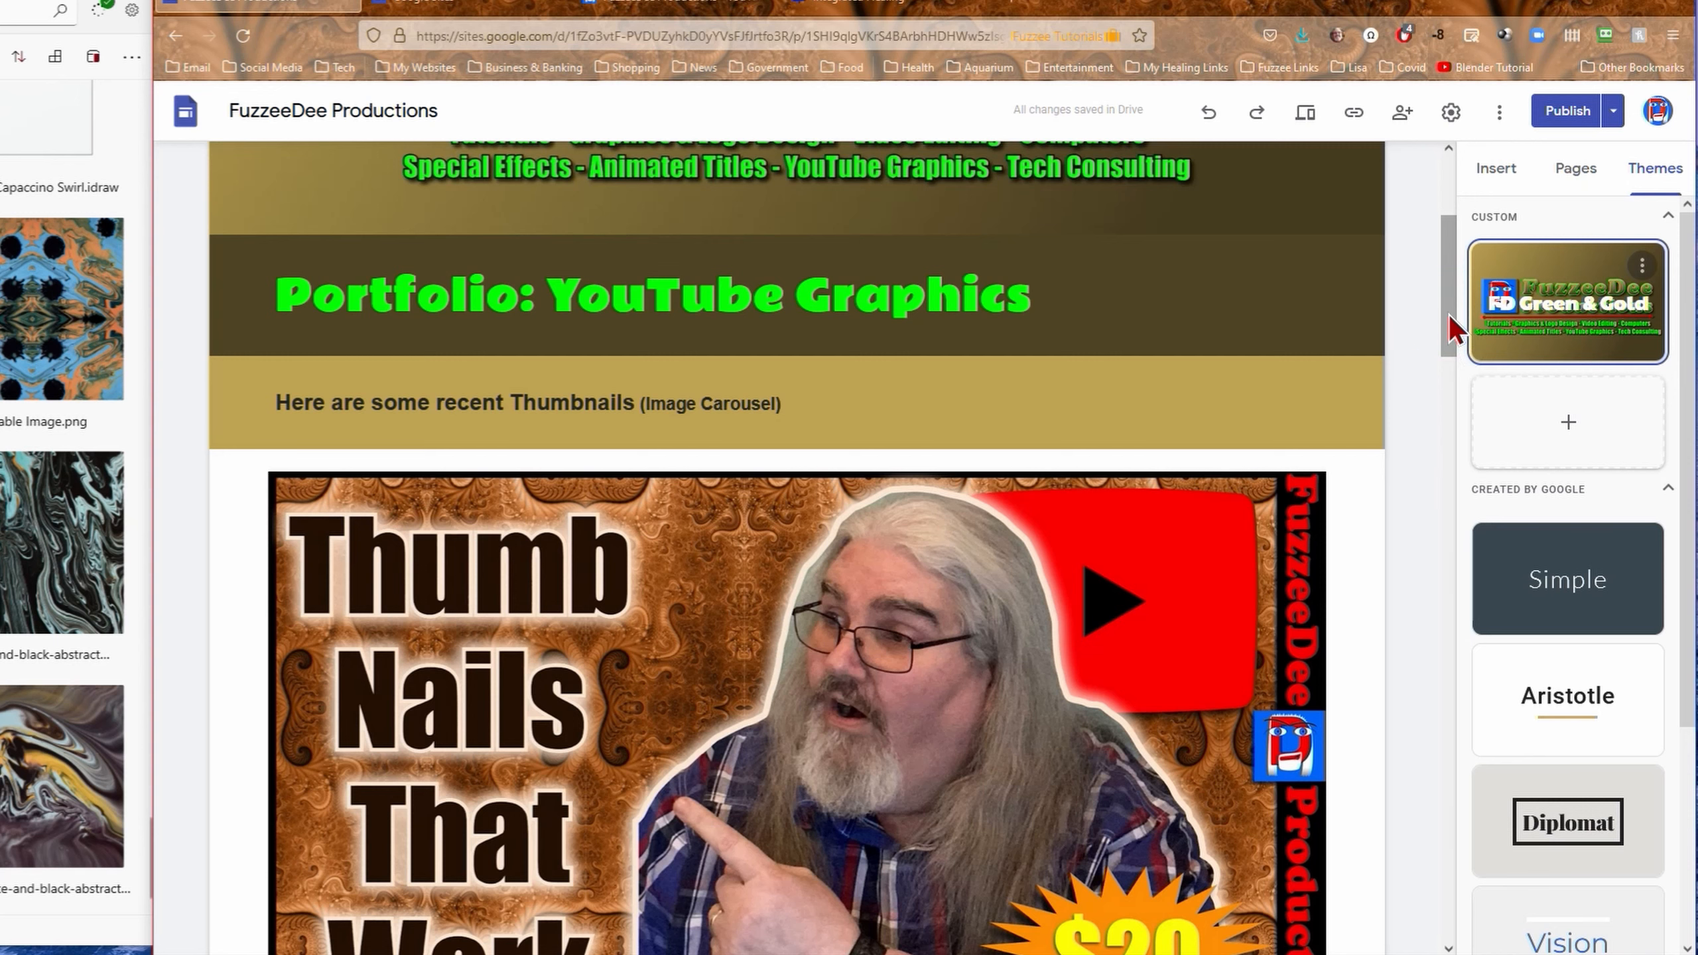
- Switch to the Google Sites start page and open its template gallery
left_click_drag(1447, 306, 461, 10)
left_click(461, 10)
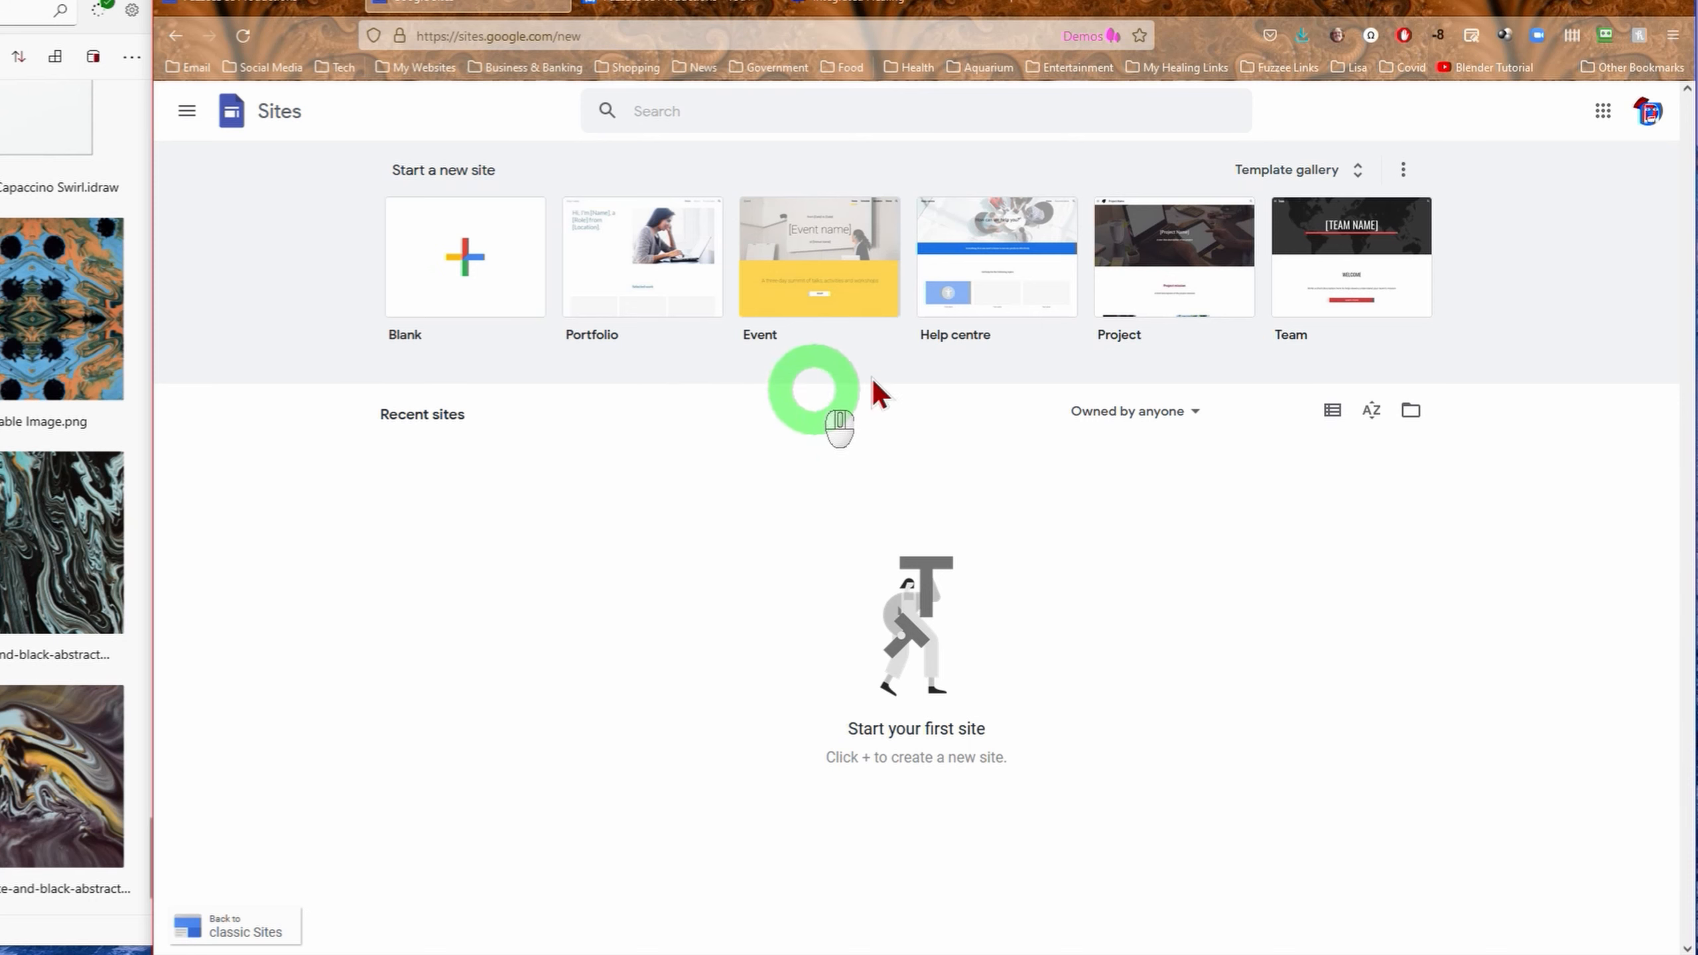
left_click(1357, 172)
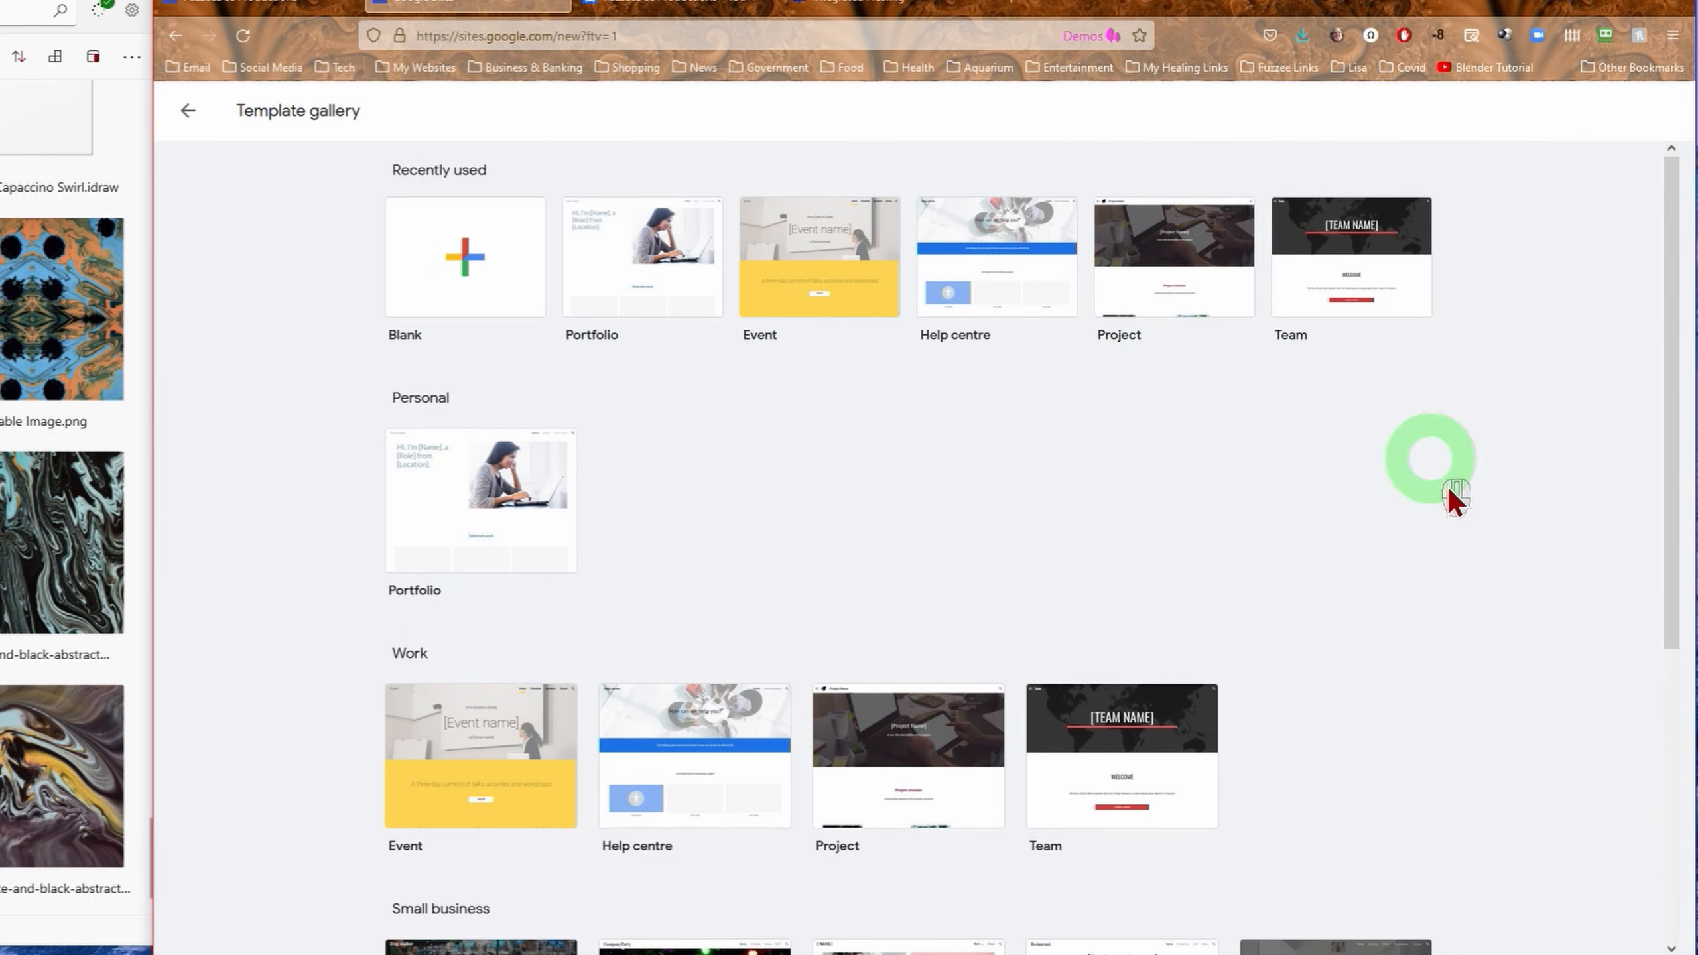
scroll(1501, 556, "down", 5)
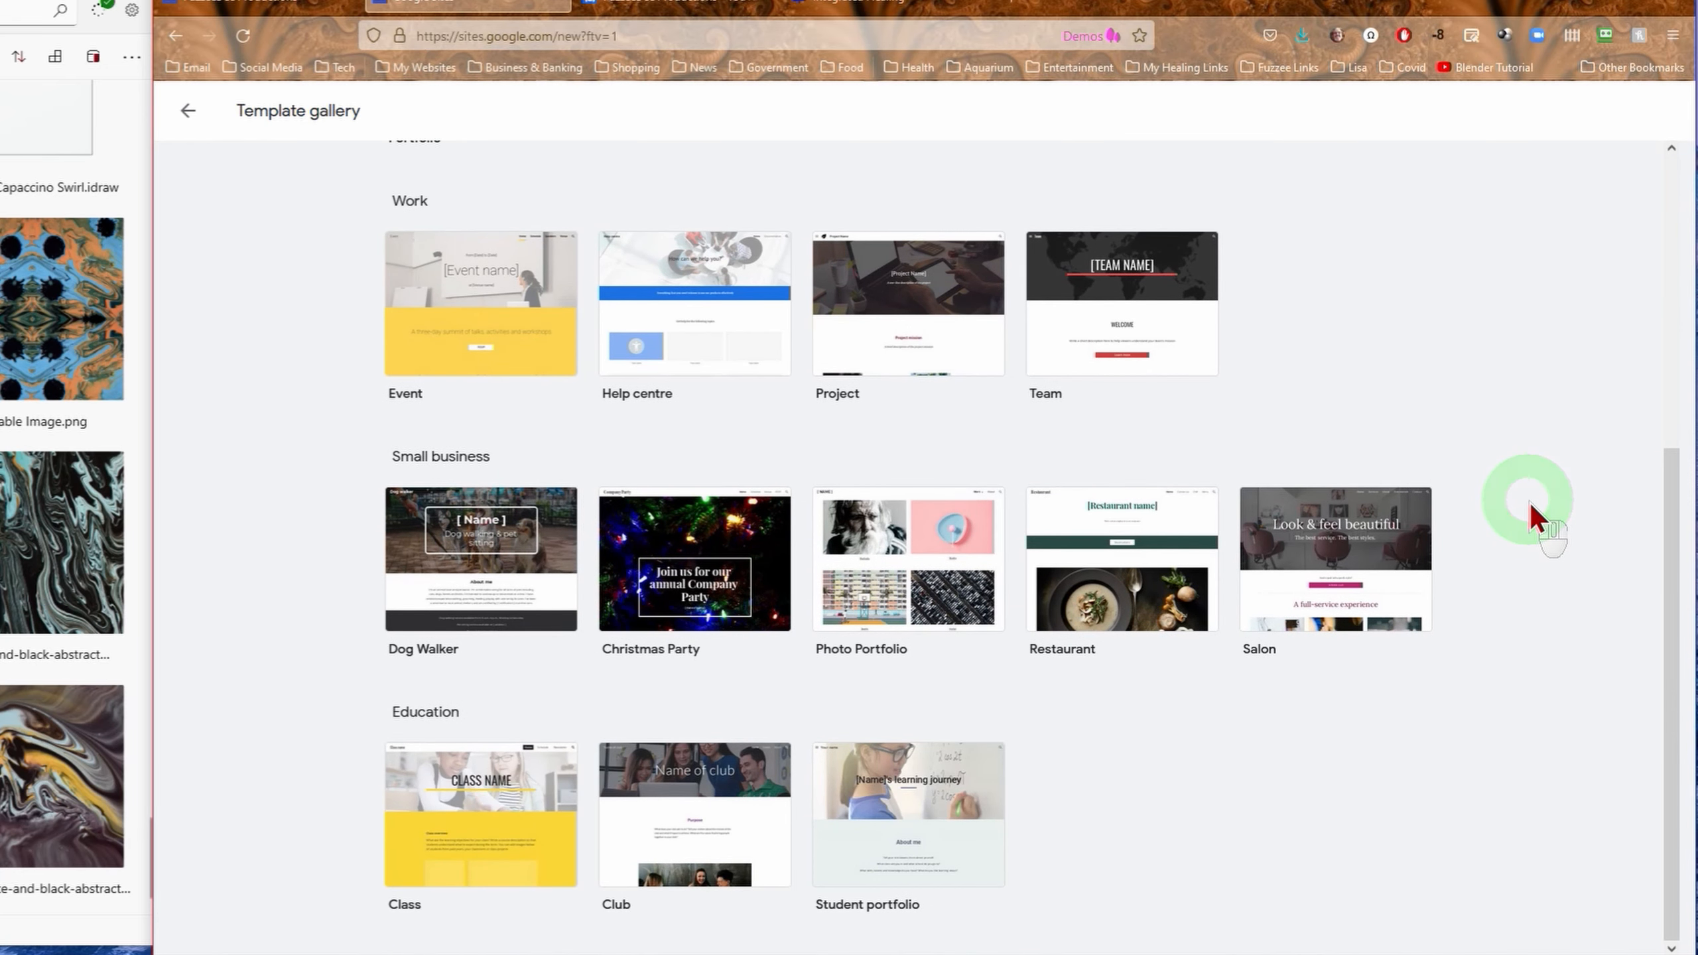
scroll(1509, 508, "up", 5)
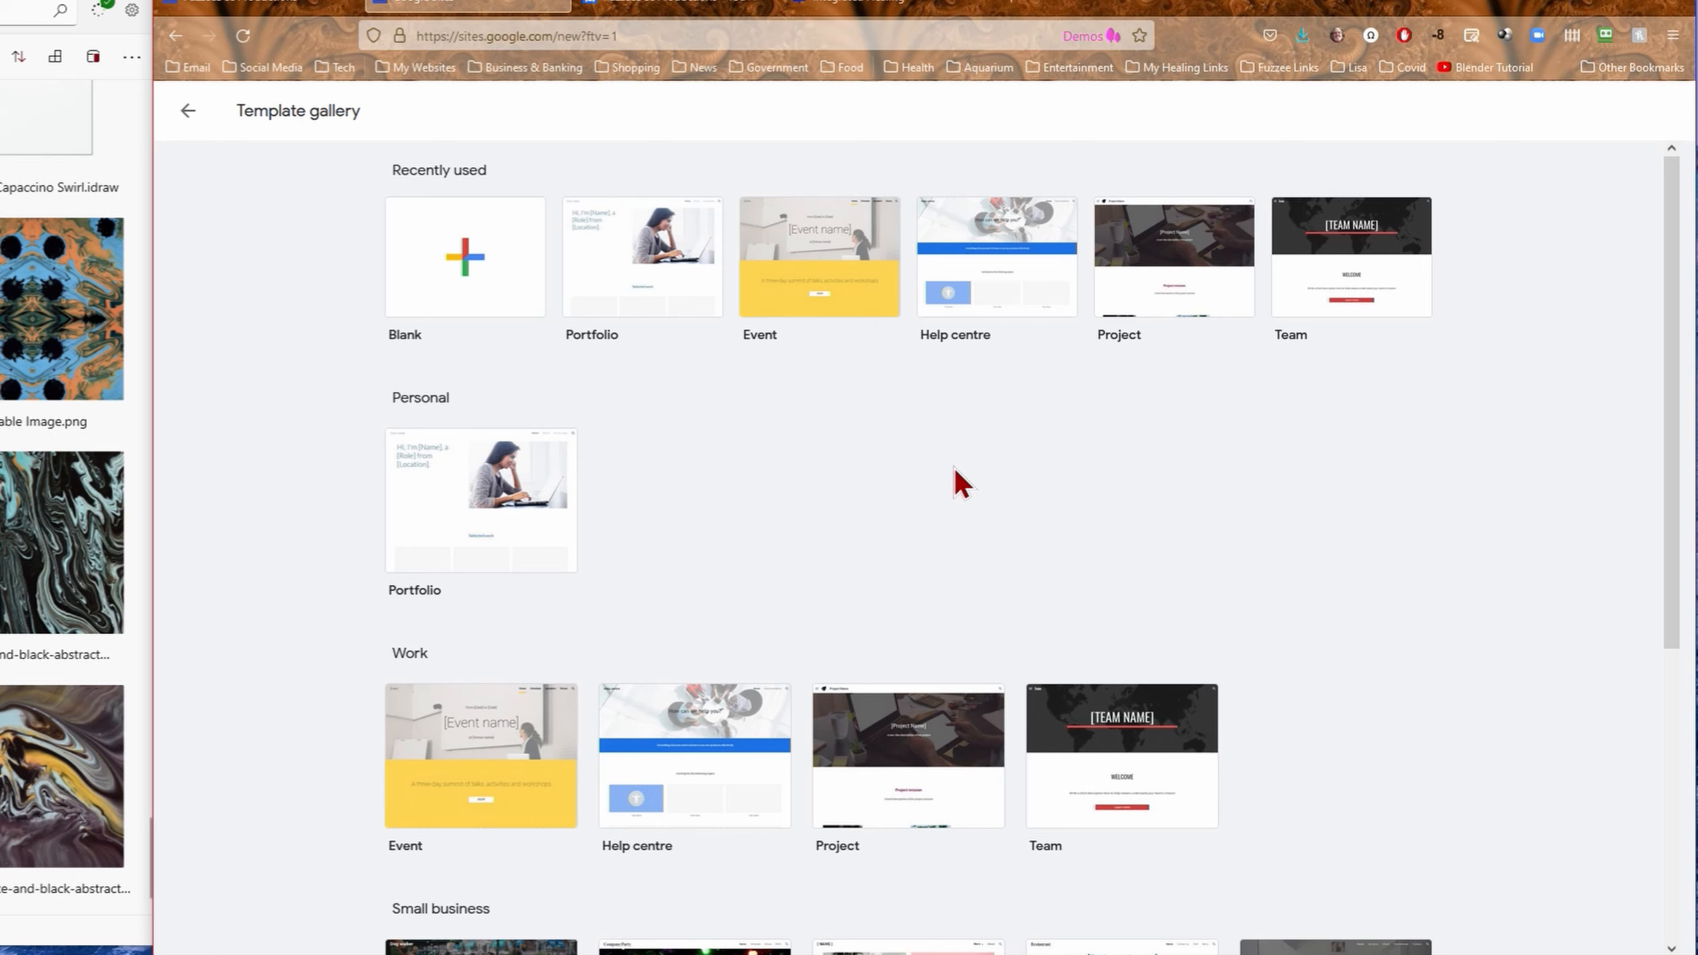
- Create a new site from the Blank template and skip the introductory tour
left_click(765, 430)
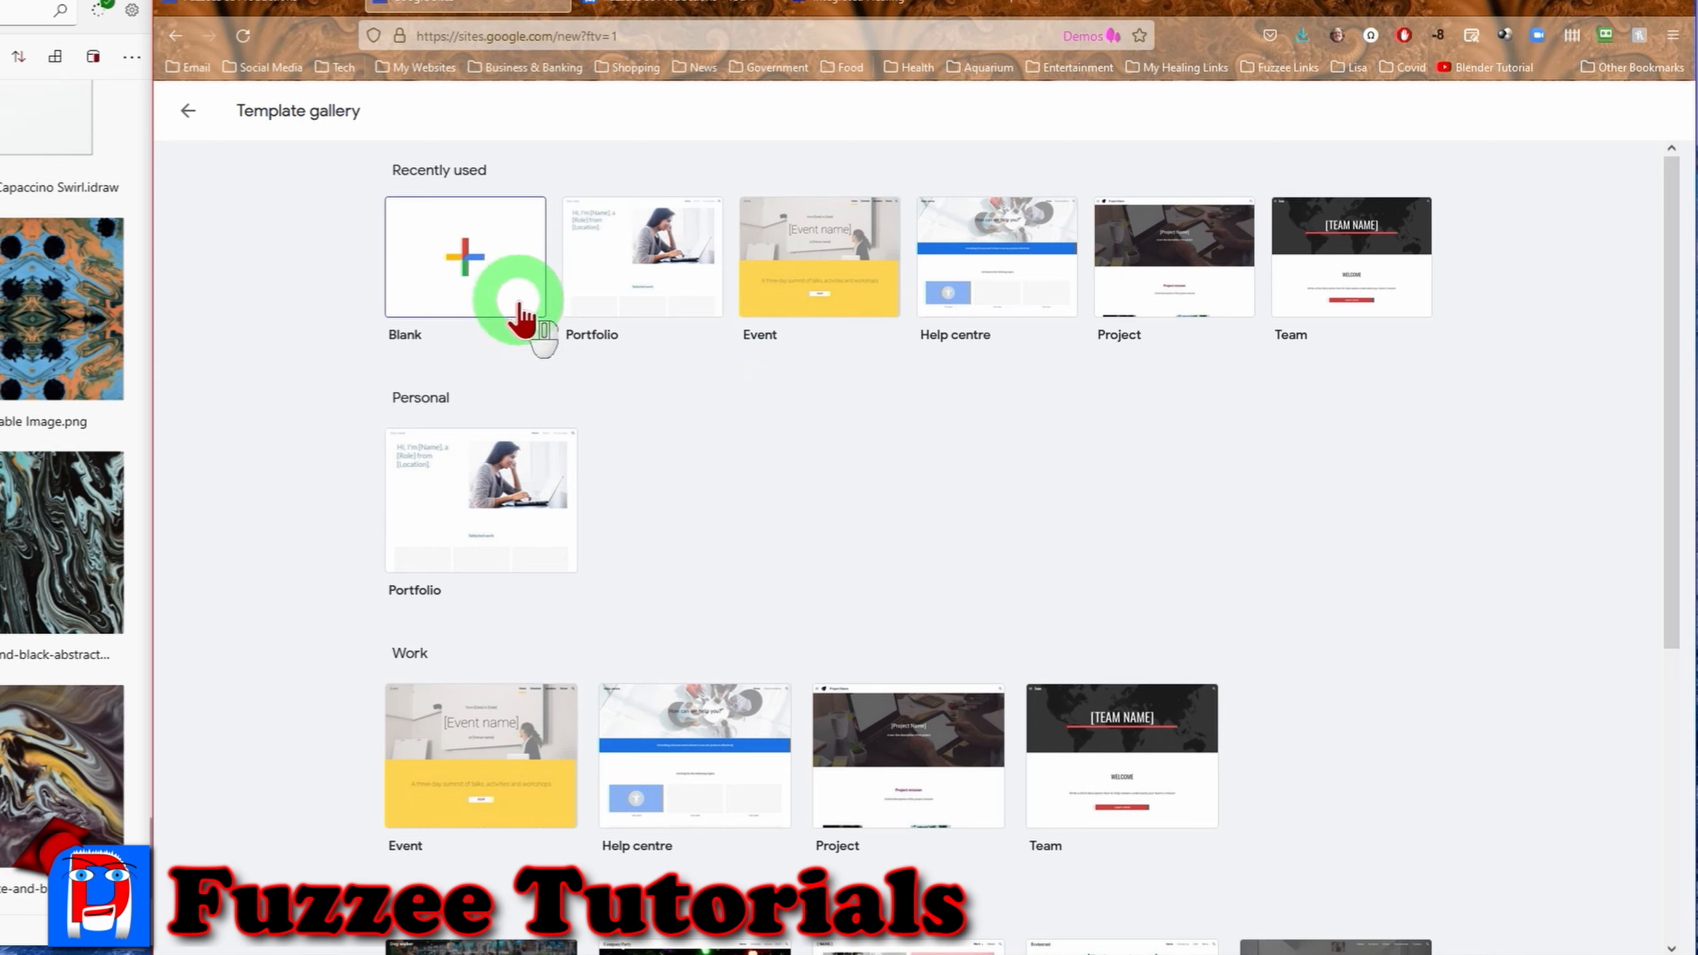
left_click(491, 287)
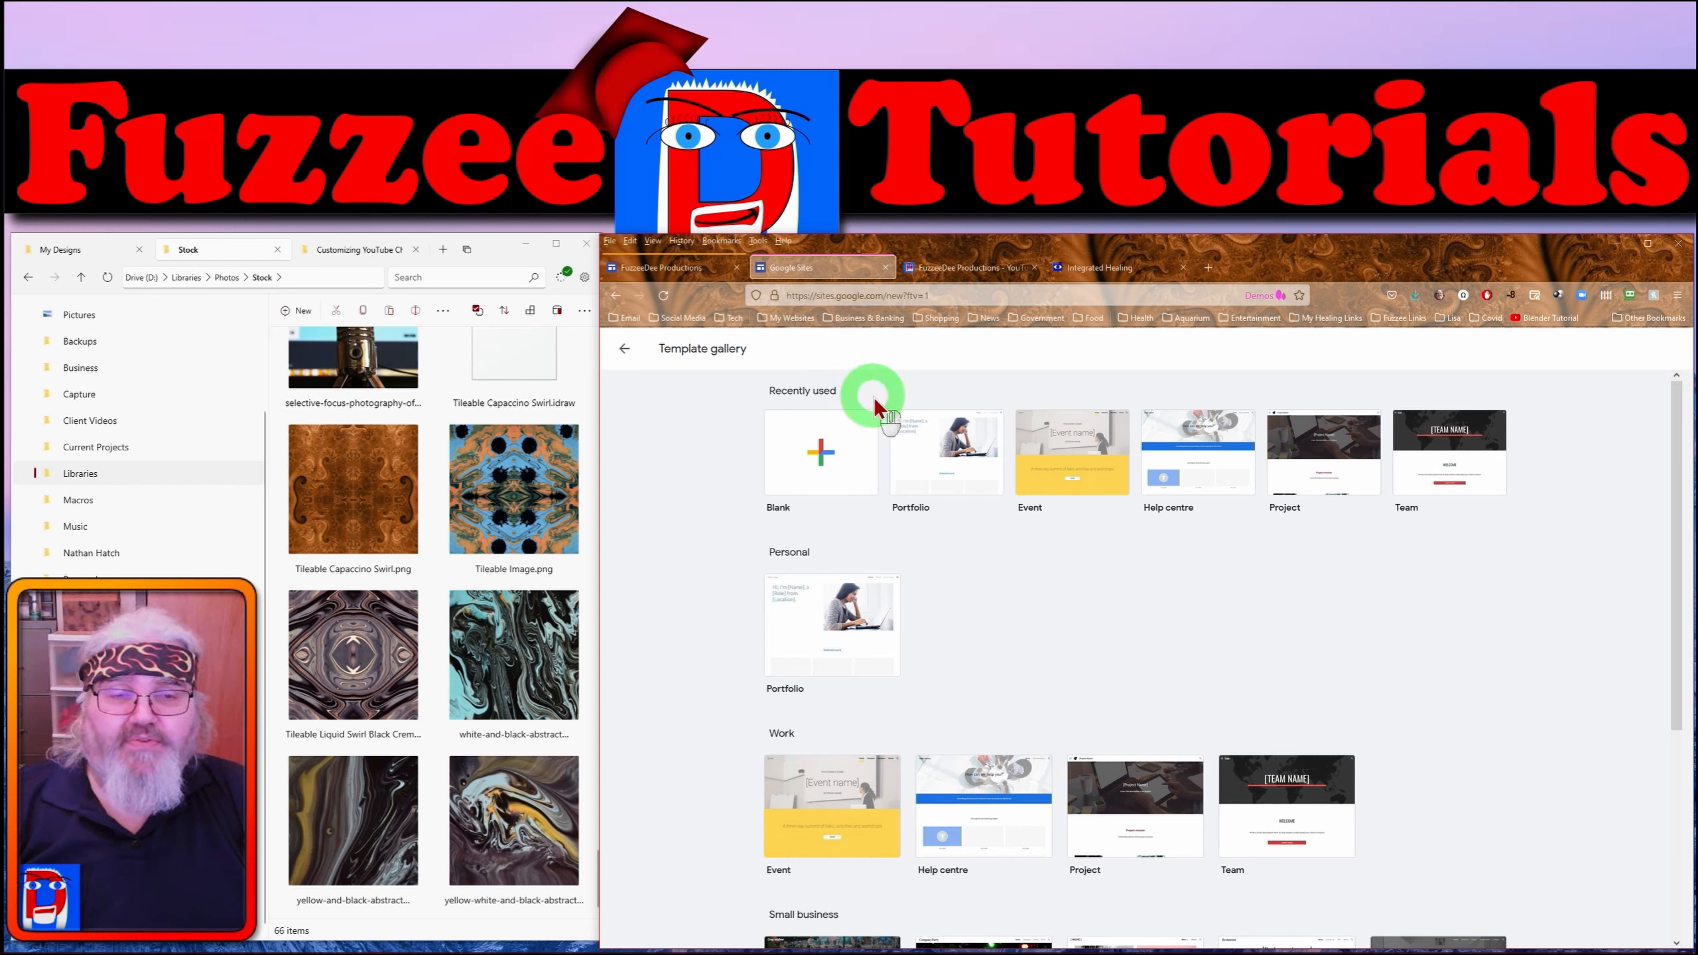
left_click(822, 450)
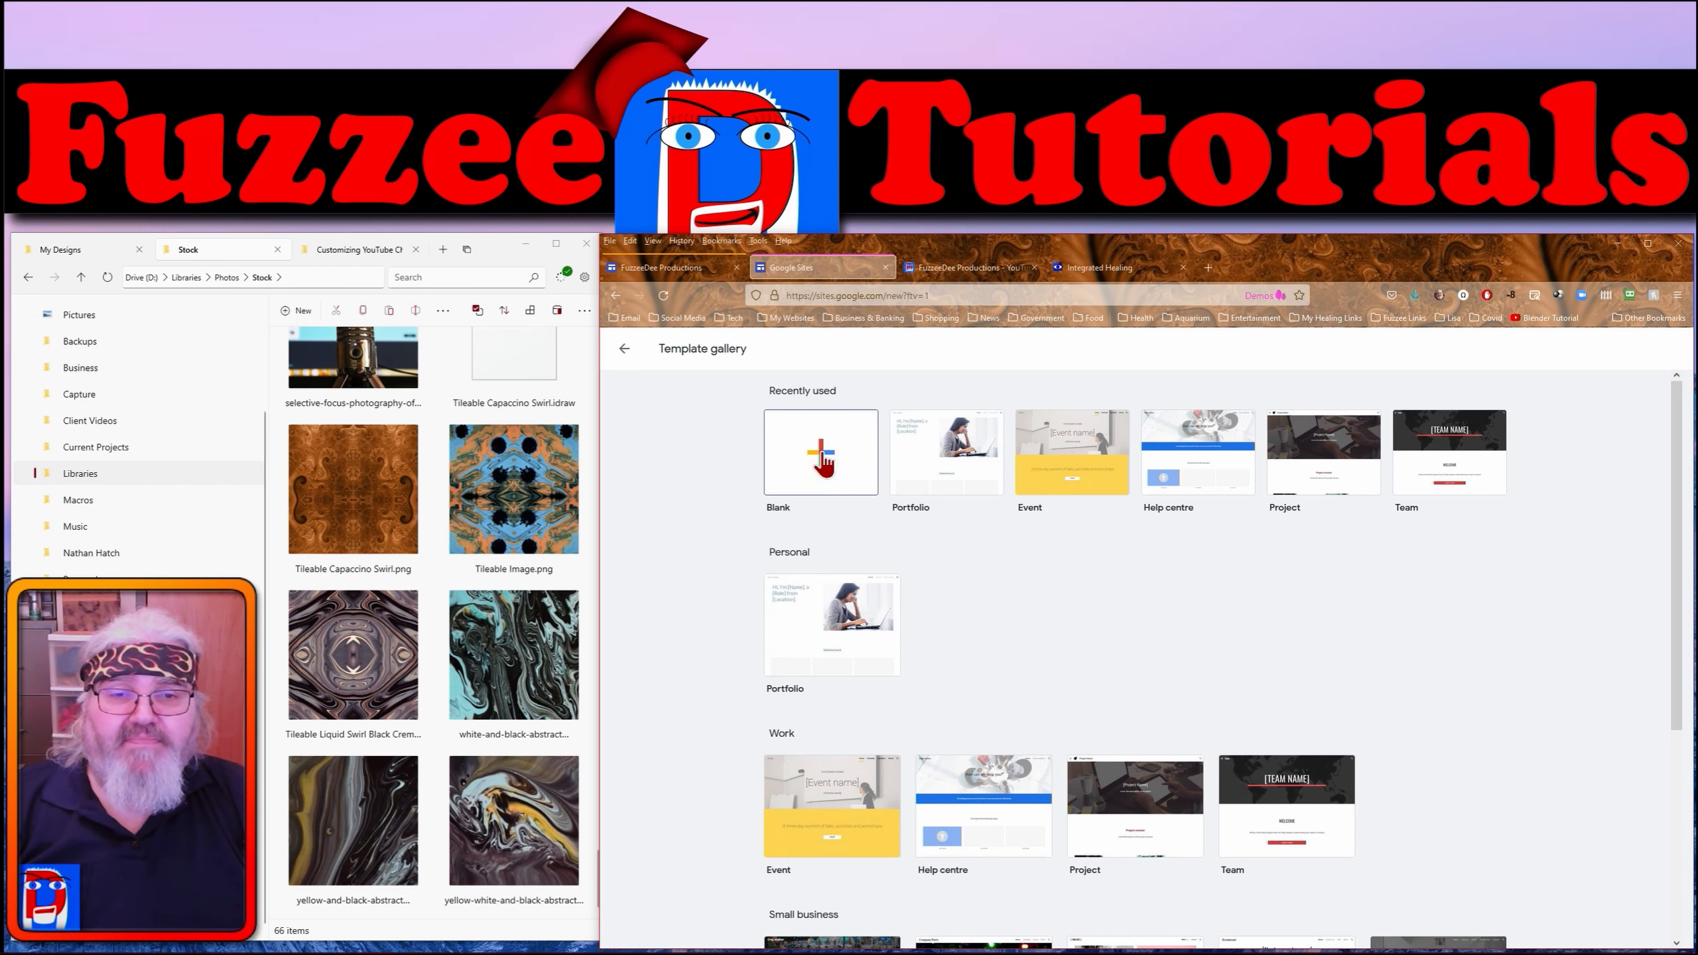
left_click(822, 453)
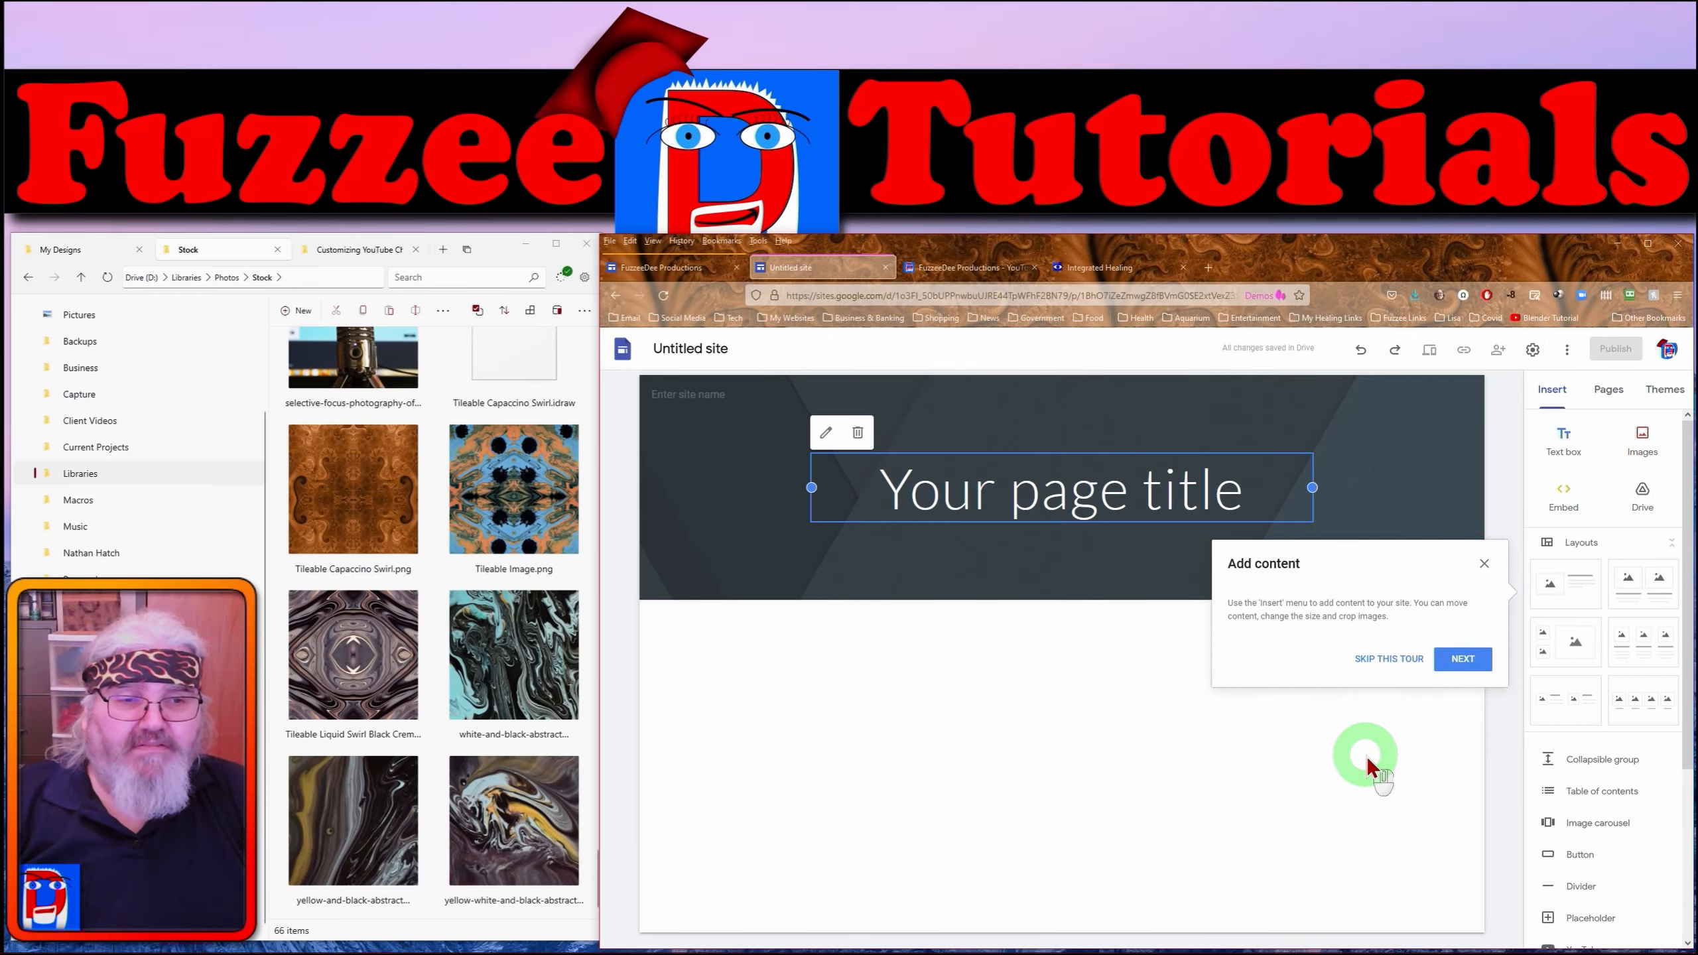
left_click(1398, 663)
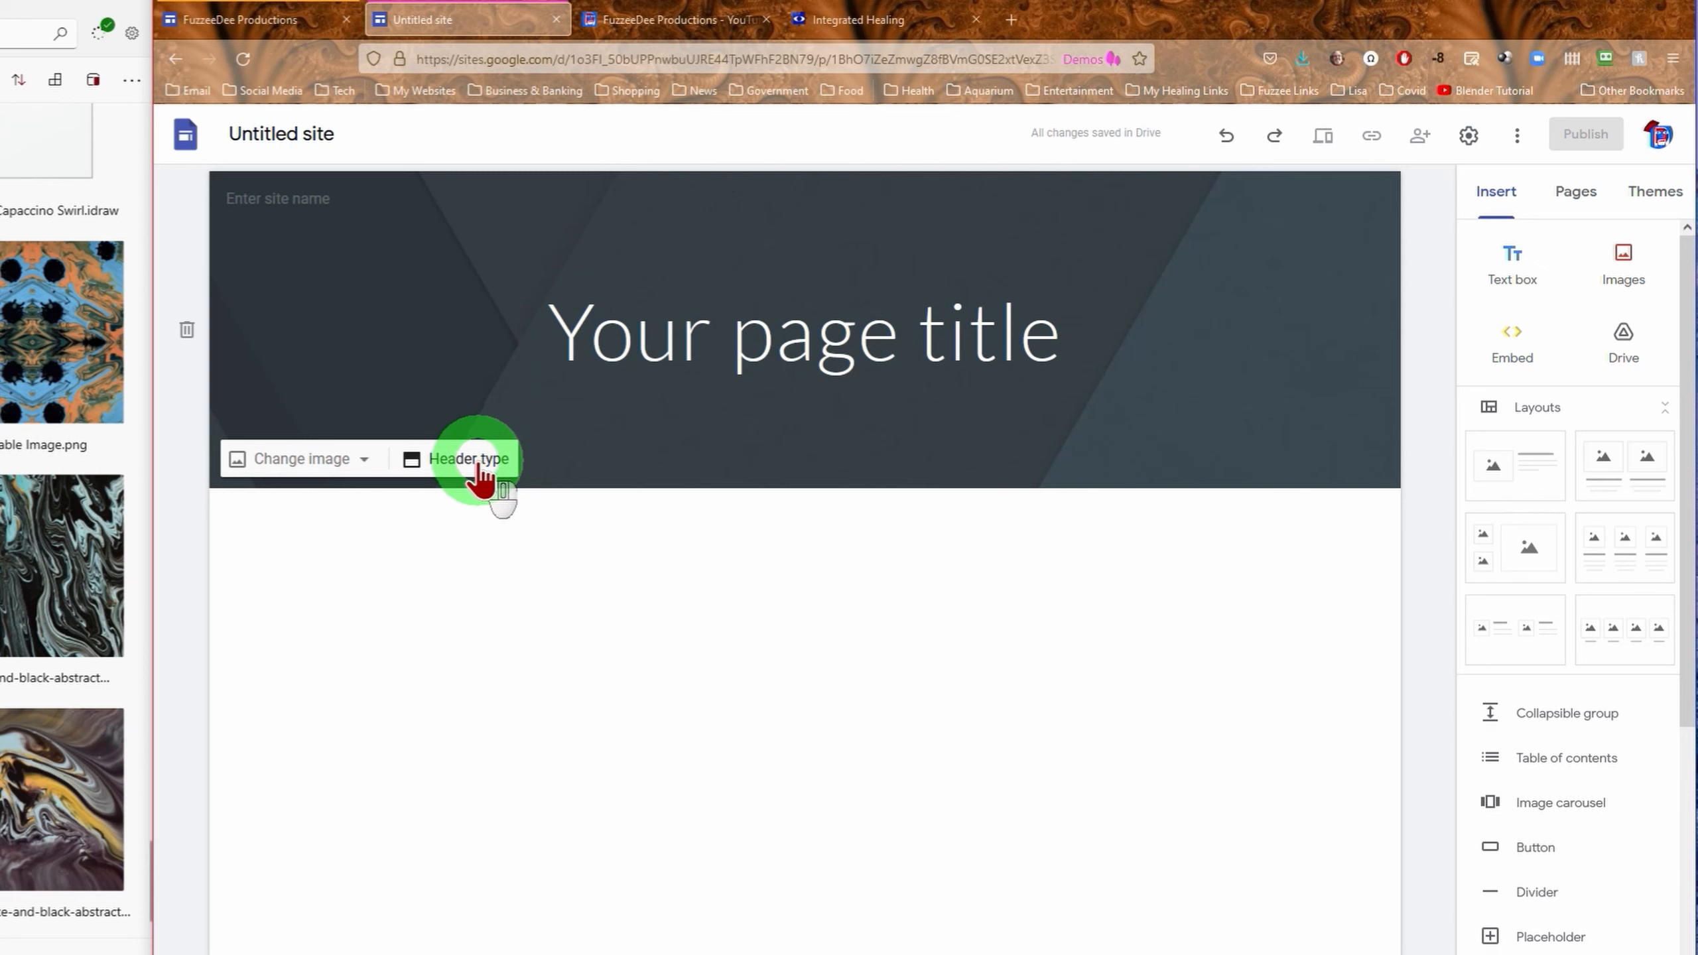
- Replace the header background with the starry night-sky picture from the built-in image gallery
left_click(366, 460)
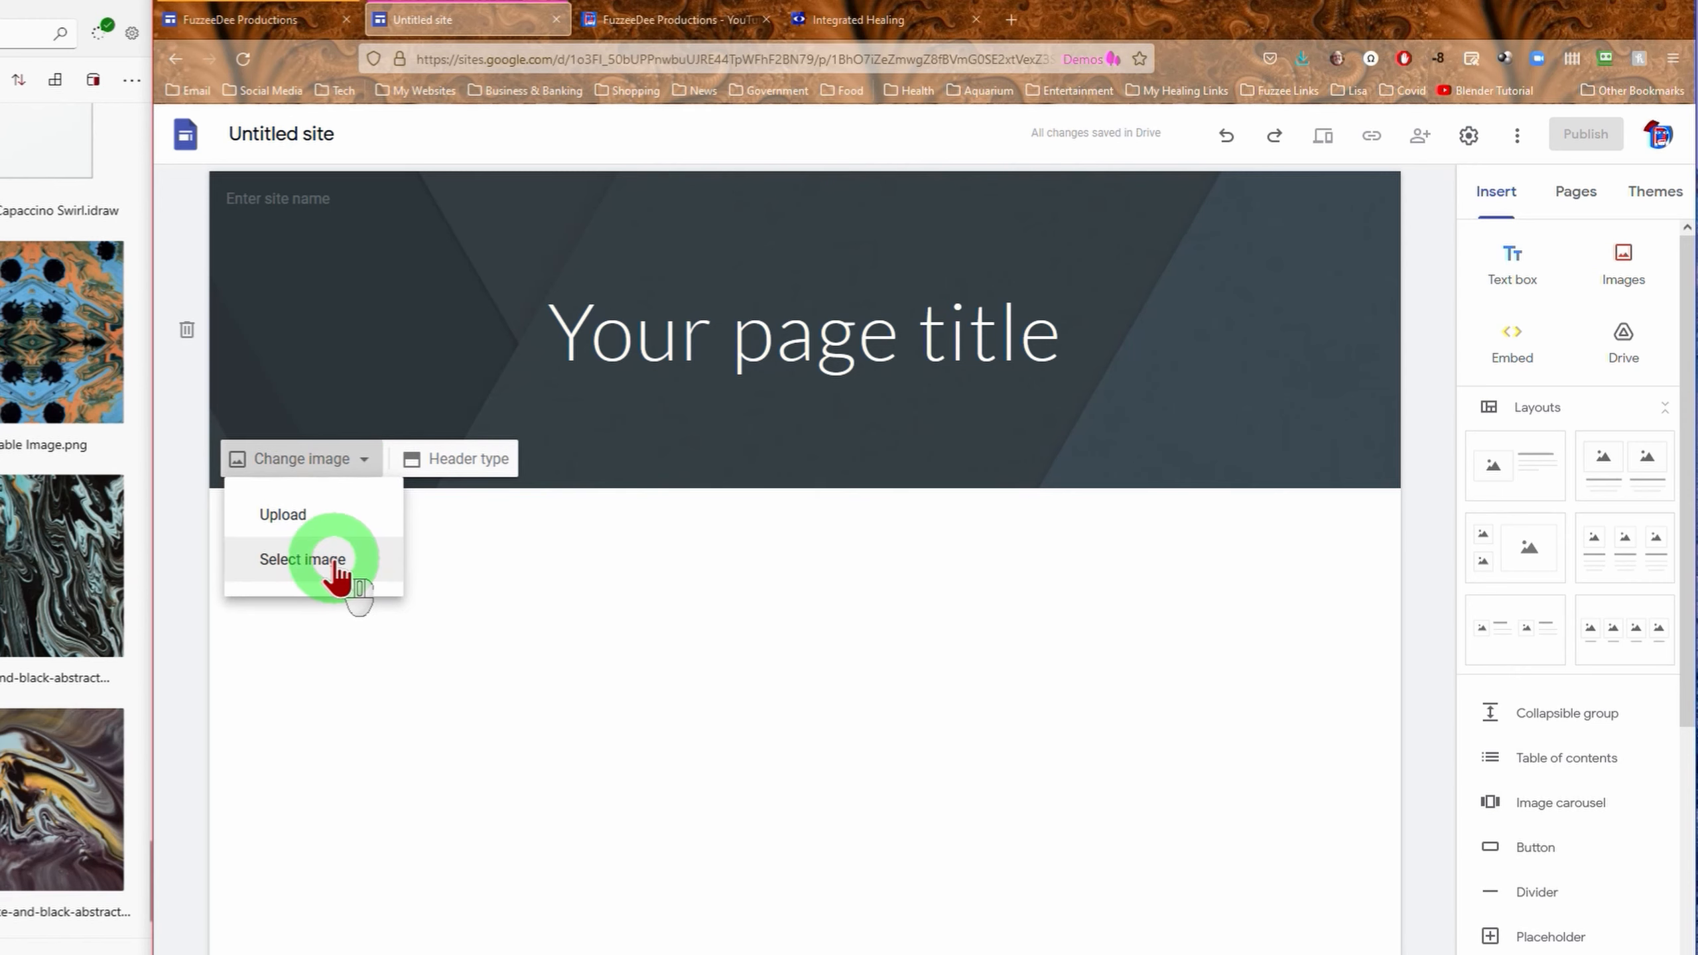
left_click(335, 567)
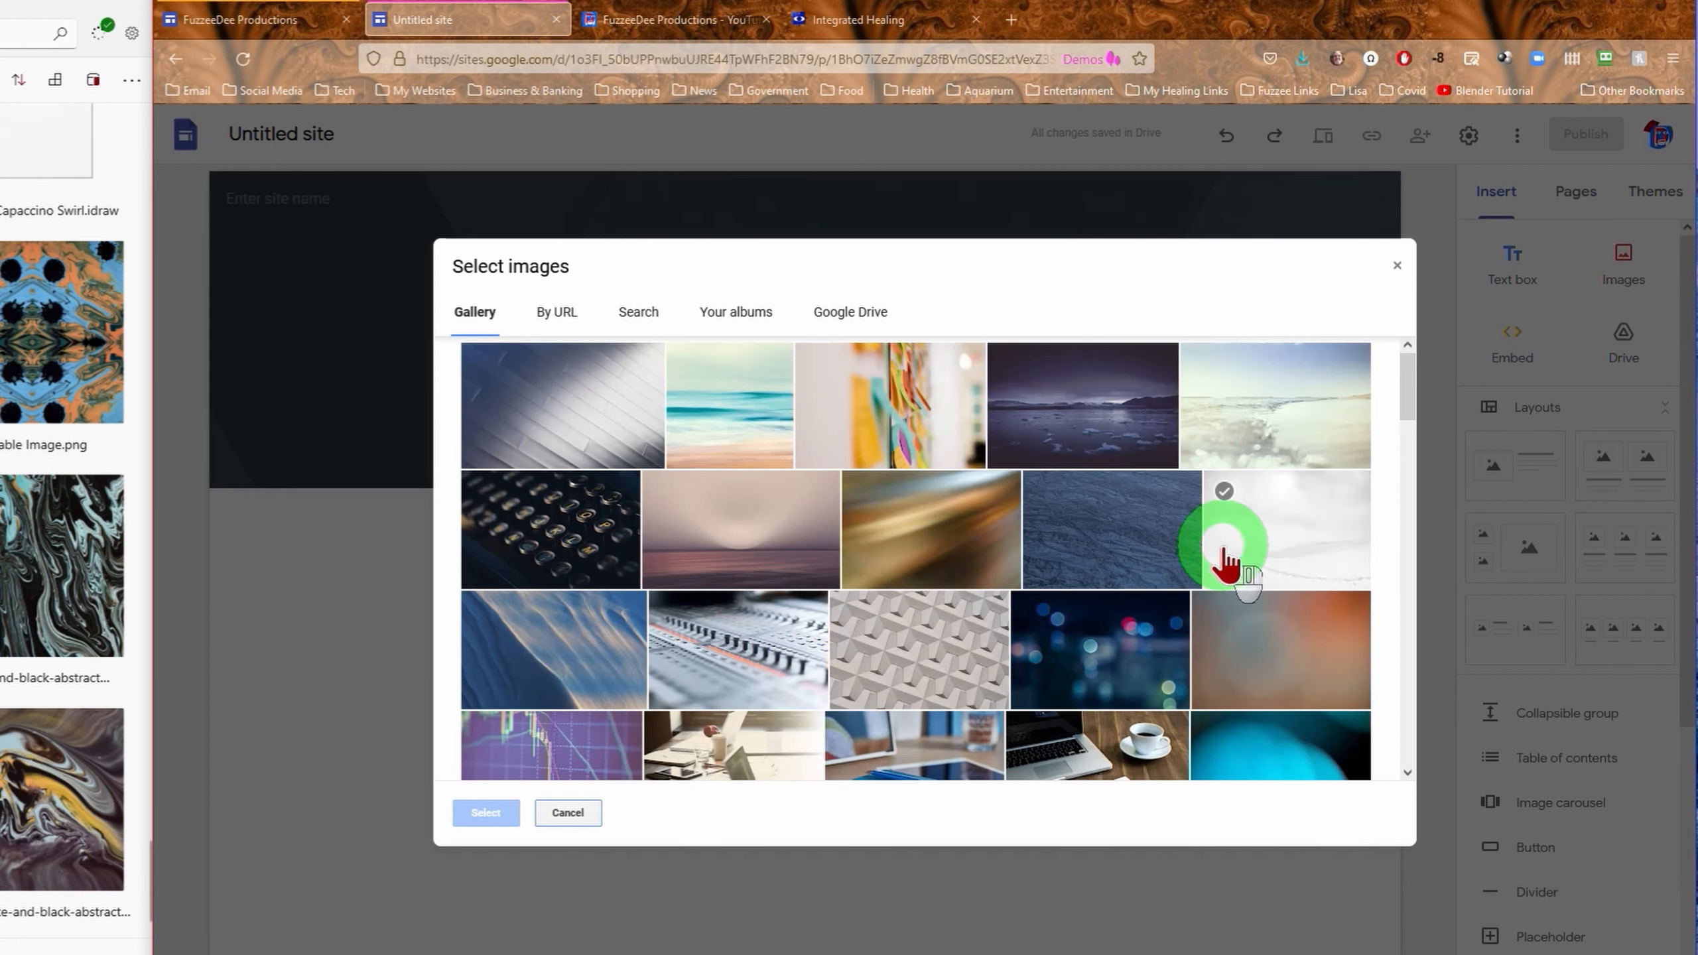
left_click(851, 316)
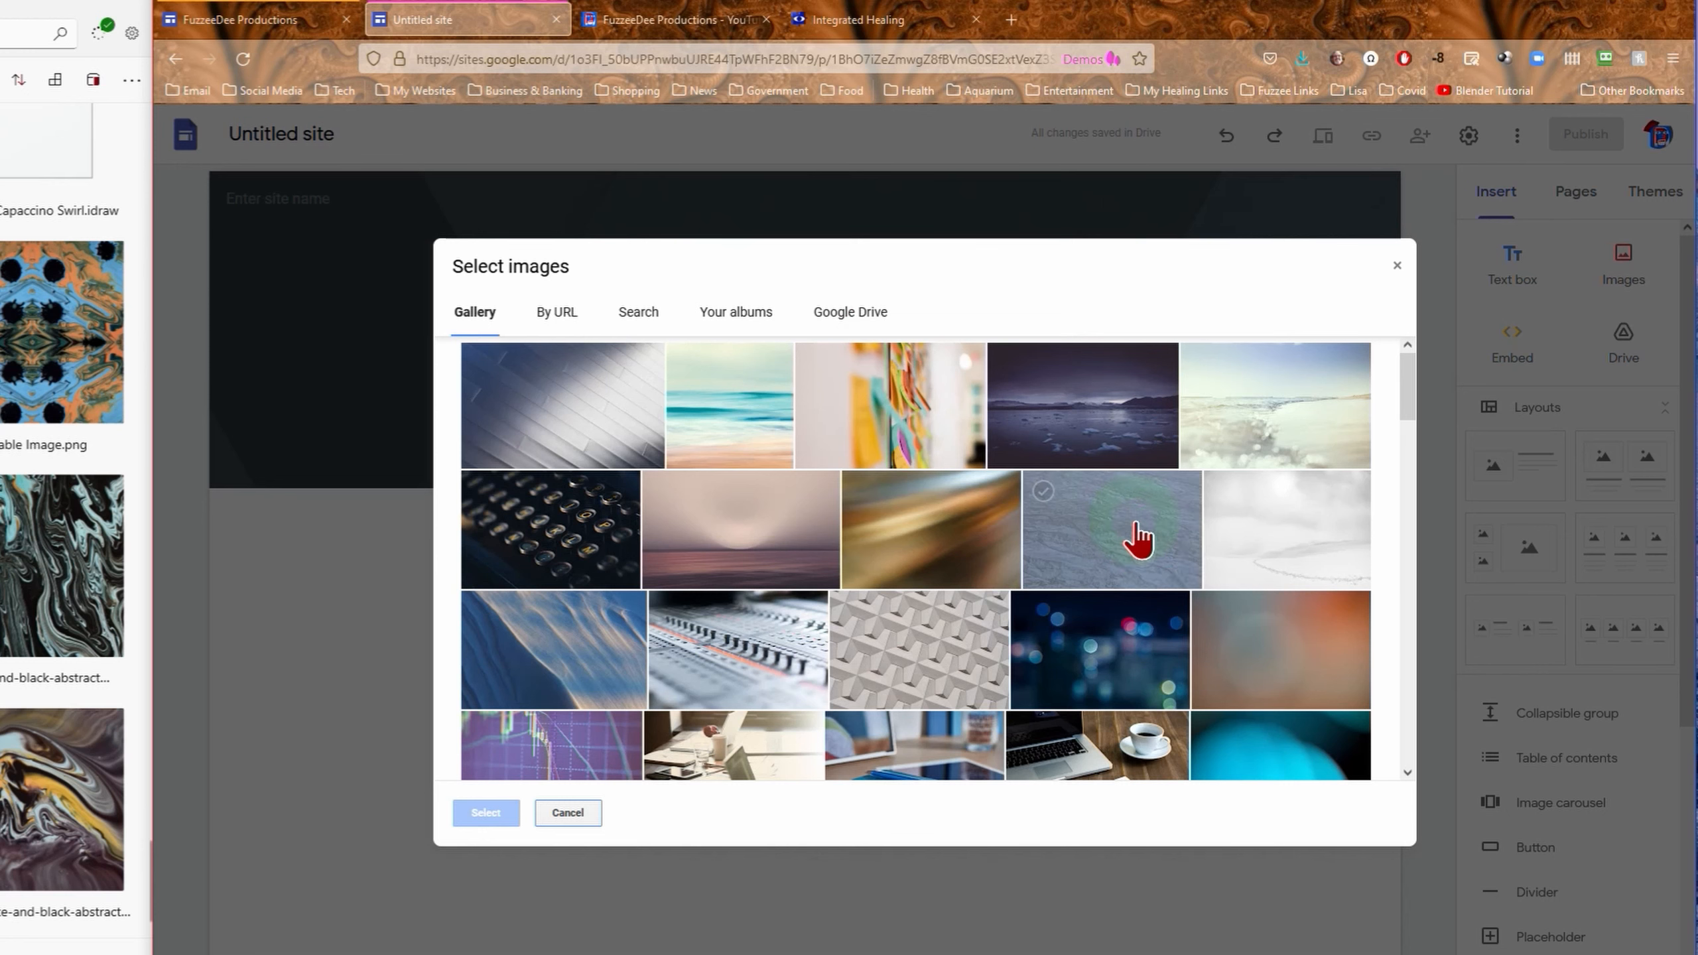
scroll(1128, 605, "down", 5)
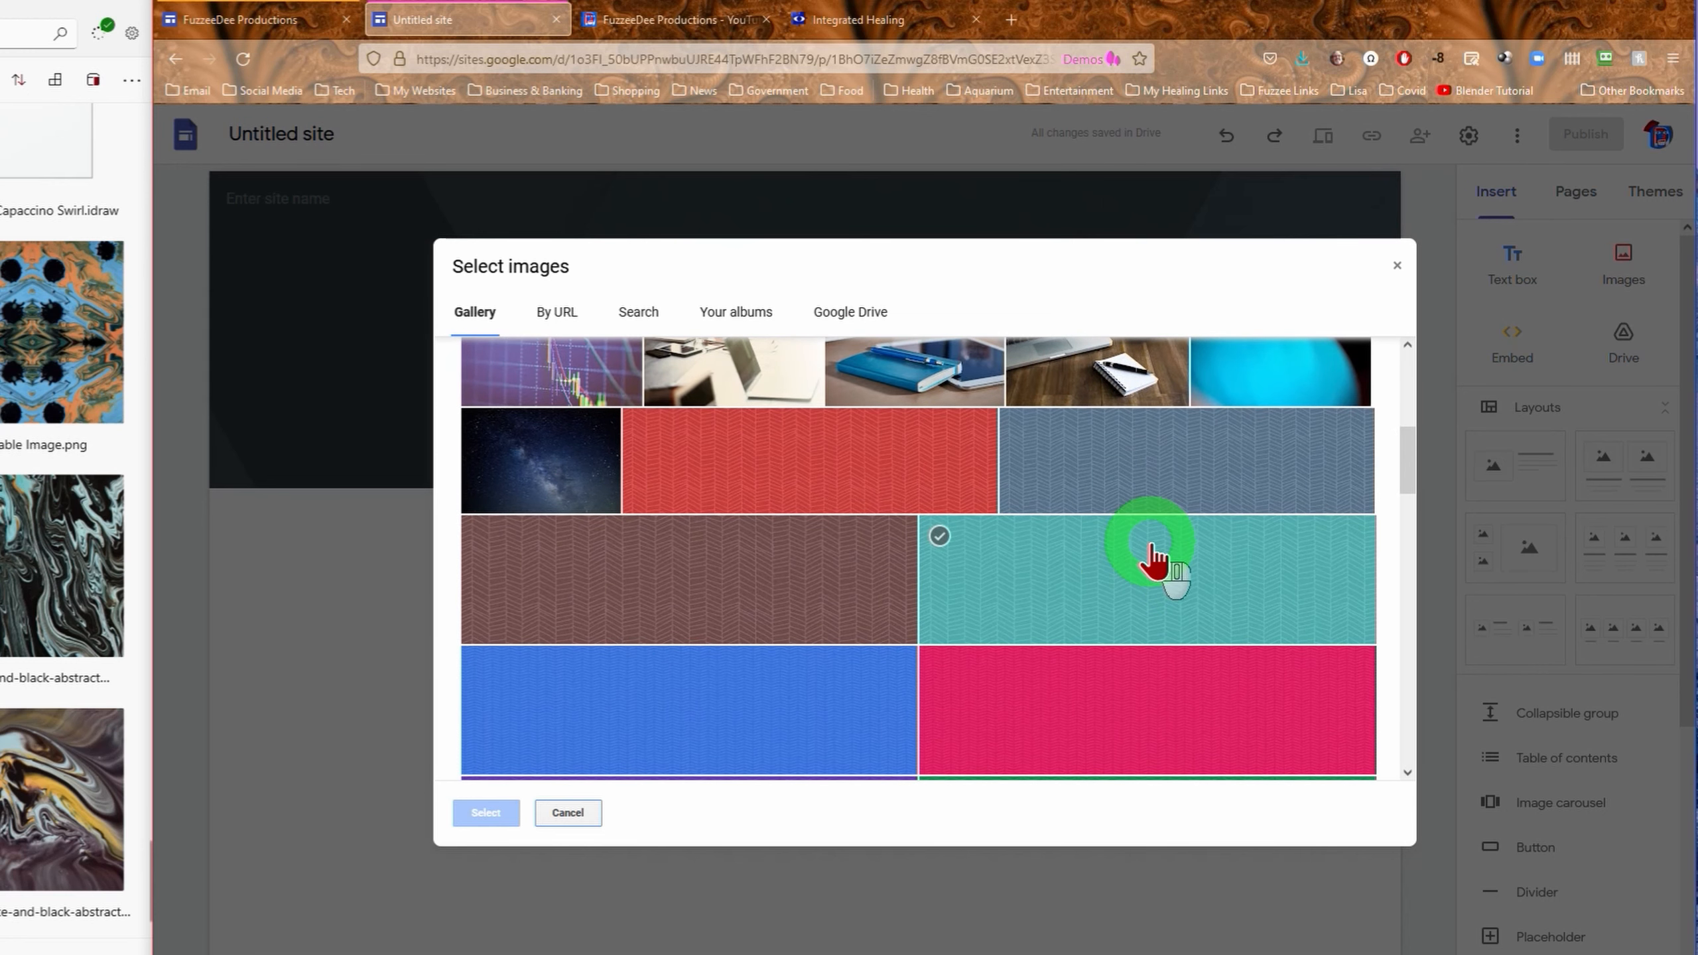
scroll(1156, 572, "up", 5)
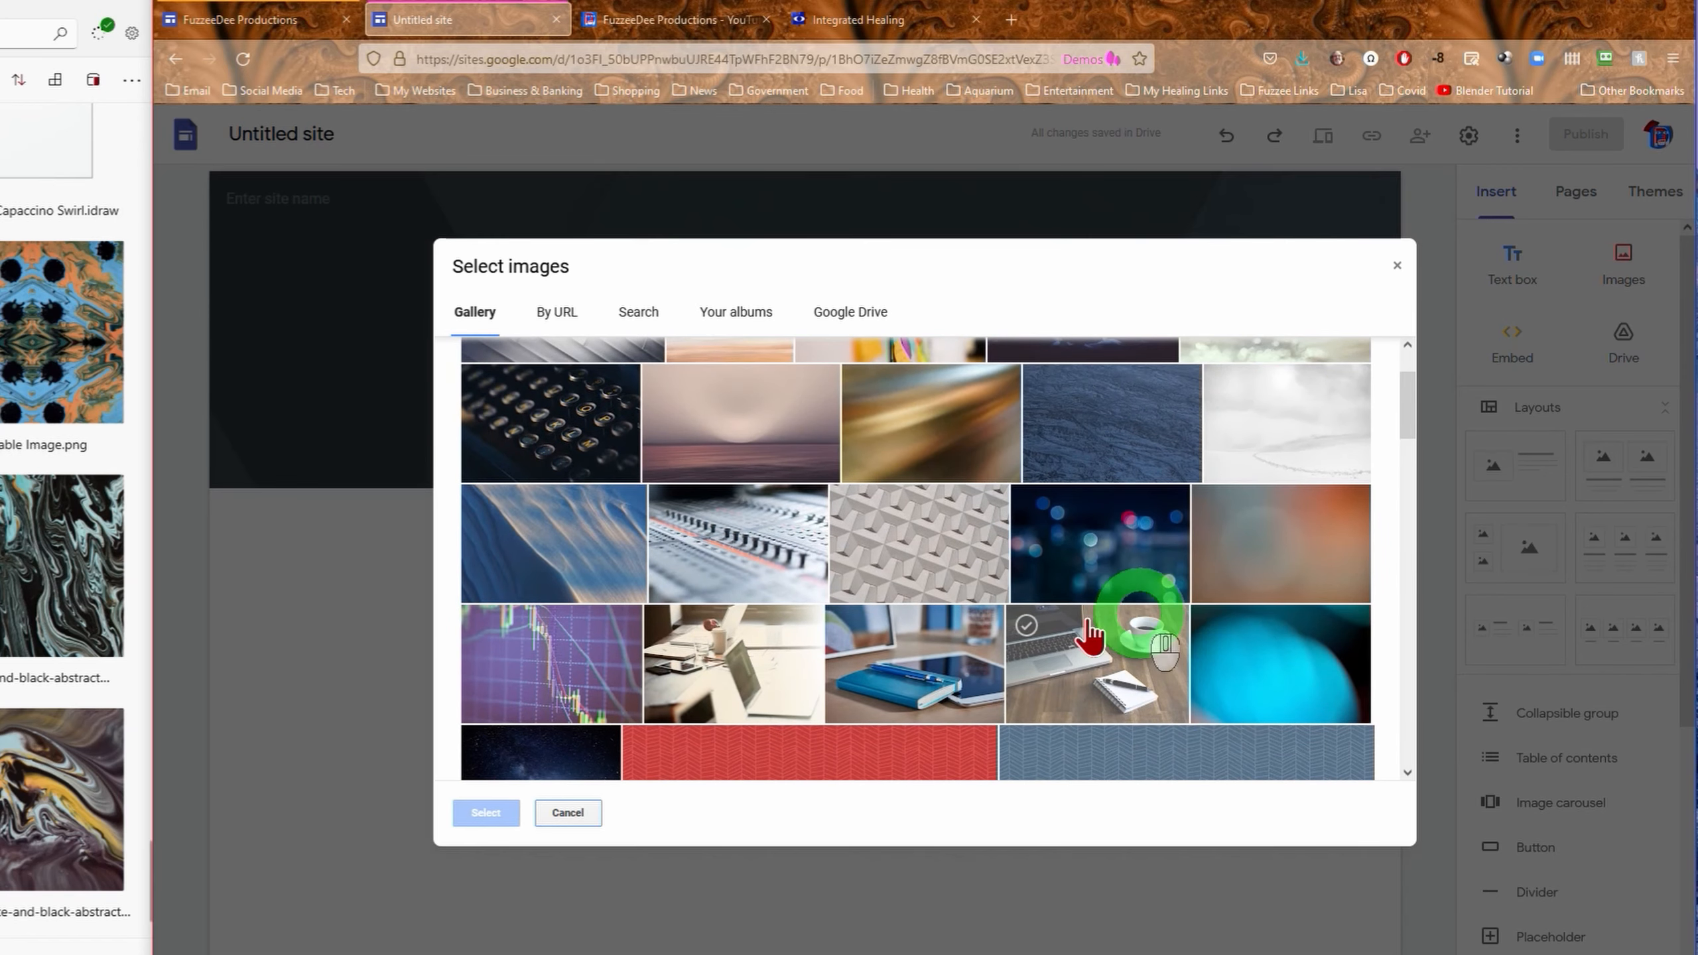
scroll(719, 588, "down", 3)
left_click(536, 572)
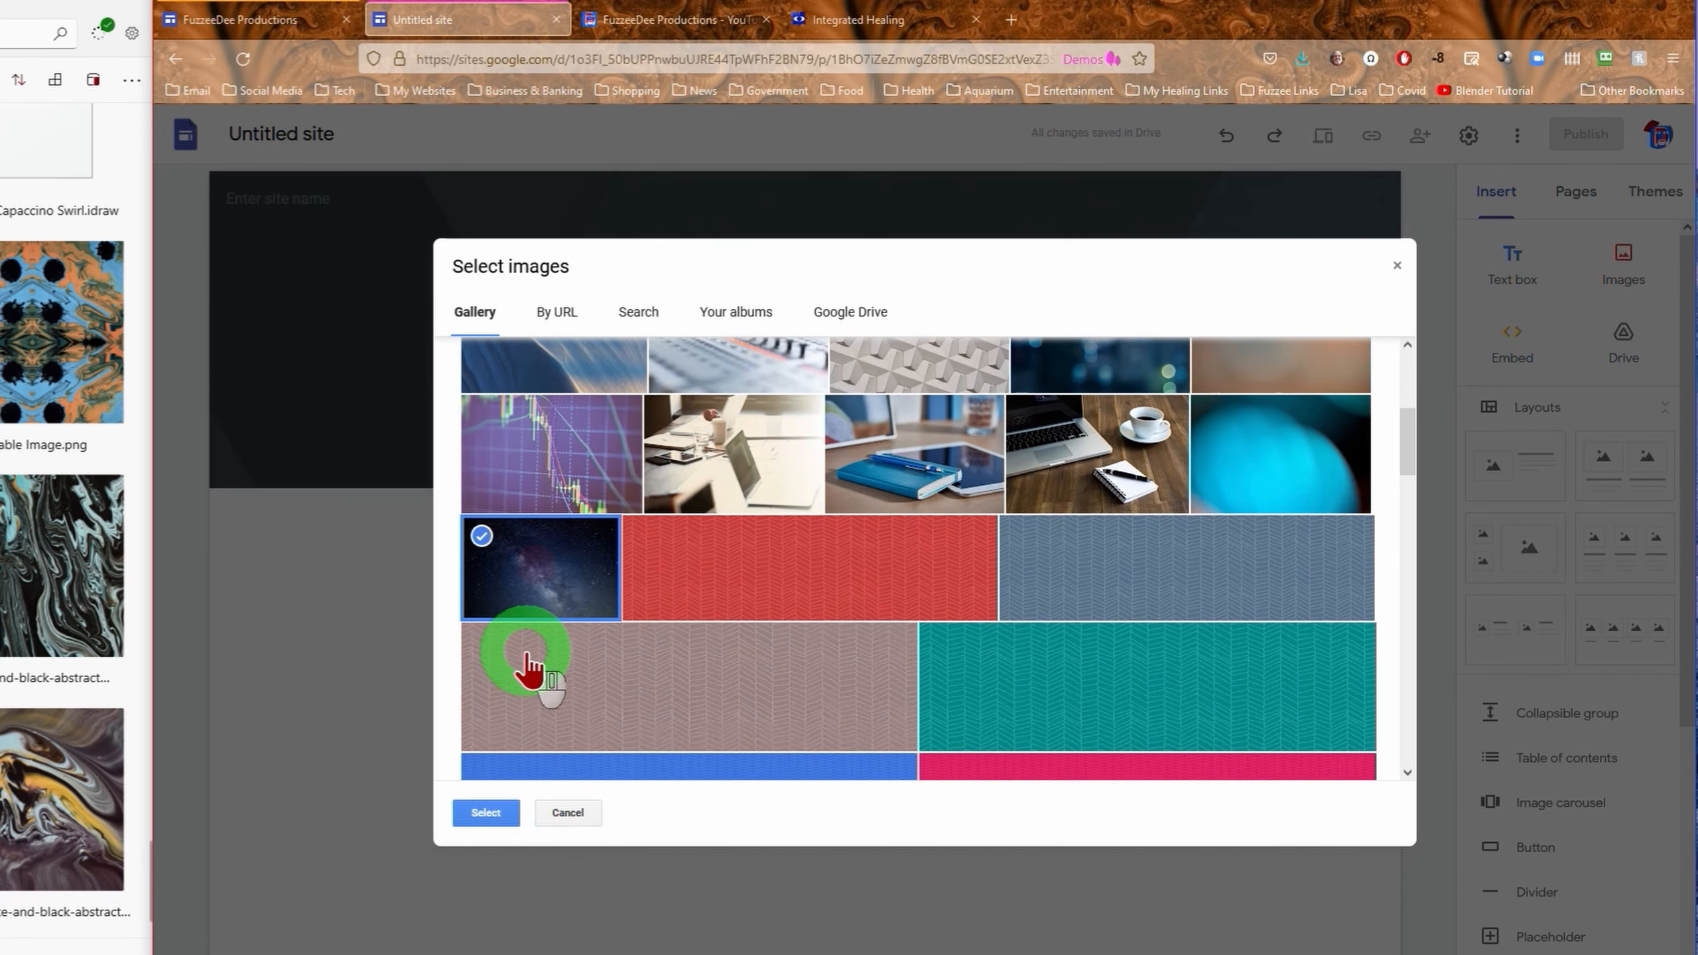
left_click(492, 813)
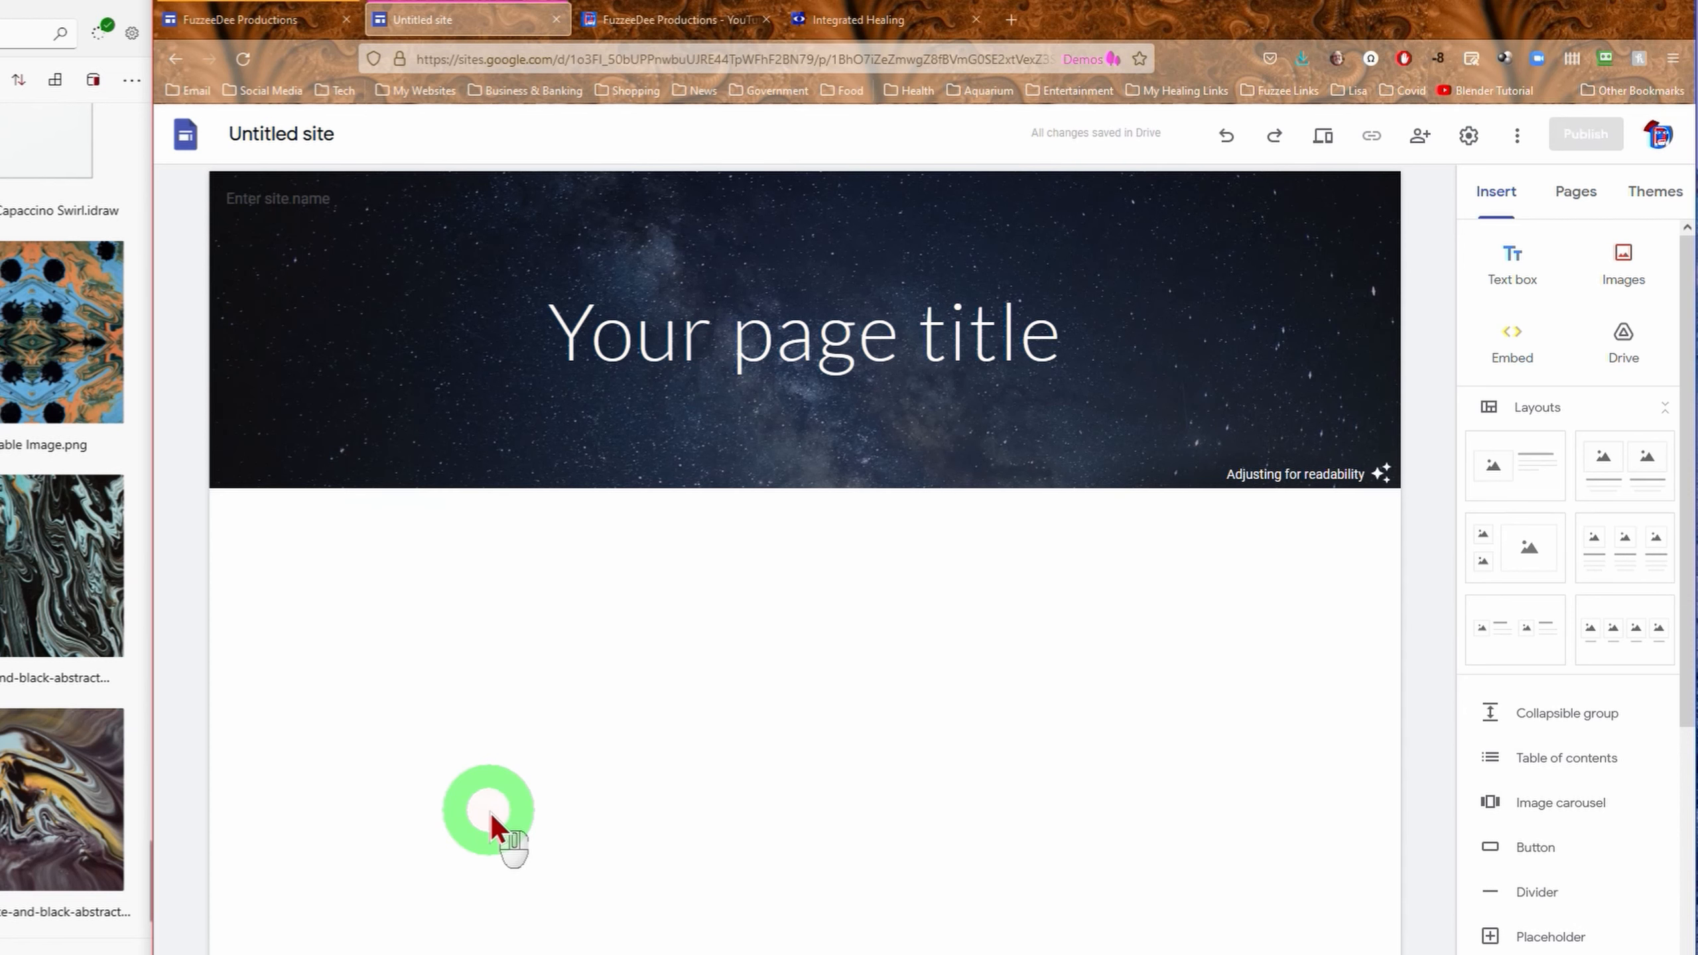
- Replace the placeholder page title in the header with "Star Gazer"
left_click(1073, 341)
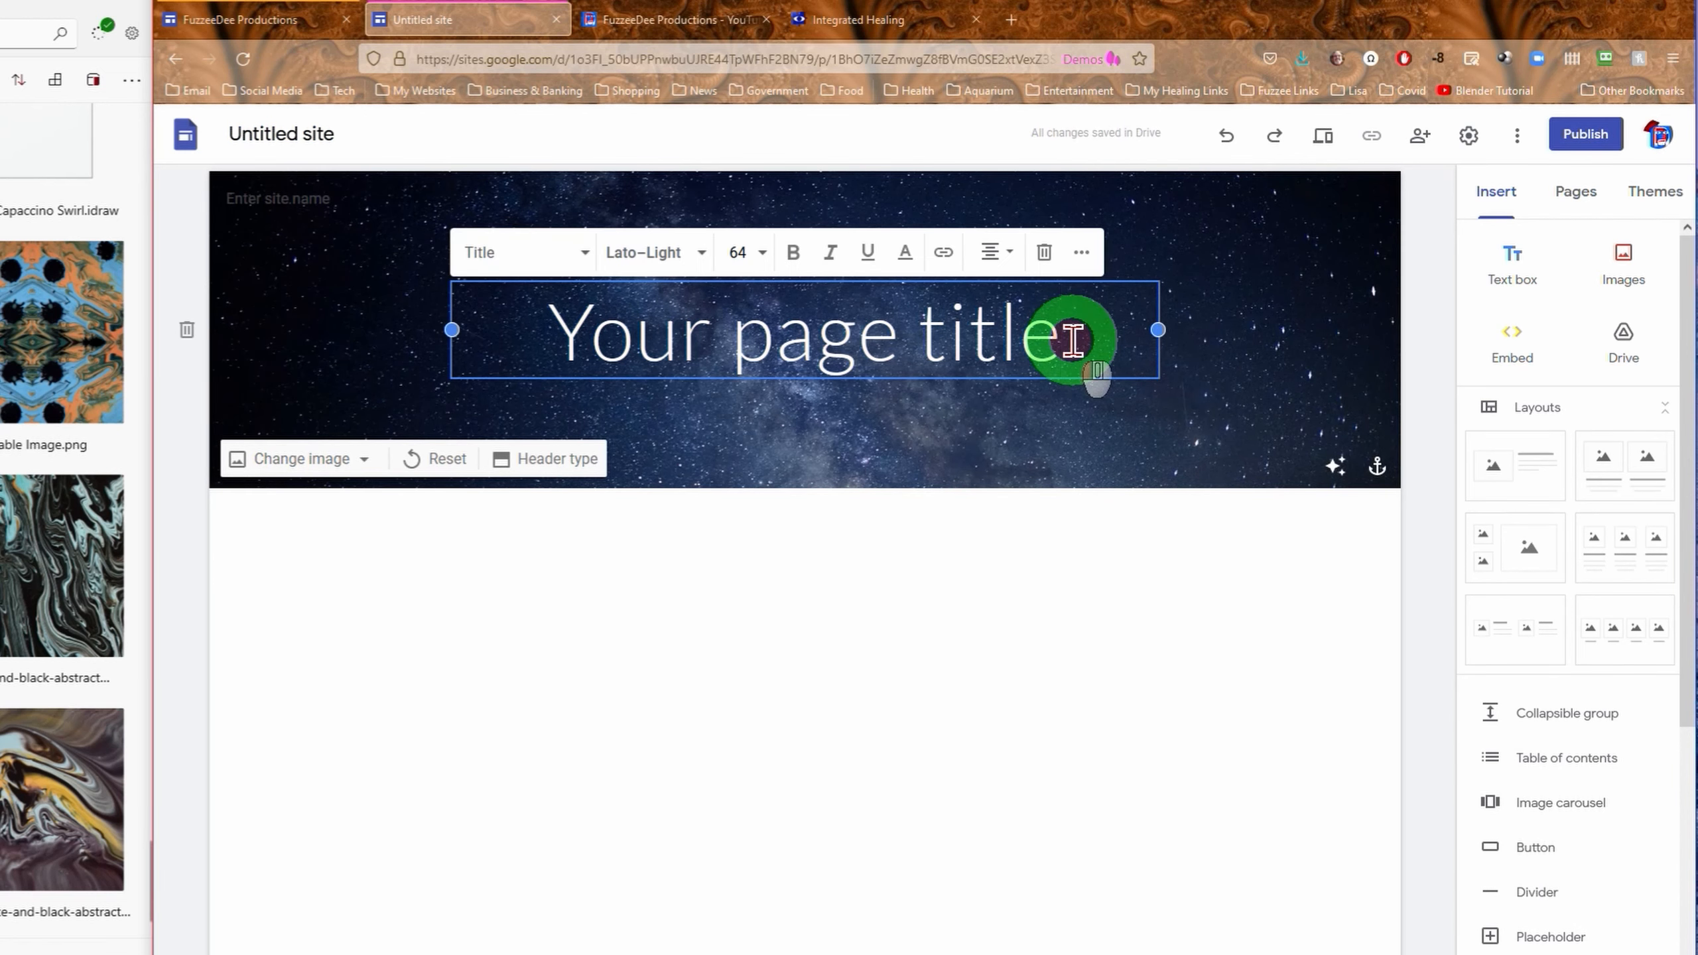
left_click_drag(1073, 341, 536, 332)
type("Star Gazer")
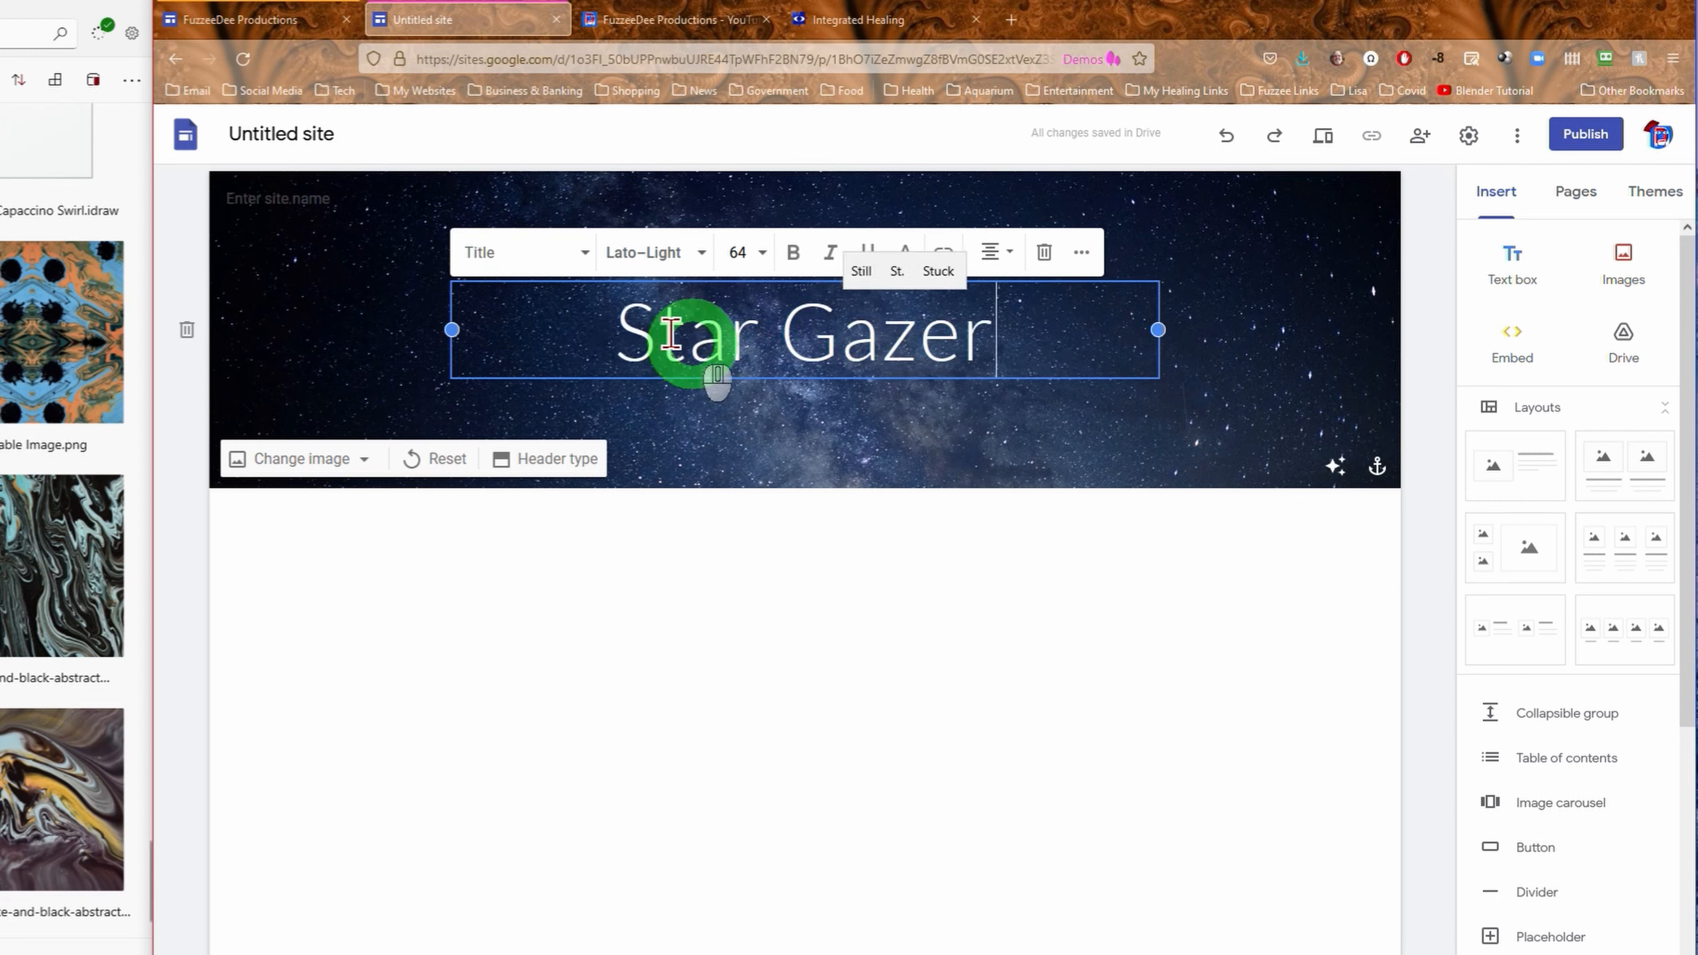
- Try to apply the Title style and the Impact font to the header title without selecting its text
left_click(589, 258)
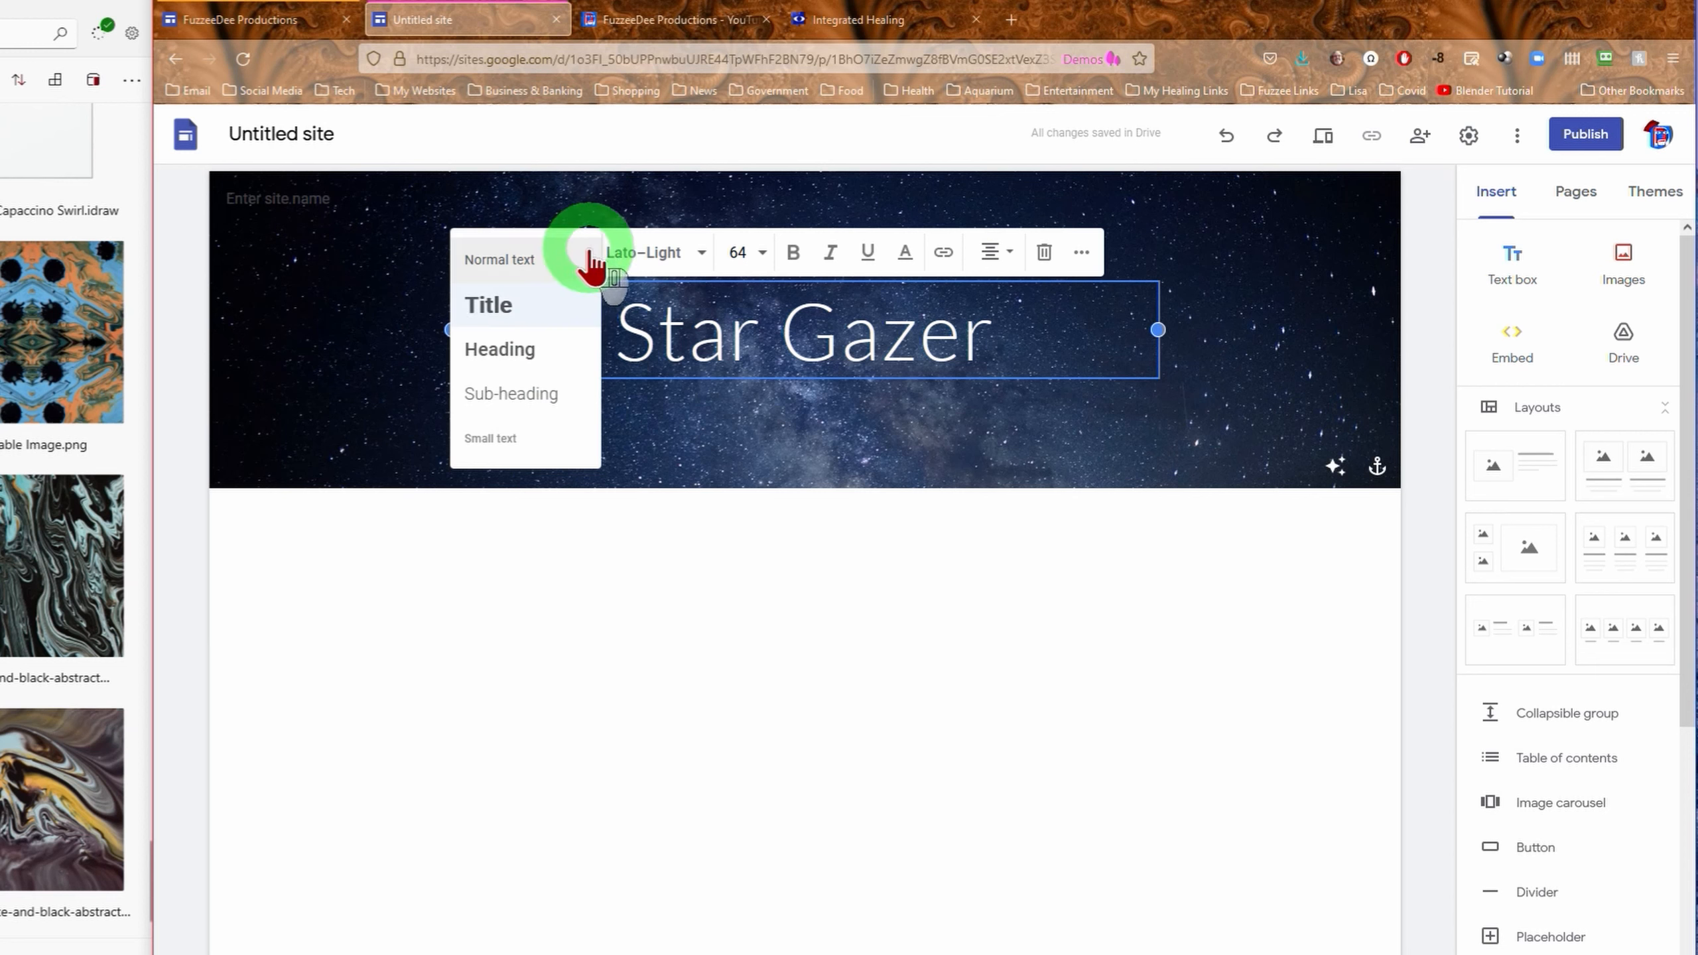
left_click(571, 308)
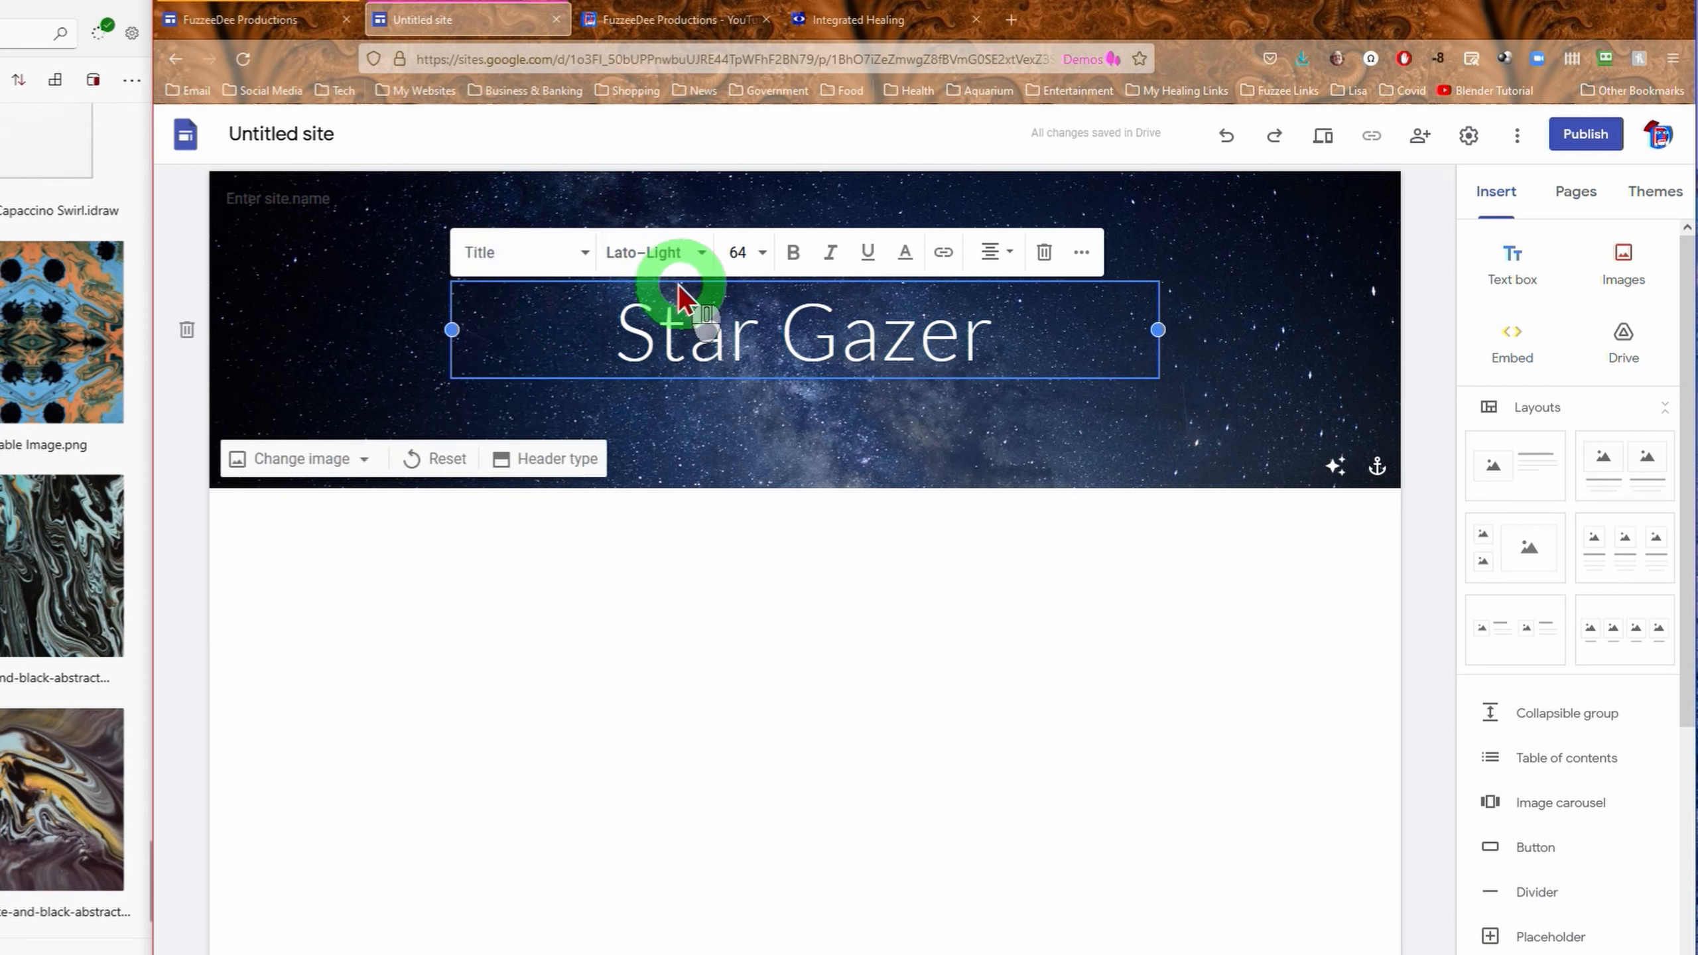
left_click(703, 258)
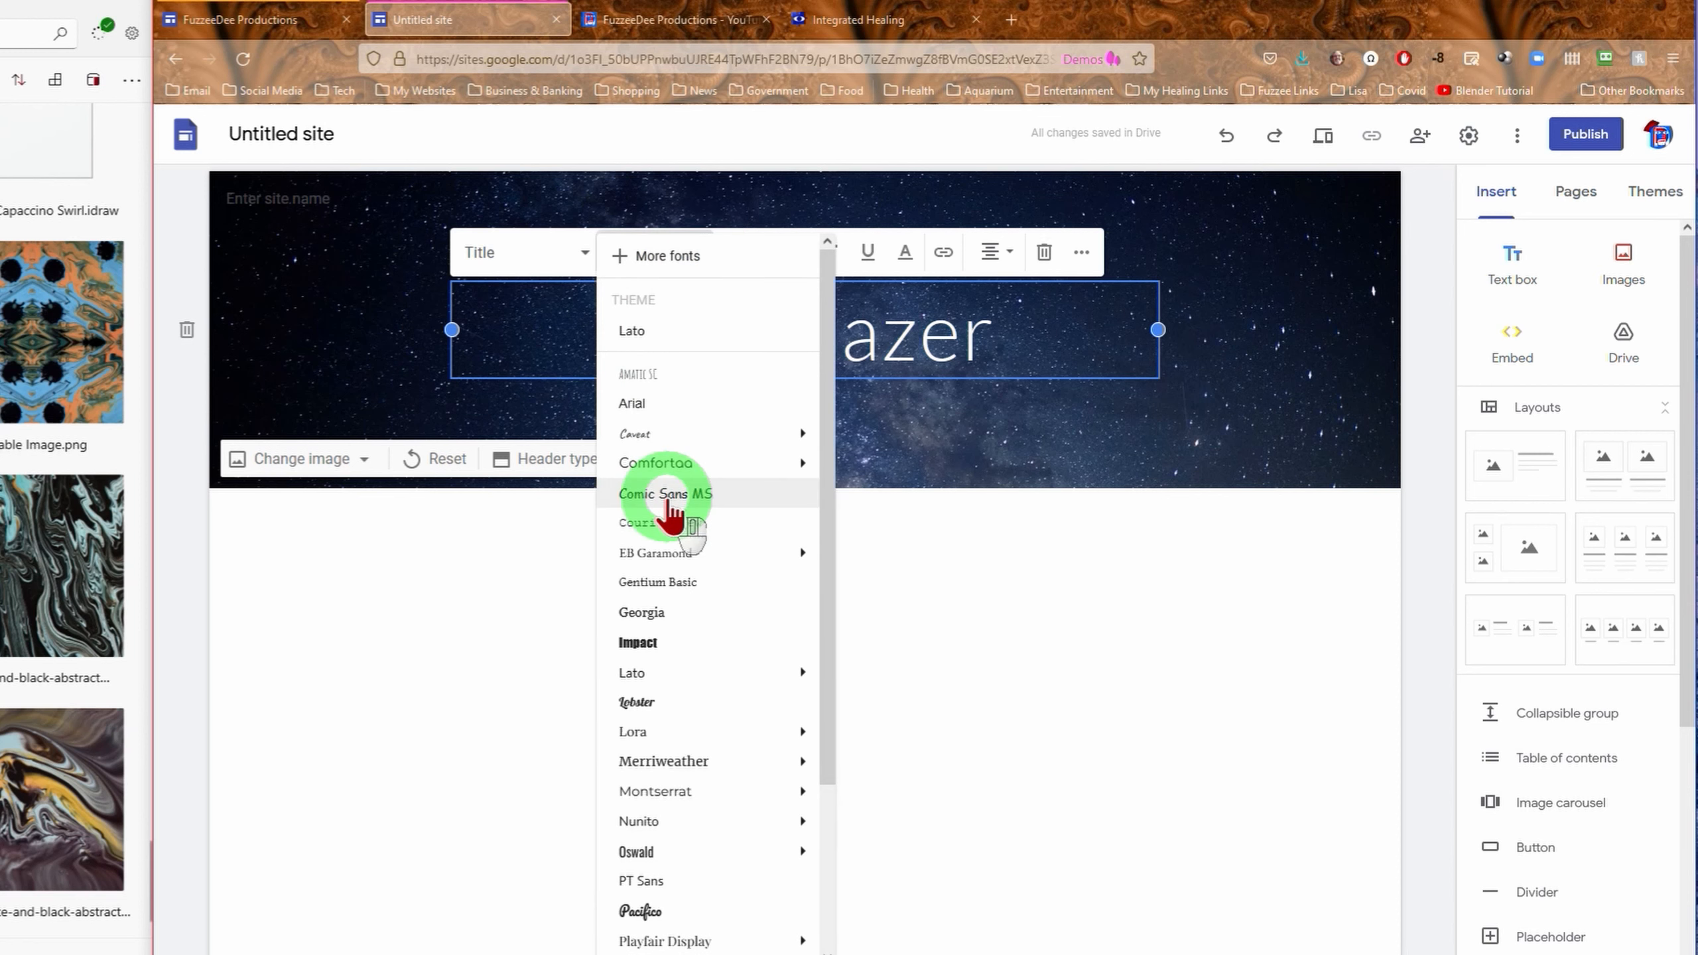
left_click(667, 645)
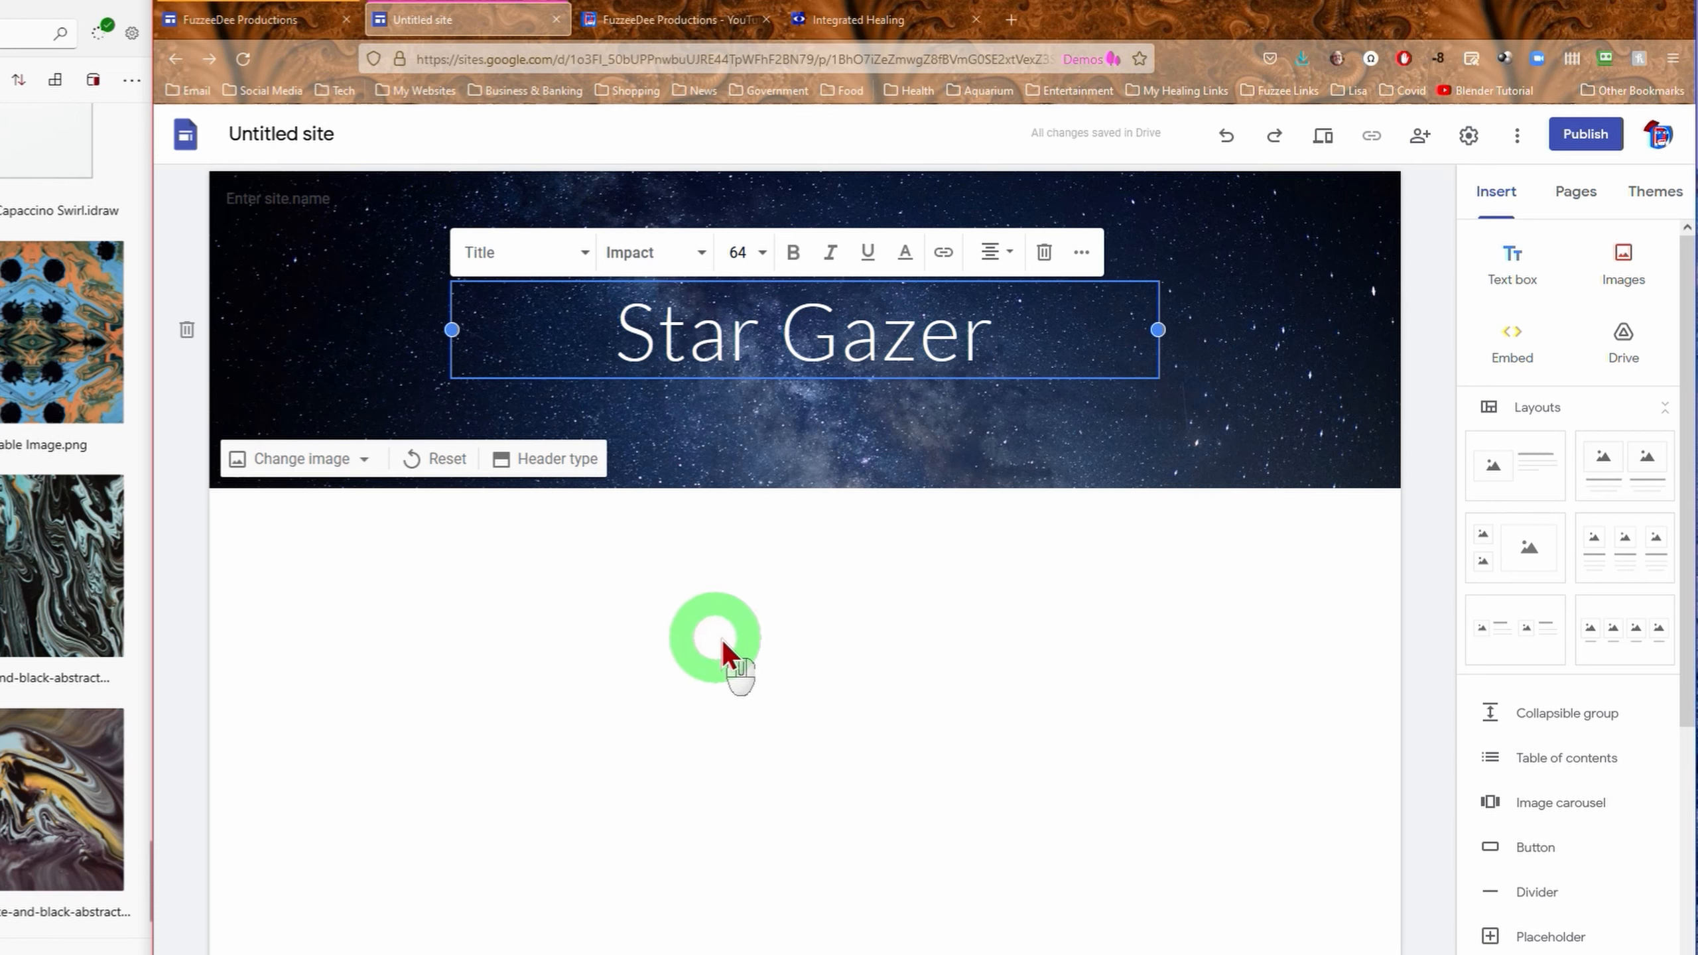
- Format the whole "Star Gazer" title in the Impact font, bold and underlined
left_click_drag(995, 334, 567, 336)
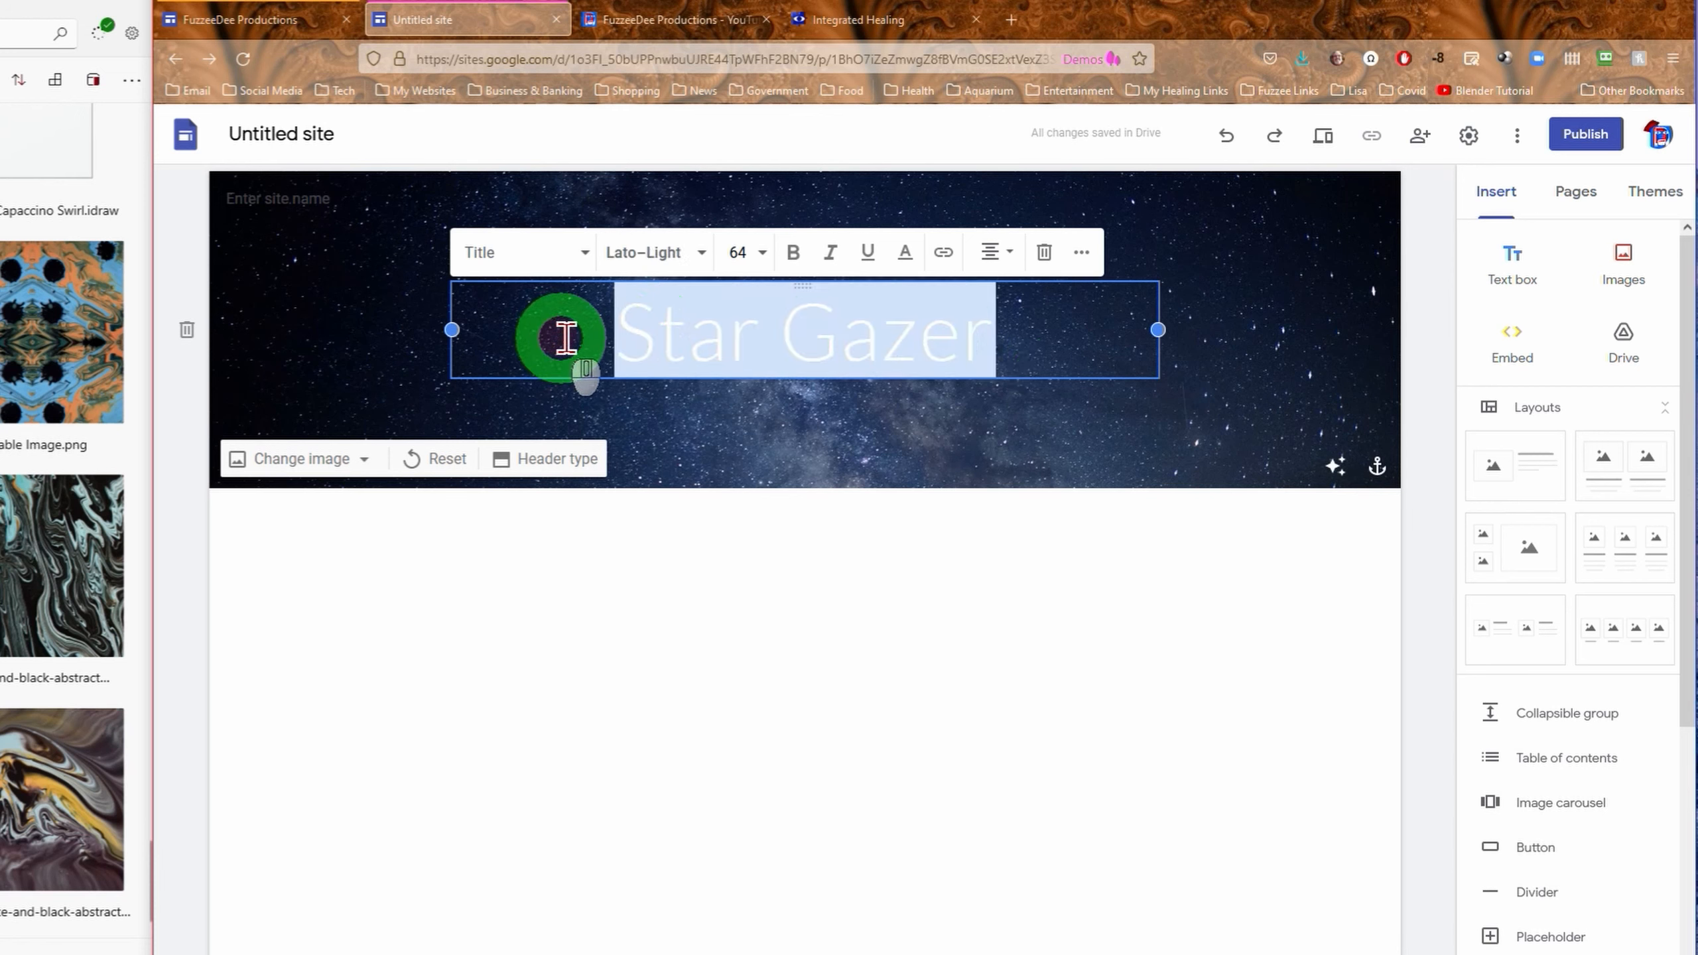
left_click(701, 254)
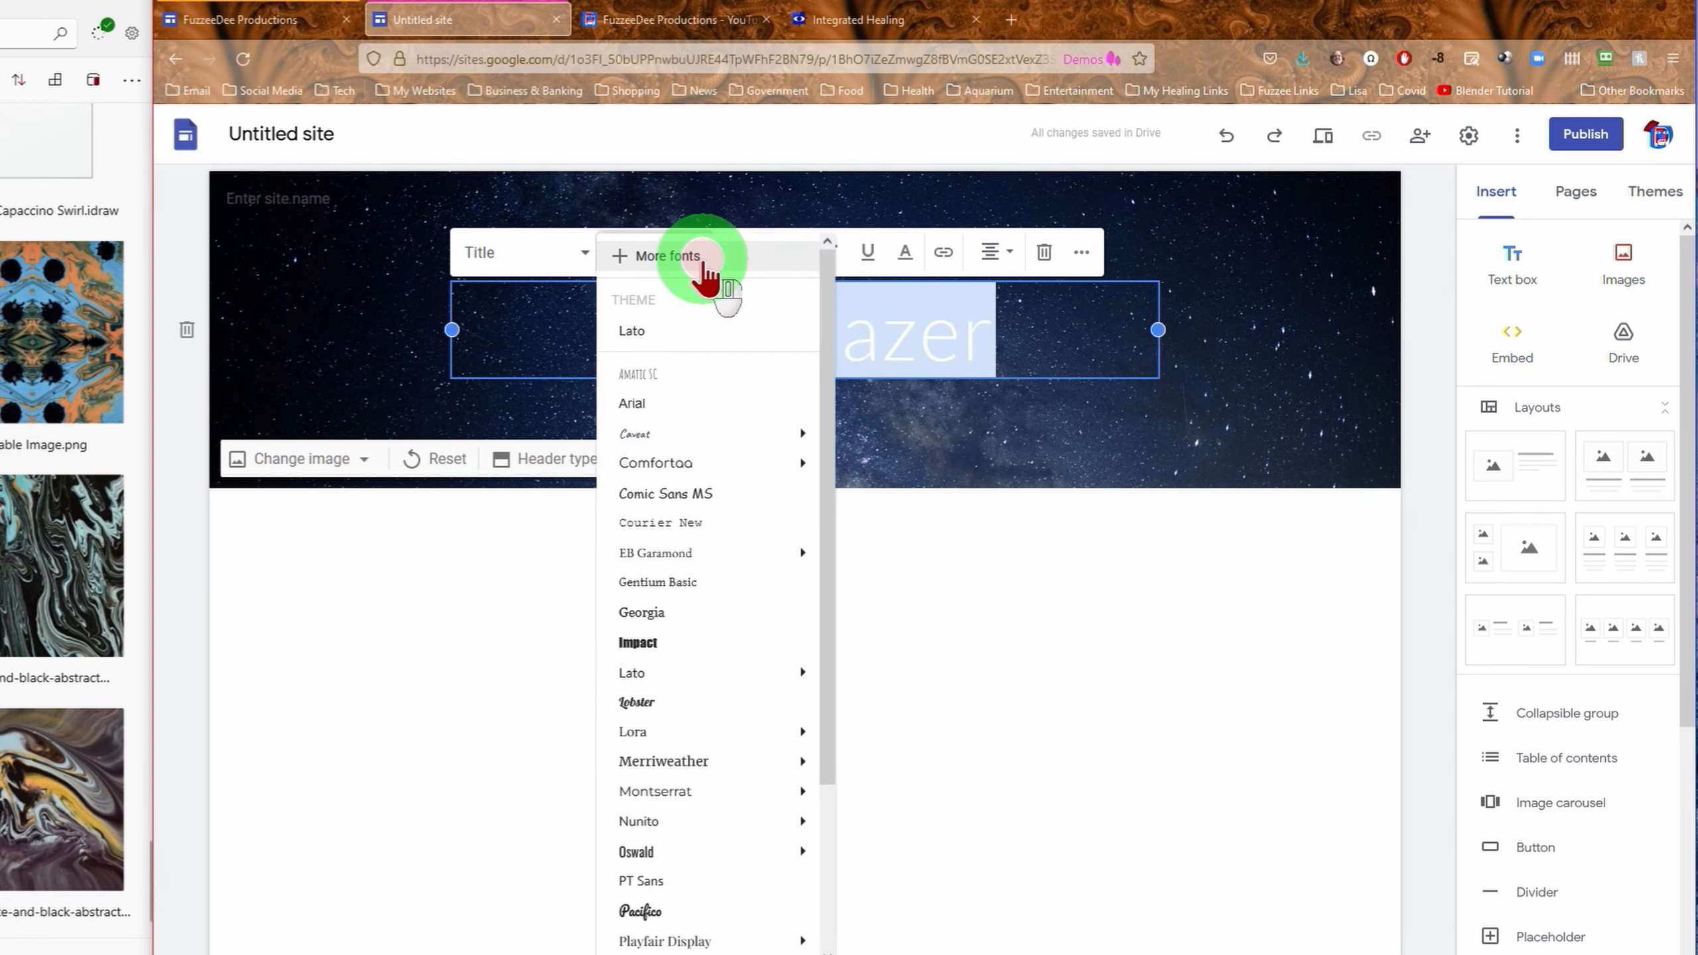
left_click(668, 645)
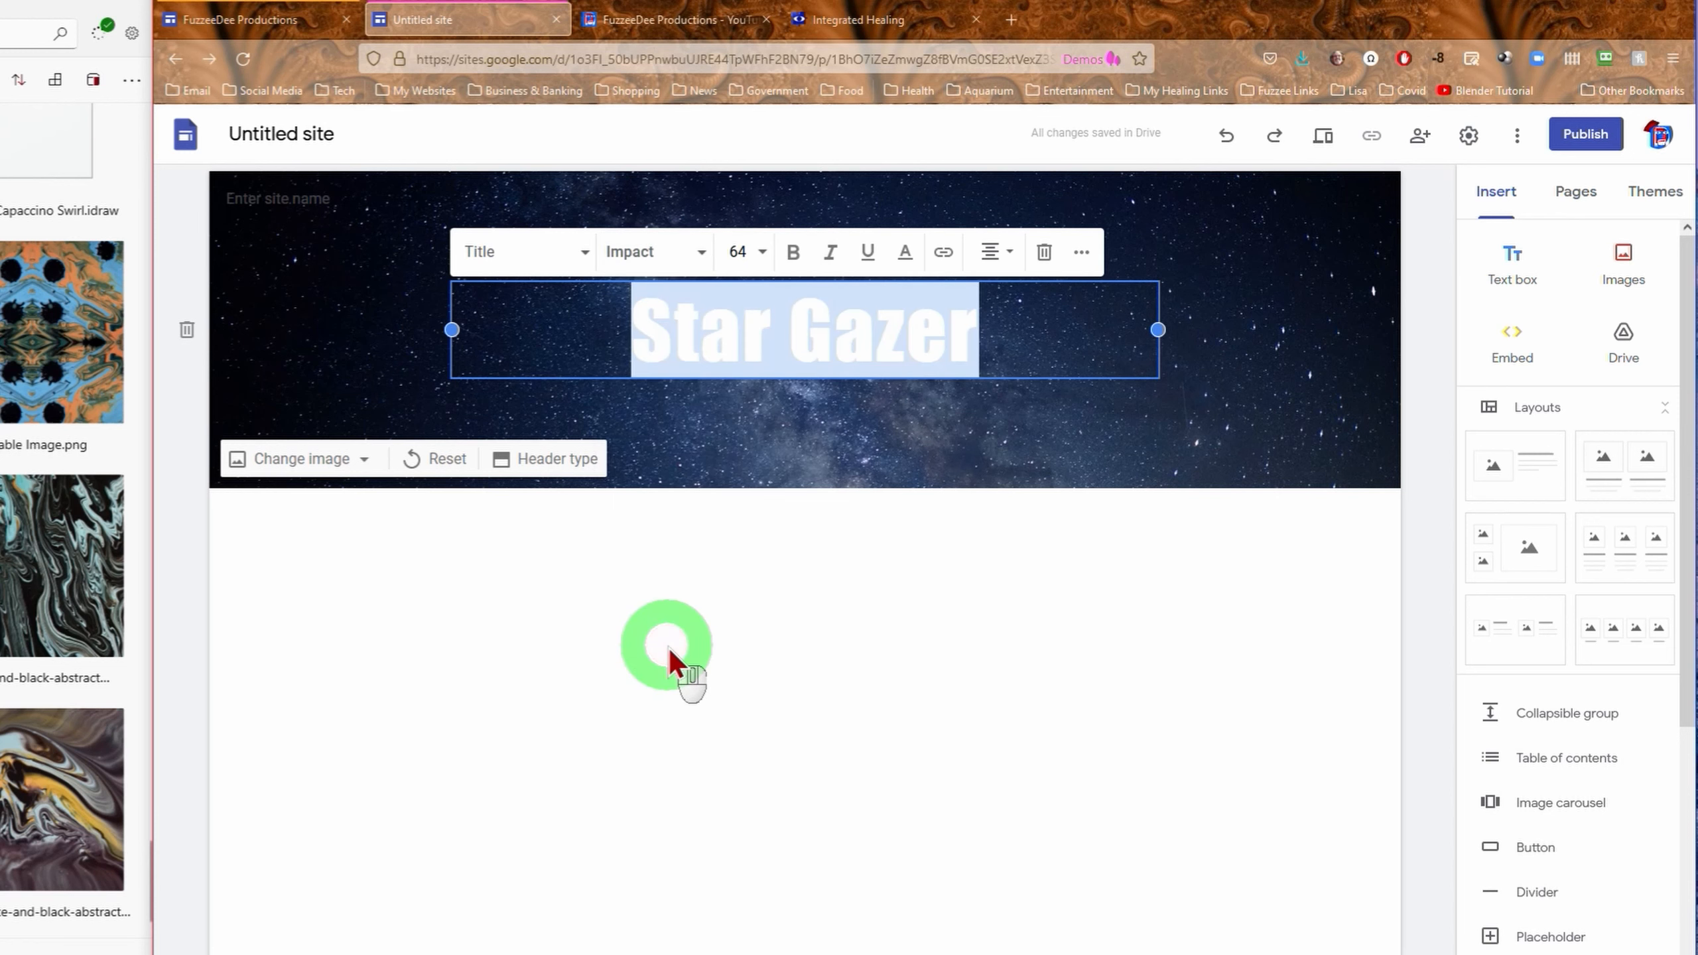
left_click(795, 254)
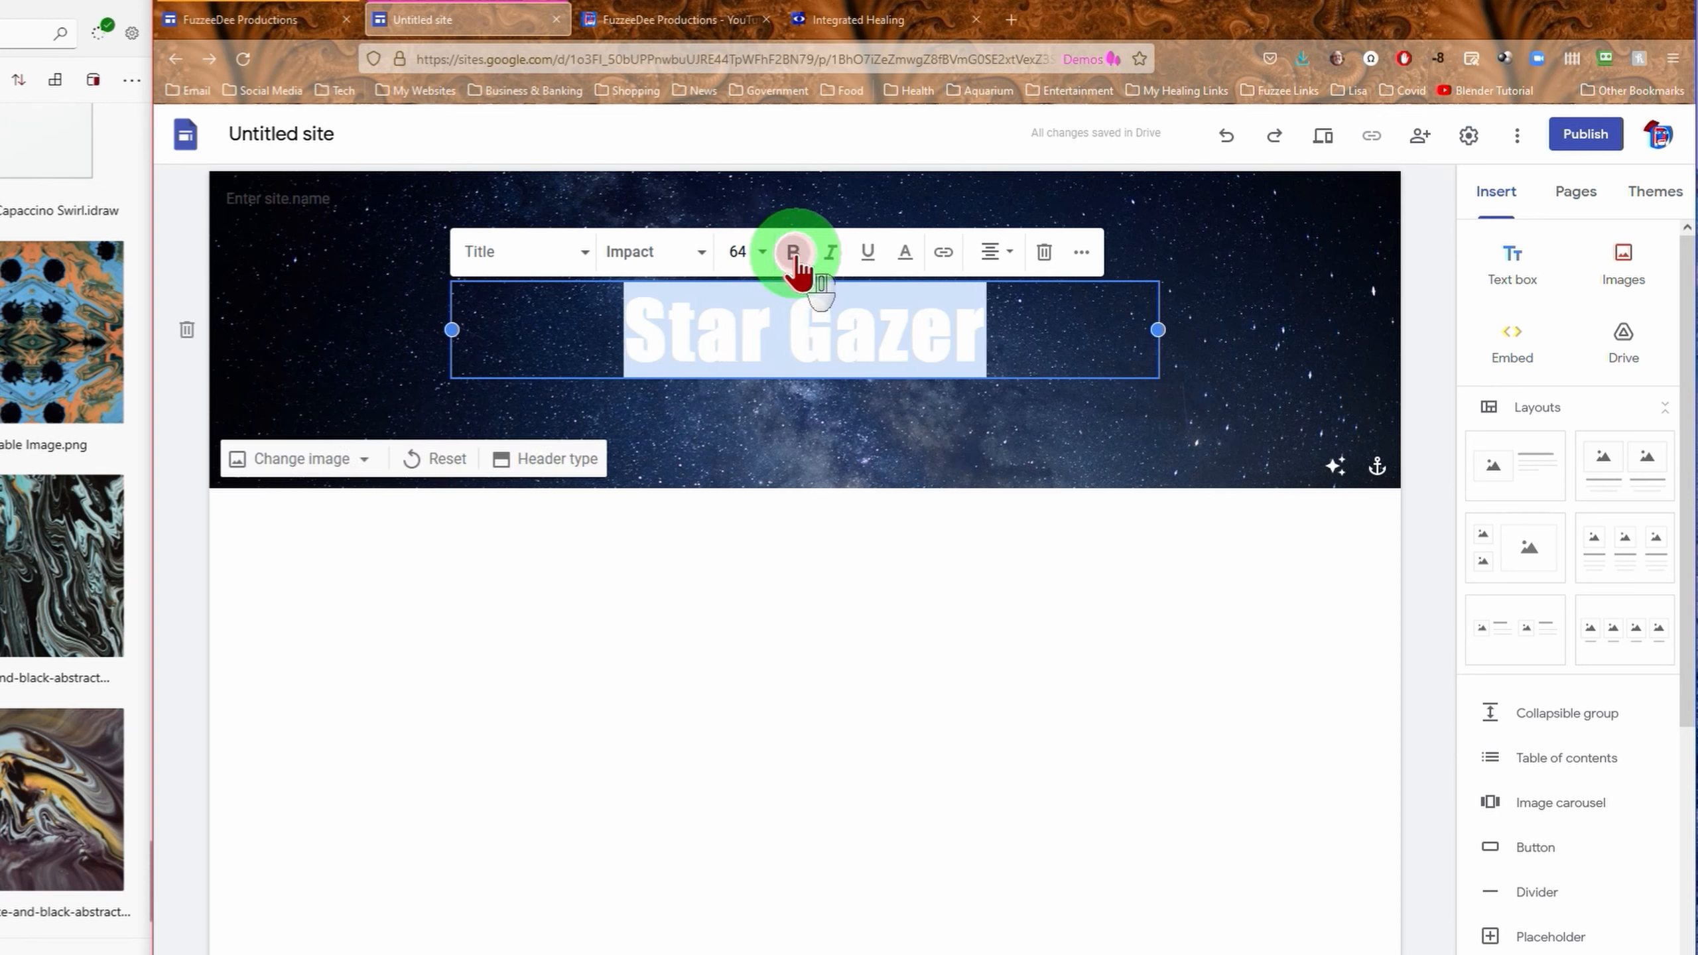
left_click(869, 254)
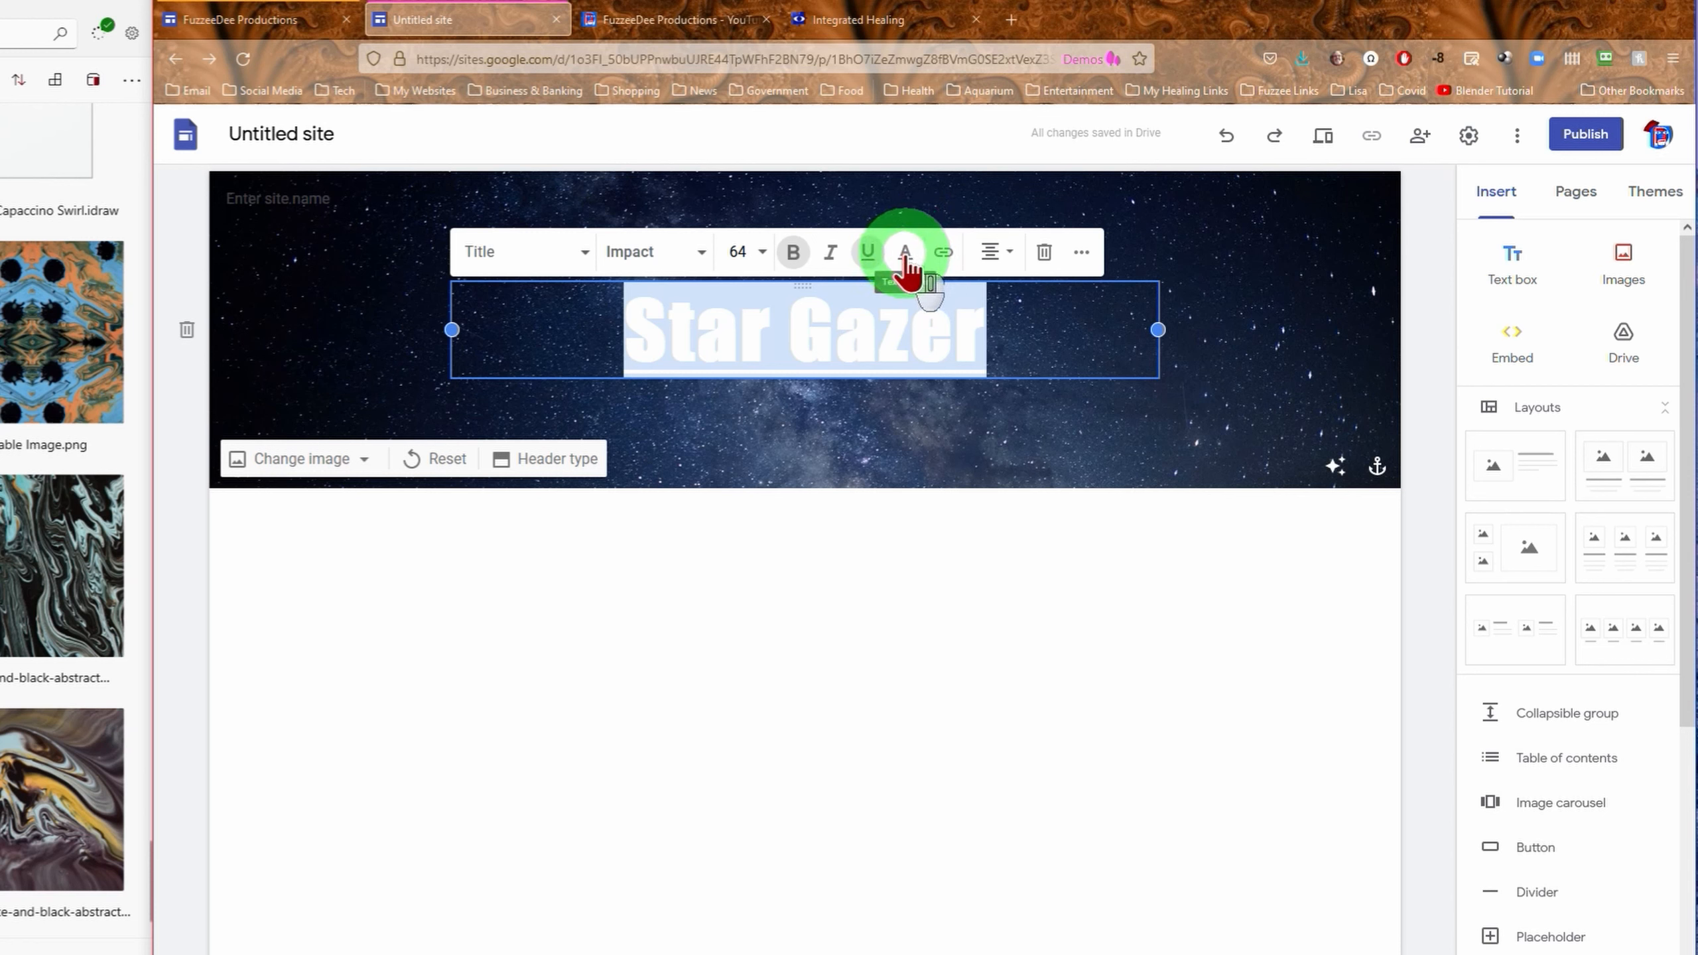
left_click(906, 254)
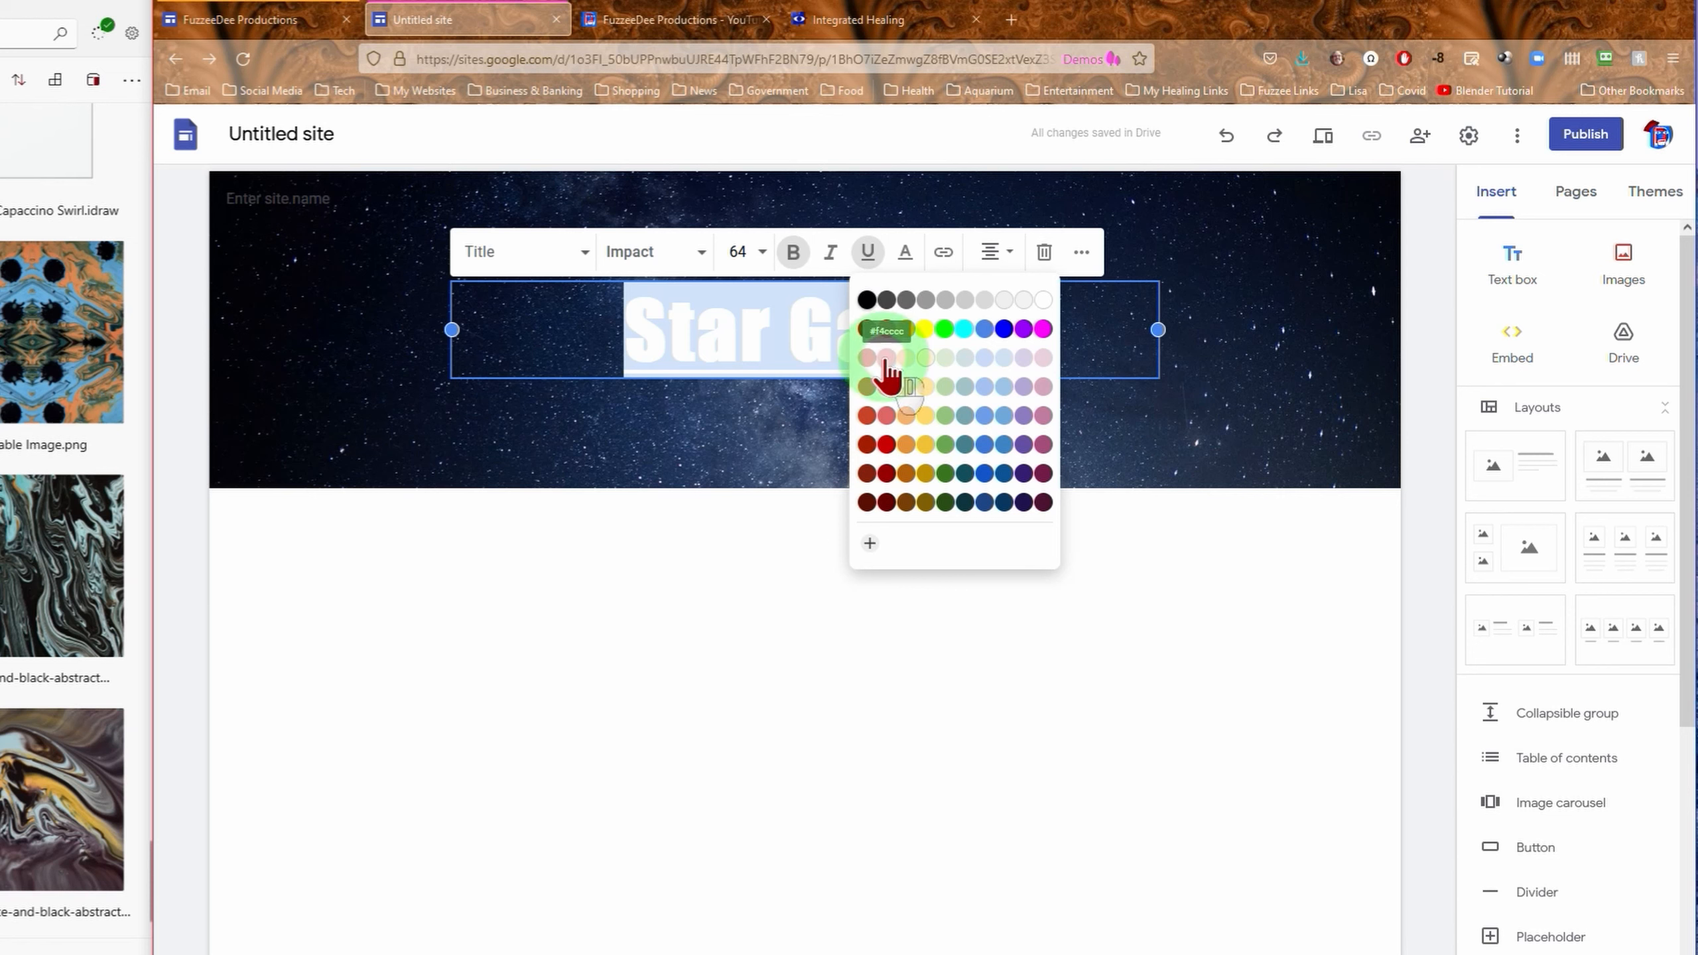
left_click(1160, 588)
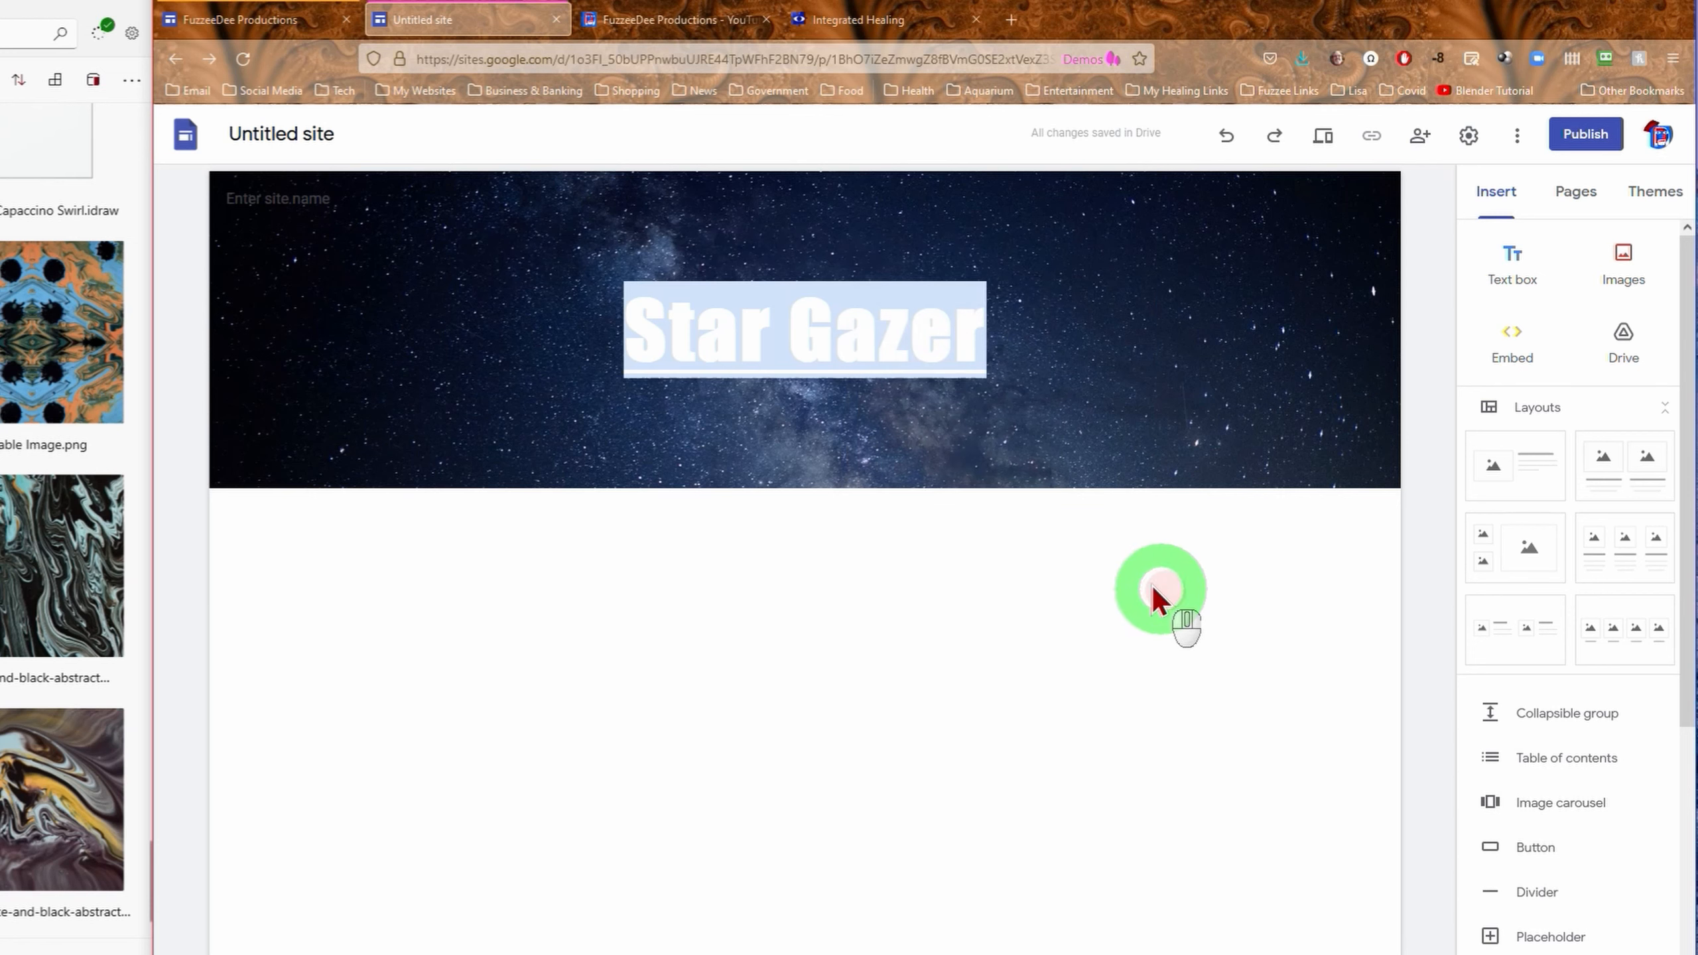
left_click(1029, 341)
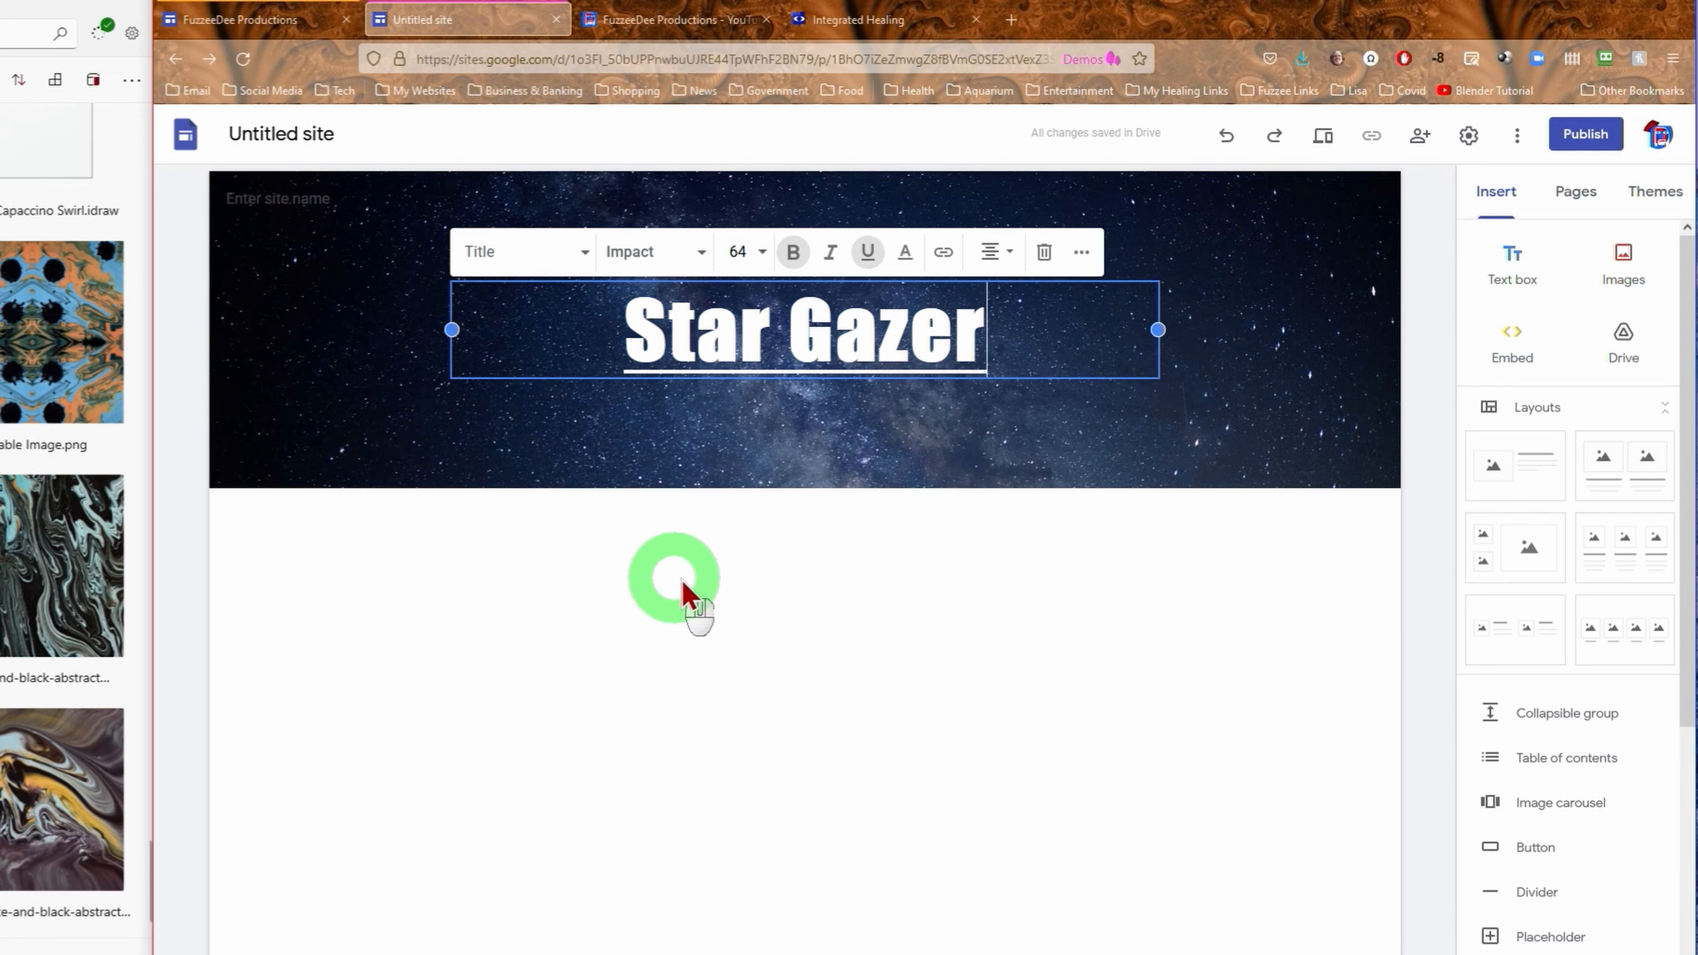
- Change the page's header type to Cover
mouse_move(474, 461)
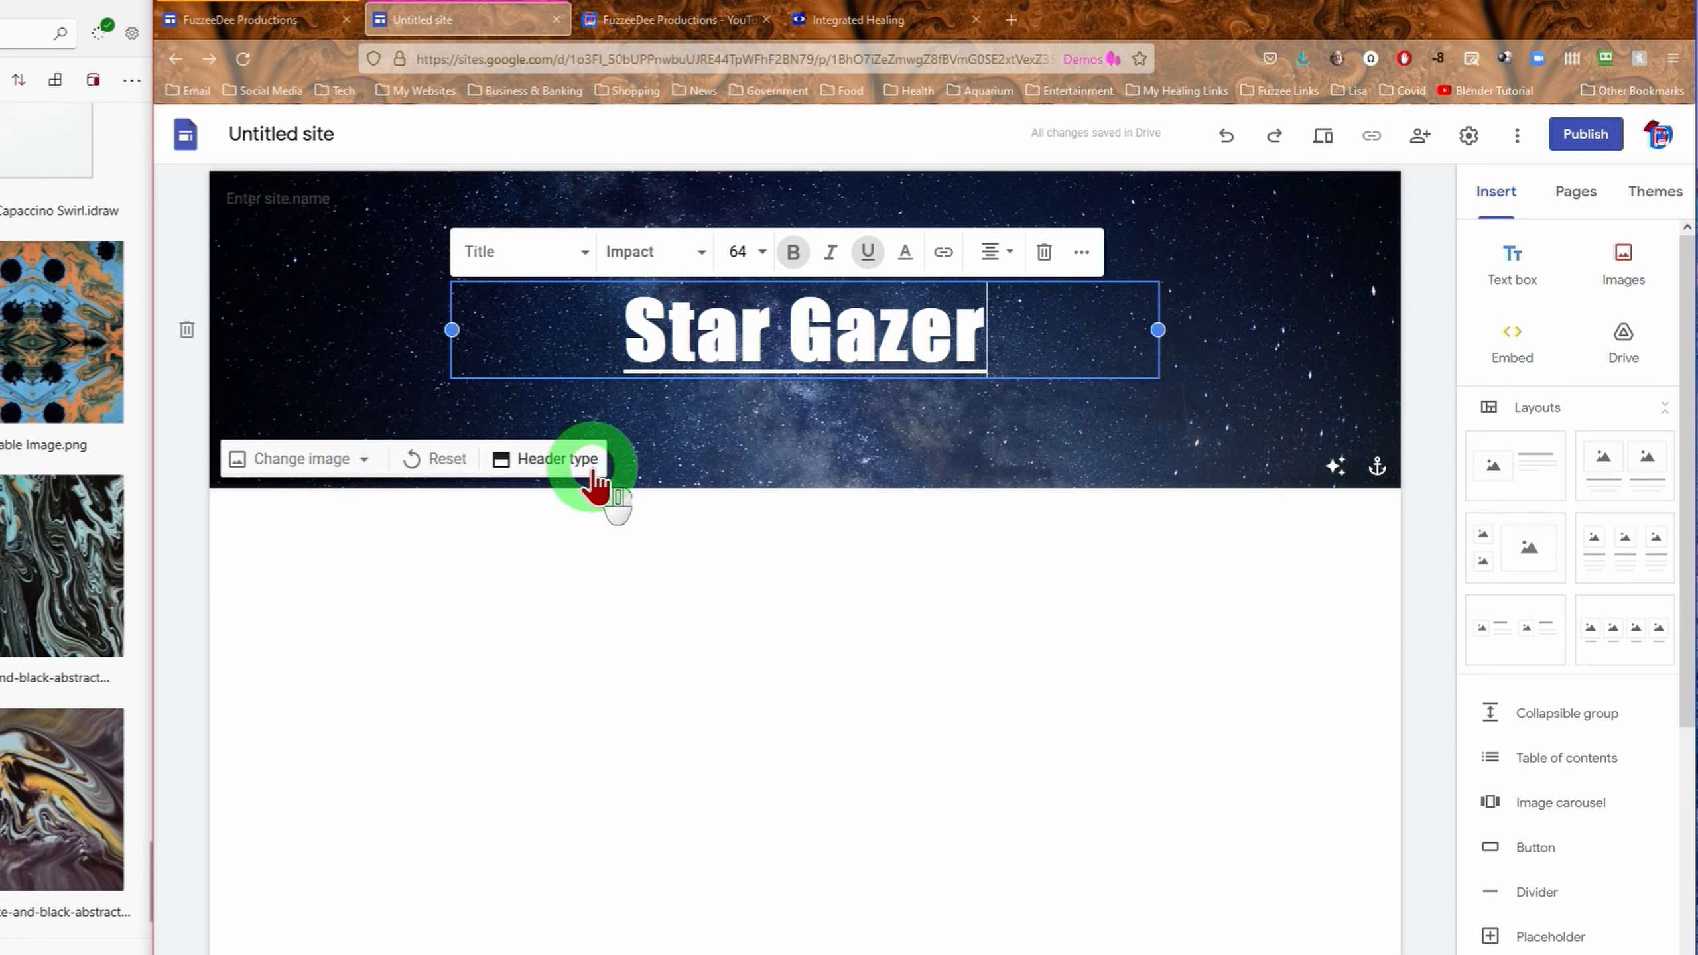
left_click(557, 462)
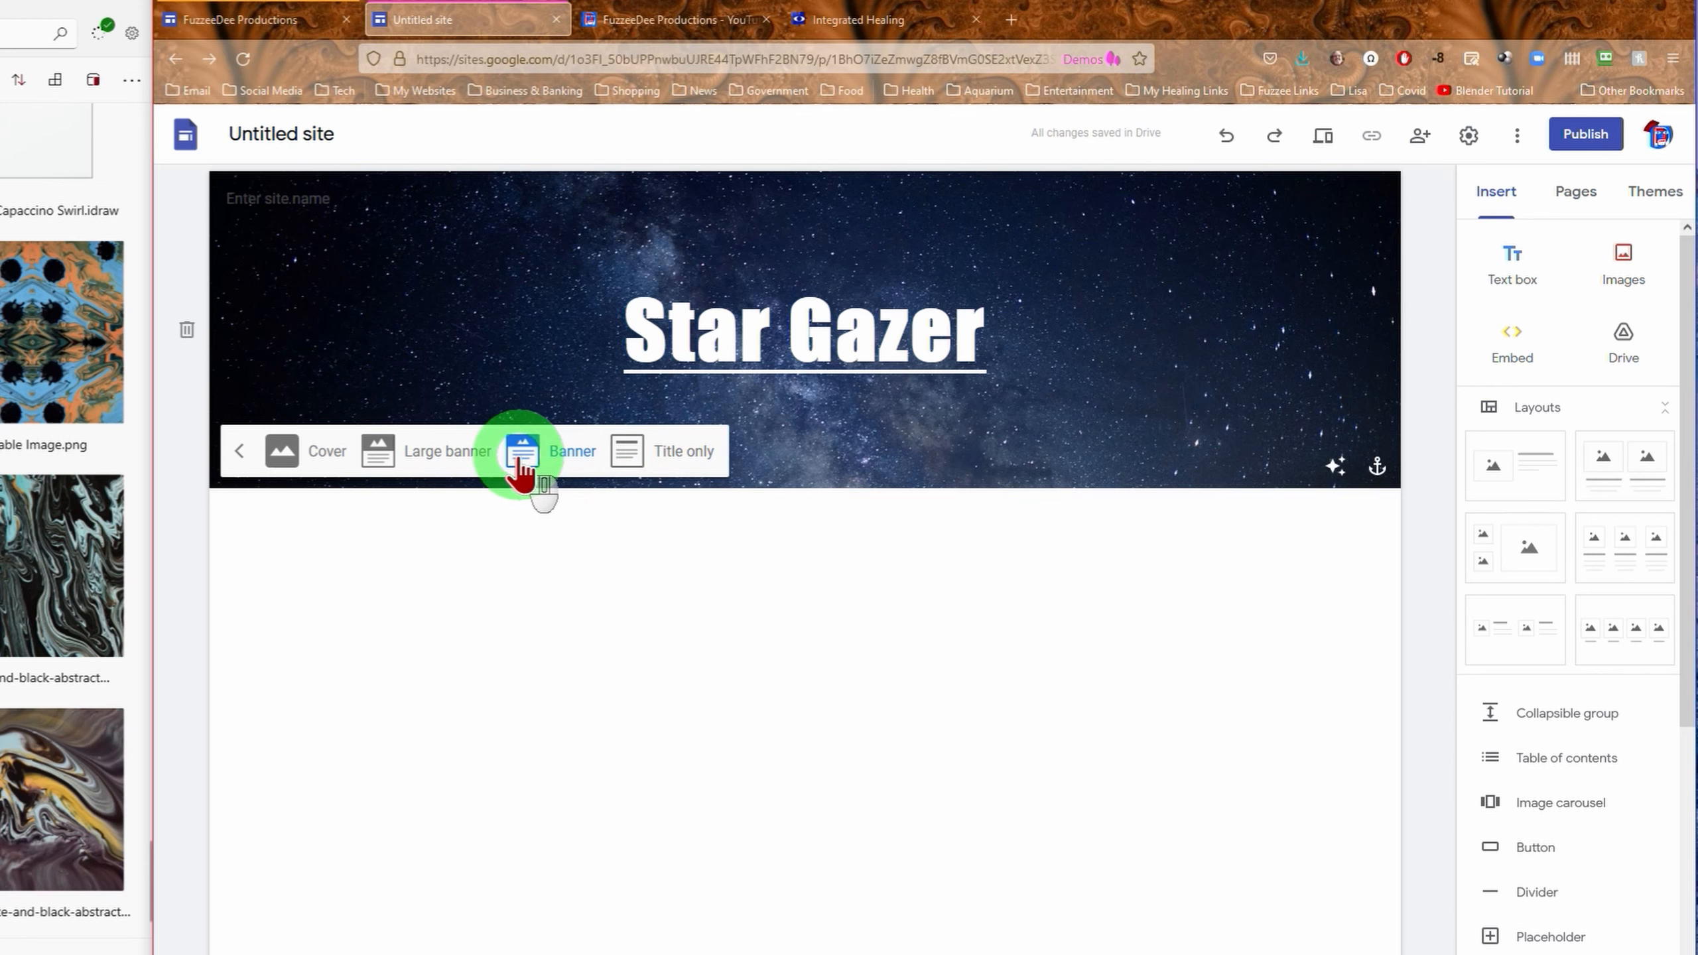
left_click(284, 452)
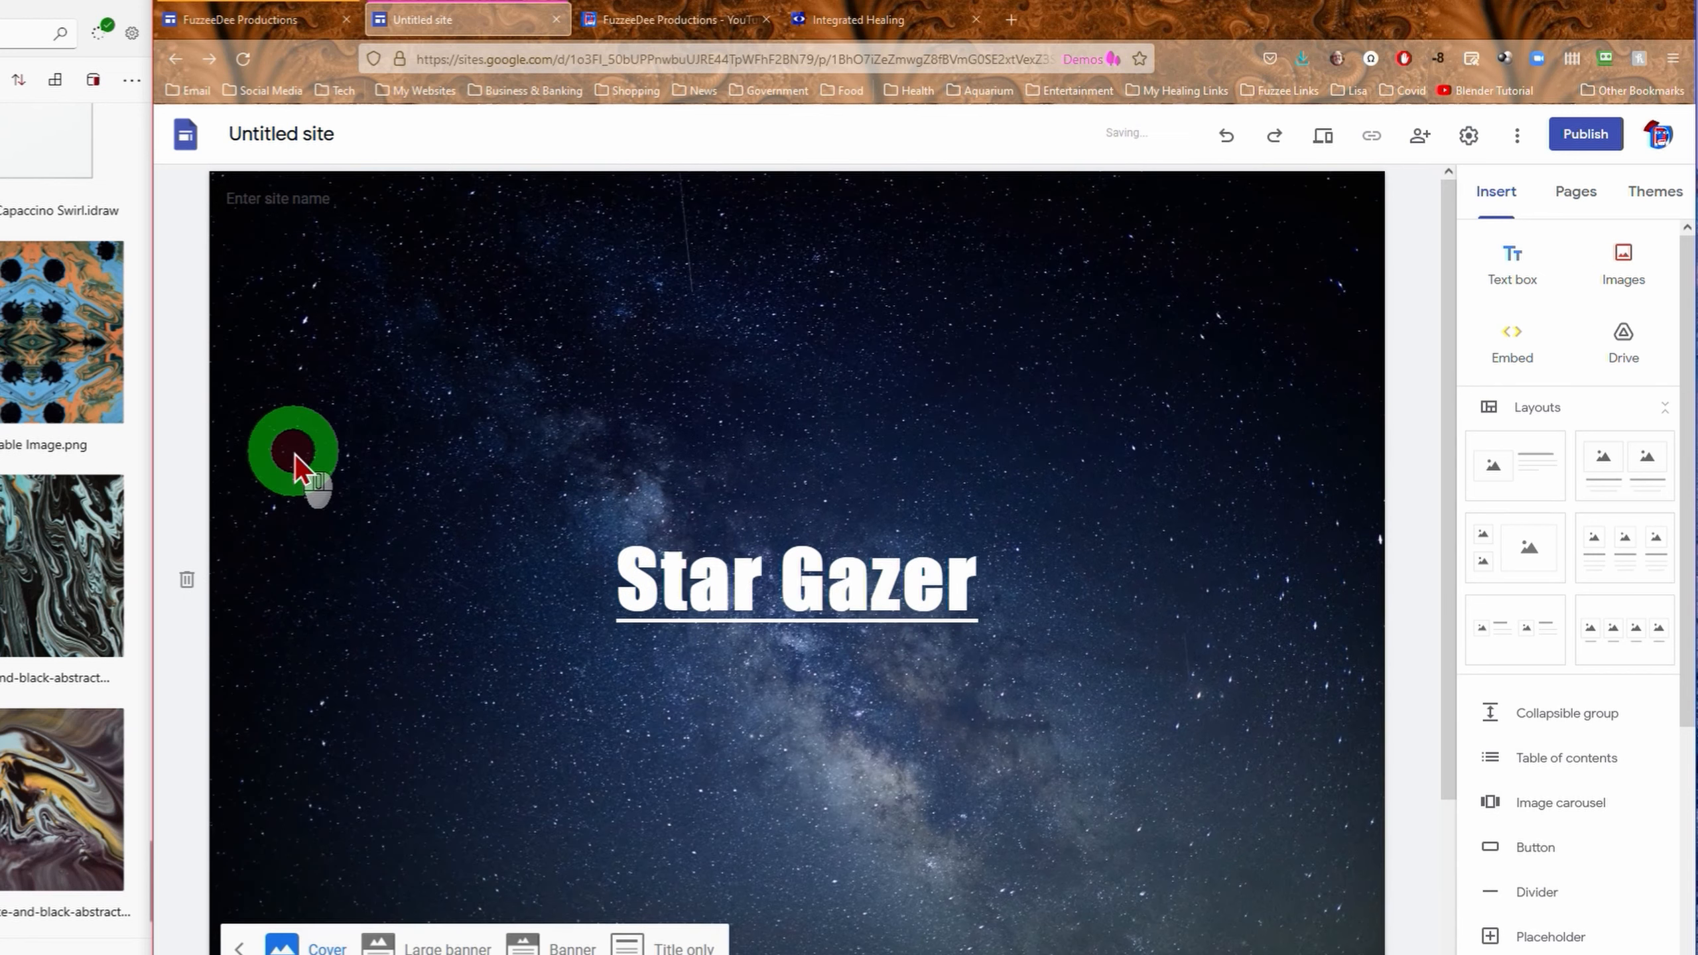
scroll(1250, 635, "down", 3)
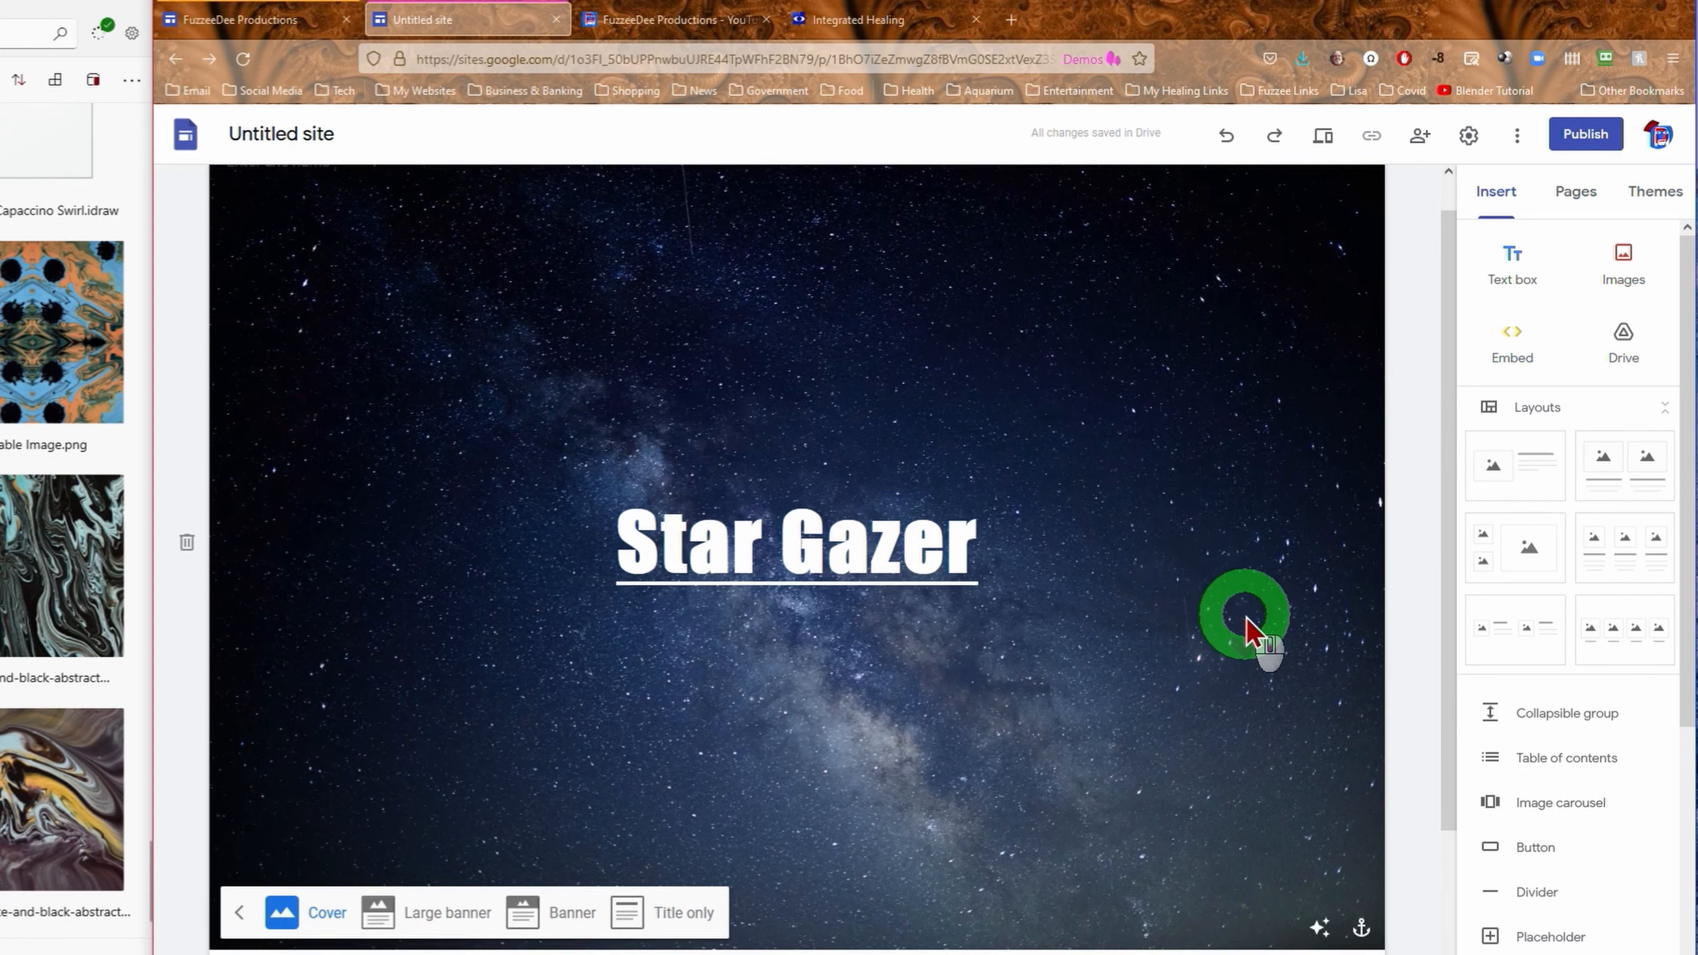
scroll(1150, 559, "up", 3)
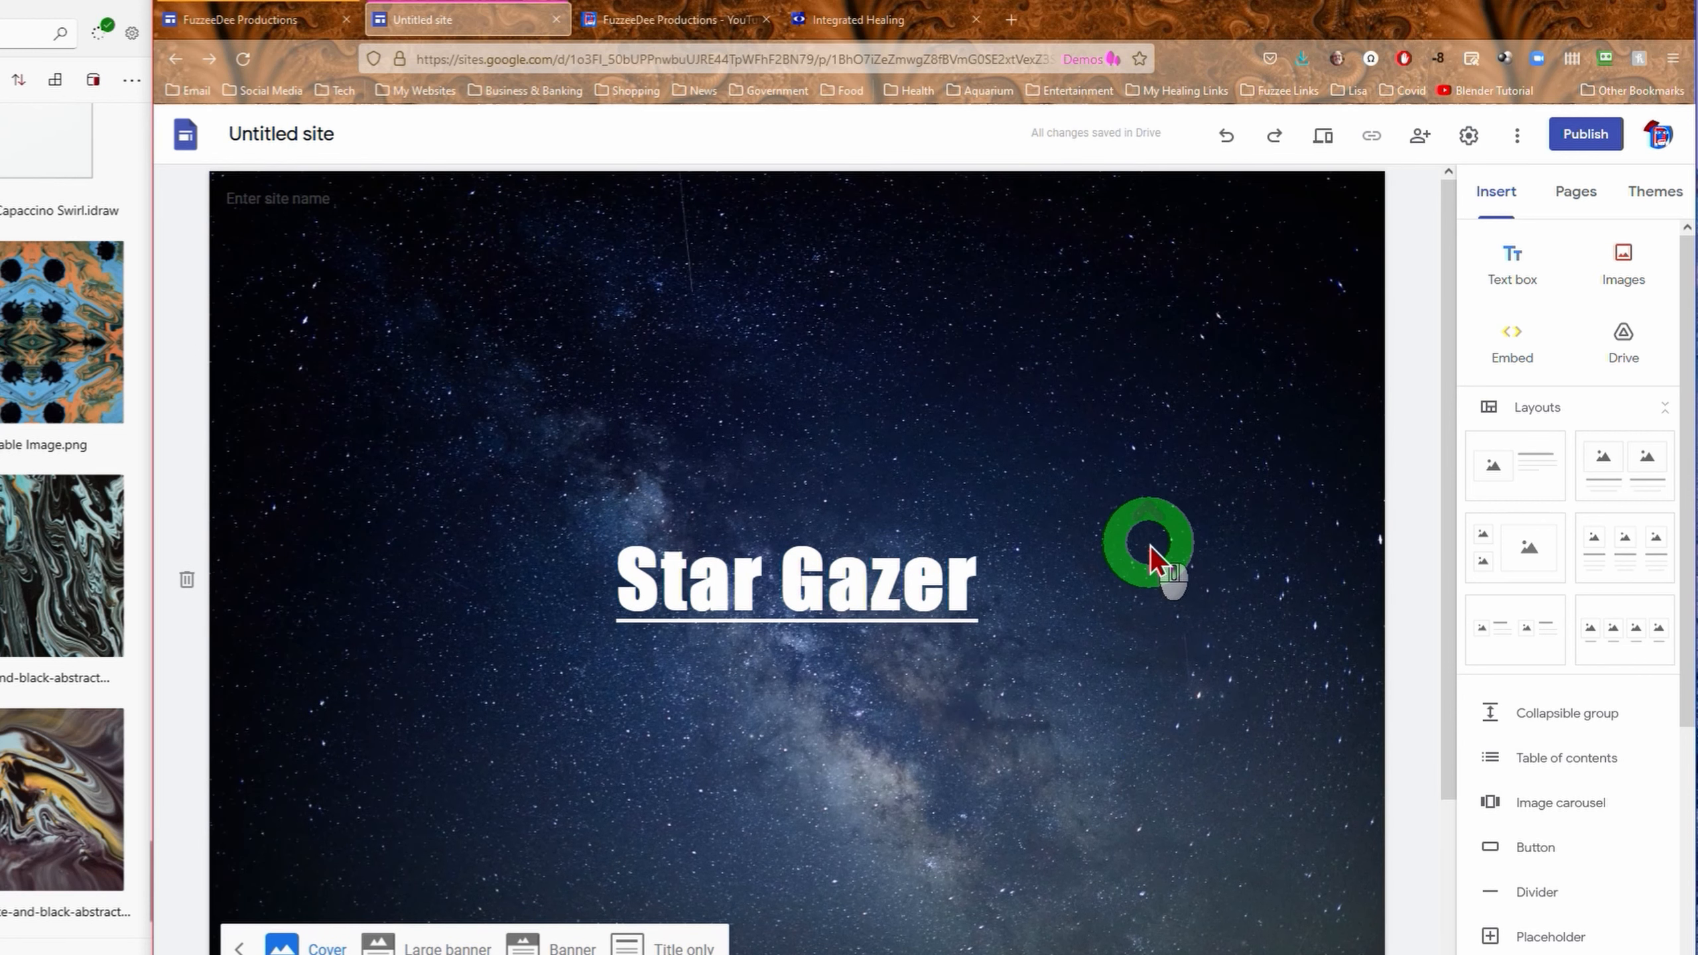
- Try the Large banner, Banner and Title only header types, and settle on Large banner for the page header
scroll(1150, 555, "down", 3)
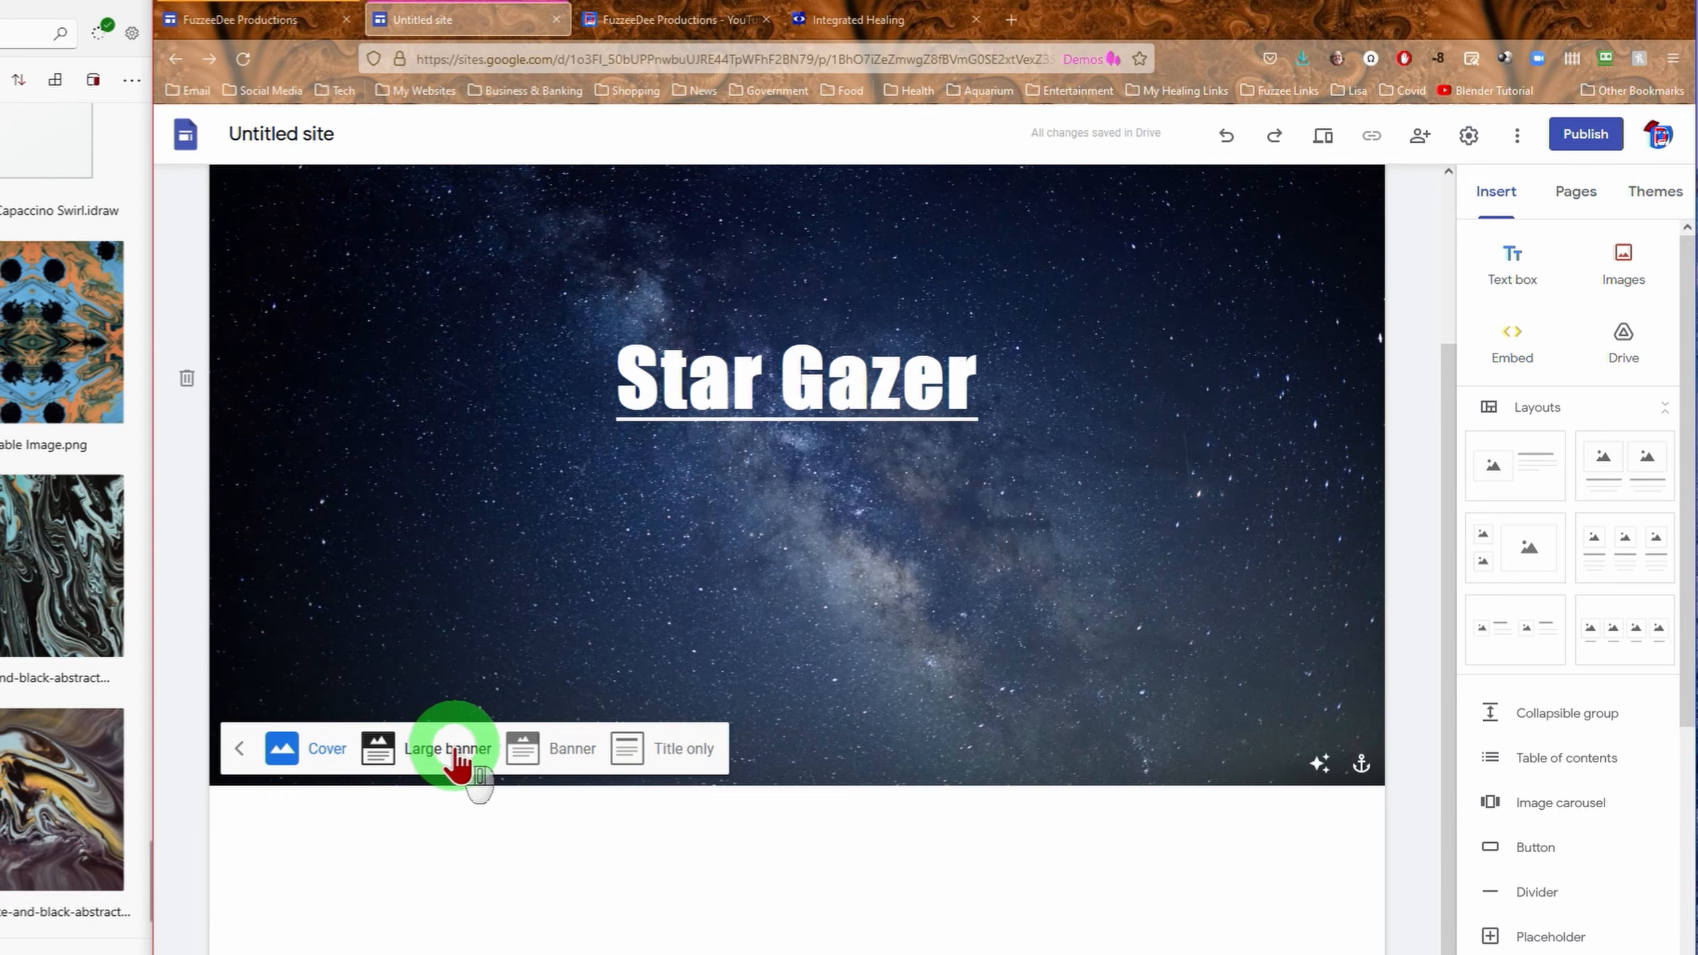
left_click(457, 749)
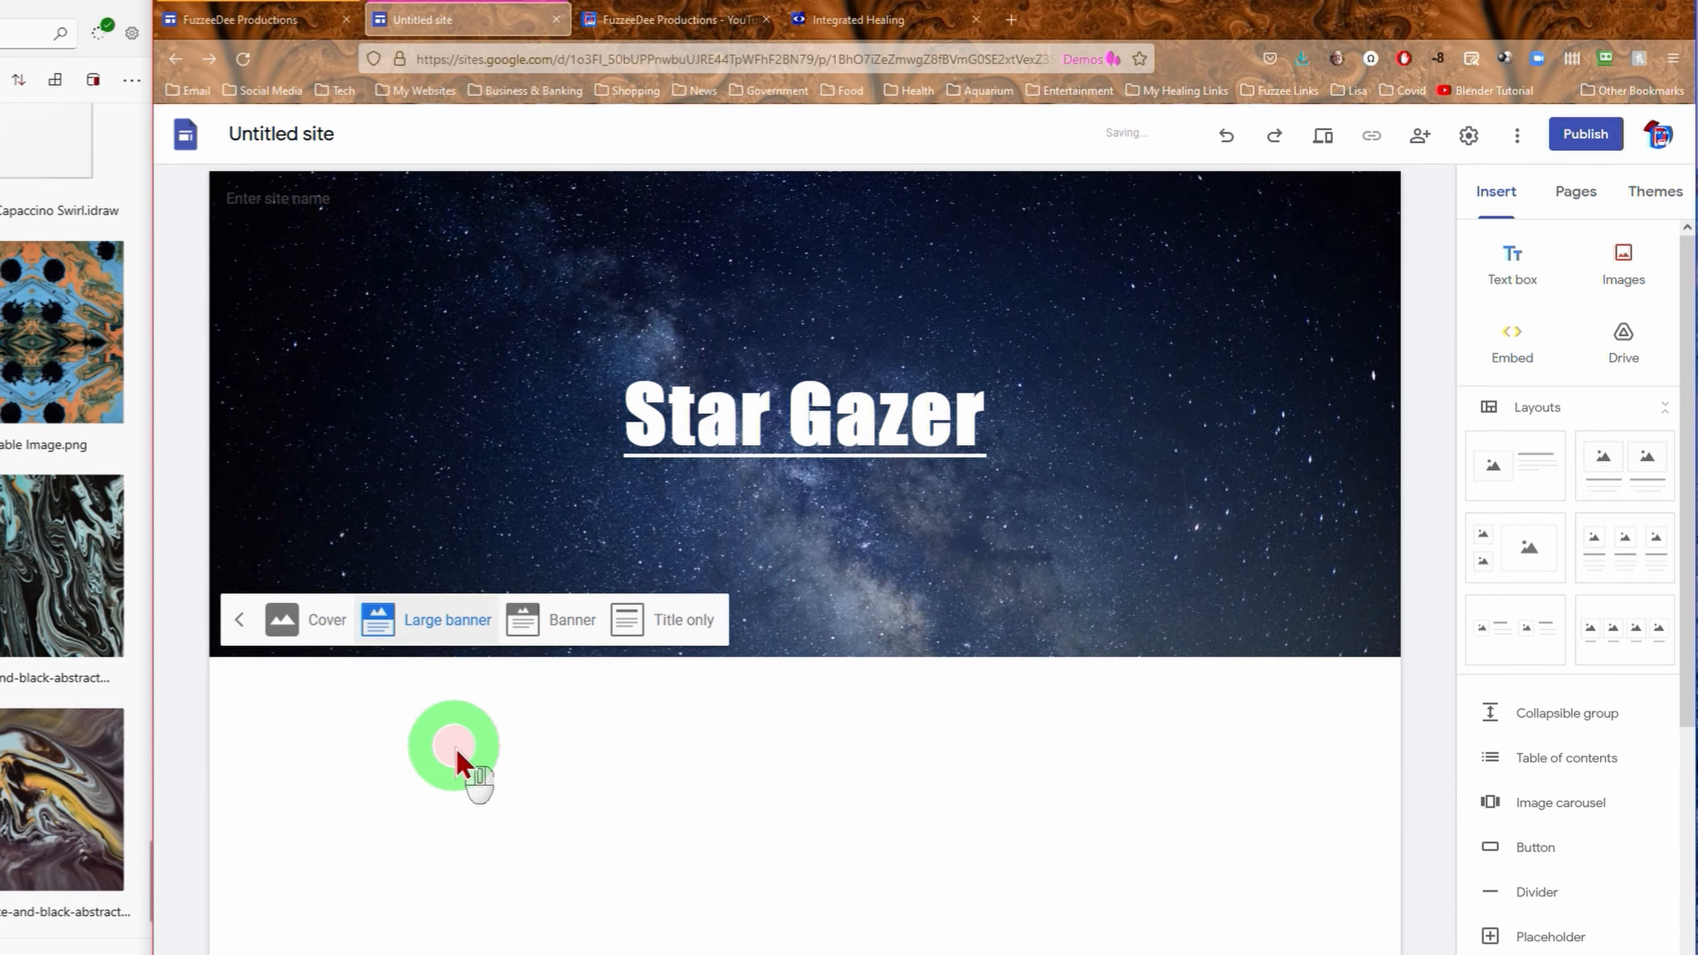
left_click(572, 621)
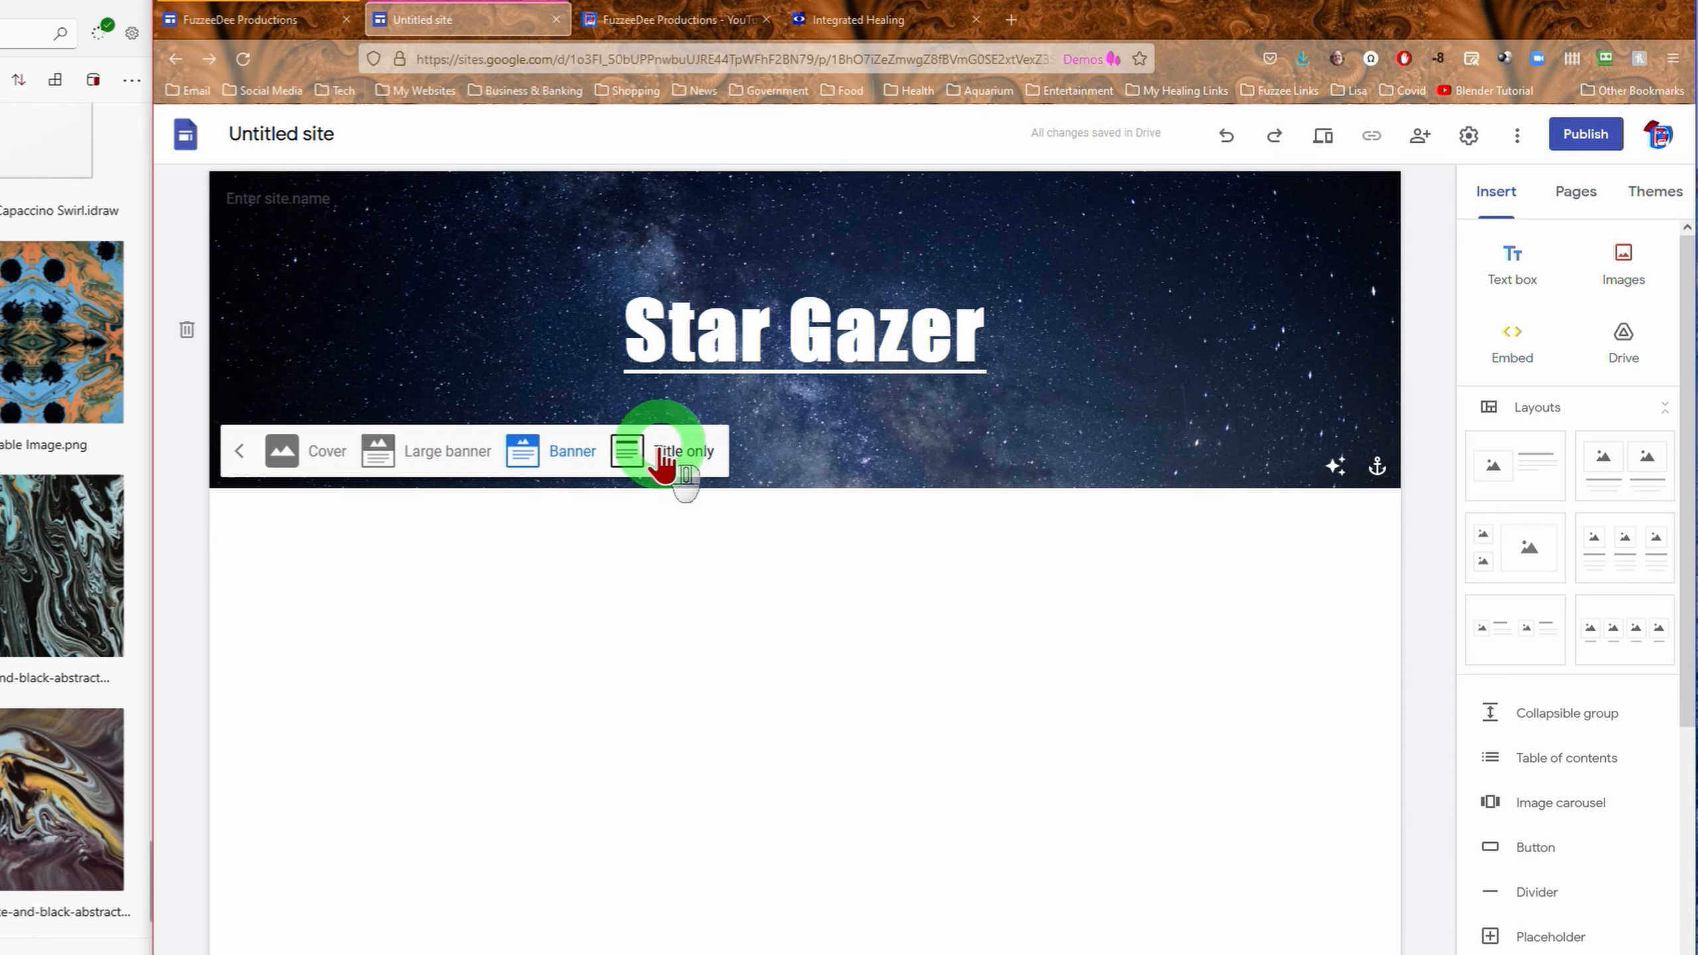
left_click(635, 460)
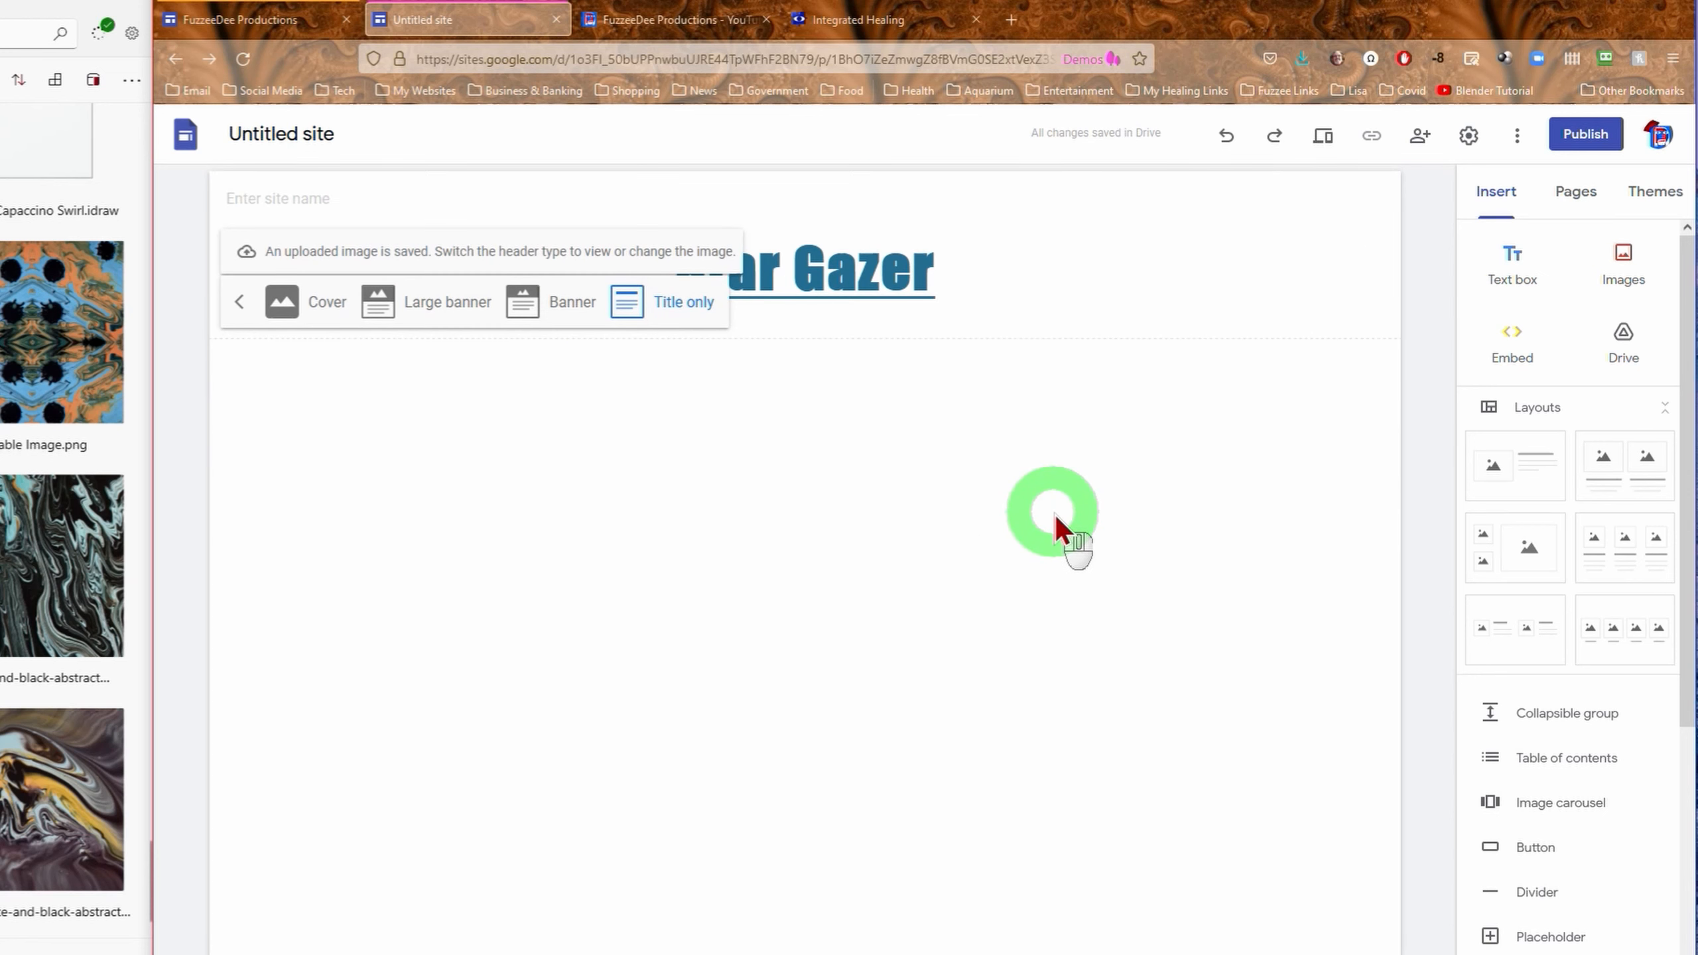
left_click(443, 314)
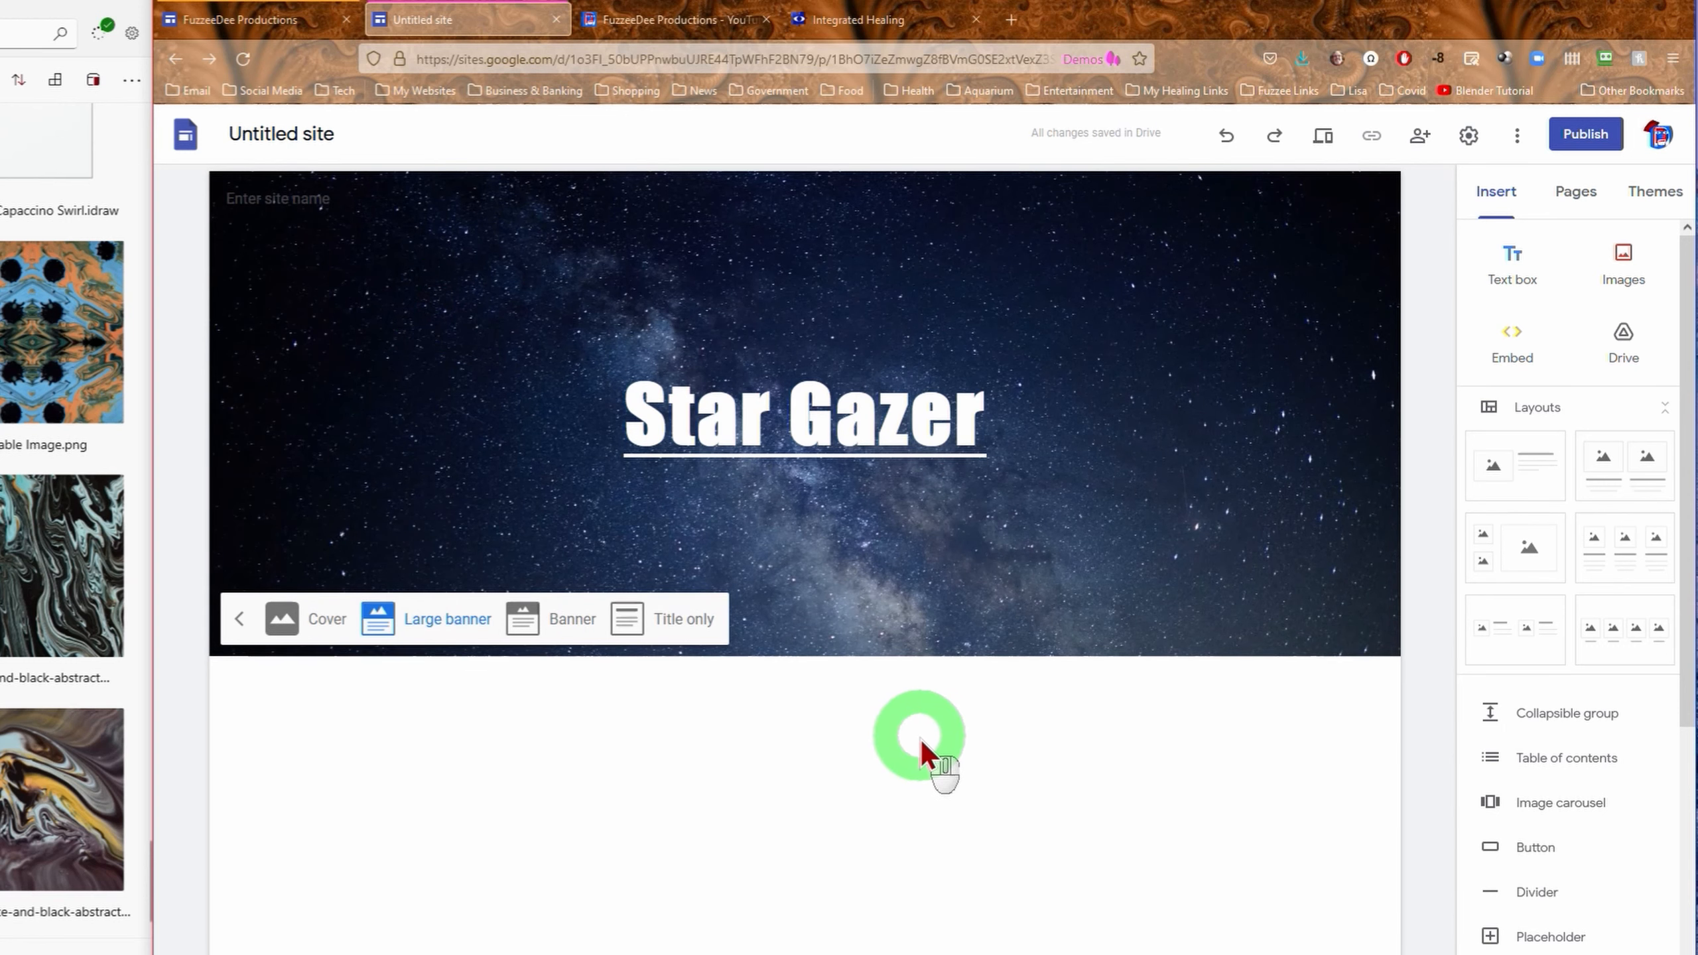
left_click(849, 762)
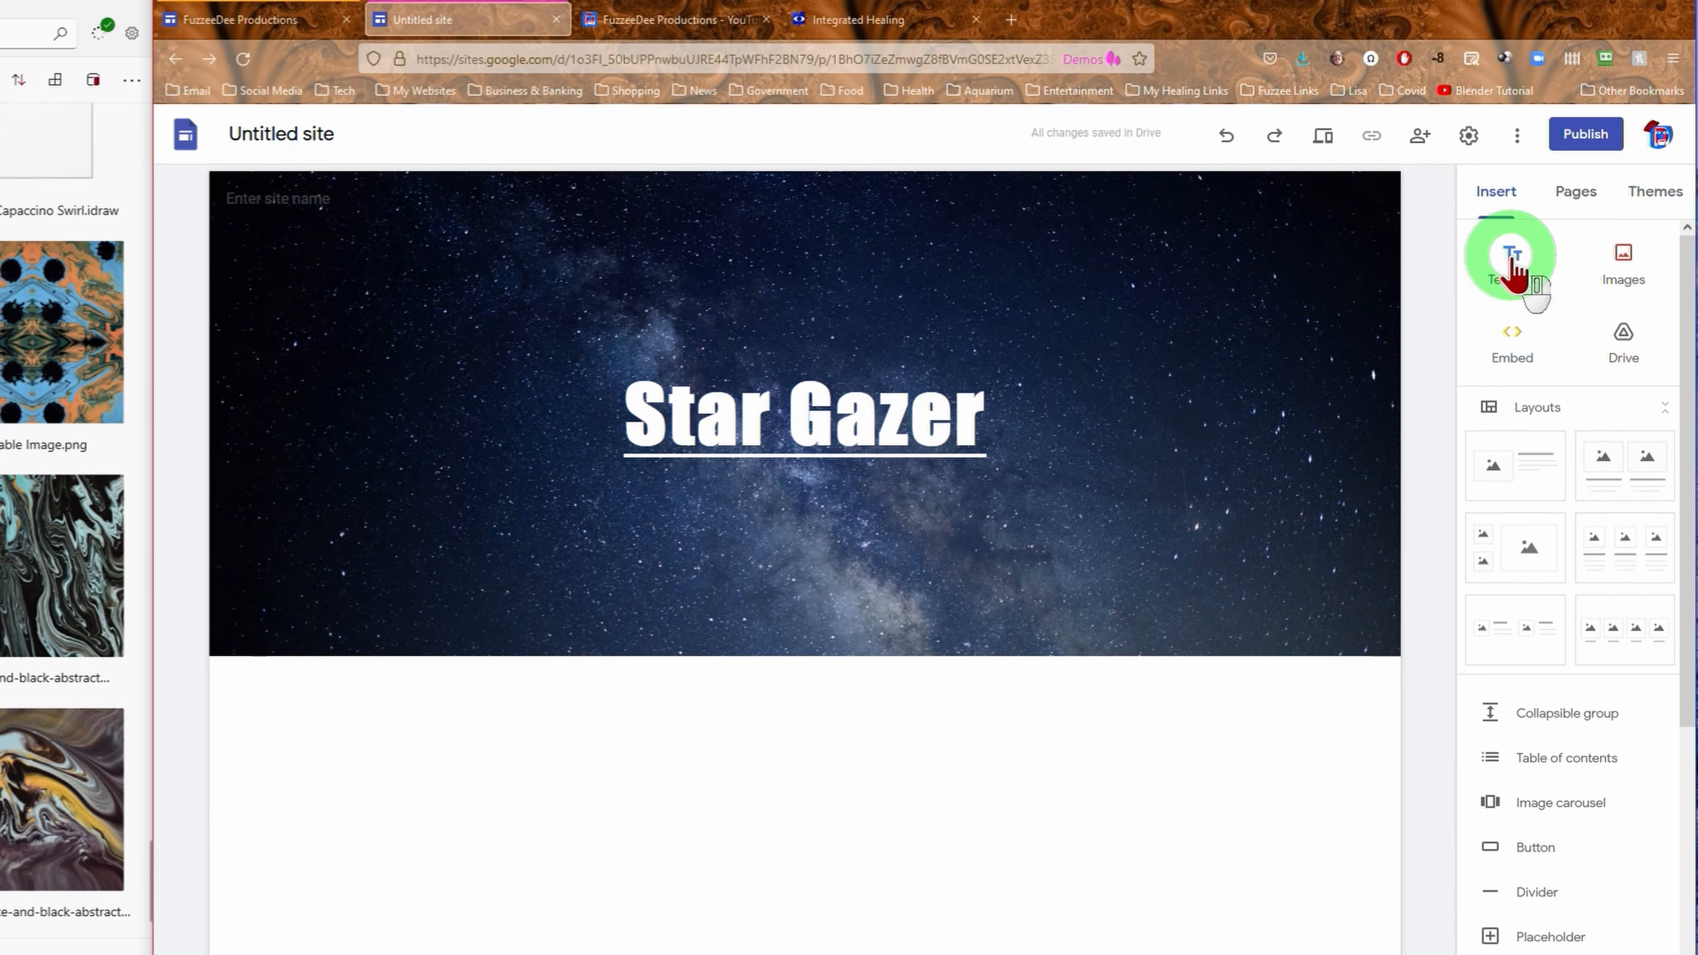
- Insert a text box in the blank area below the header containing "Different types of galaxies"
double_click(710, 781)
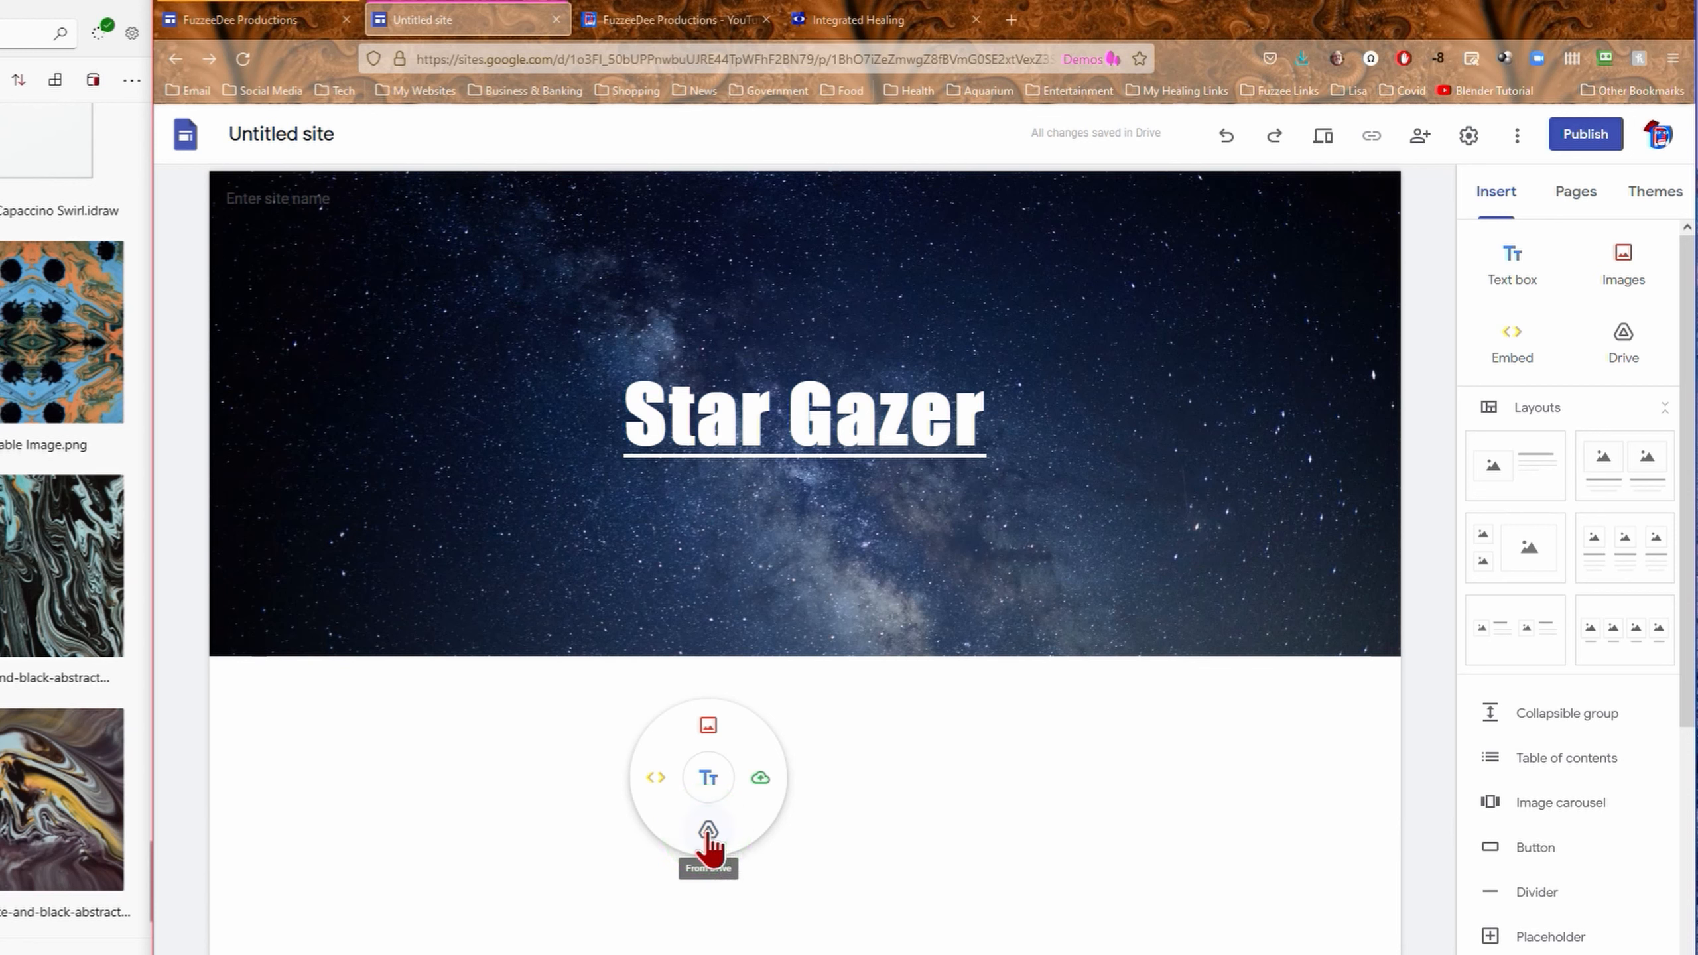
left_click(710, 784)
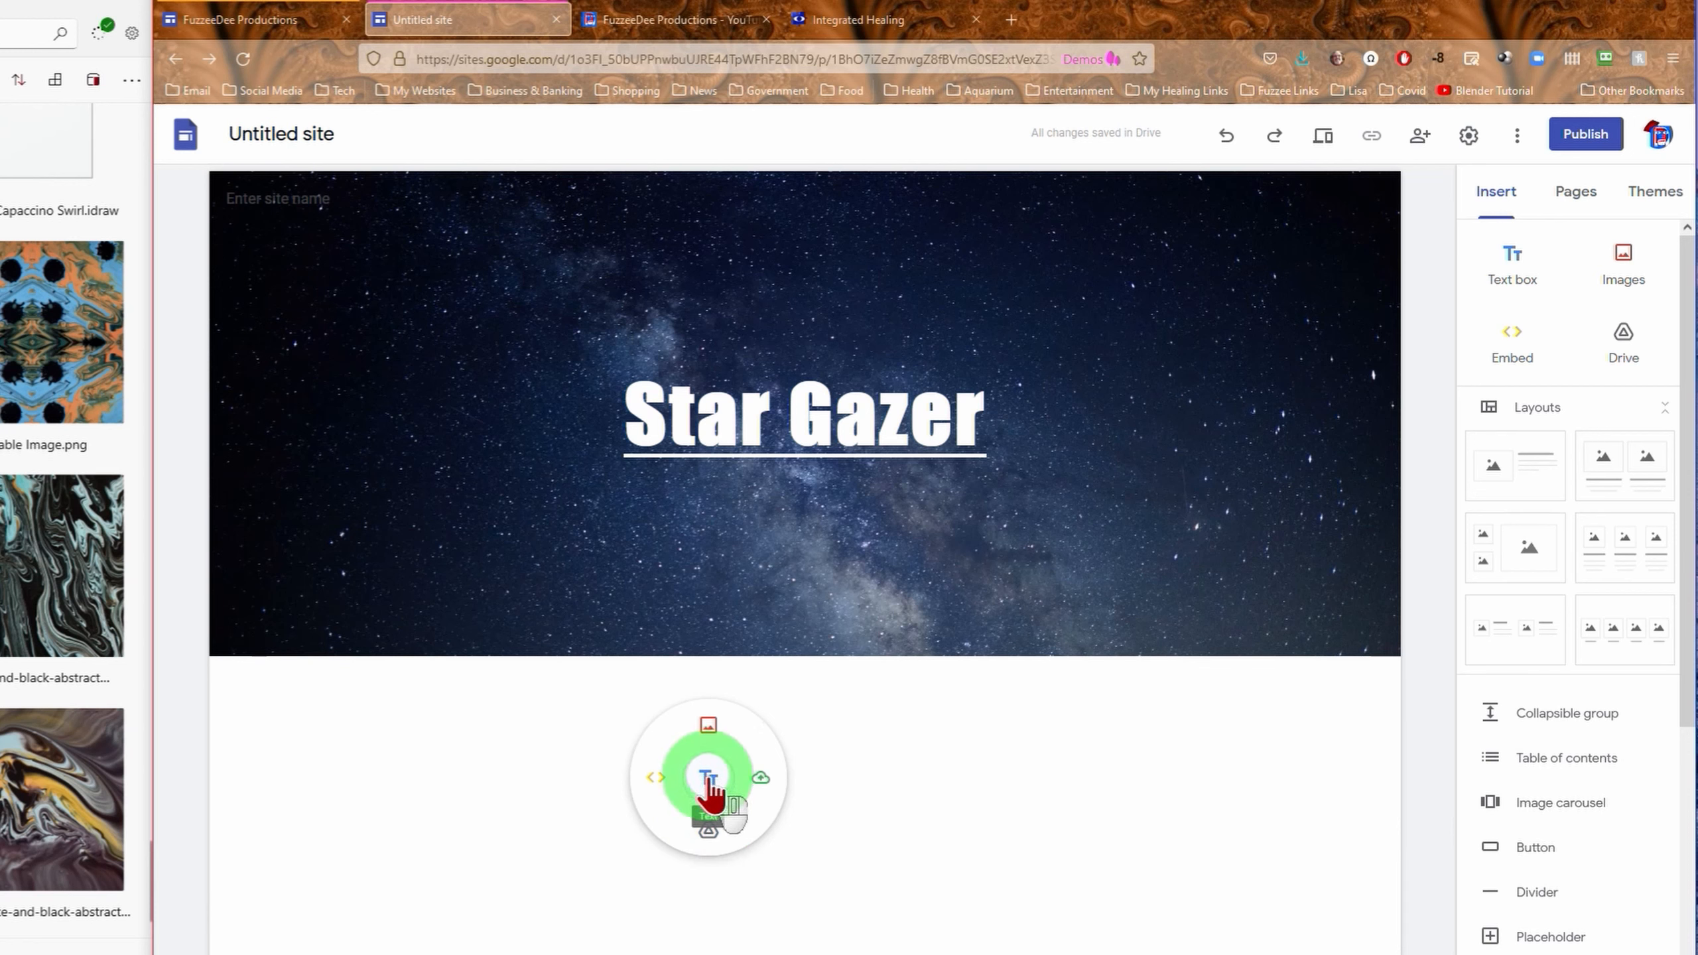
left_click(709, 783)
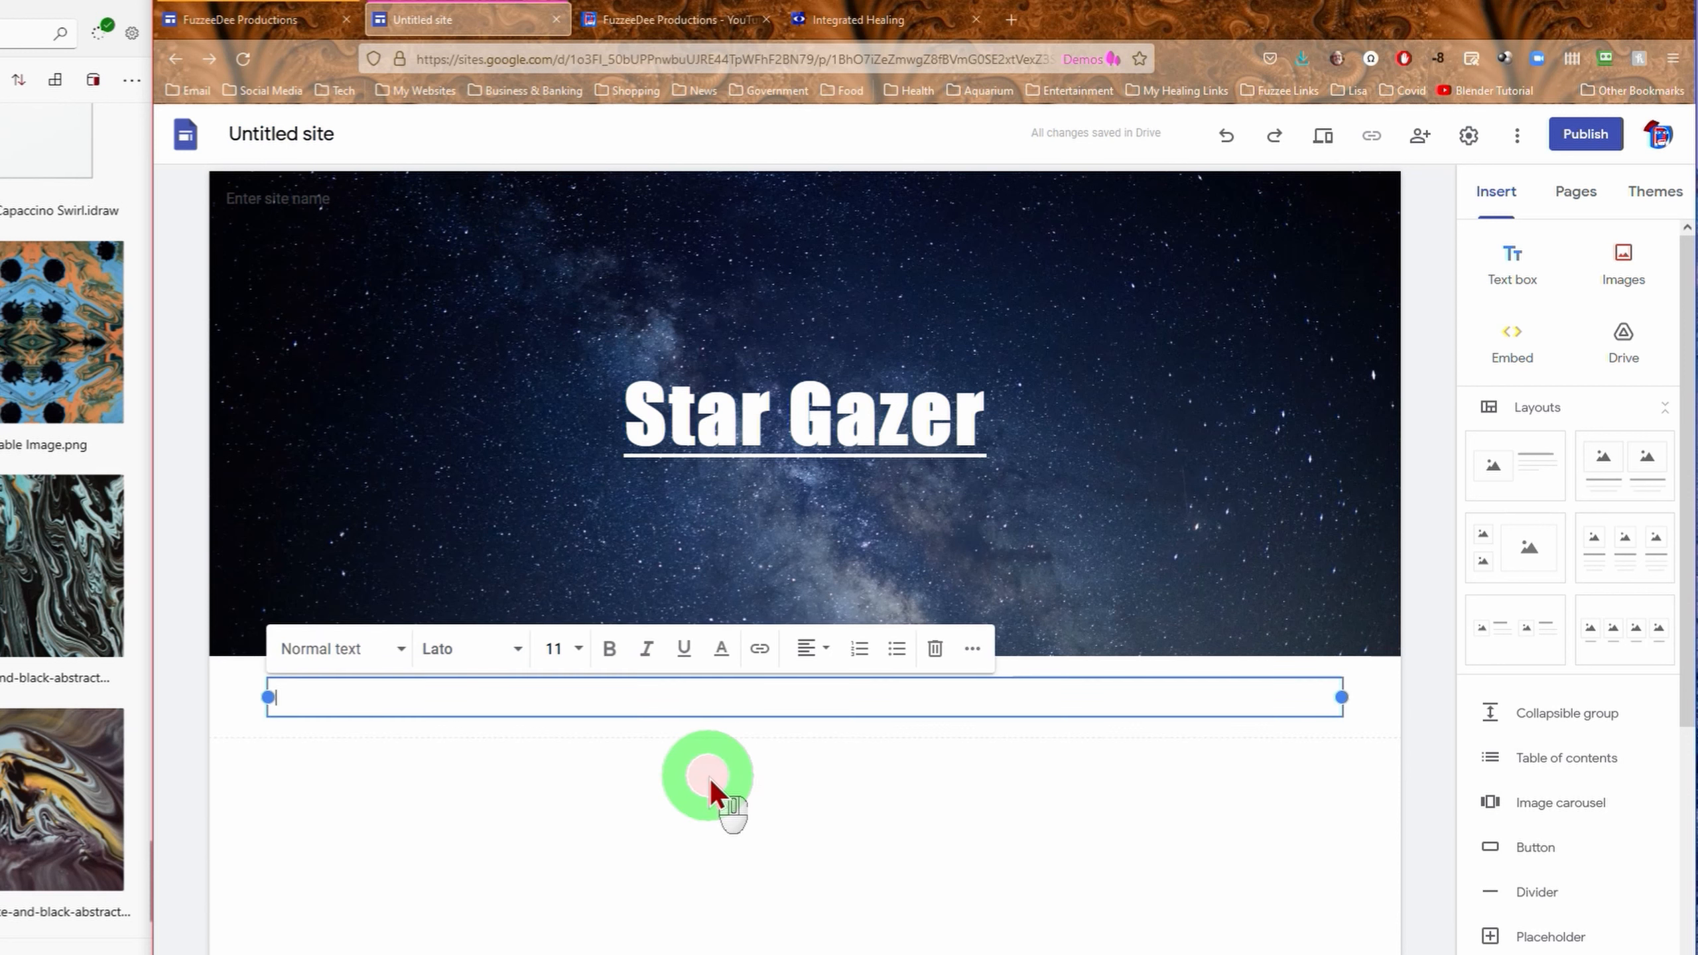
type("Different types of galaxies")
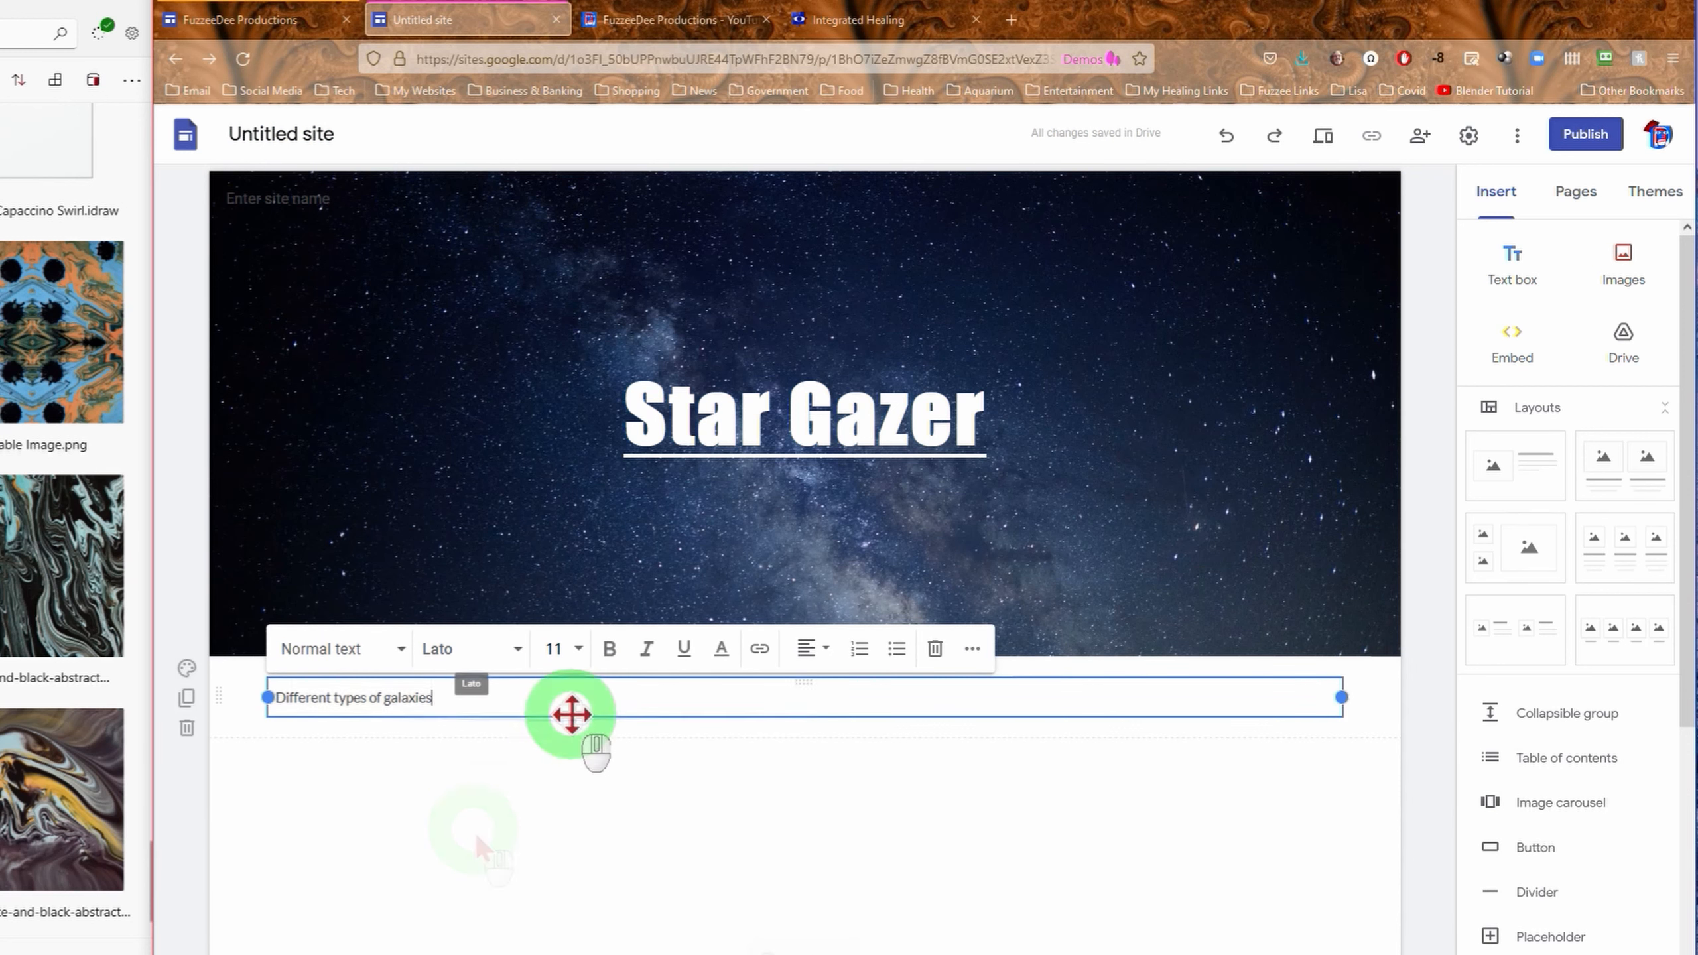
- Apply the Heading text style to "Different types of galaxies"
left_click(403, 650)
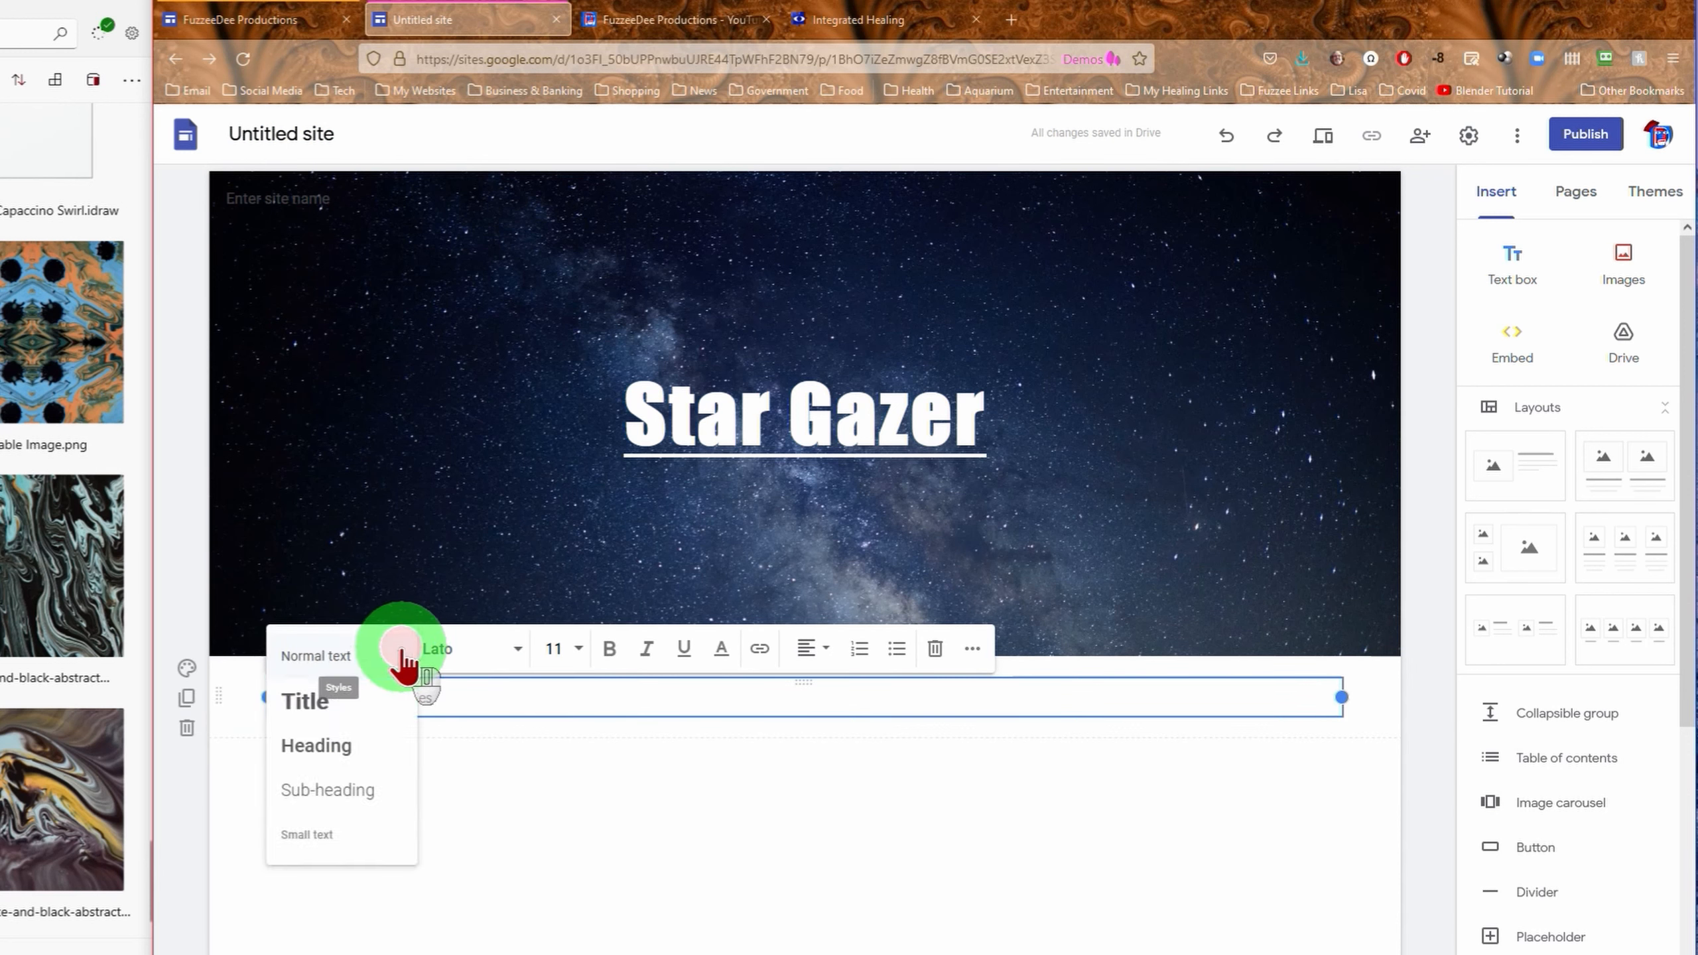
left_click(348, 763)
left_click(769, 822)
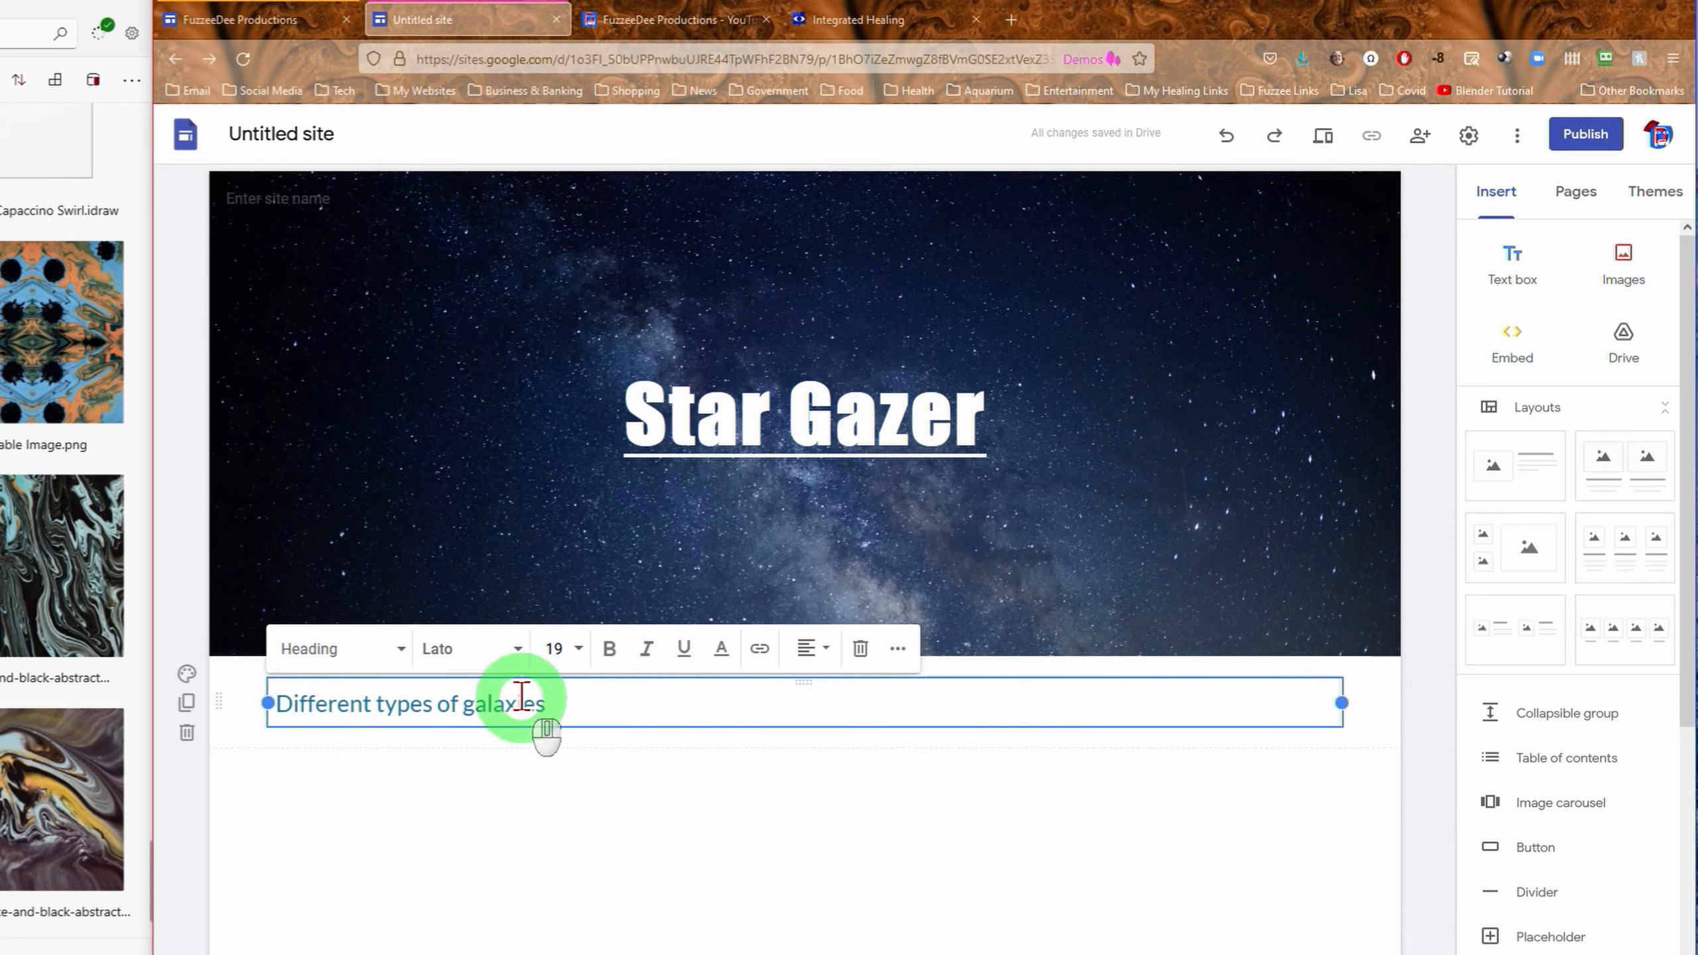
- Examine the font choices, alignment options and additional formatting tools available for the "Different types of galaxies" heading
left_click(519, 652)
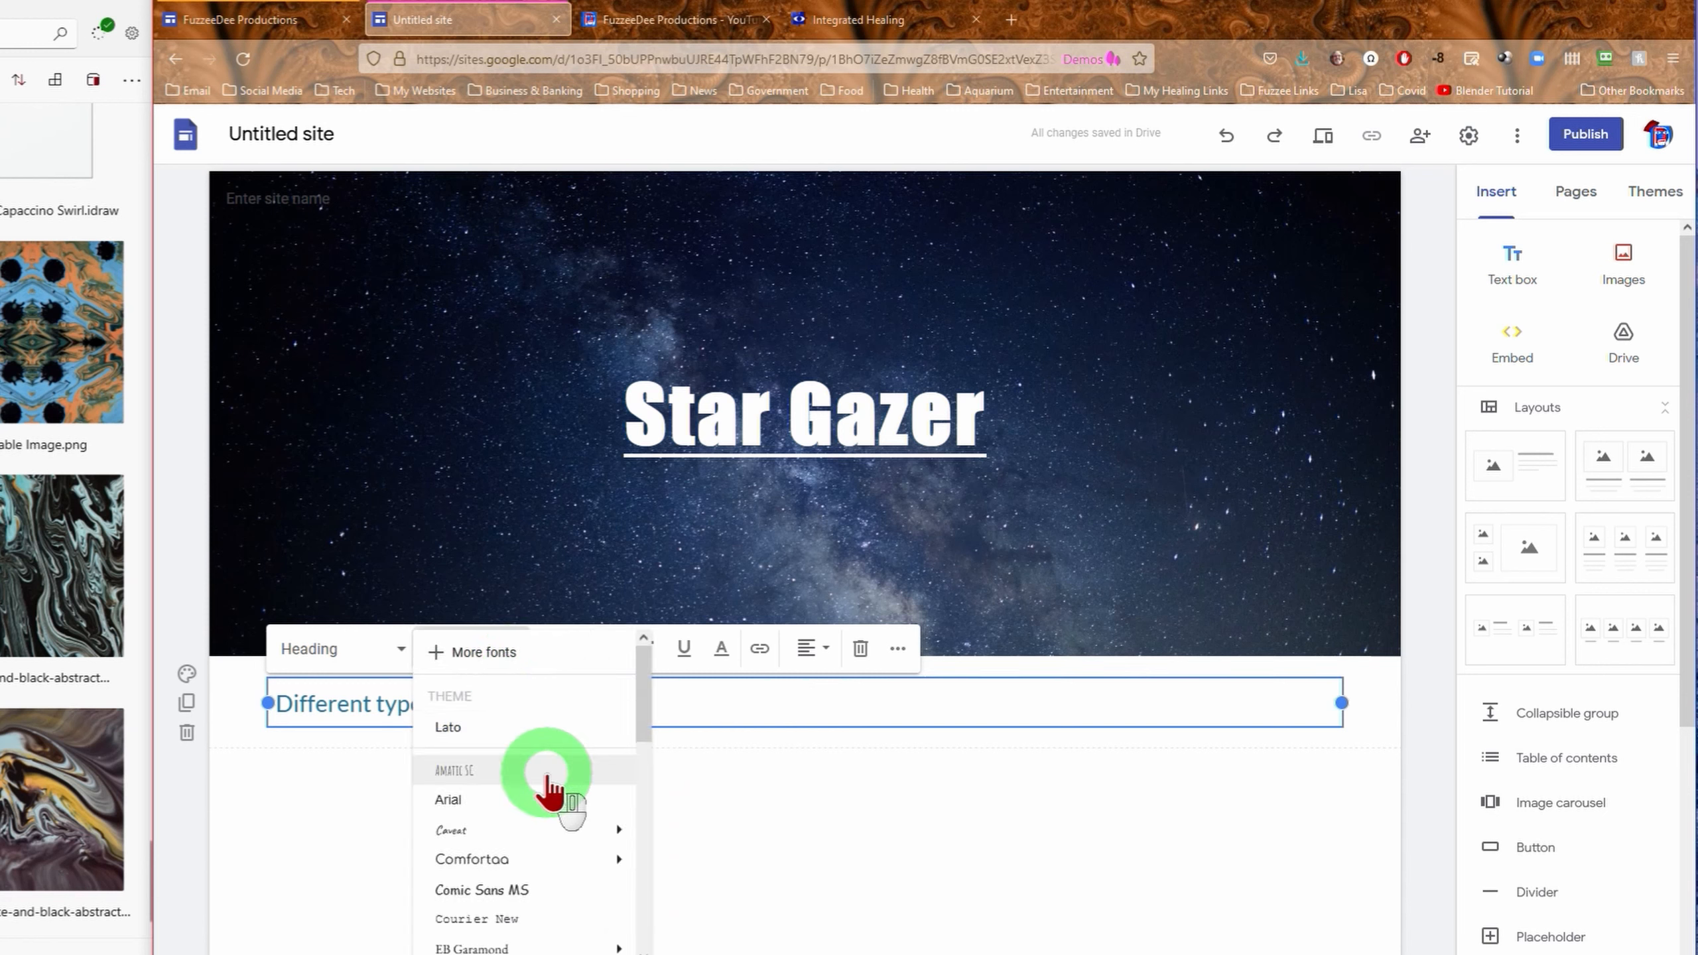
mouse_move(560, 832)
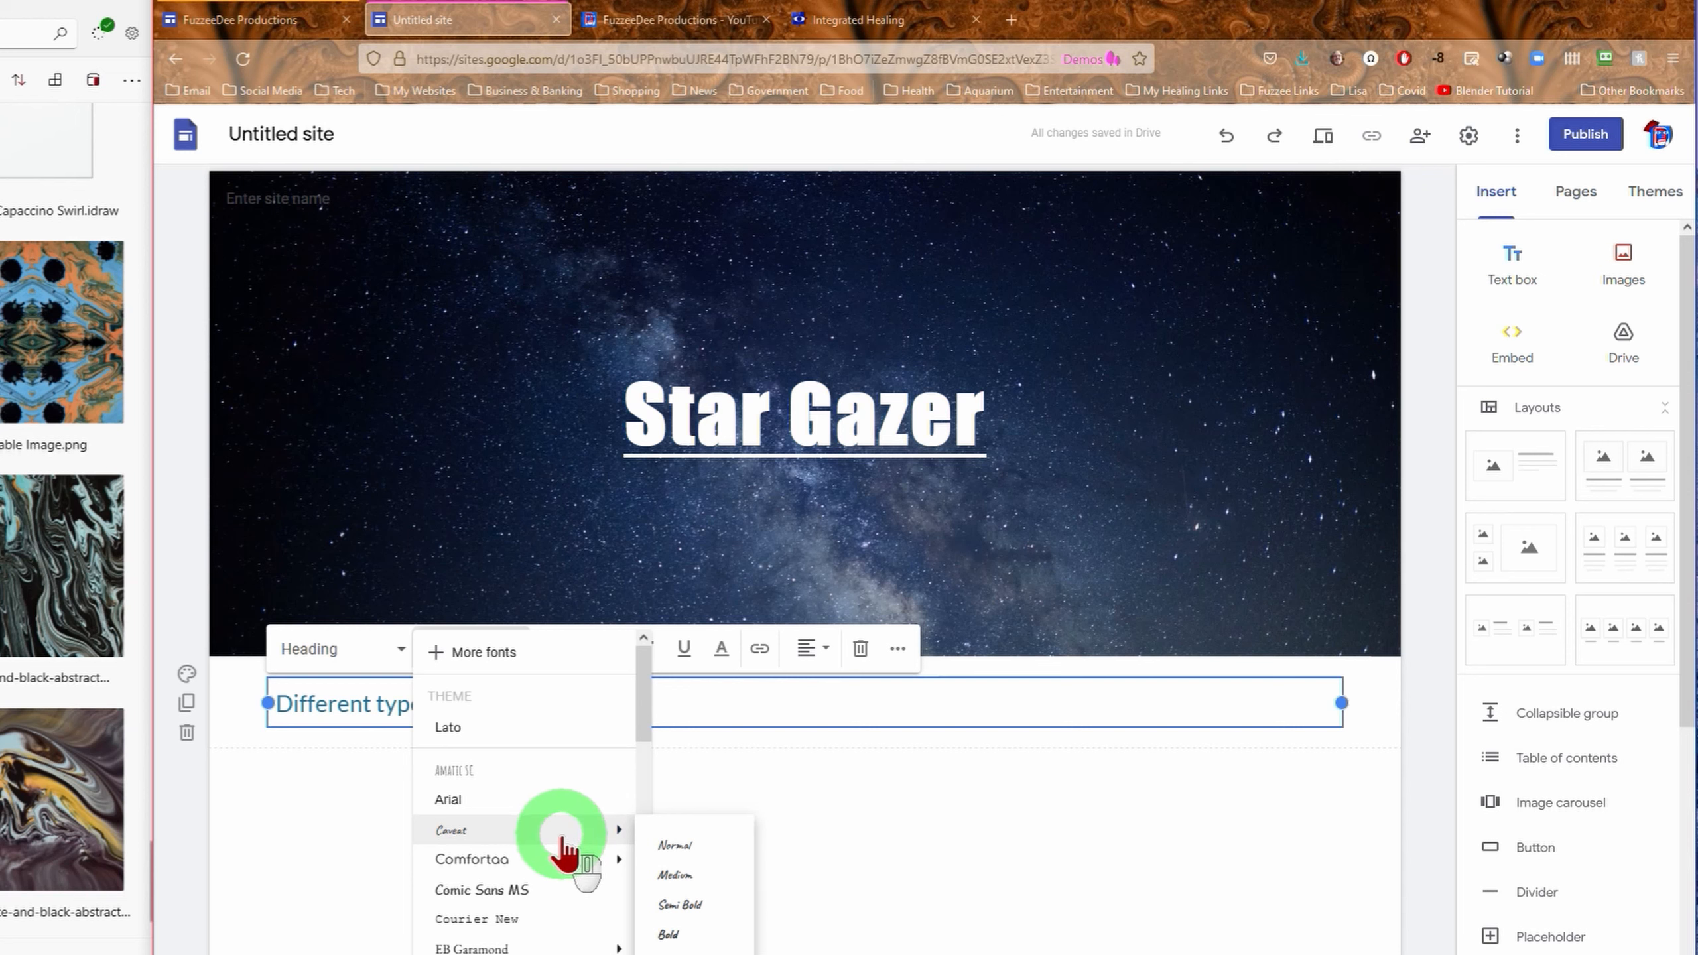
left_click(957, 819)
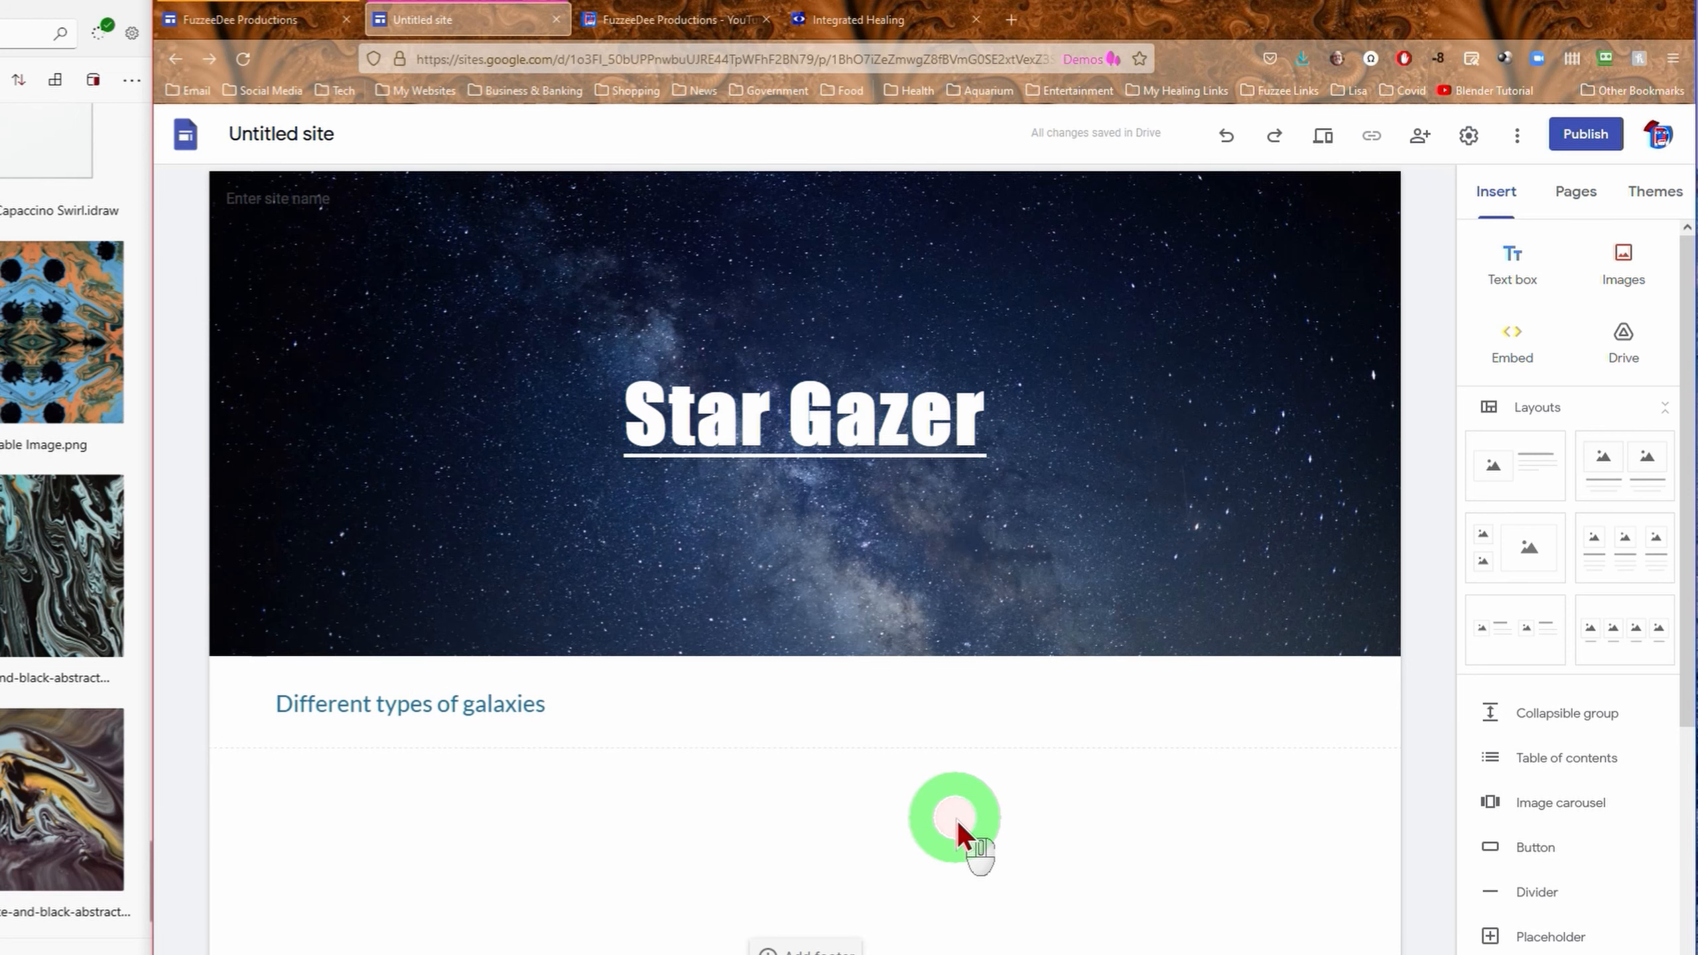
left_click(674, 720)
left_click(651, 700)
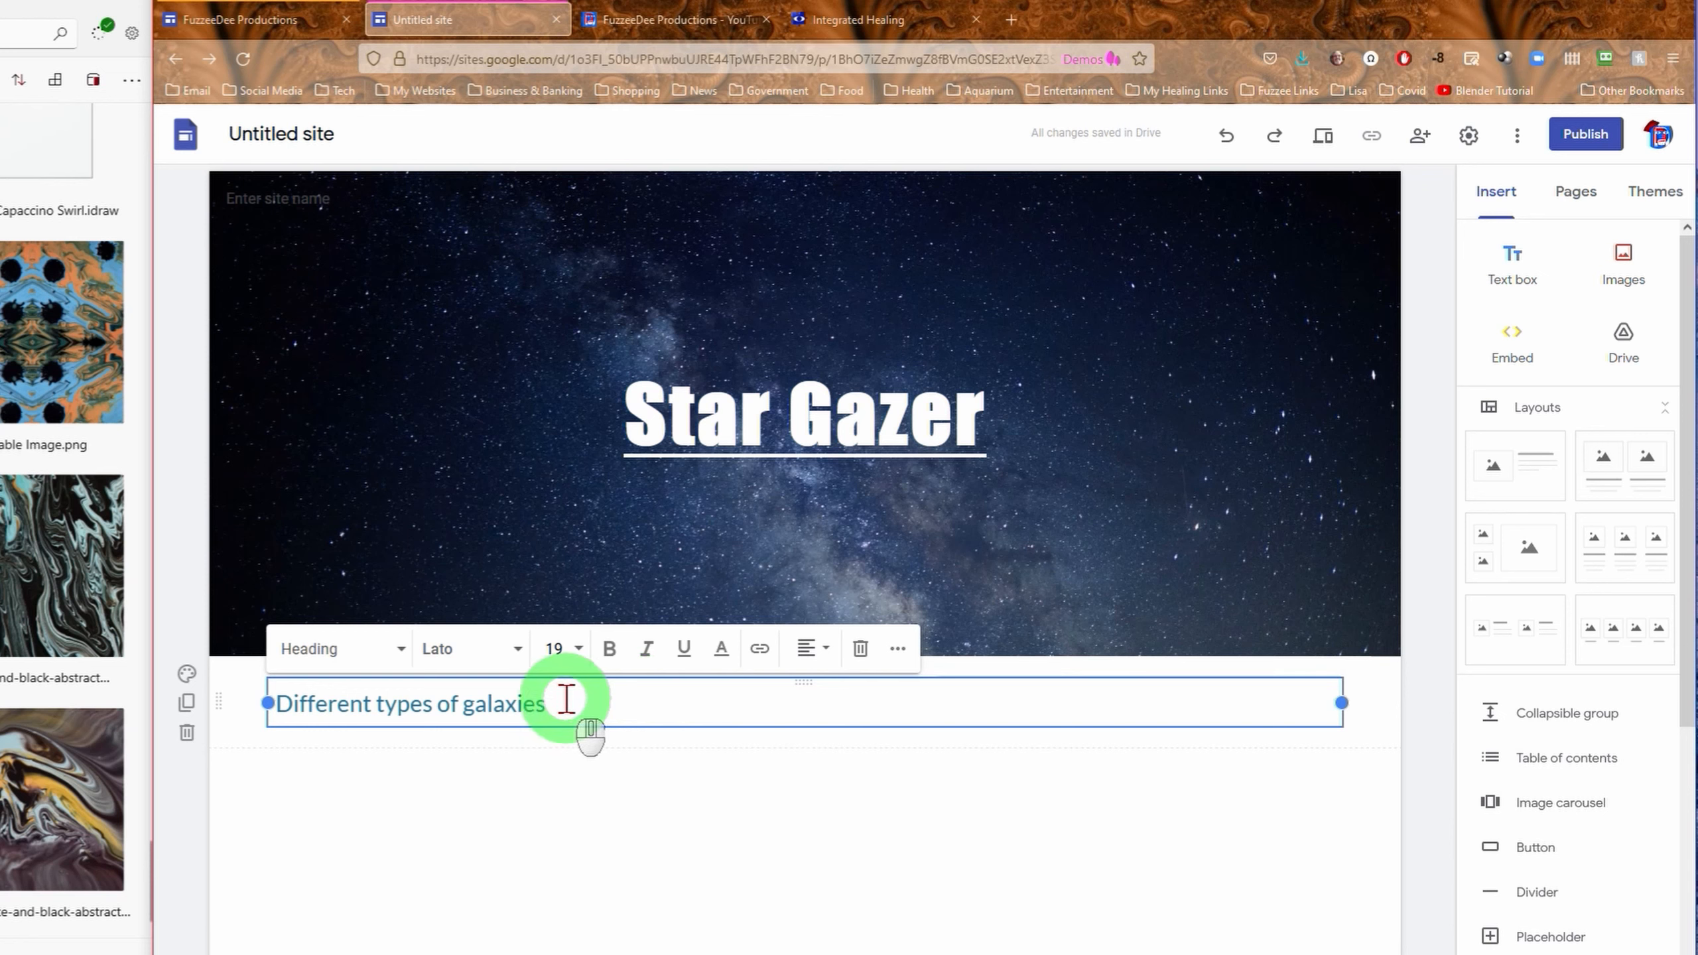
left_click_drag(557, 719, 461, 702)
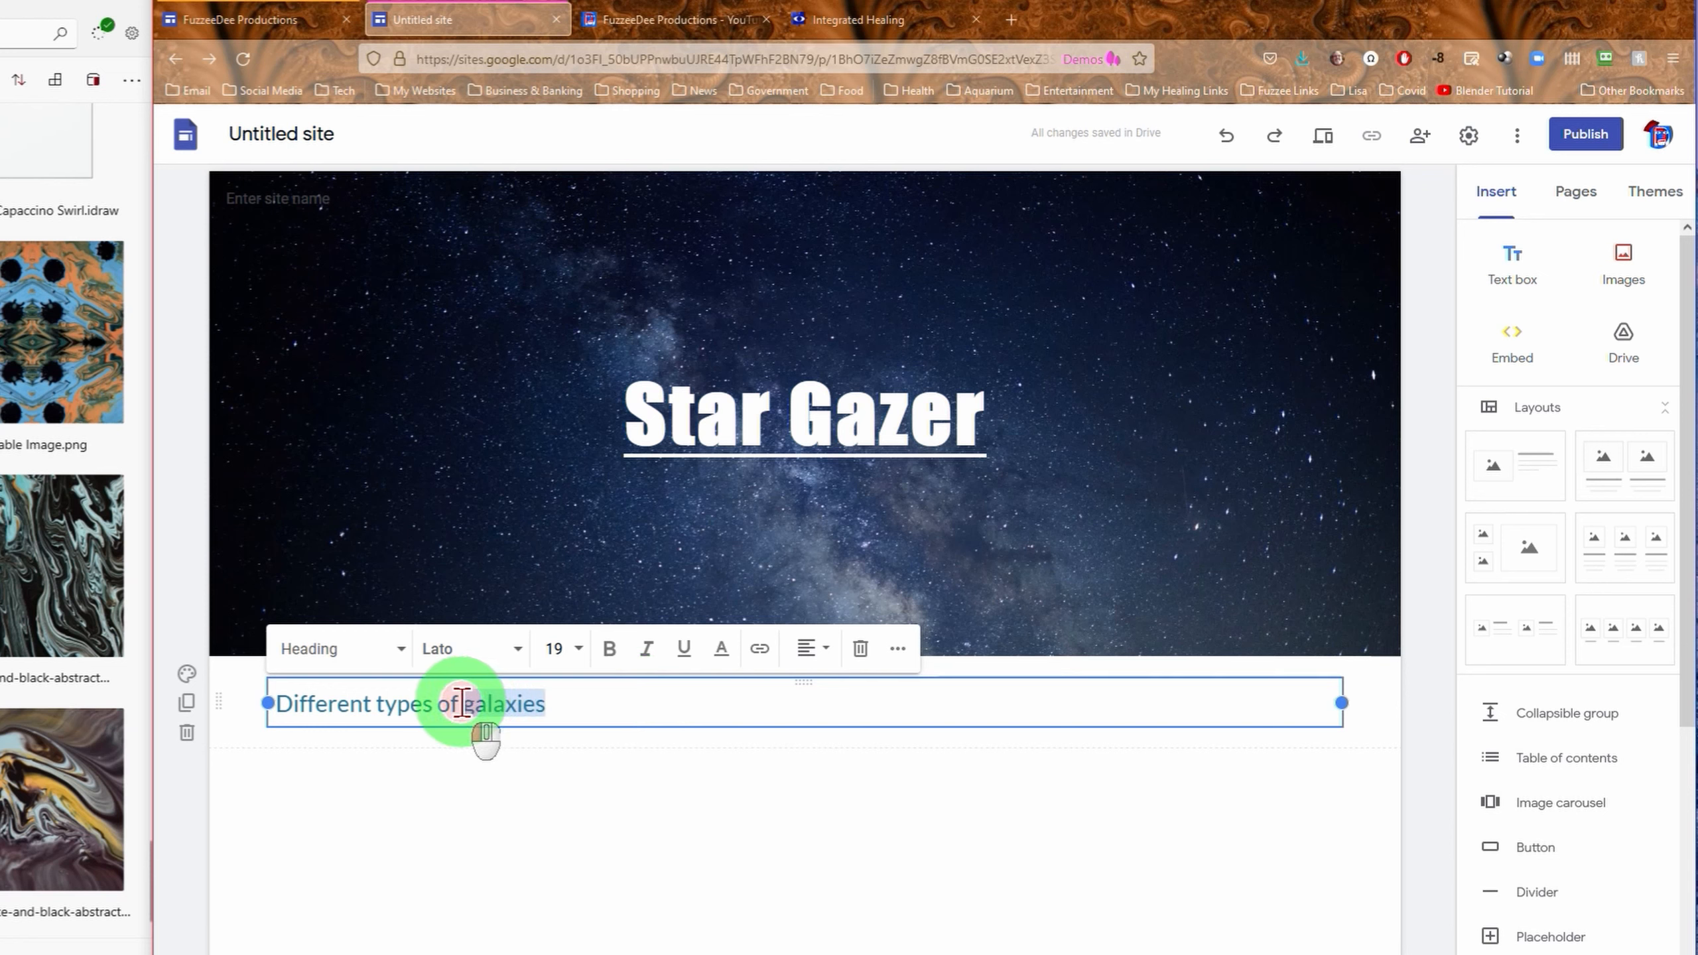
left_click(768, 652)
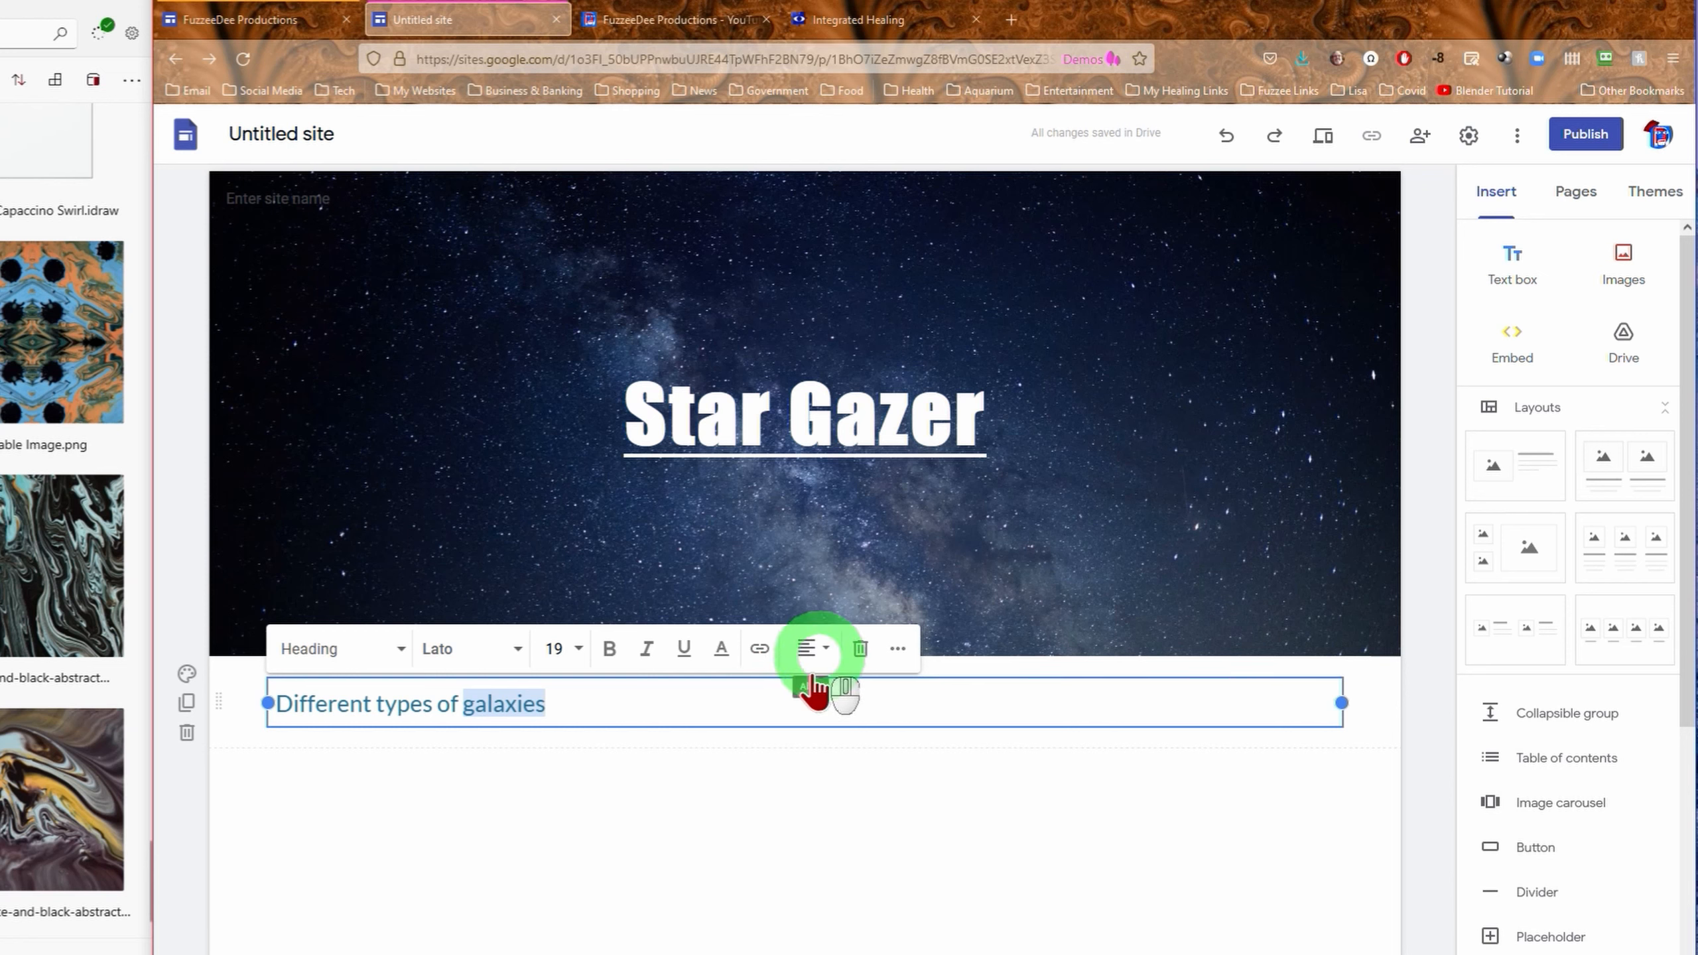
left_click(634, 705)
left_click(810, 650)
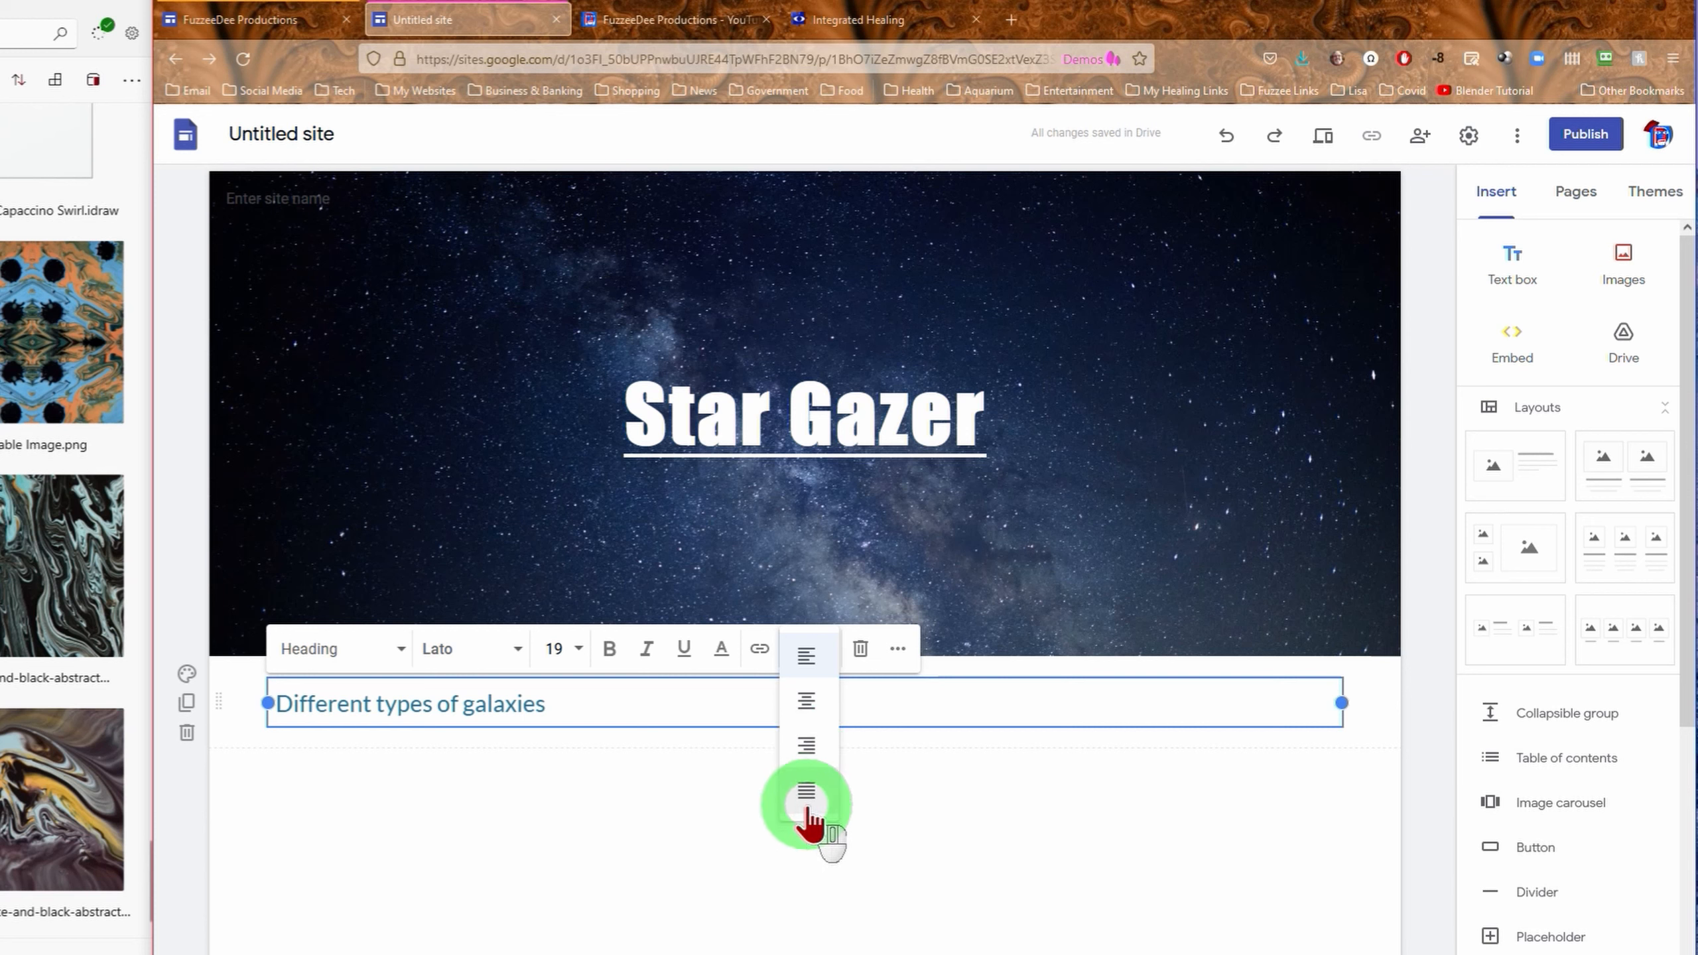
left_click(712, 702)
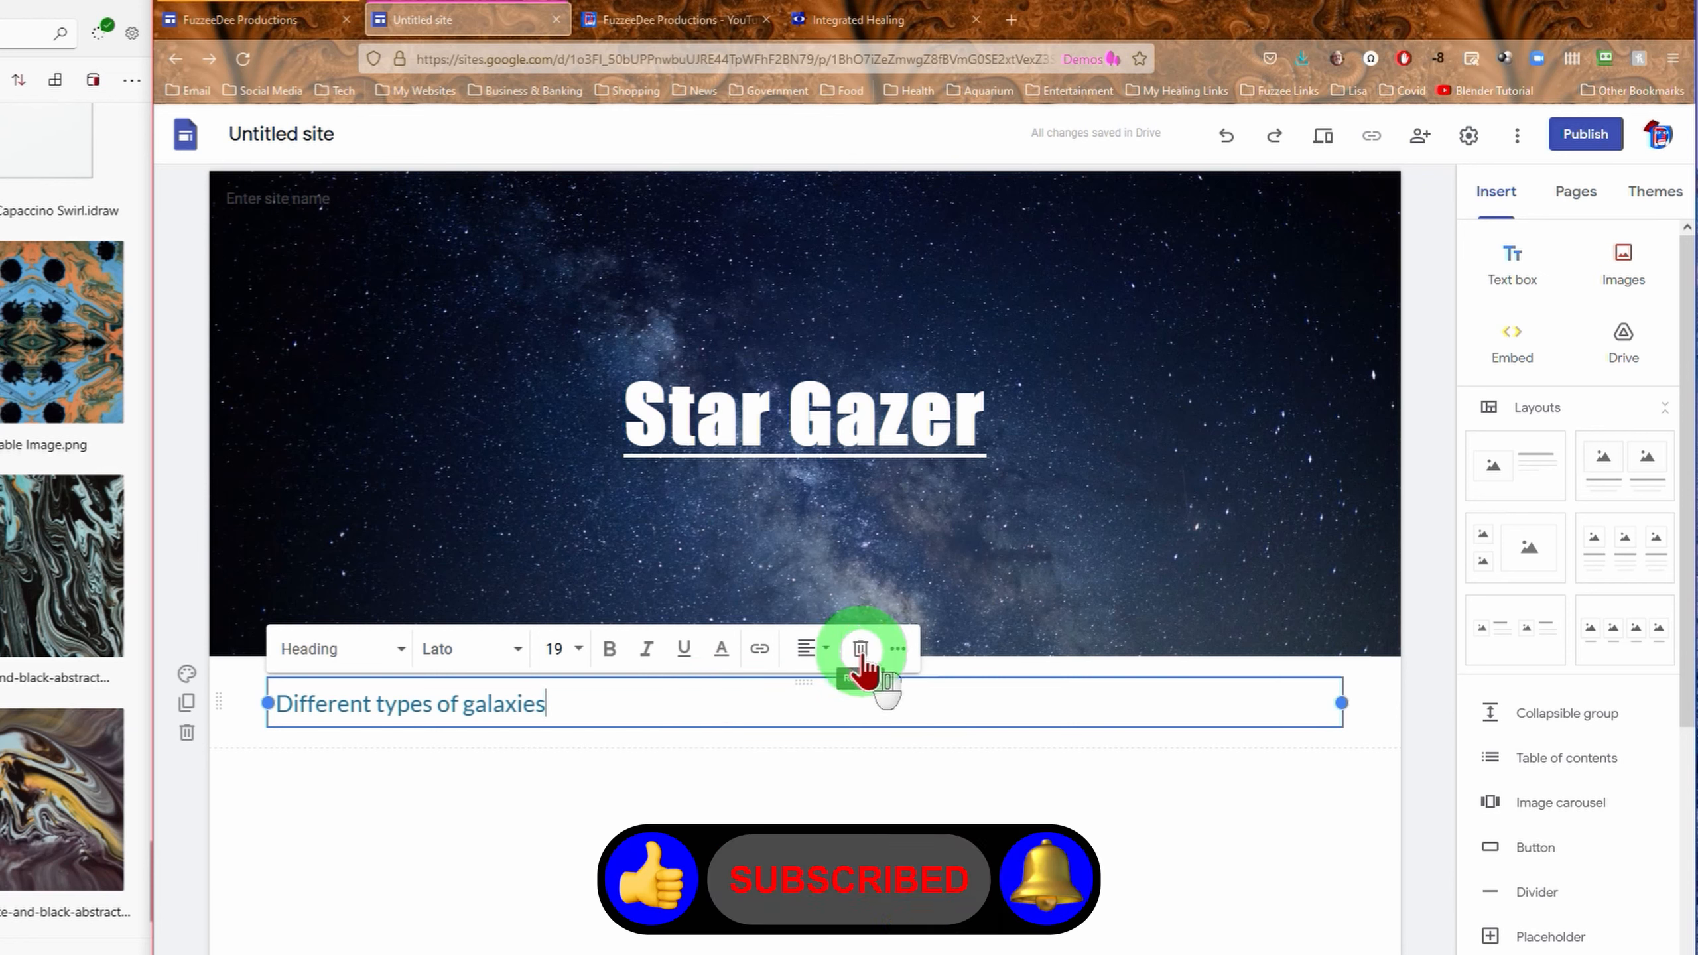
left_click(897, 648)
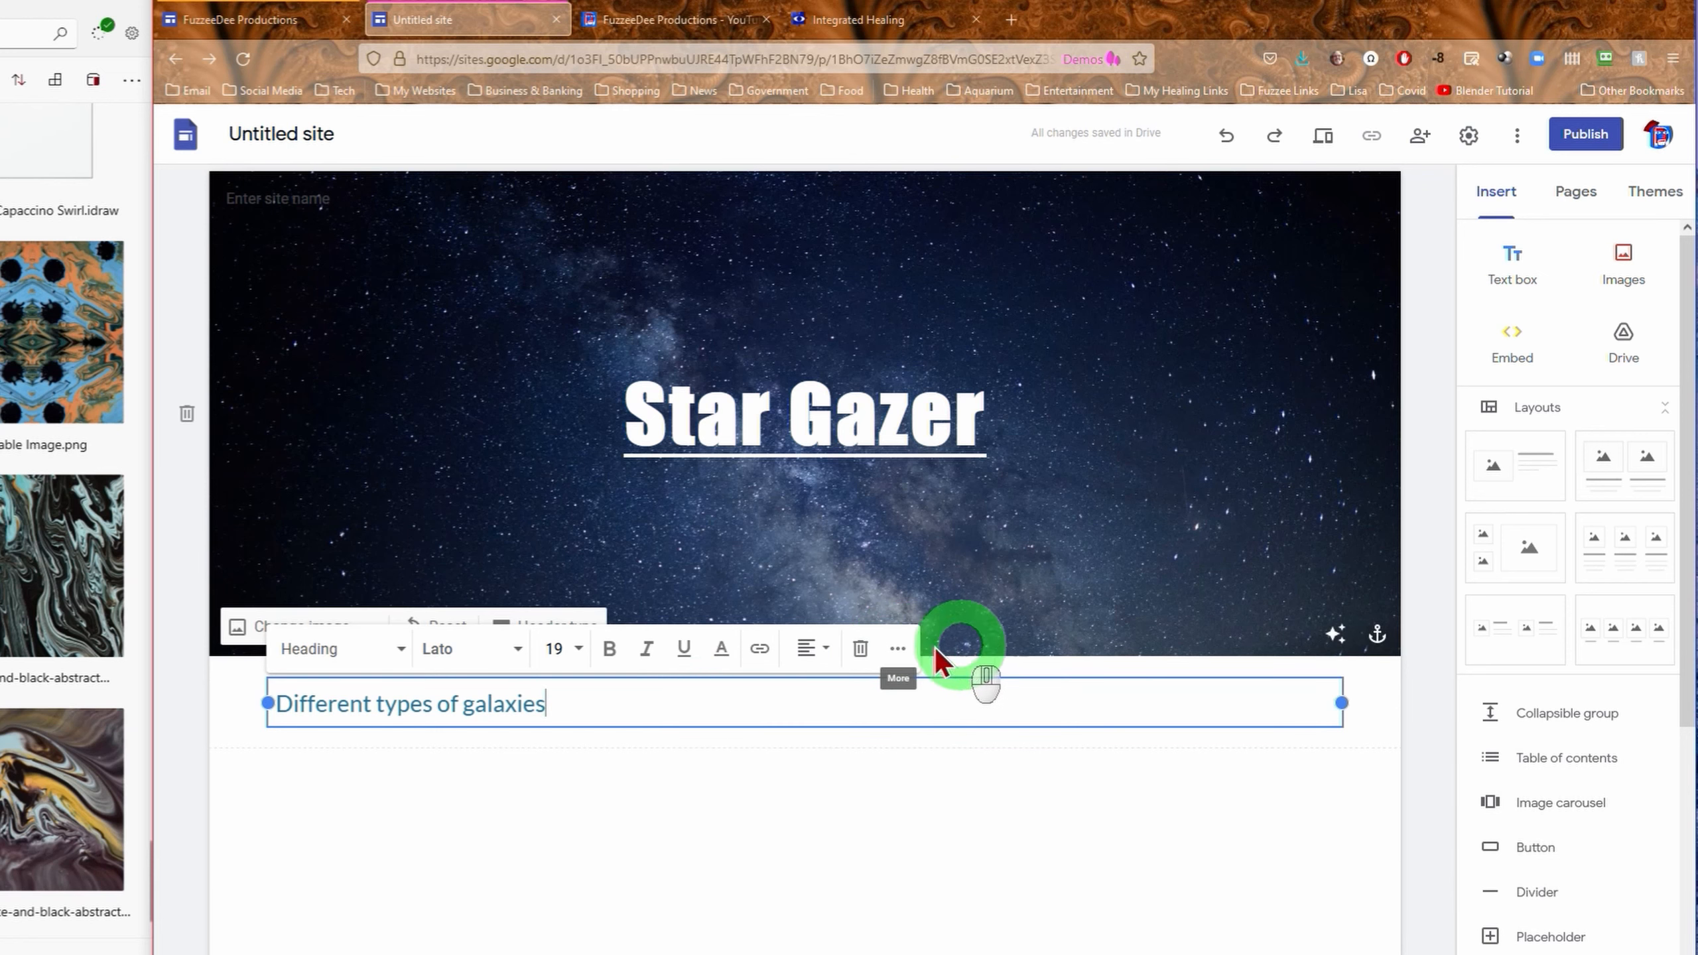
left_click(898, 650)
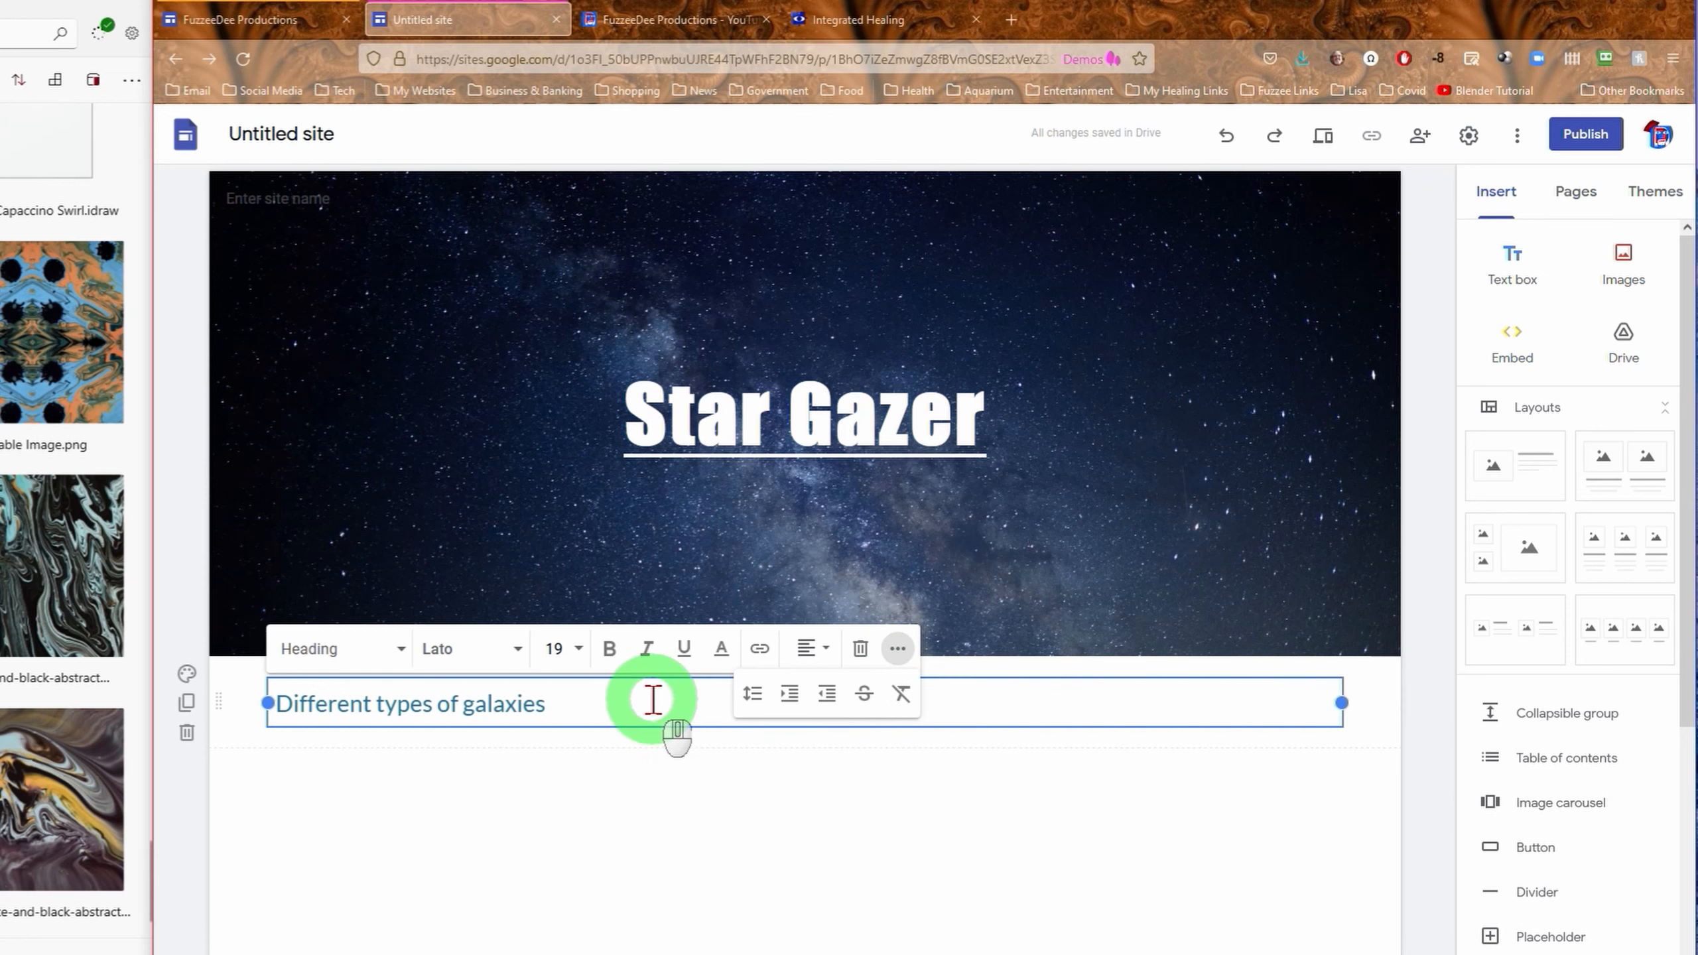
left_click(623, 806)
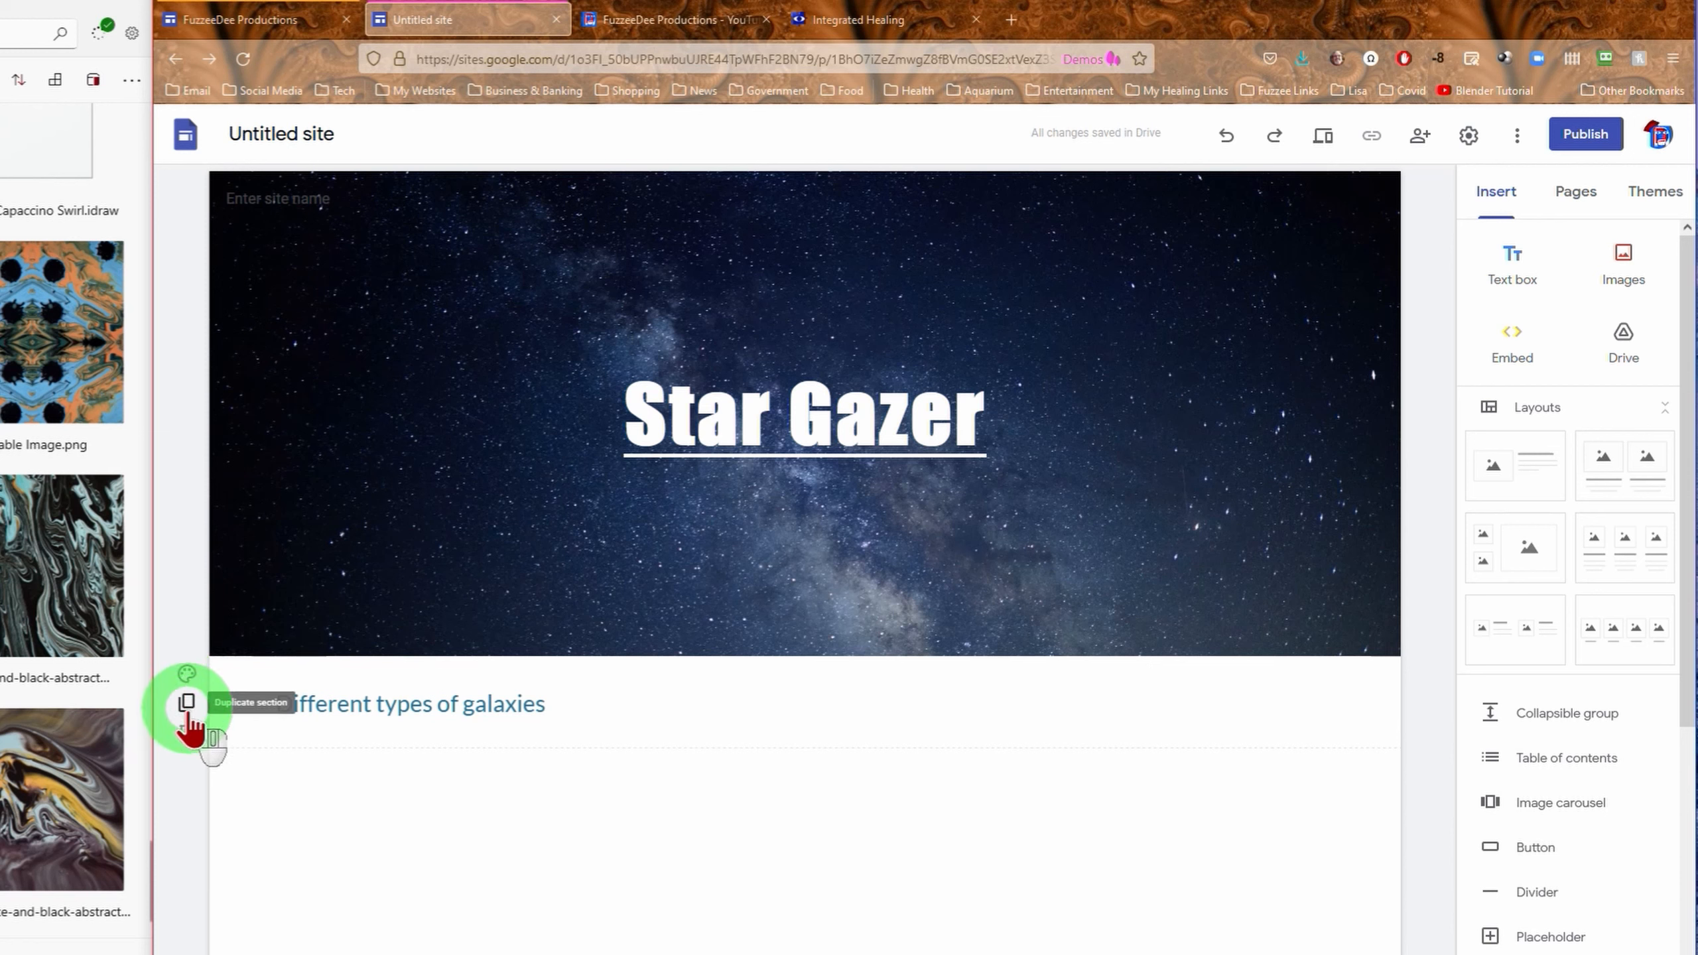
- Try the Style 2 and Style 3 section colours on the "Different types of galaxies" section
left_click(186, 674)
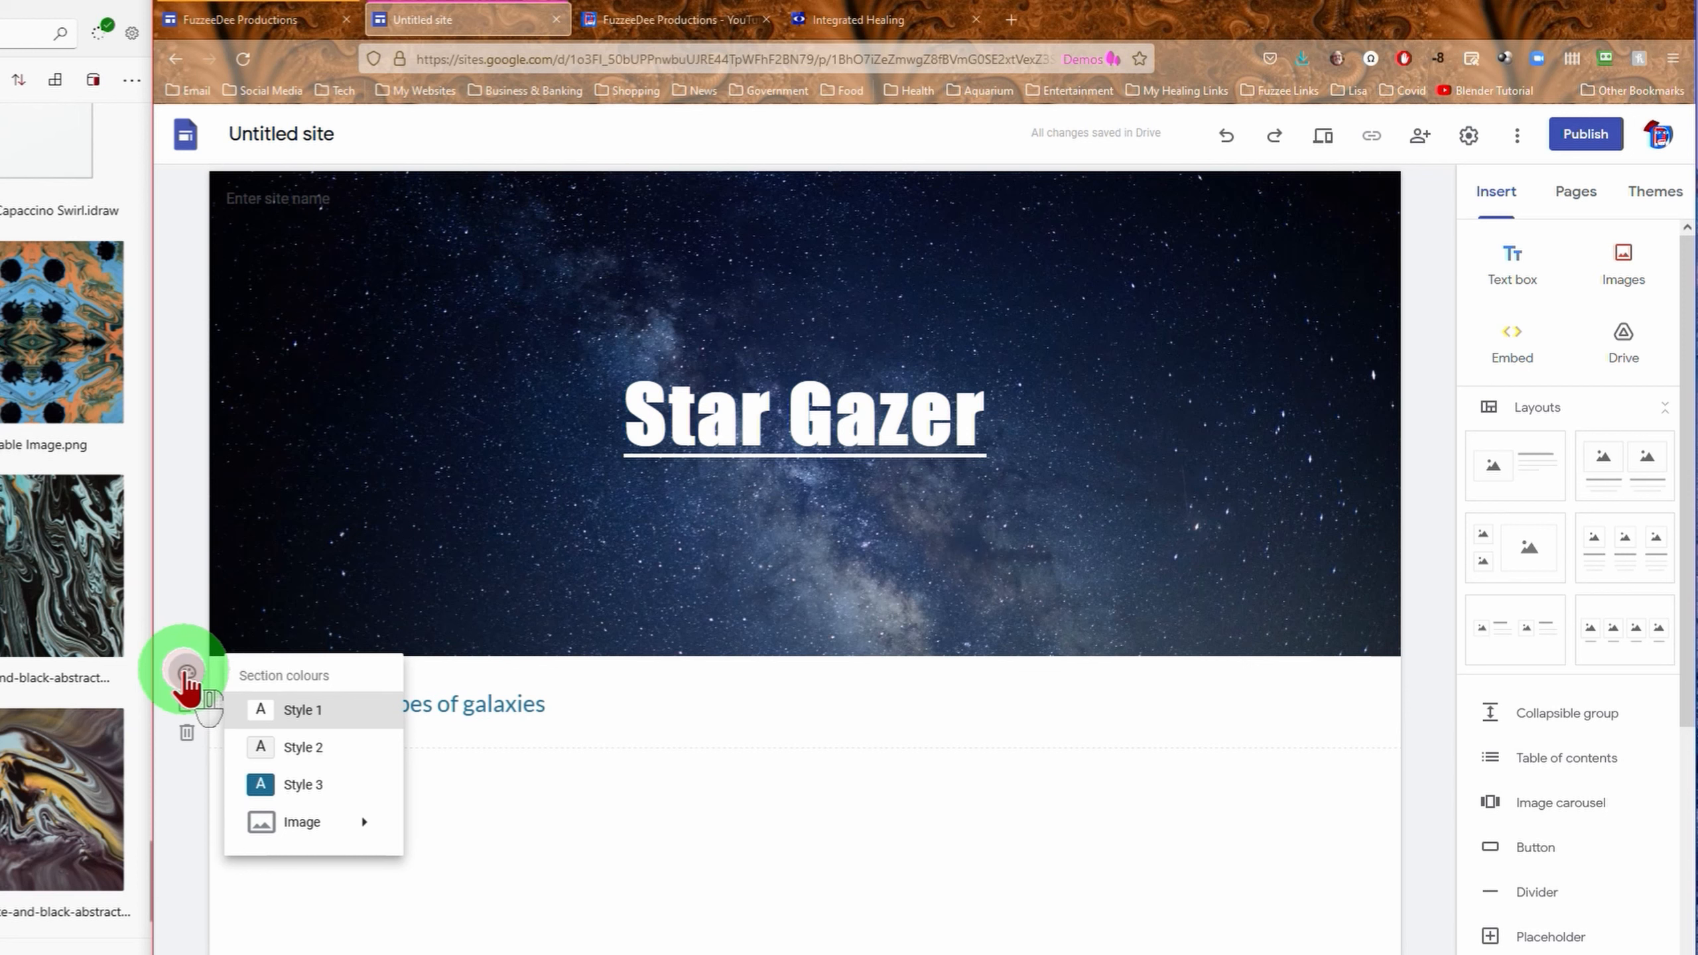
left_click(349, 747)
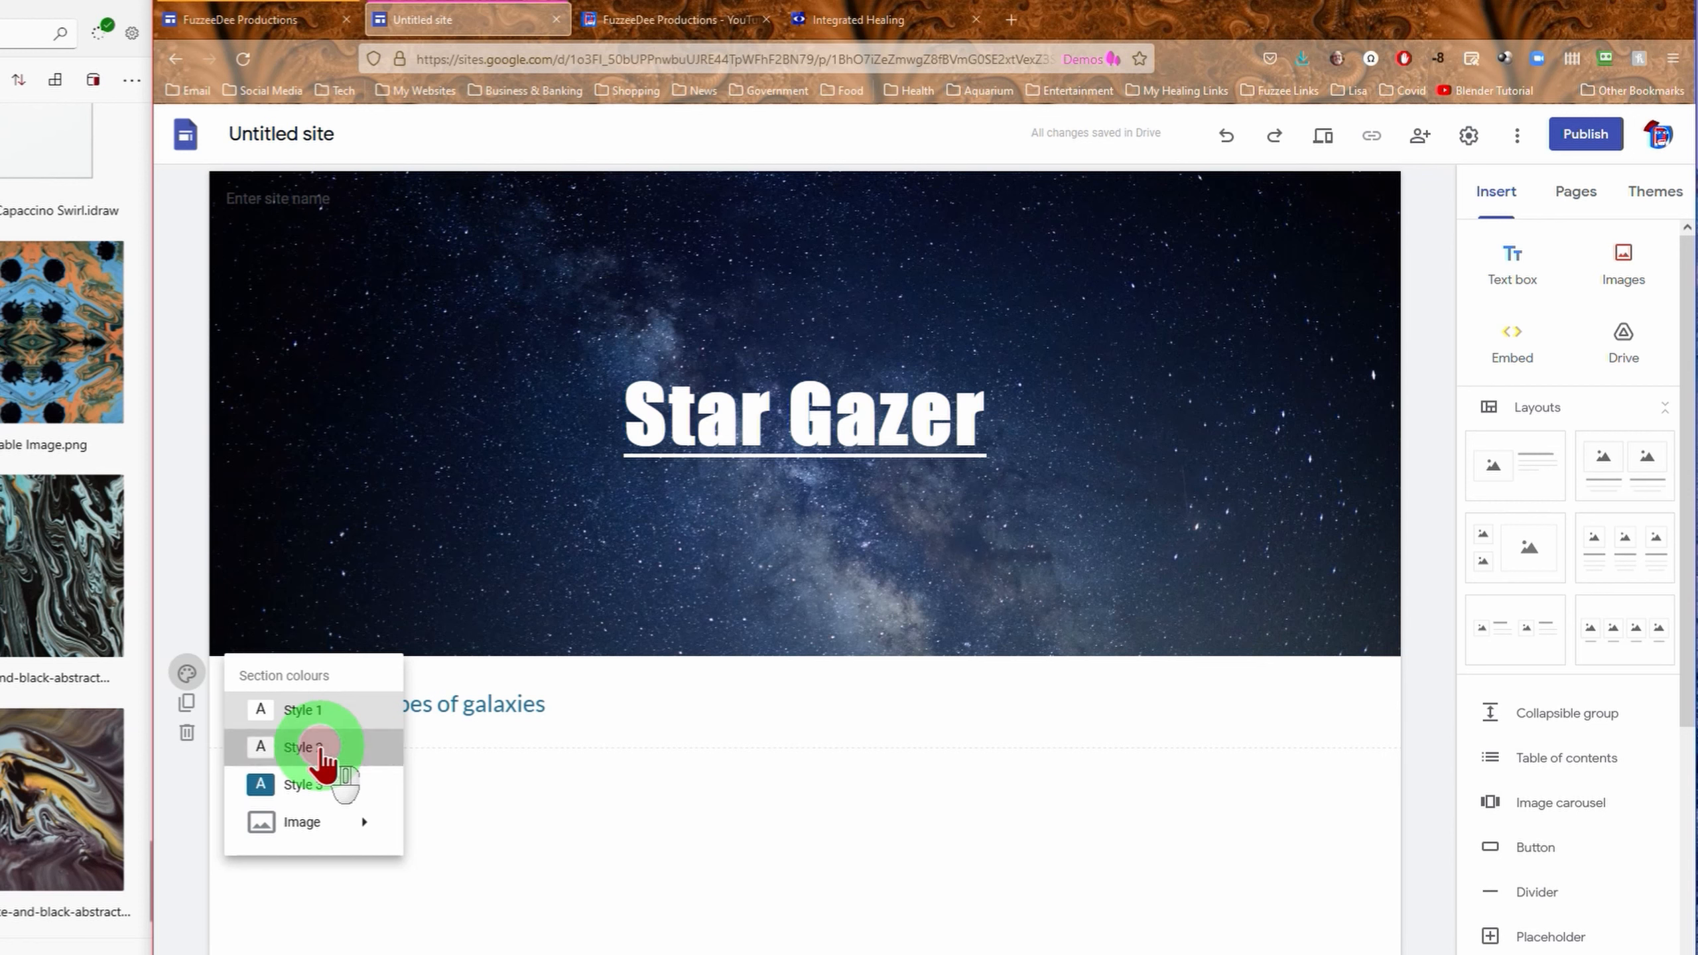
left_click(321, 749)
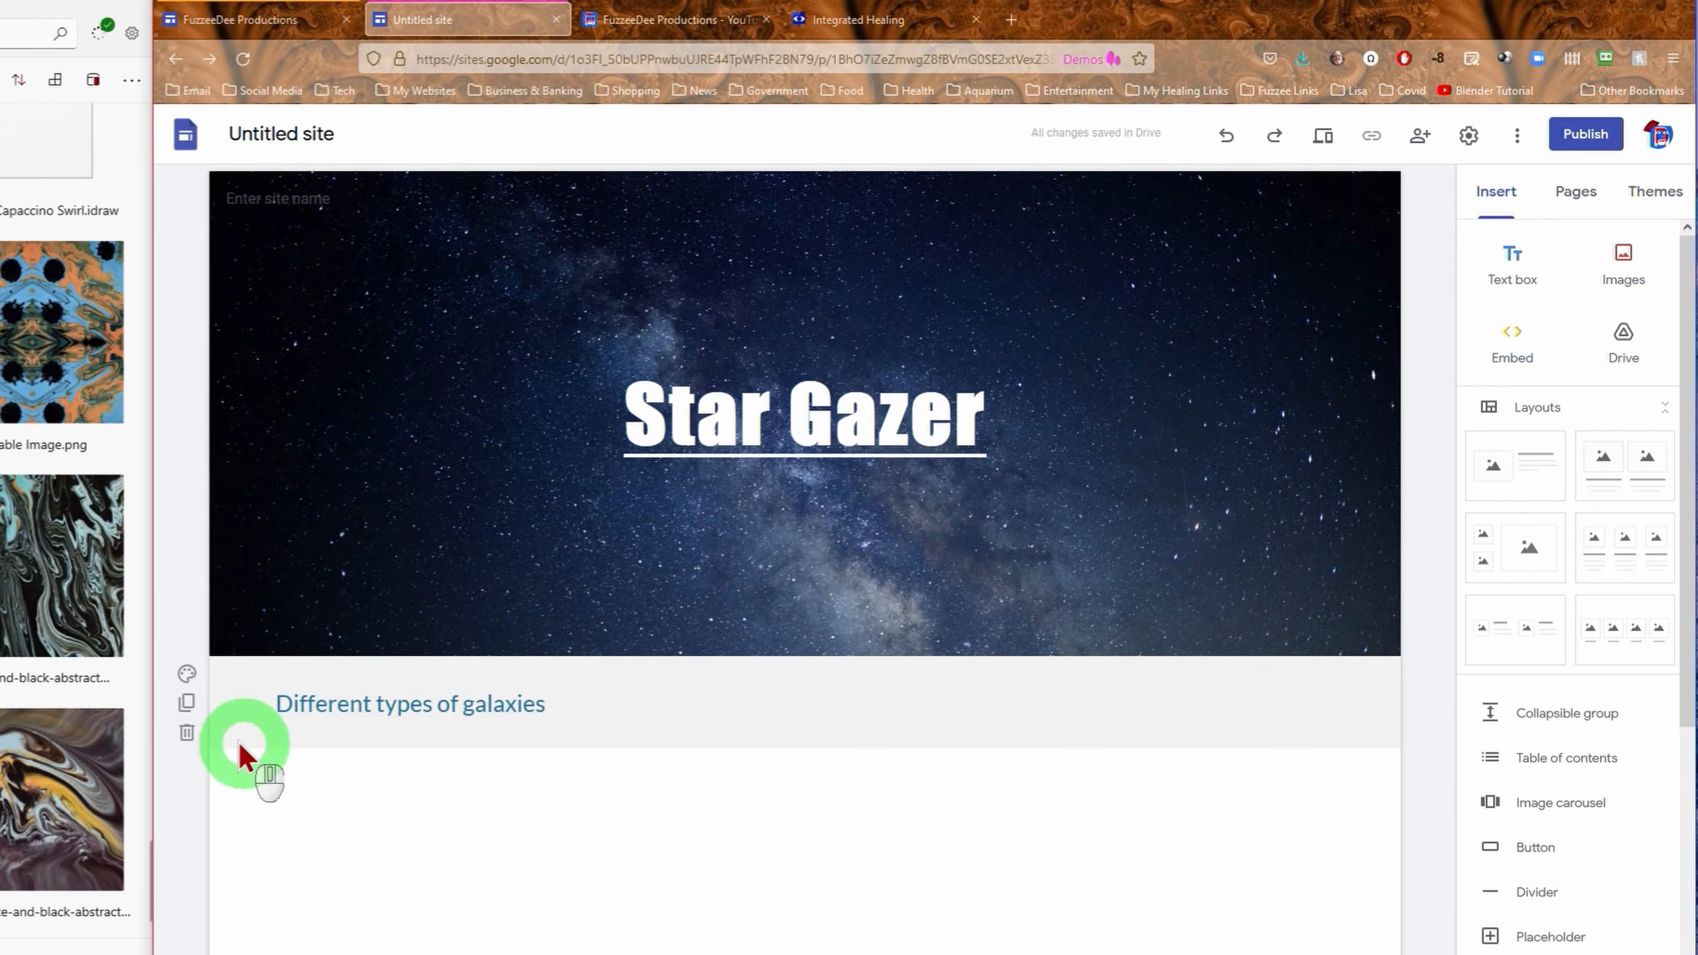
left_click(186, 673)
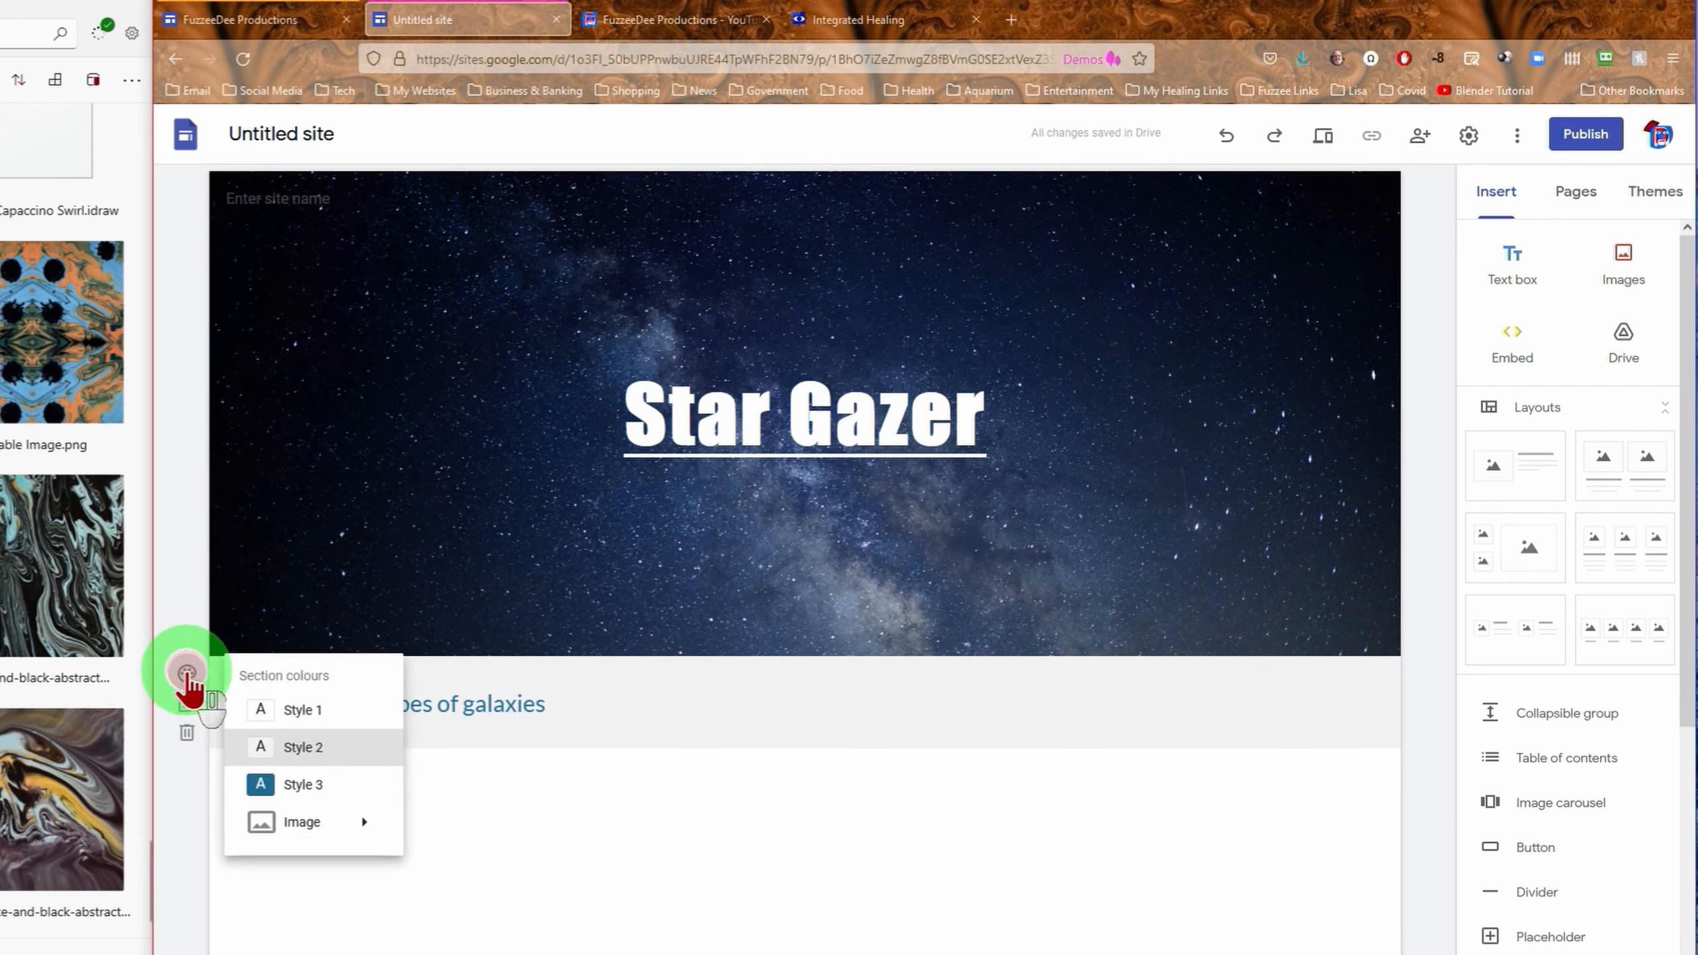
left_click(306, 786)
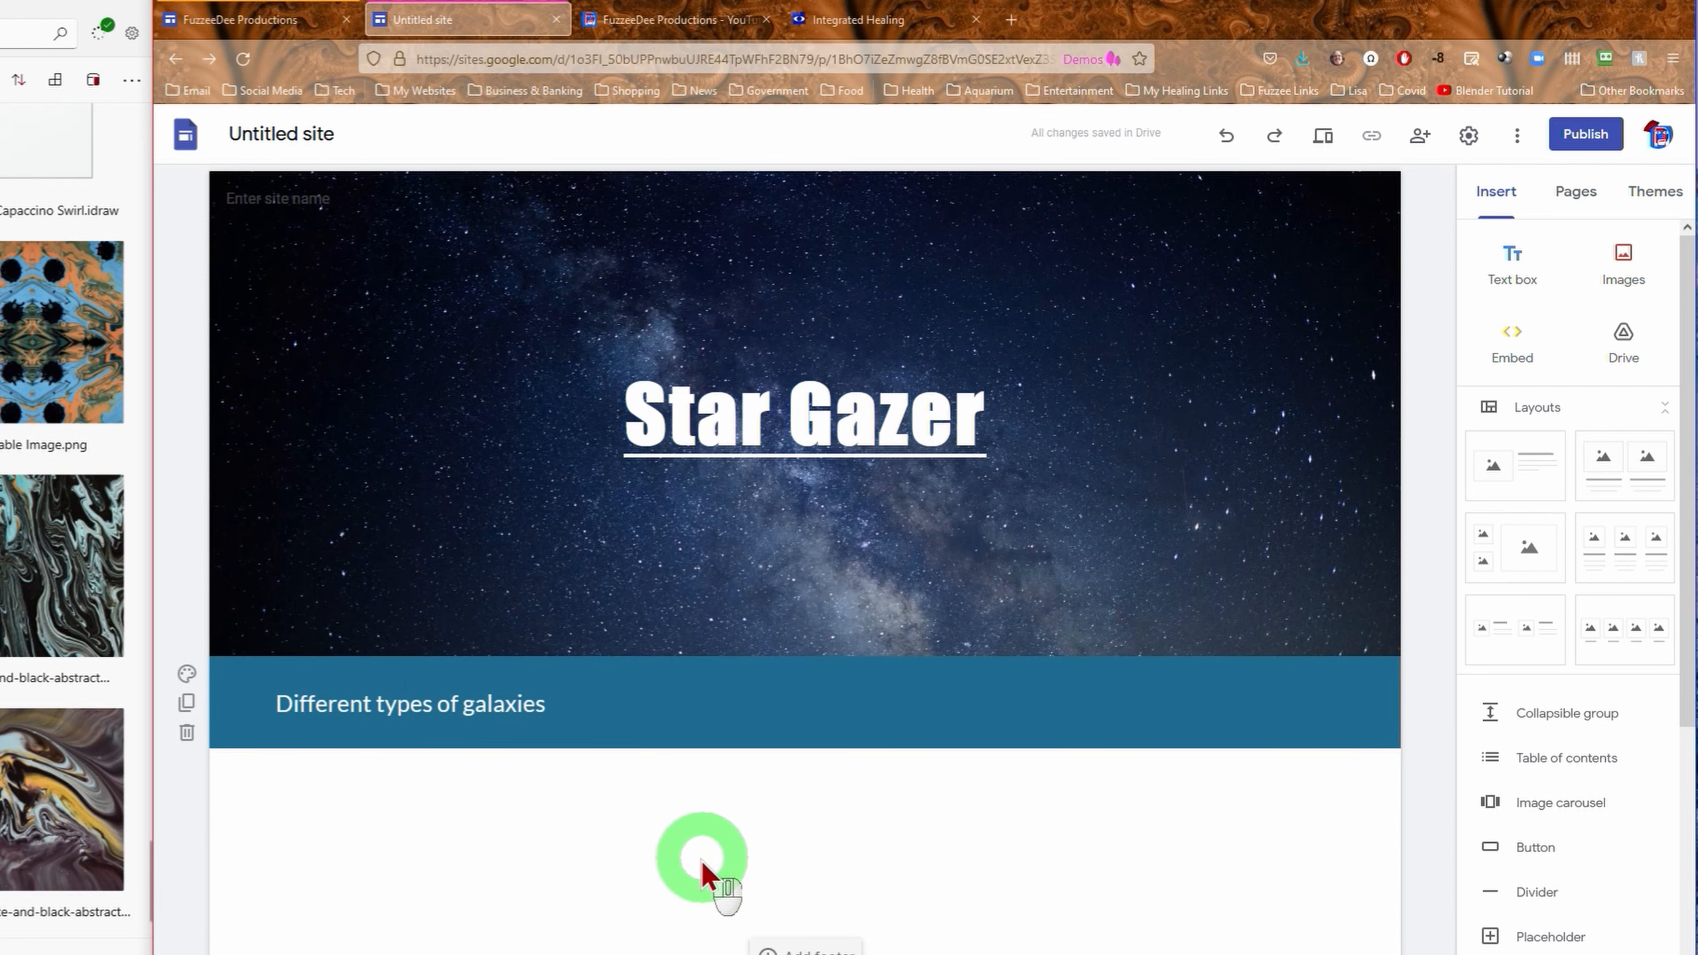
- Set the blue-grey herringbone-patterned gallery image as the background of the "Different types of galaxies" section
left_click(186, 673)
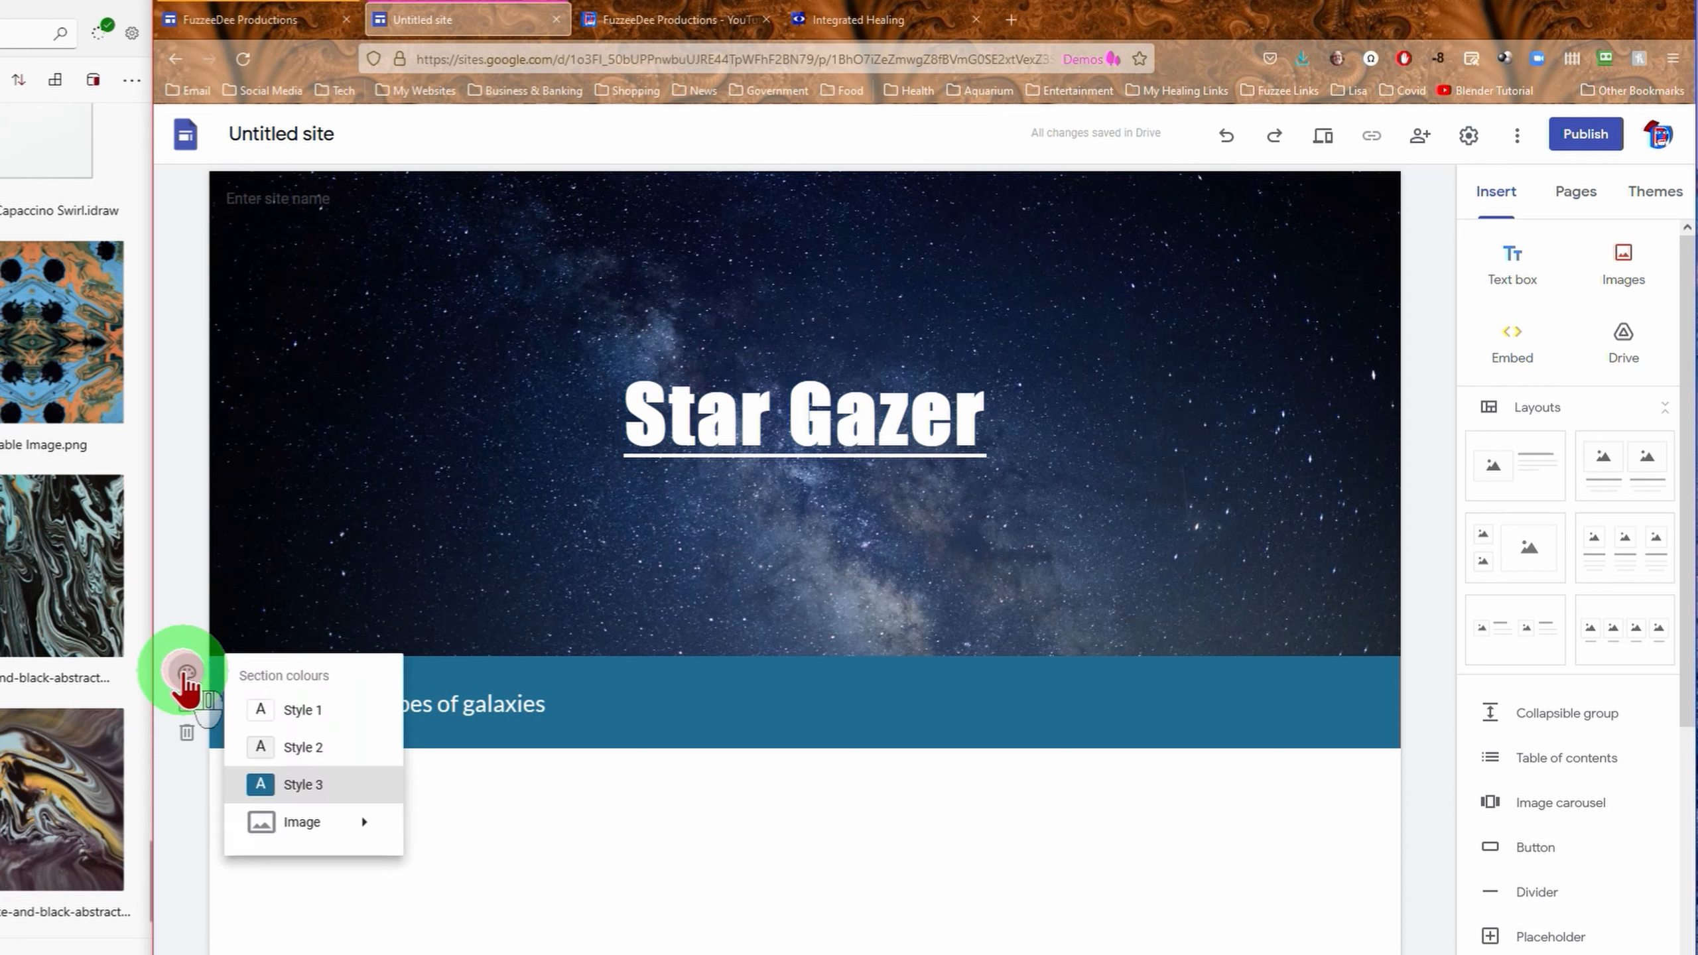
left_click(365, 822)
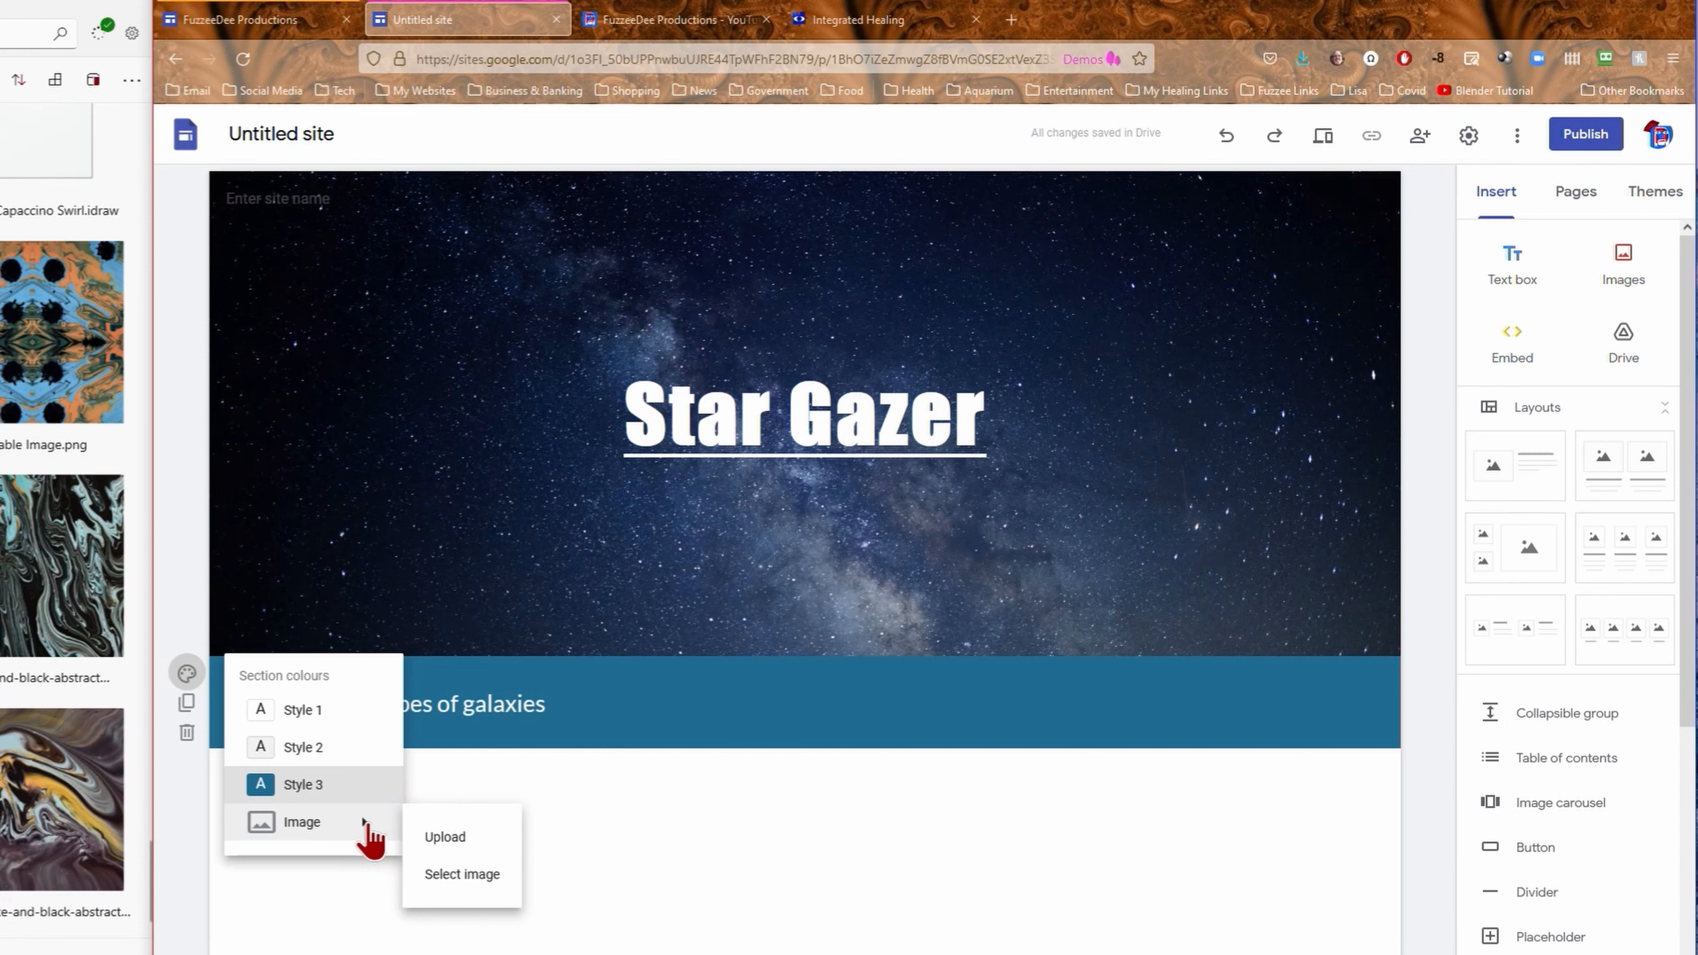
left_click(472, 875)
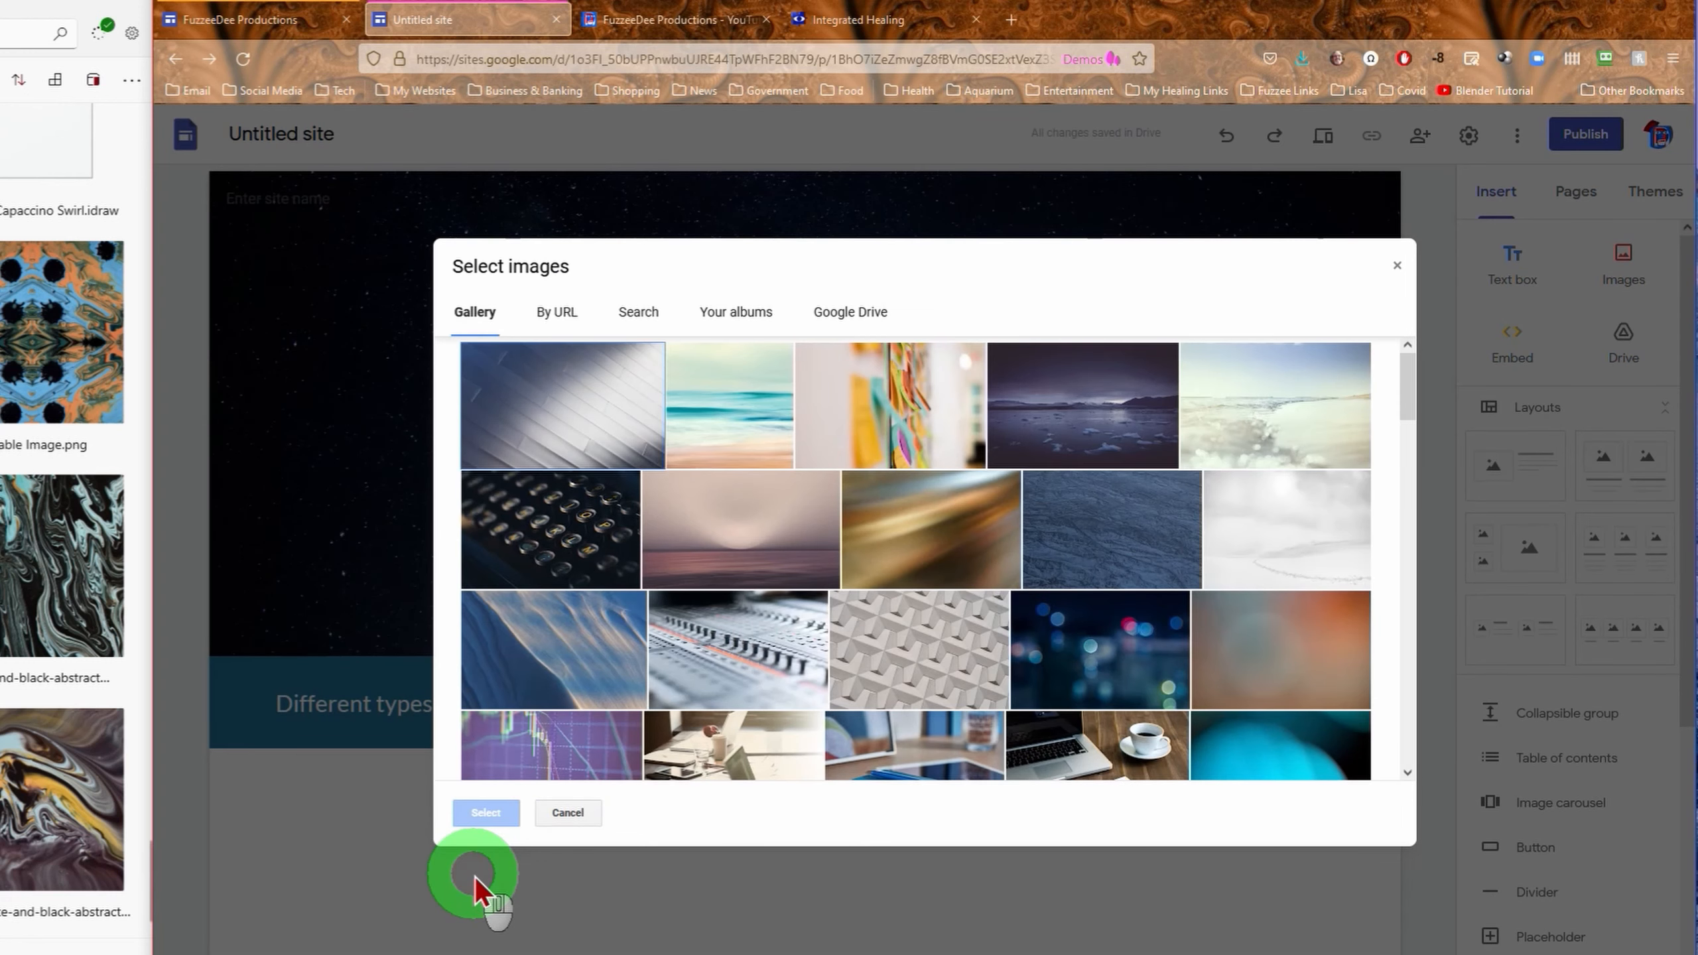
left_click(890, 509)
scroll(1196, 539, "down", 2)
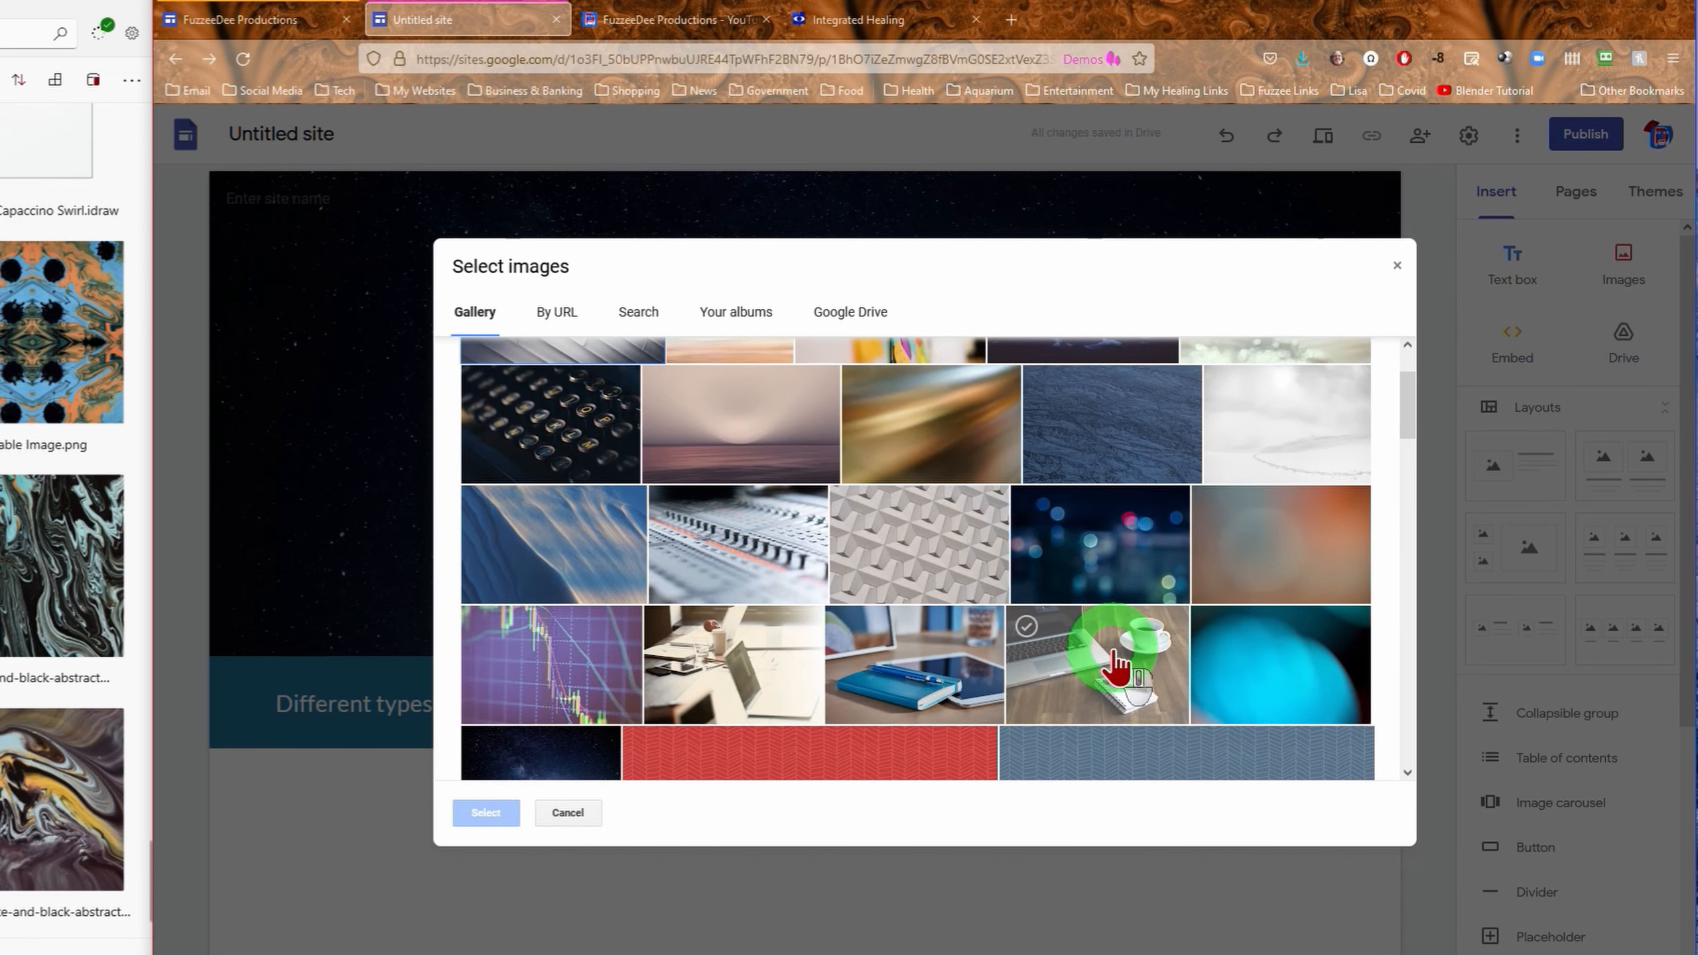
scroll(1113, 665, "down", 5)
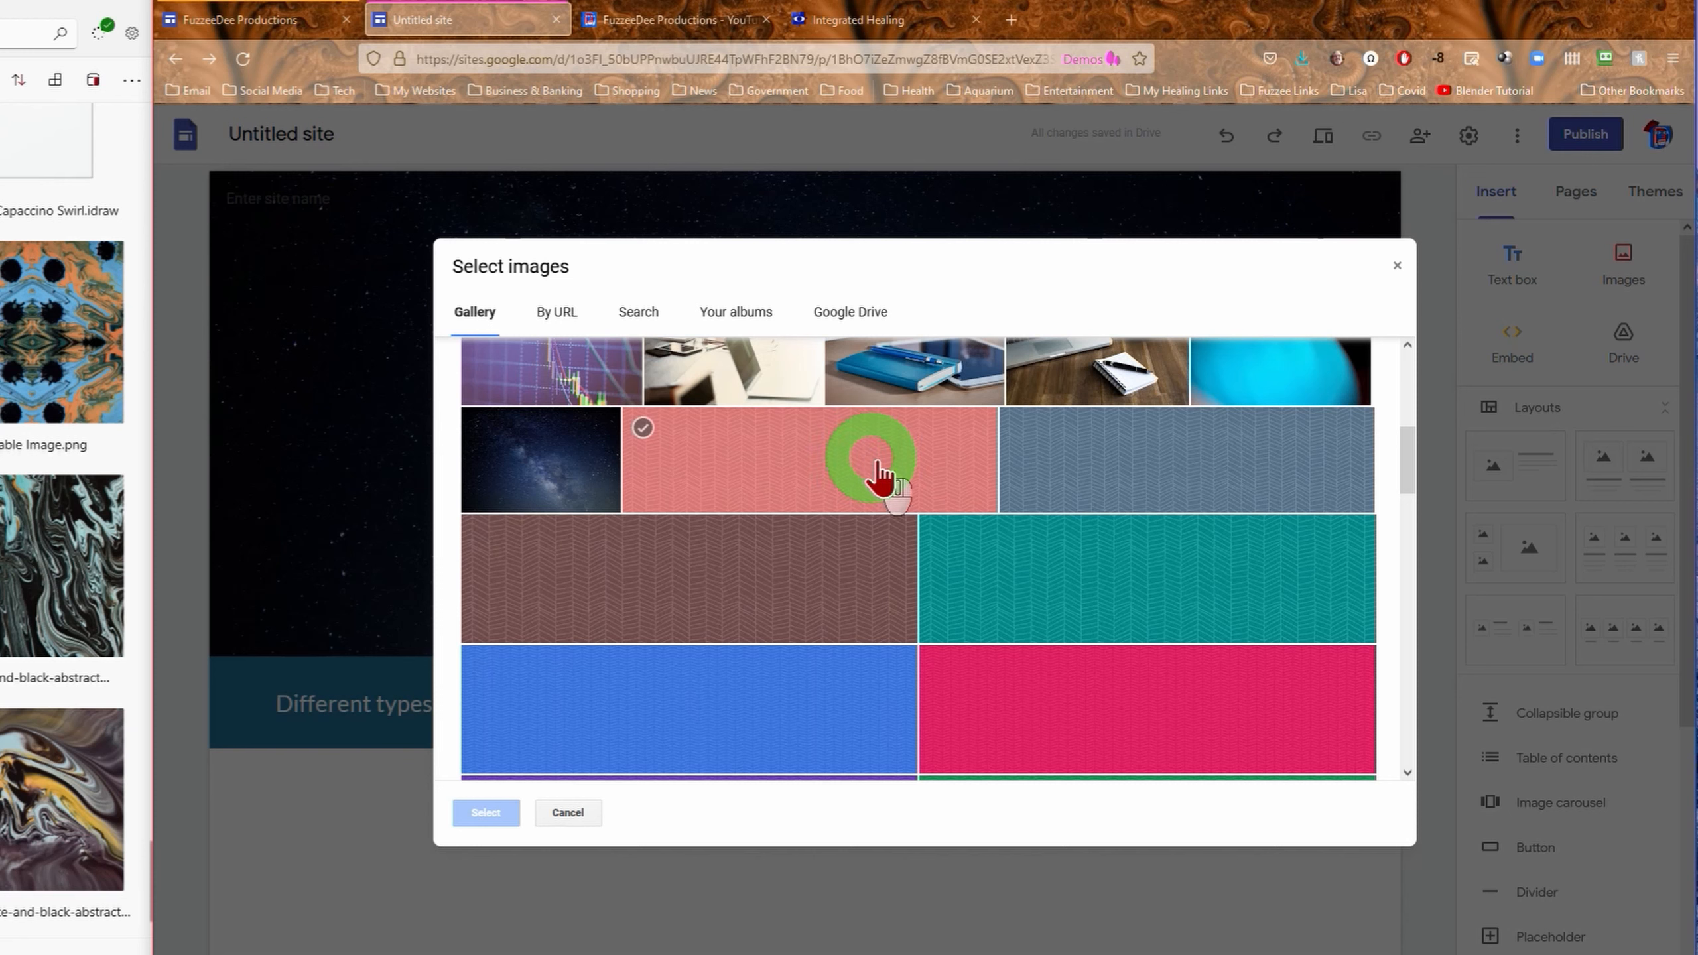
left_click(1147, 463)
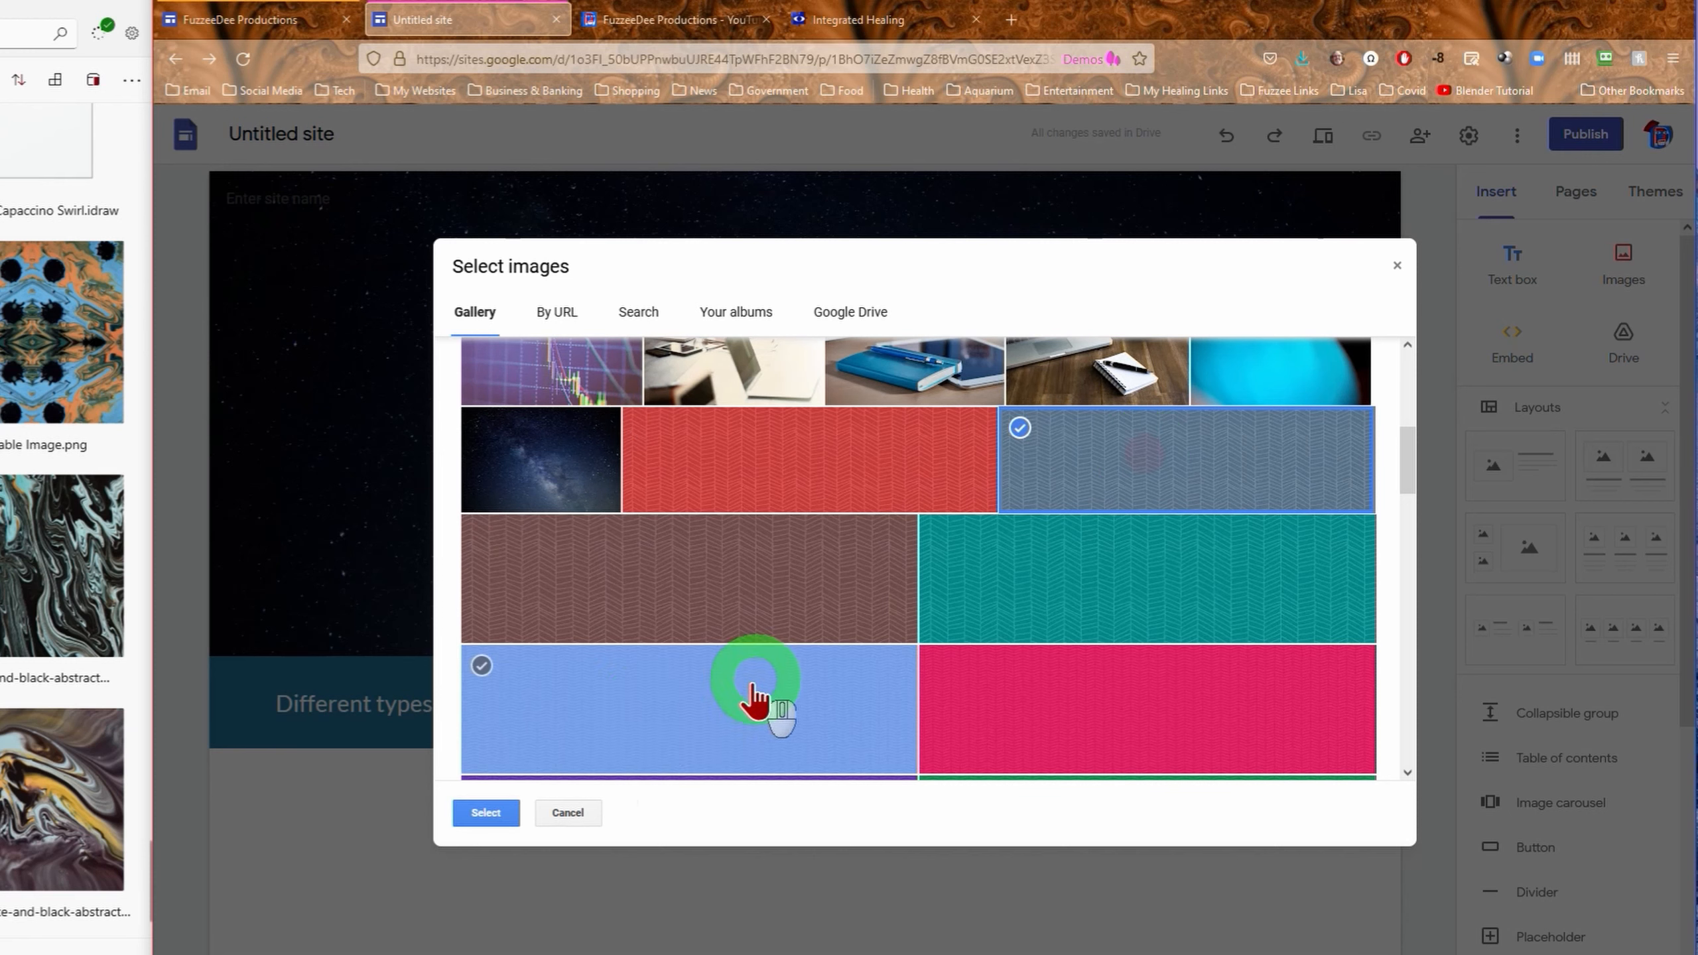
left_click(488, 814)
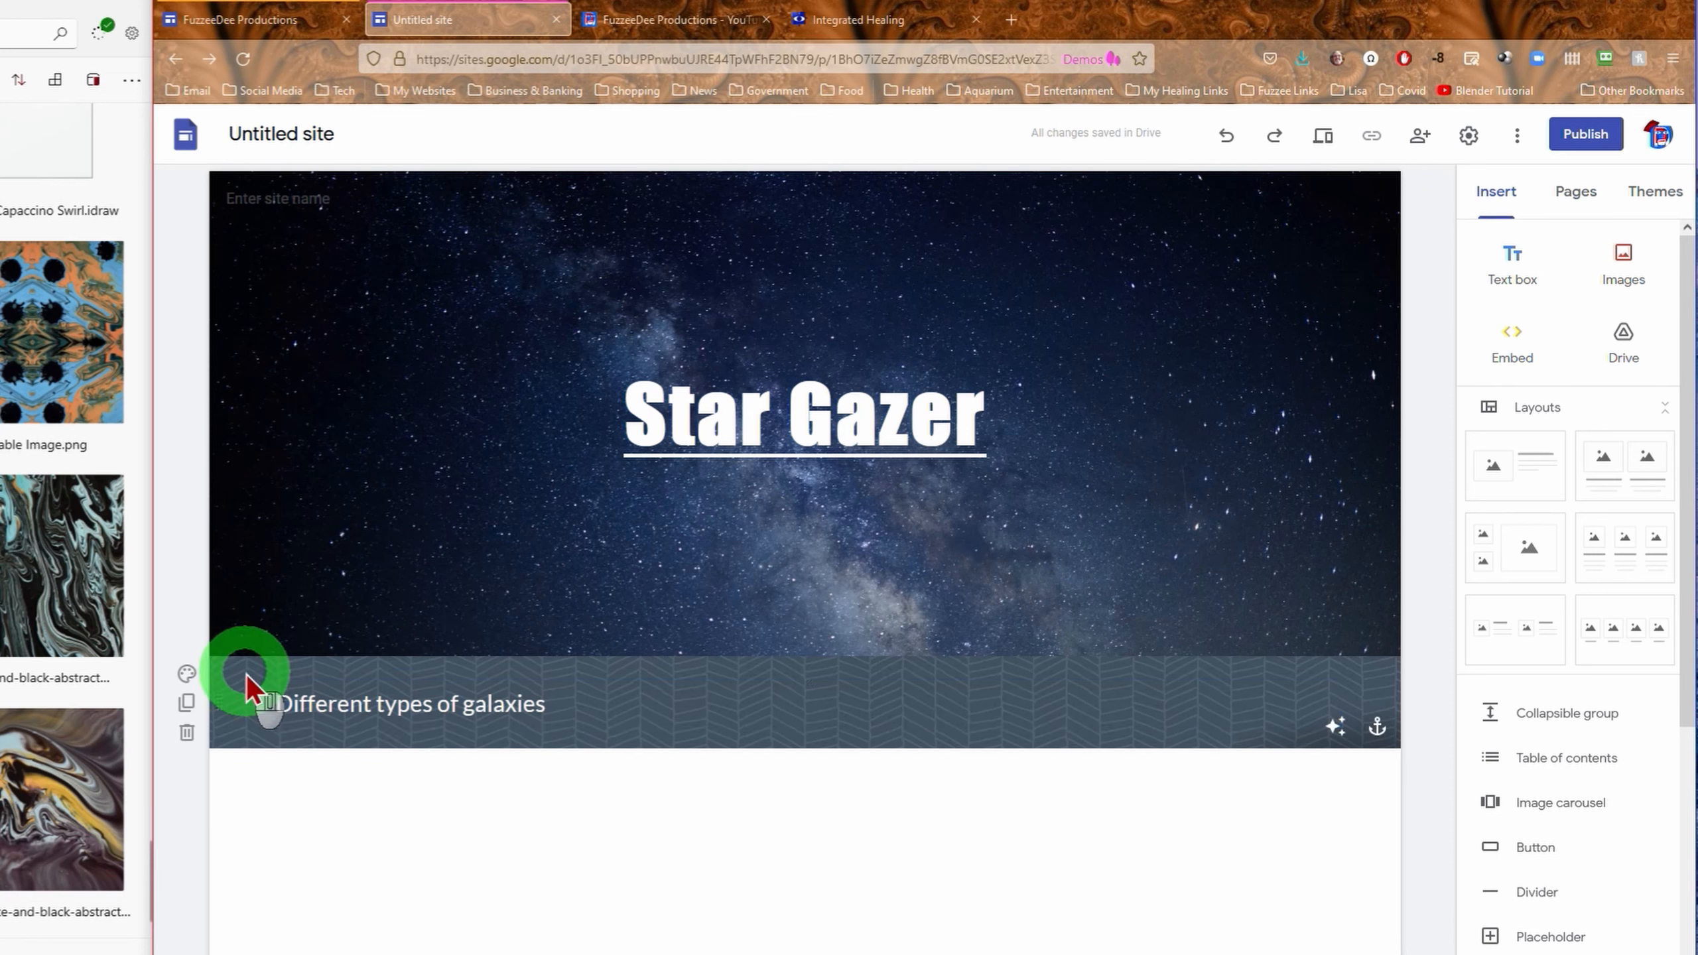
- Apply the Style 2 section colours to the "Different types of galaxies" section
left_click(187, 674)
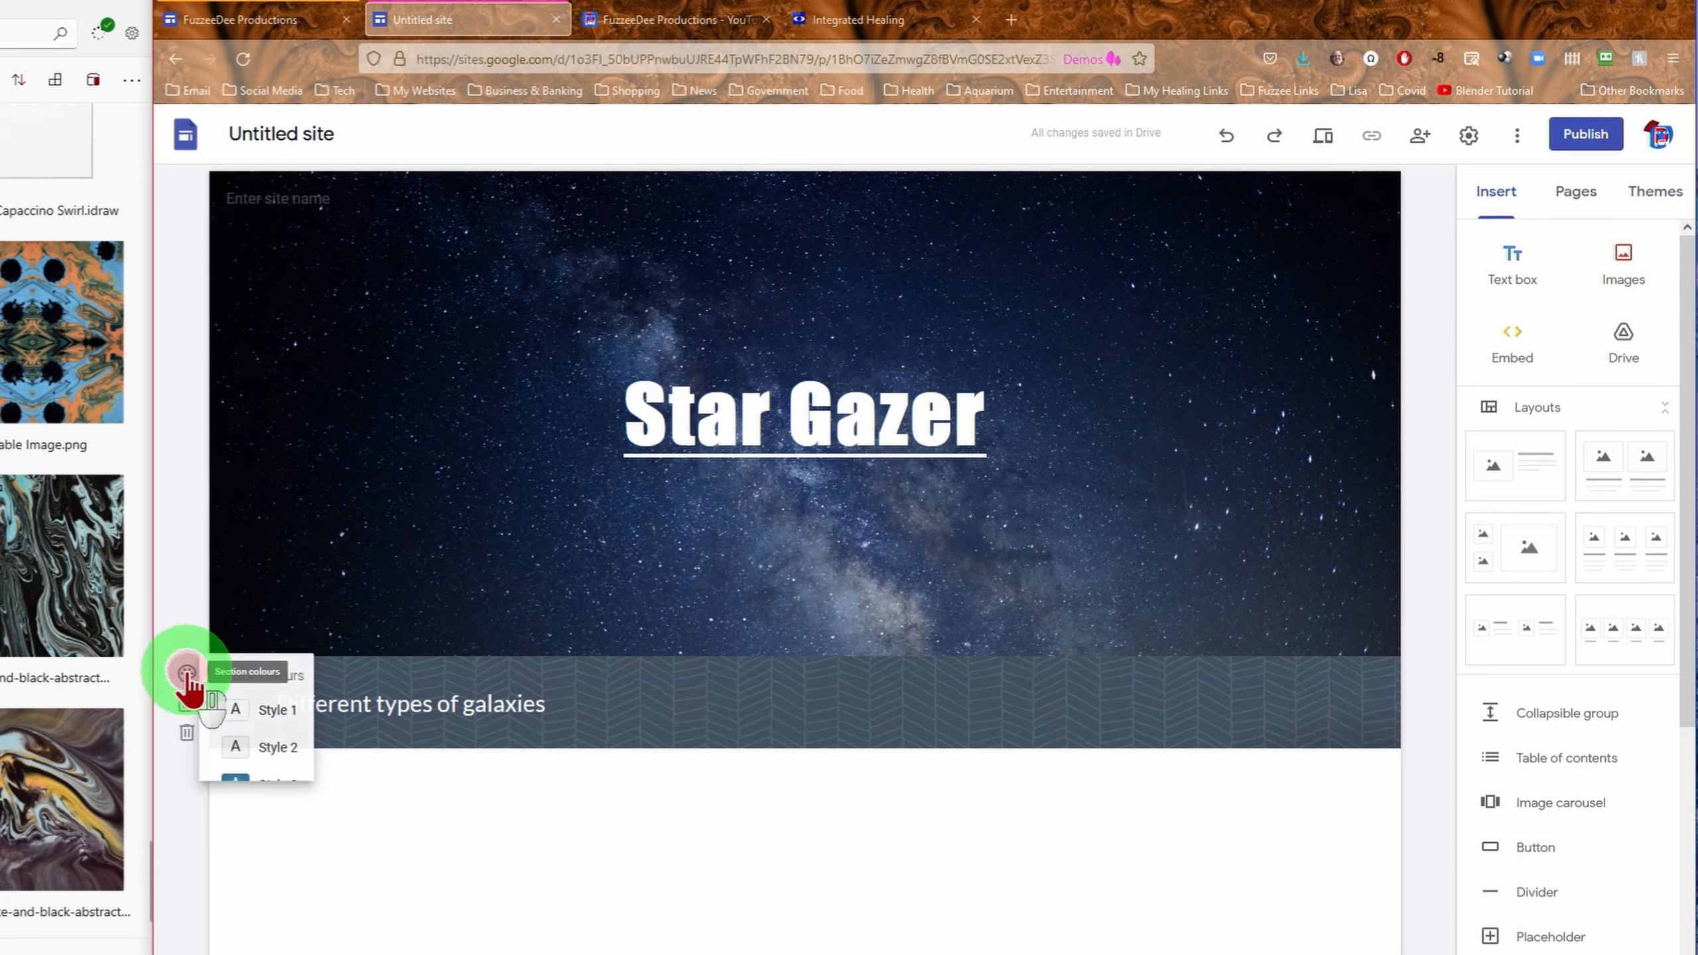
left_click(303, 789)
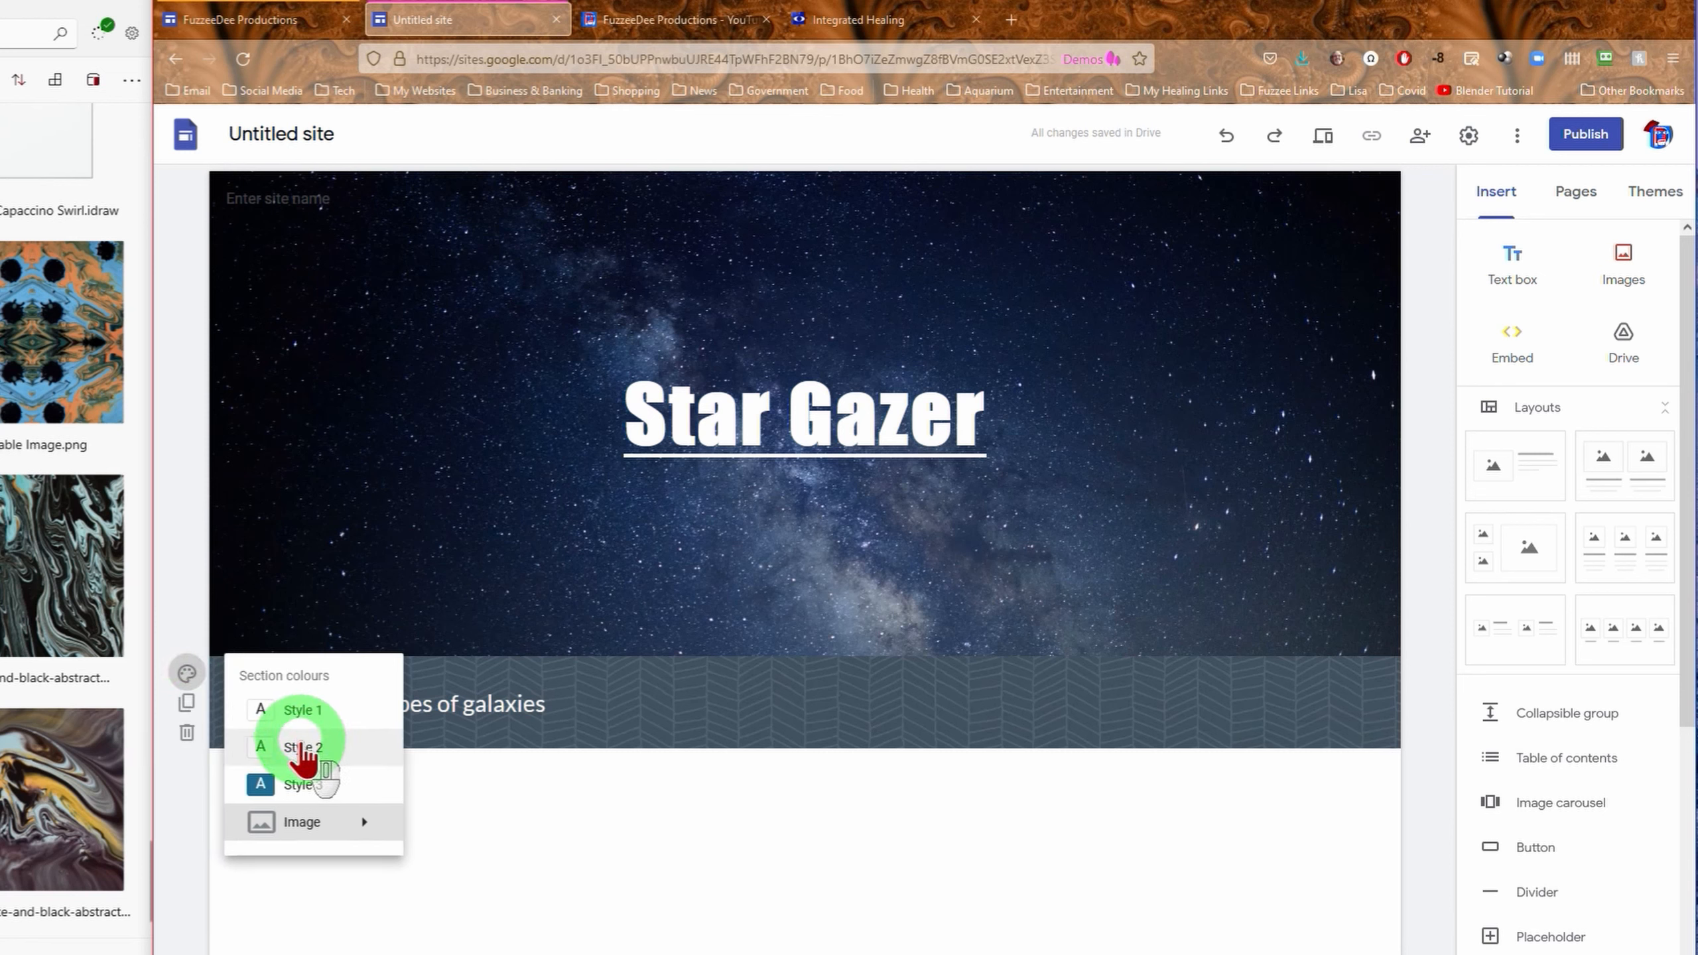
left_click(307, 749)
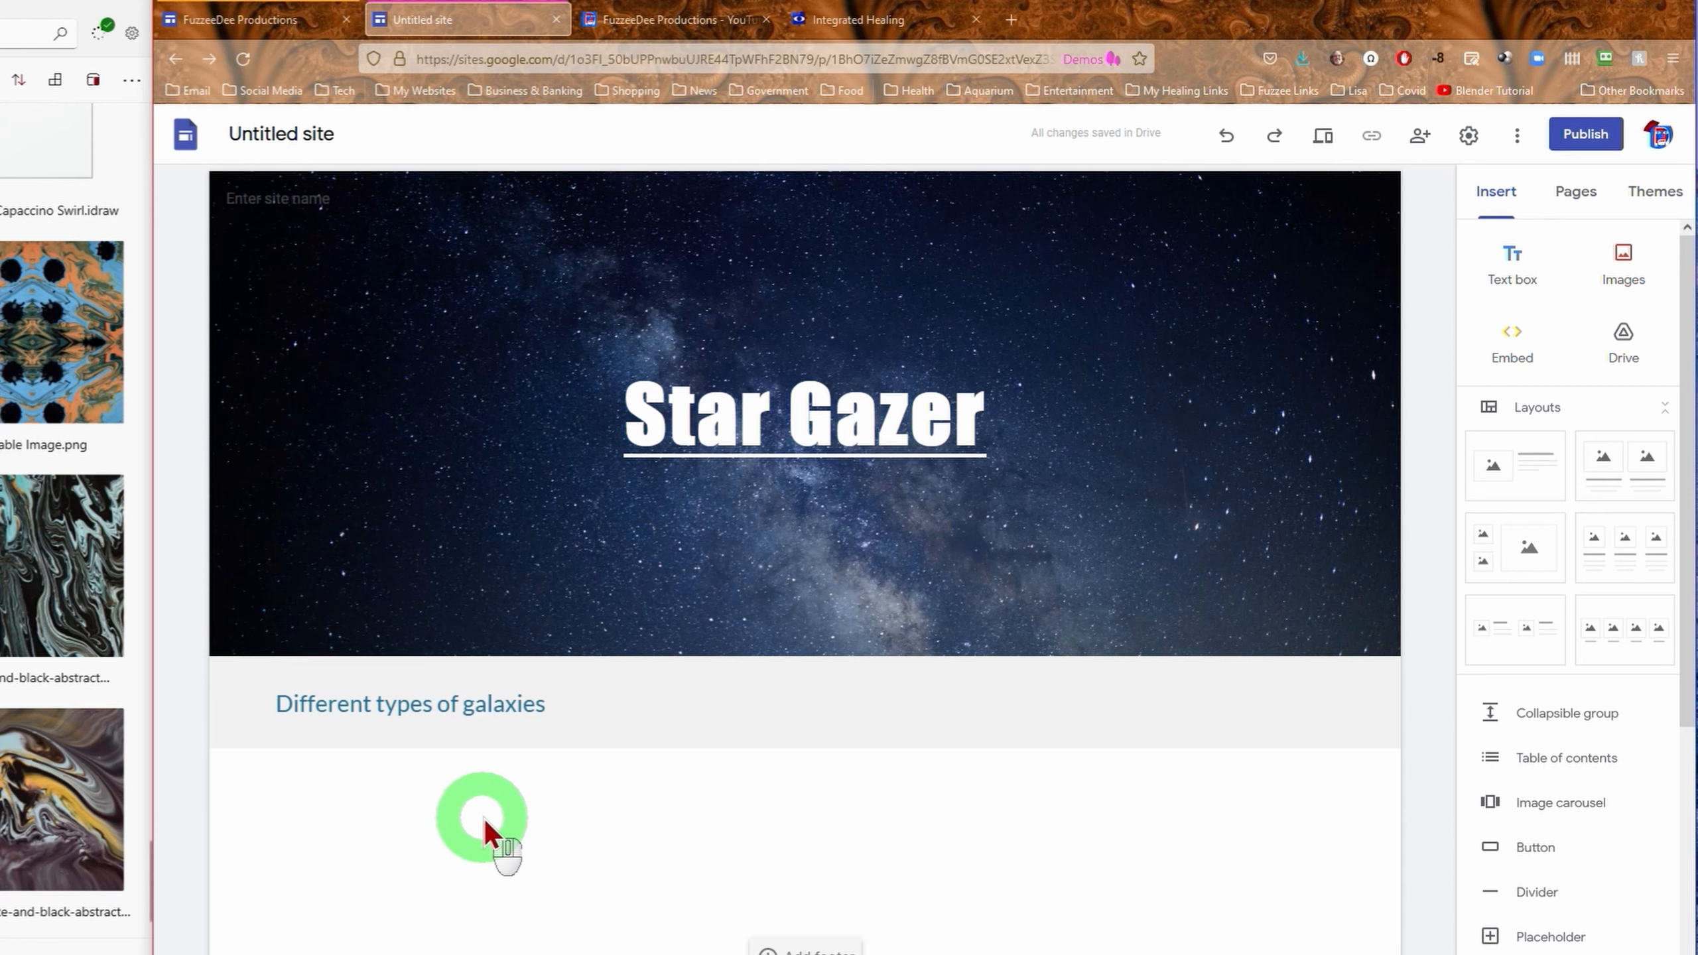
- Add a text box below the galaxies heading containing "Welcome to my wonderful astronomy website." repeated six times
left_click(485, 818)
left_click(484, 819)
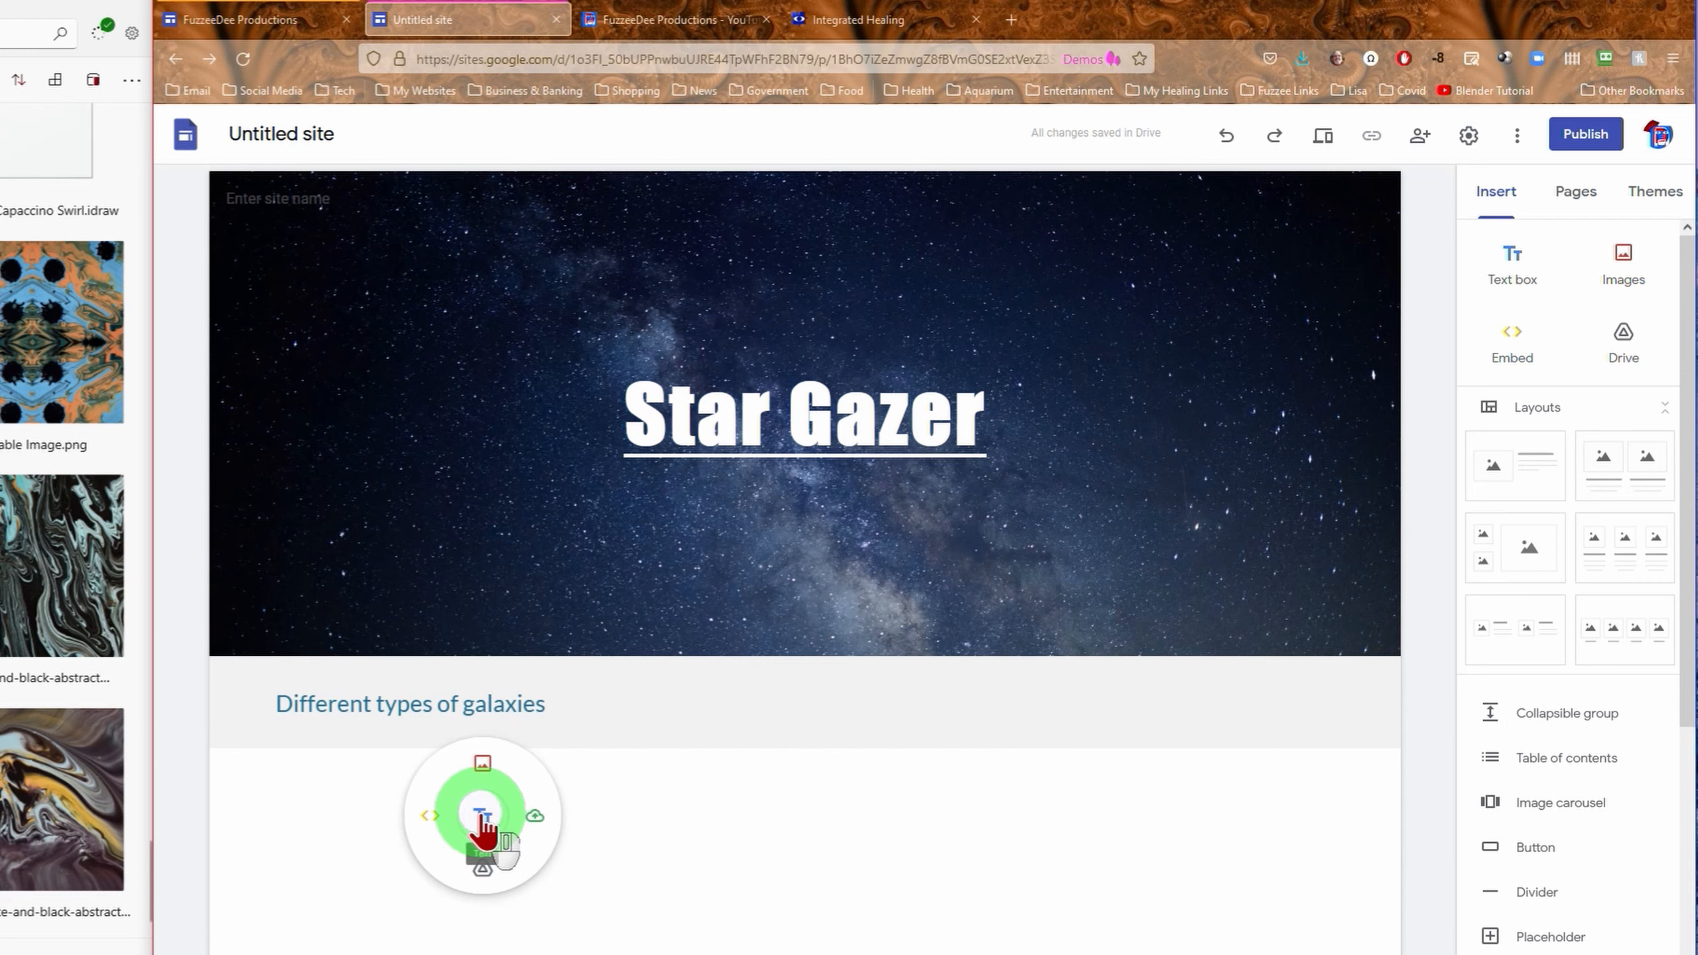
left_click(482, 816)
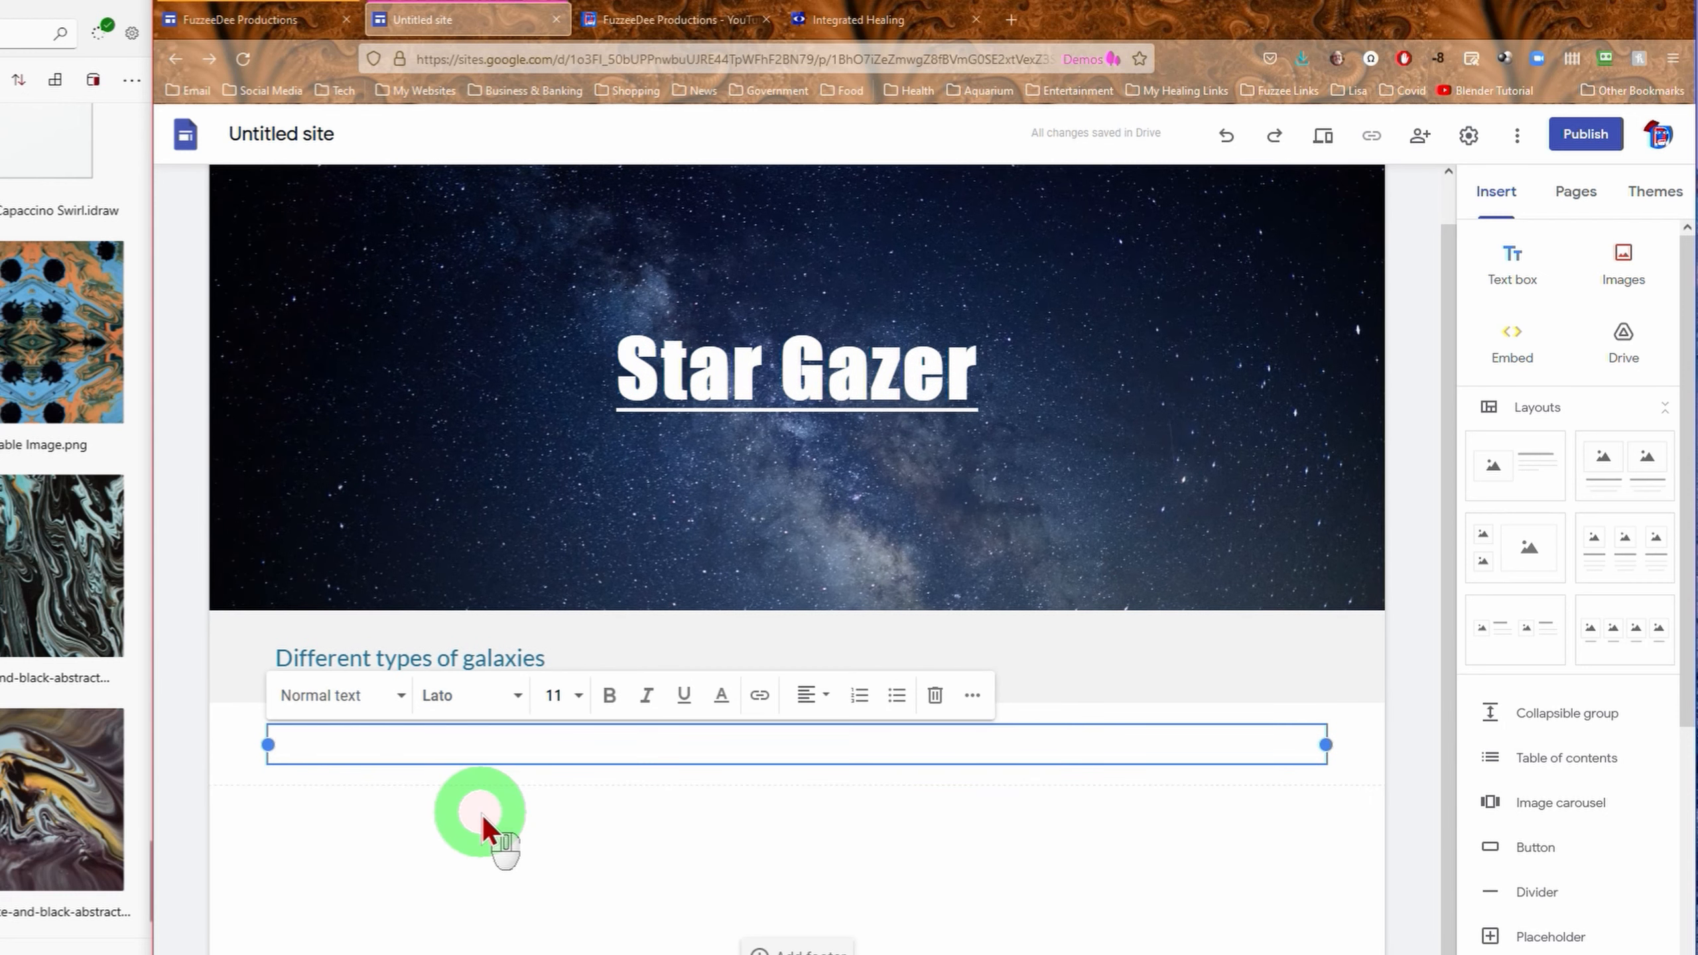
type("Welcome to my wonderful astronomy website. Welcome to my wonderful astronomy website. Welcome to my wonderful astronomy website. Welcome to my wonderful astronomy website. Welcome to my wonderful astronomy website. Welcome to my wonderful astronomy website.")
left_click(1125, 847)
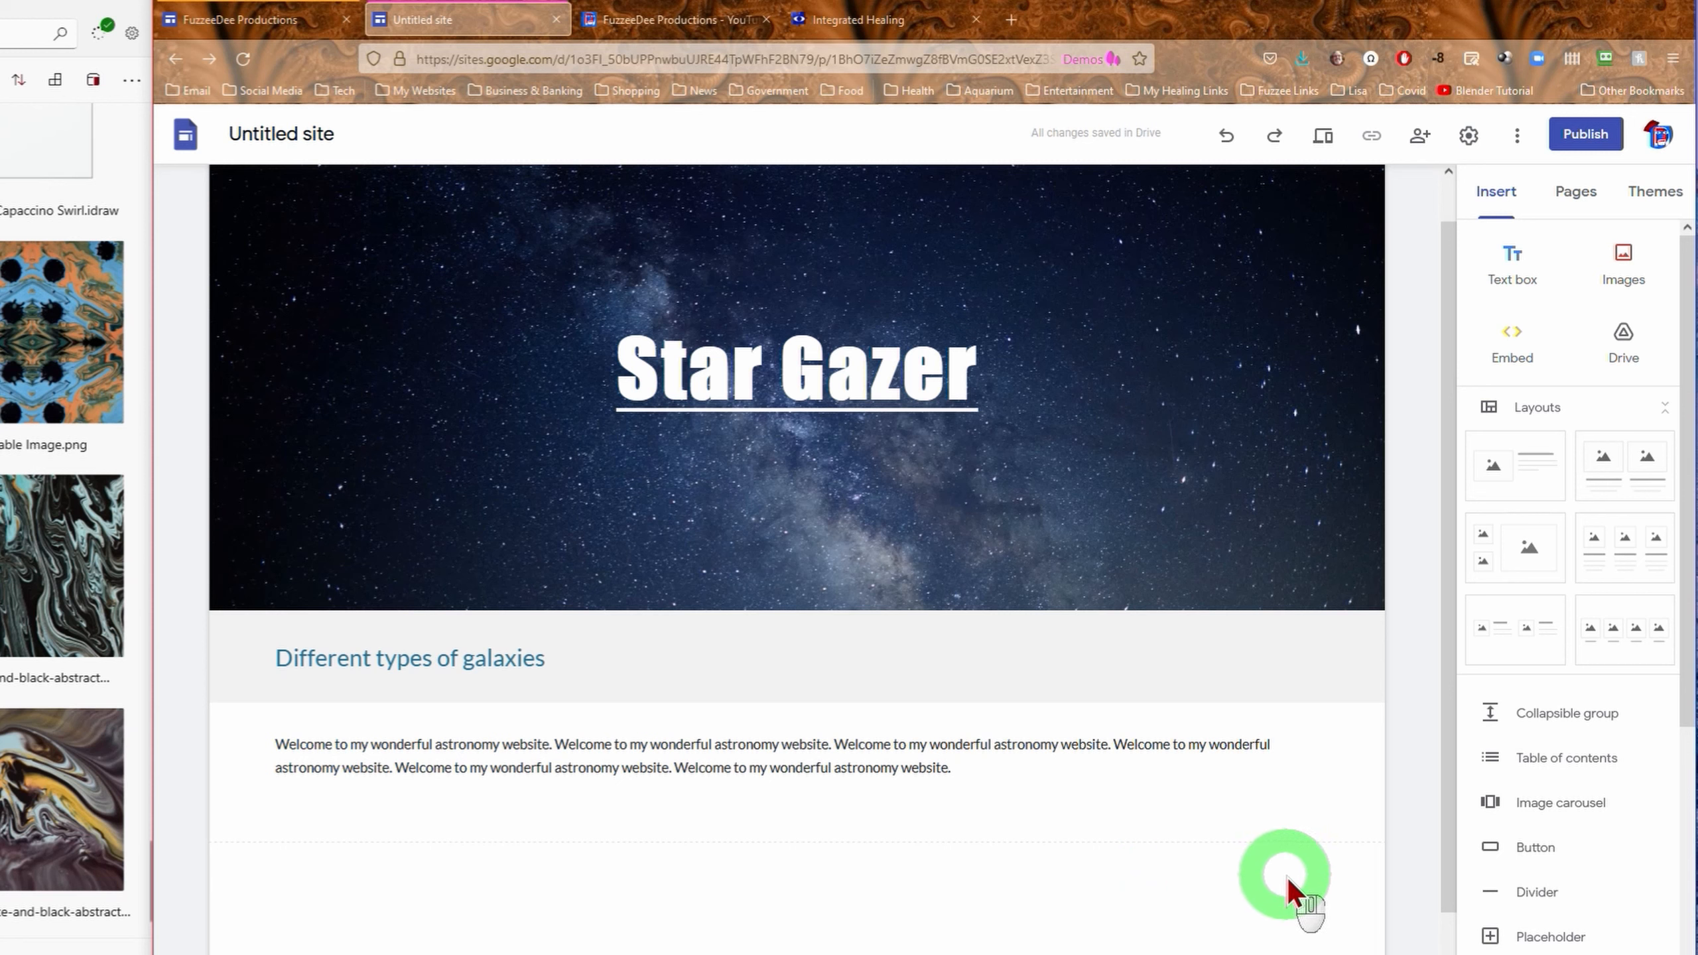
- Insert a collapsible group below the welcome text and give it the heading "What is a star?"
left_click(1492, 720)
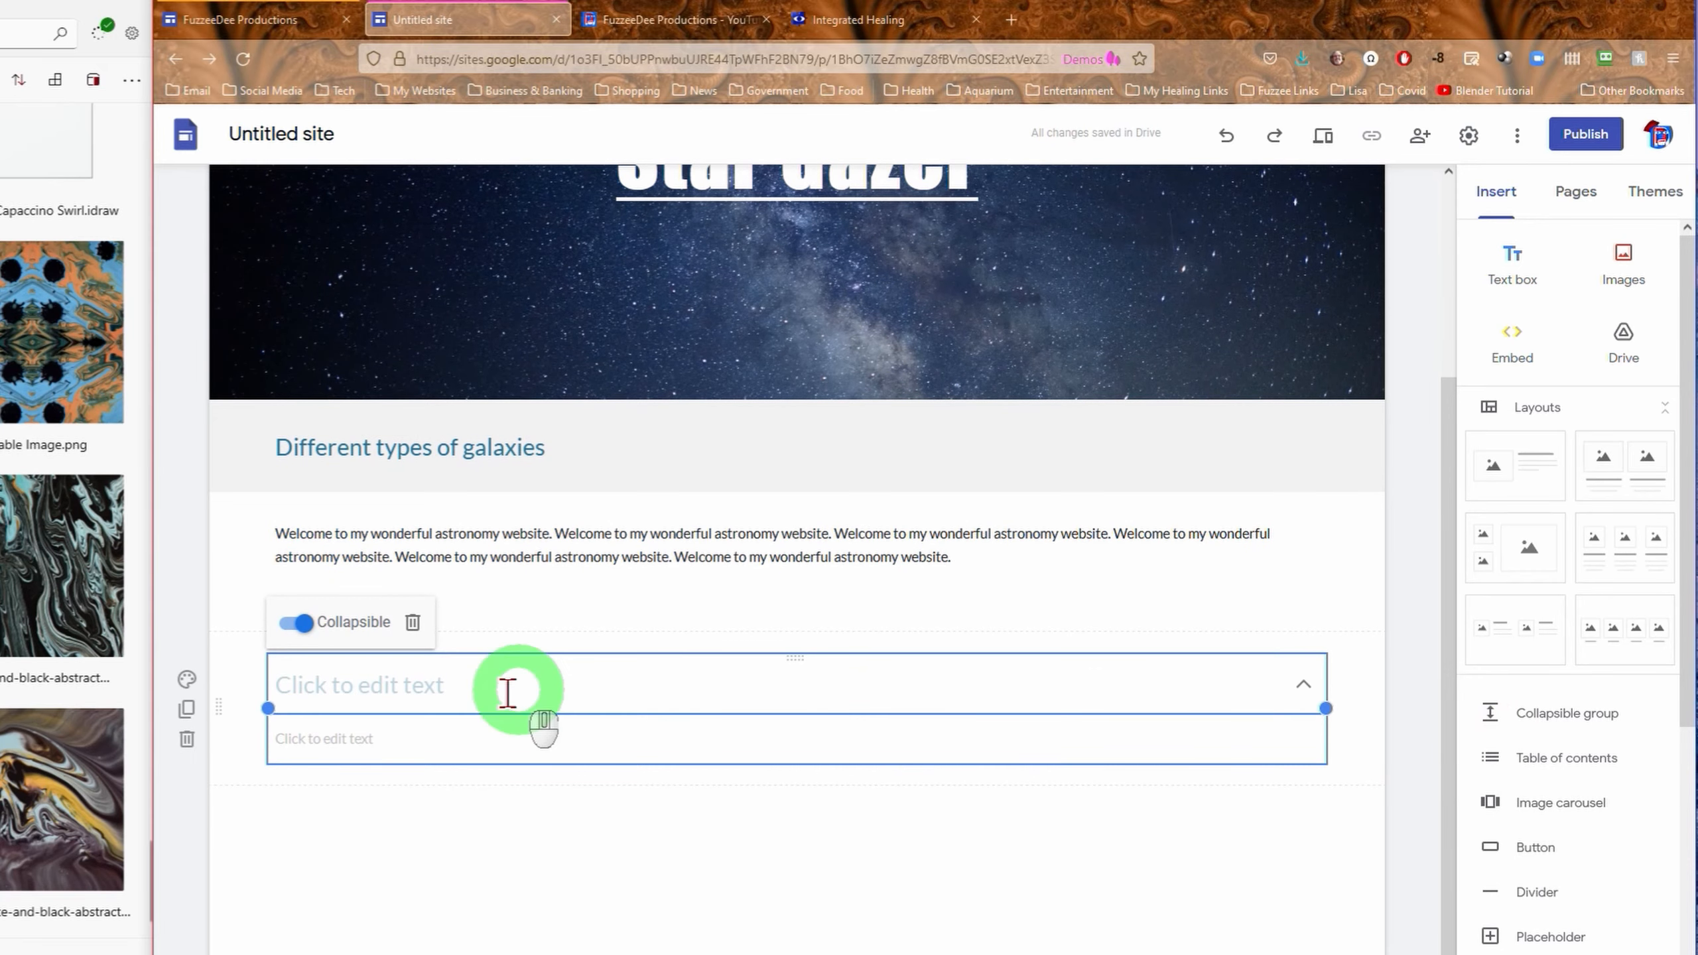
left_click(449, 684)
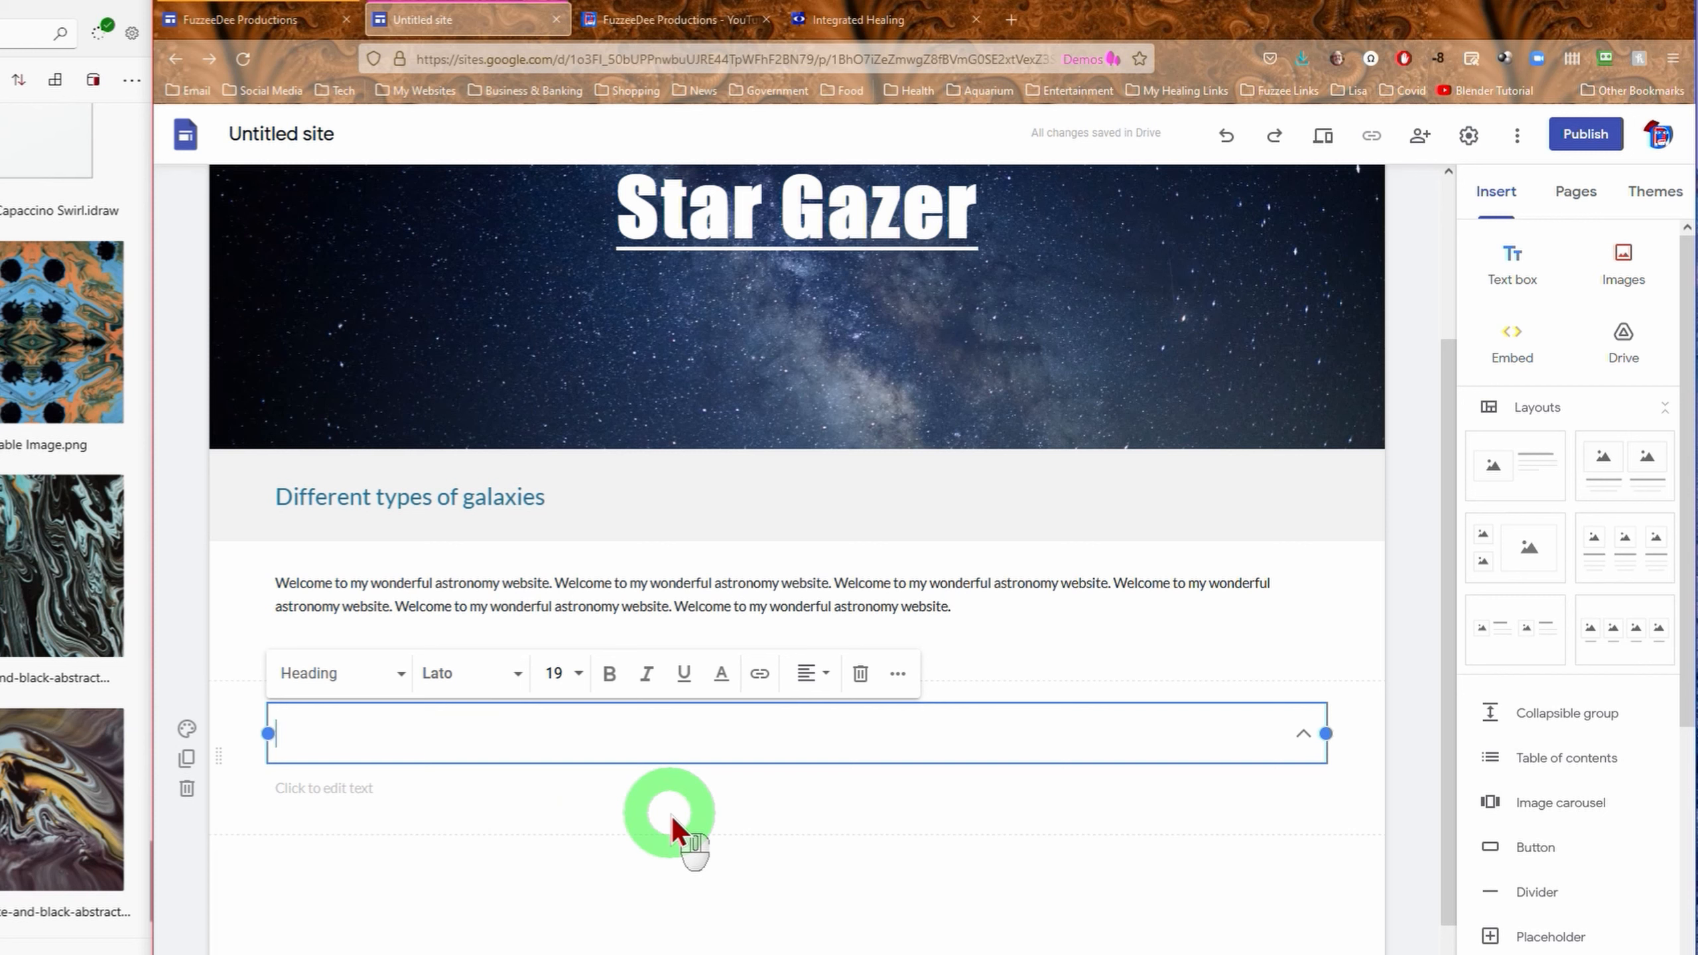
left_click(964, 620)
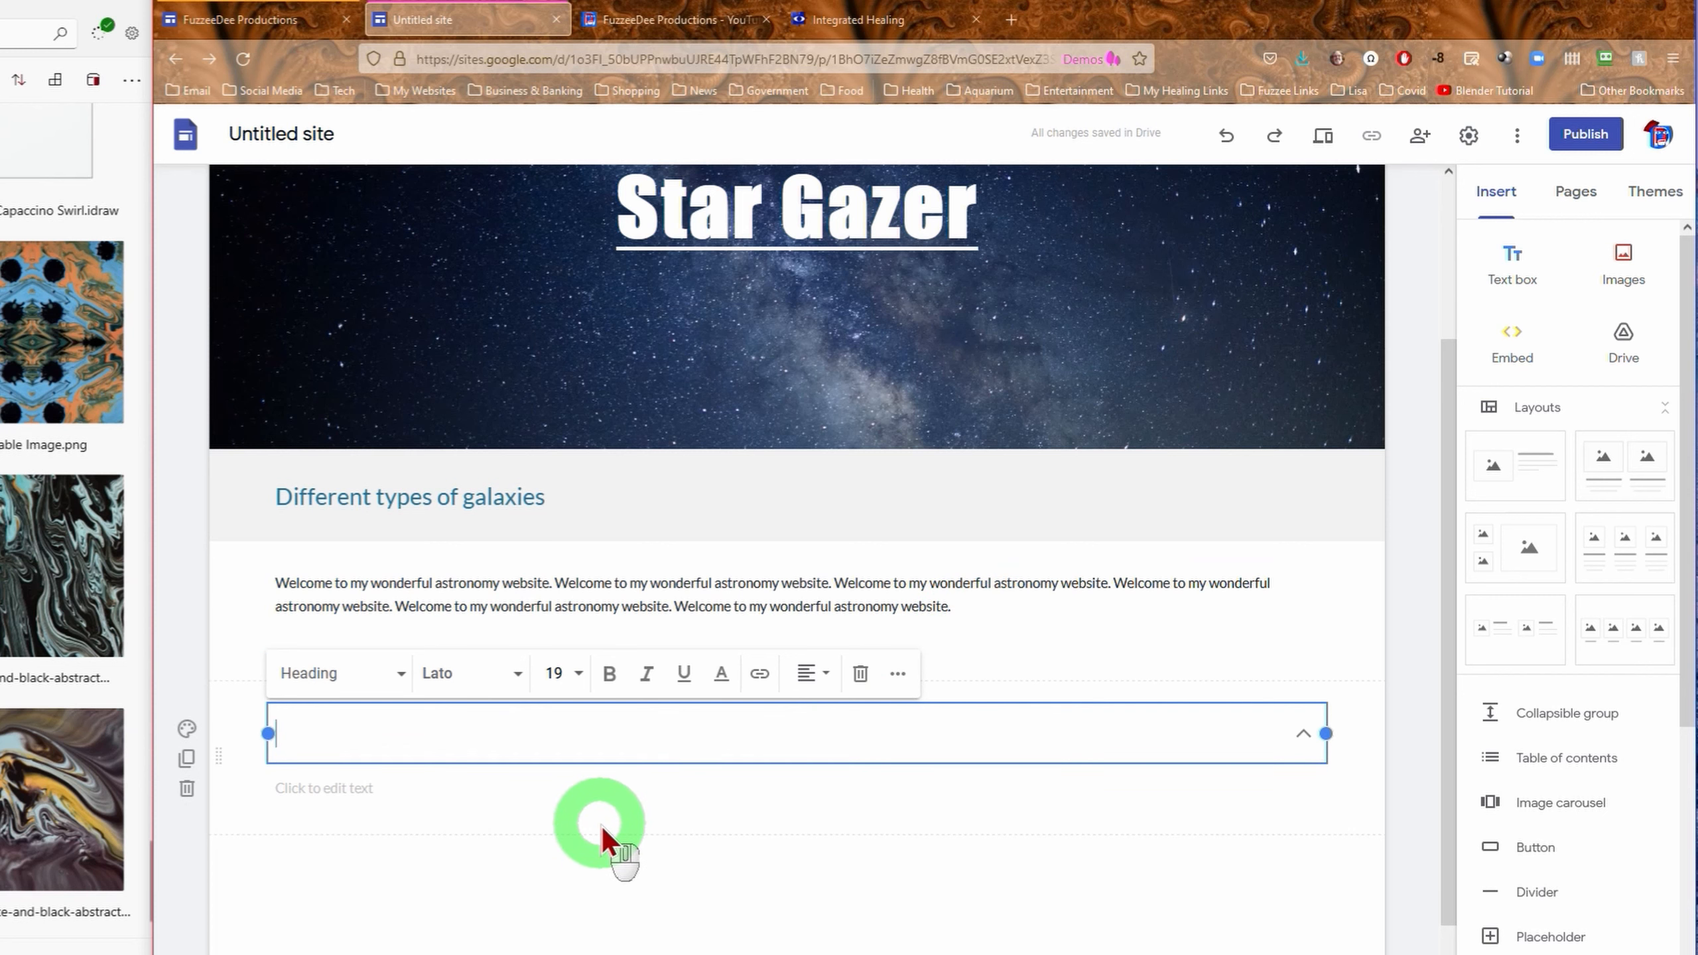
type("What is a star?")
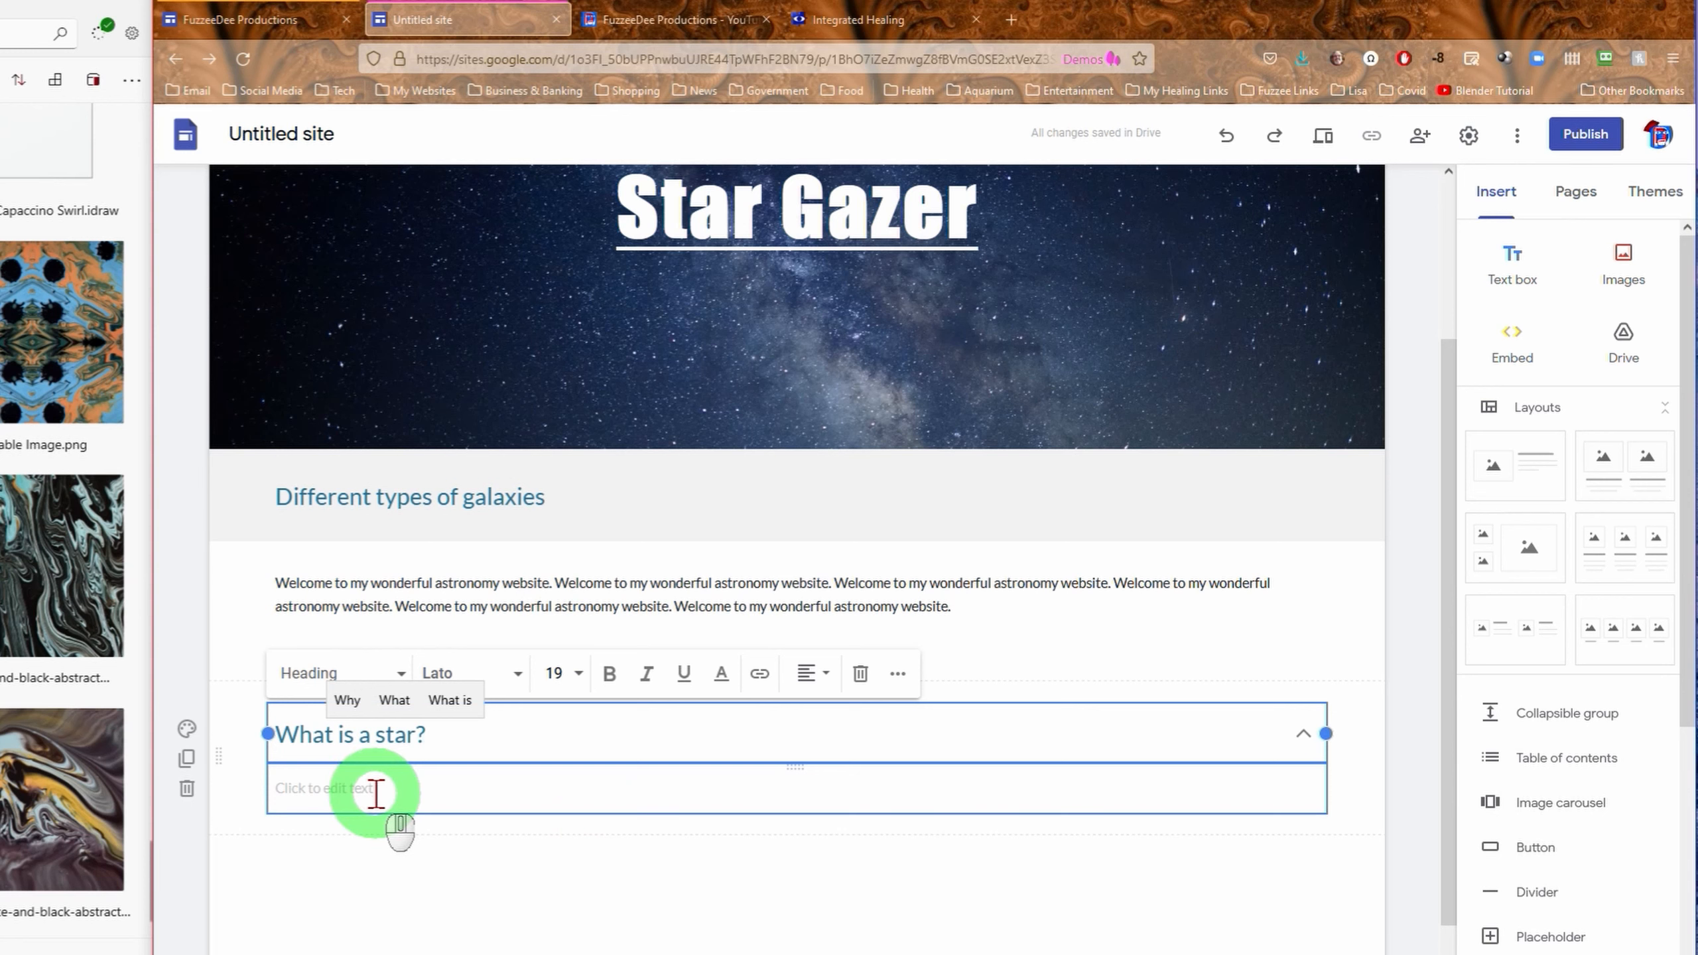
- Fill the body of the "What is a star?" group with a line of random placeholder text
left_click(375, 794)
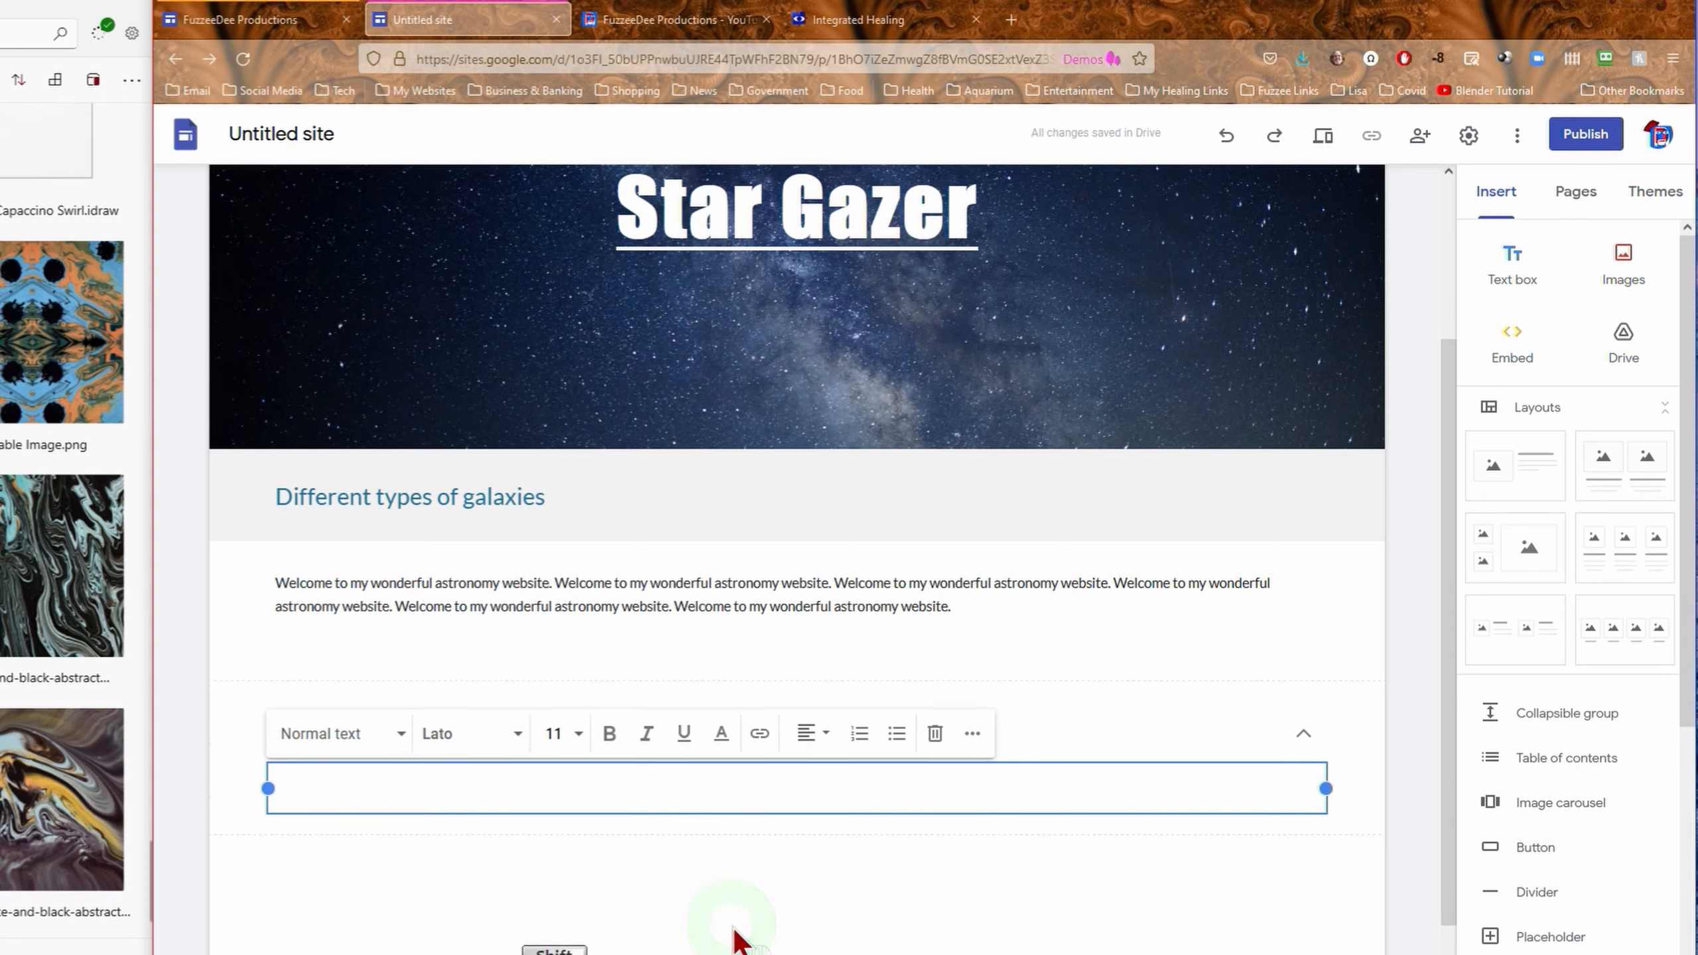
type("Skshdj skd ksd skasd kjs:kladj da iadfj  sad;ldkfj;lskdajf ")
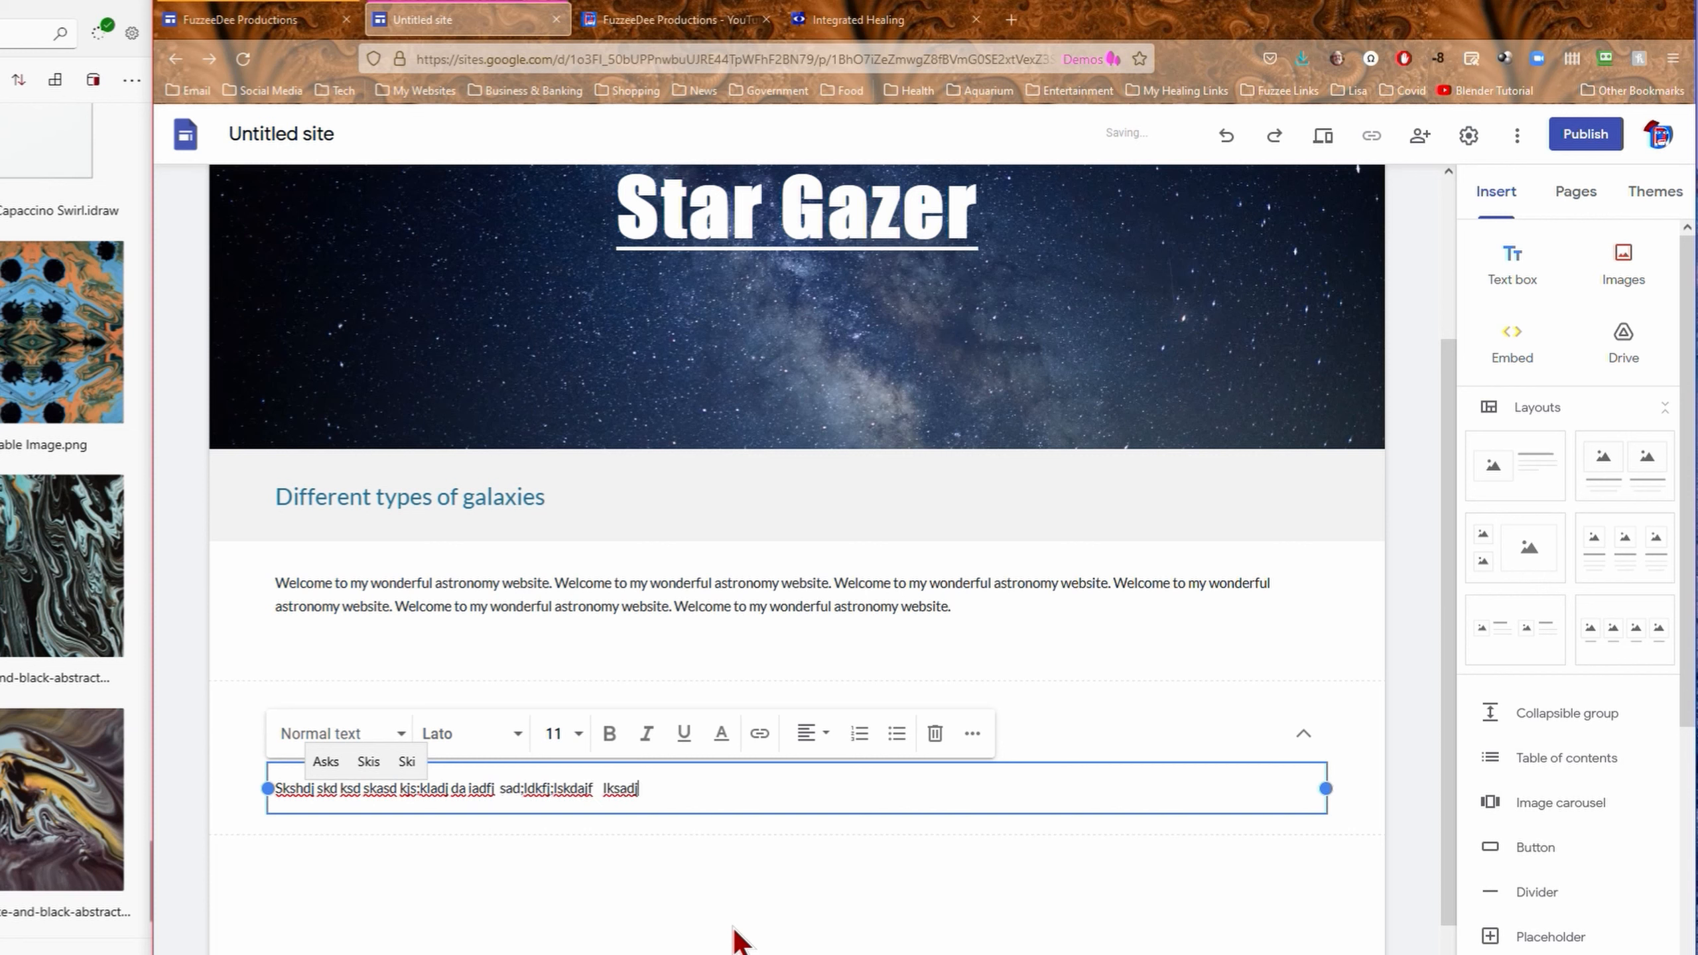
type("  lksadjl;kasdjf lsjdlkf")
left_click(1326, 874)
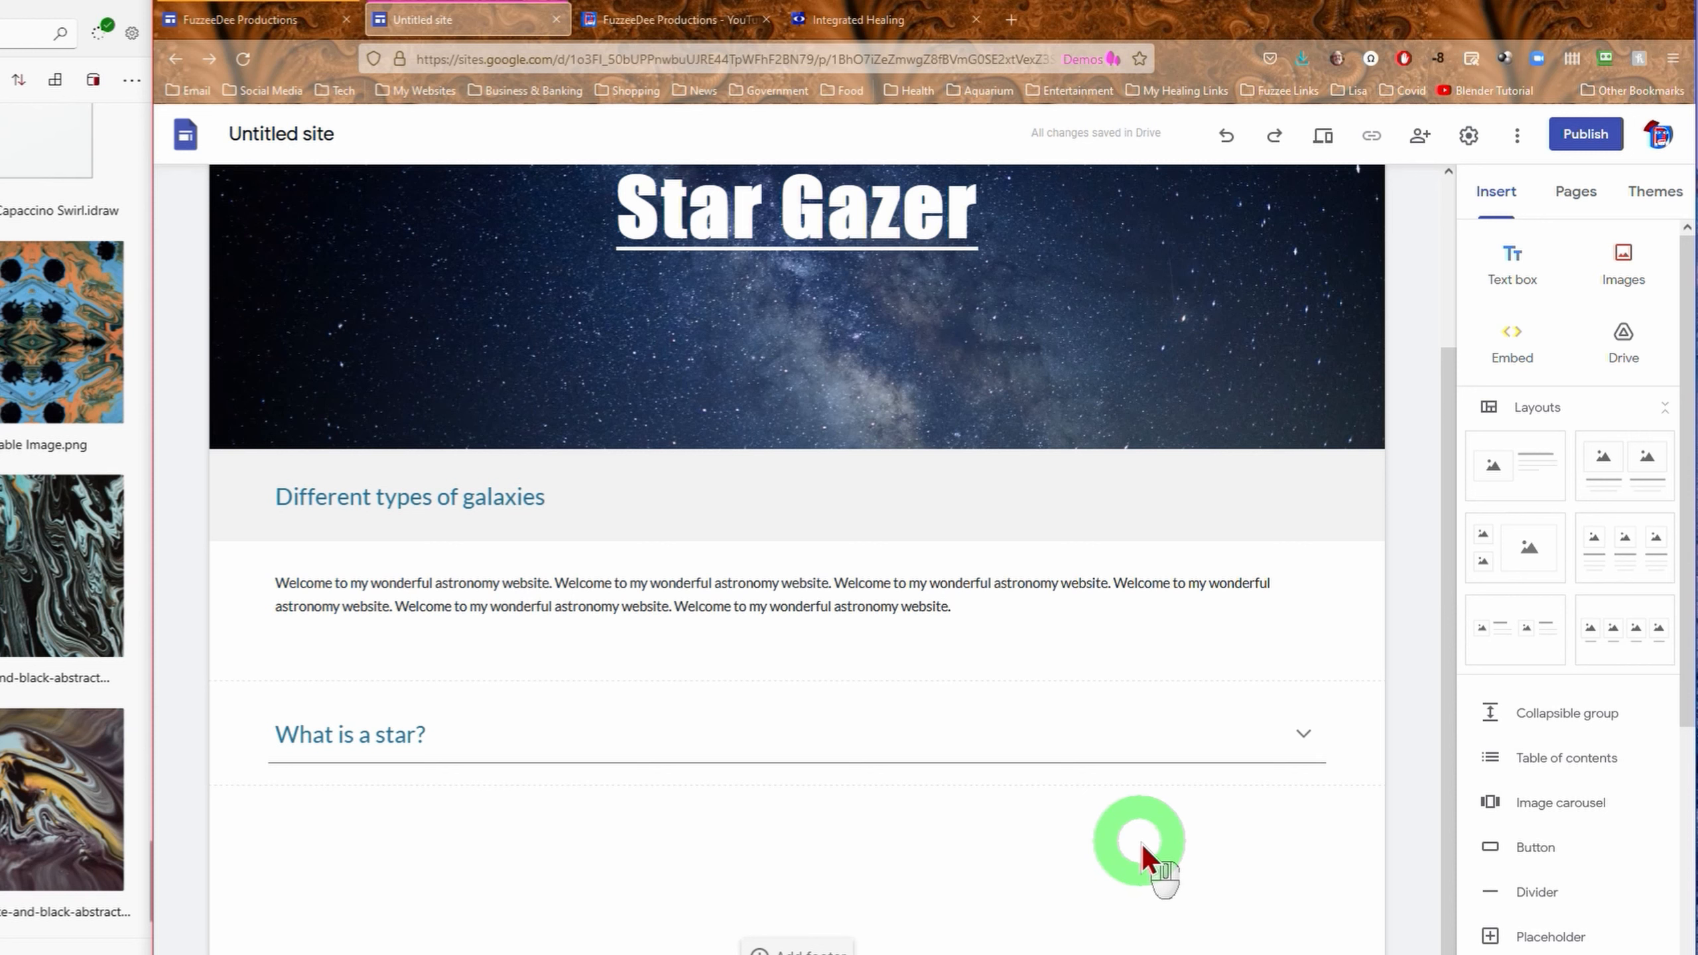
- Expand the "What is a star?" group and switch its Collapsible option off and back on
left_click(1308, 742)
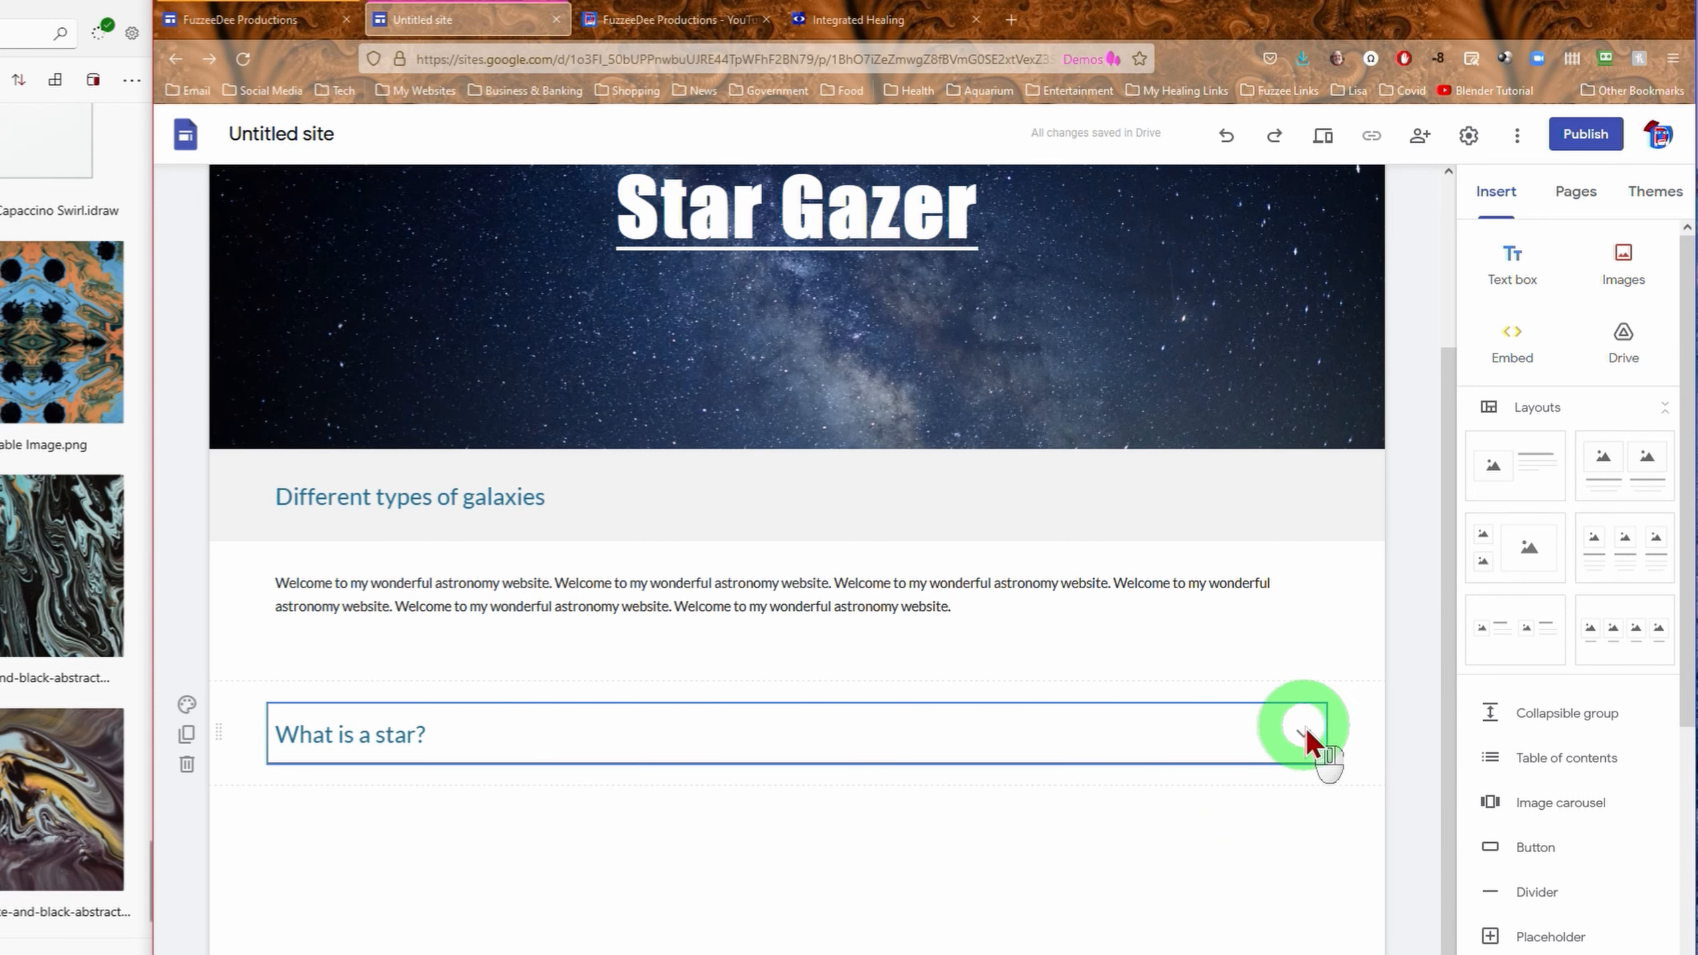
left_click(1302, 738)
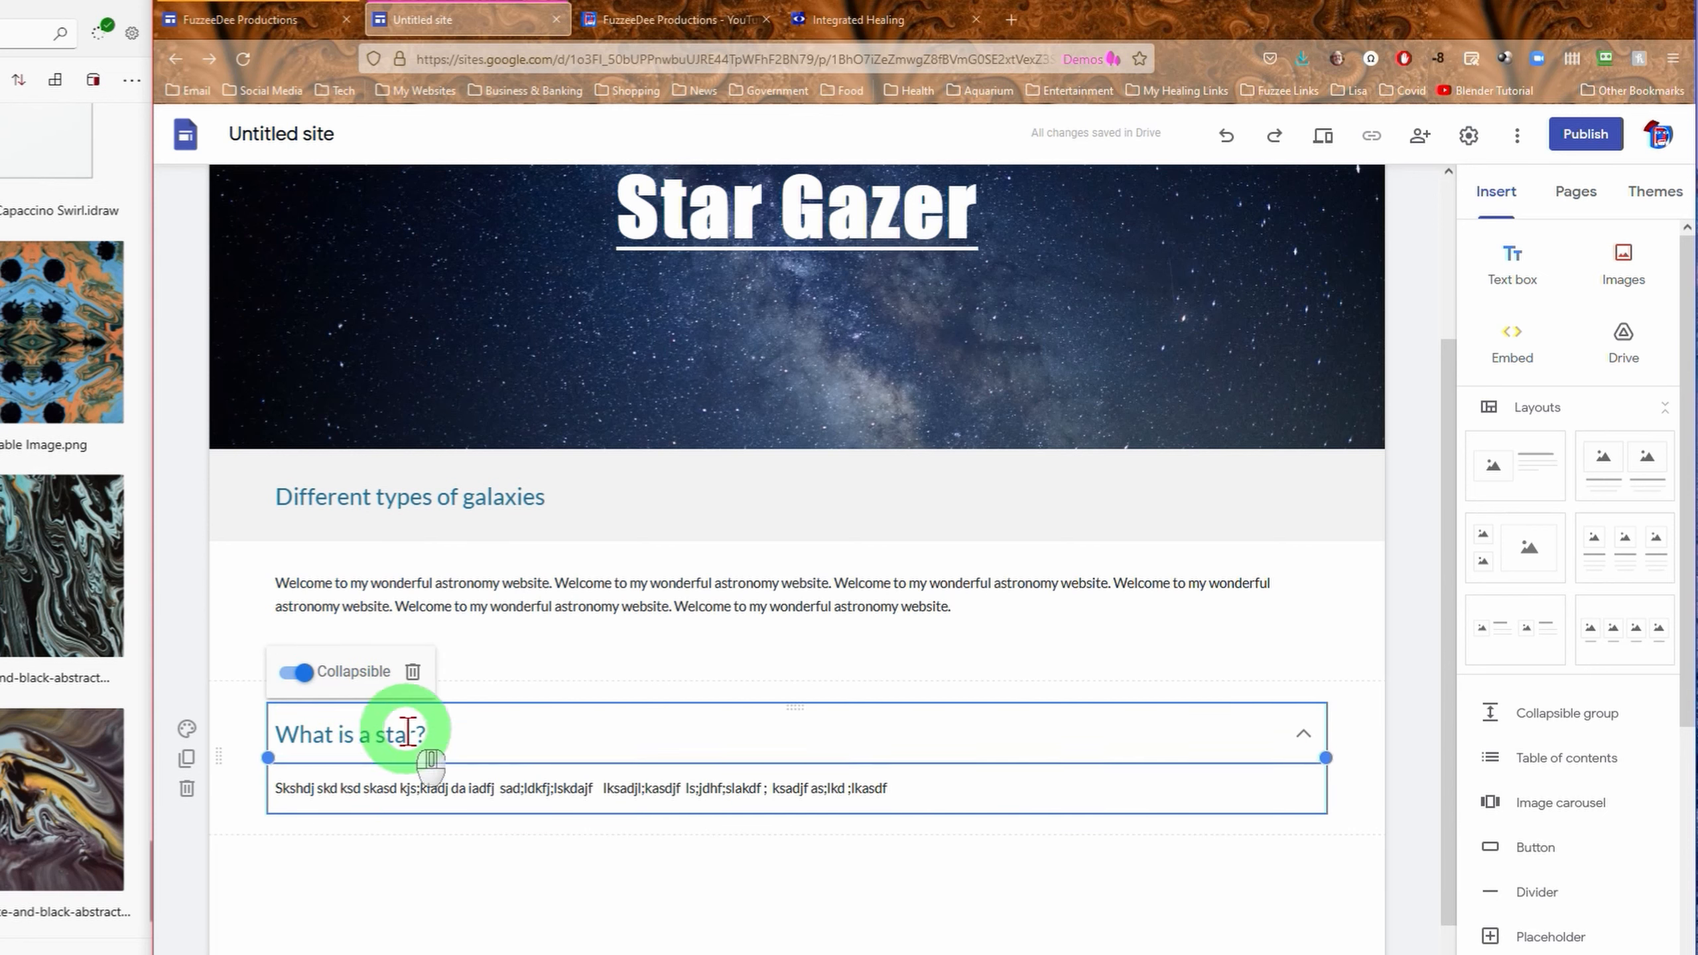
left_click(301, 672)
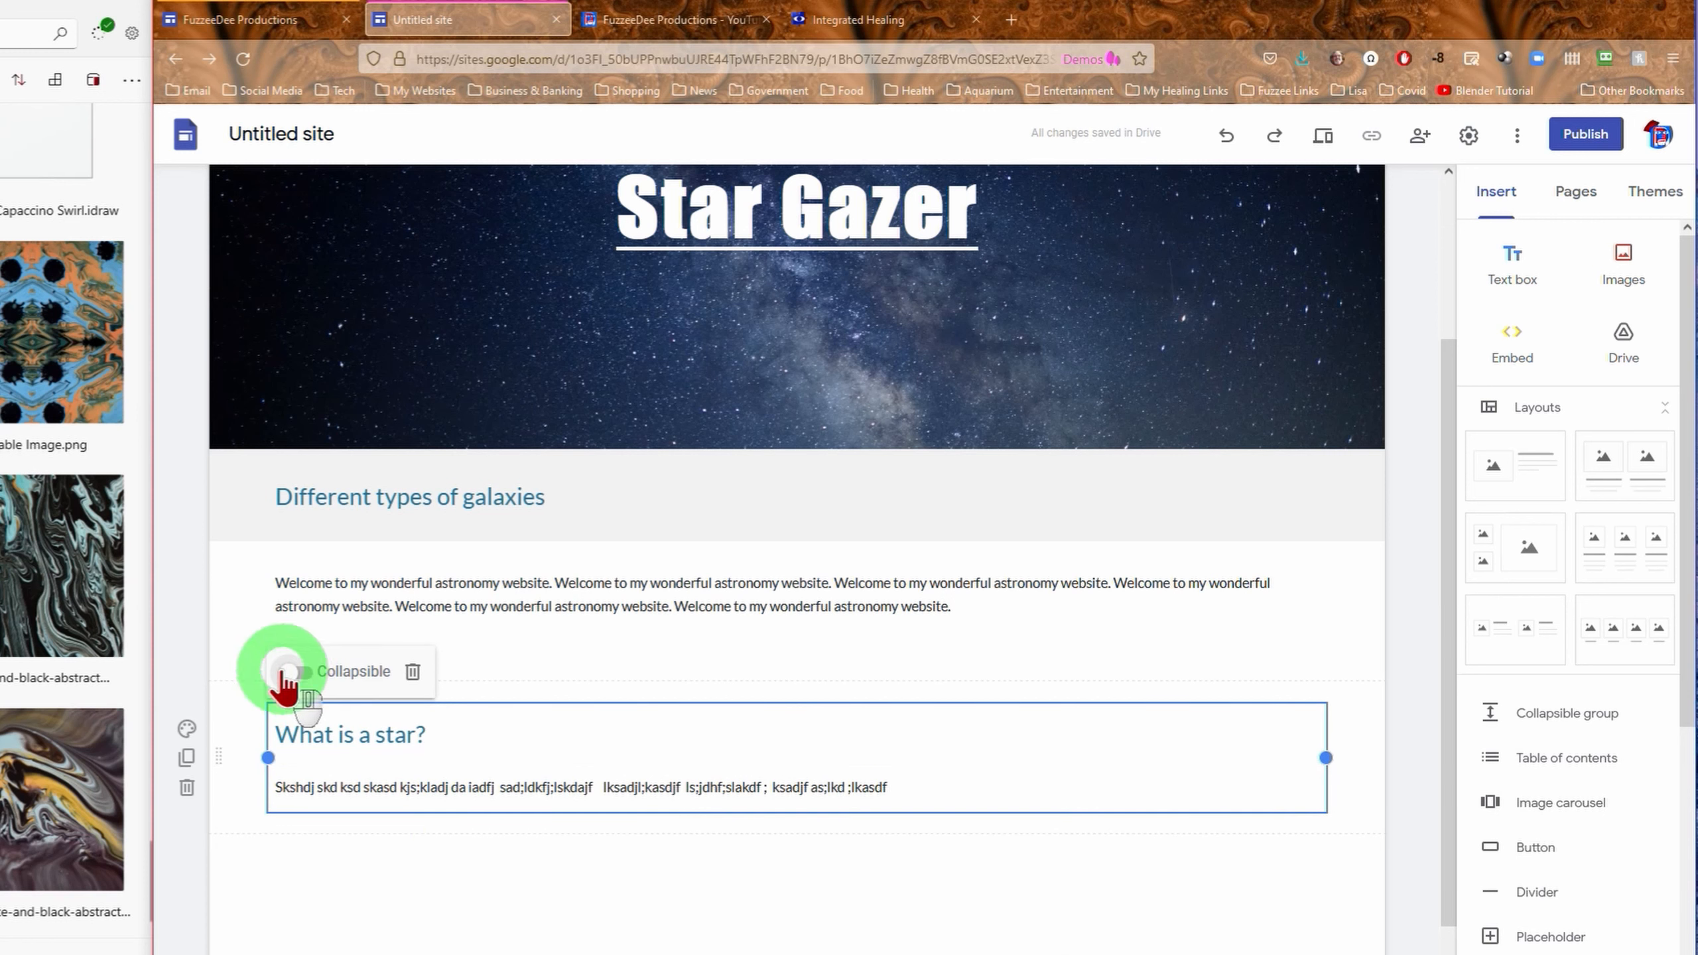
left_click(296, 672)
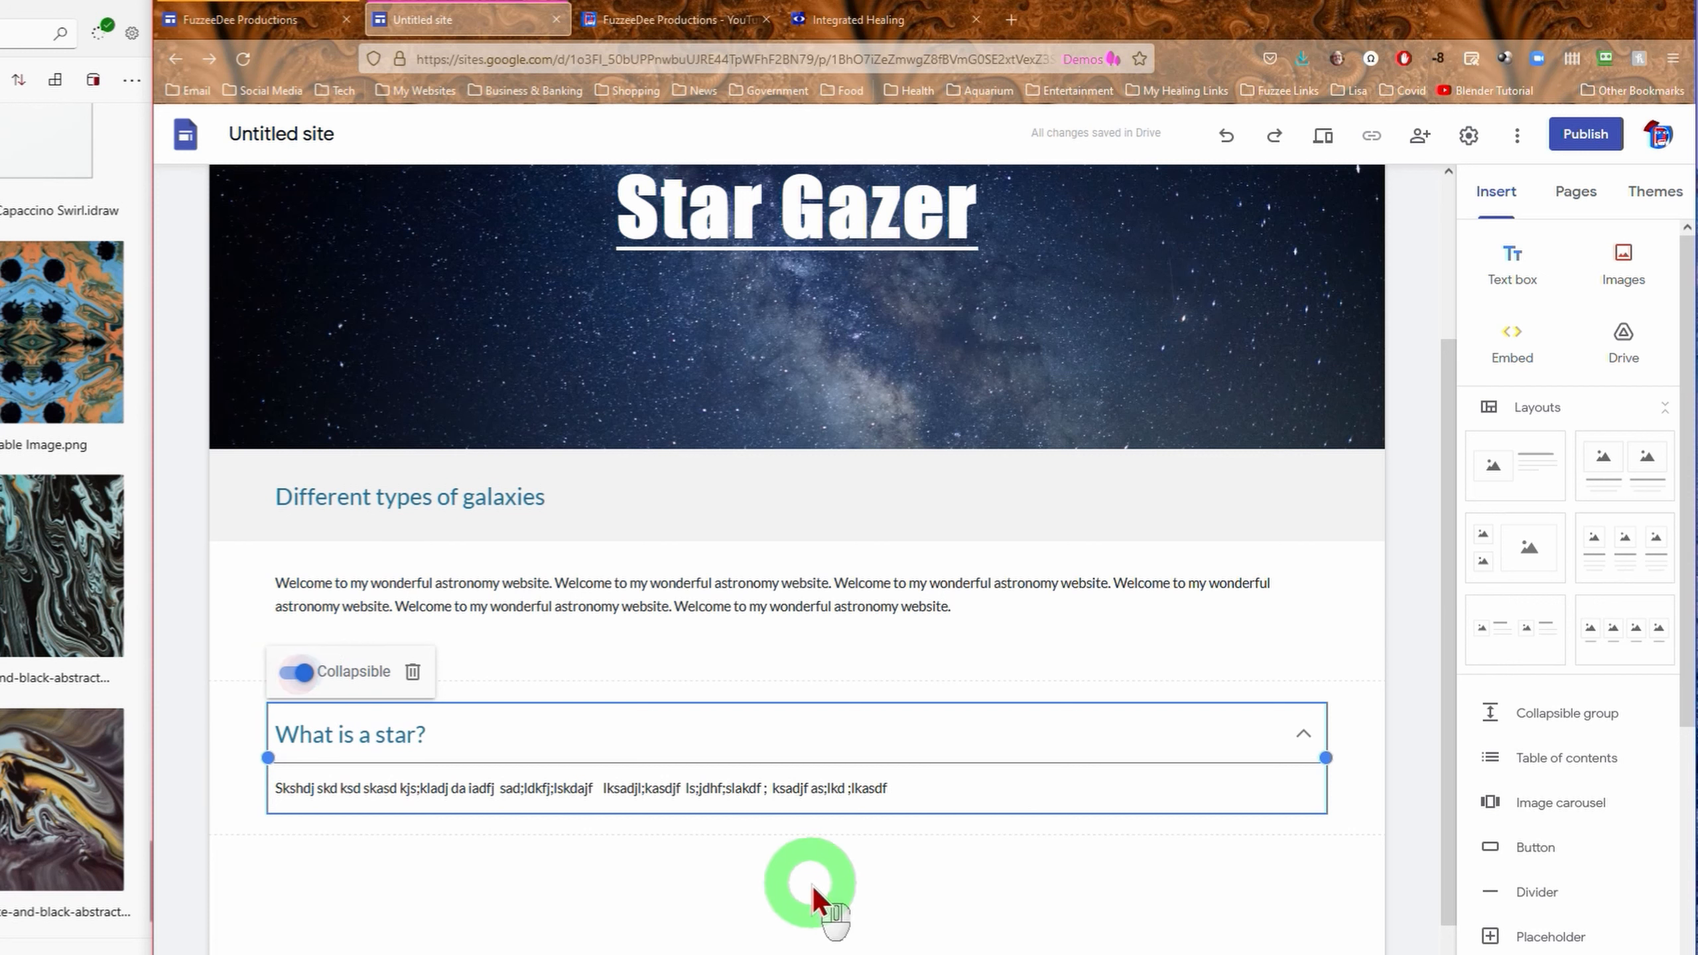
left_click(1037, 860)
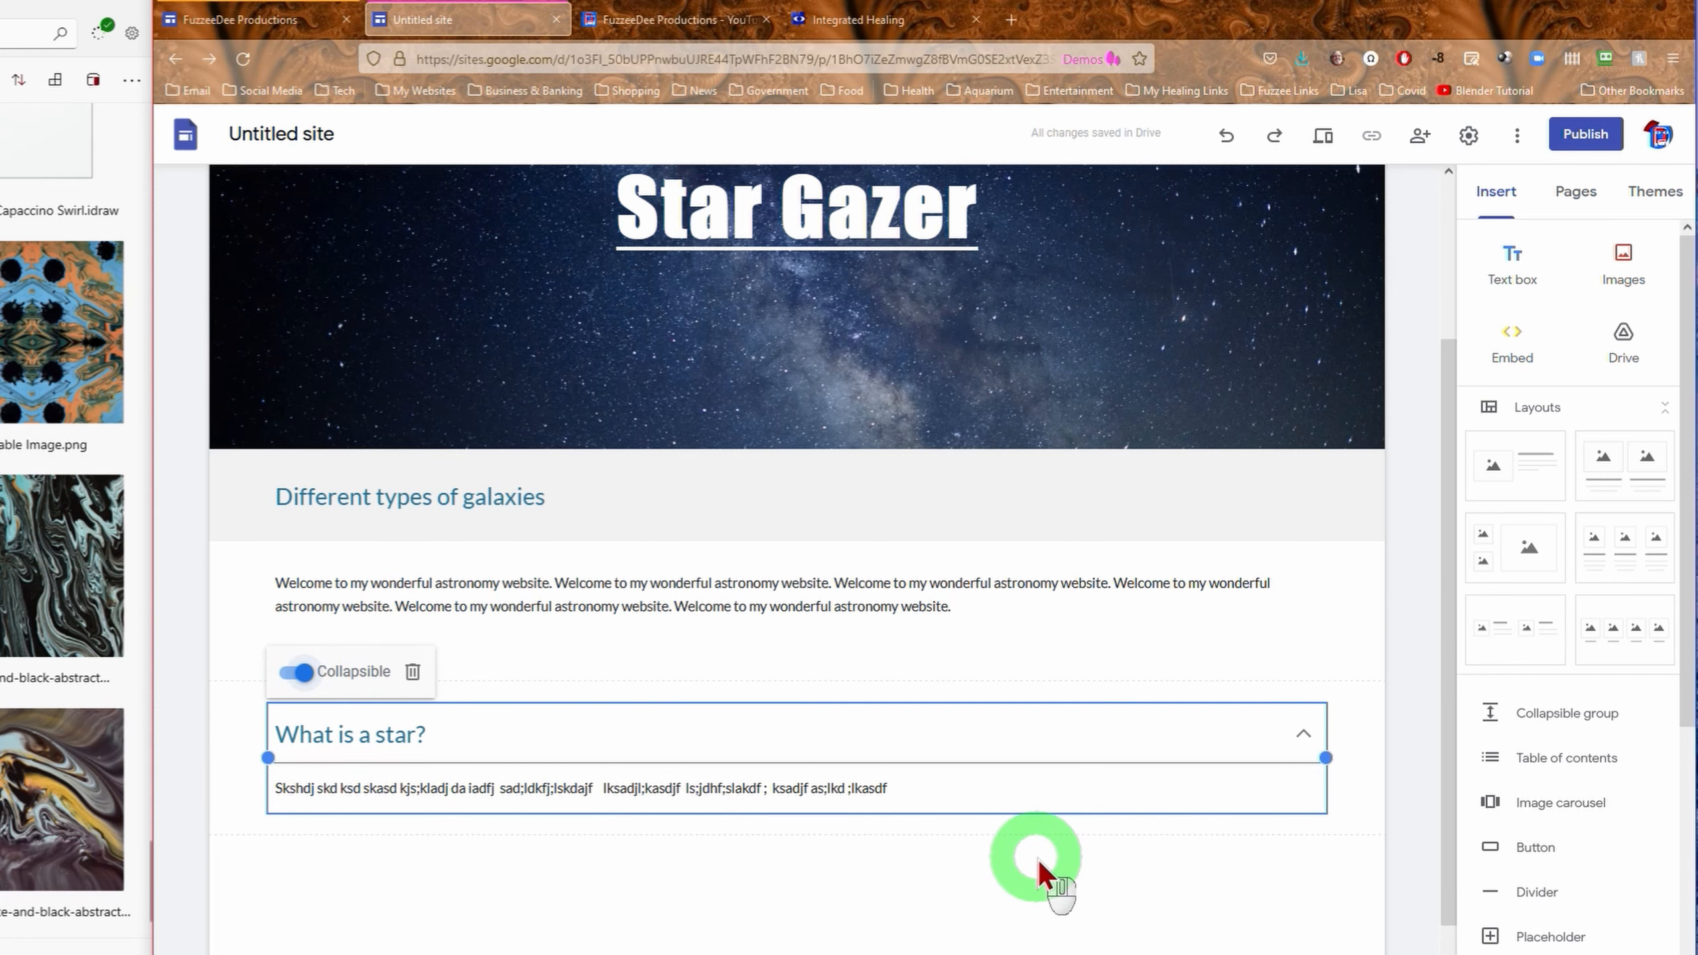
left_click(371, 845)
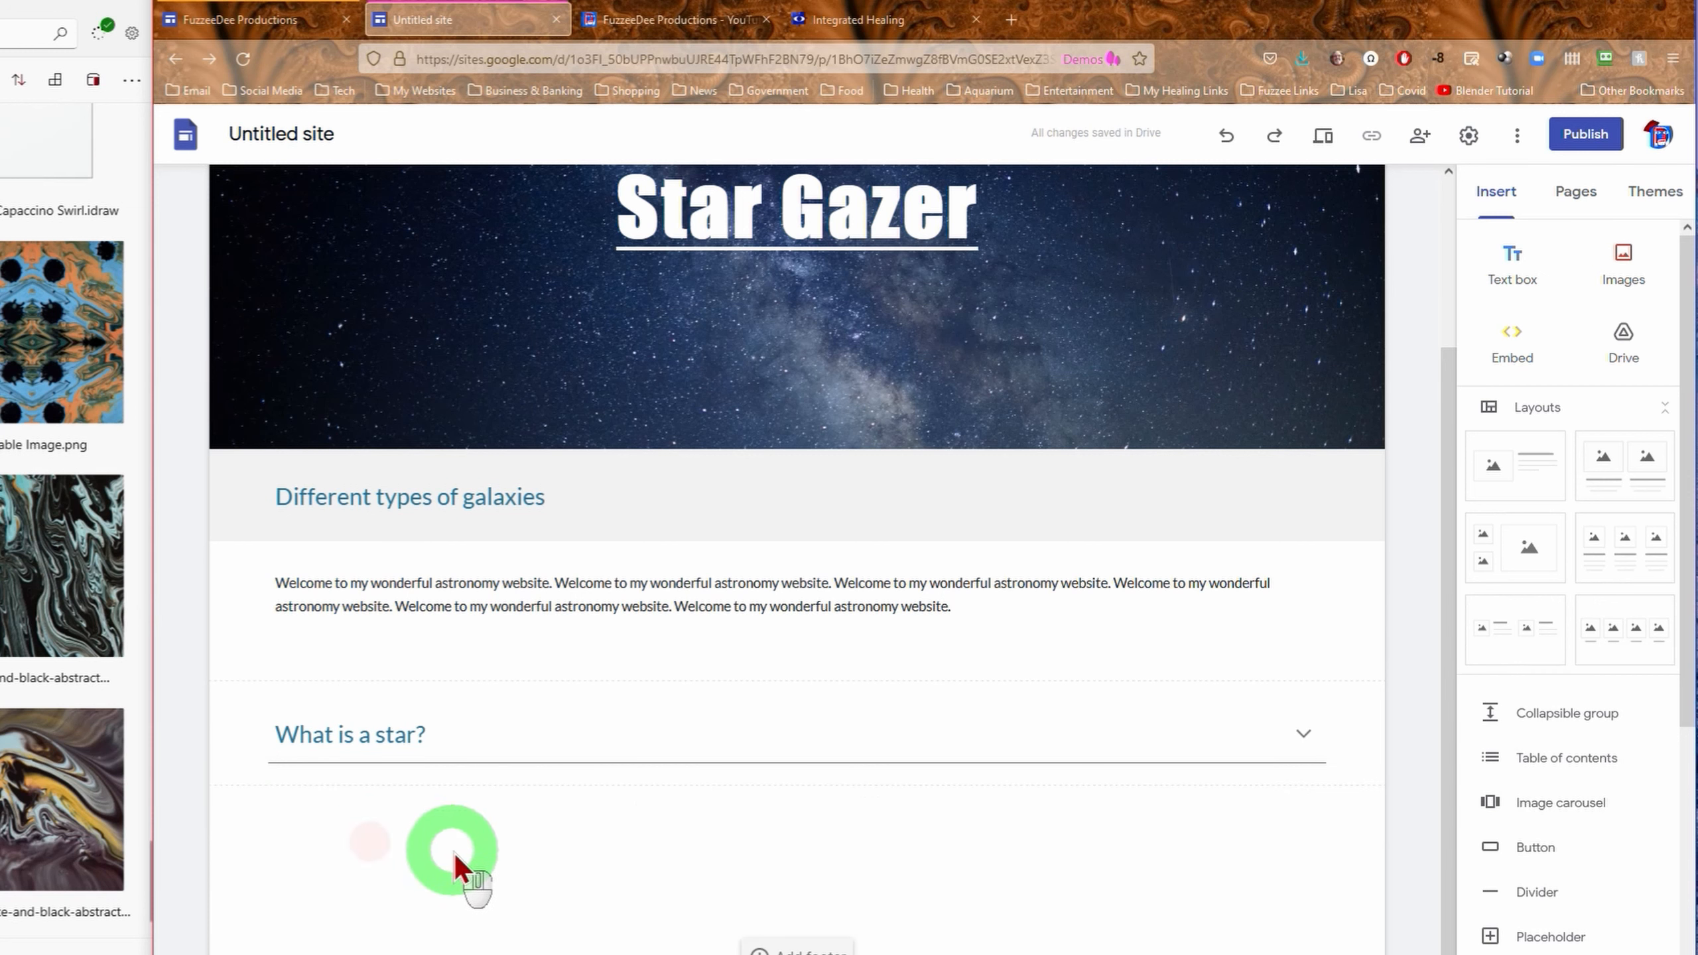
- Add a text box below the collapsible group with the text "Different types of stars"
double_click(723, 839)
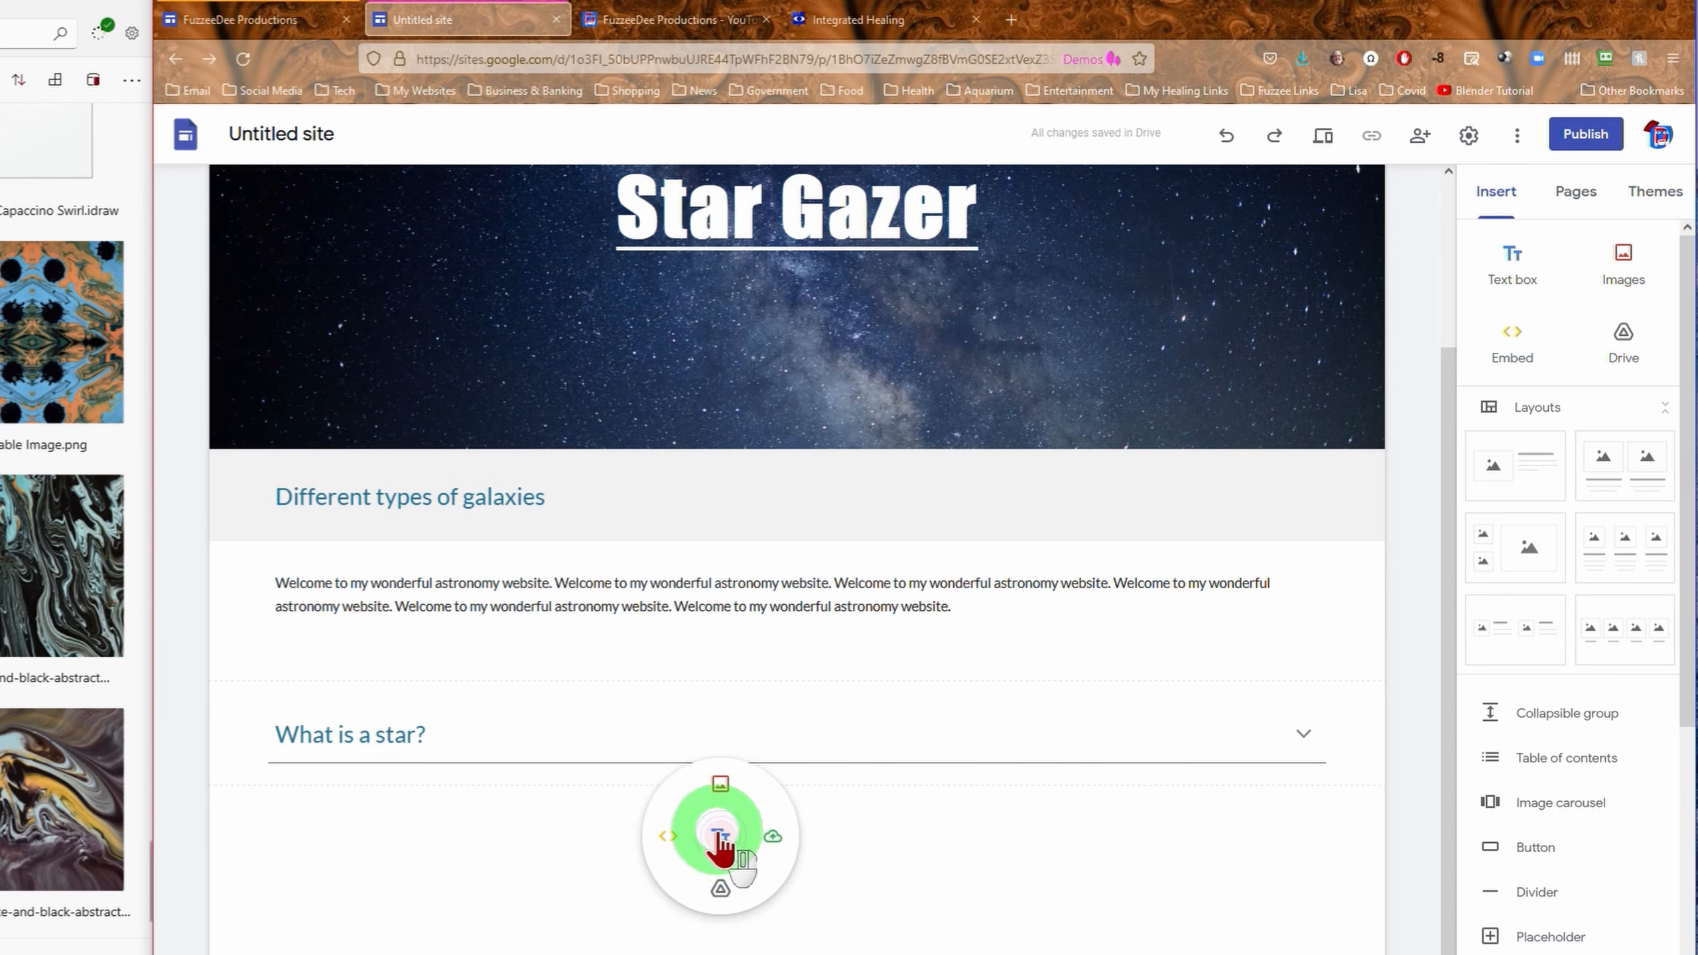
left_click(721, 836)
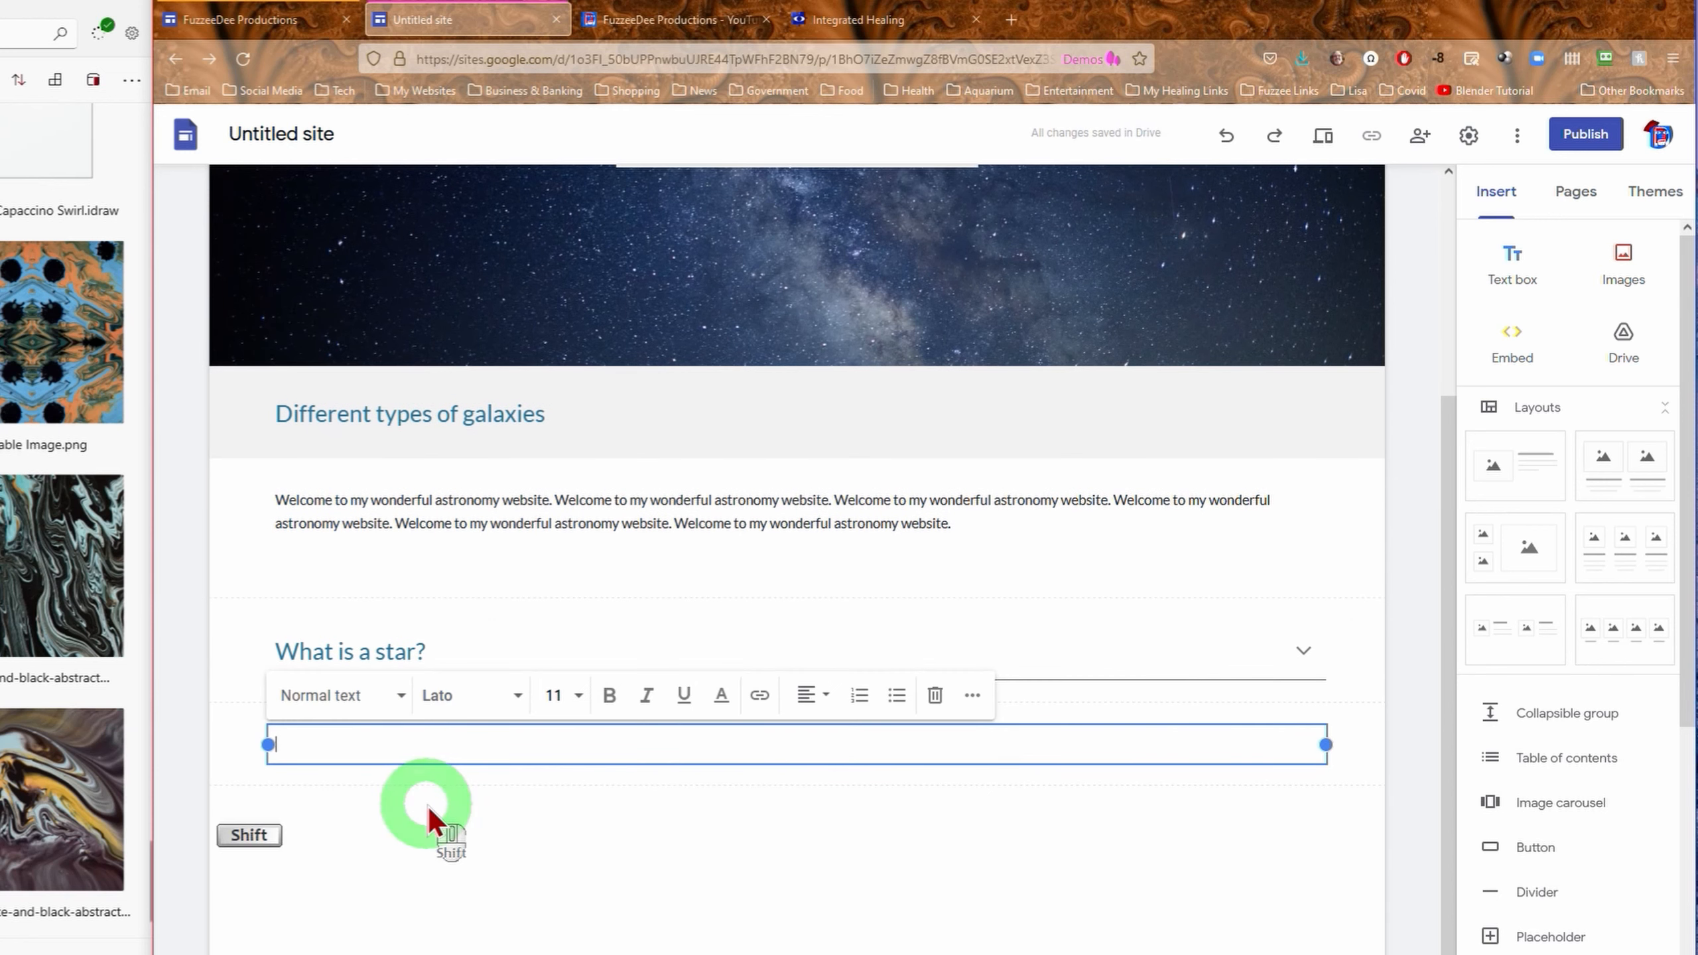
type("Different types of stars")
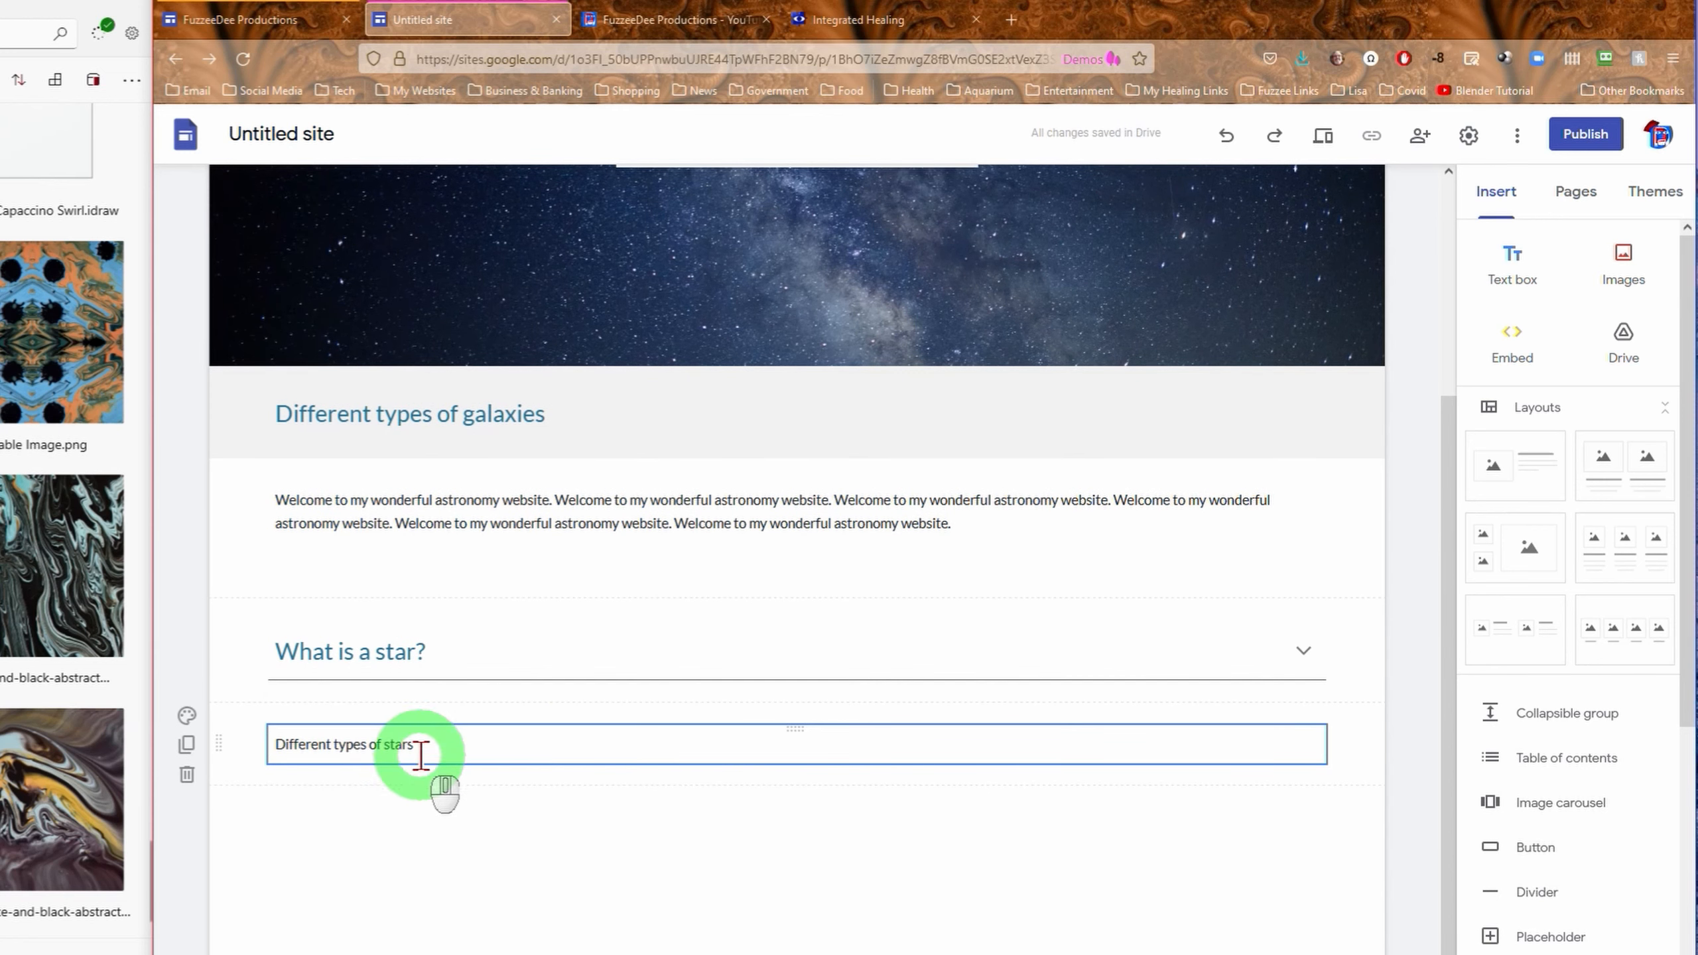
- Apply the Style 3 section colours to the "Different types of stars" section
left_click(187, 715)
left_click(313, 828)
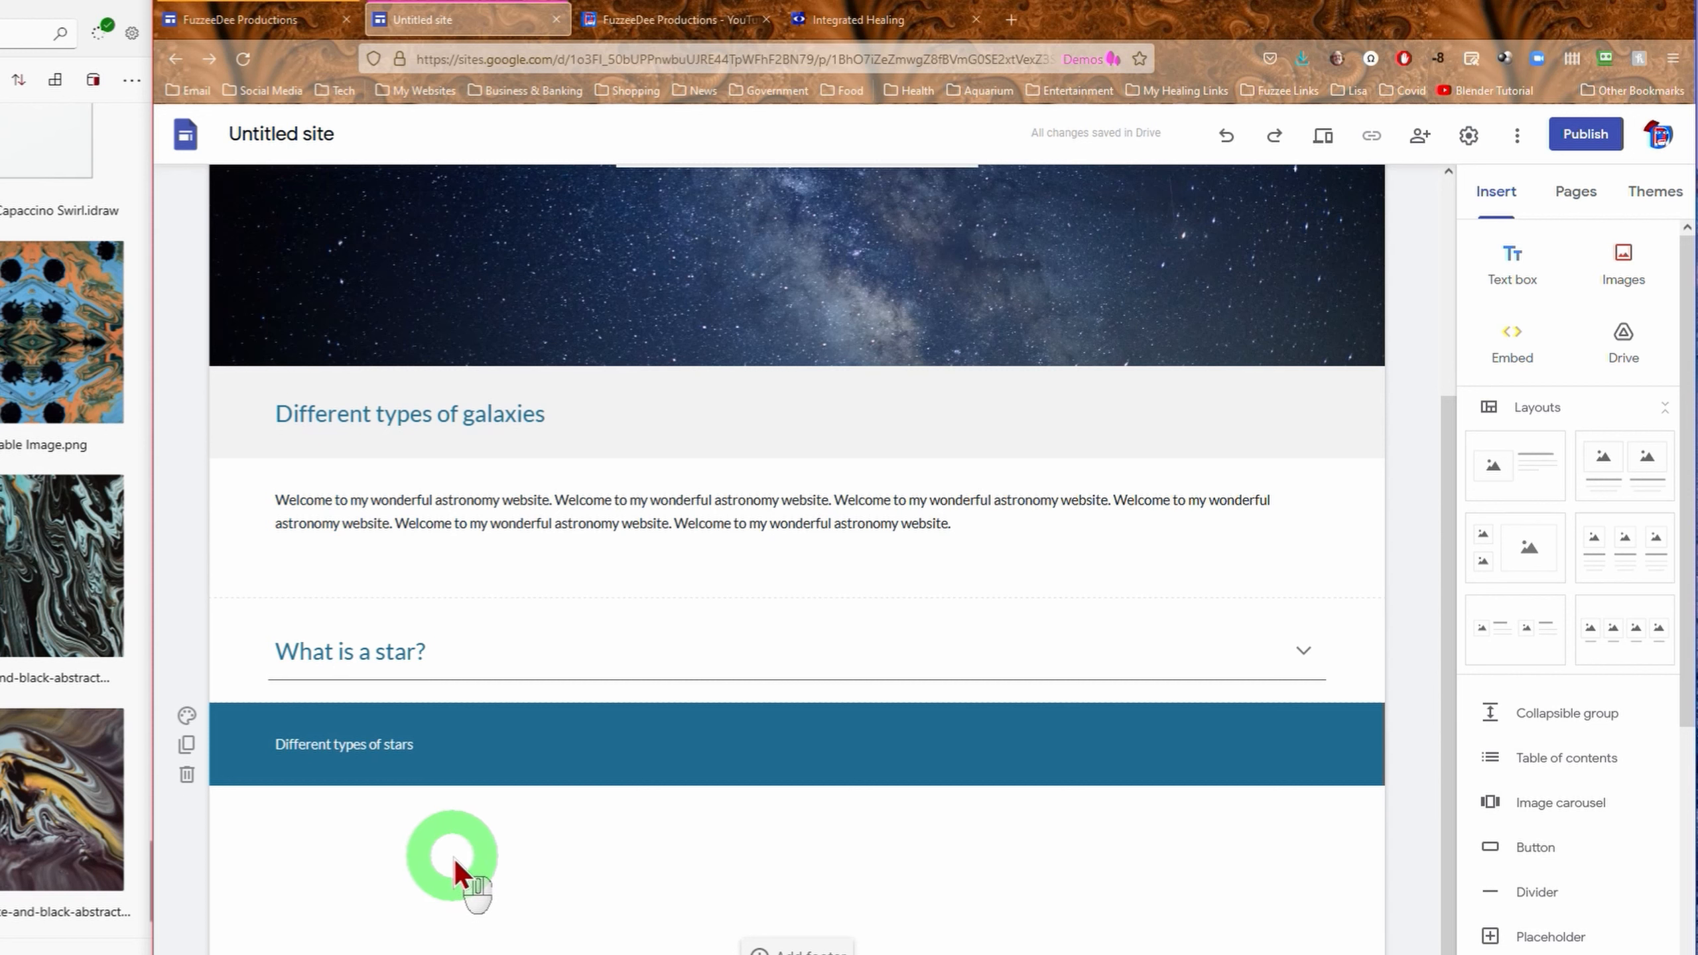
left_click(512, 742)
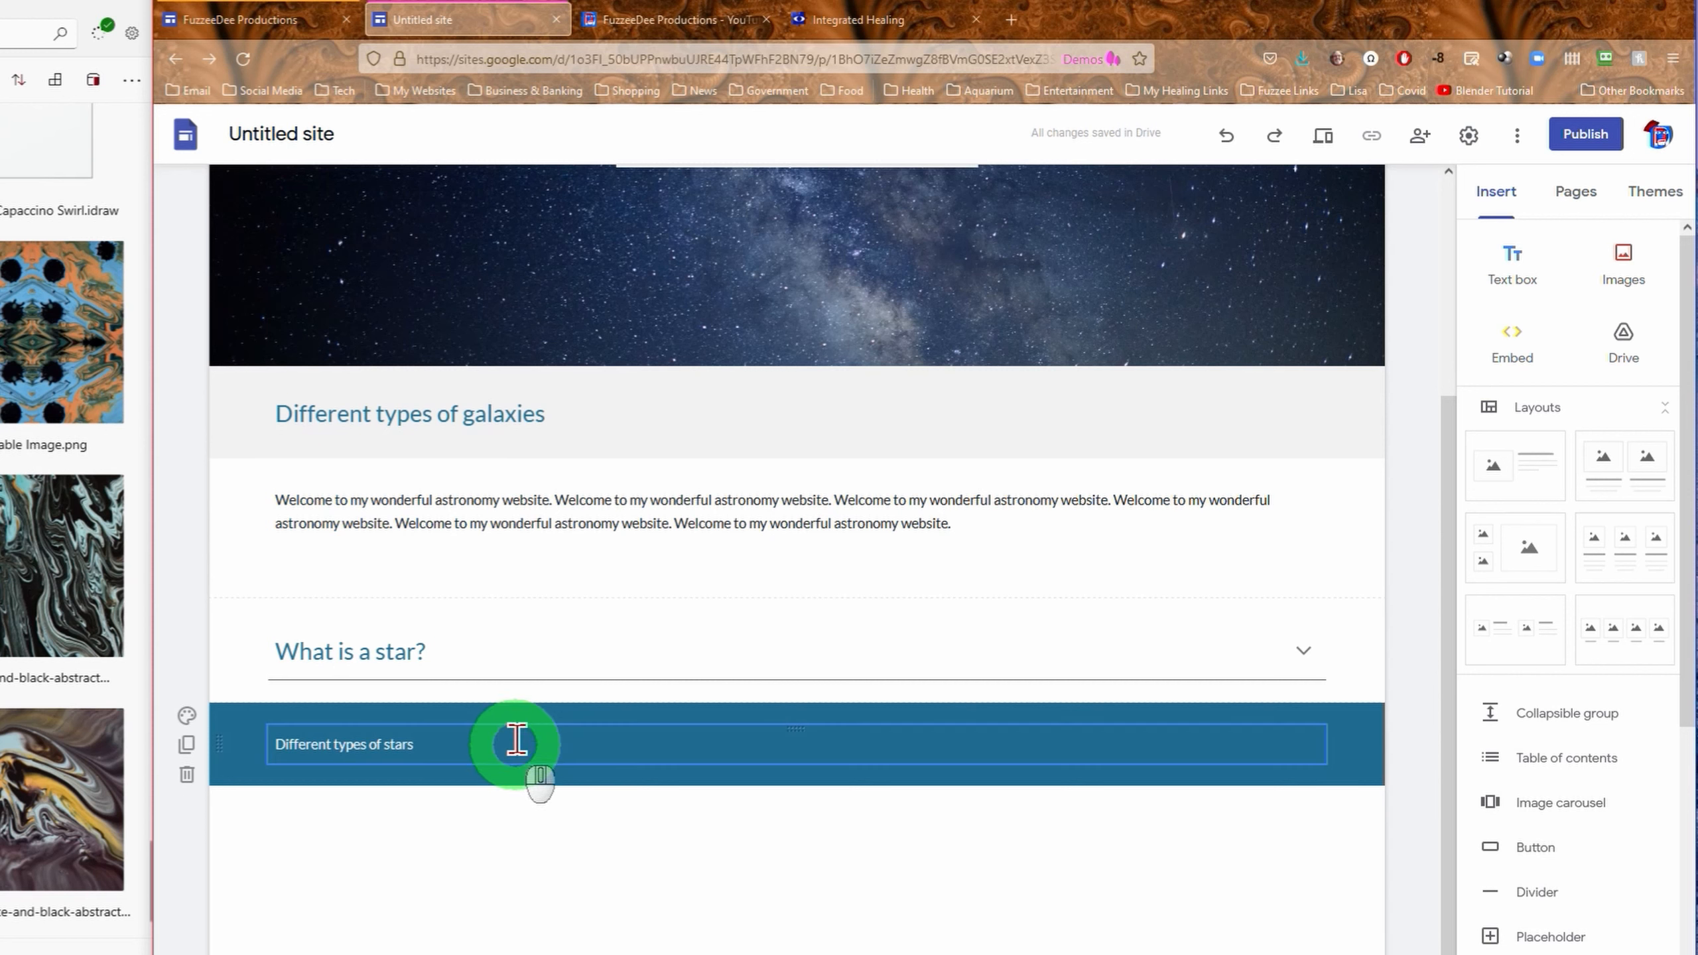
- Apply the Heading text style to "Different types of stars"
left_click(457, 744)
left_click(400, 699)
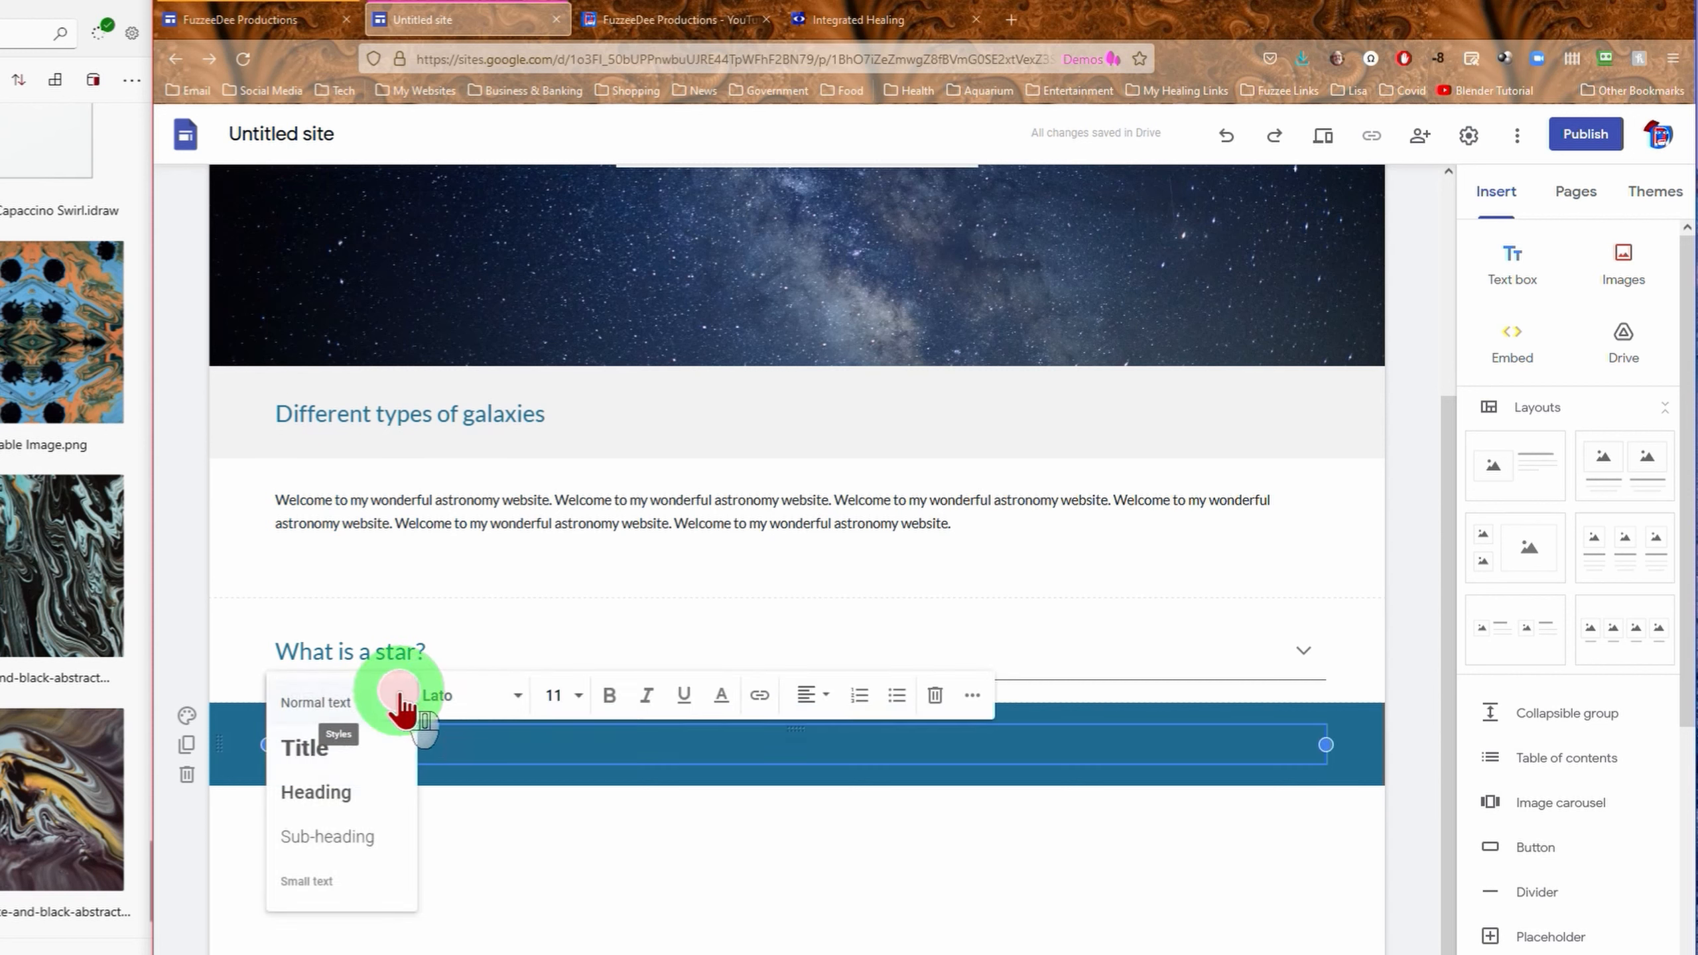
left_click(349, 801)
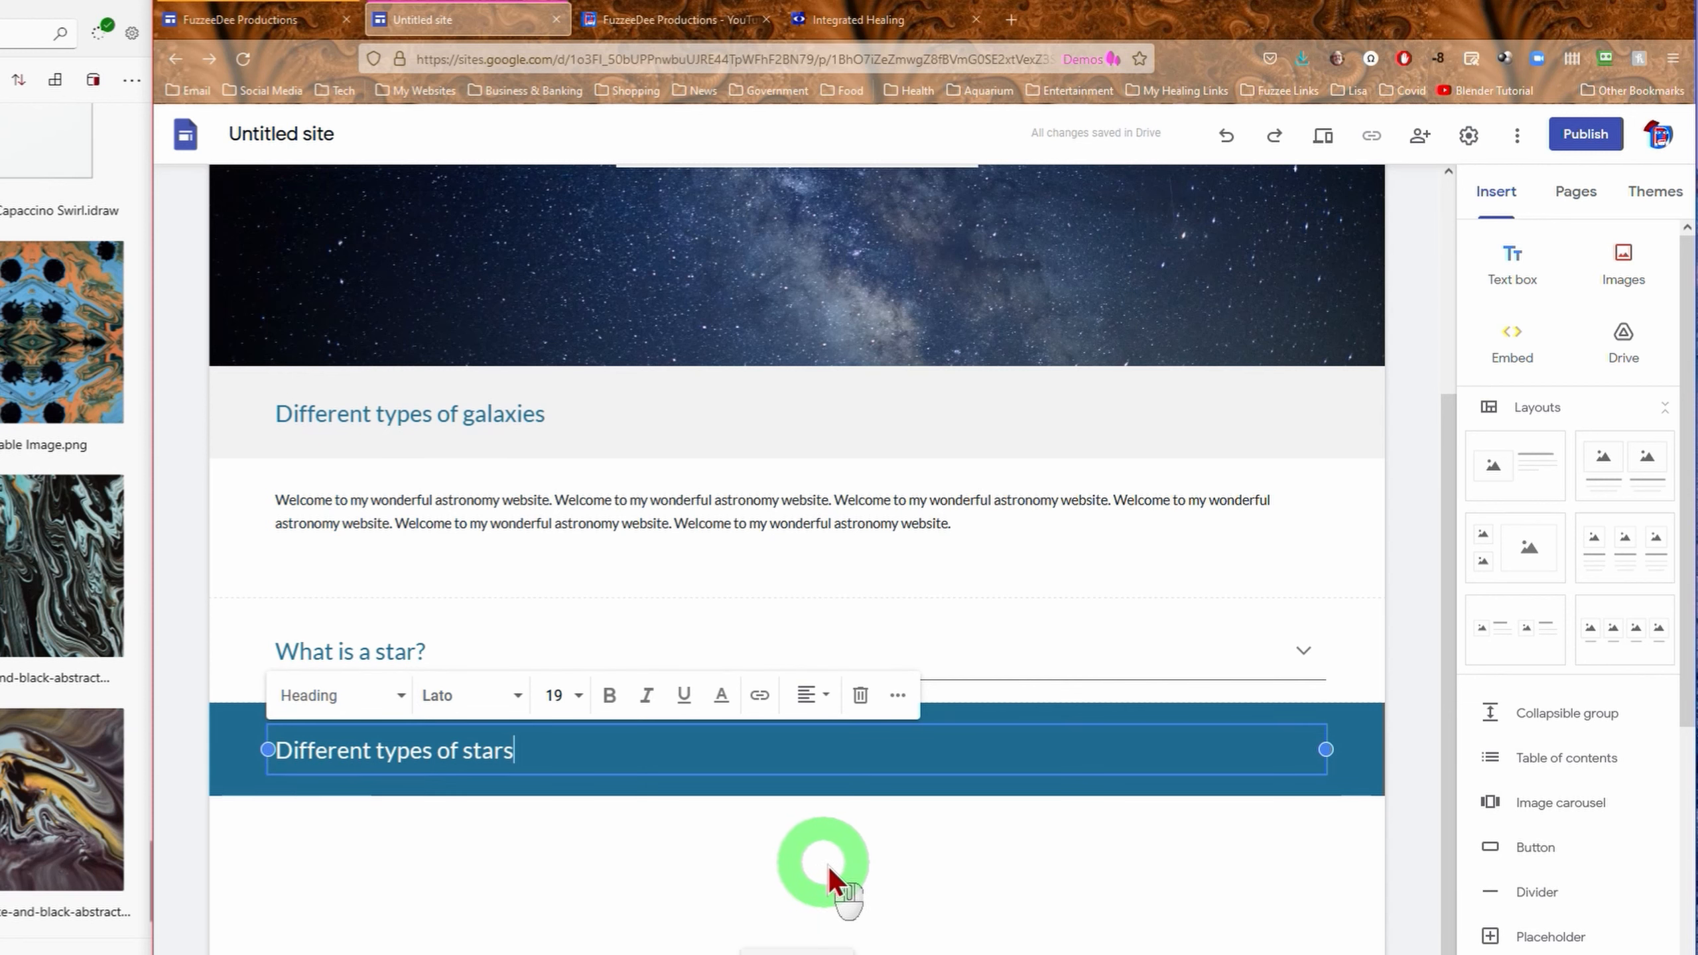
left_click(902, 865)
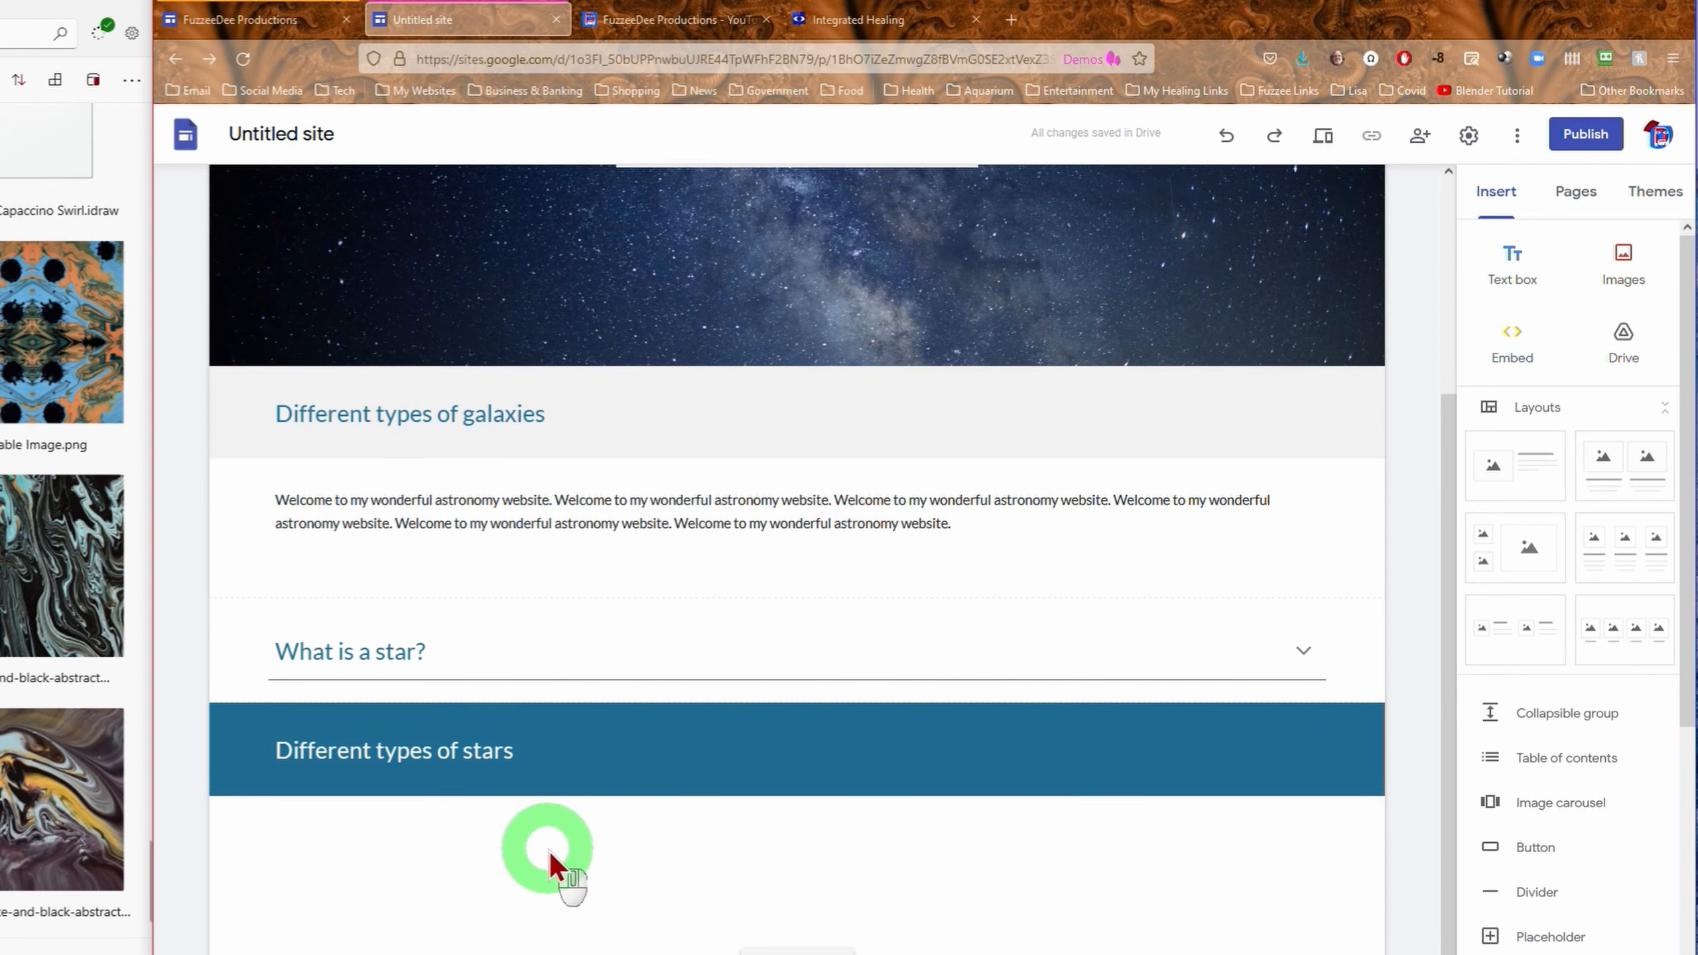
- Upload an abstract painting picture from the Photos > Stock folder into the empty area below "Different types of stars"
double_click(523, 854)
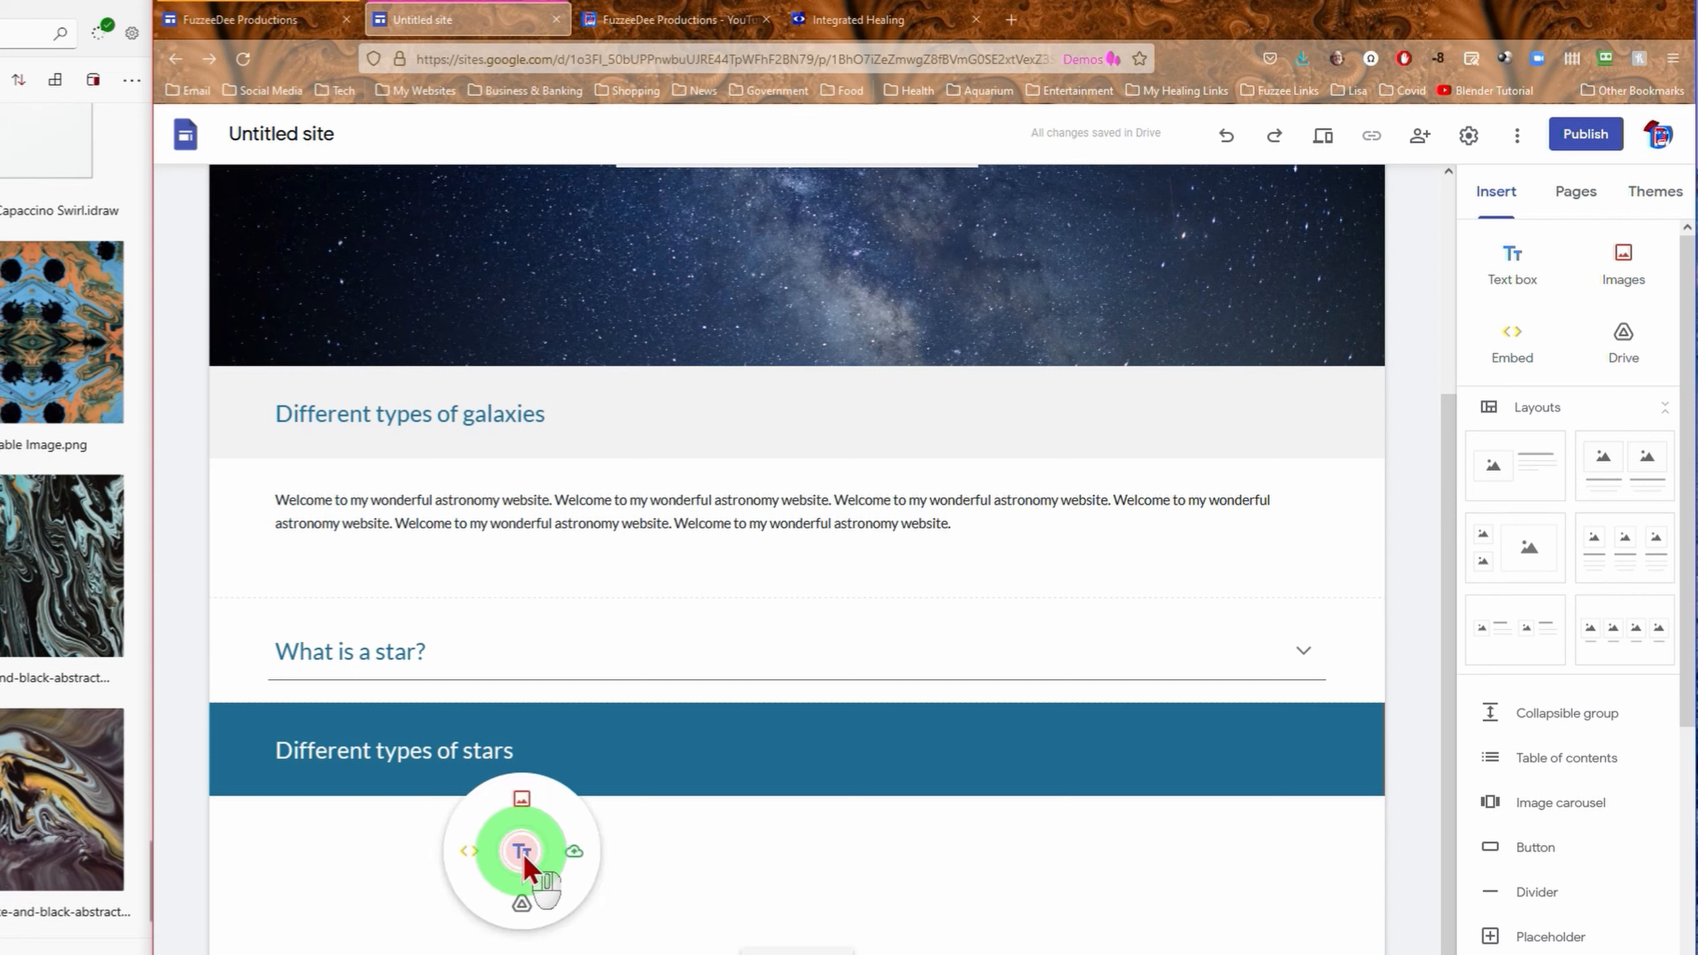
left_click(572, 851)
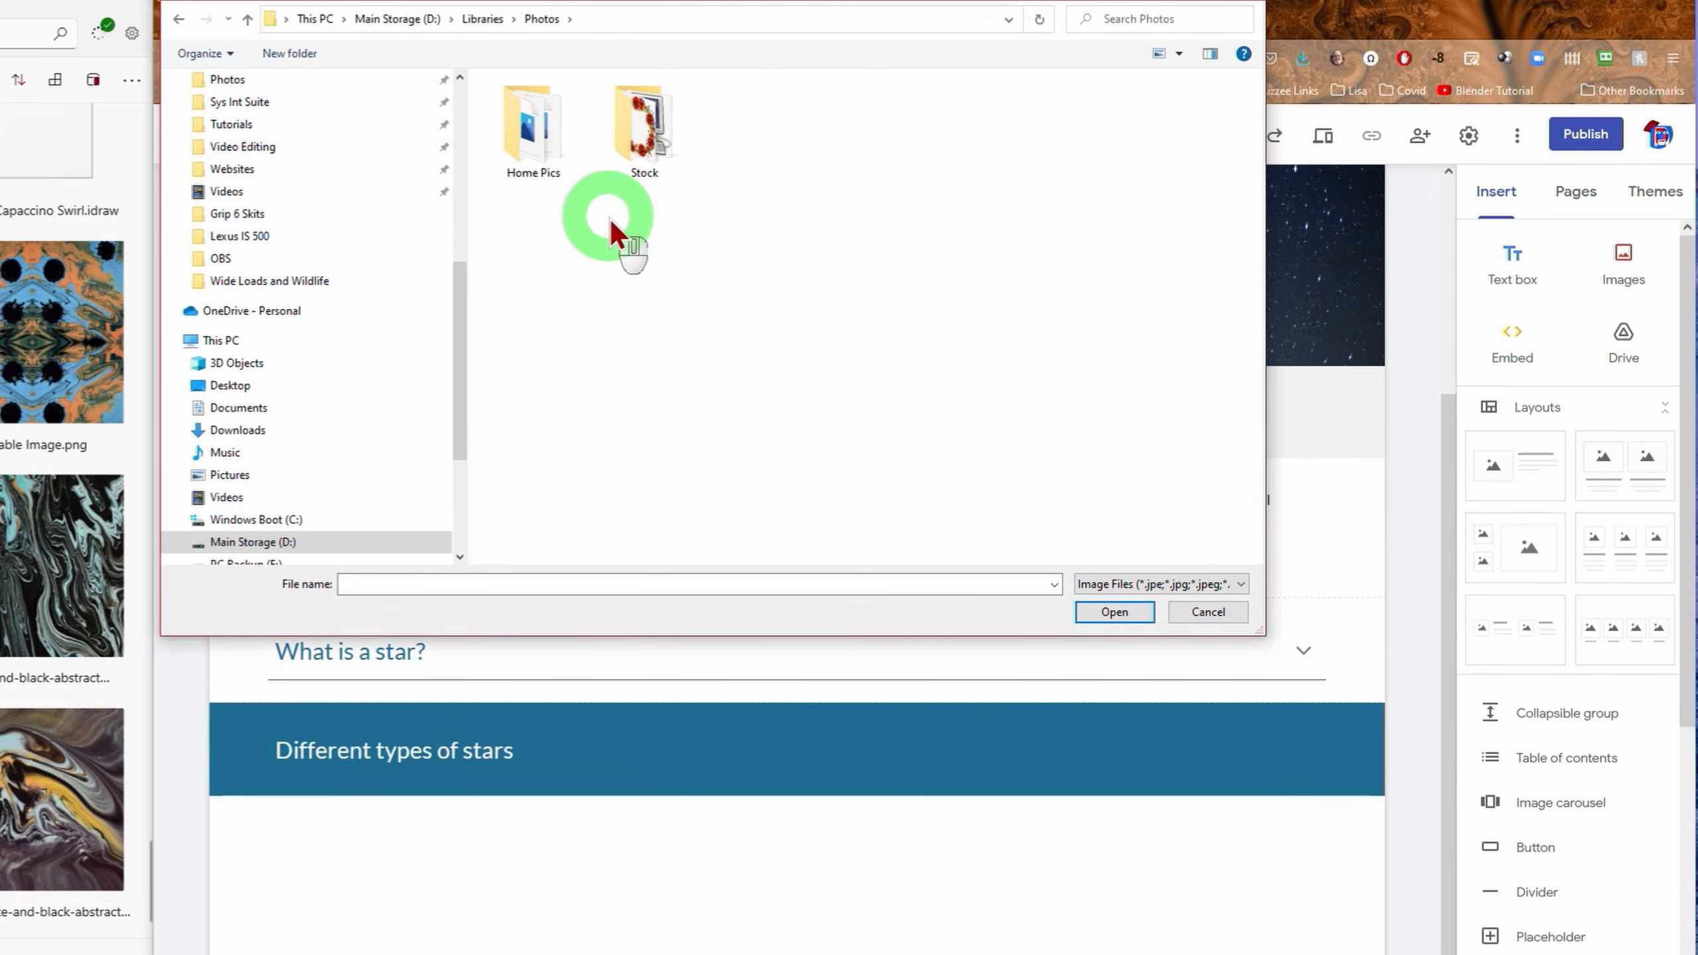
double_click(638, 138)
left_click(888, 428)
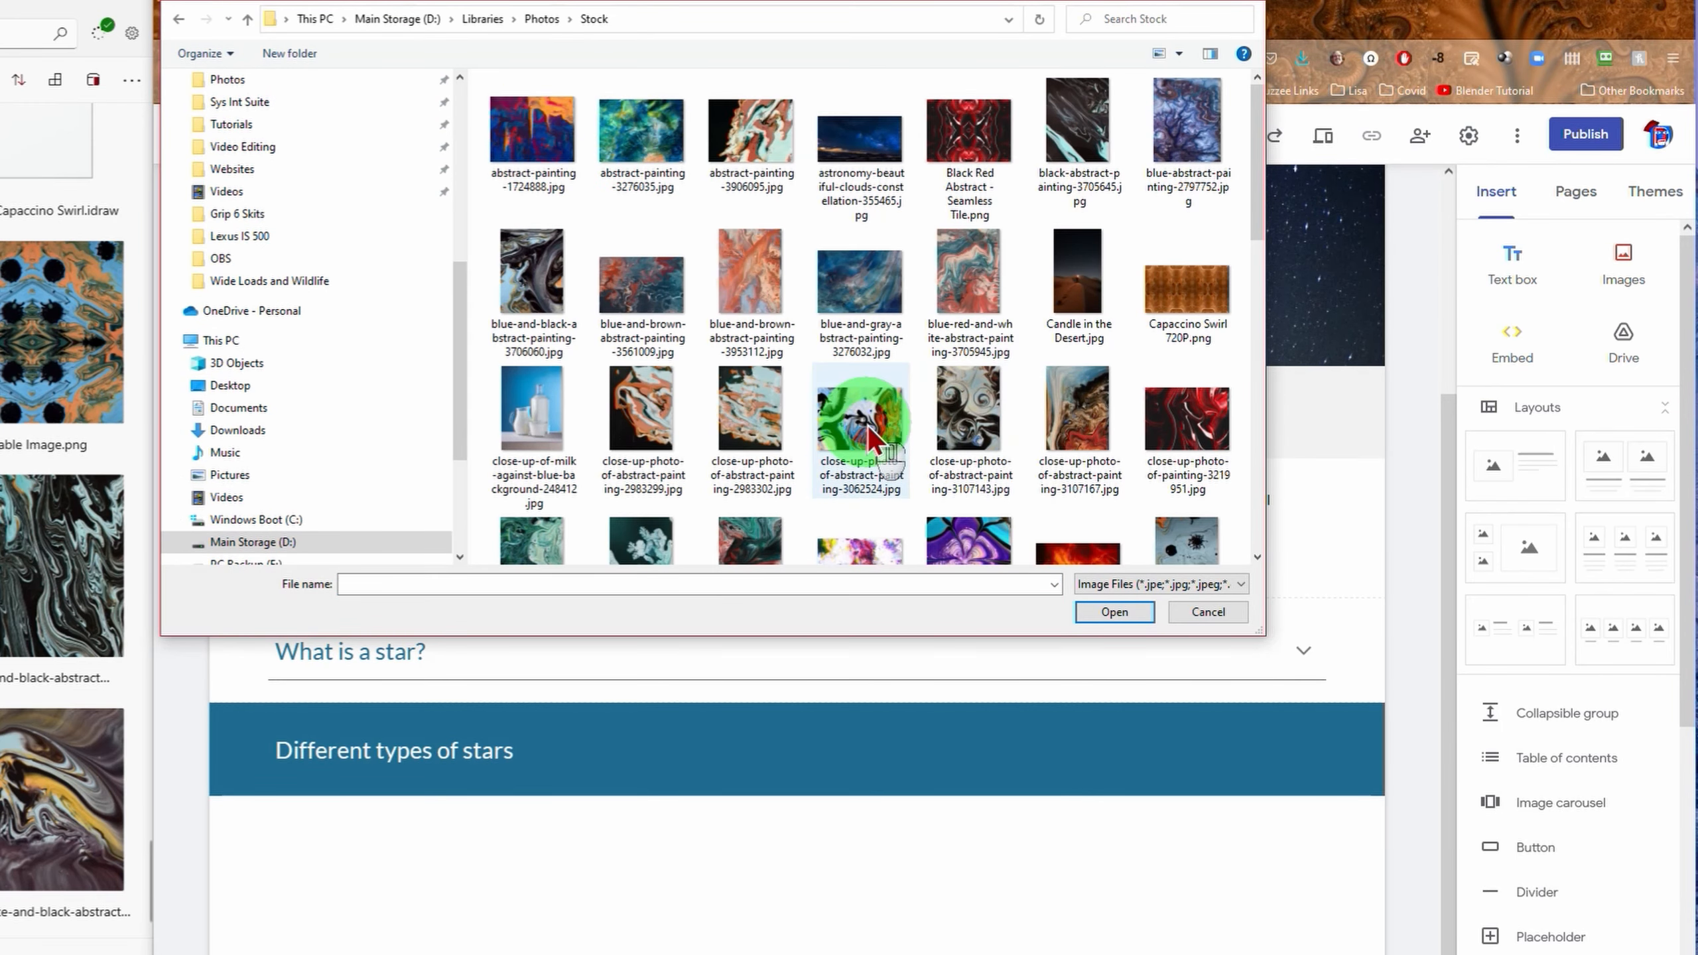
left_click(1113, 612)
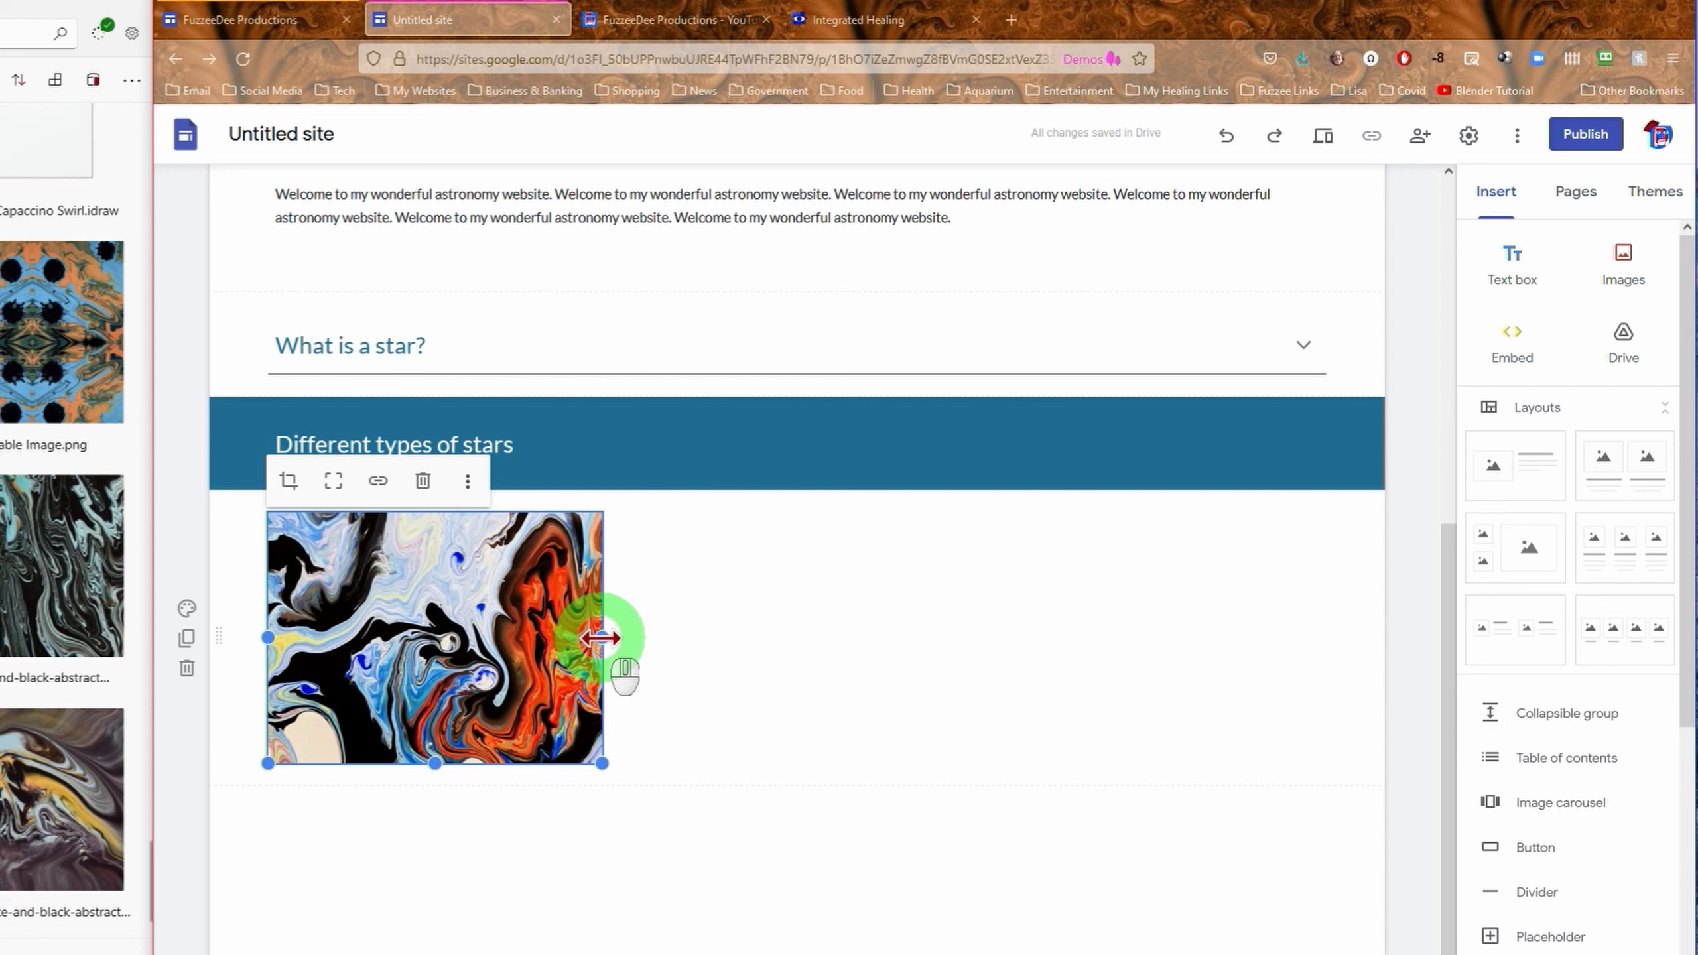
- Widen the abstract painting image to about half the content width and uncrop it to its full proportions
left_click_drag(599, 637, 780, 636)
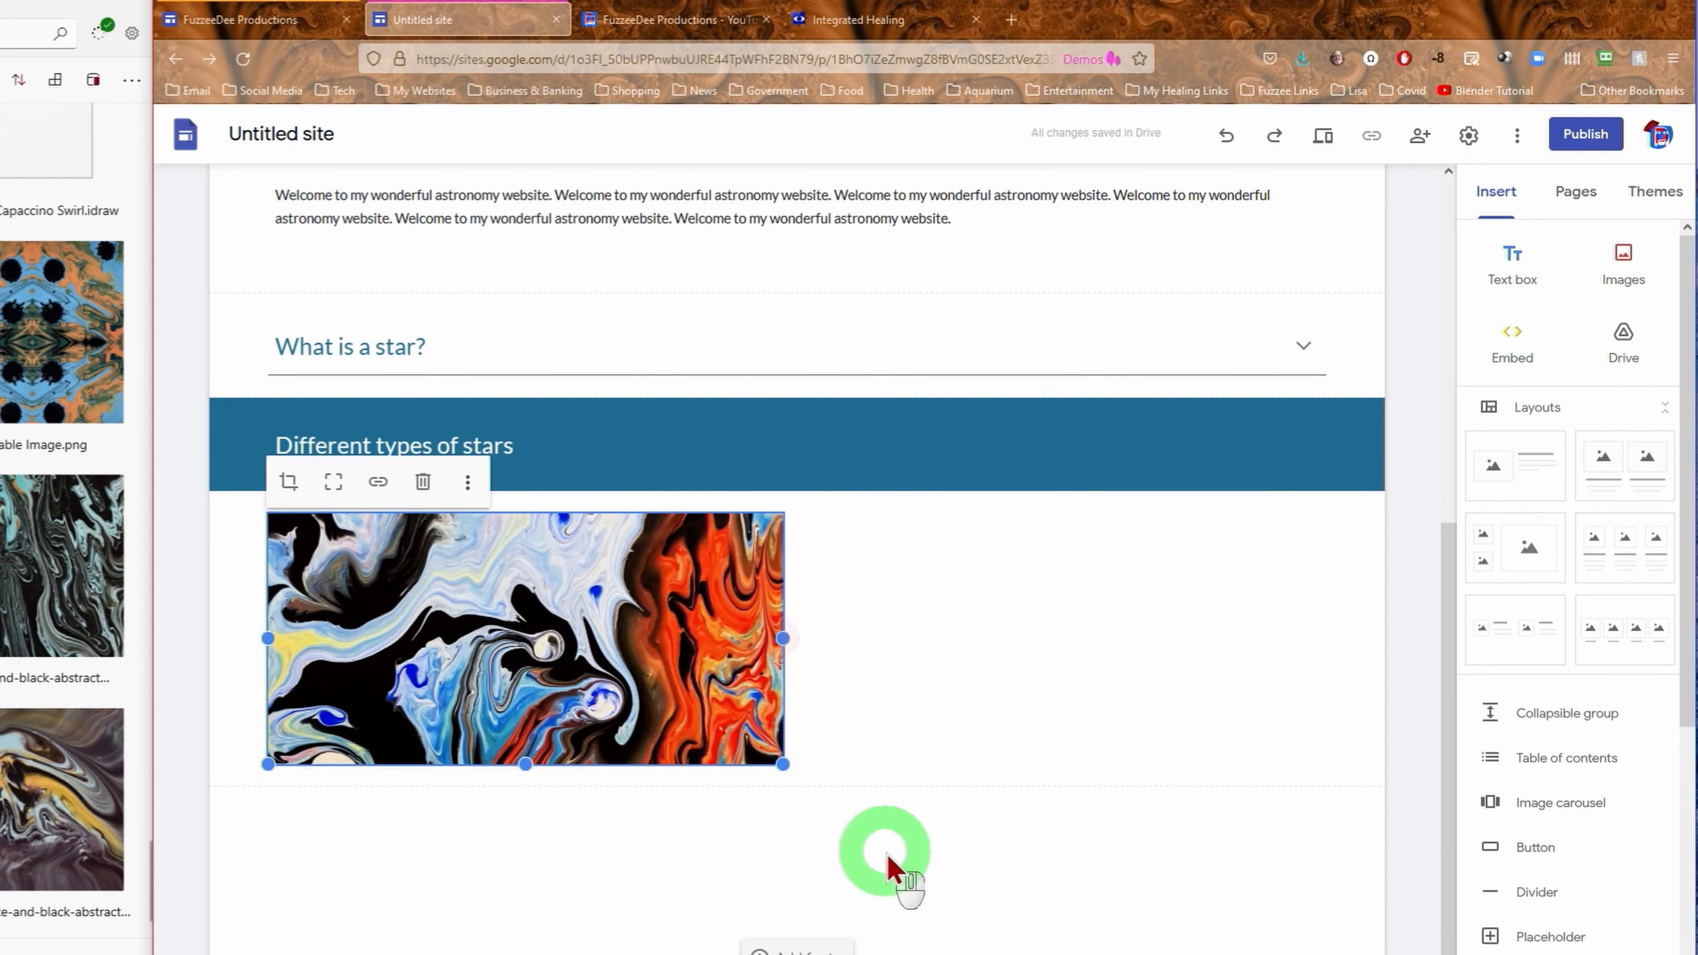
left_click_drag(528, 763, 514, 704)
scroll(786, 699, "down", 3)
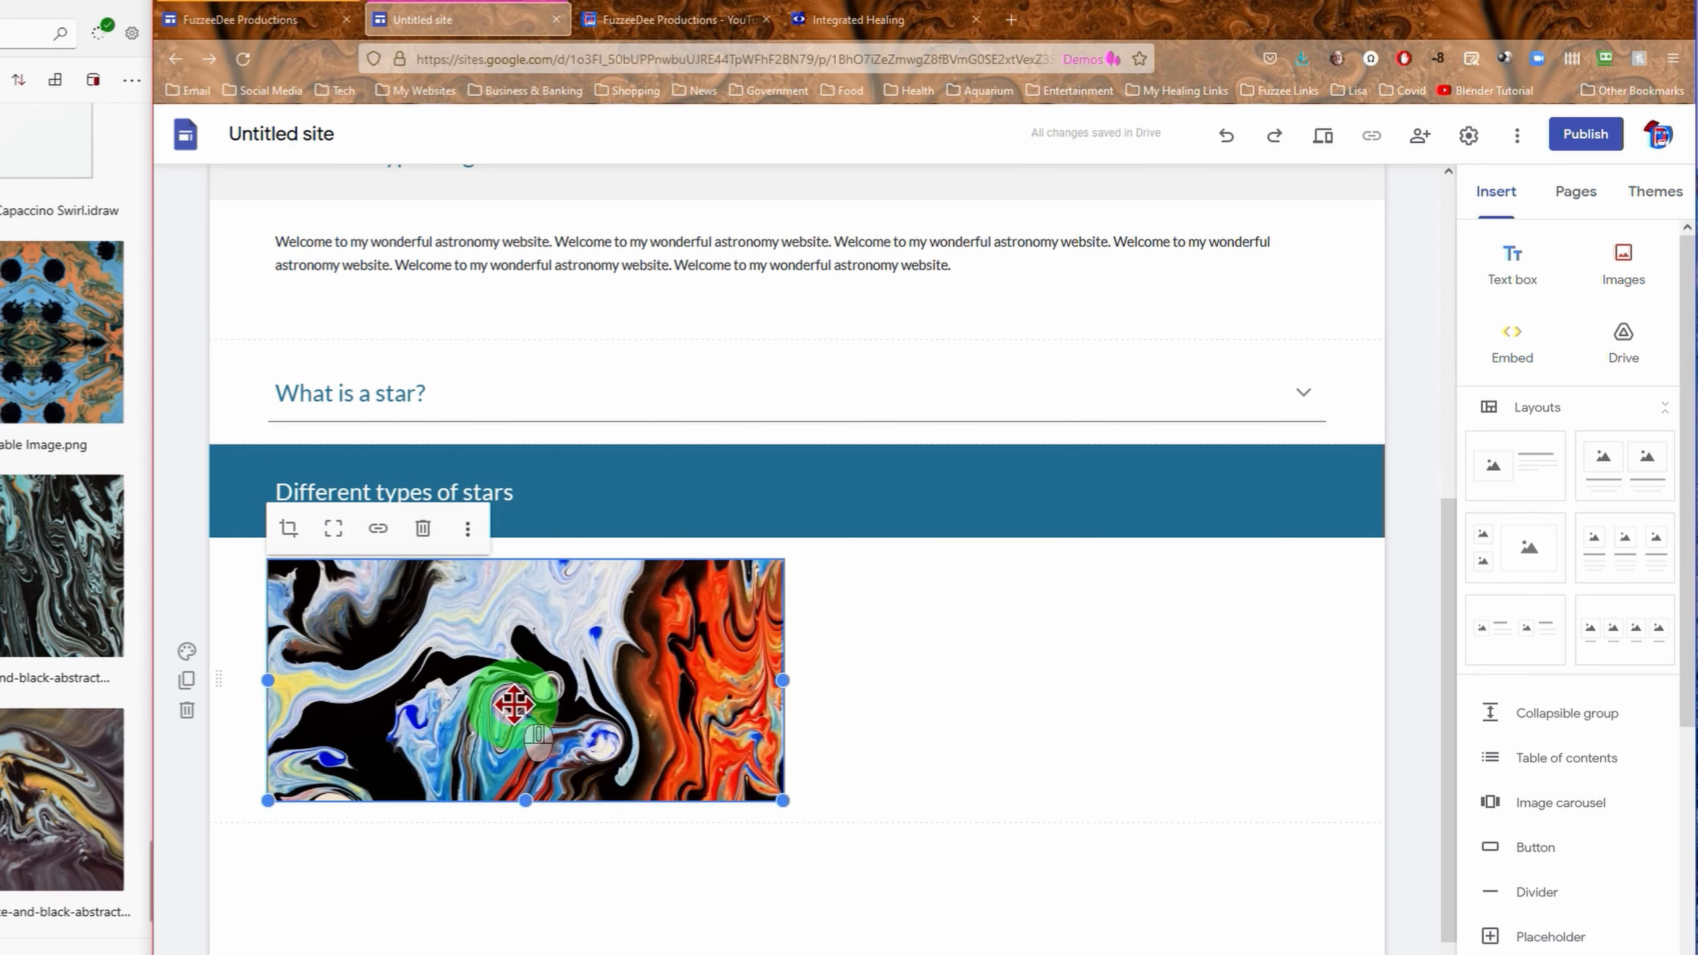
left_click(332, 536)
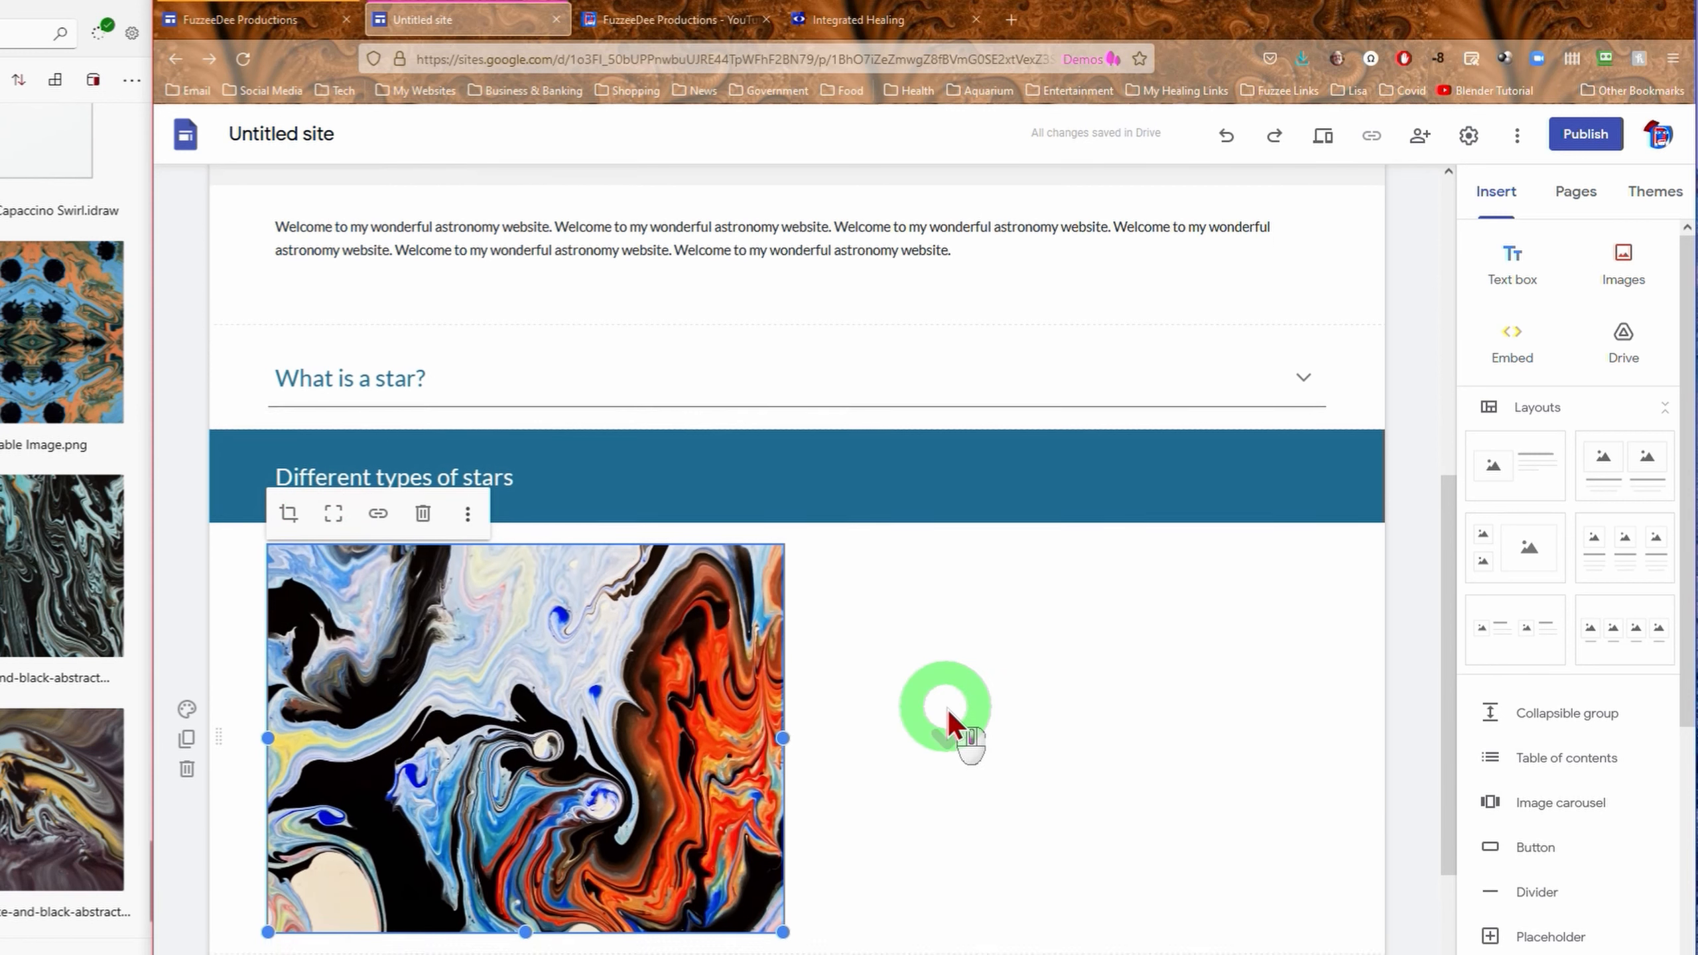
scroll(947, 711, "down", 2)
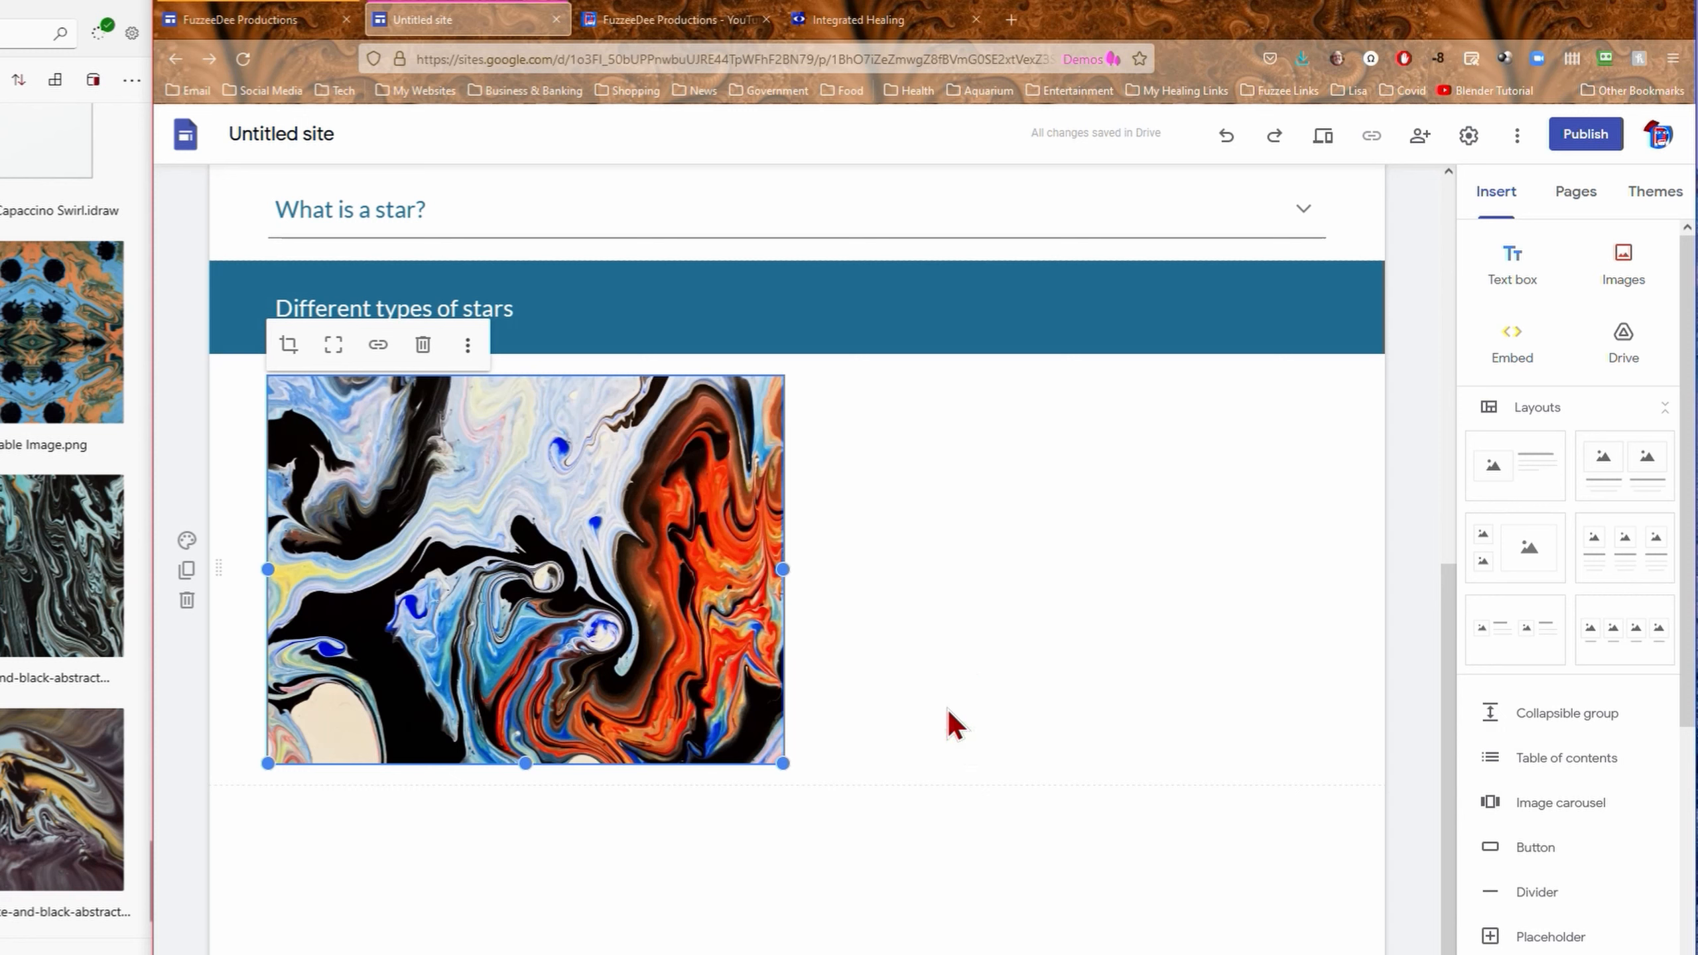
- Add the caption "My painting" to the abstract painting image and centre the caption text
left_click(425, 463)
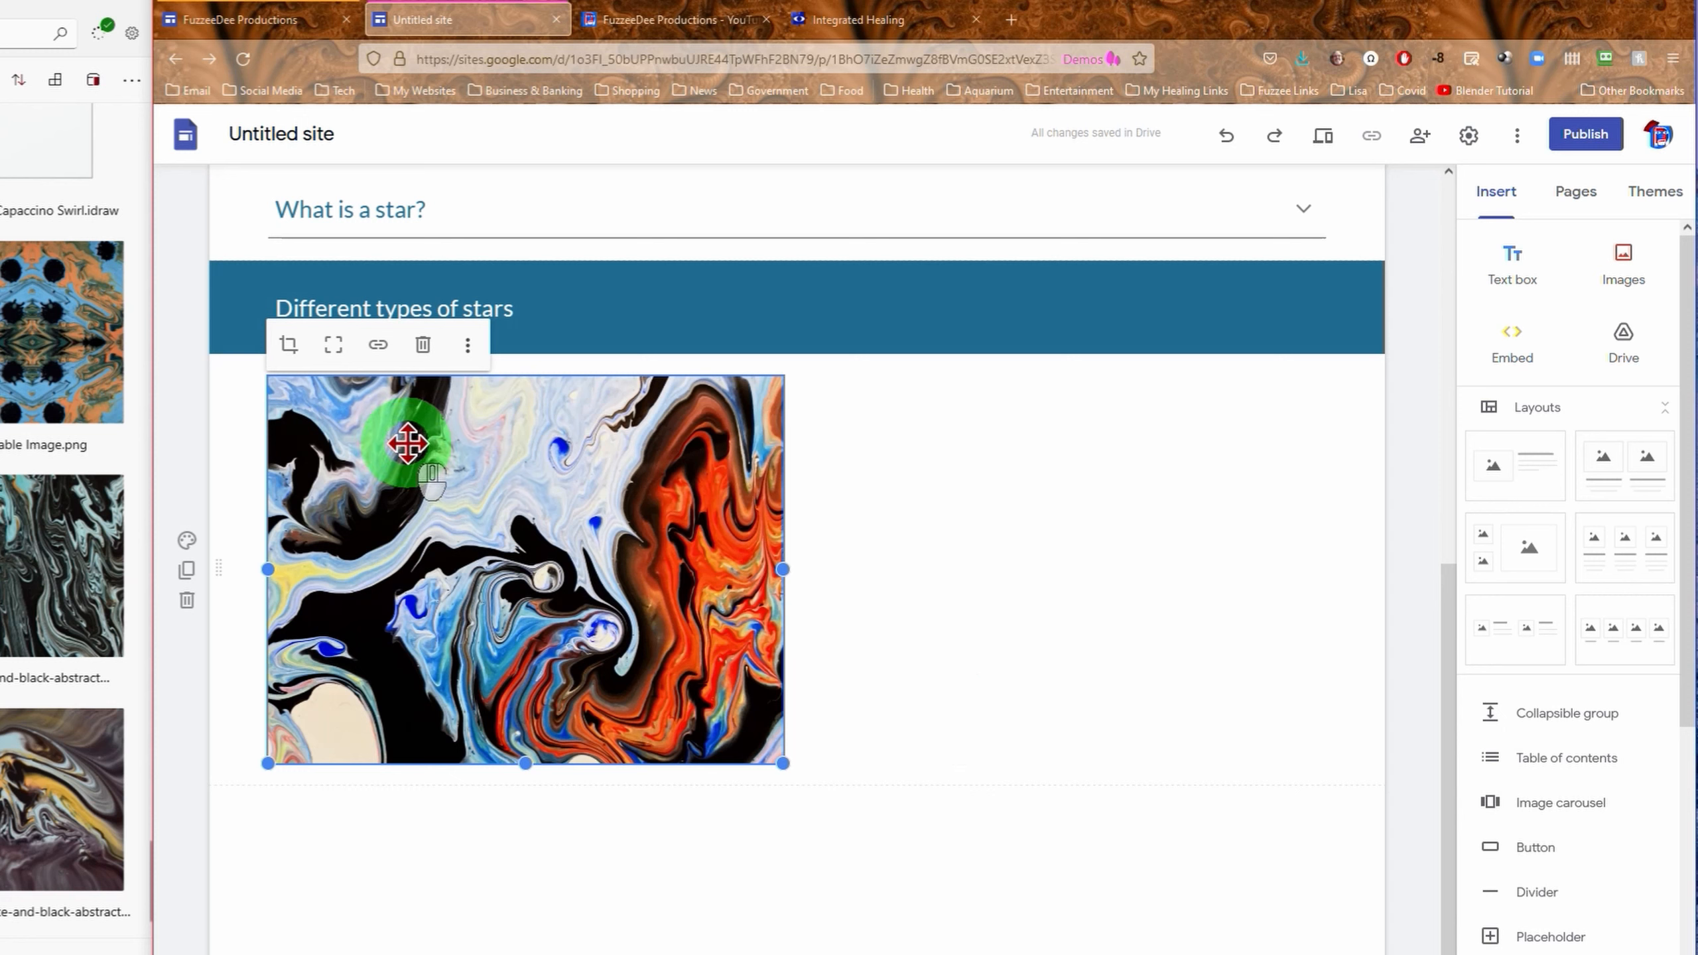
left_click(469, 345)
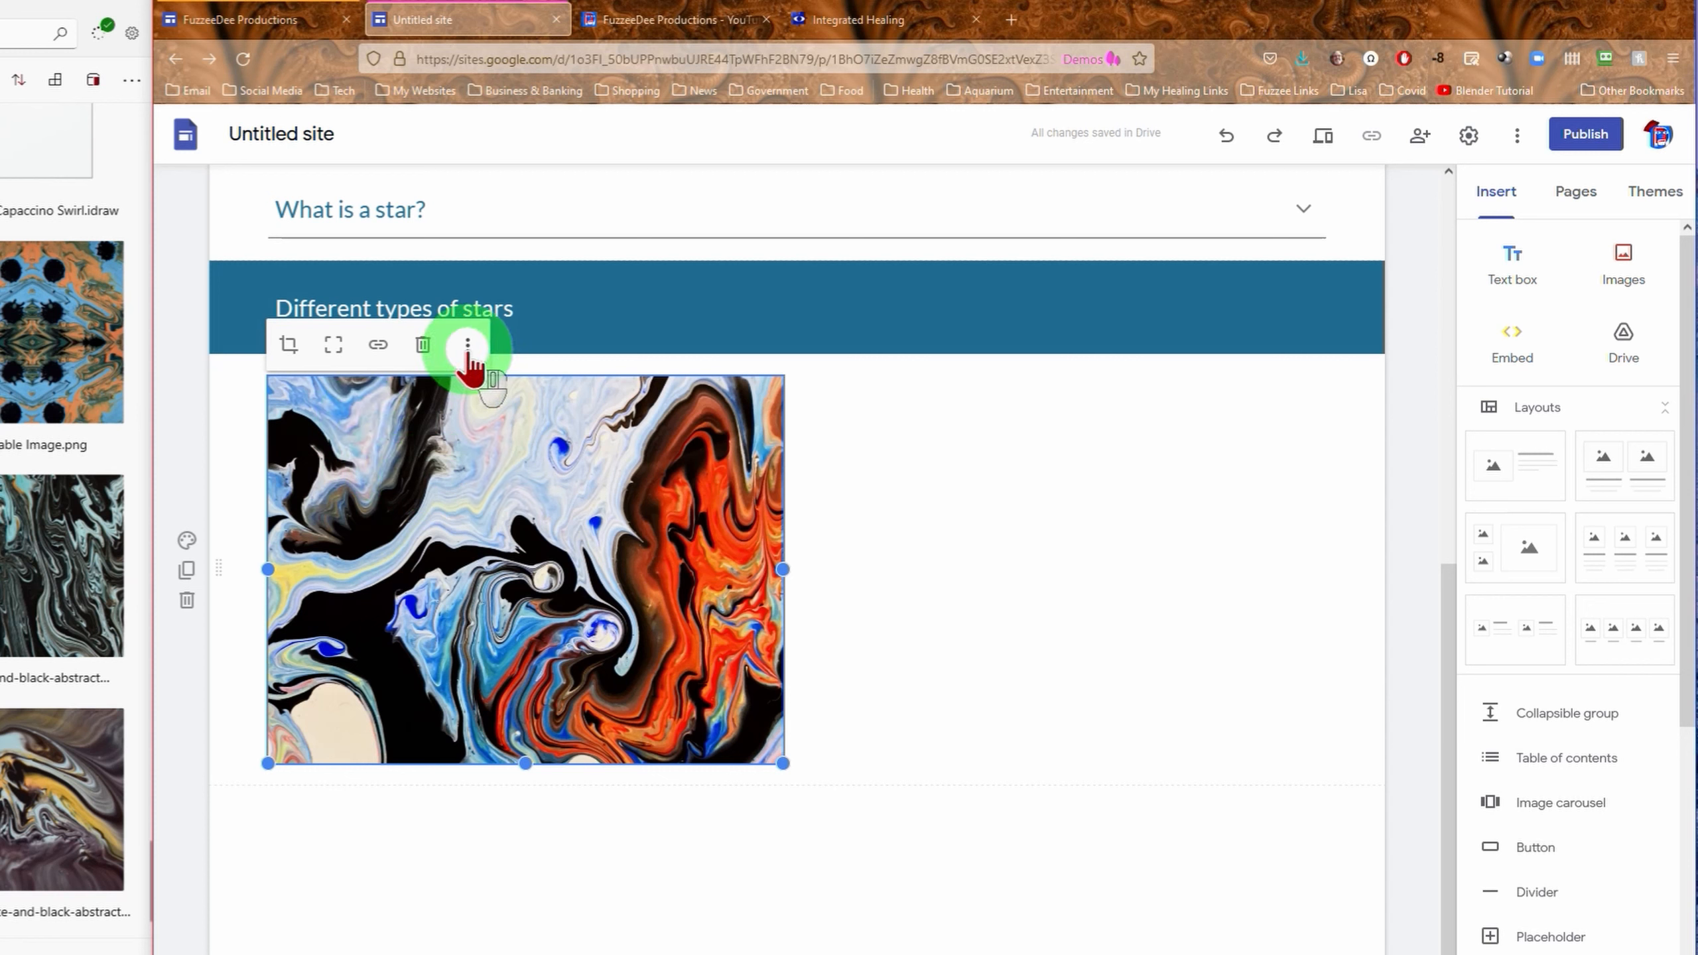
mouse_move(472, 362)
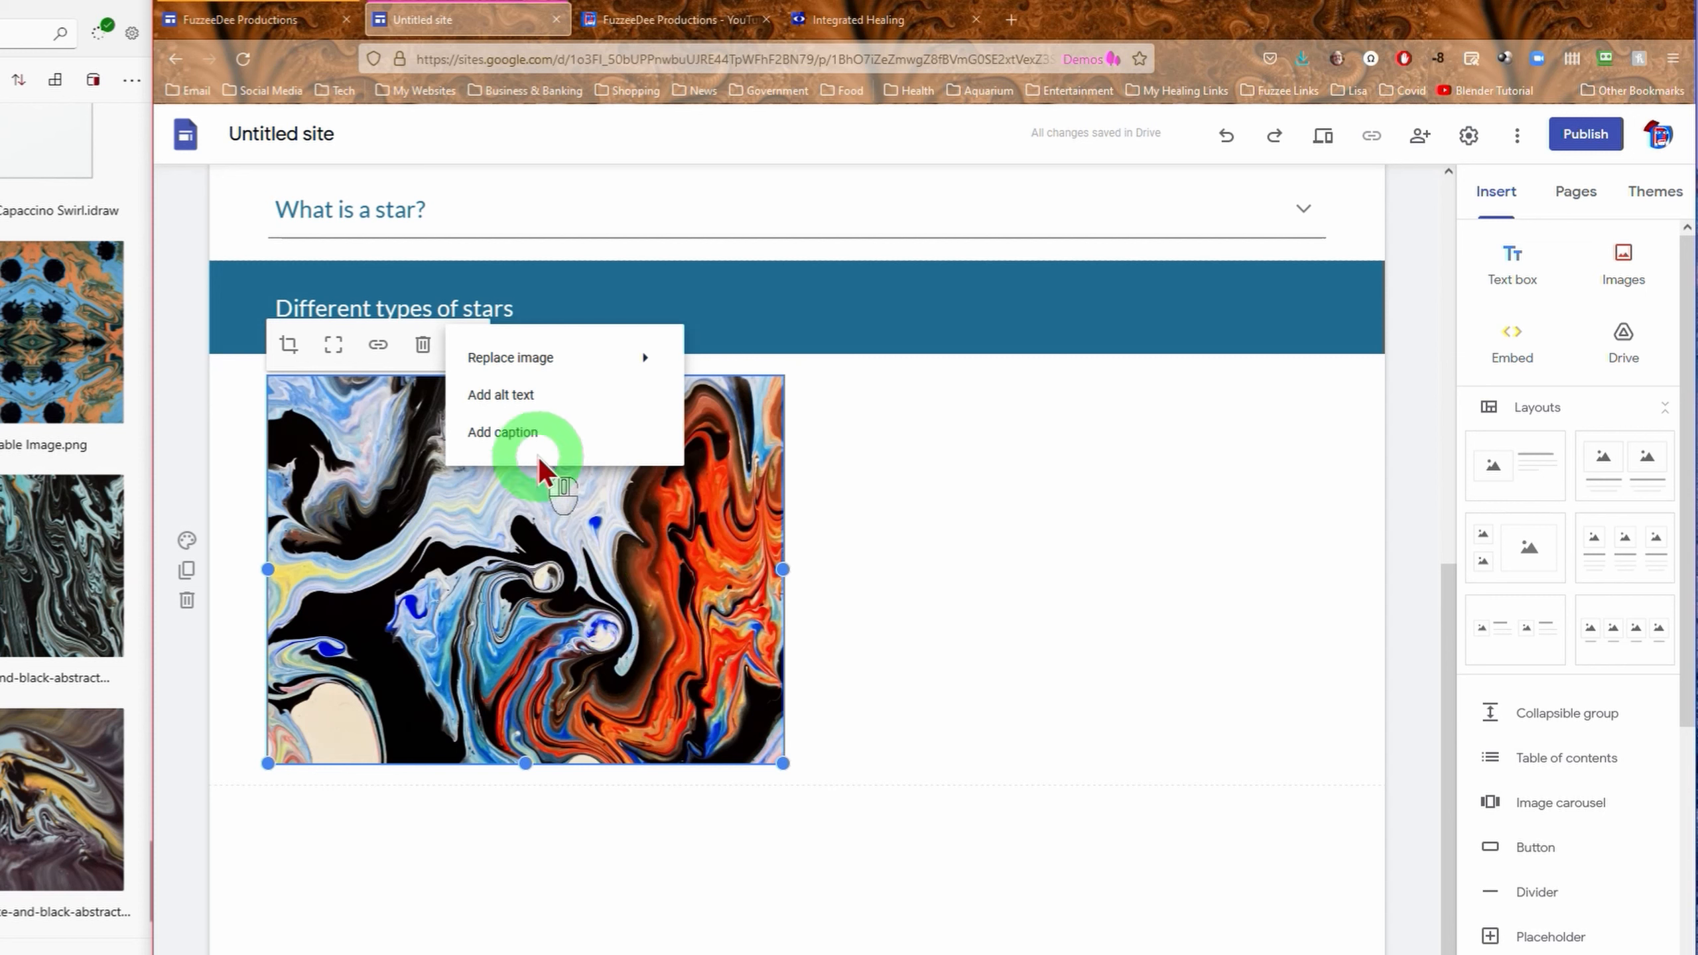
left_click(536, 433)
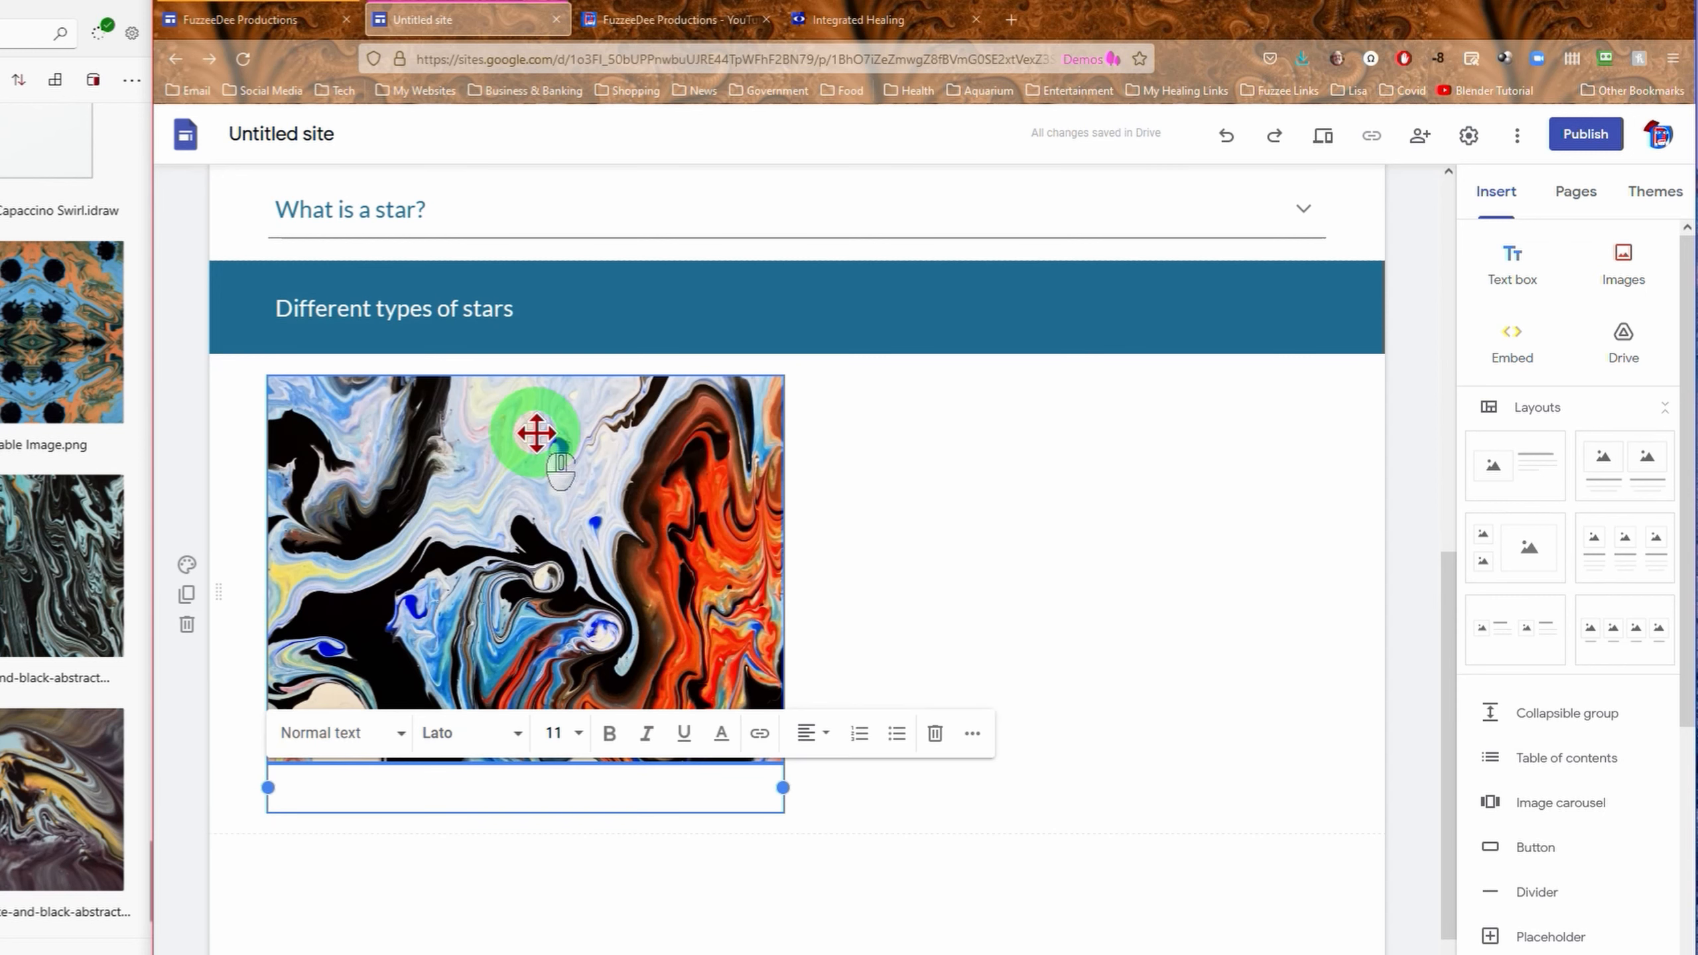
type("My painting")
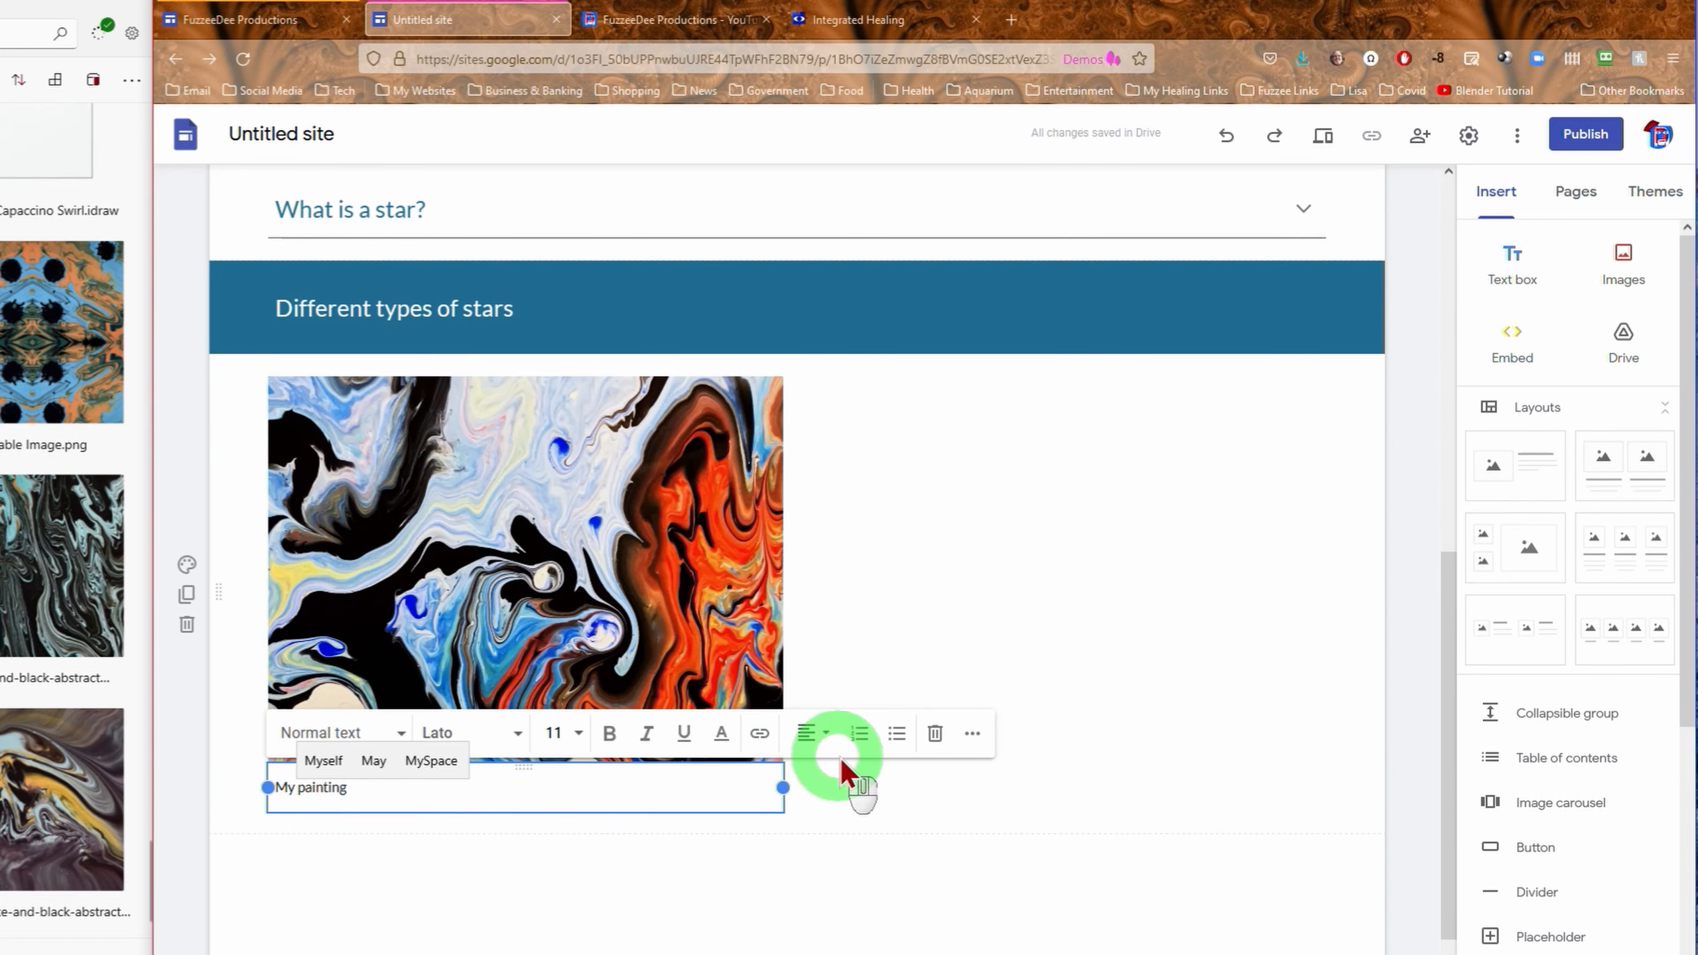
left_click(813, 735)
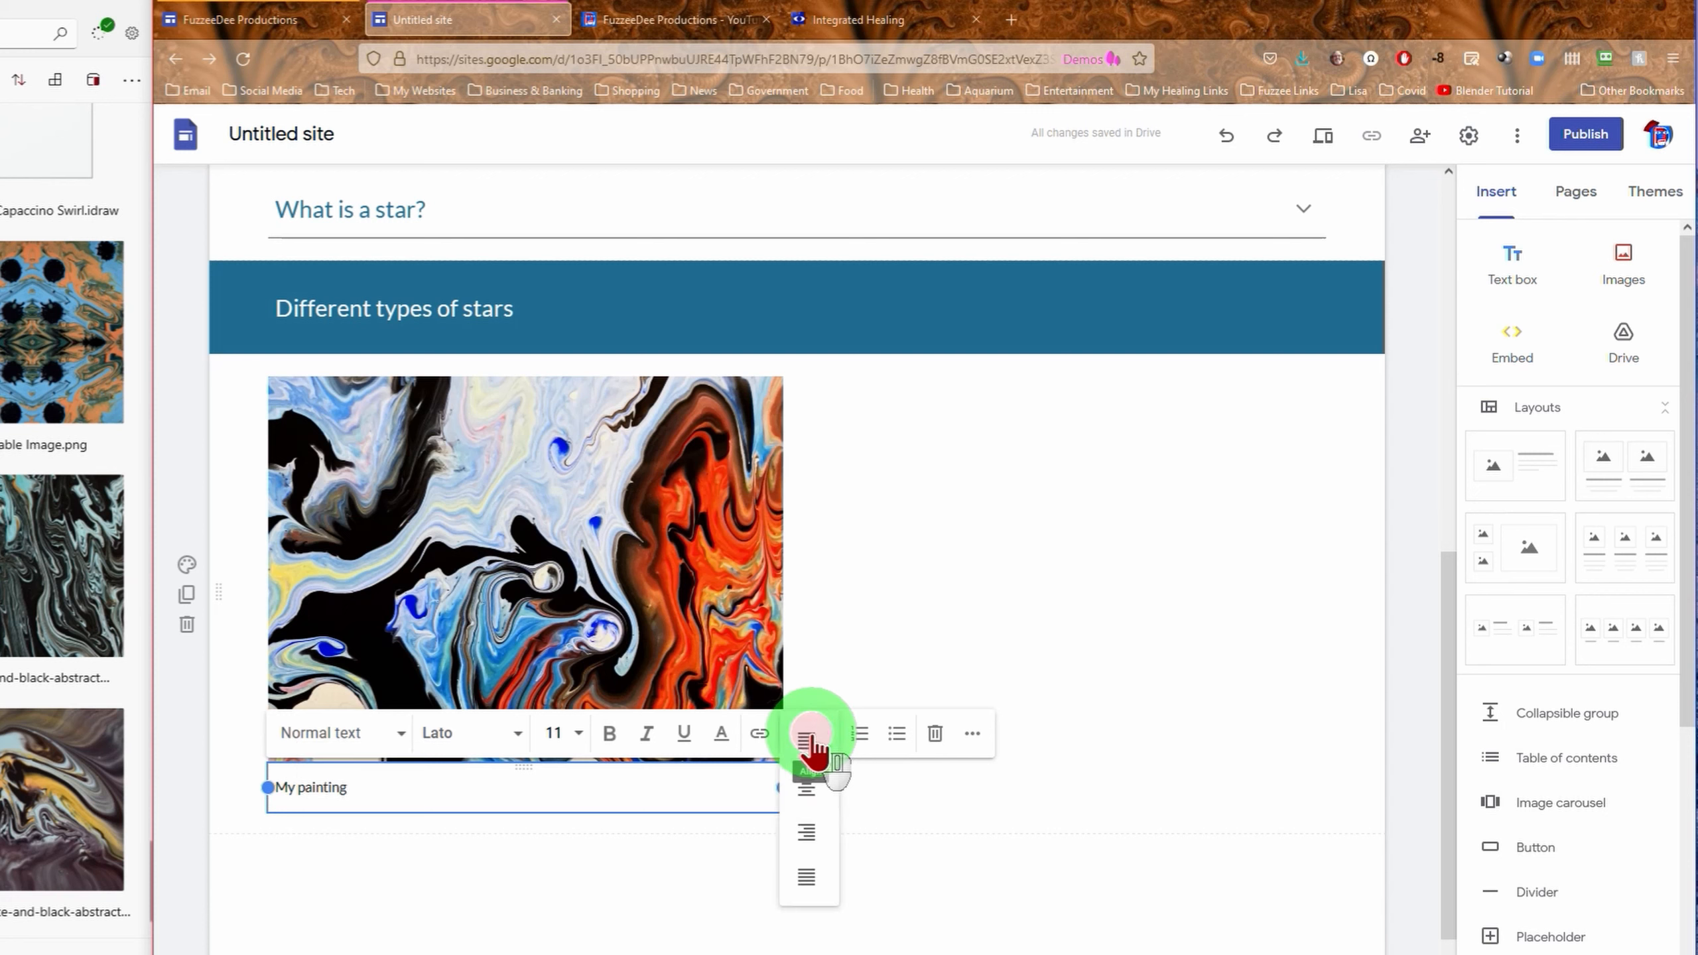
left_click(805, 789)
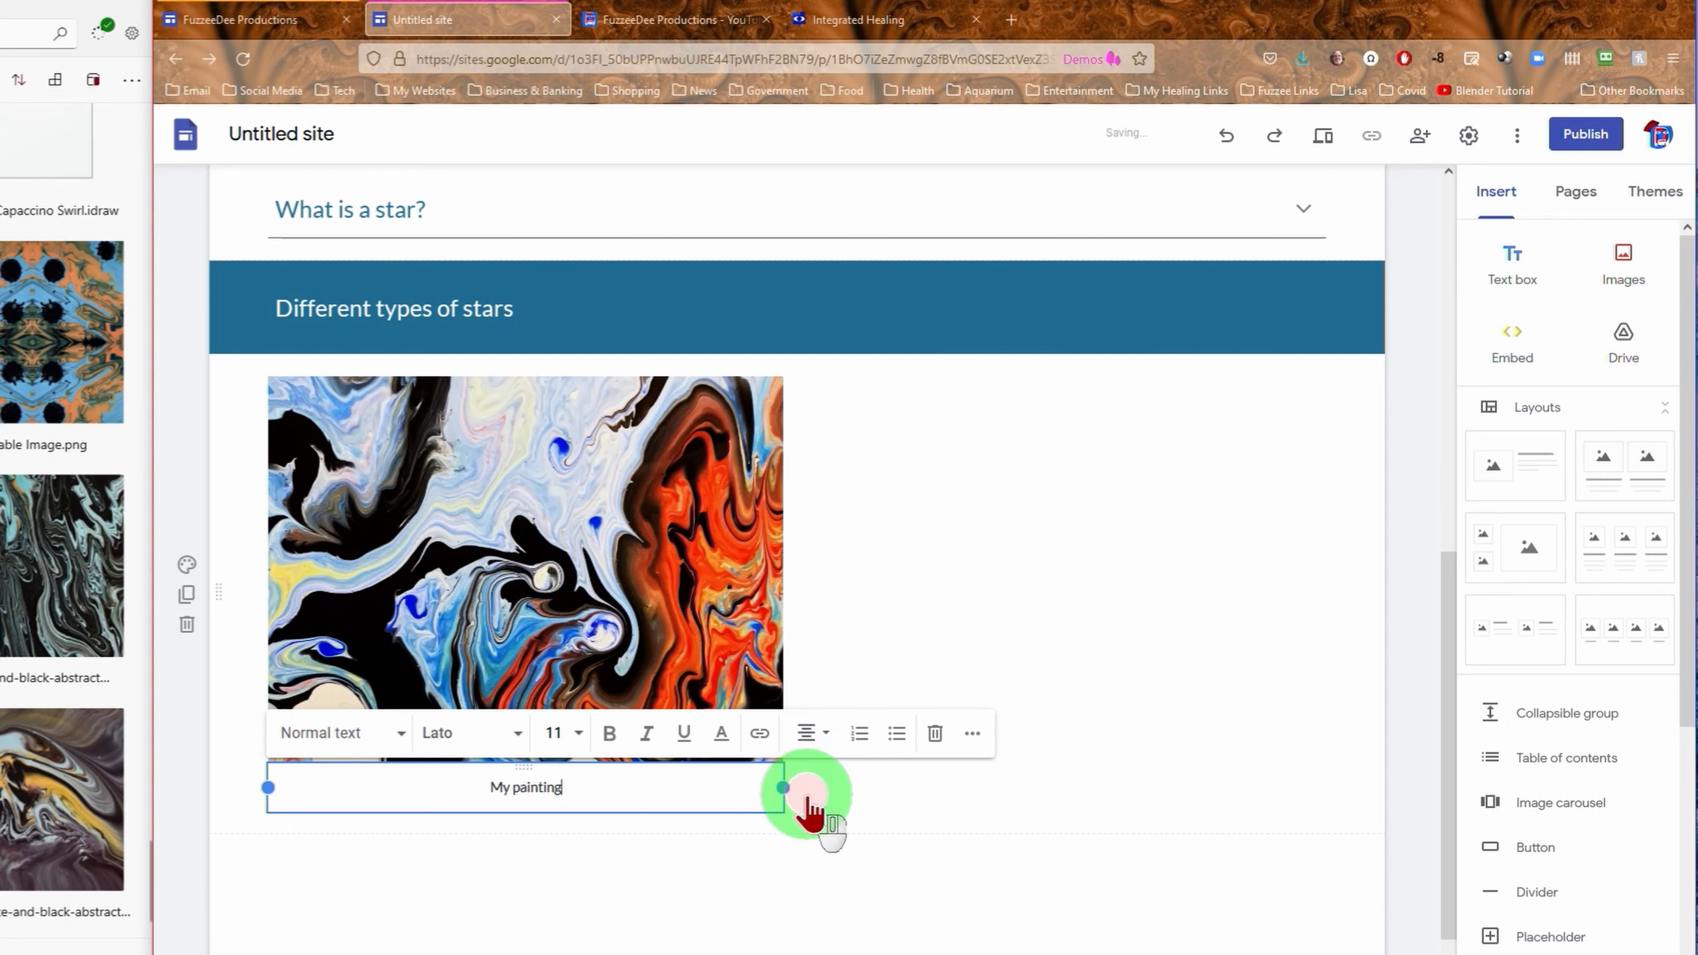
left_click(897, 805)
- Add a page footer reading "Copyright Freddy Designs" and narrow its text box to about a third of the content width
scroll(1025, 671, "up", 5)
scroll(1025, 672, "up", 5)
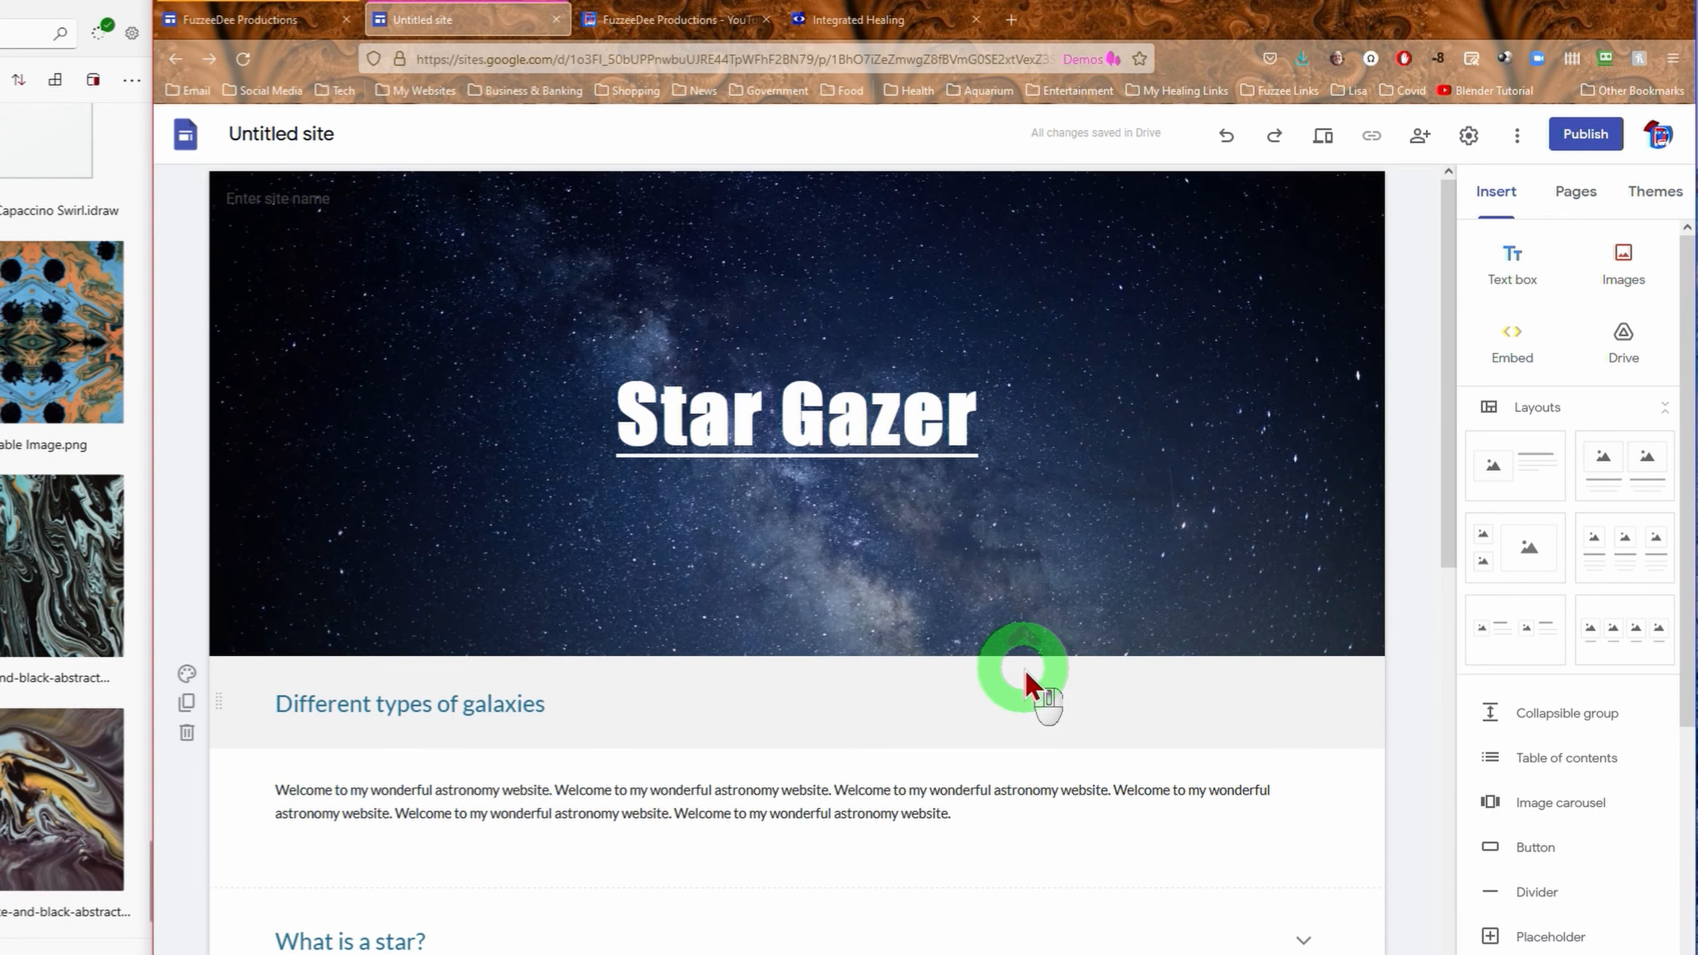
scroll(1053, 694, "down", 5)
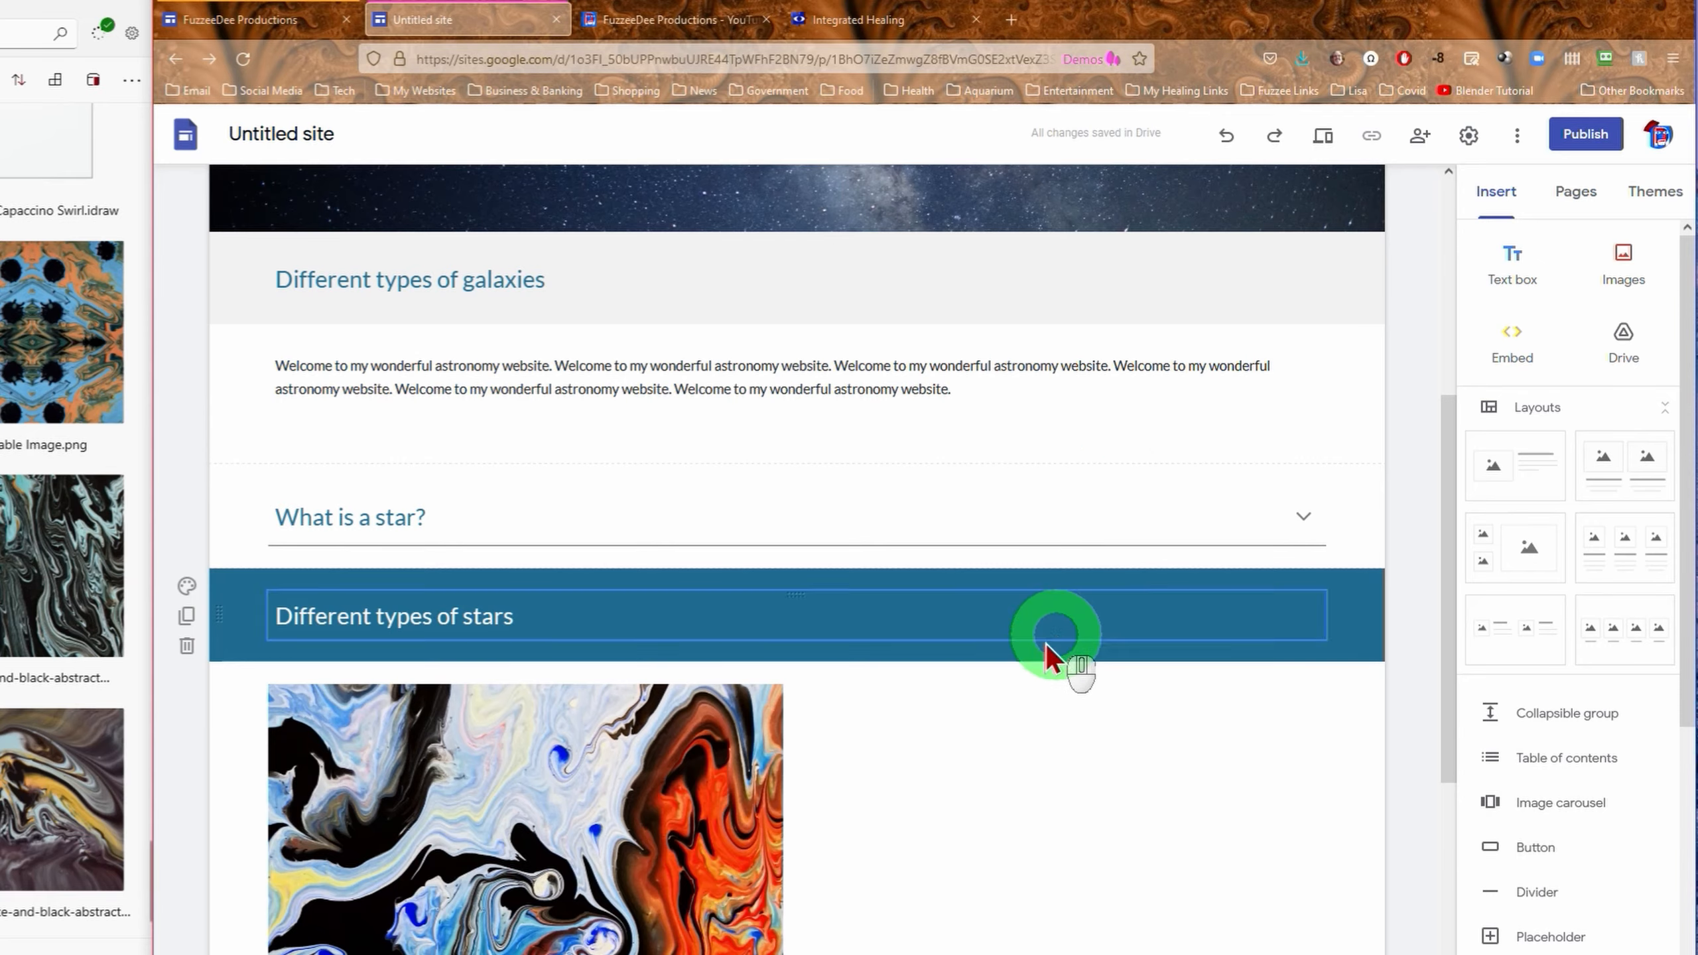
scroll(1048, 654, "down", 4)
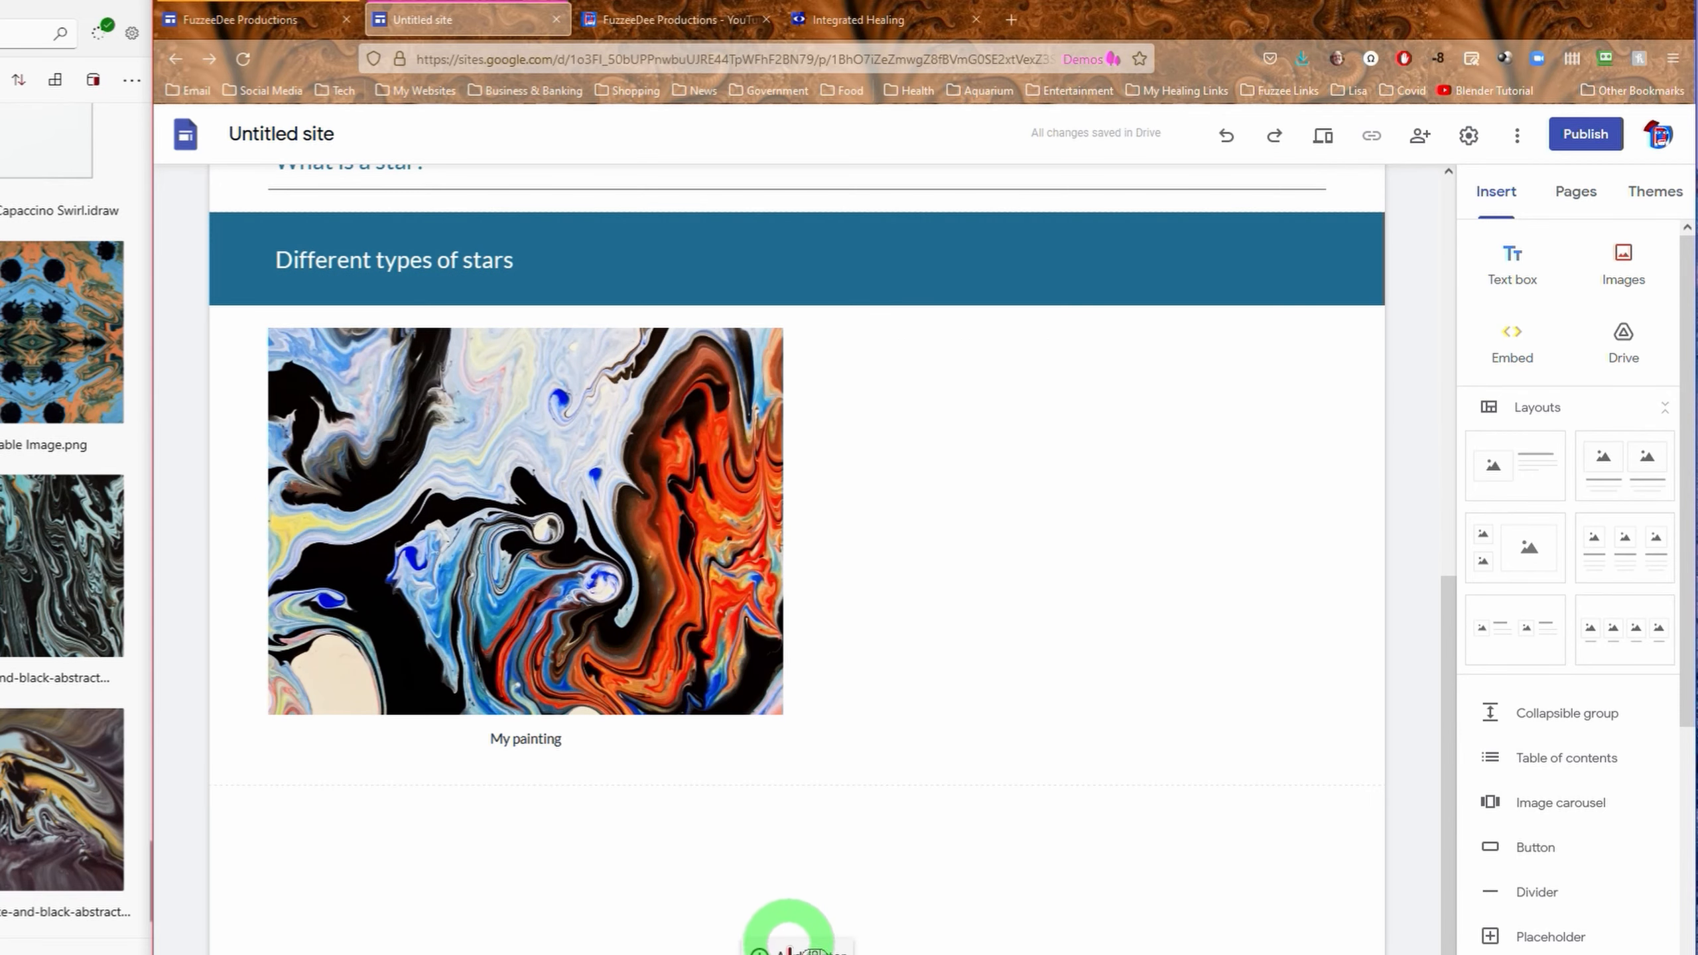
left_click(769, 940)
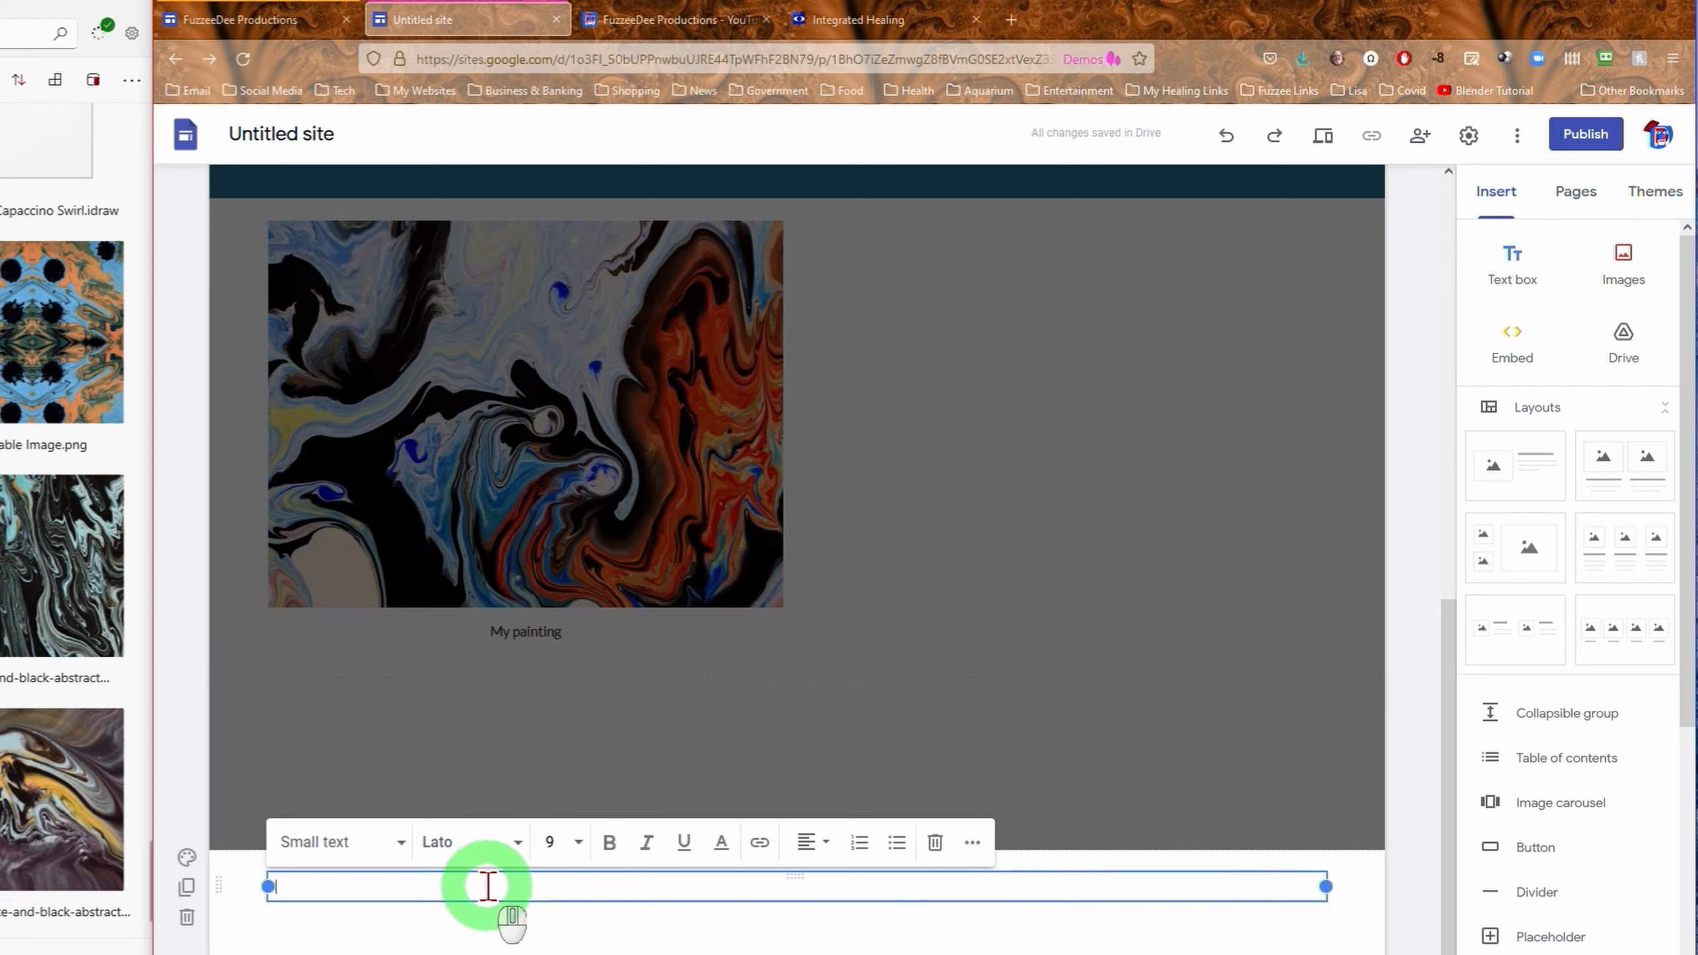
key("shift")
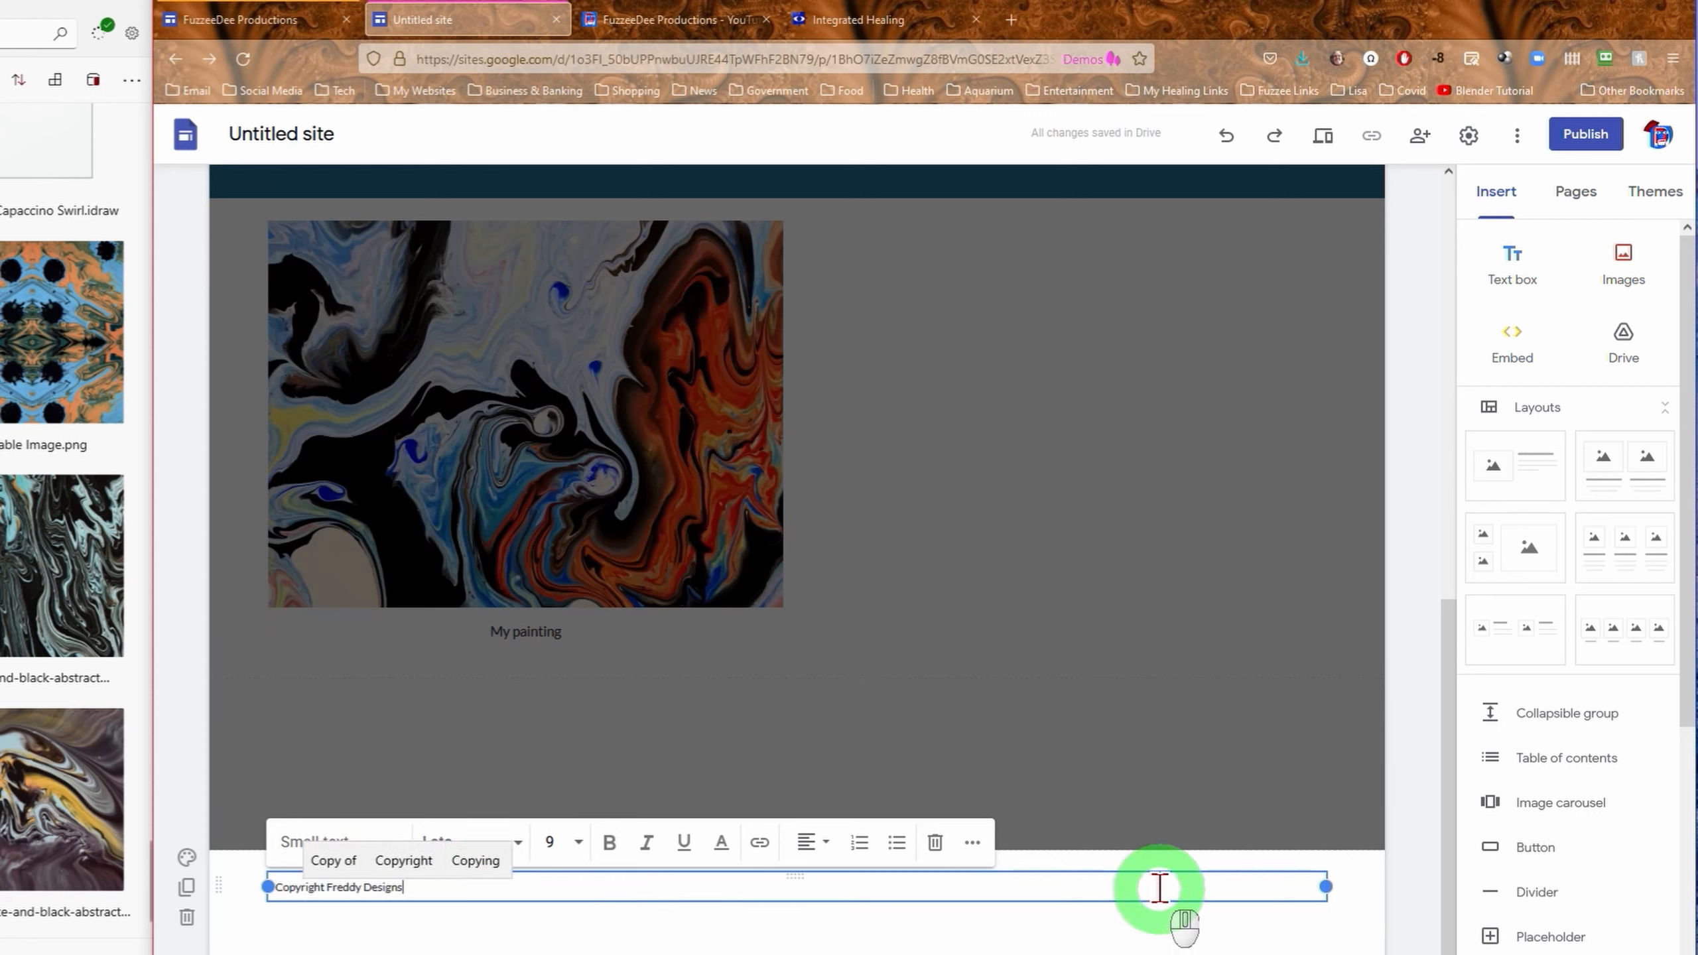
left_click_drag(1323, 890, 599, 890)
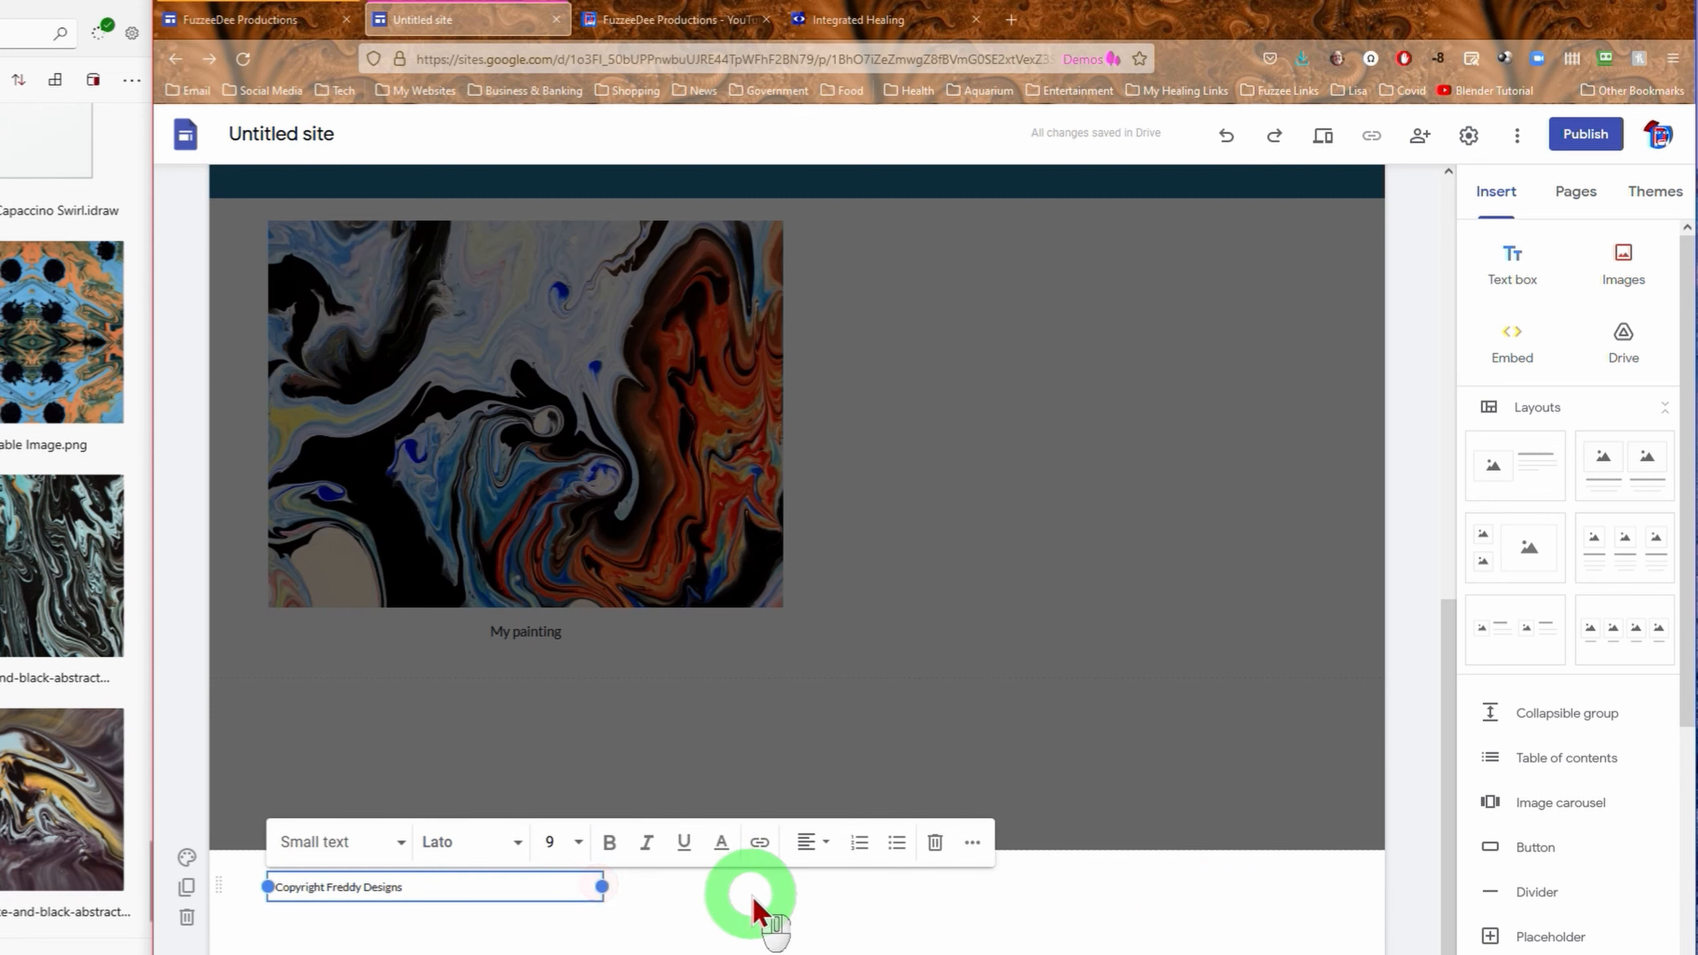
- Add a second footer text box beside the copyright text with "Email:" and the contact's e-mail address, turning the address into a link
double_click(754, 895)
left_click(754, 895)
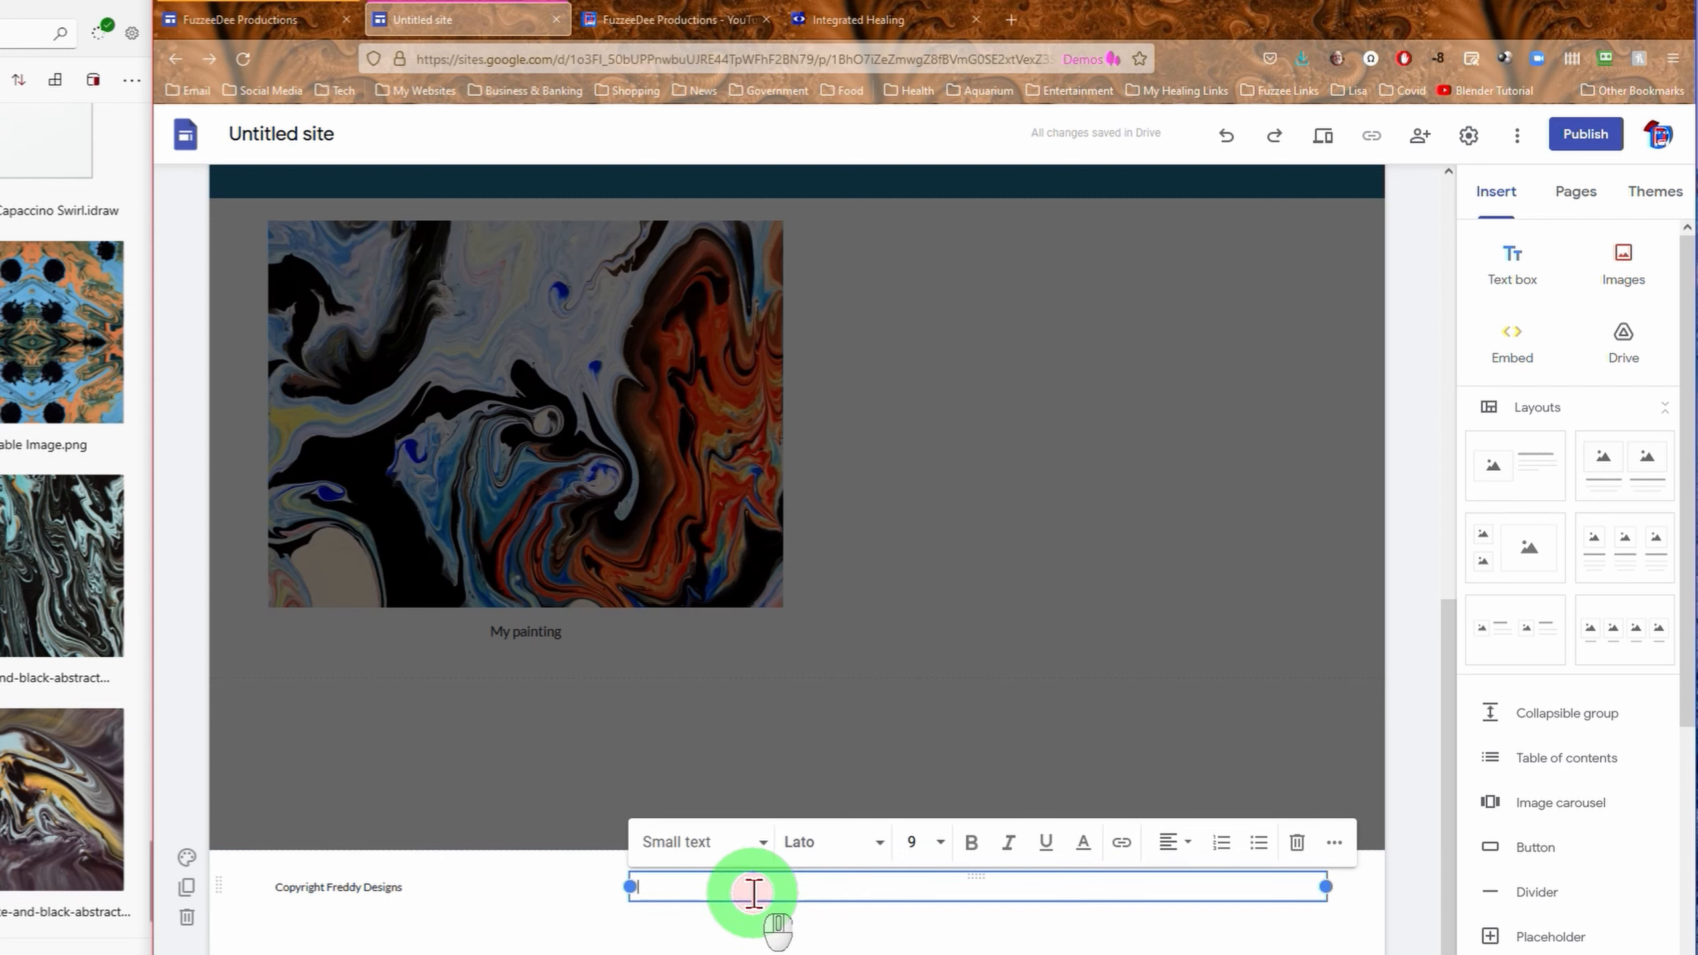
key("ctrl+v")
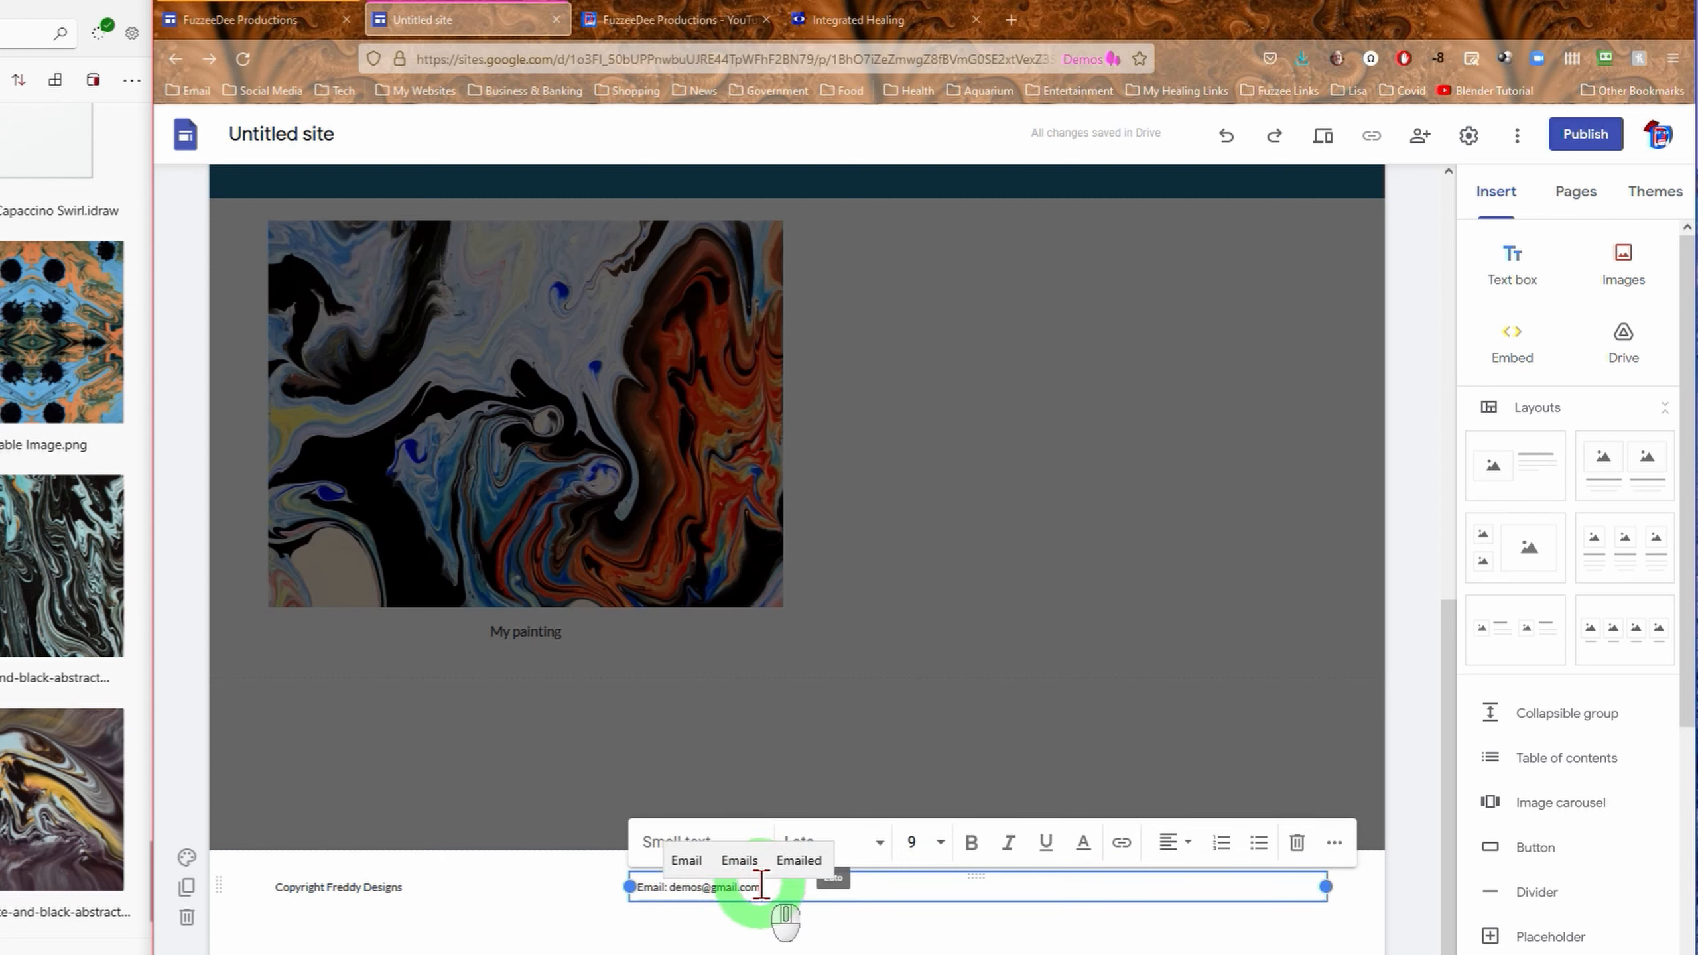
left_click_drag(762, 884, 670, 887)
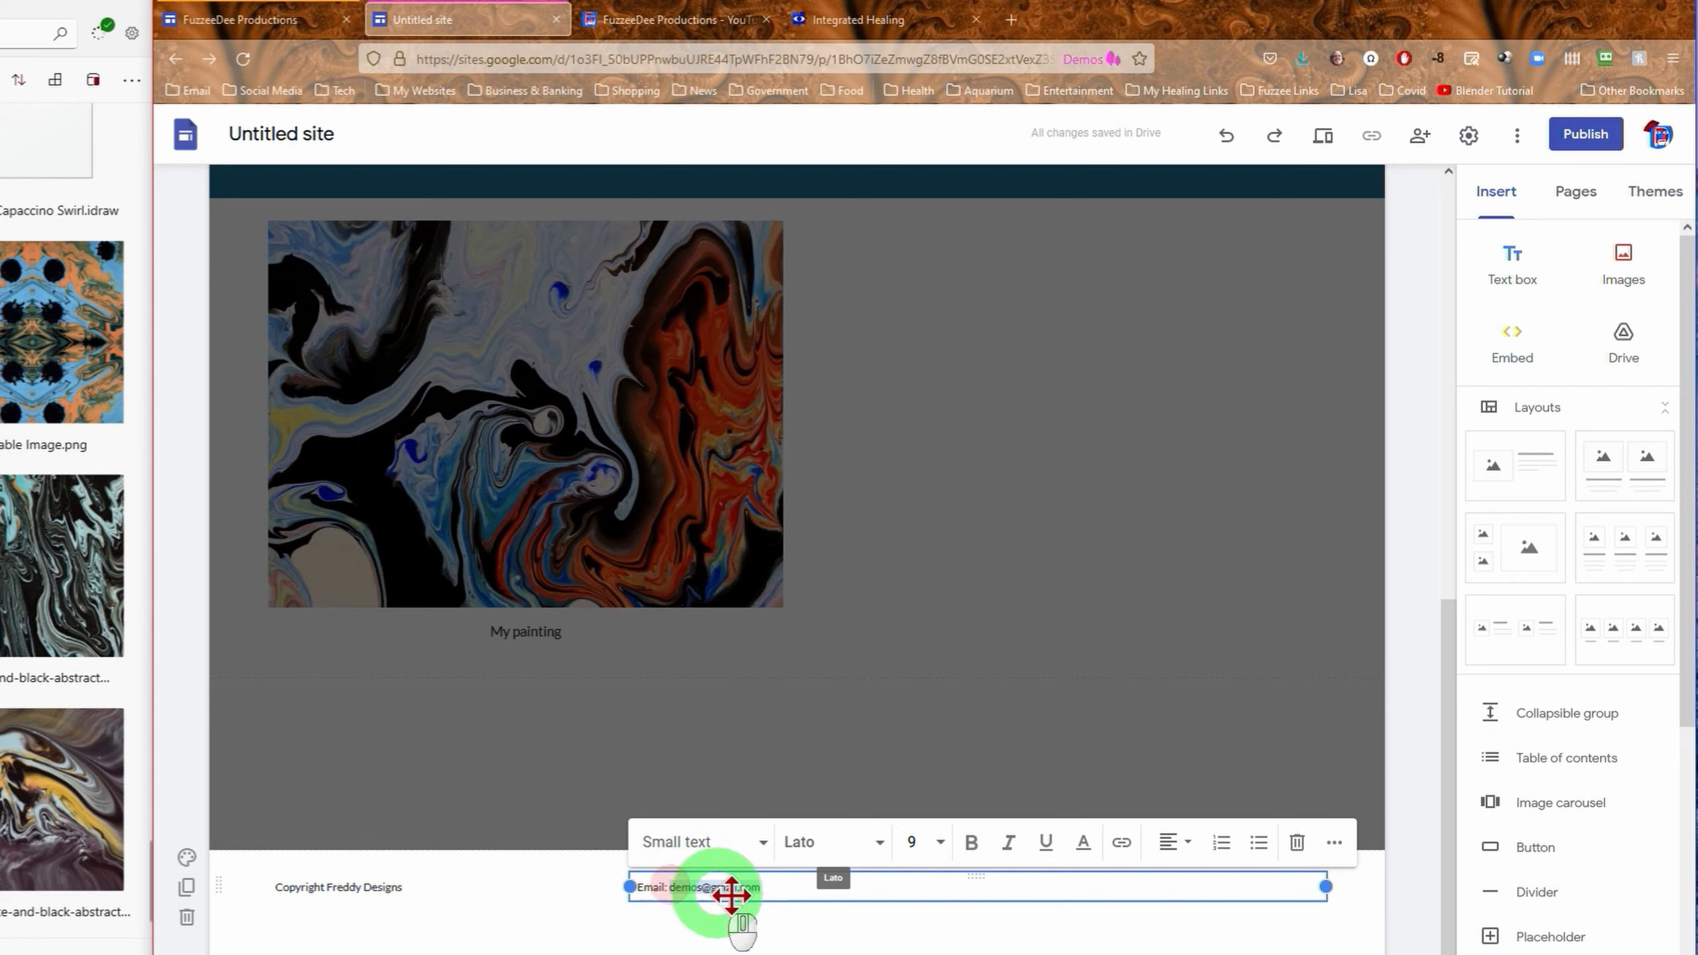
left_click(1121, 844)
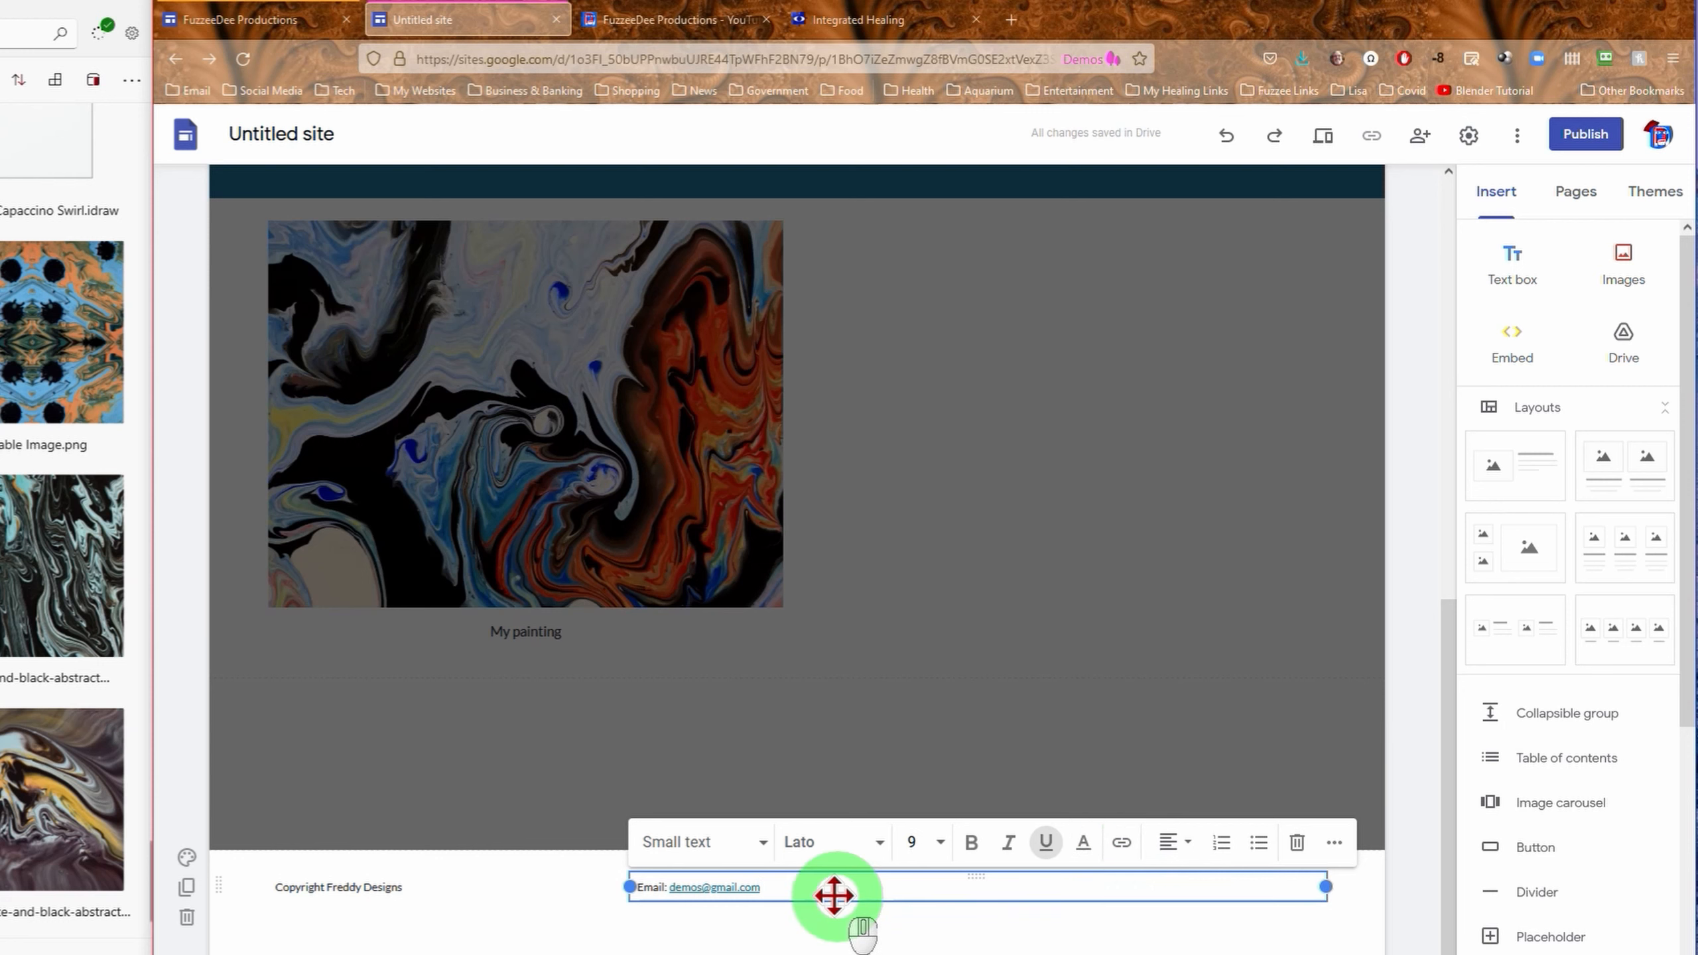
- Right-align the e-mail text in the footer
left_click(1170, 844)
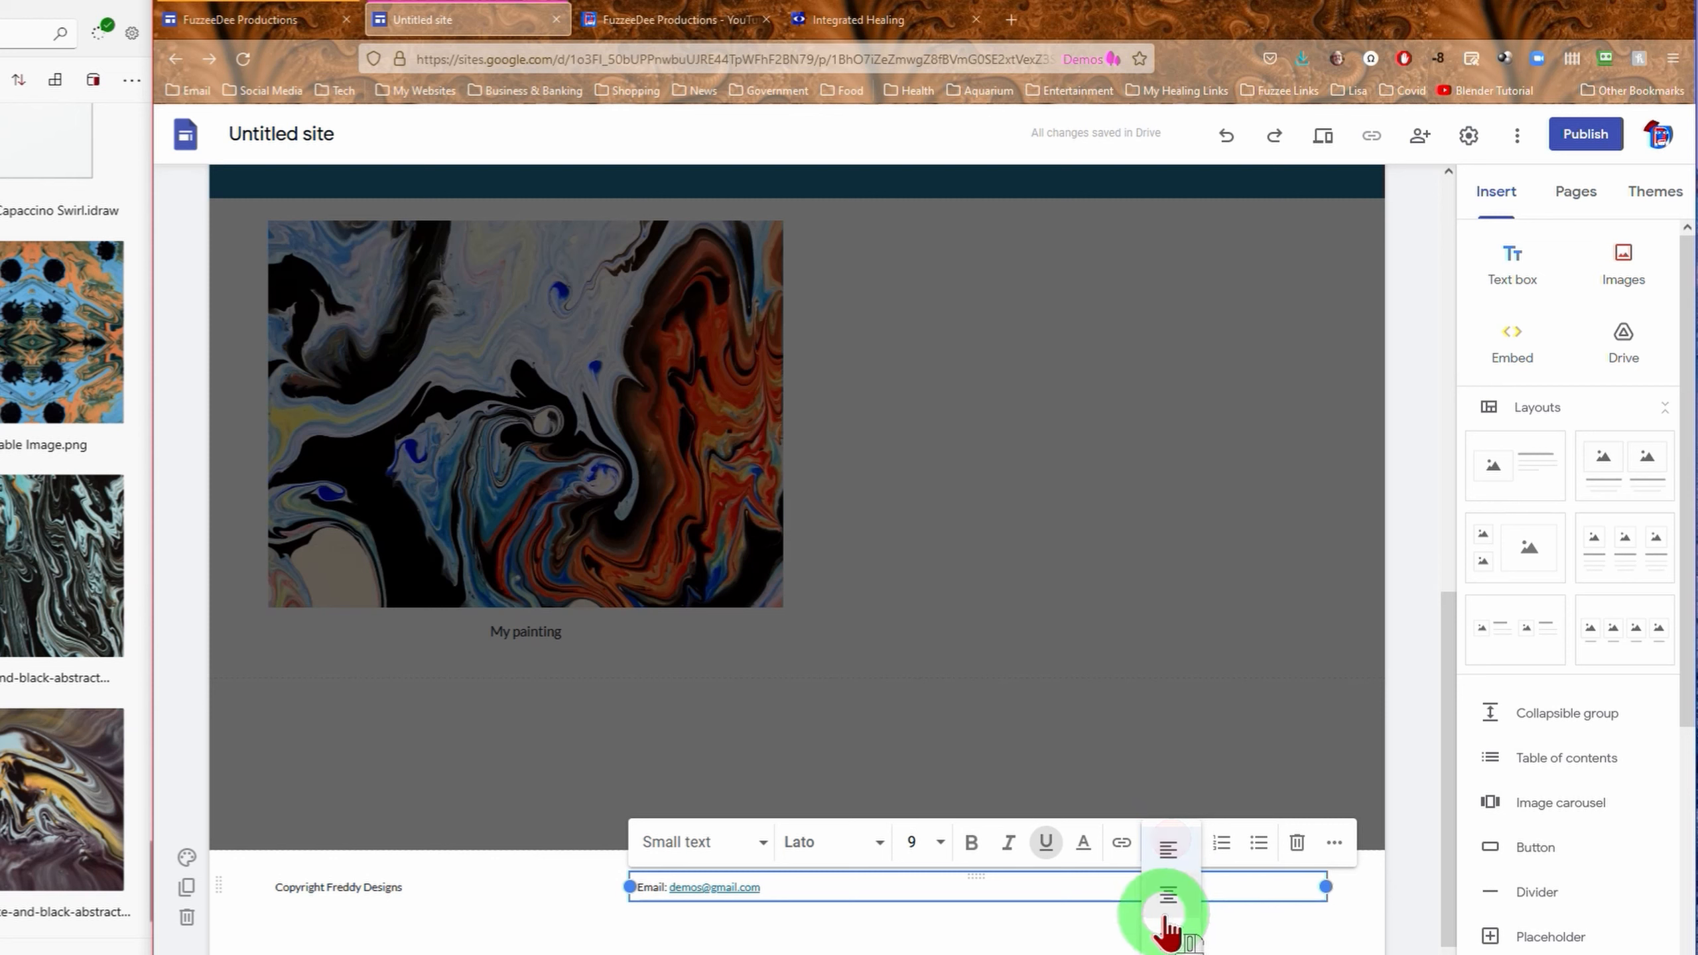
left_click(1167, 934)
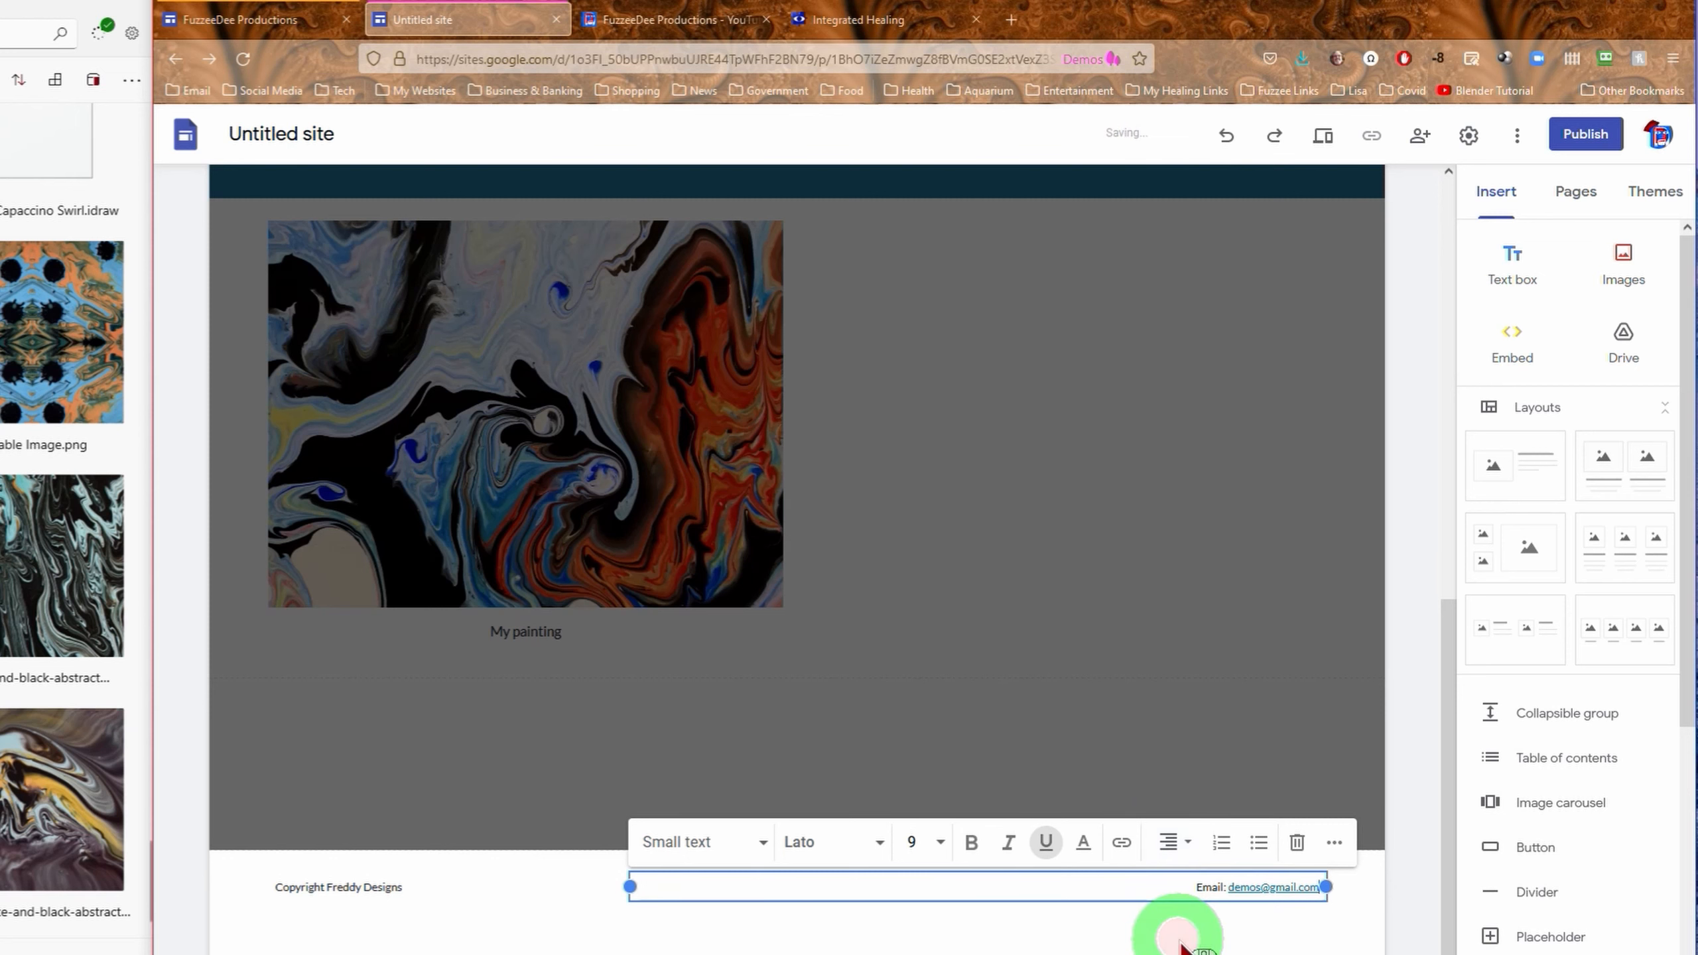
left_click(1028, 936)
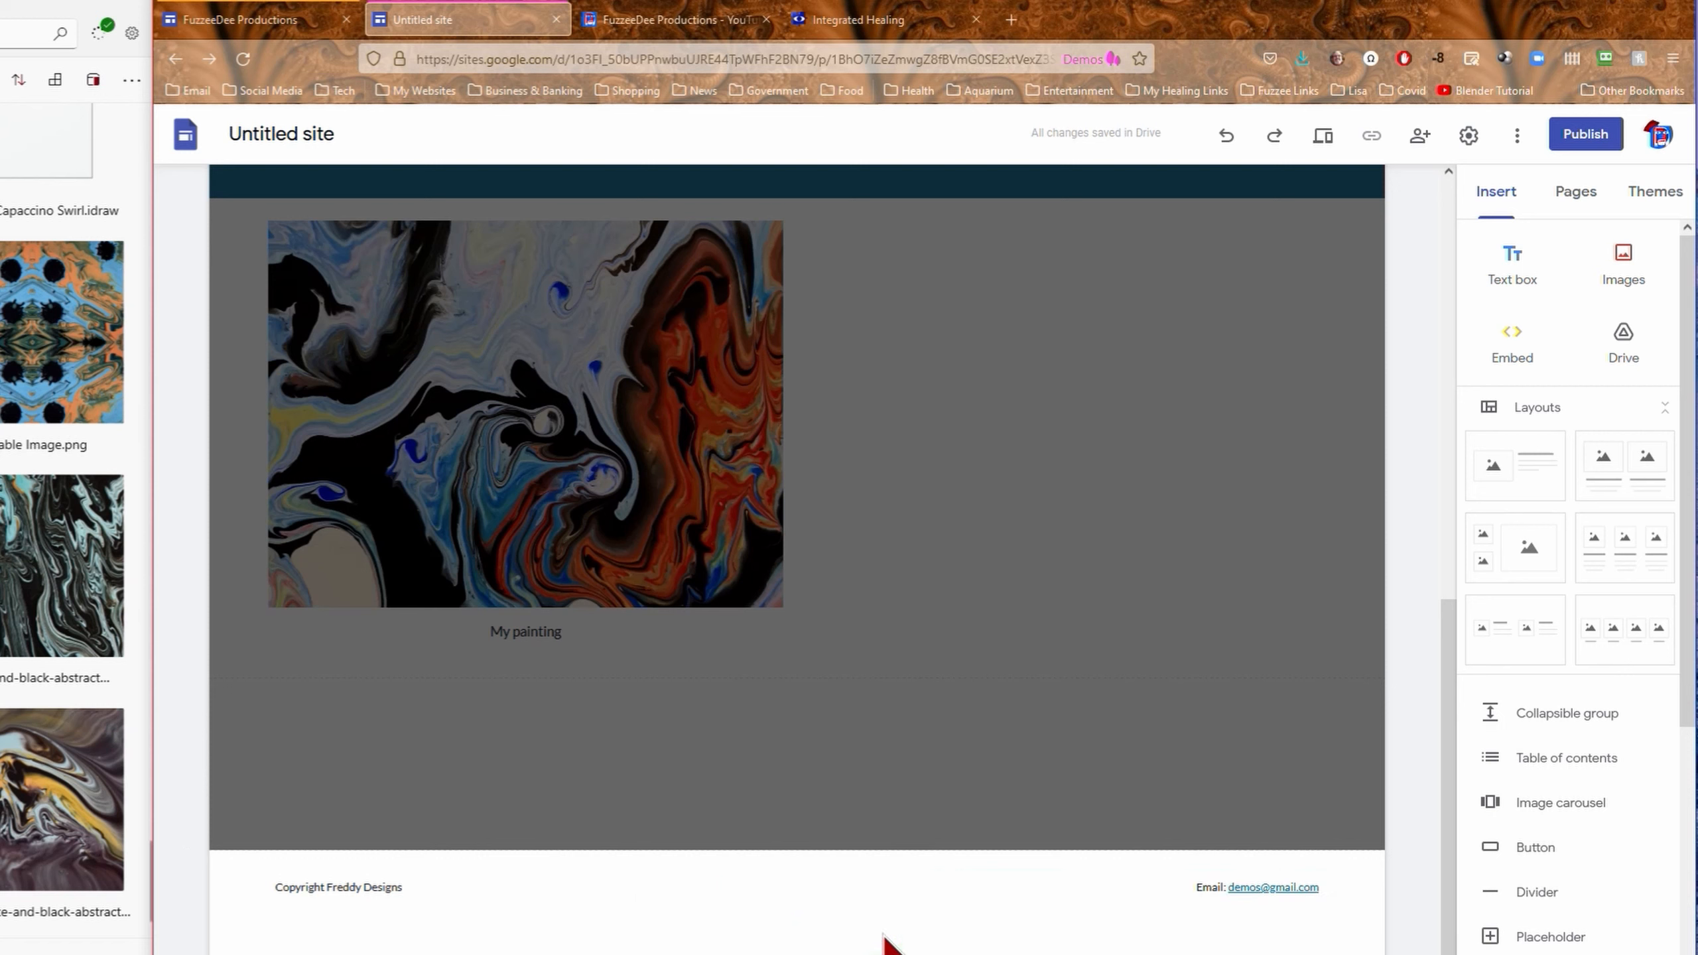
- Examine the lower part of the FuzzeeDee Productions site page as a footer example
left_click(284, 20)
left_click(1140, 721)
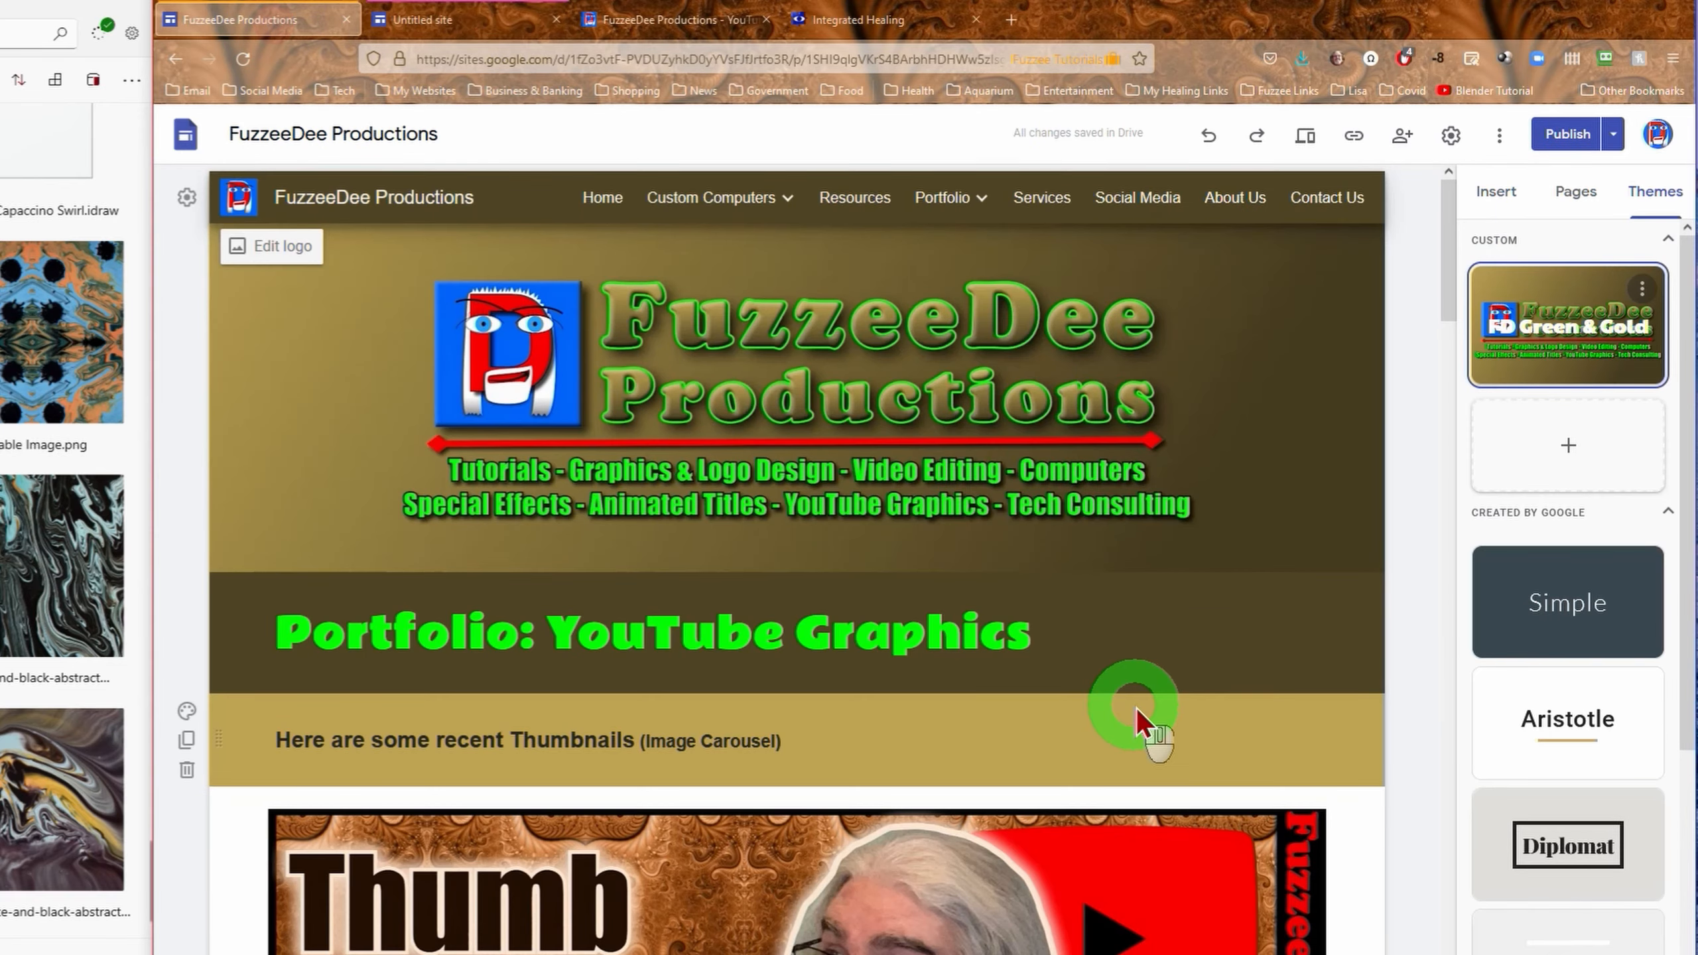
scroll(1134, 705, "down", 5)
scroll(1134, 705, "down", 20)
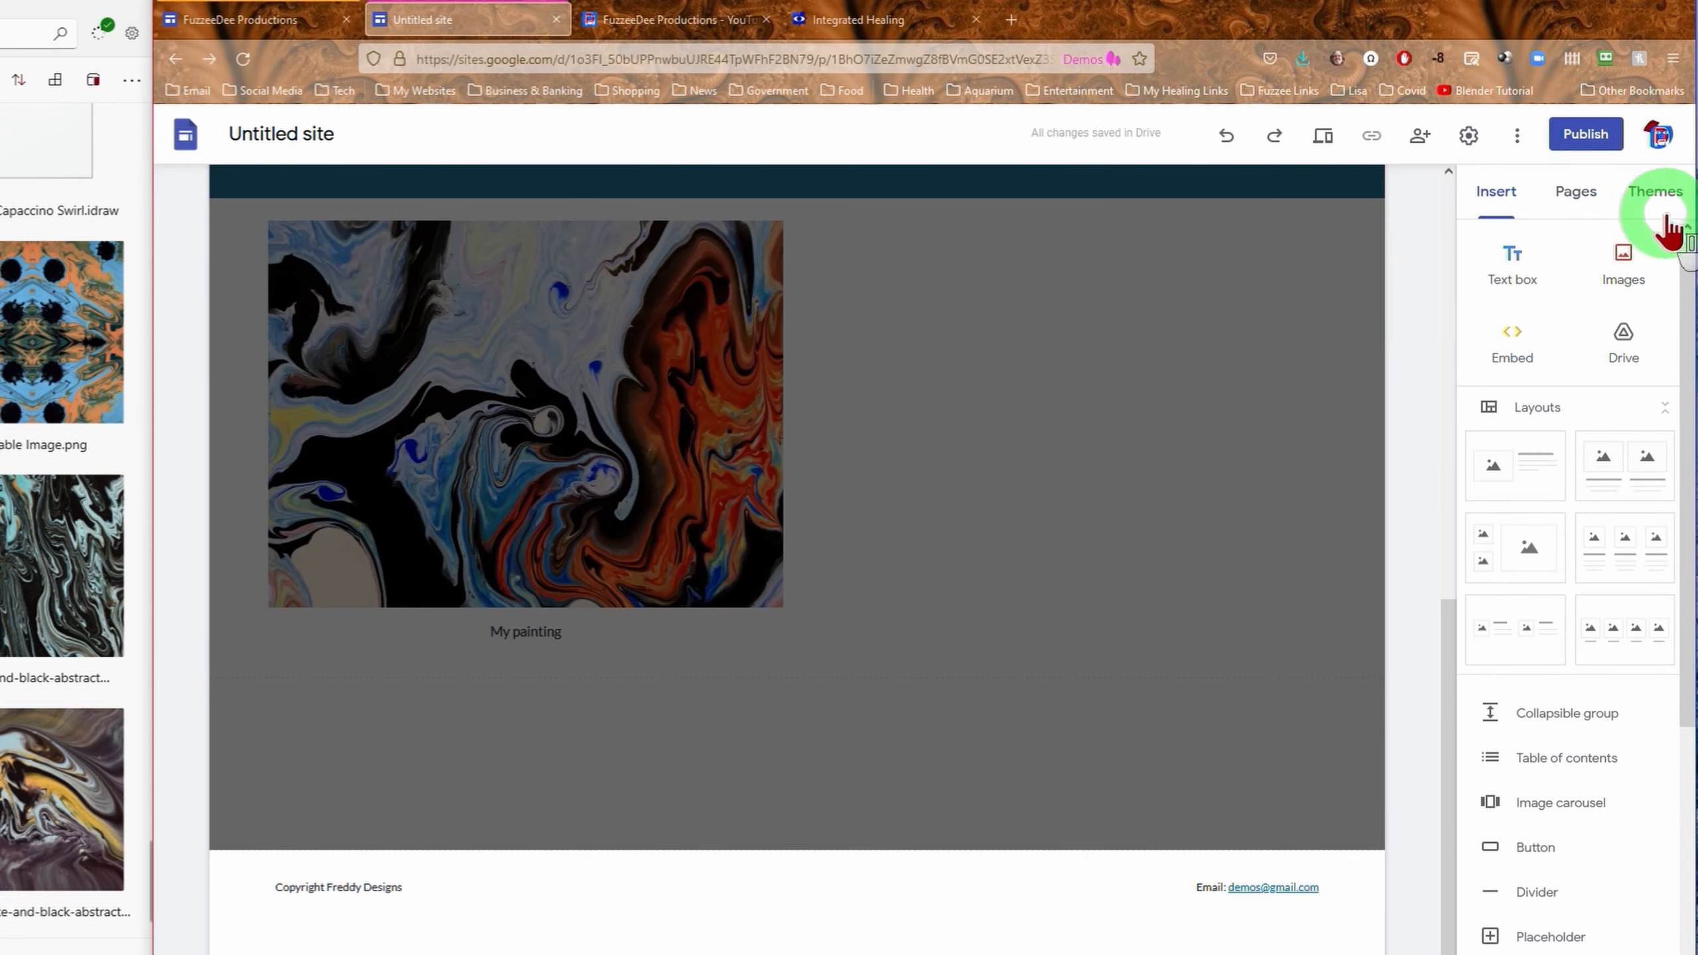
- Leave footer editing and apply the Aristotle theme to the Untitled site
left_click(1663, 204)
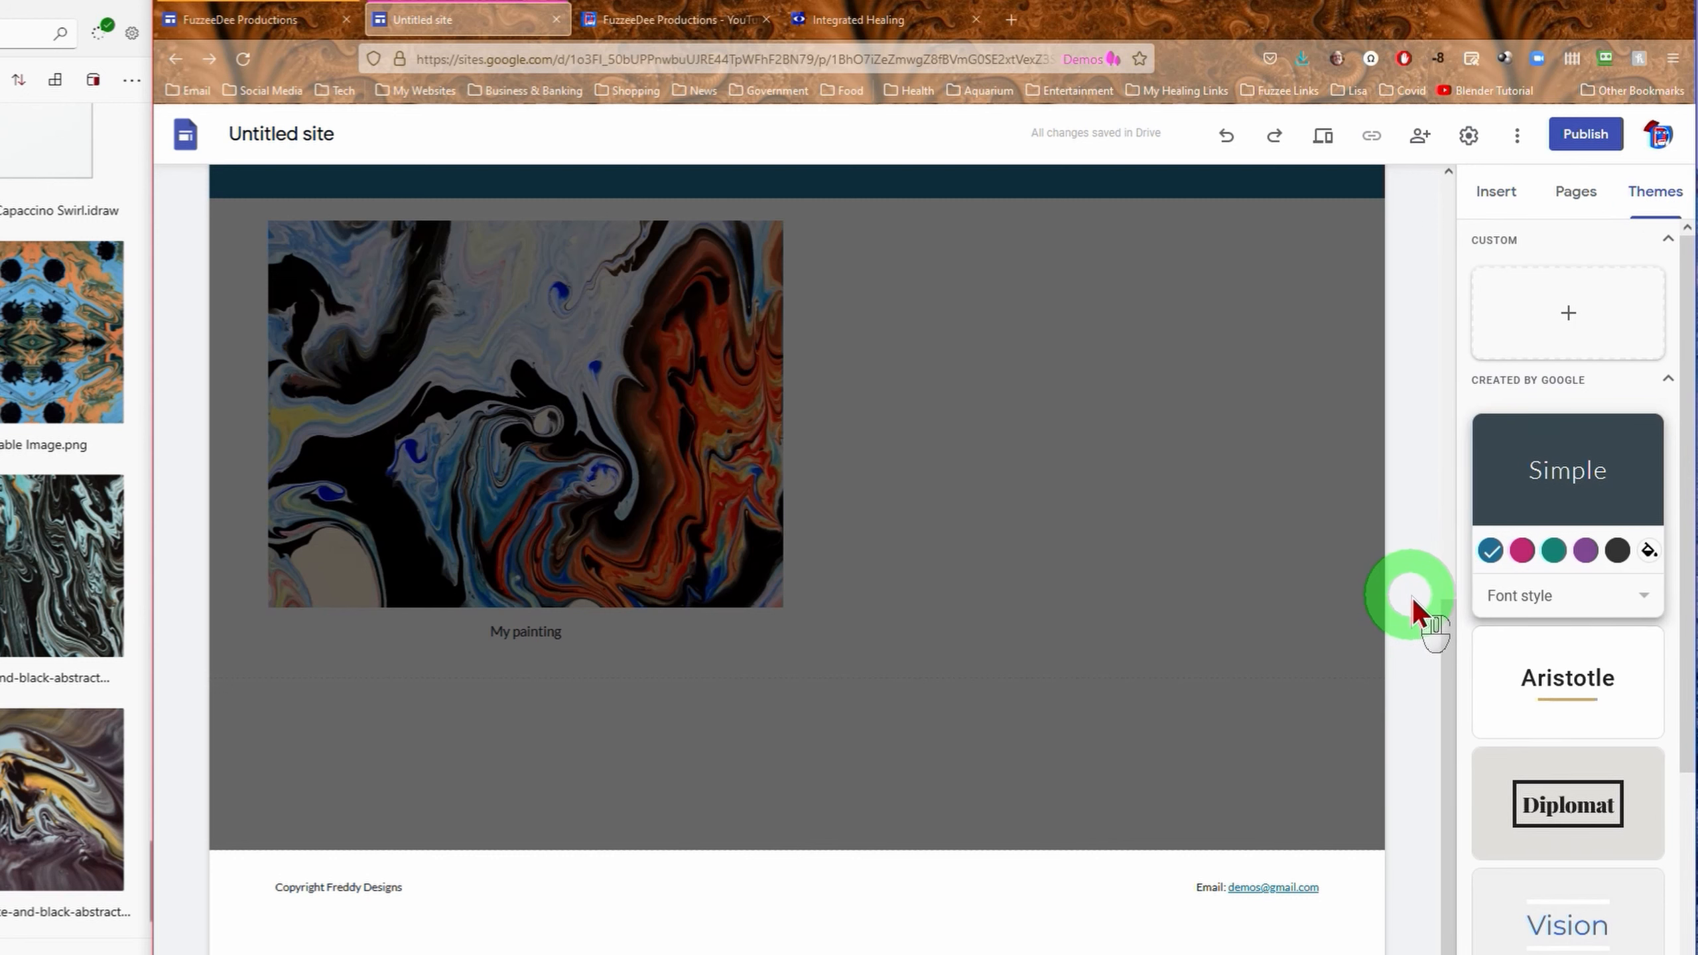
scroll(1411, 597, "down", 1)
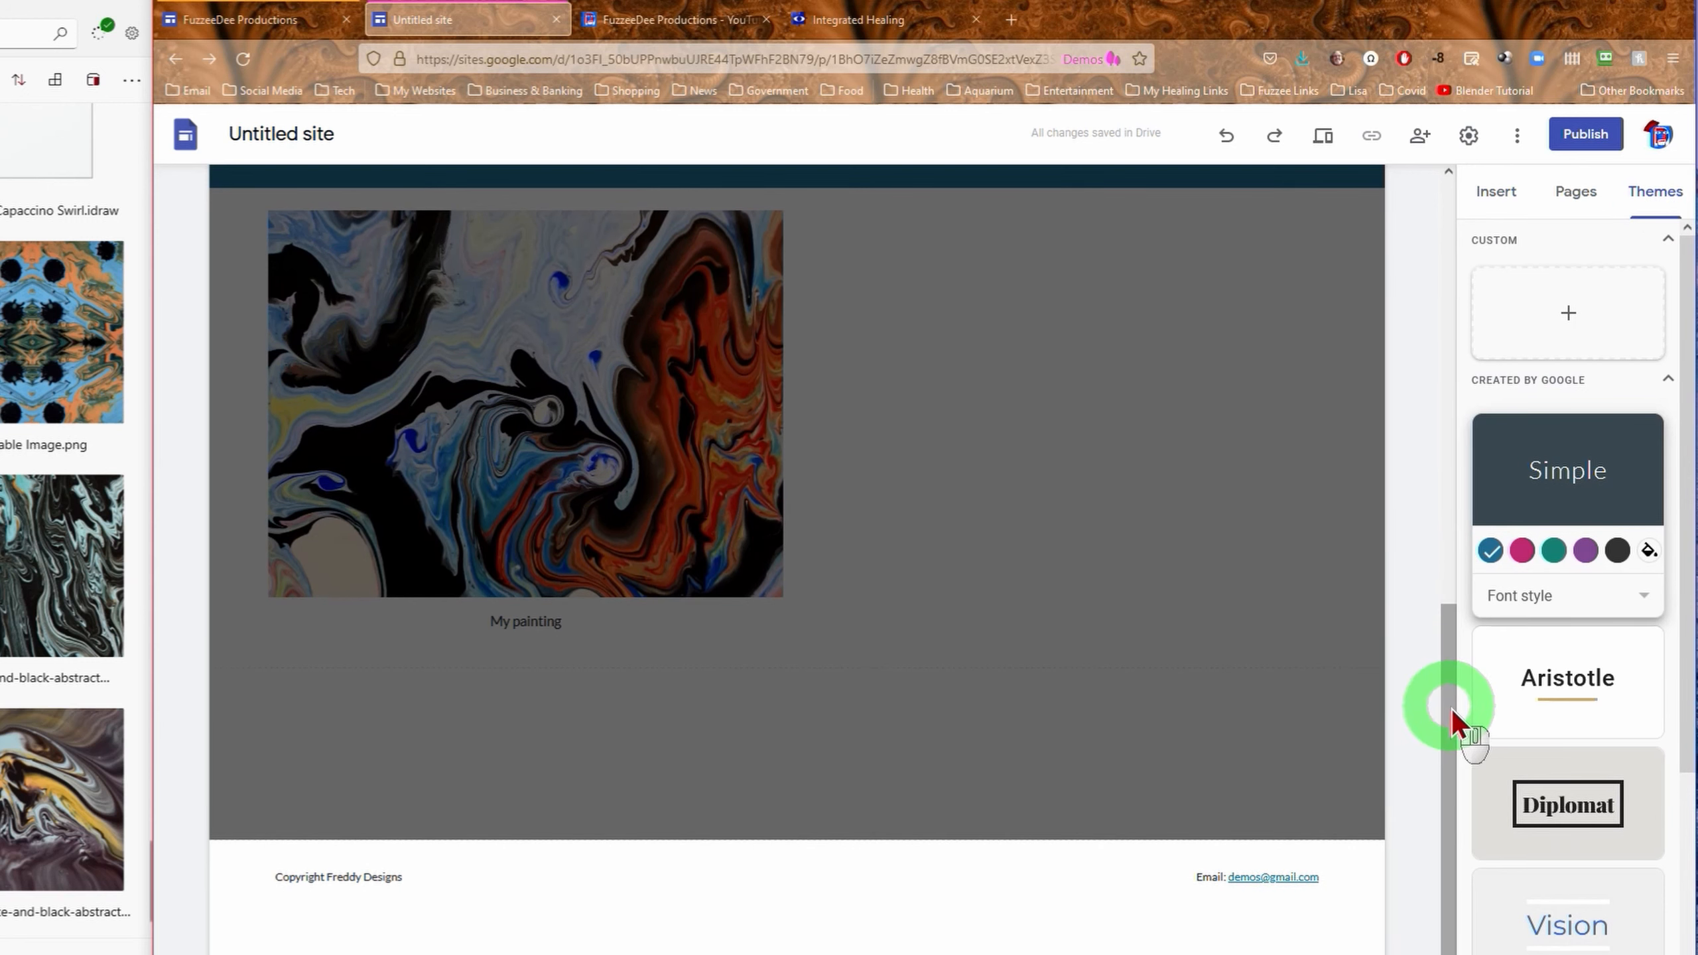
left_click_drag(1451, 716, 1453, 404)
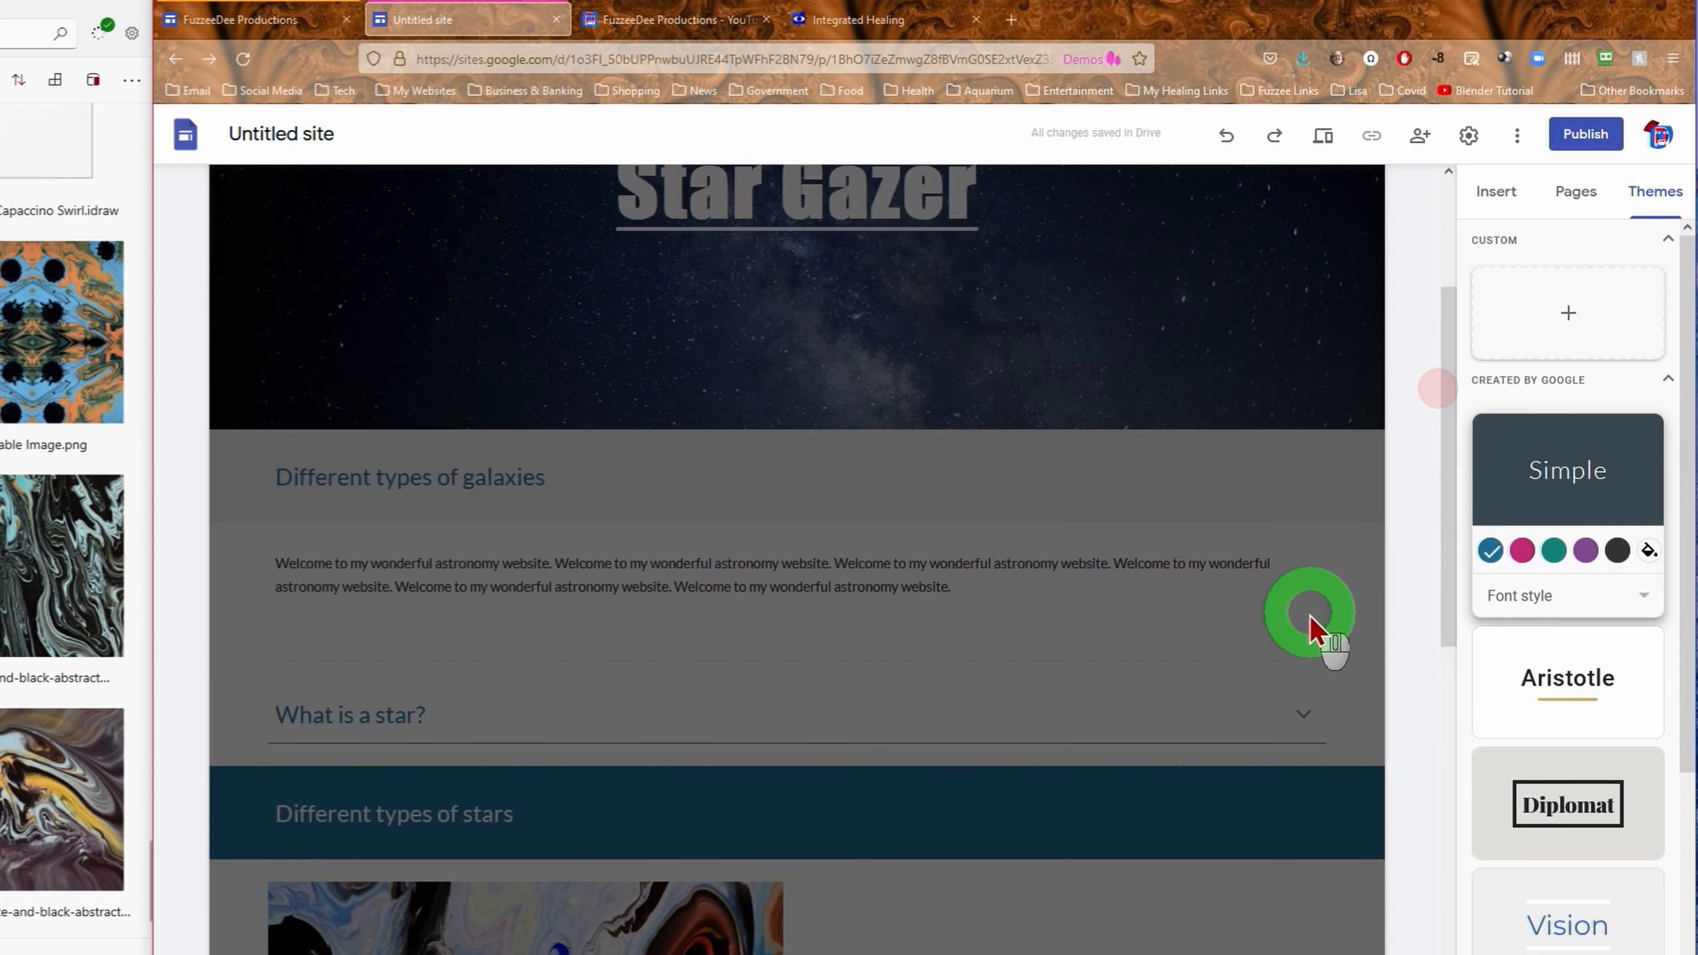
left_click(1306, 614)
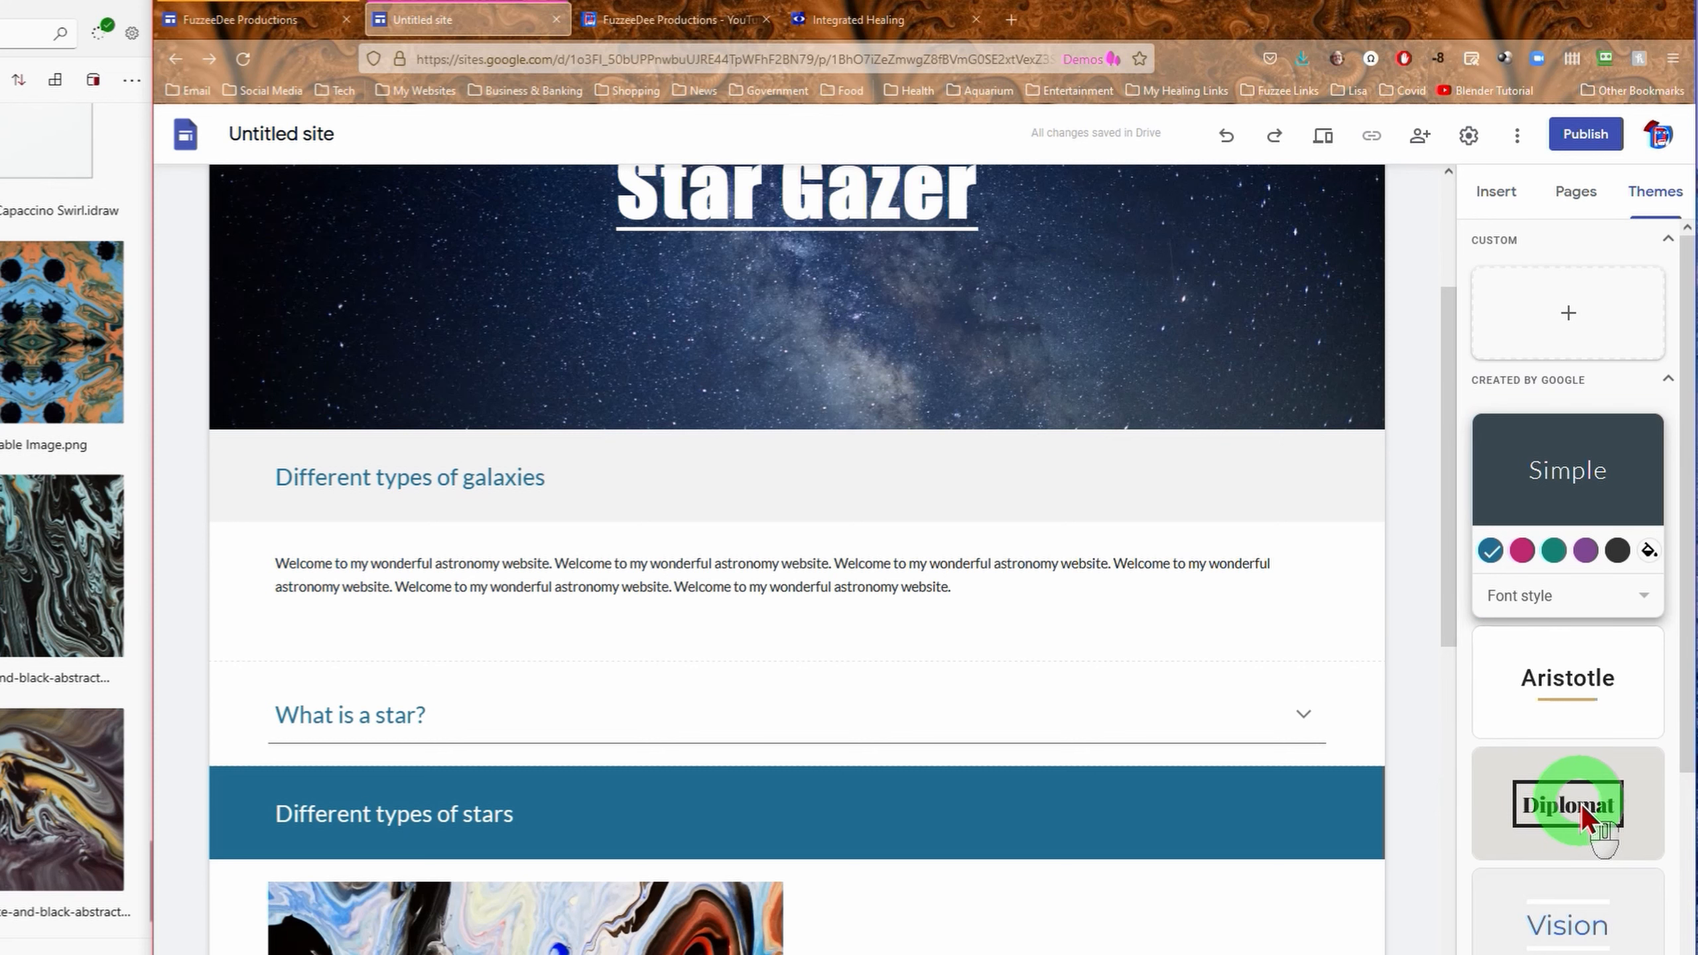
left_click(1581, 697)
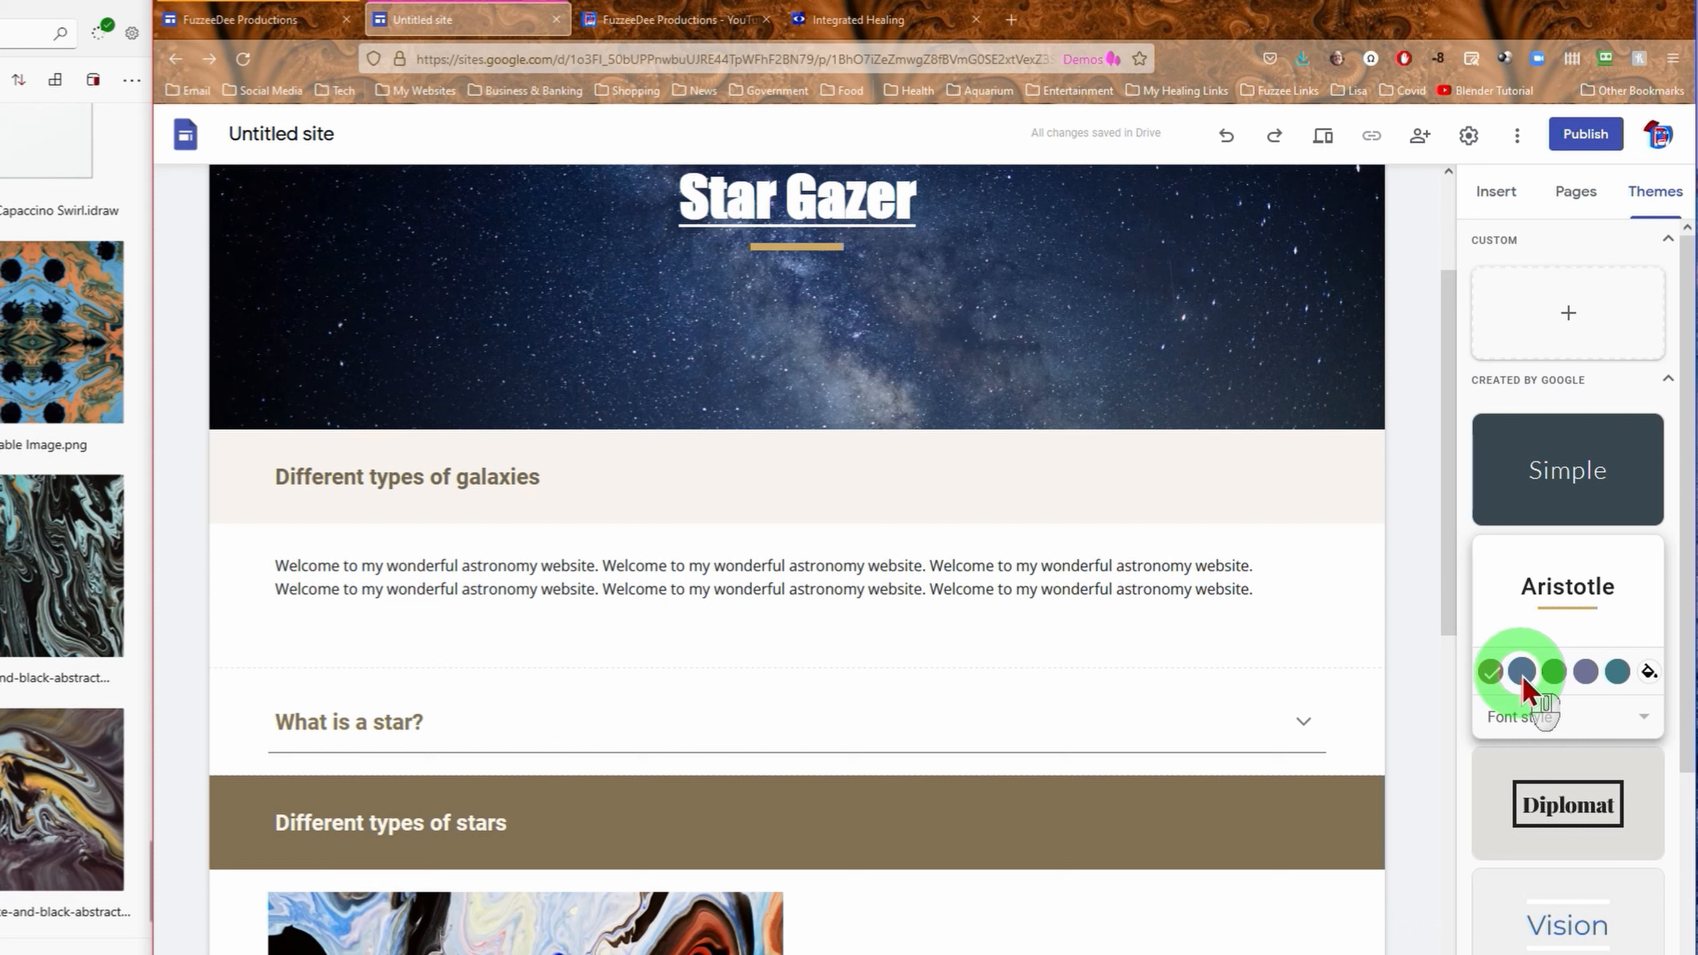
- Try the Classic font style on the Aristotle theme and settle on the BOLD font style
left_click(1643, 719)
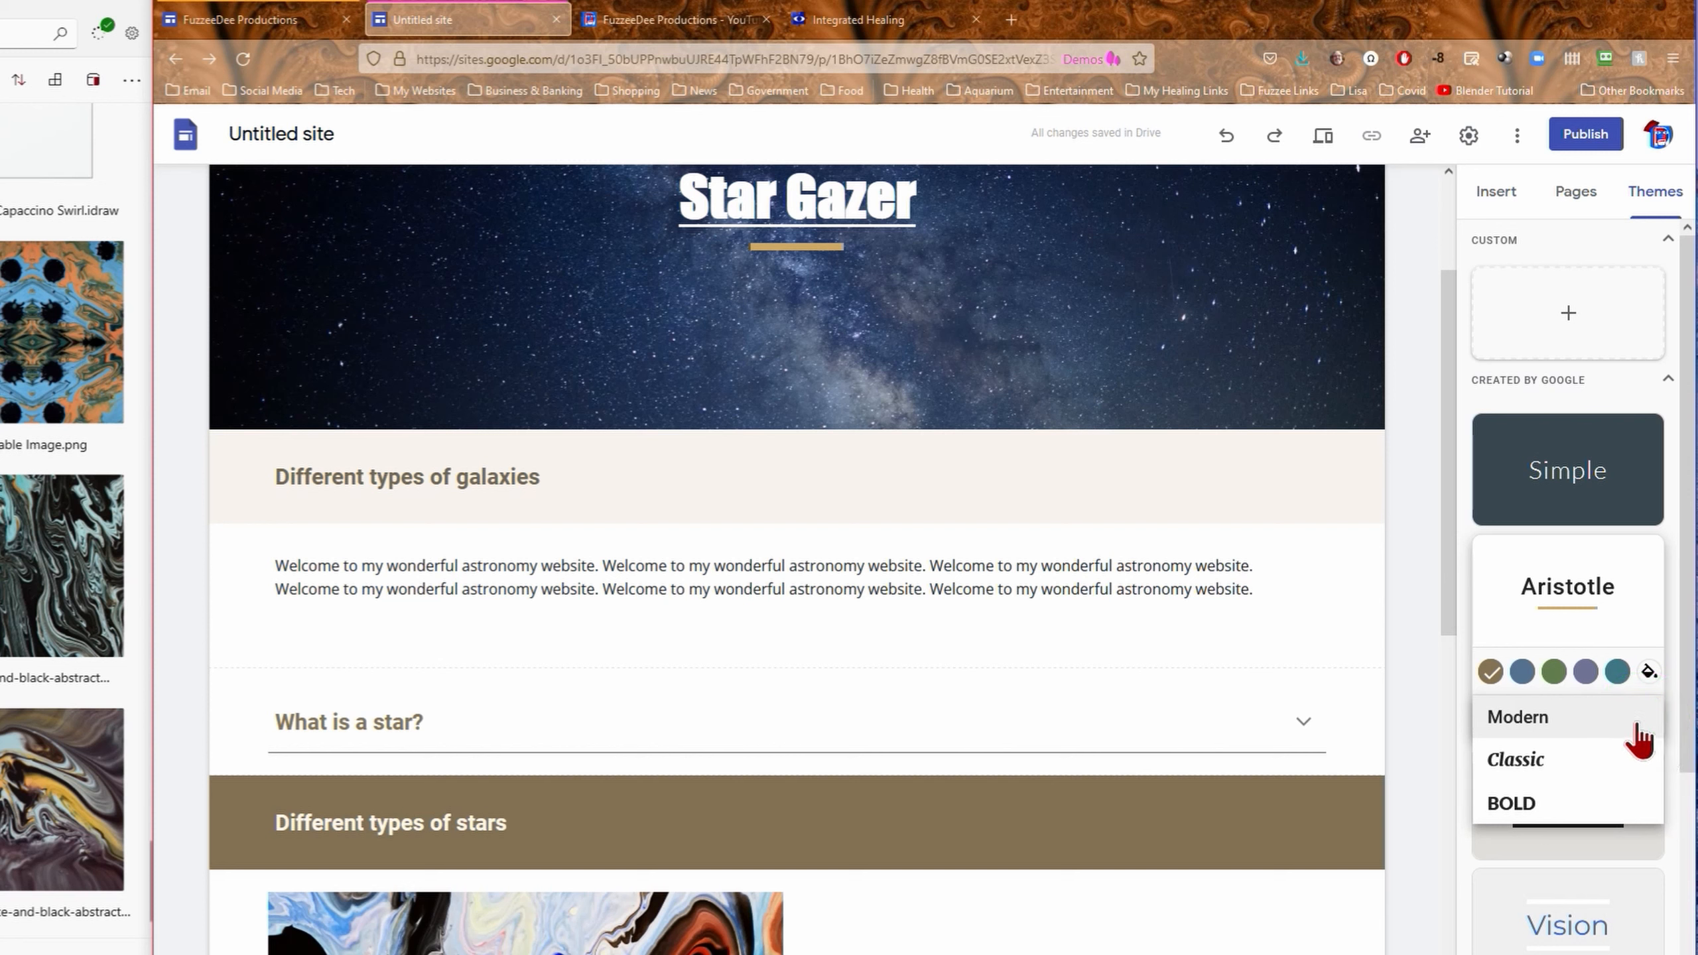
left_click(1560, 769)
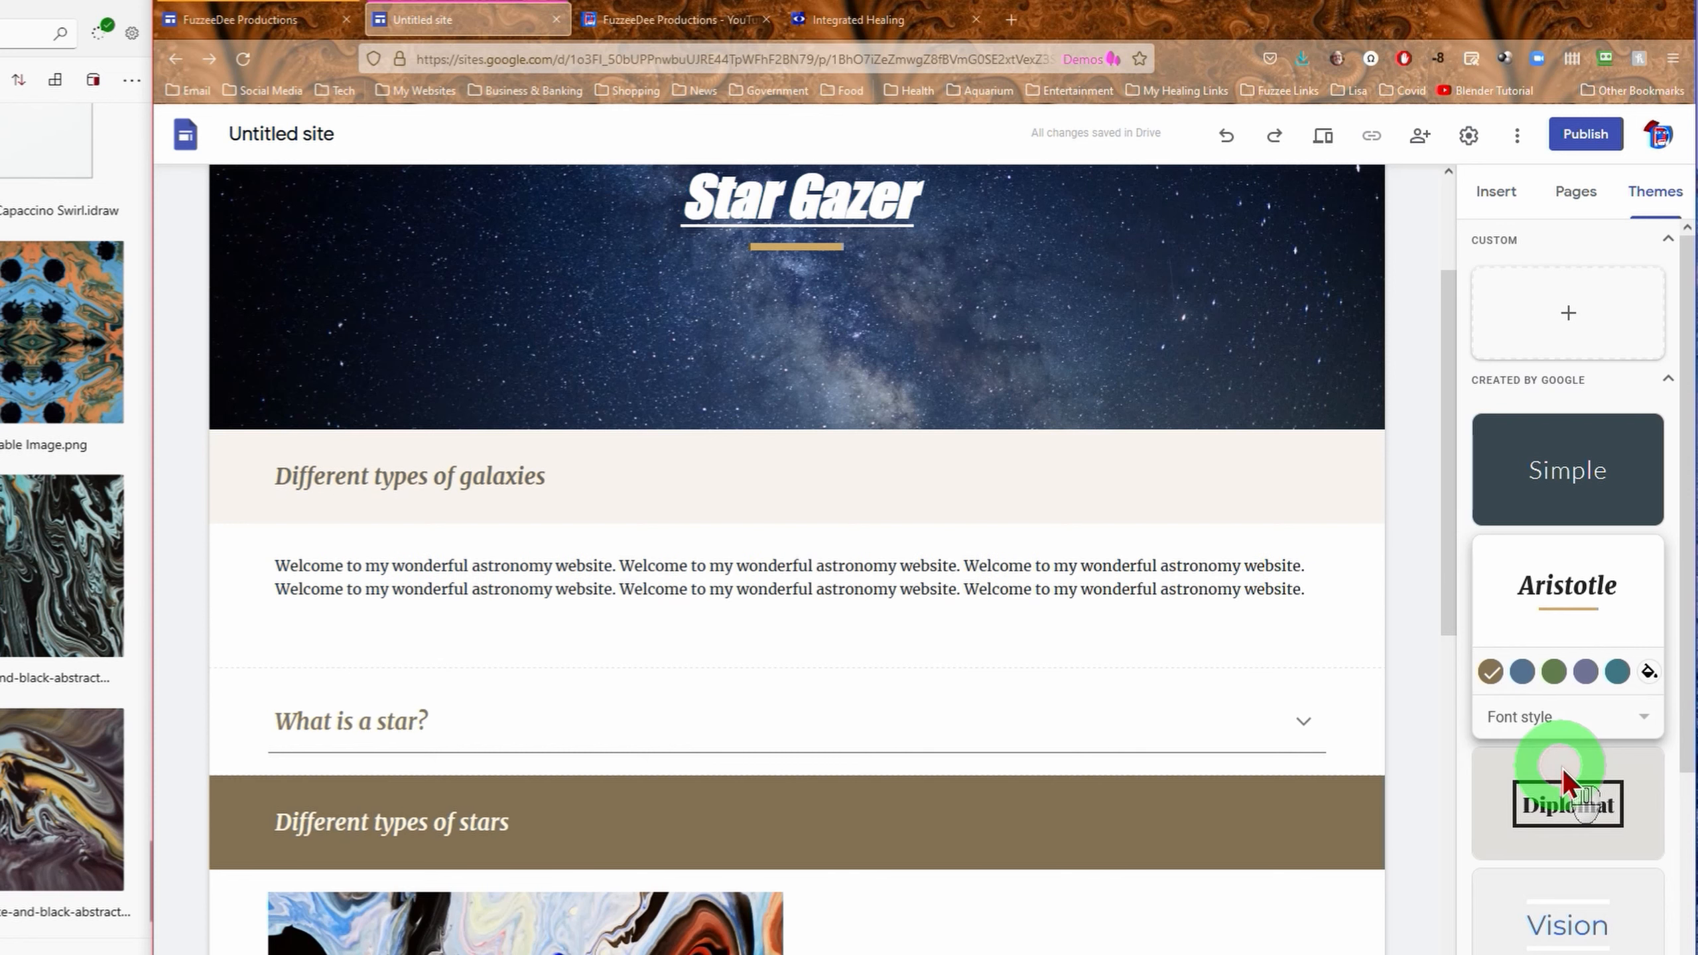
left_click(1640, 715)
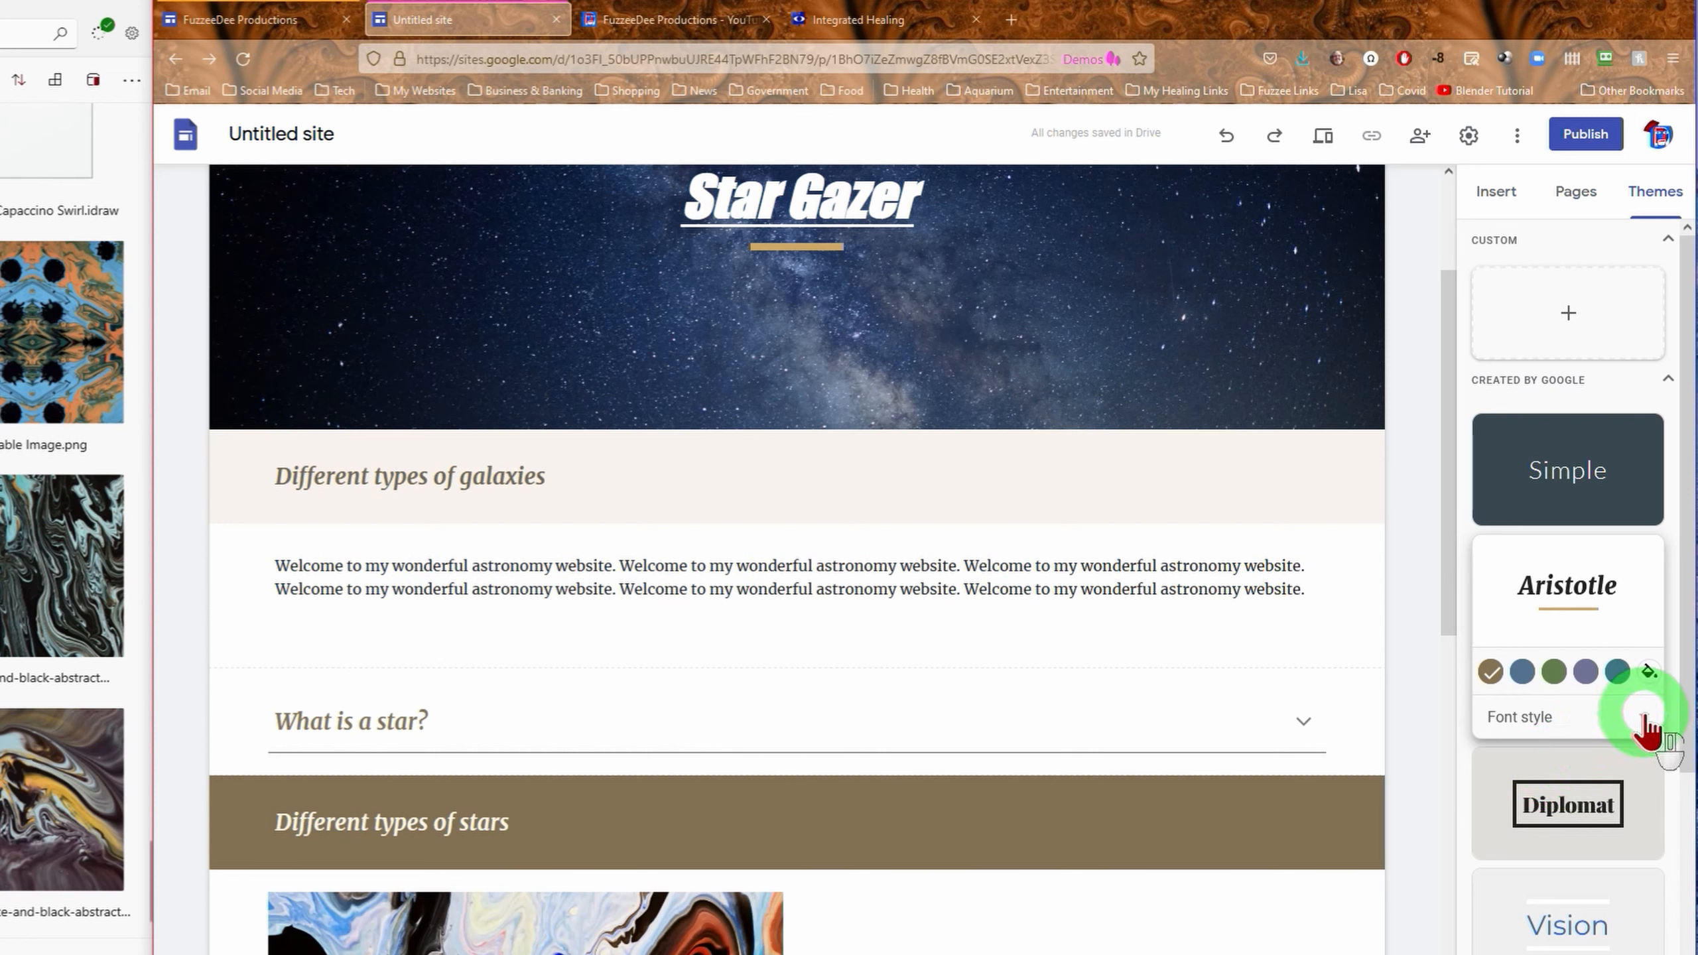
left_click(1531, 762)
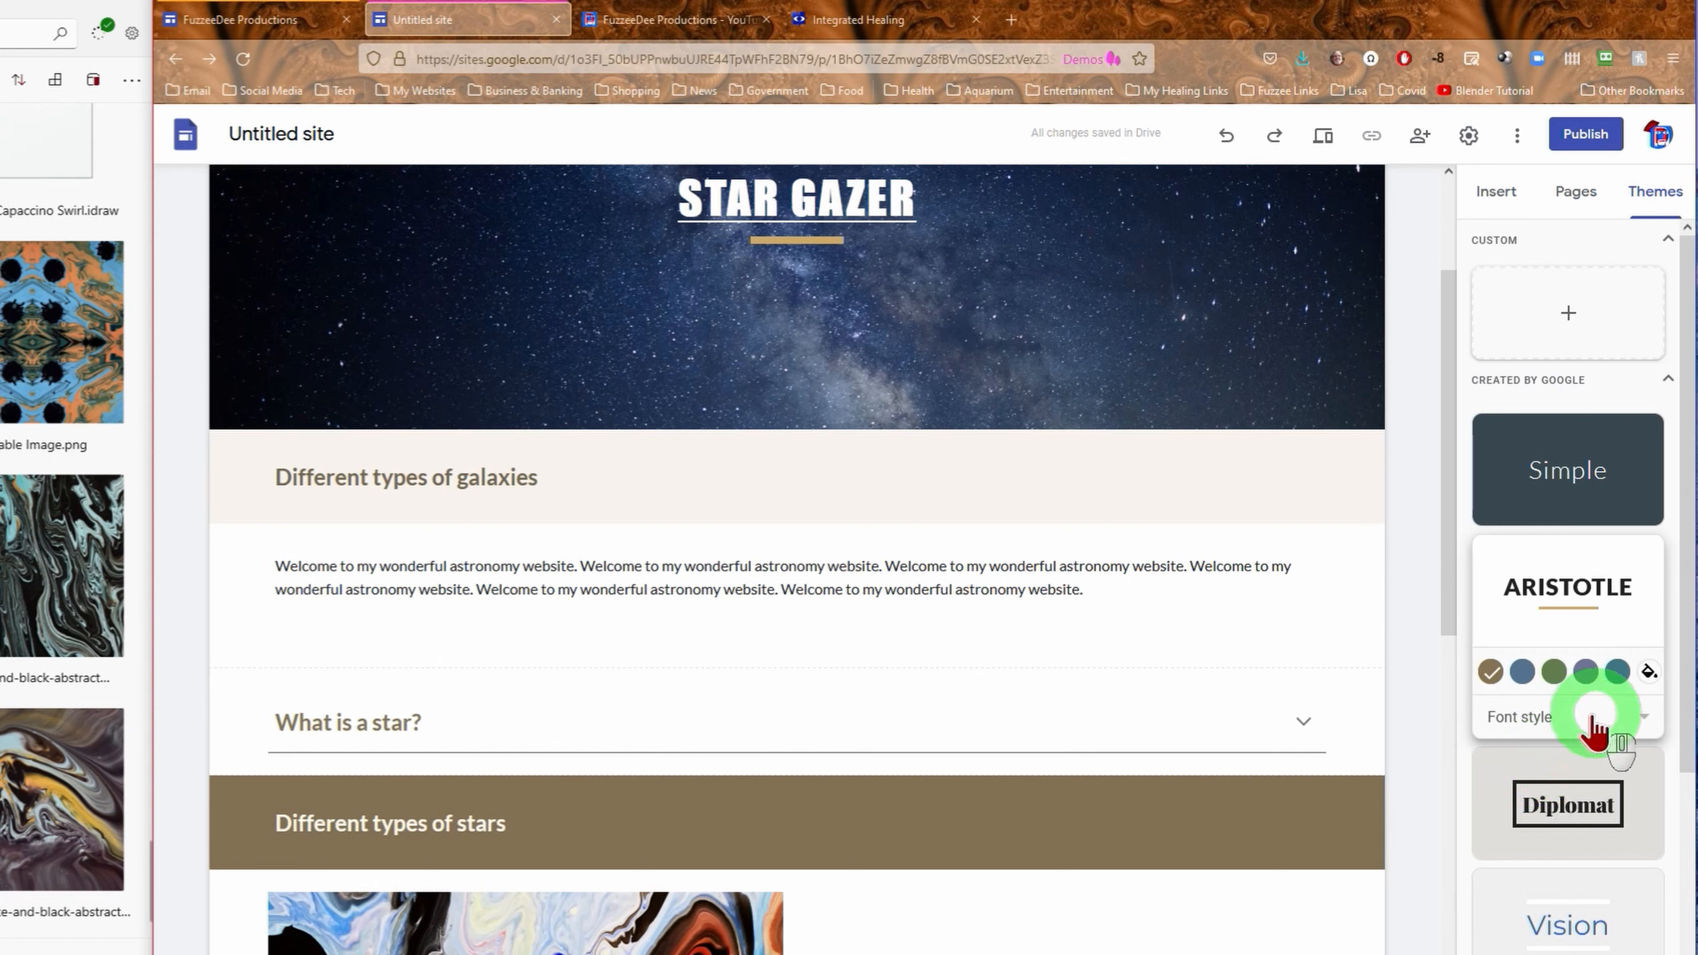
- Try the blue, green and purple colours of the Aristotle theme and settle on teal
left_click(1523, 671)
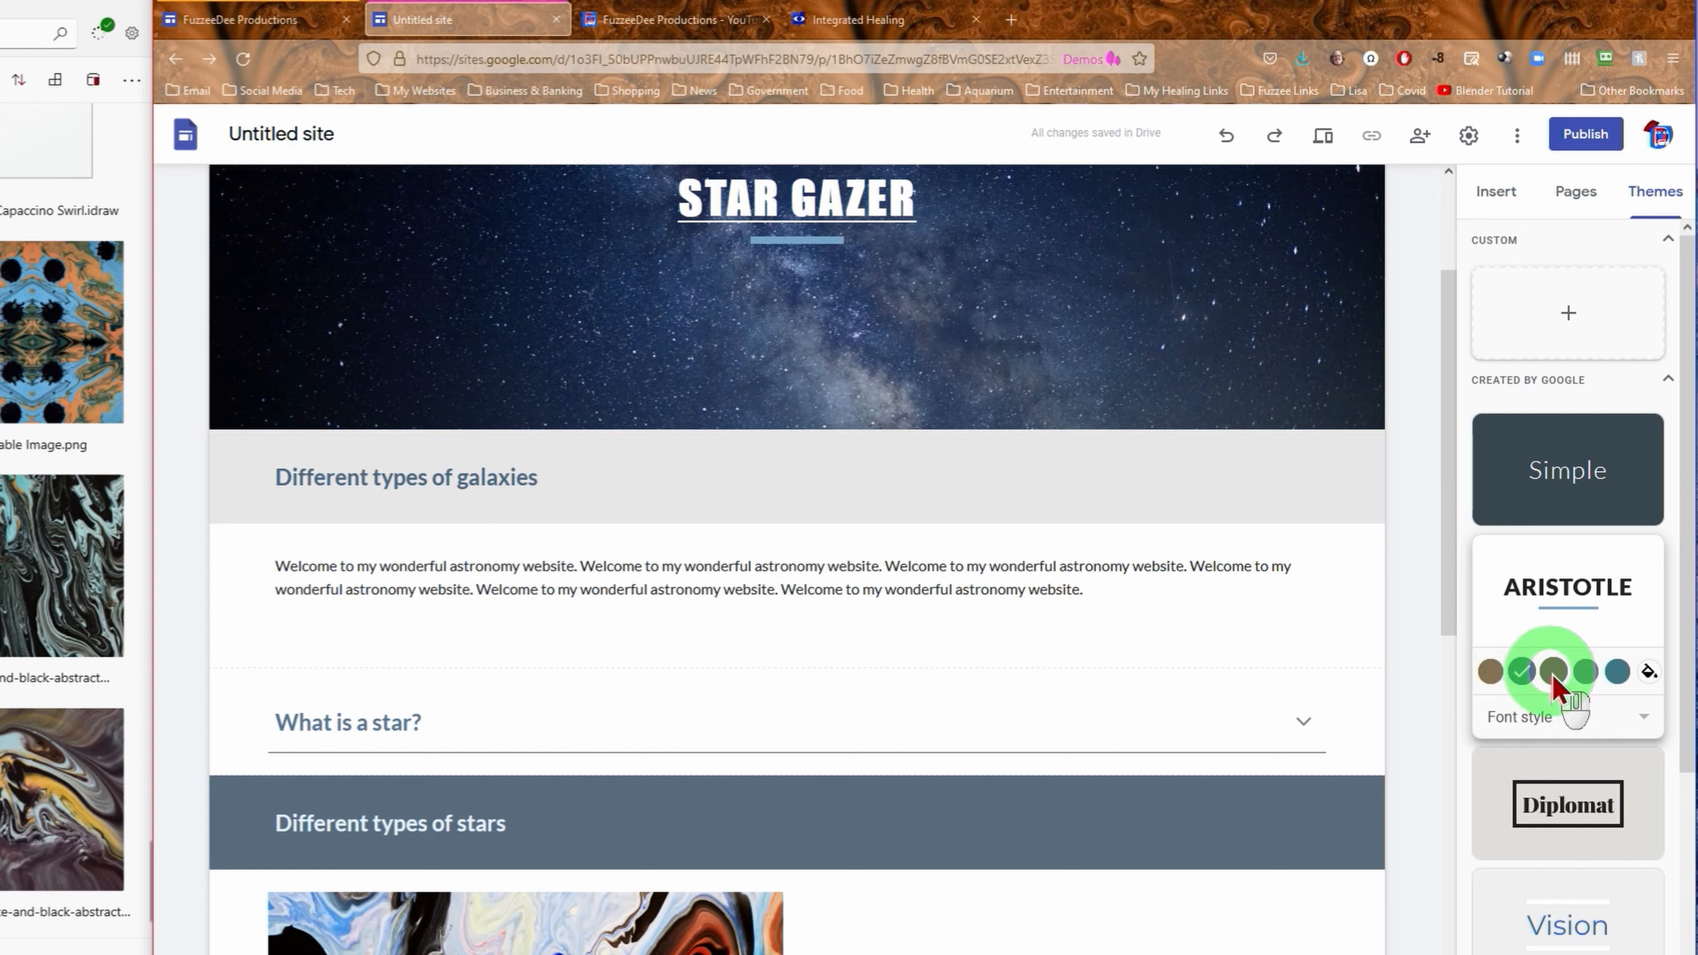
left_click(1552, 672)
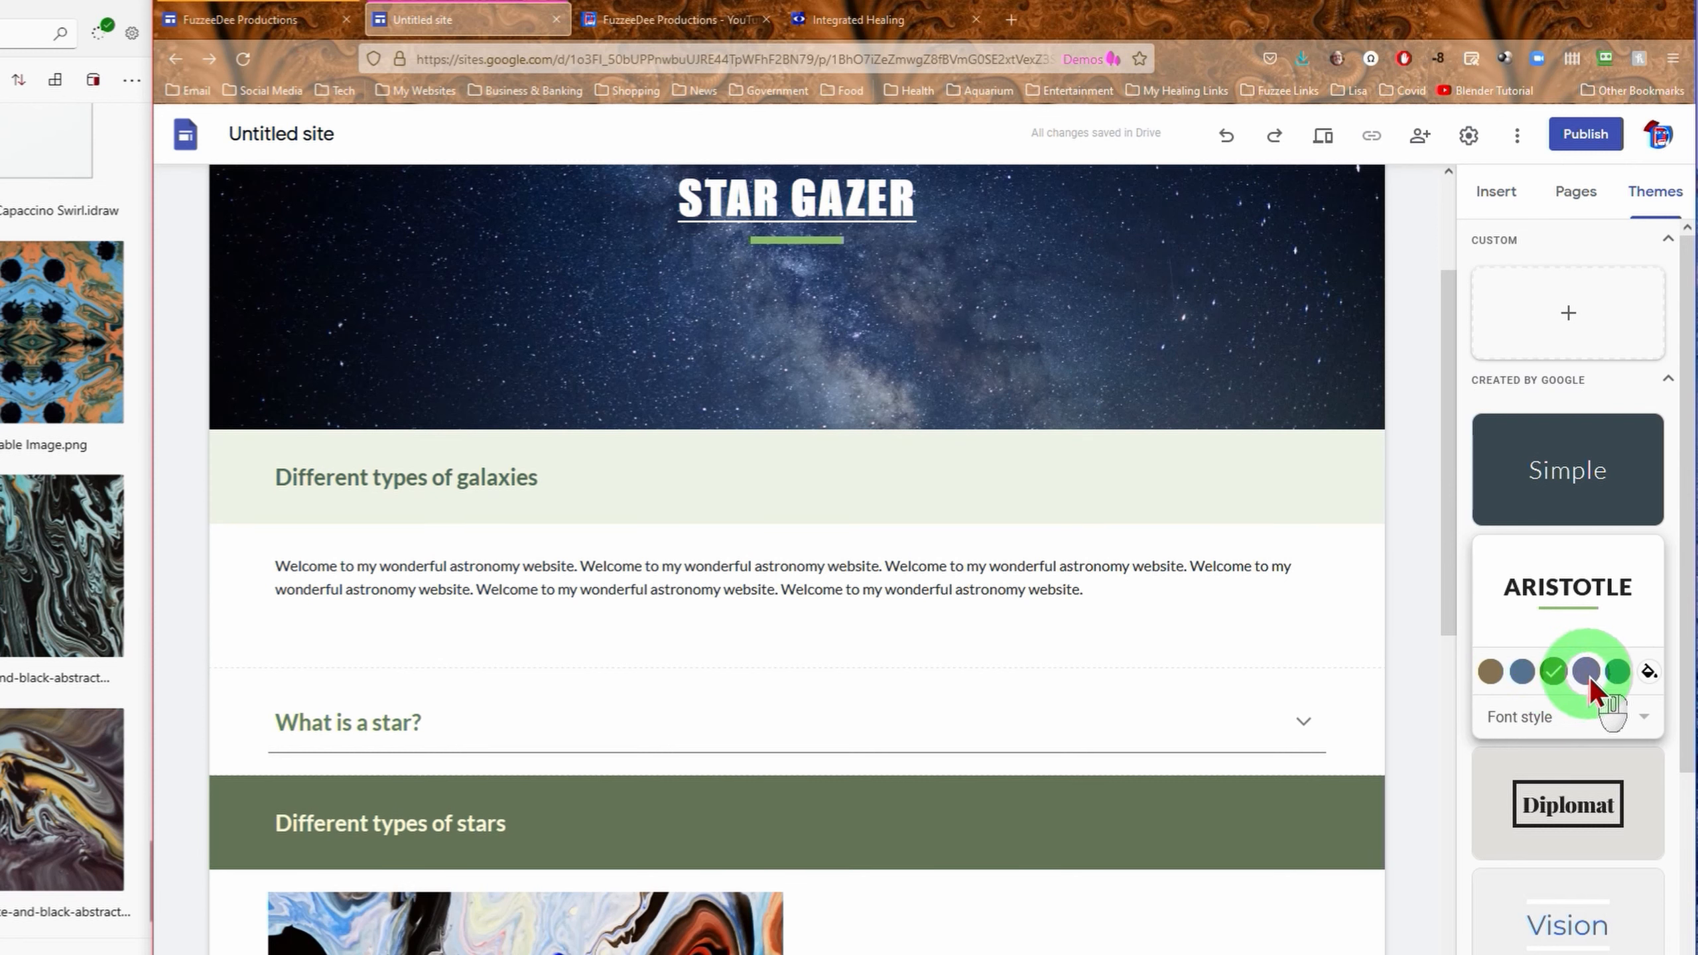
left_click(1589, 677)
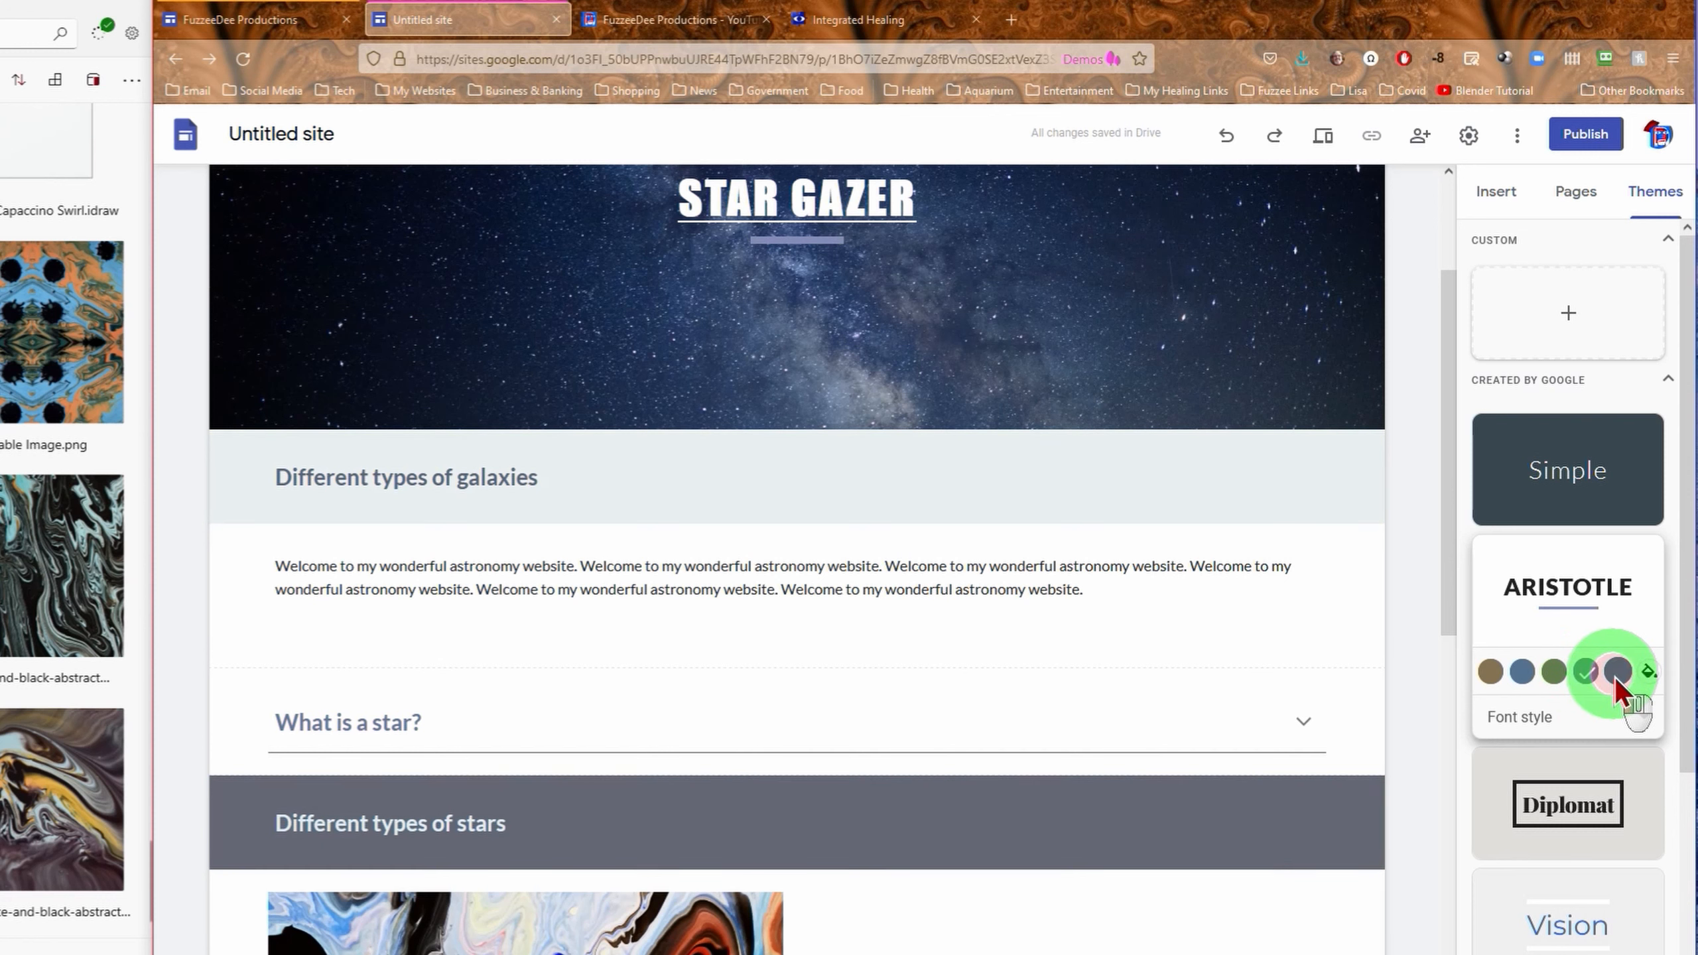
left_click(1616, 675)
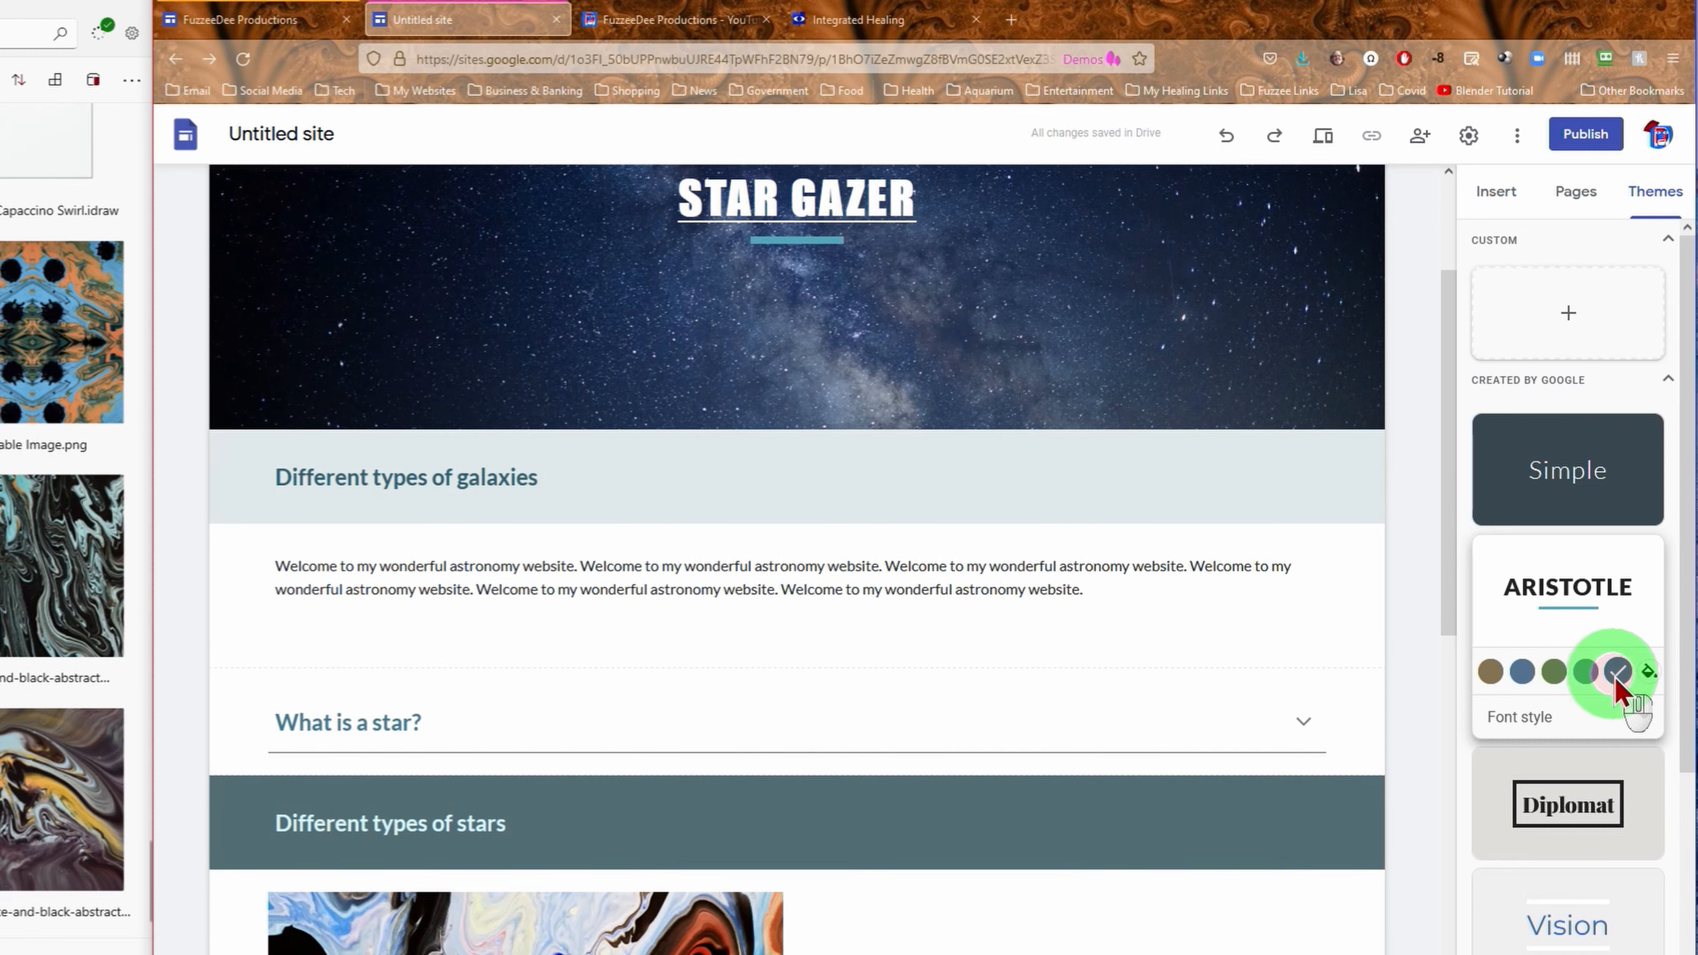
- Apply the Diplomat theme to the site and set its font style to Heavy
left_click(1648, 673)
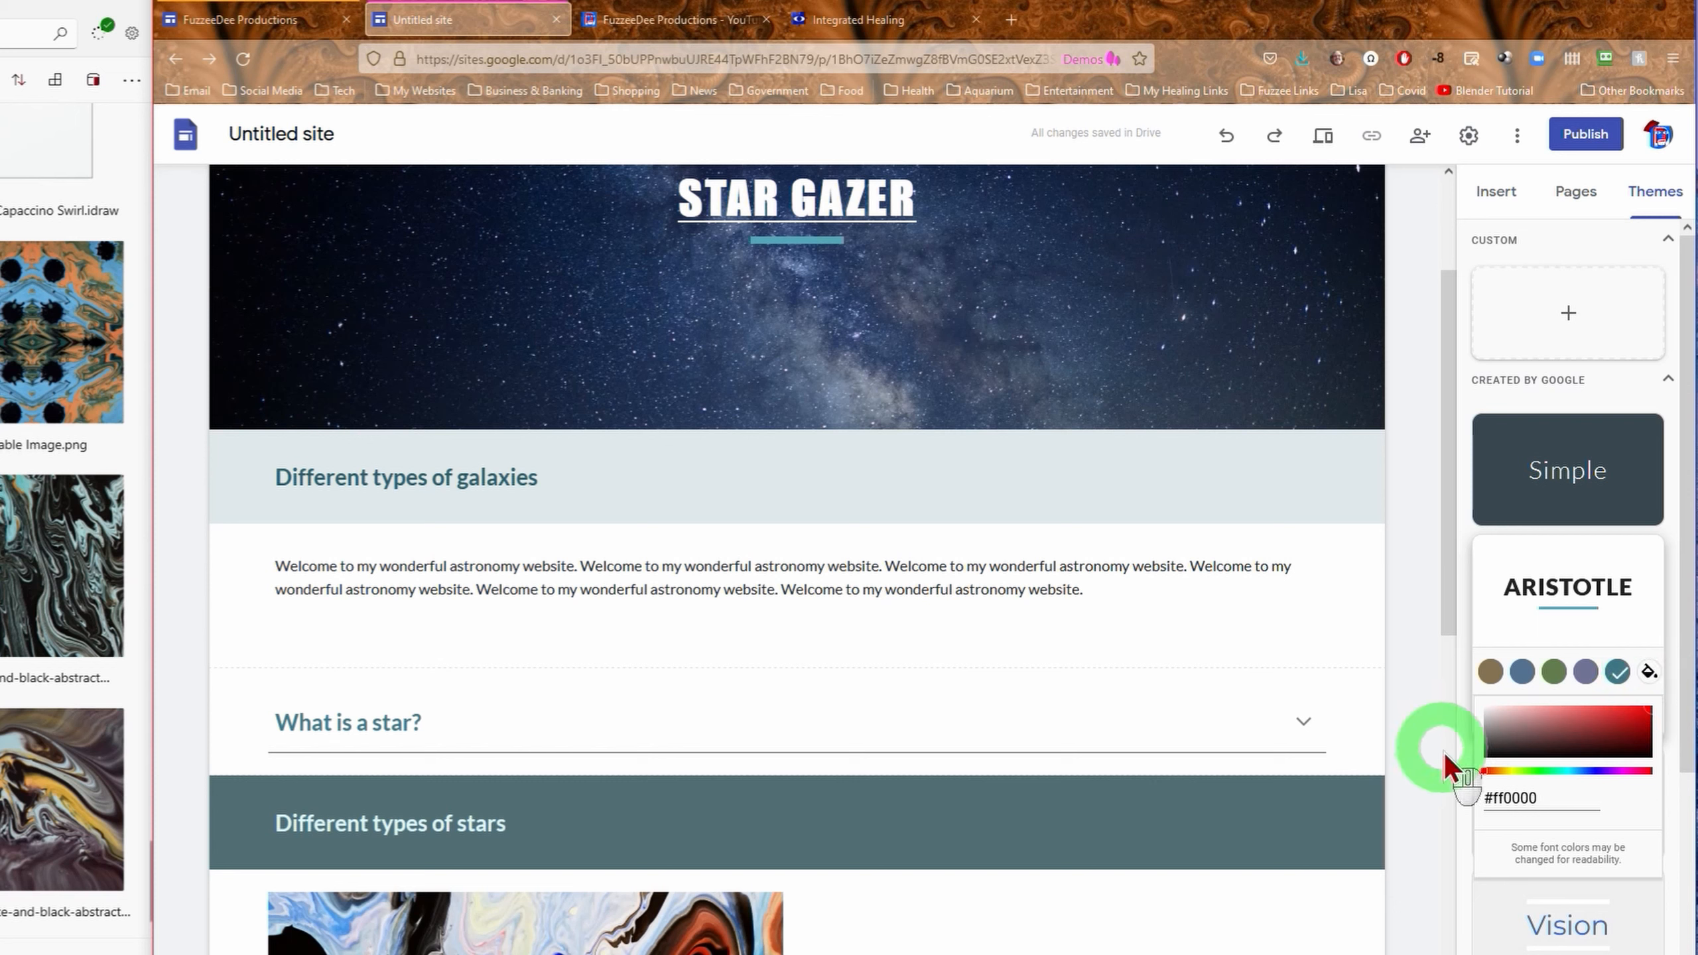
left_click(1458, 707)
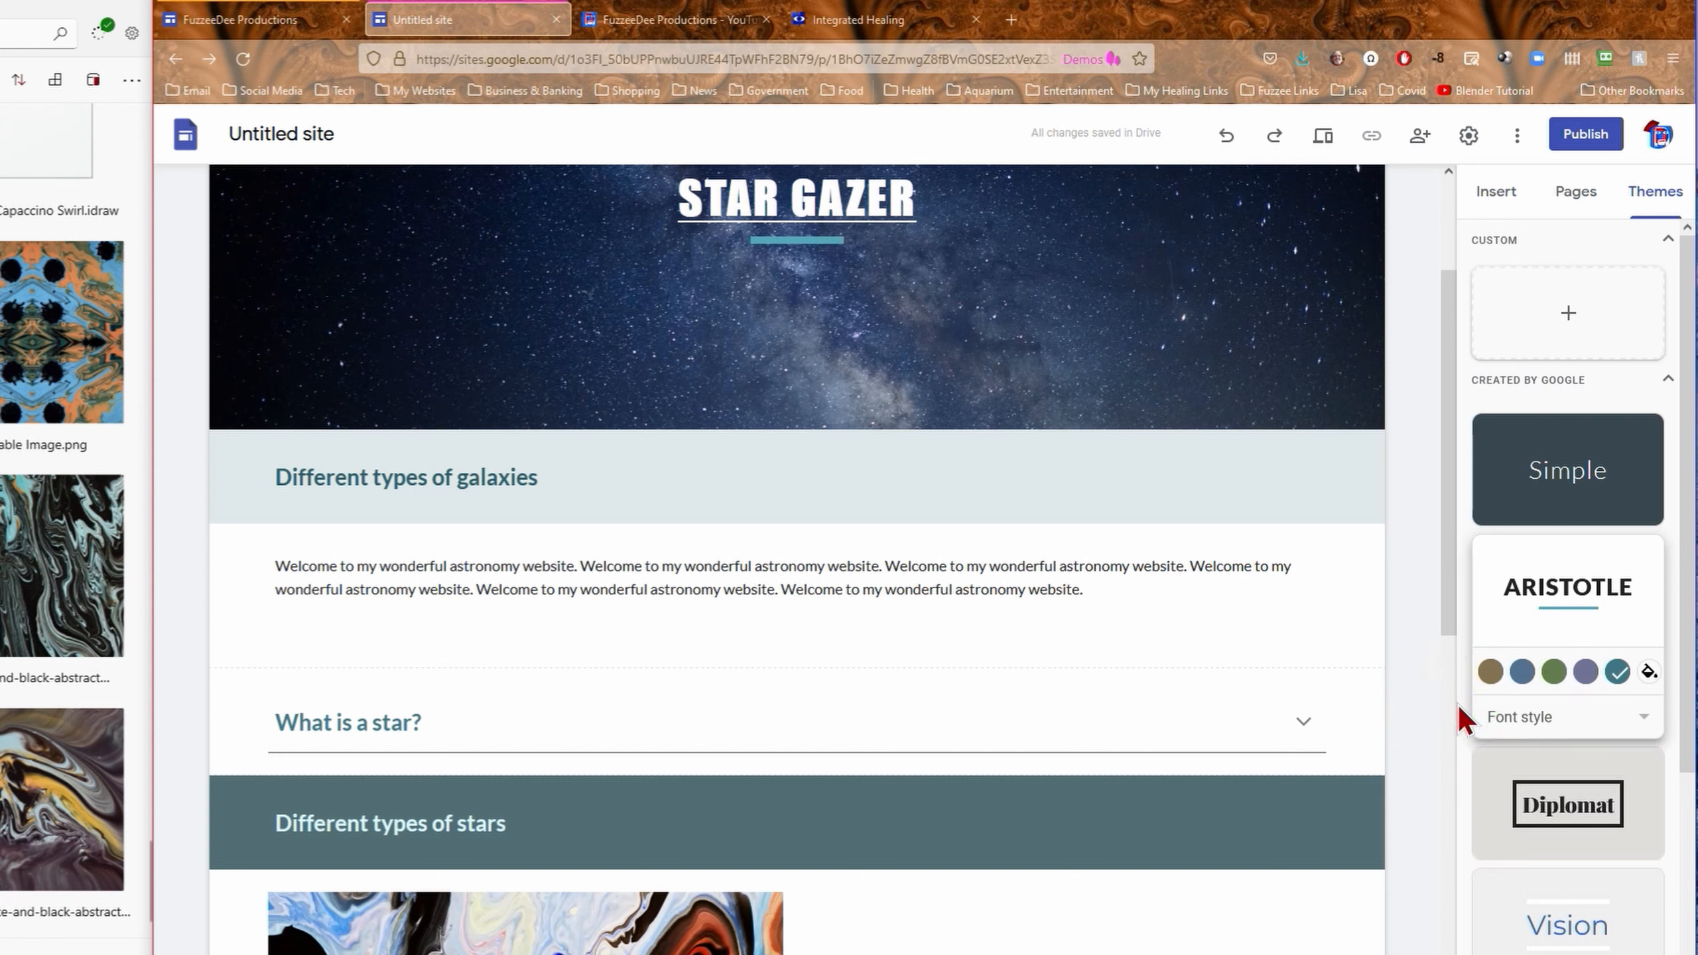
left_click(1589, 806)
left_click(1485, 799)
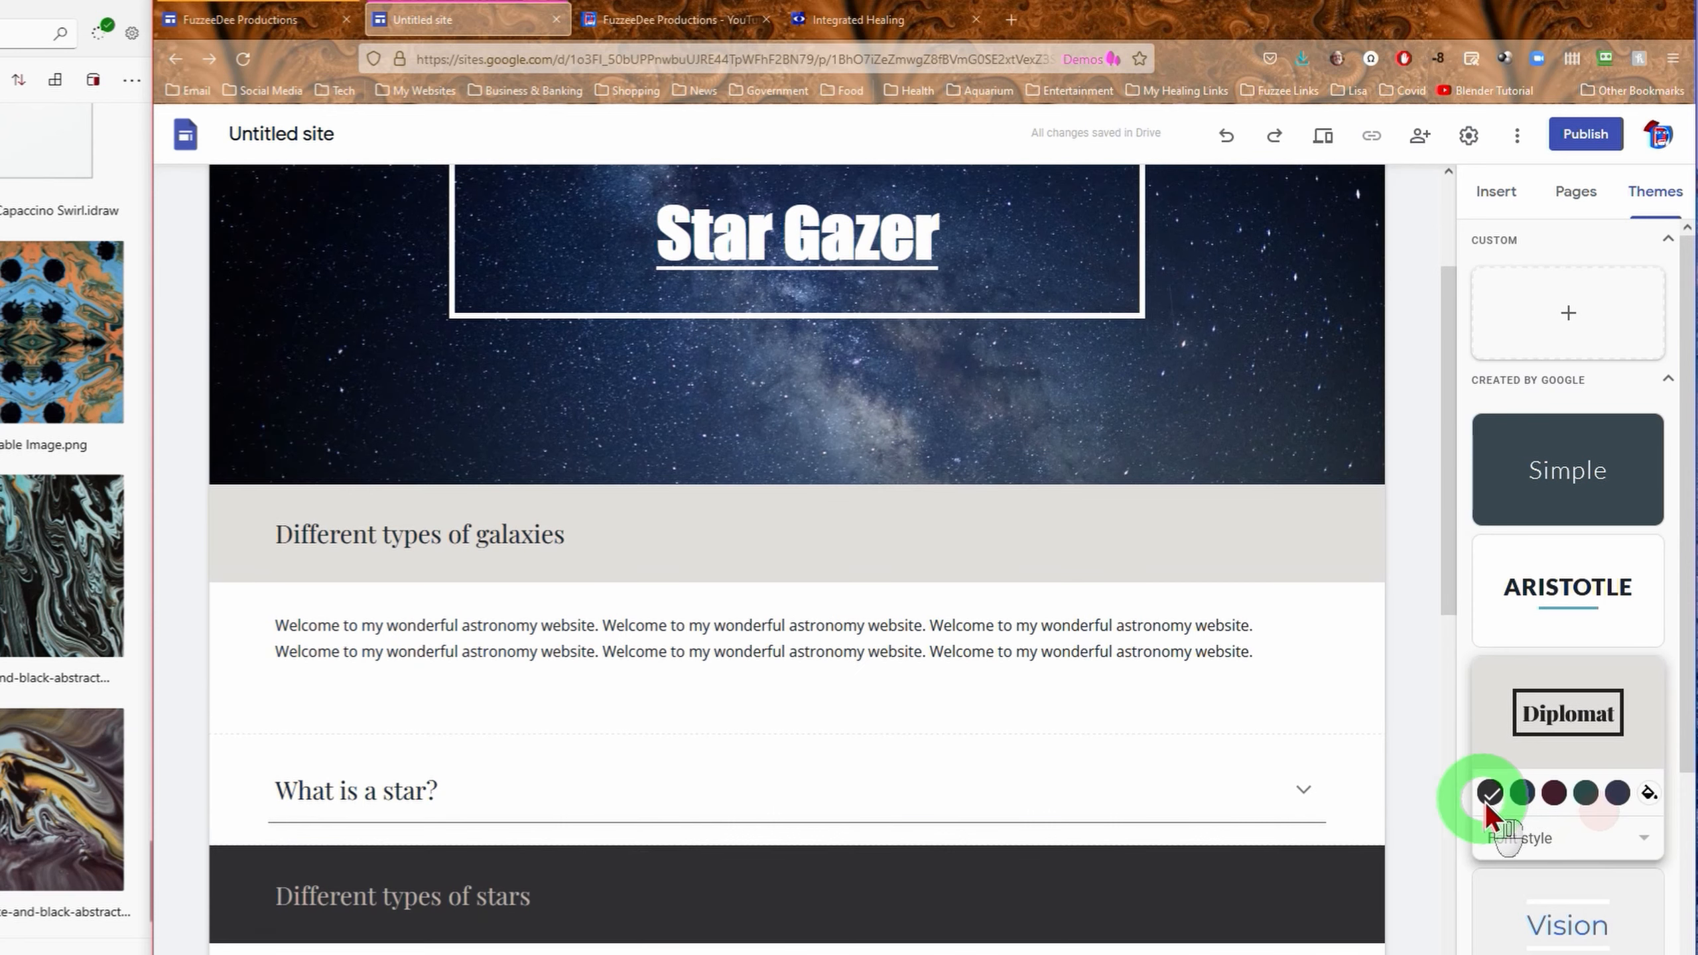
scroll(1445, 781, "down", 6)
scroll(1568, 914, "down", 1)
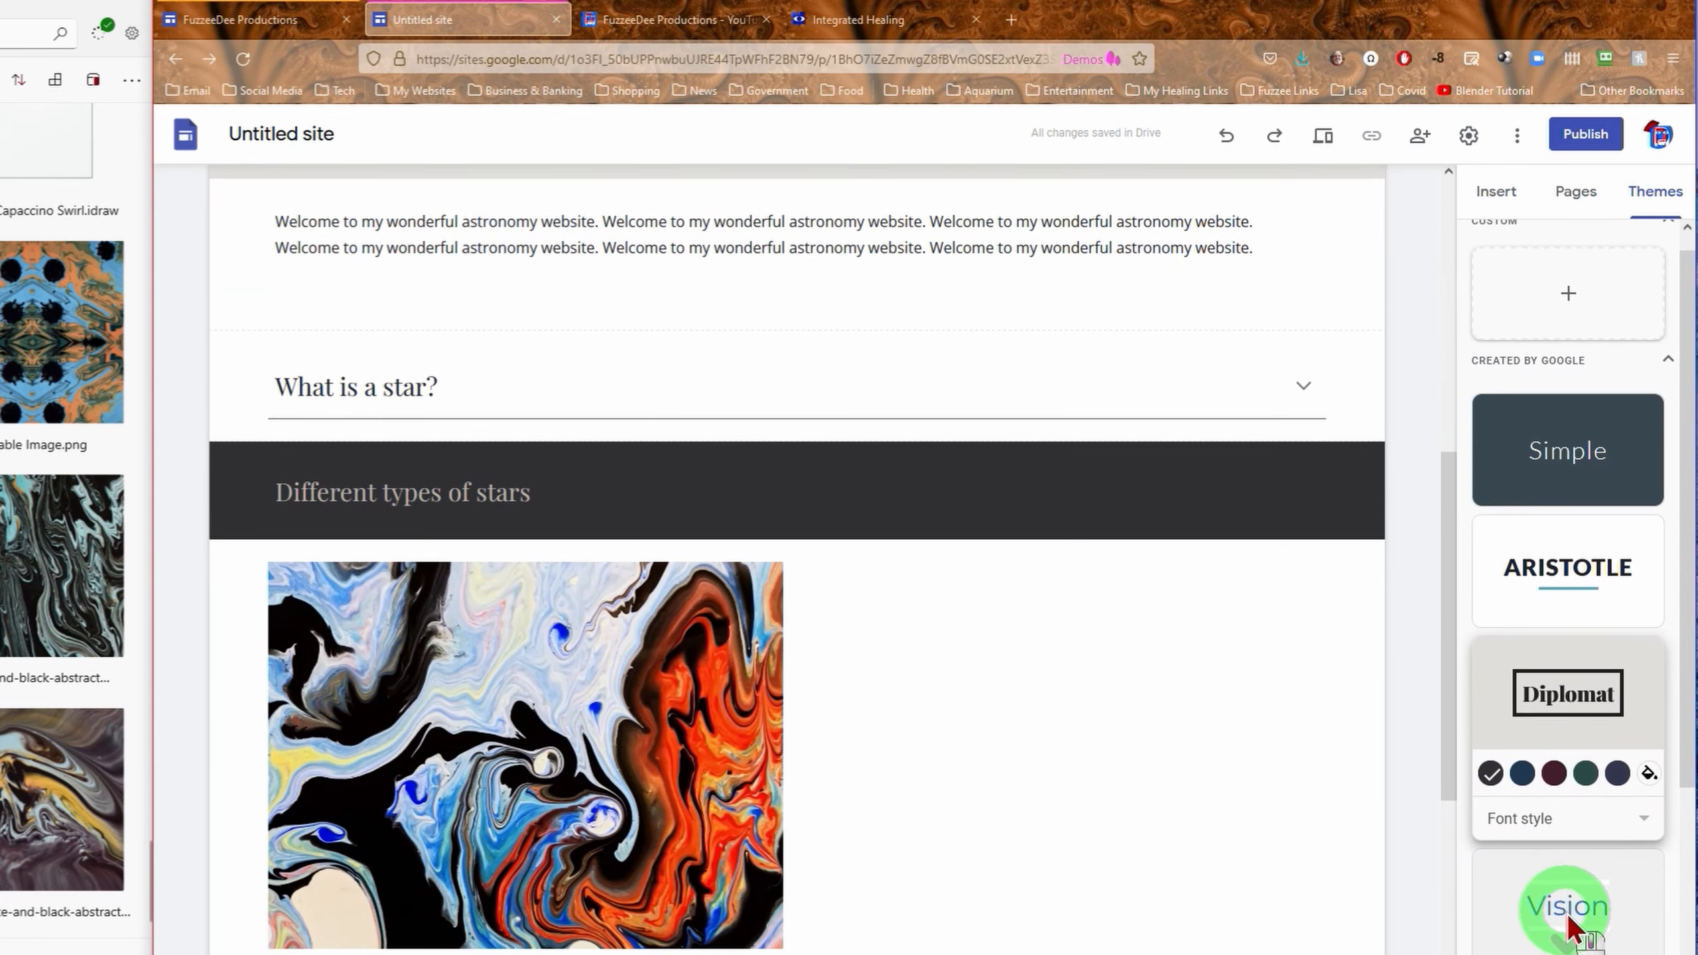
left_click(1641, 817)
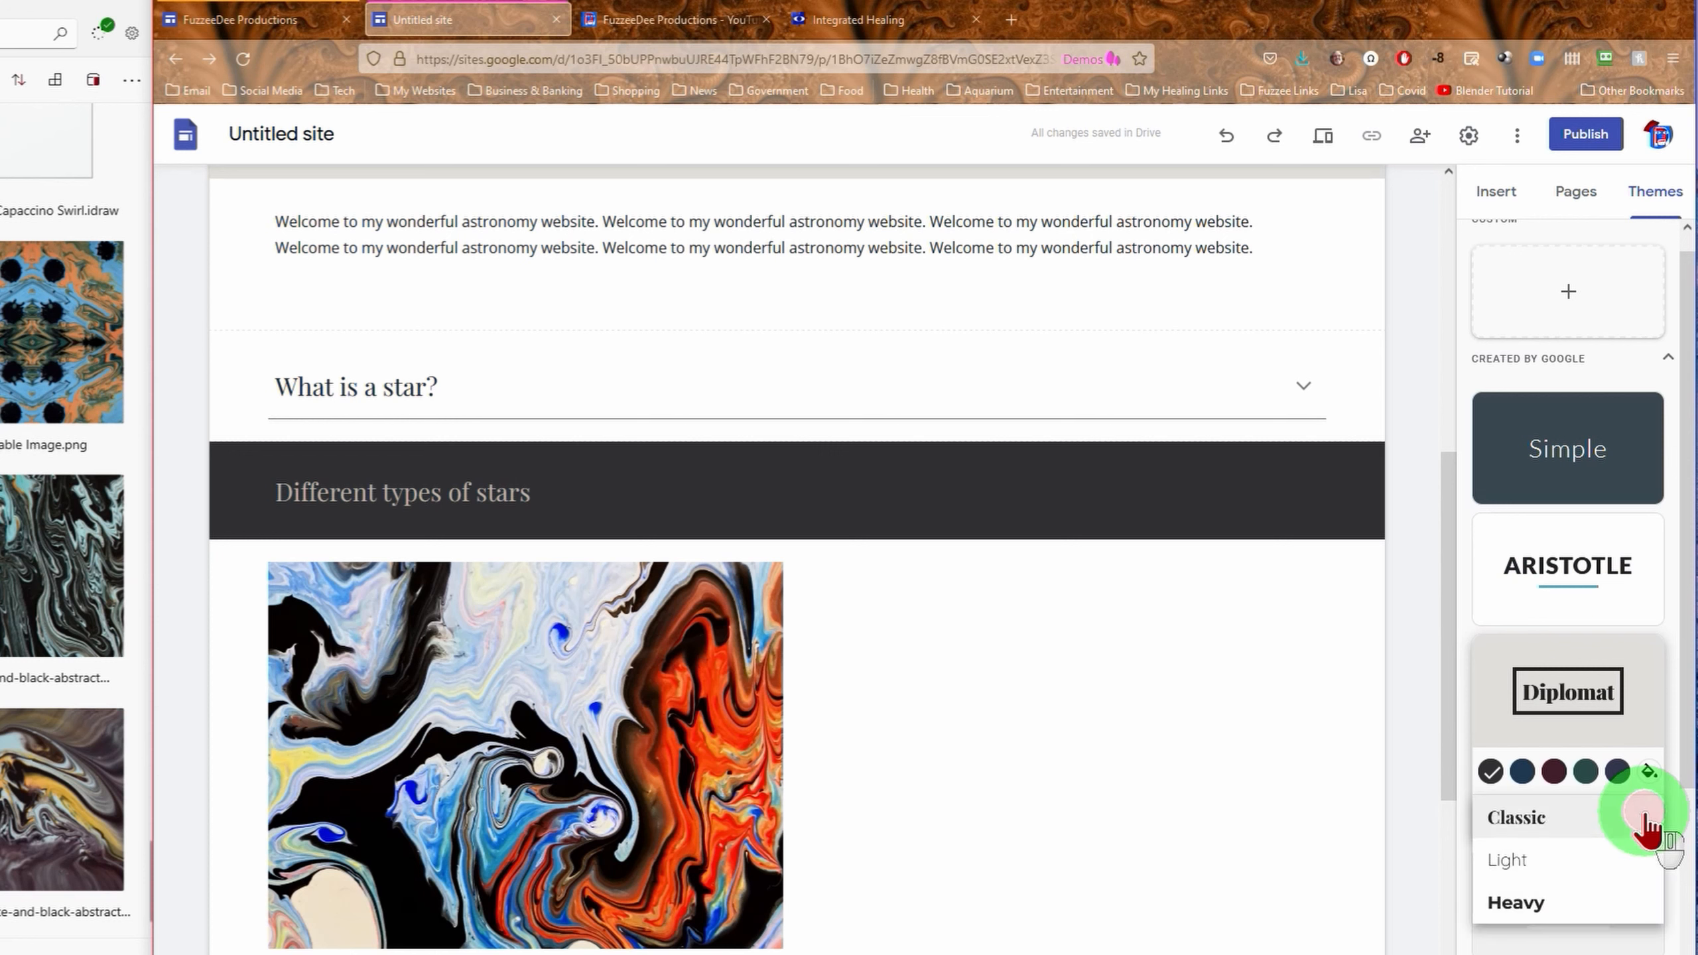
left_click(1560, 901)
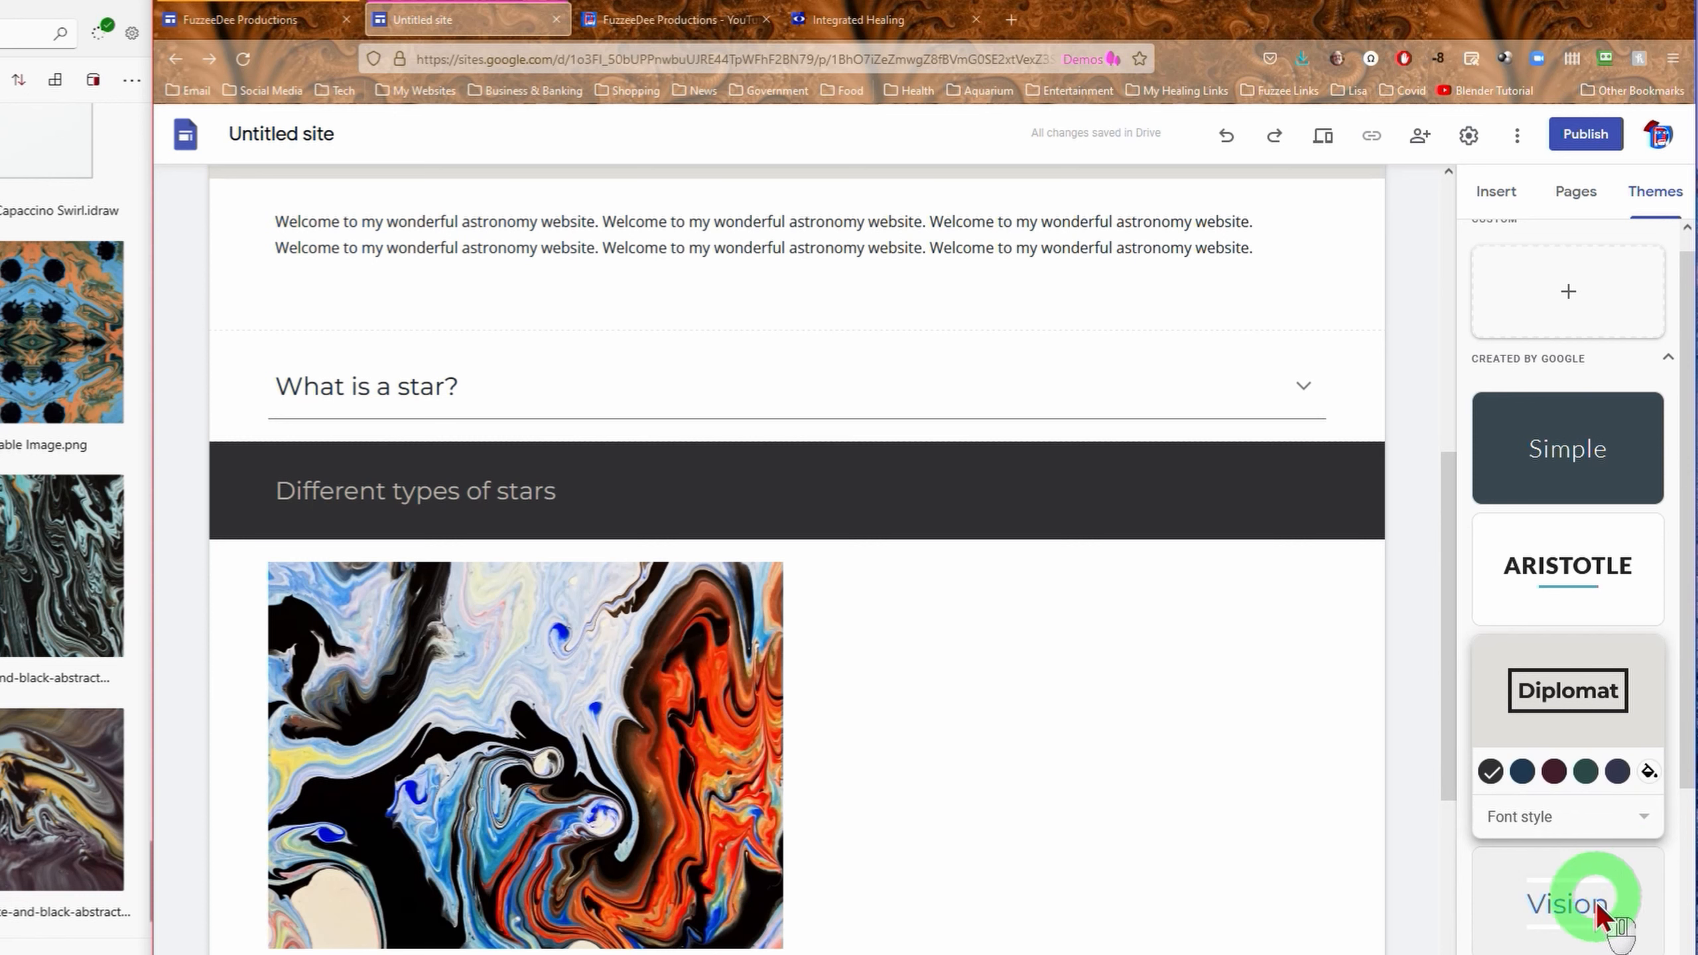
scroll(1394, 781, "up", 10)
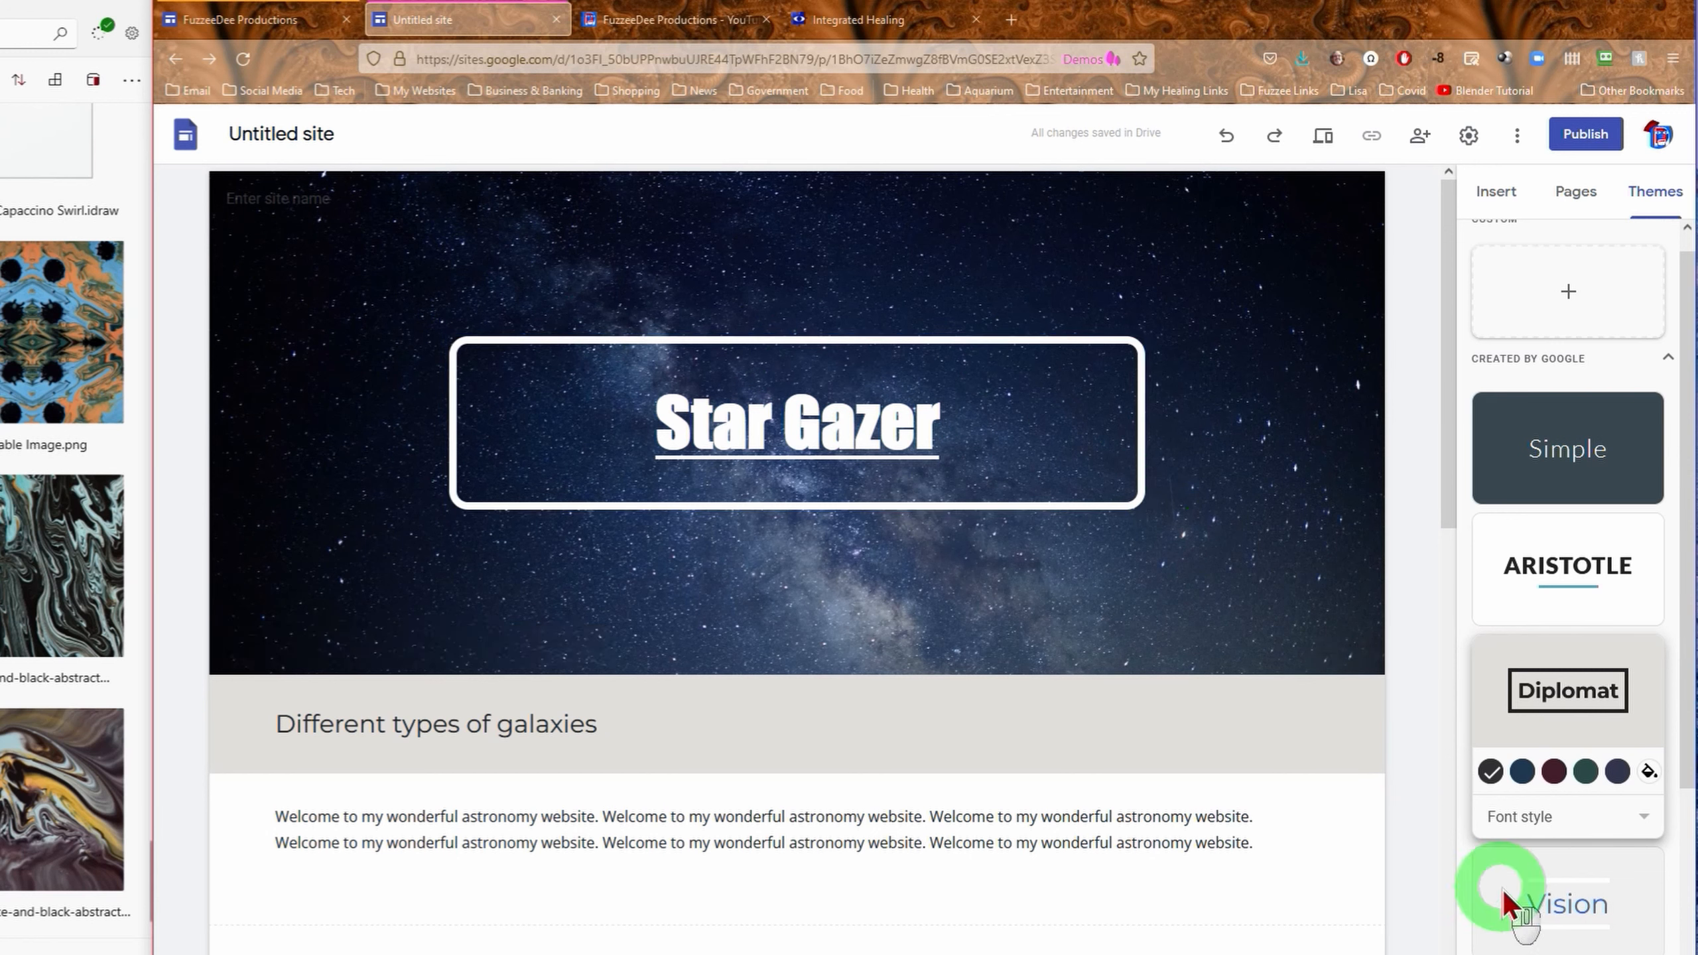
- Try the Vision theme and the Level theme with the Slab font style, returning to the Diplomat theme
left_click(1569, 911)
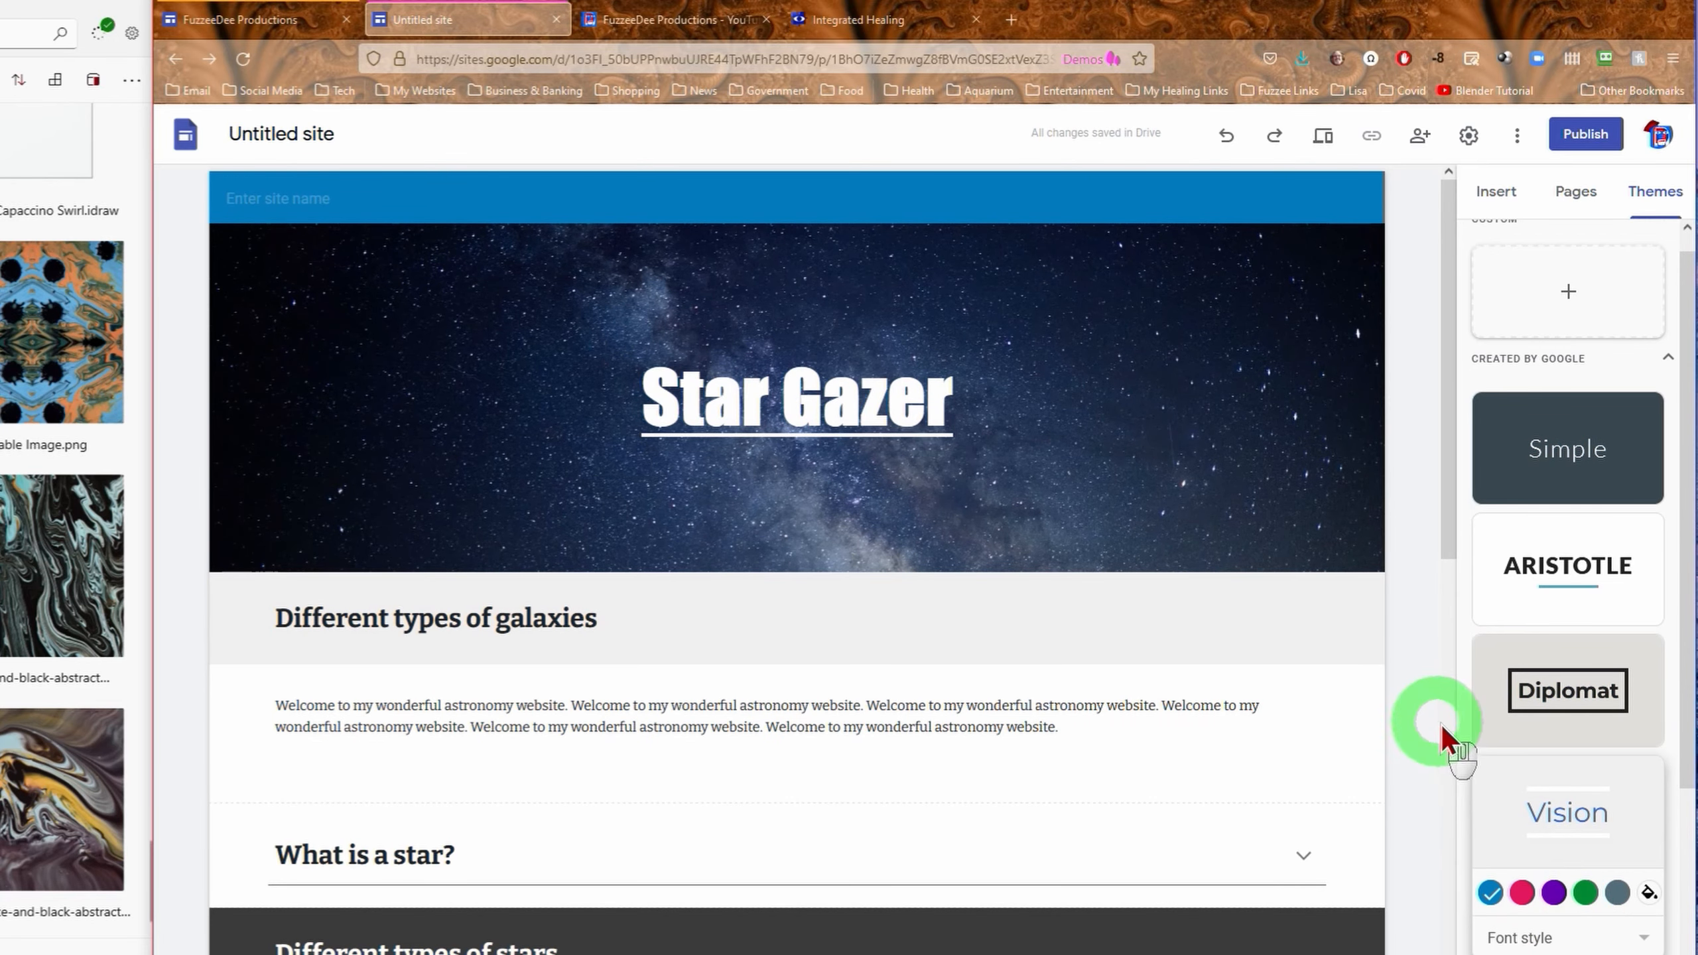
scroll(1443, 726, "down", 5)
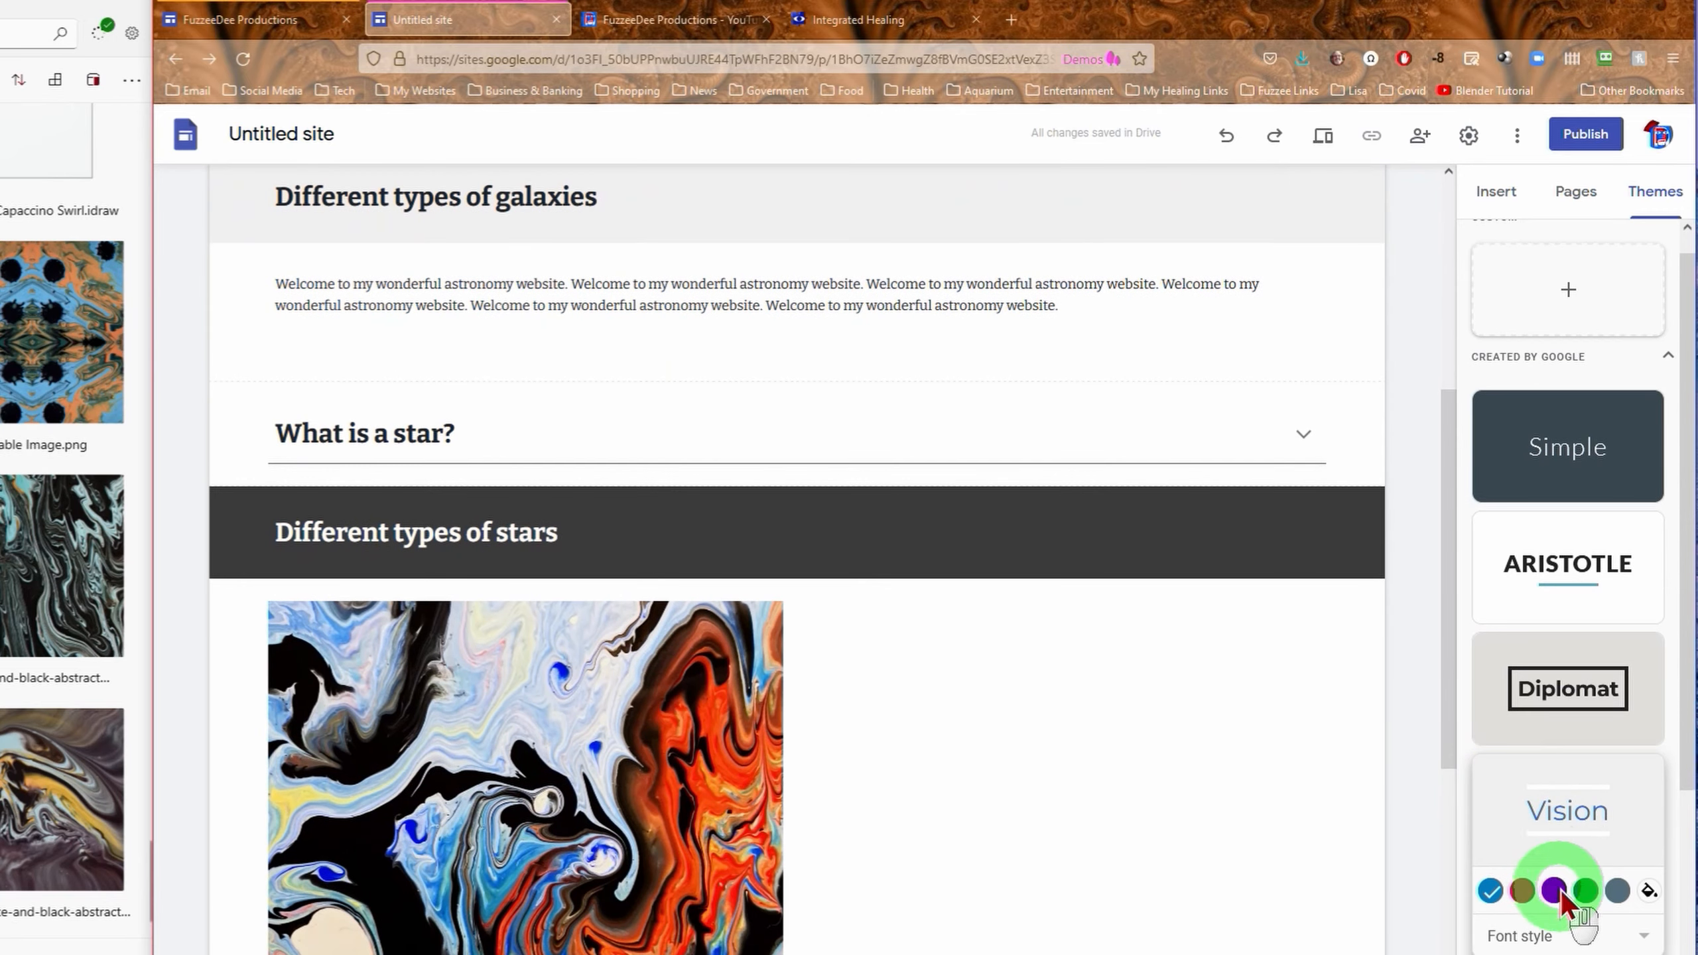
scroll(1561, 889, "down", 3)
left_click(1581, 799)
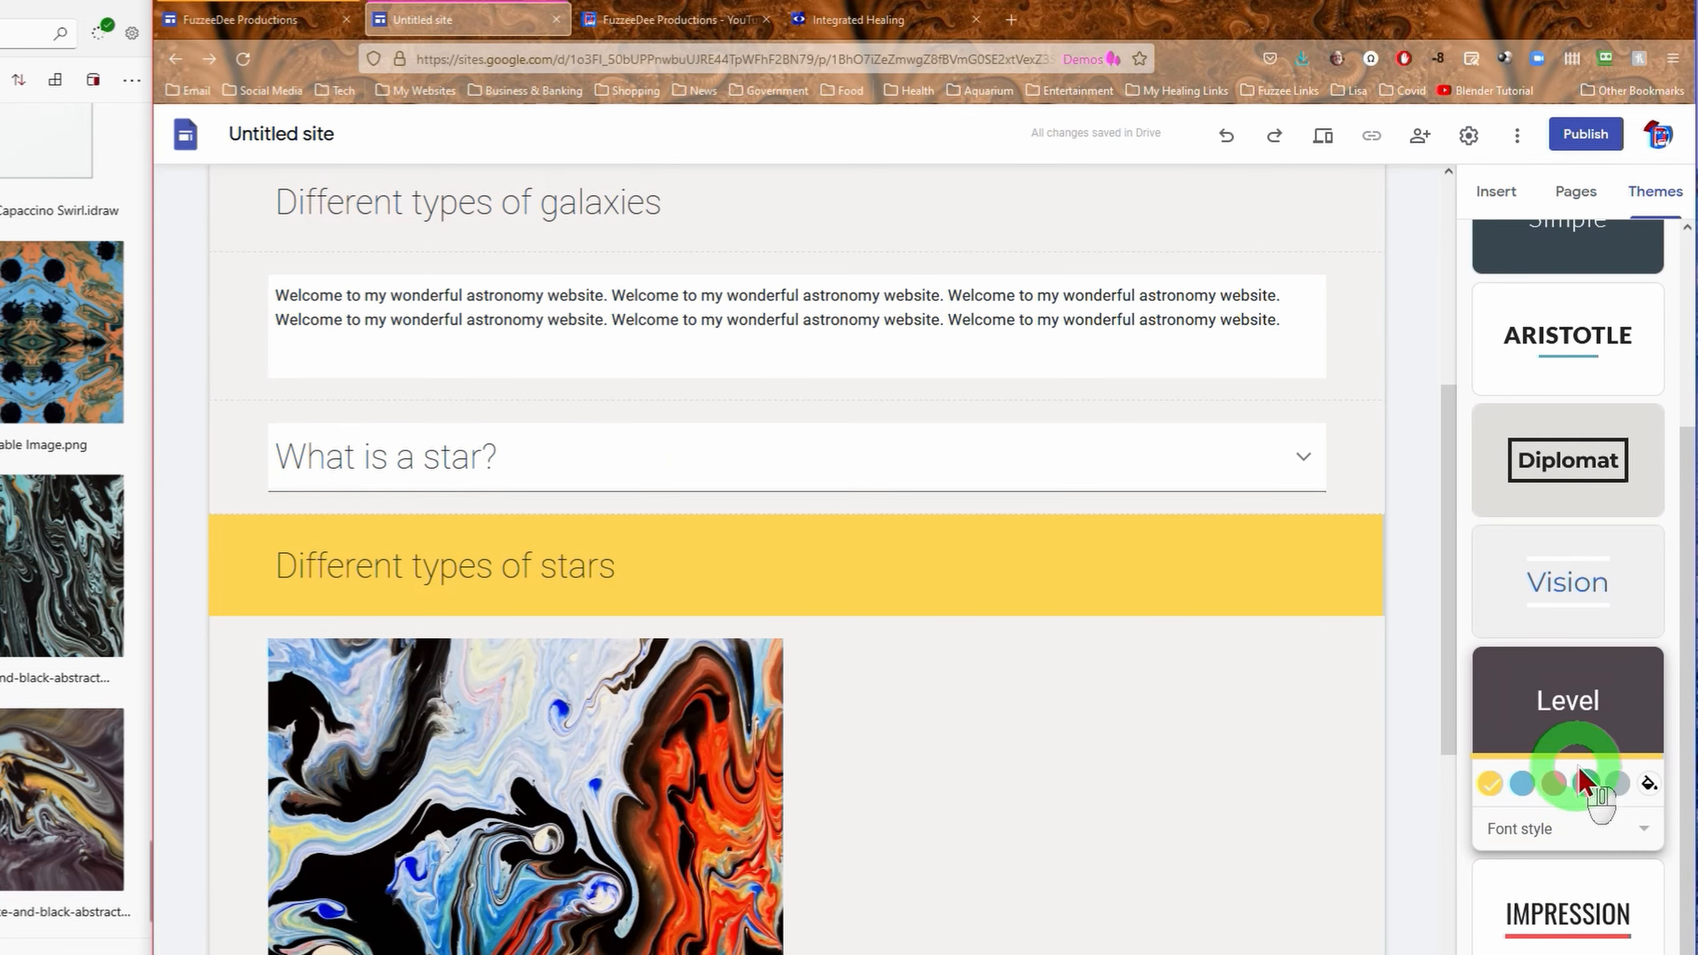
left_click(1648, 833)
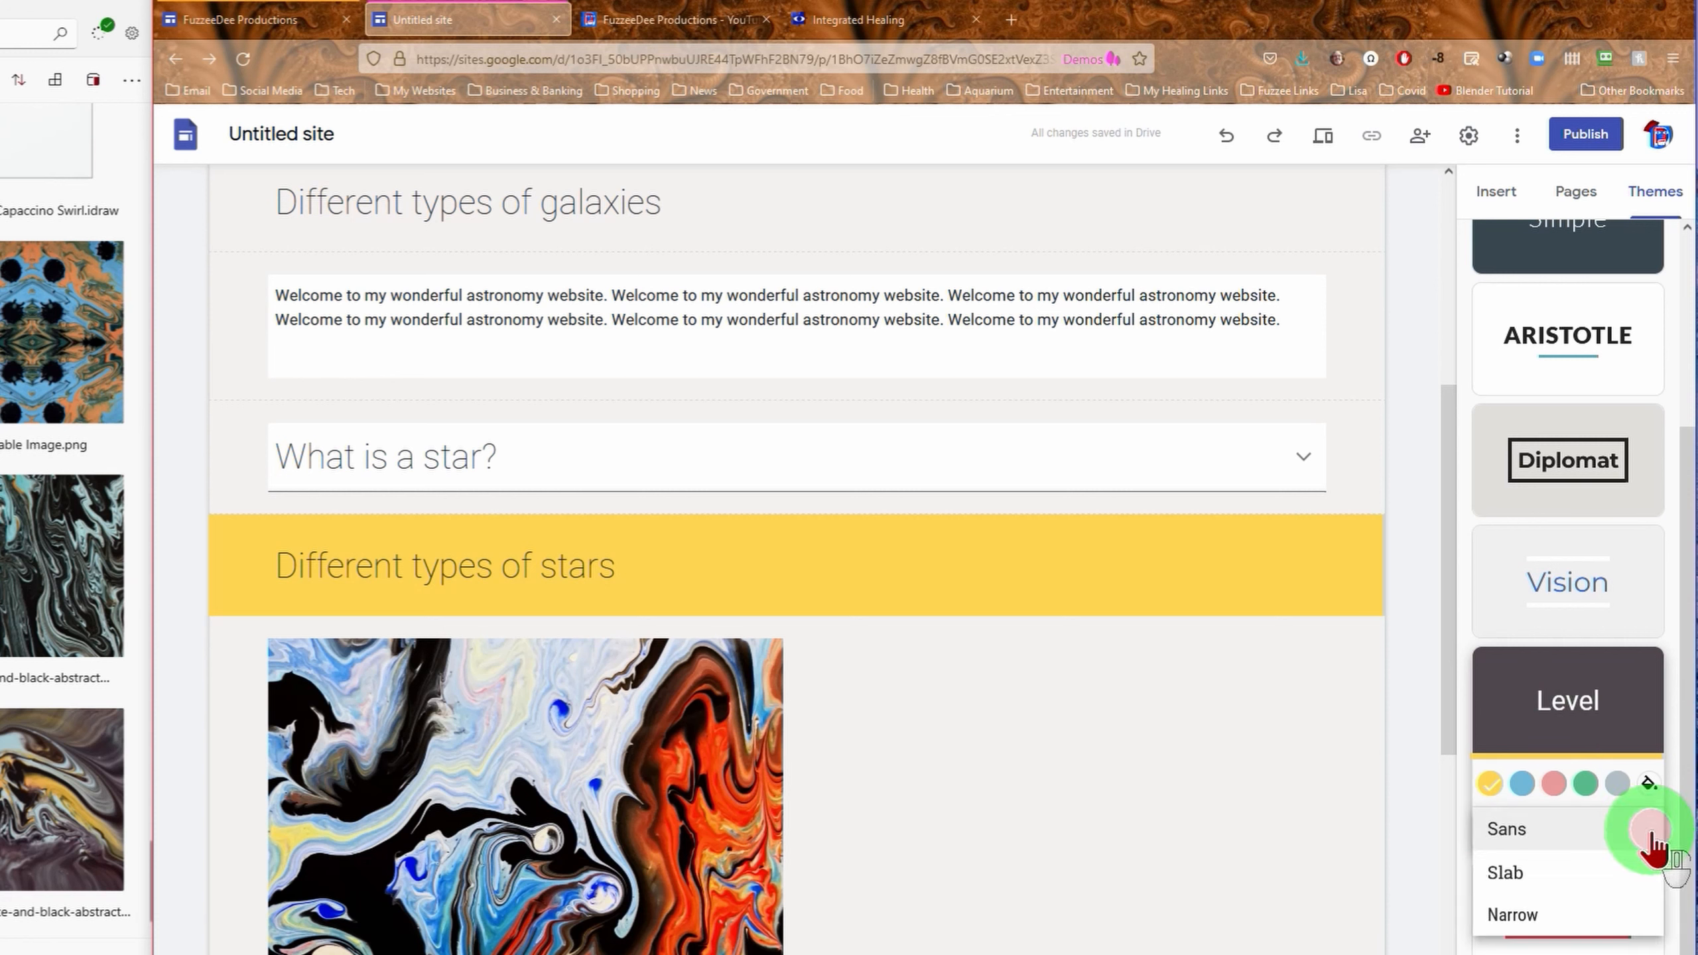
left_click(1559, 870)
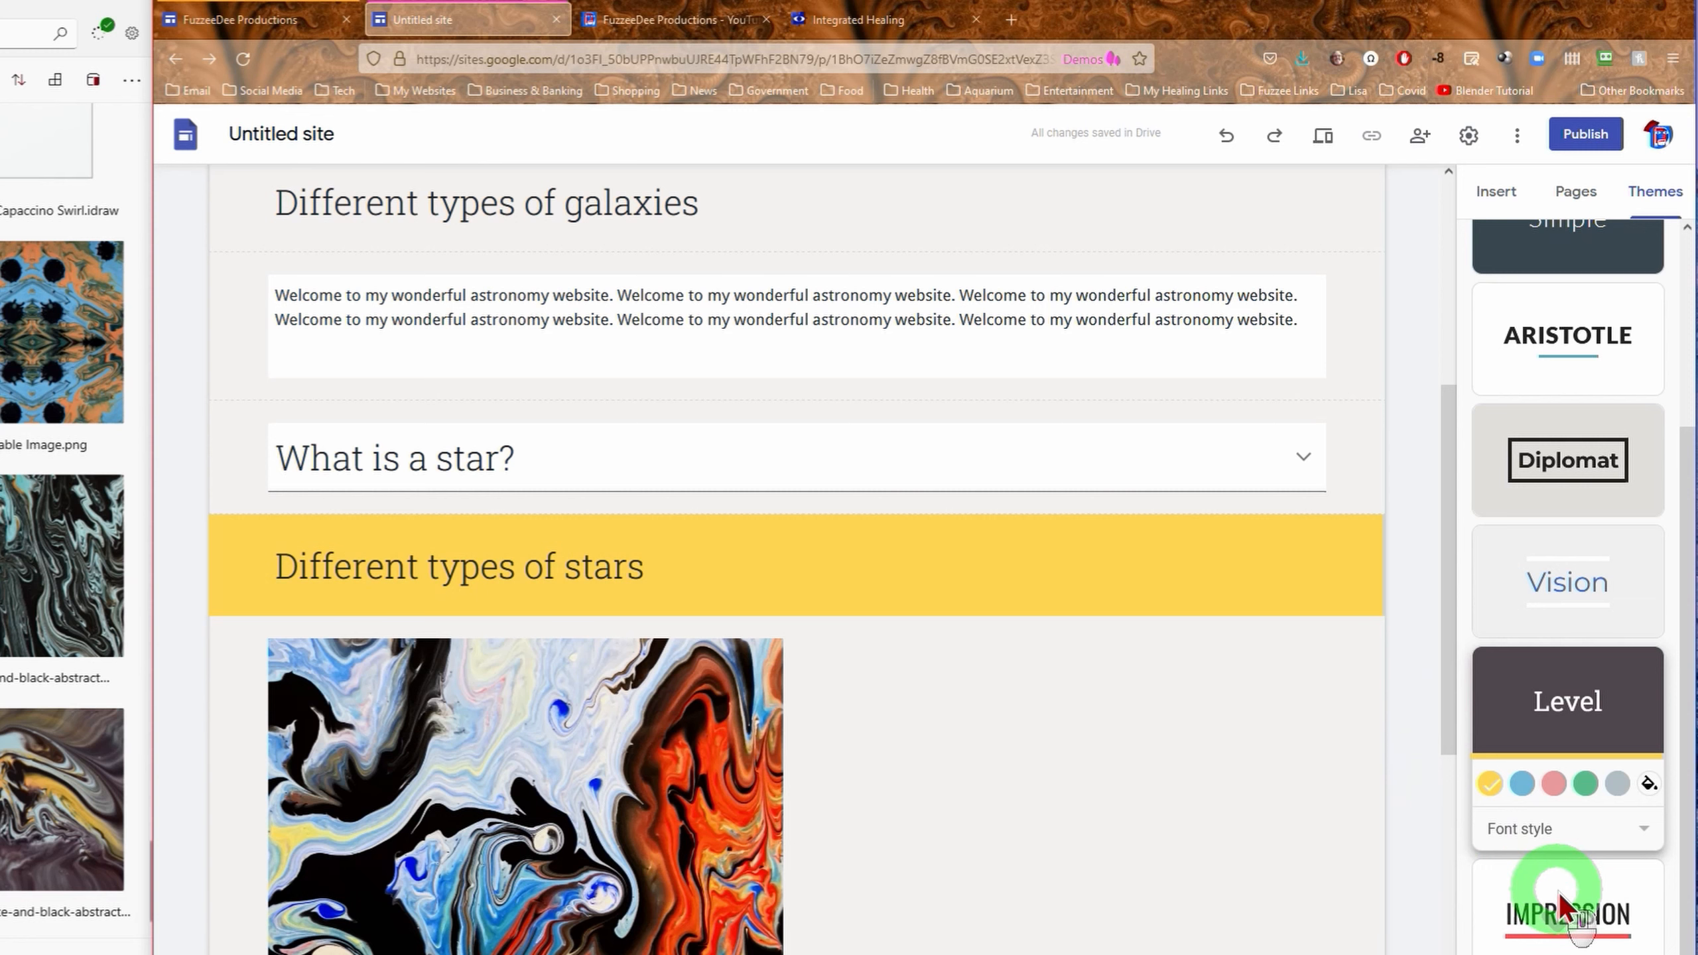
scroll(1420, 716, "down", 1)
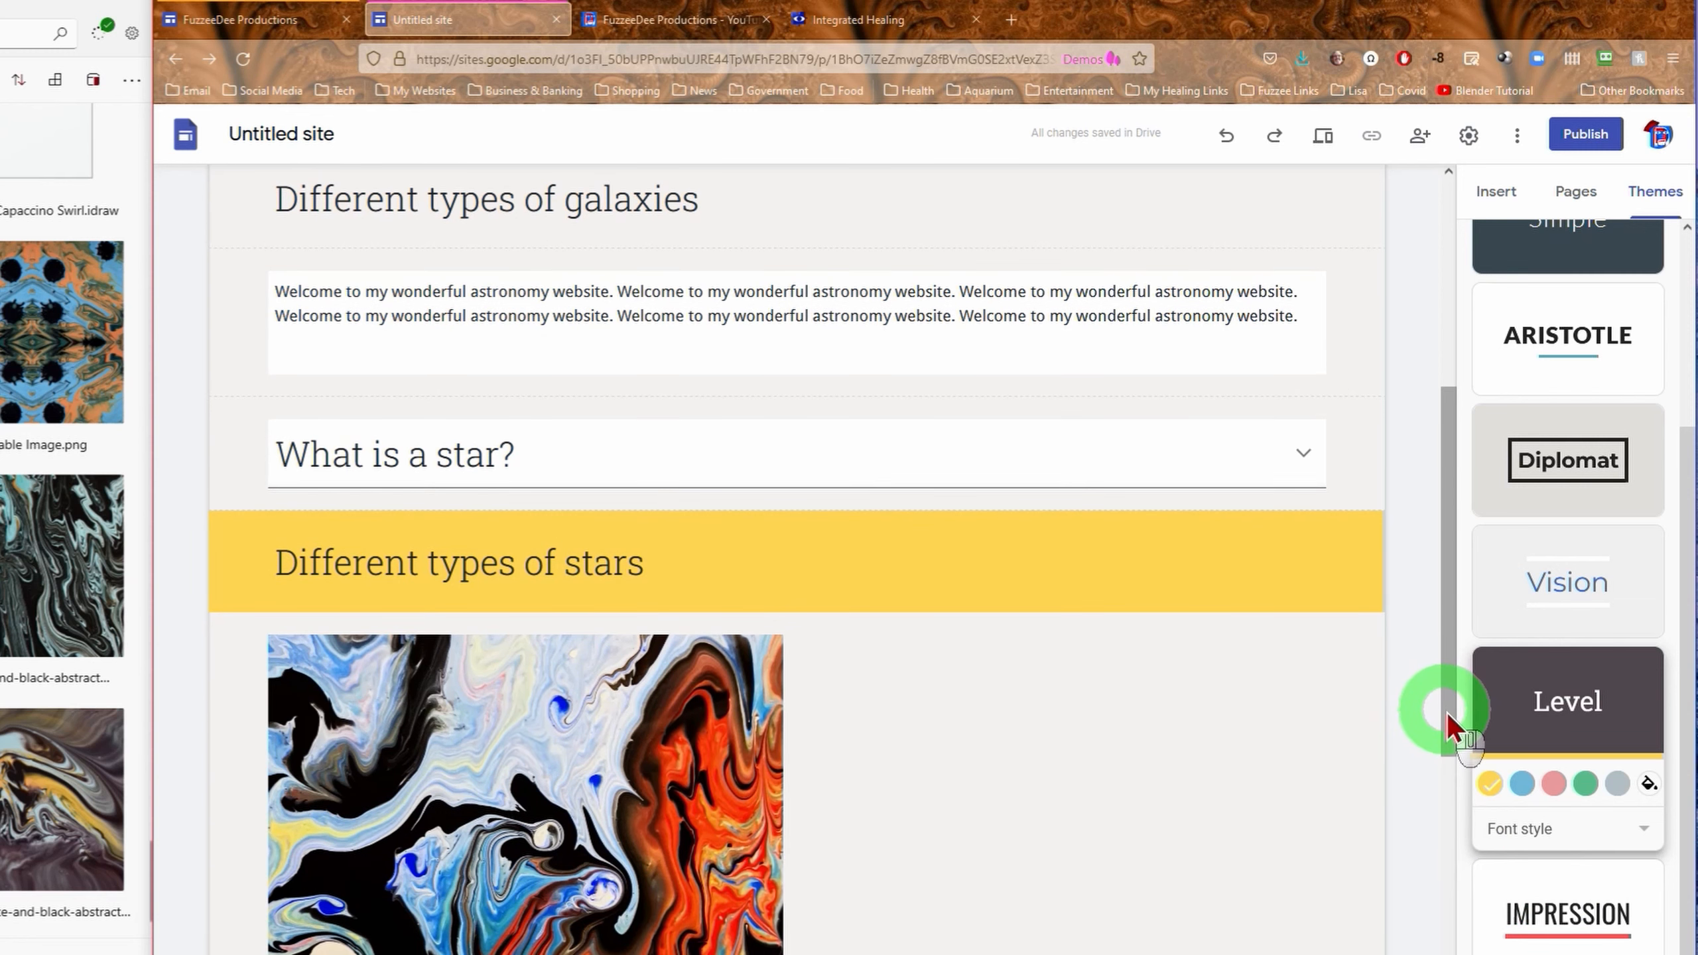
left_click_drag(1446, 726, 1434, 439)
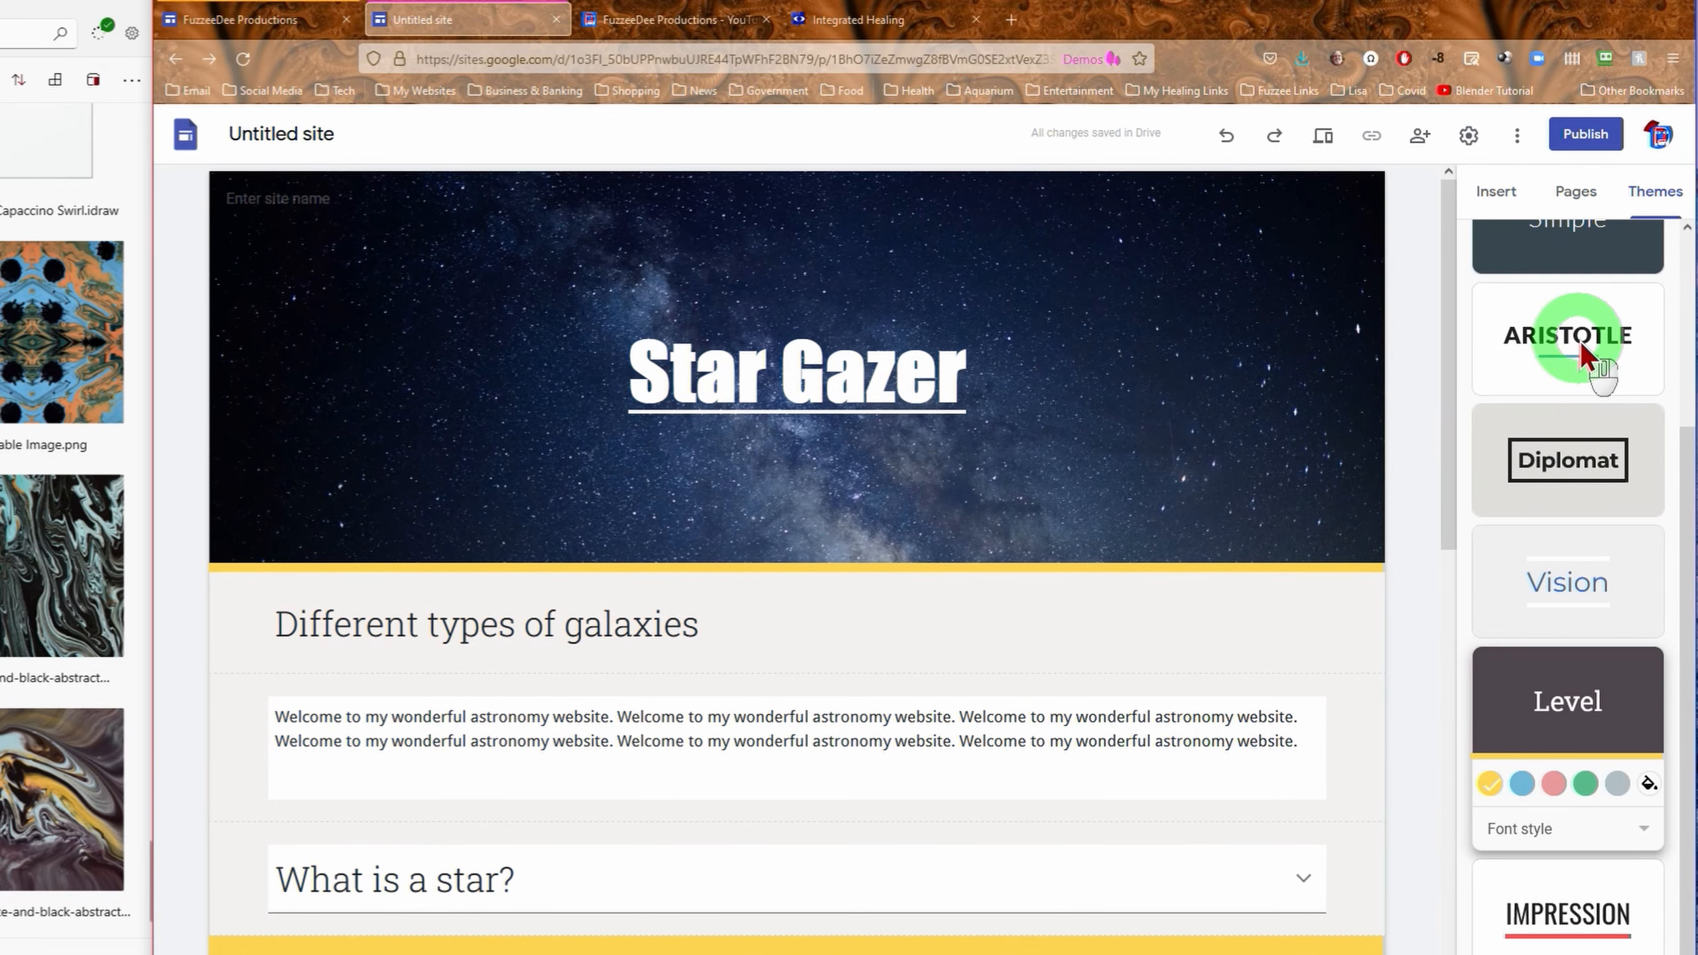
scroll(1558, 428, "up", 4)
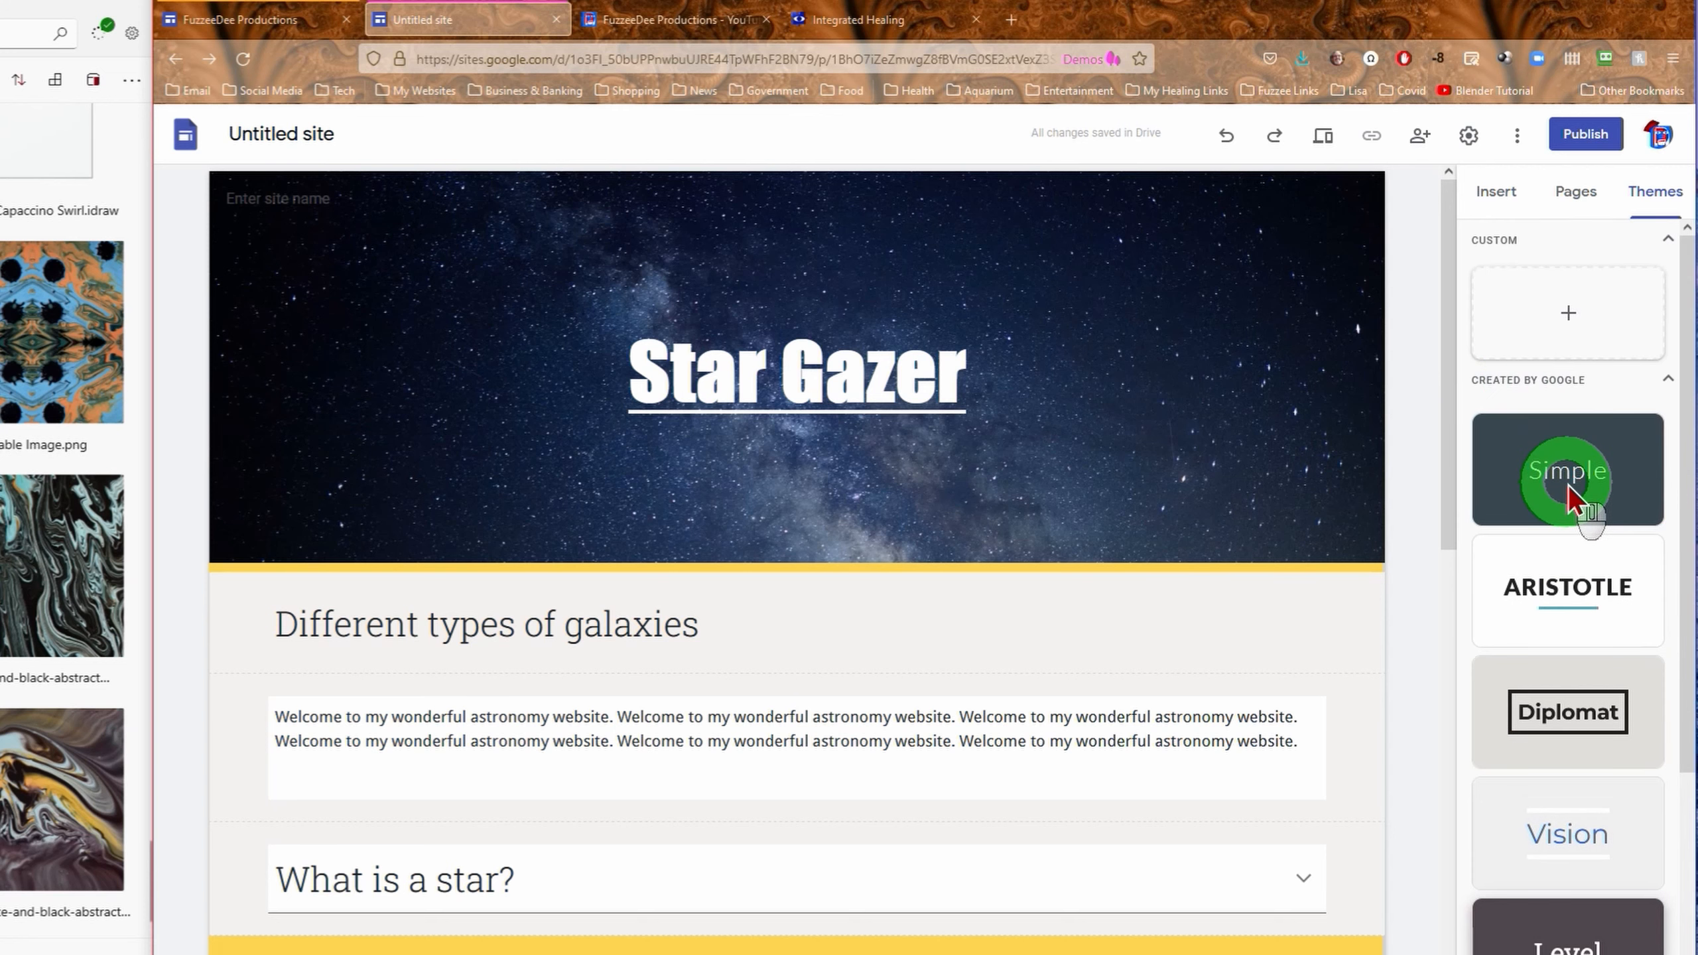
left_click(1574, 722)
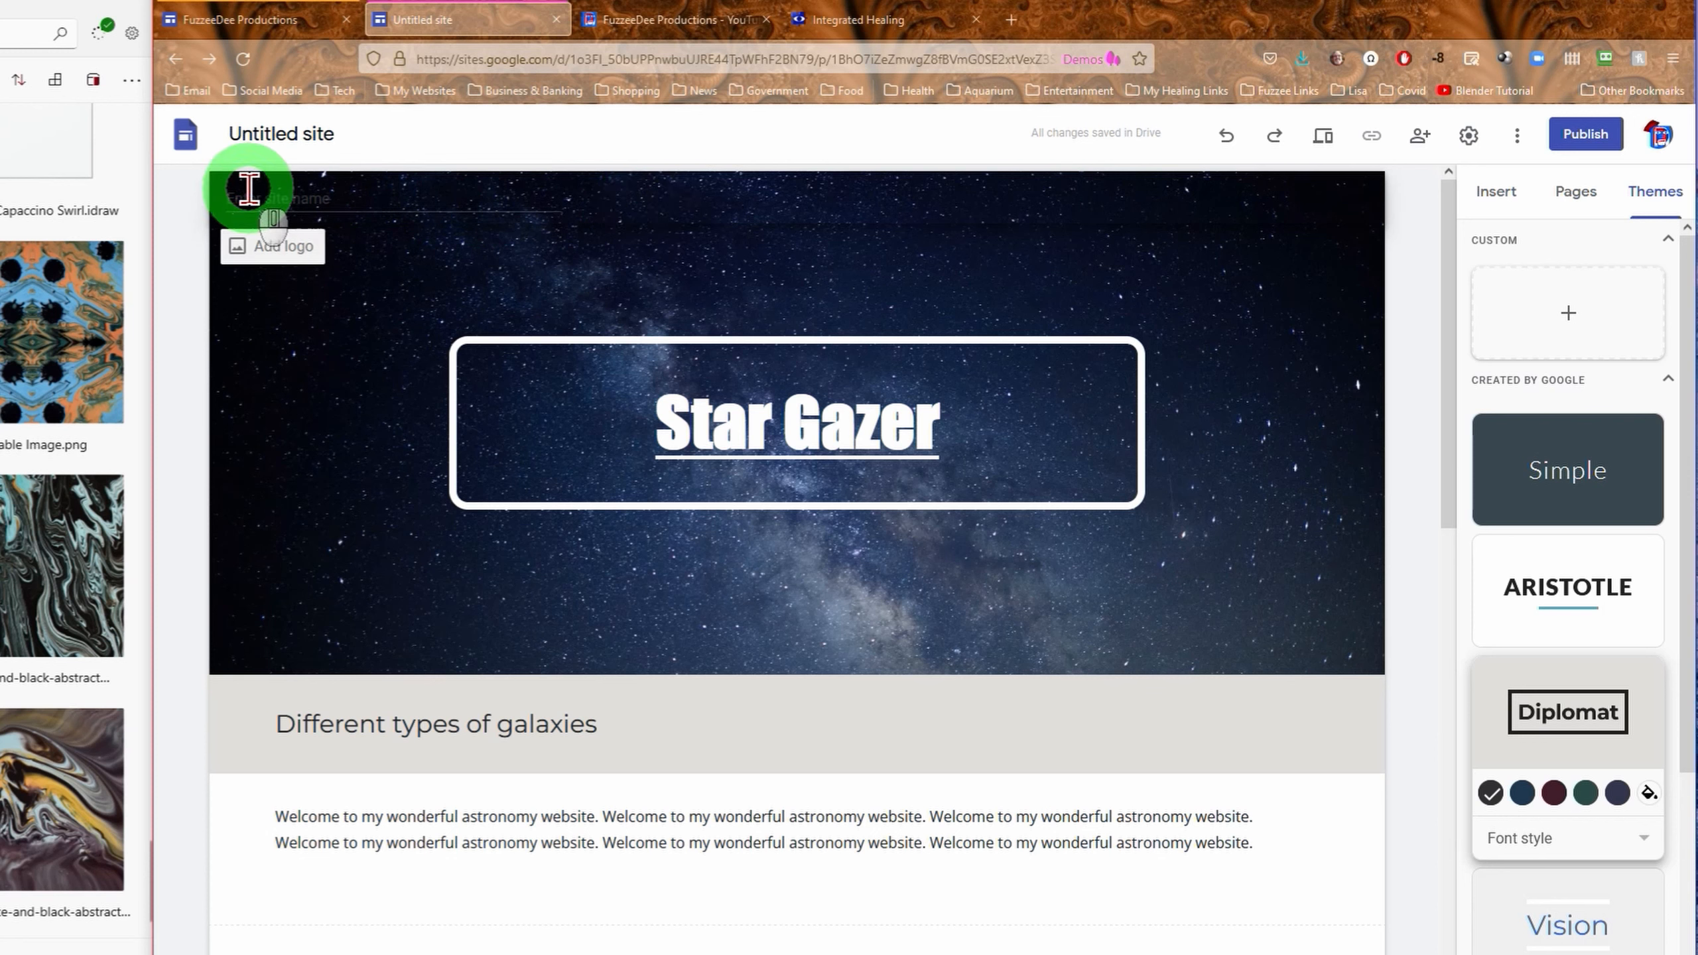
- Upload IMG_0794.JPG from the My Designs clipart folder as the site's logo in the brand images settings
left_click(275, 257)
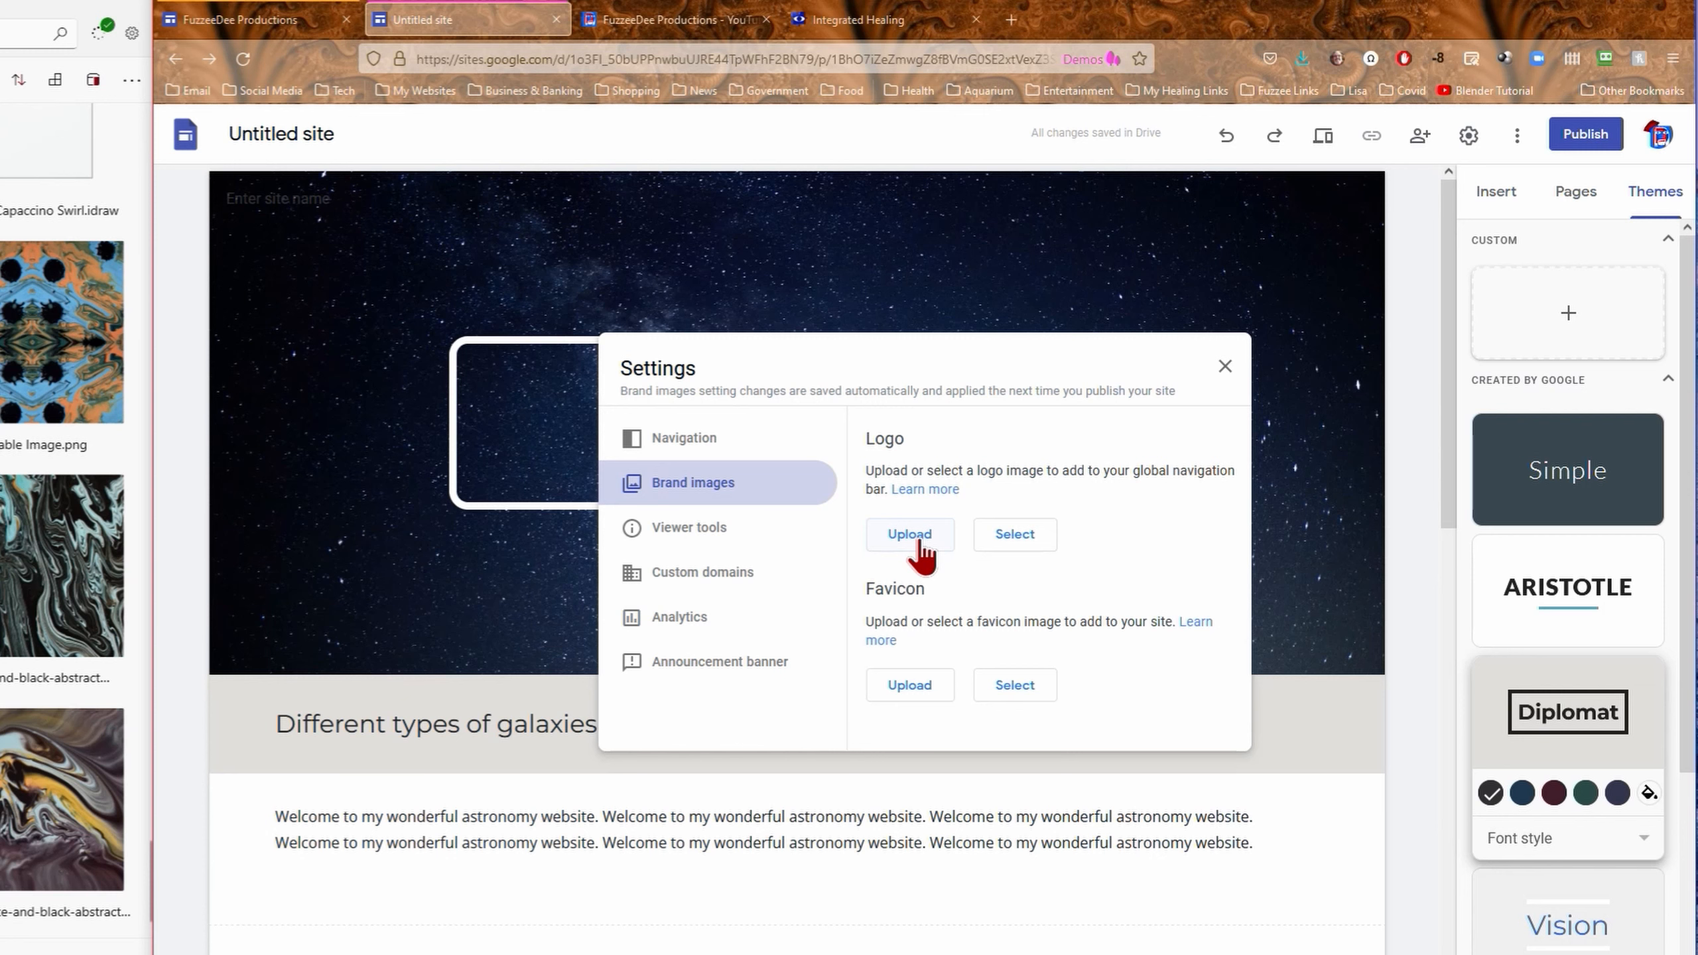
left_click_drag(923, 543, 1021, 539)
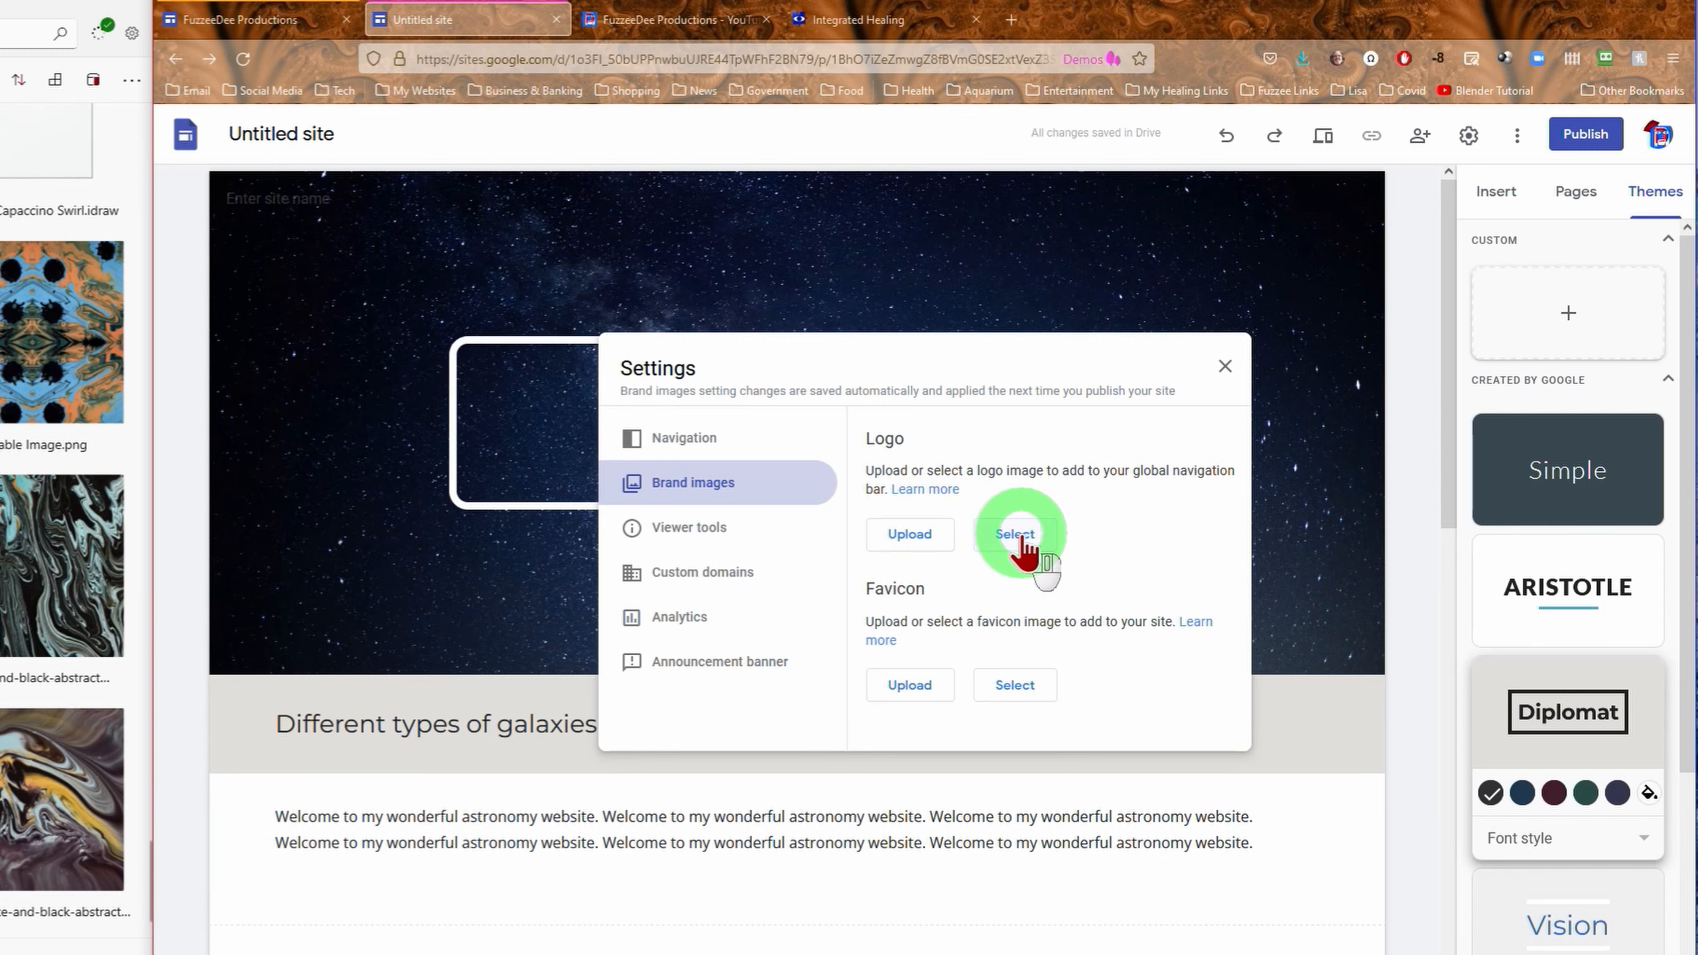
left_click(1021, 535)
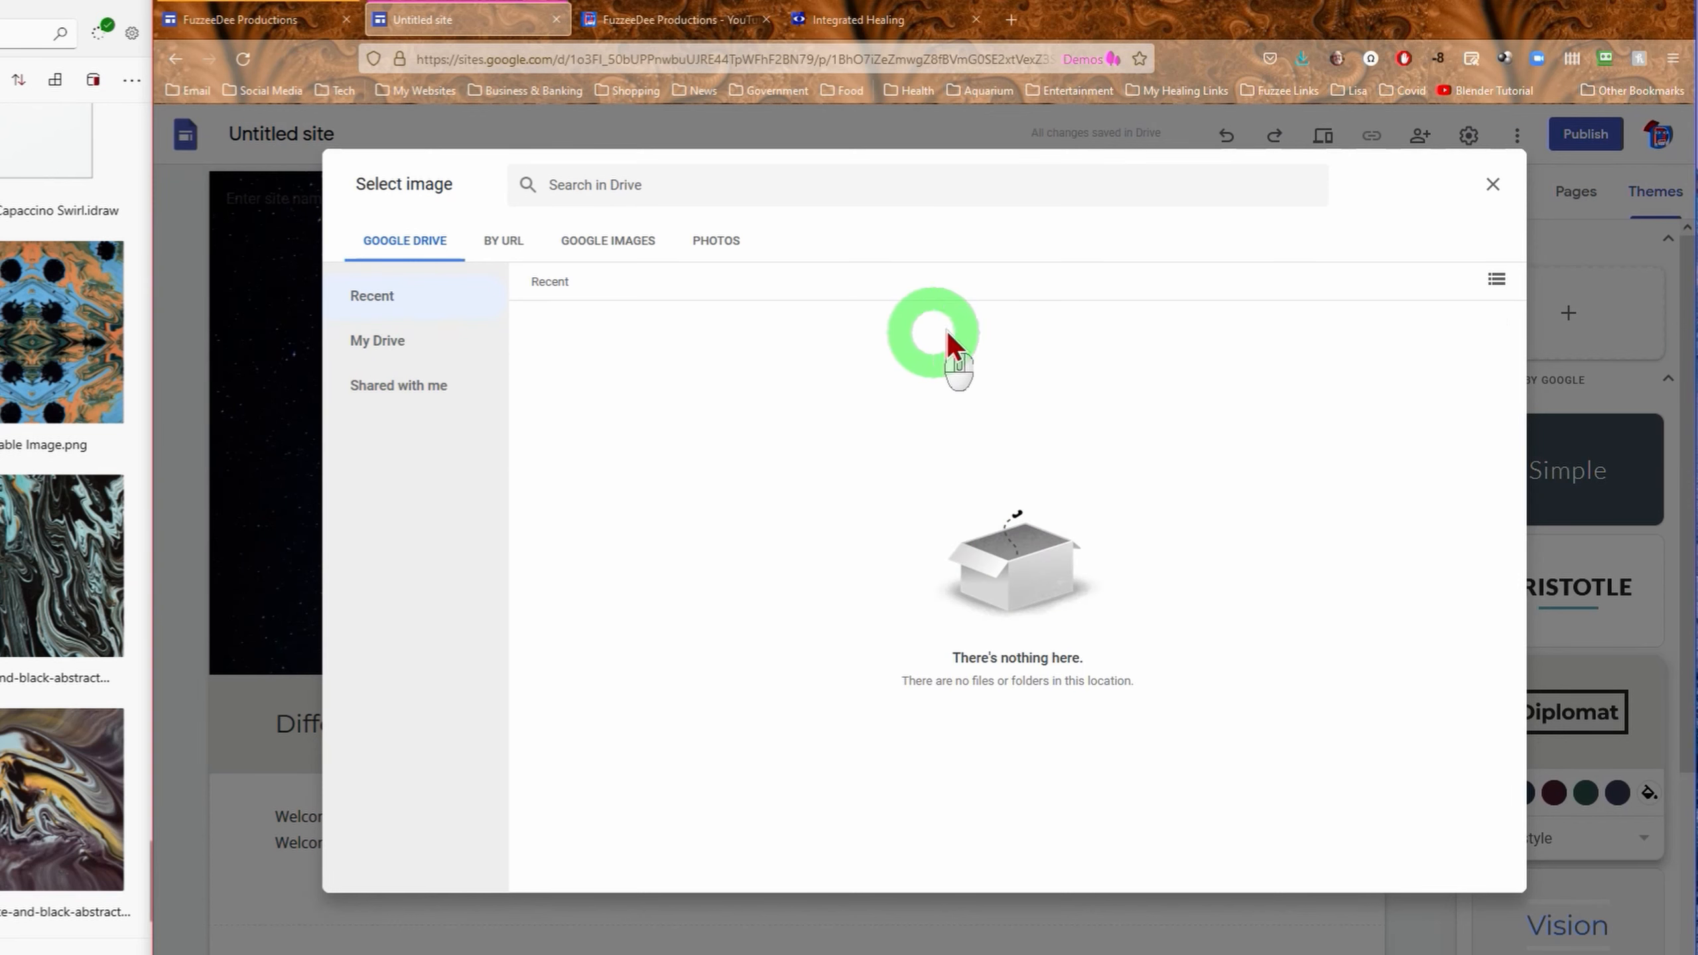
left_click(1493, 184)
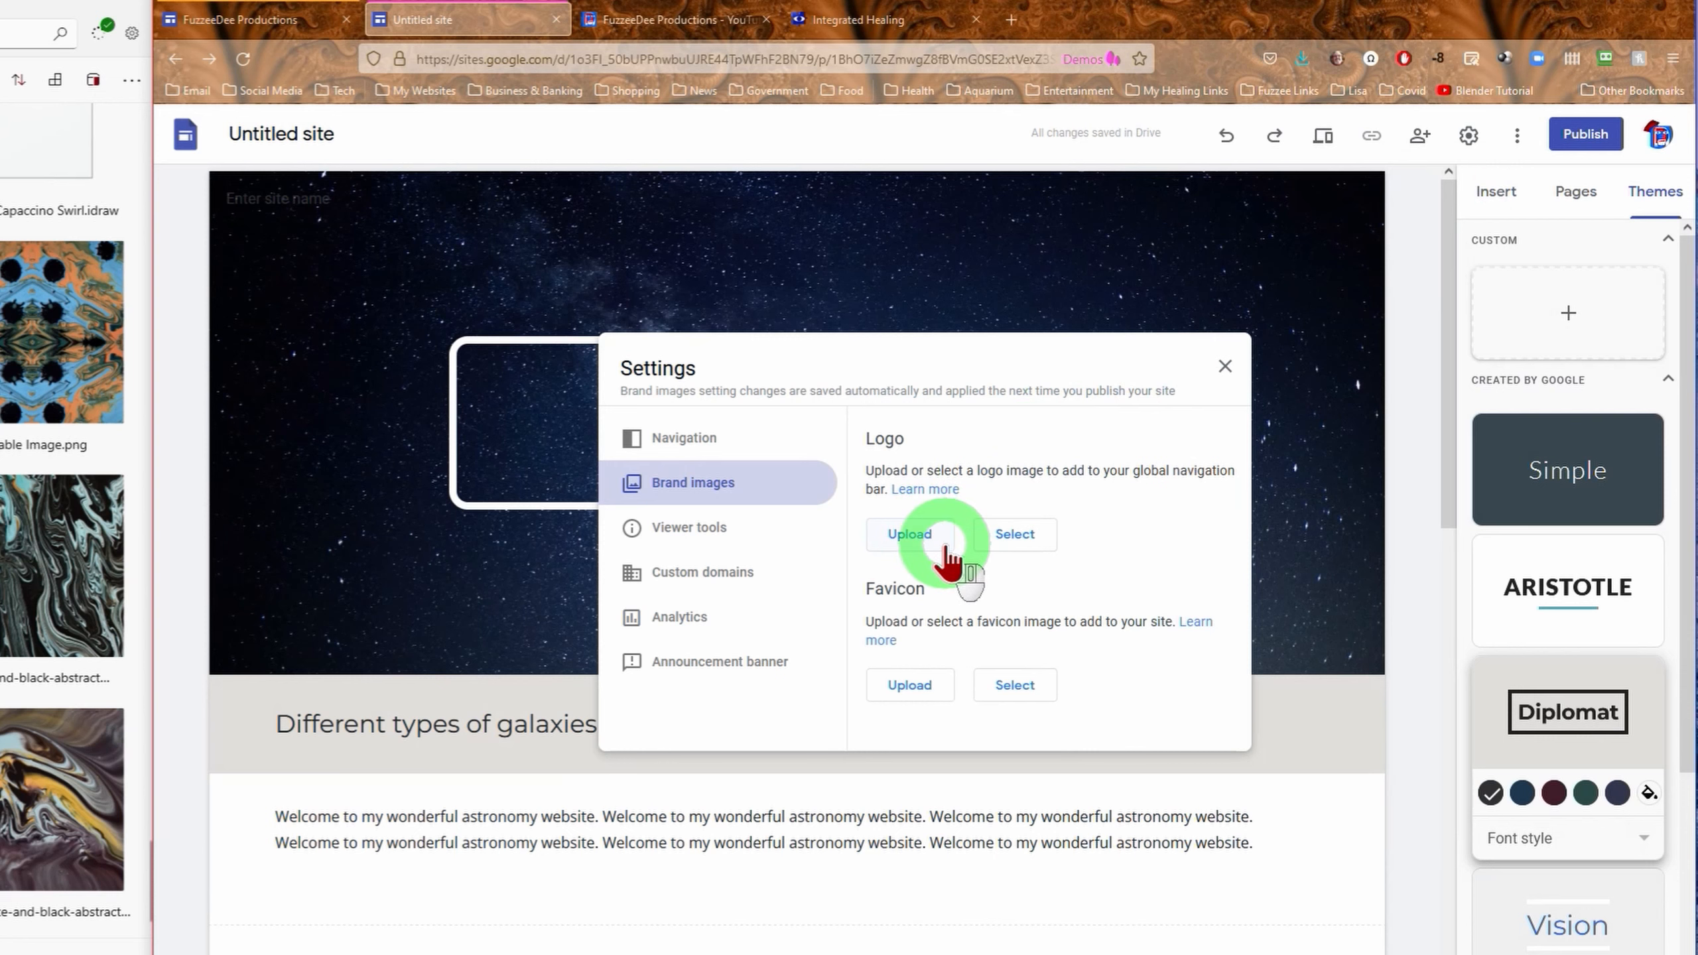
left_click(903, 535)
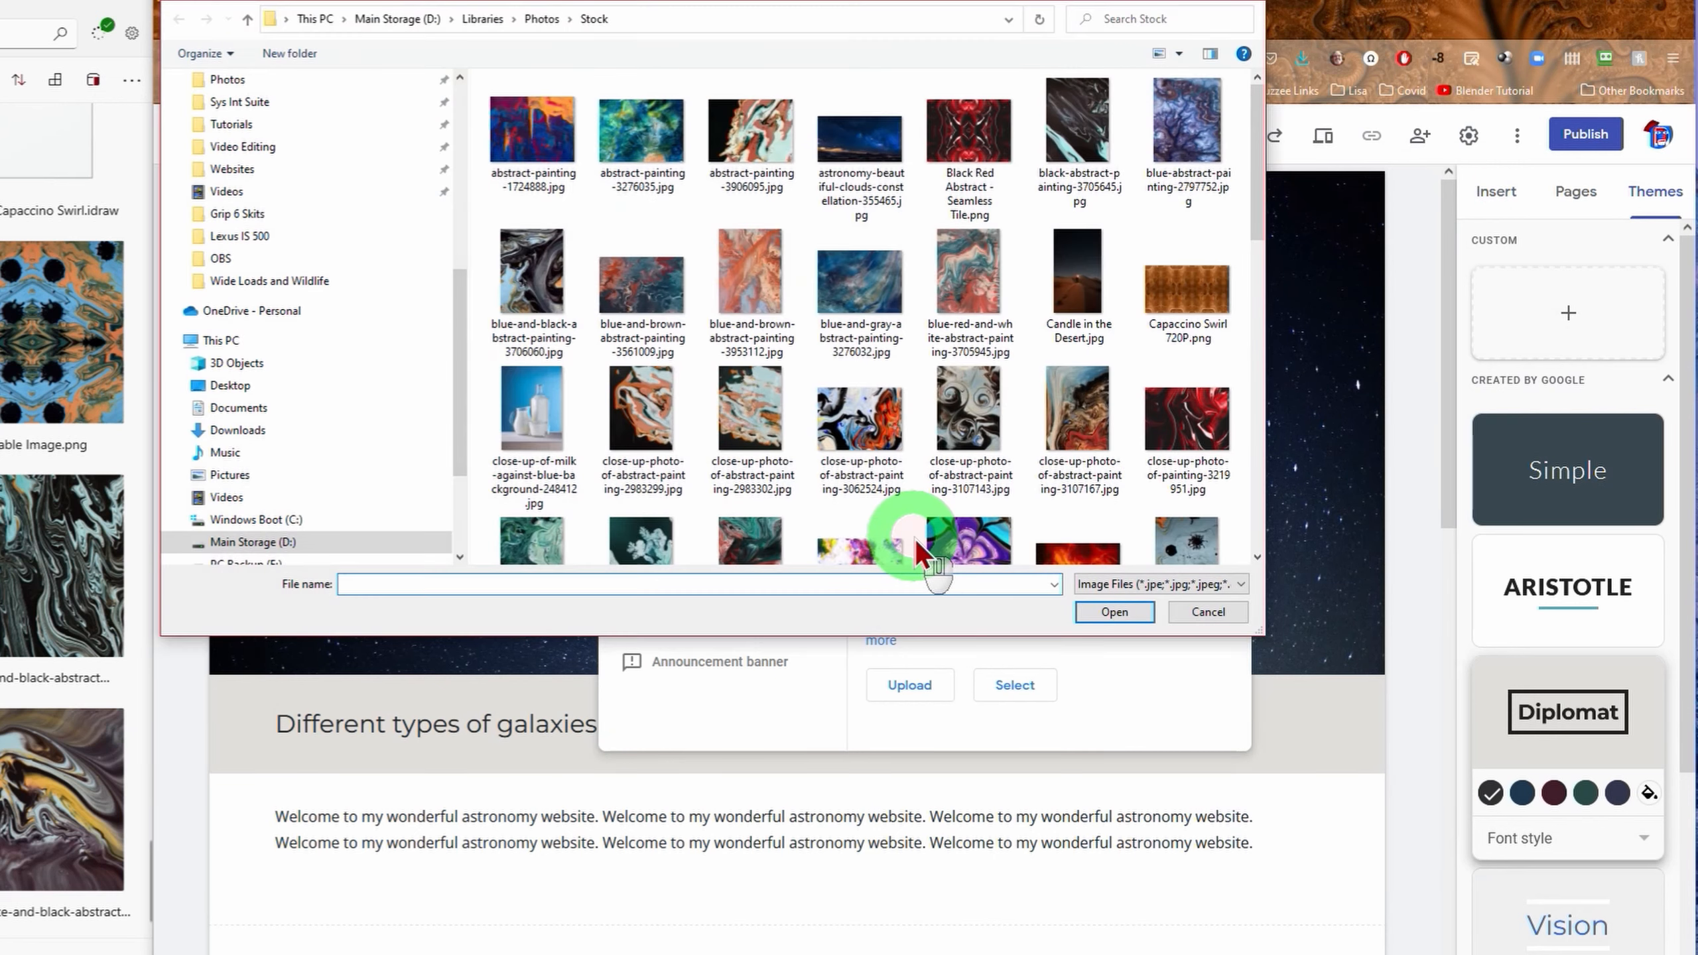
left_click(552, 361)
left_click(463, 370)
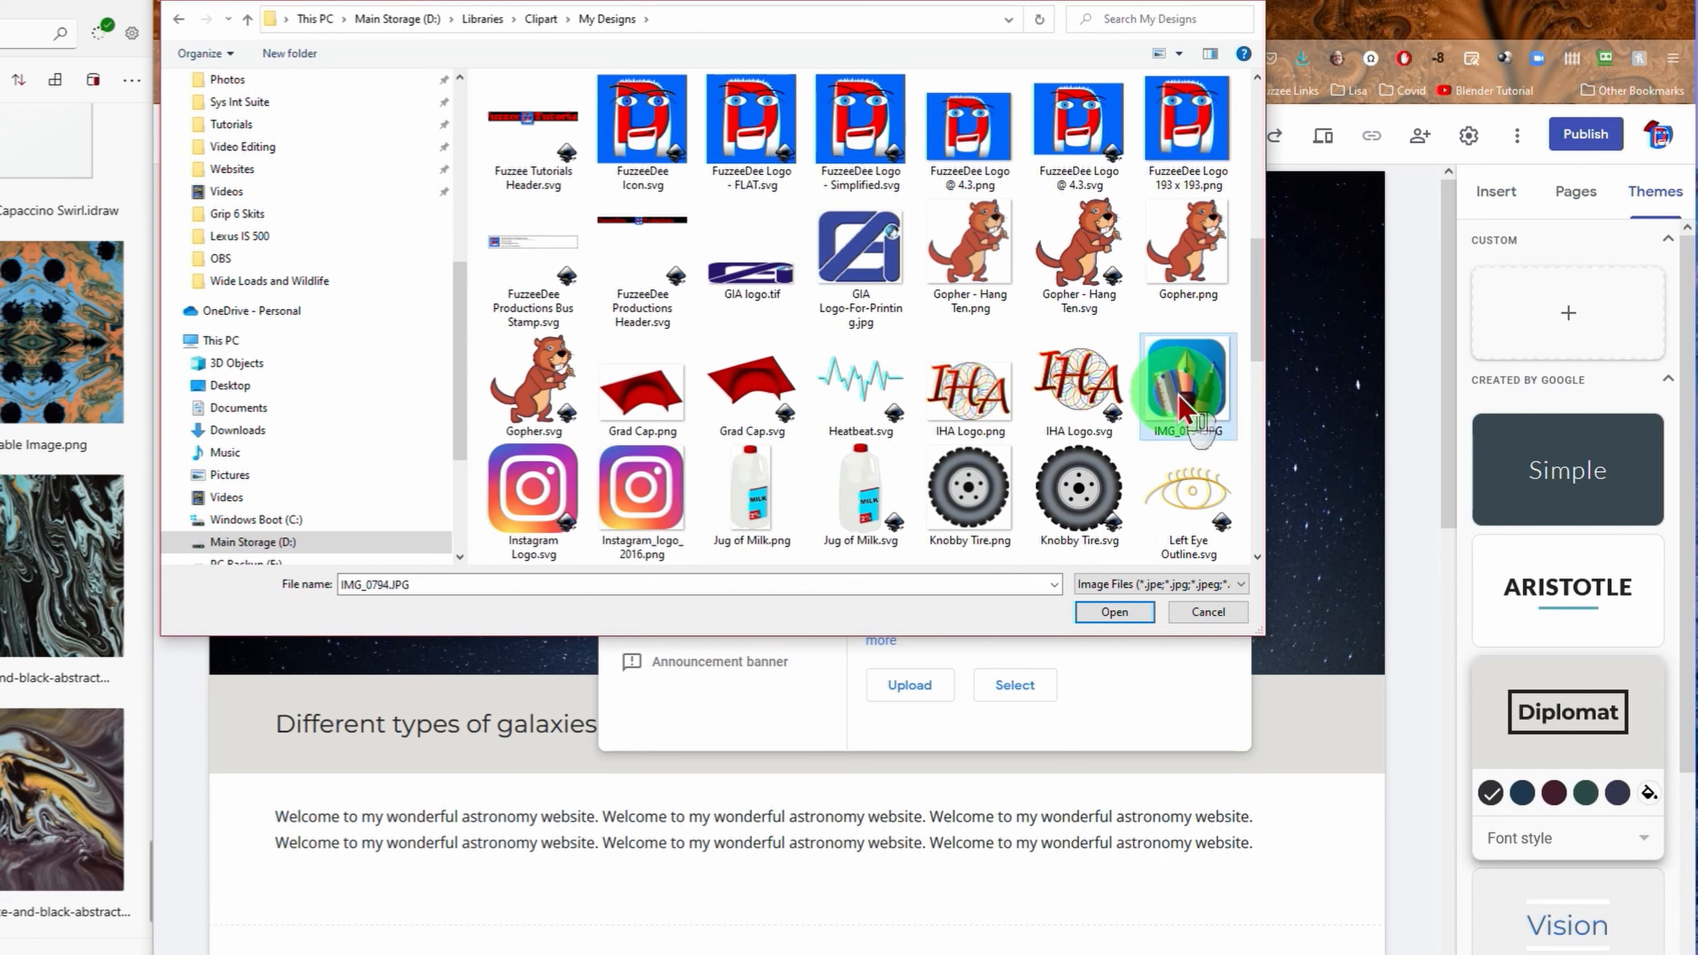
left_click(1123, 620)
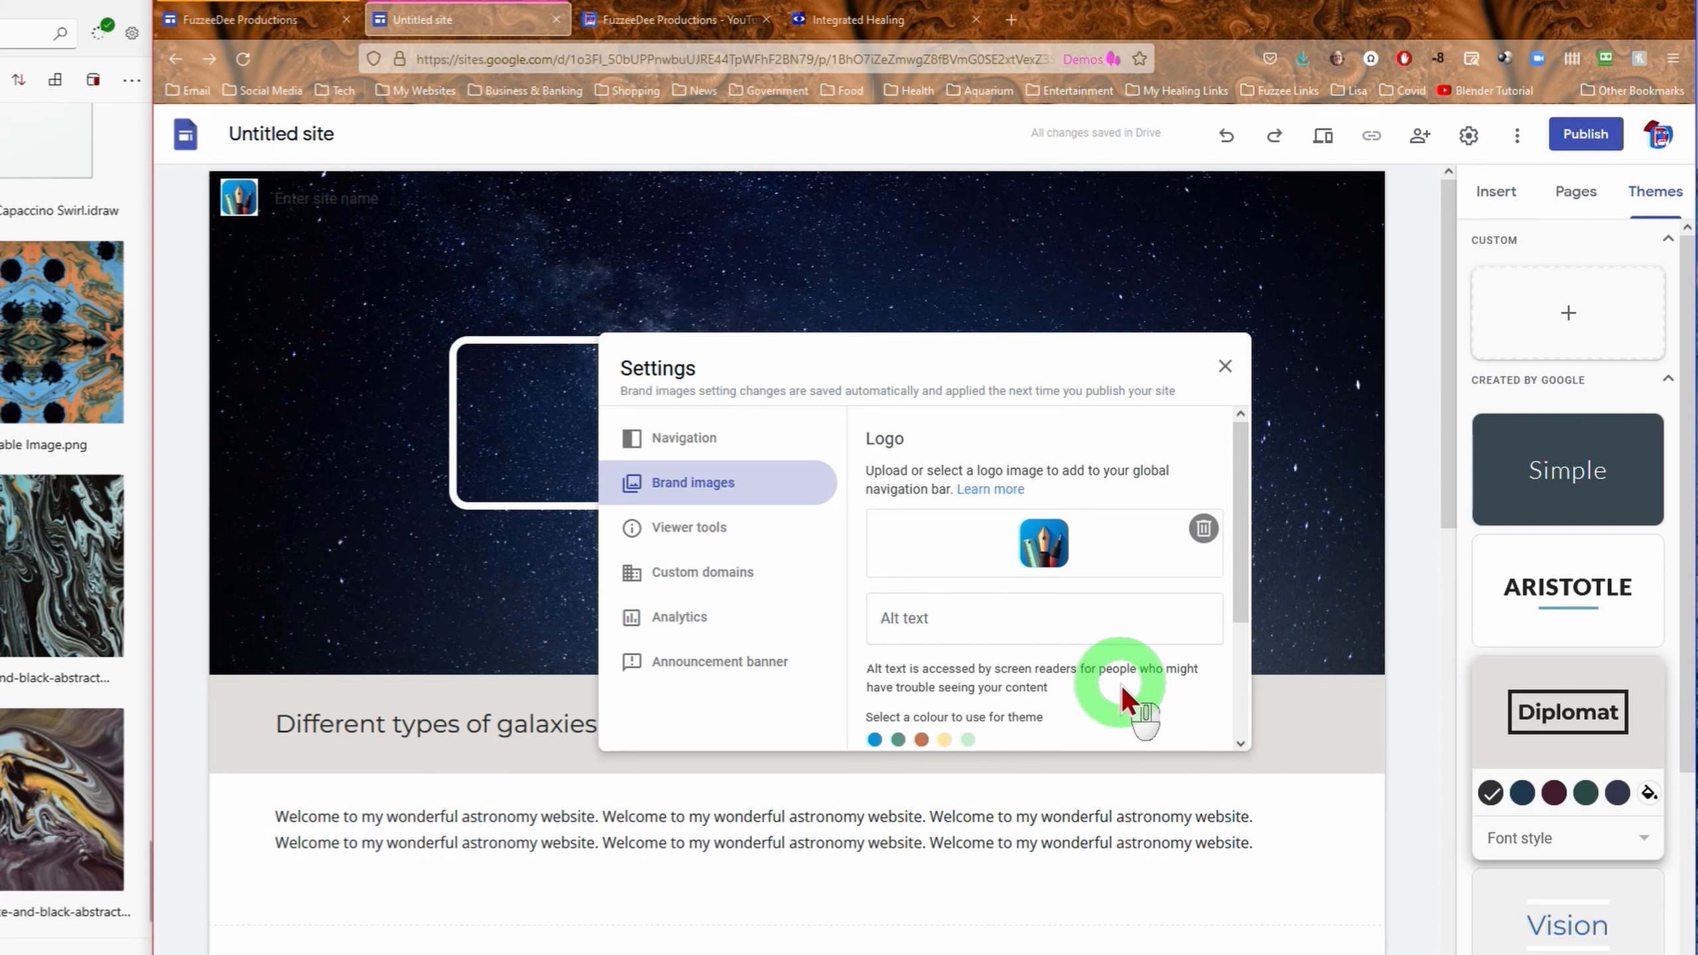
- Try the brownish-orange theme colour taken from the logo and settle on the blue one
scroll(1087, 659, "down", 3)
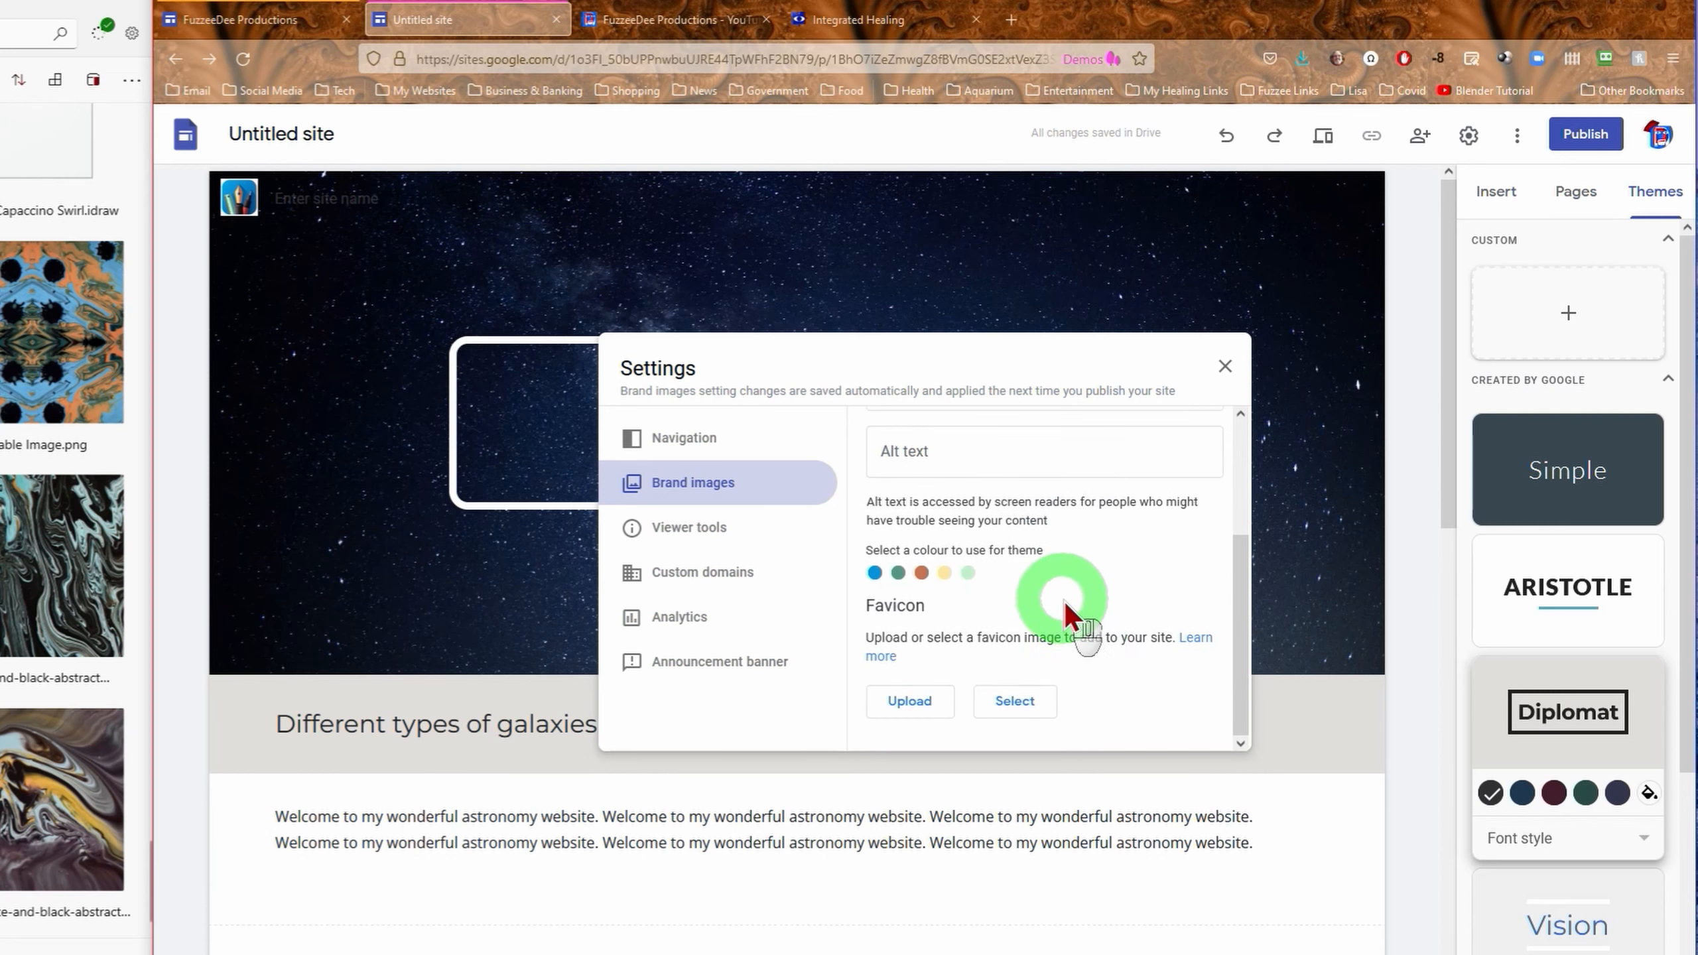
left_click(922, 574)
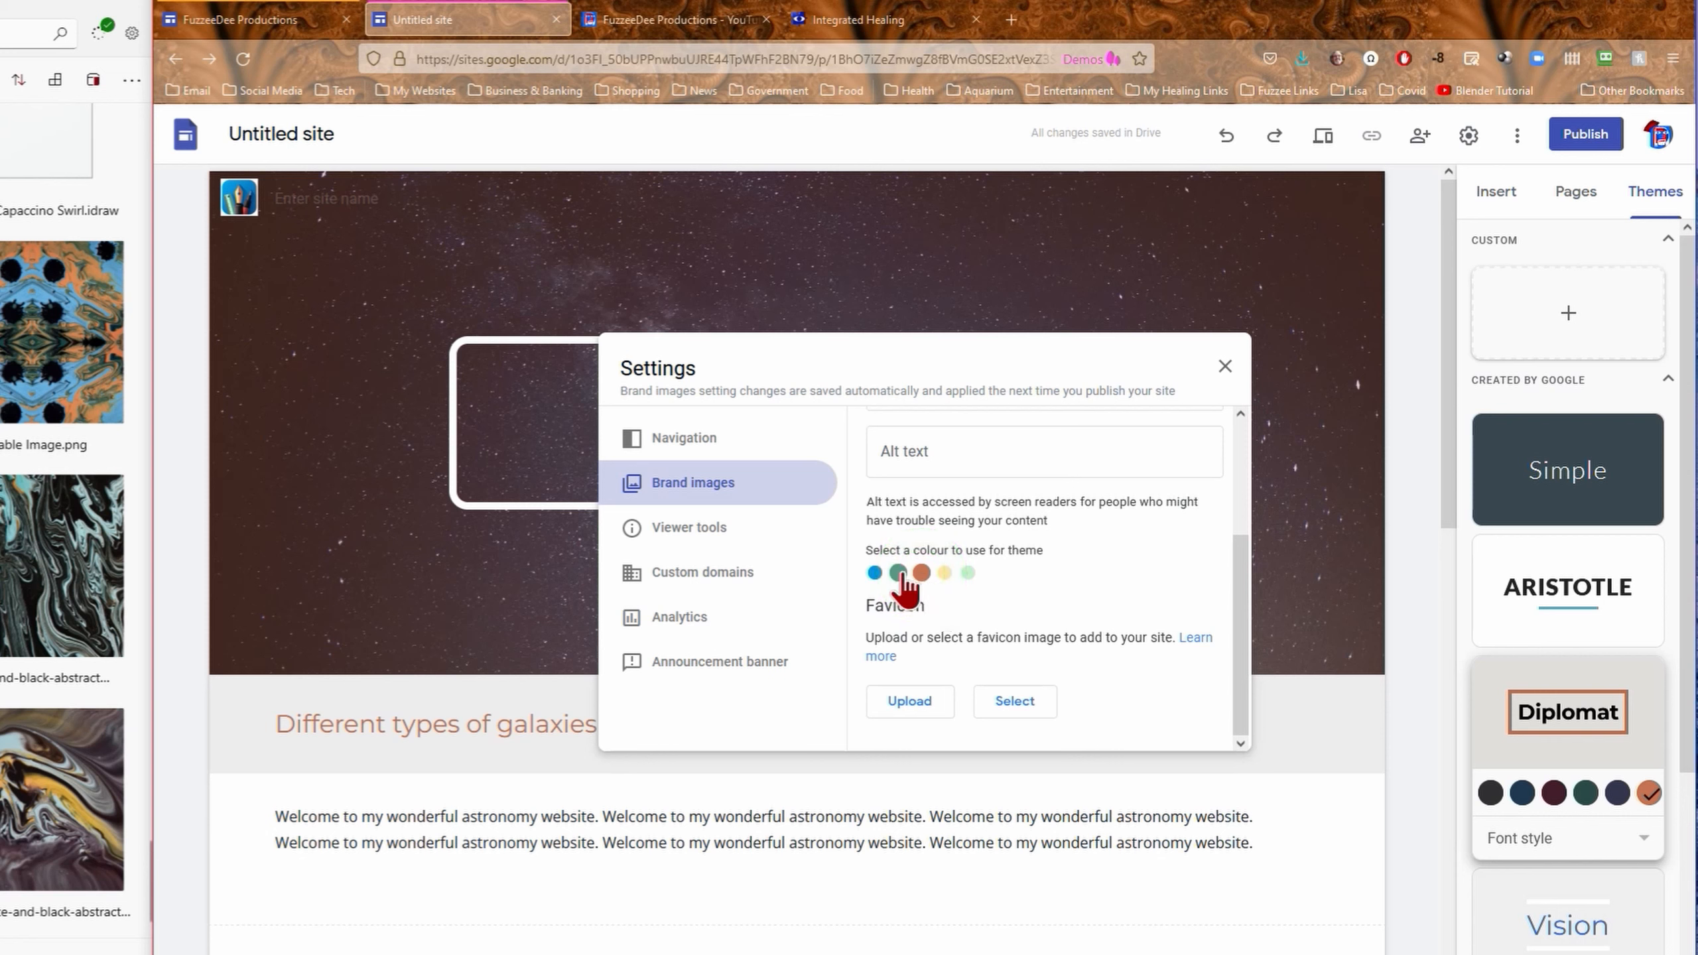
left_click(874, 573)
left_click(874, 573)
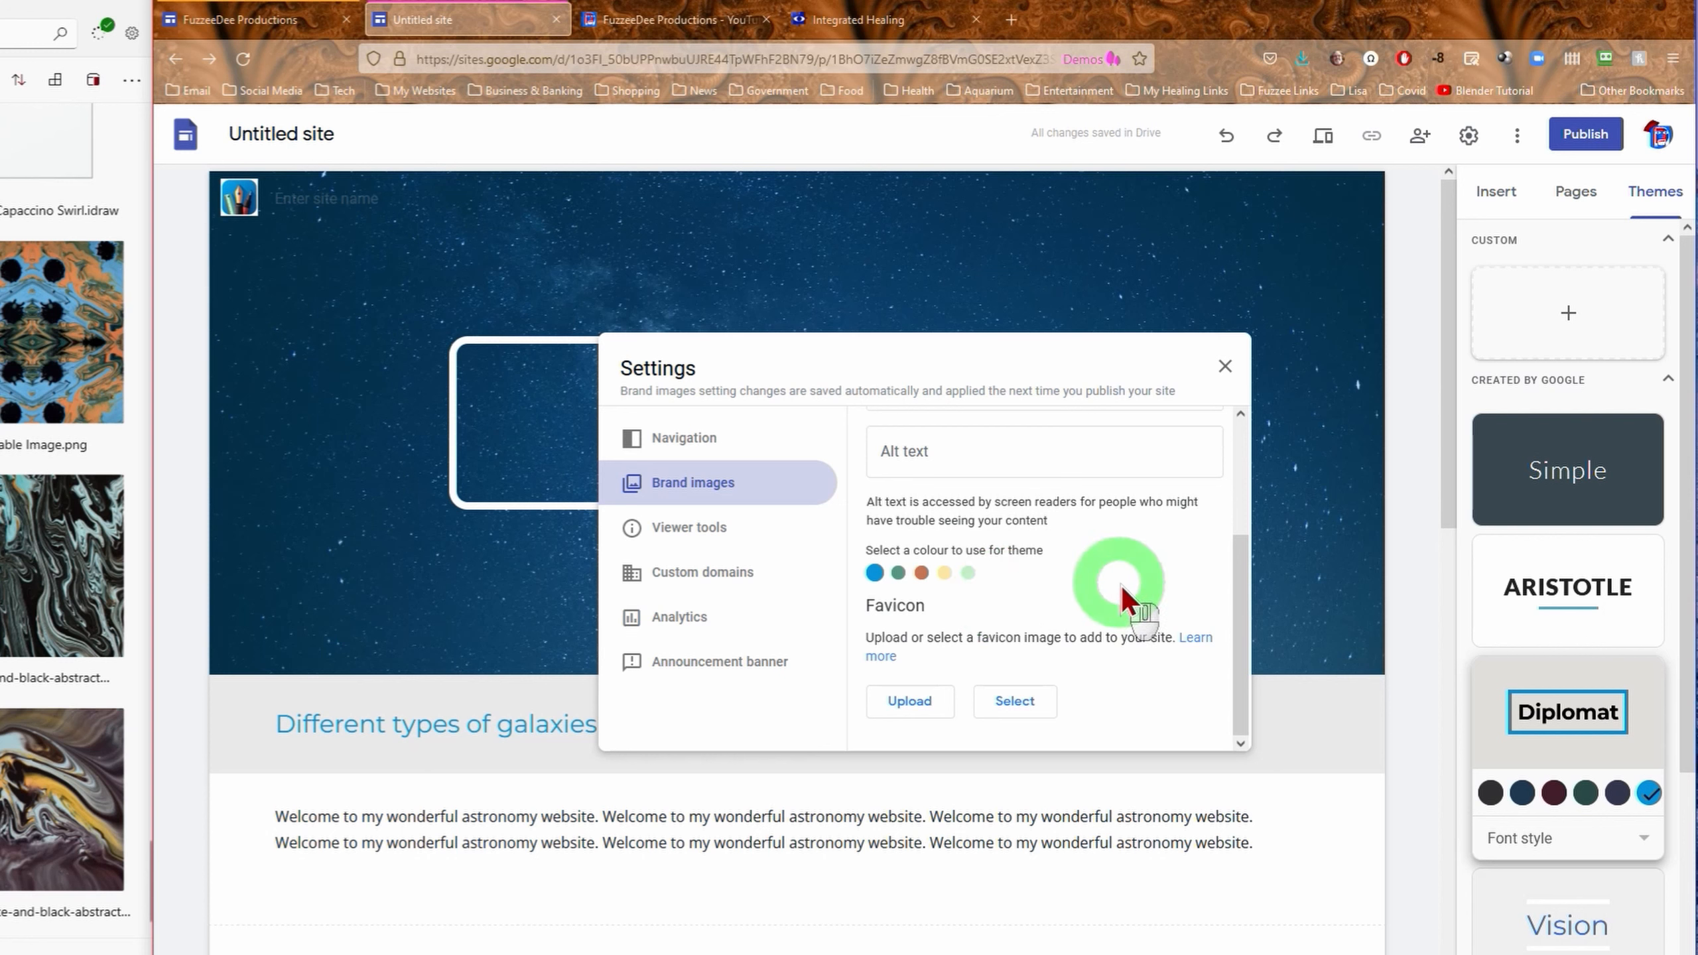
- Upload Reviews Favicon.png from the My Designs folder as the site's favicon
left_click(926, 708)
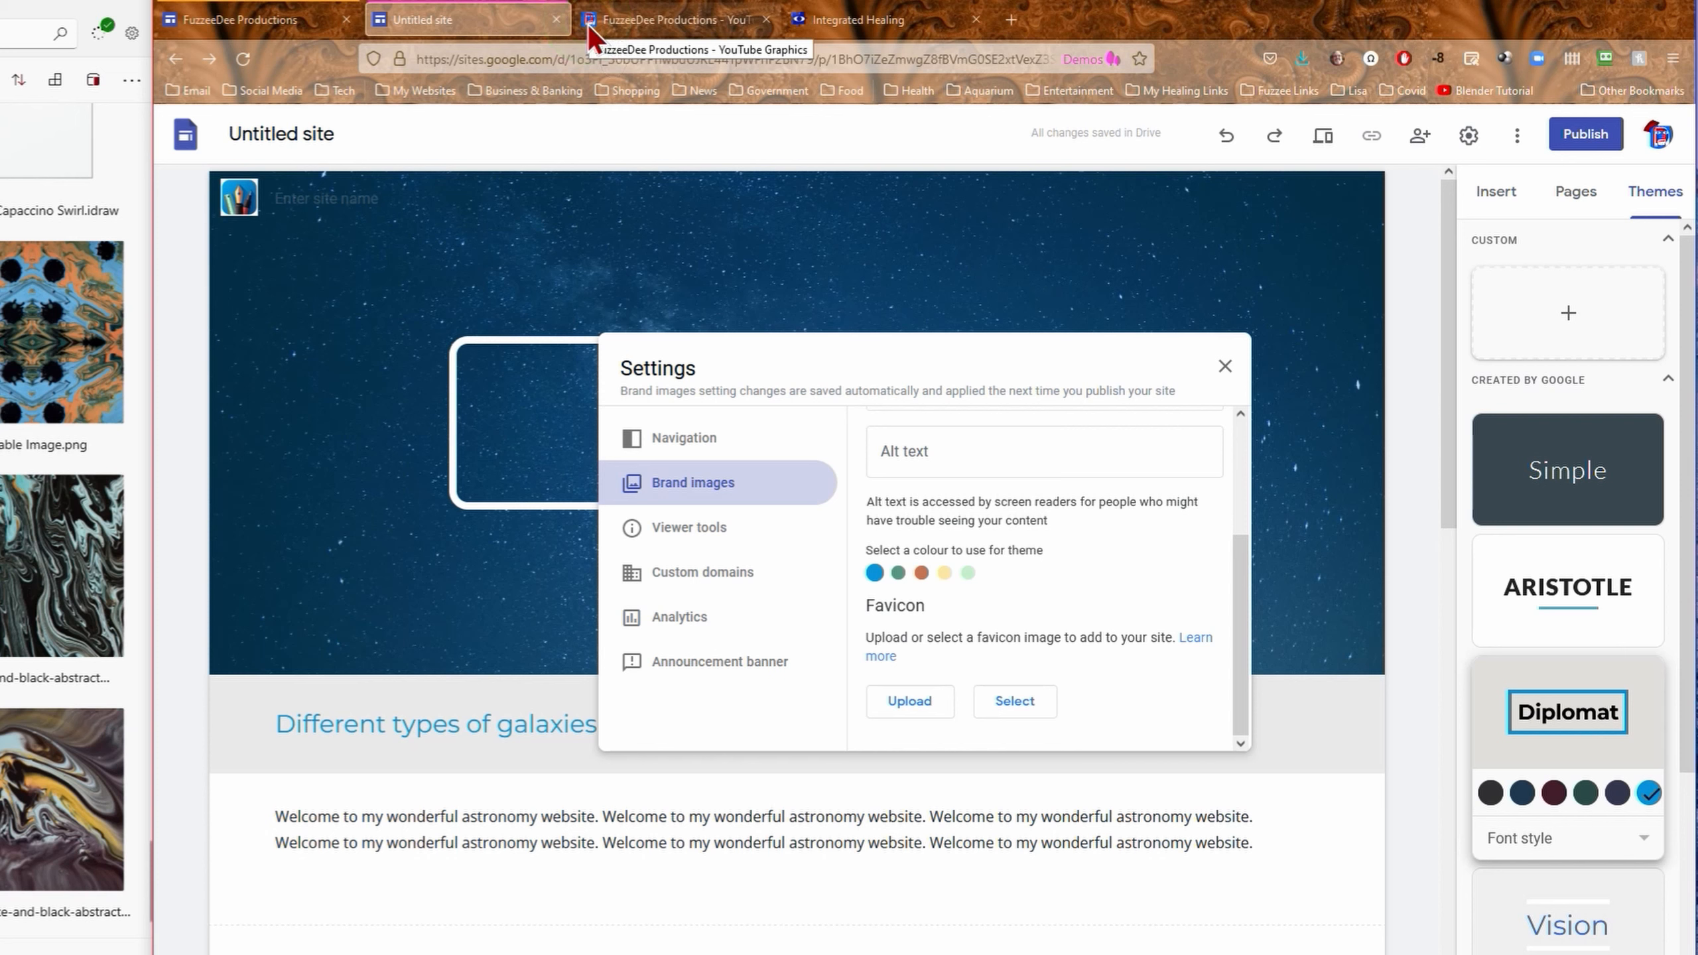
left_click(913, 704)
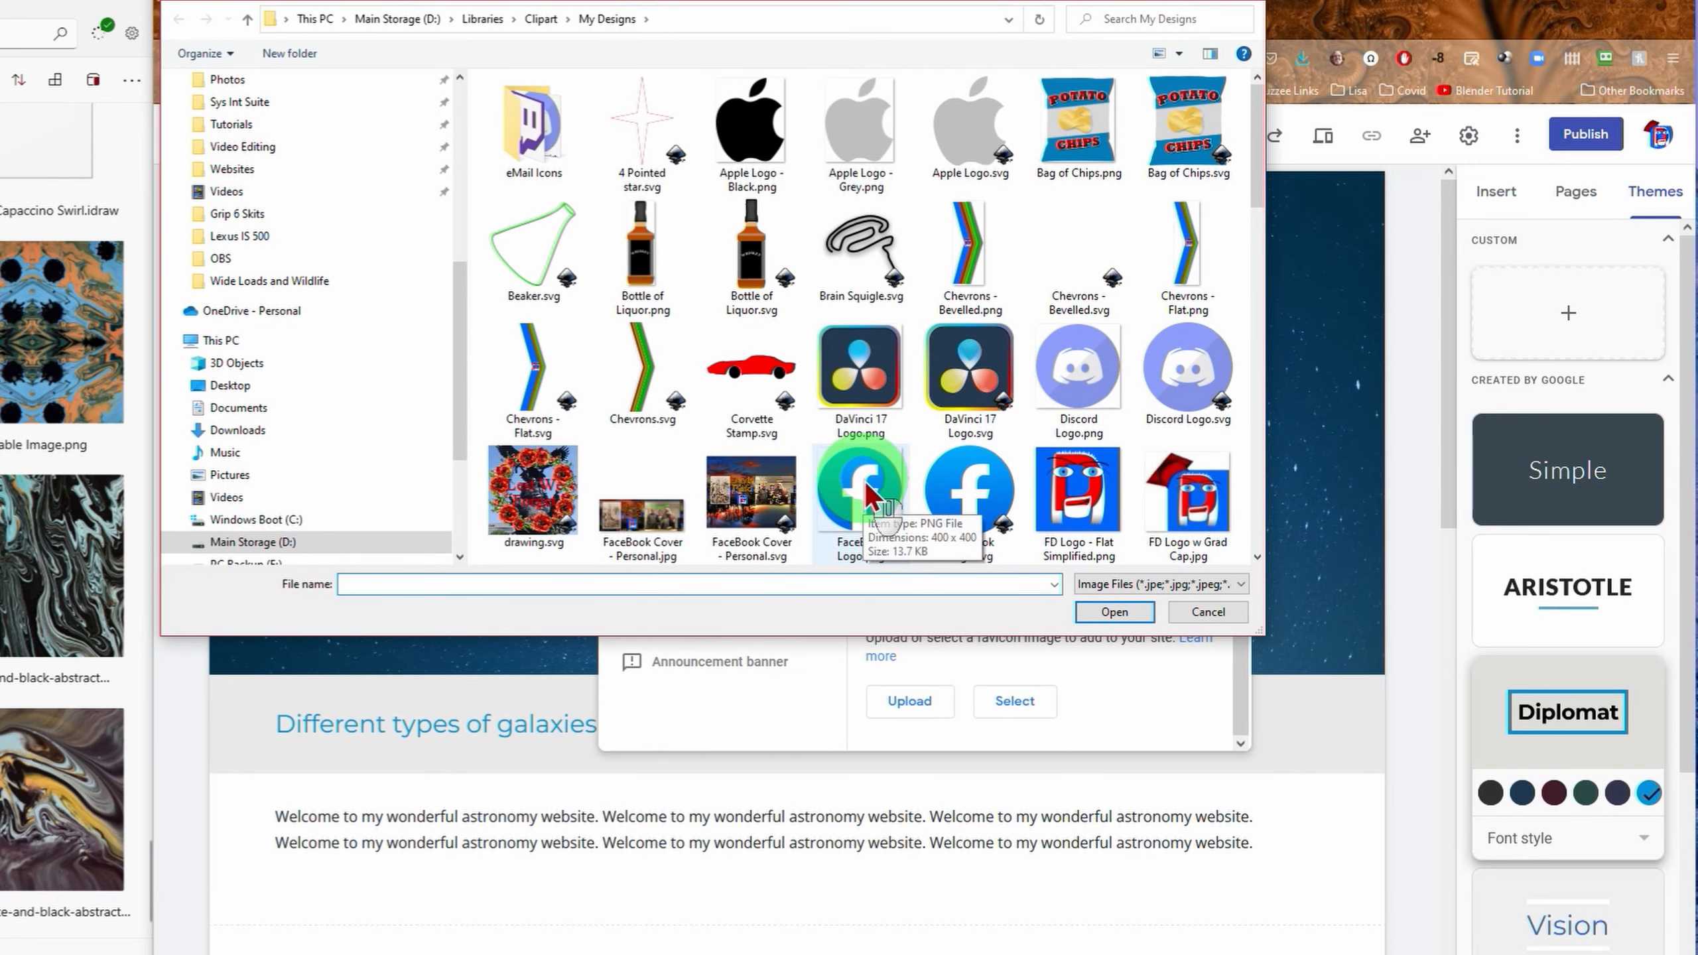
scroll(865, 483, "down", 2)
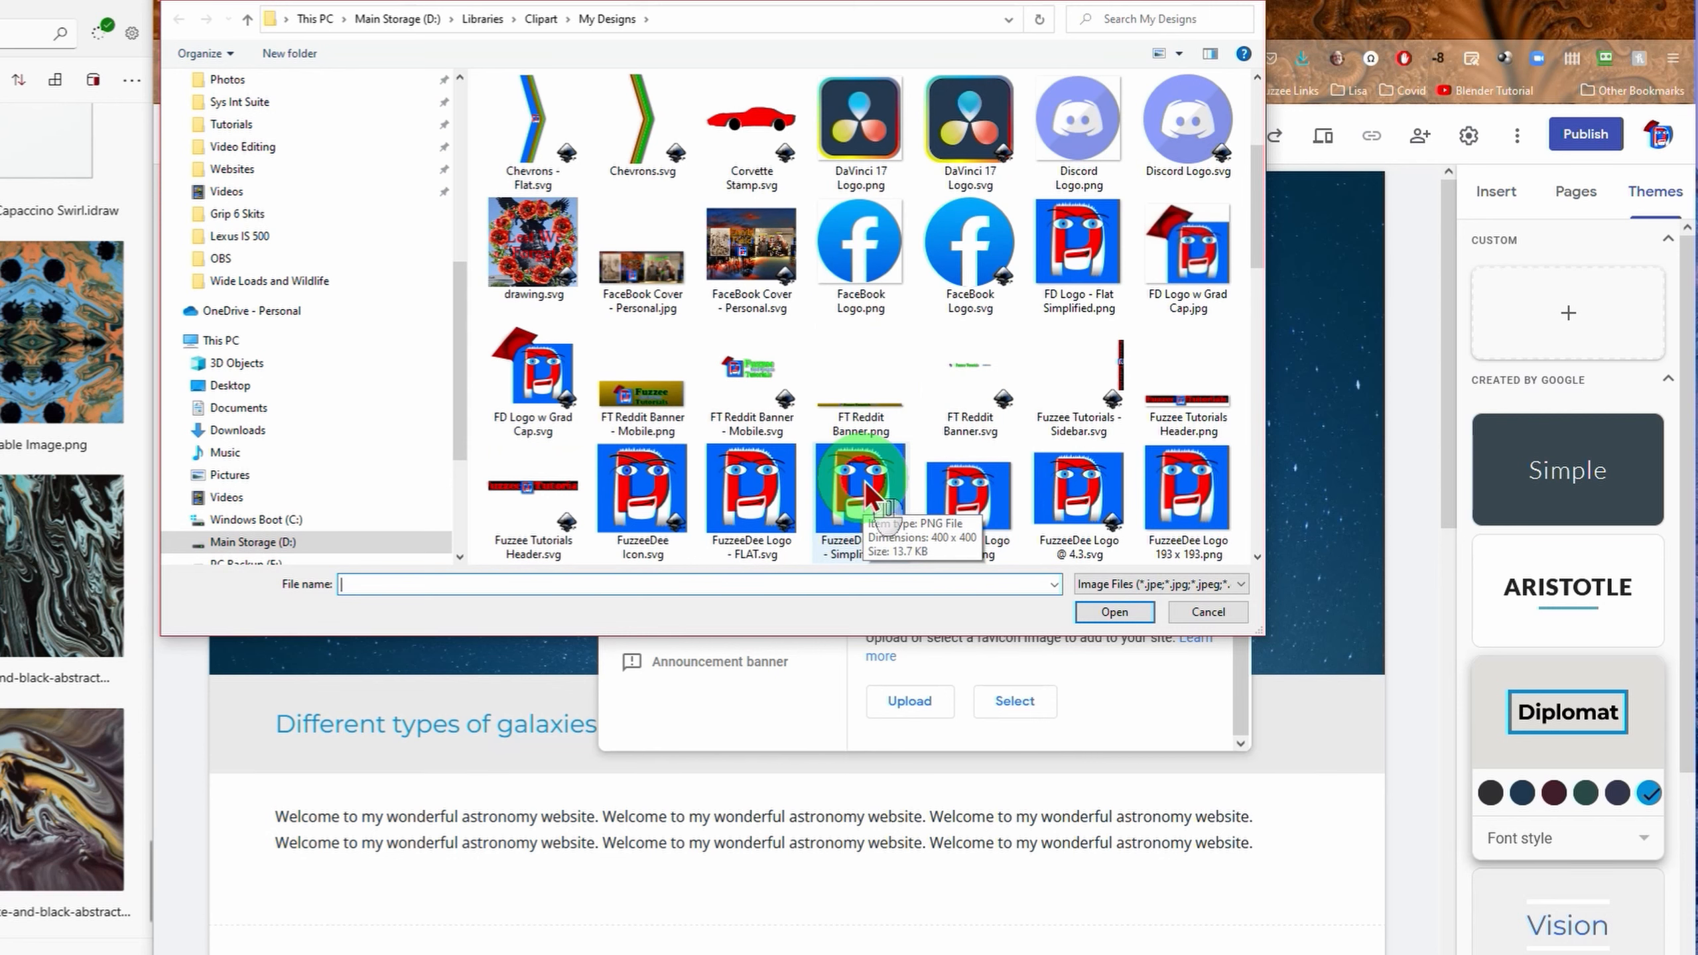
left_click(861, 121)
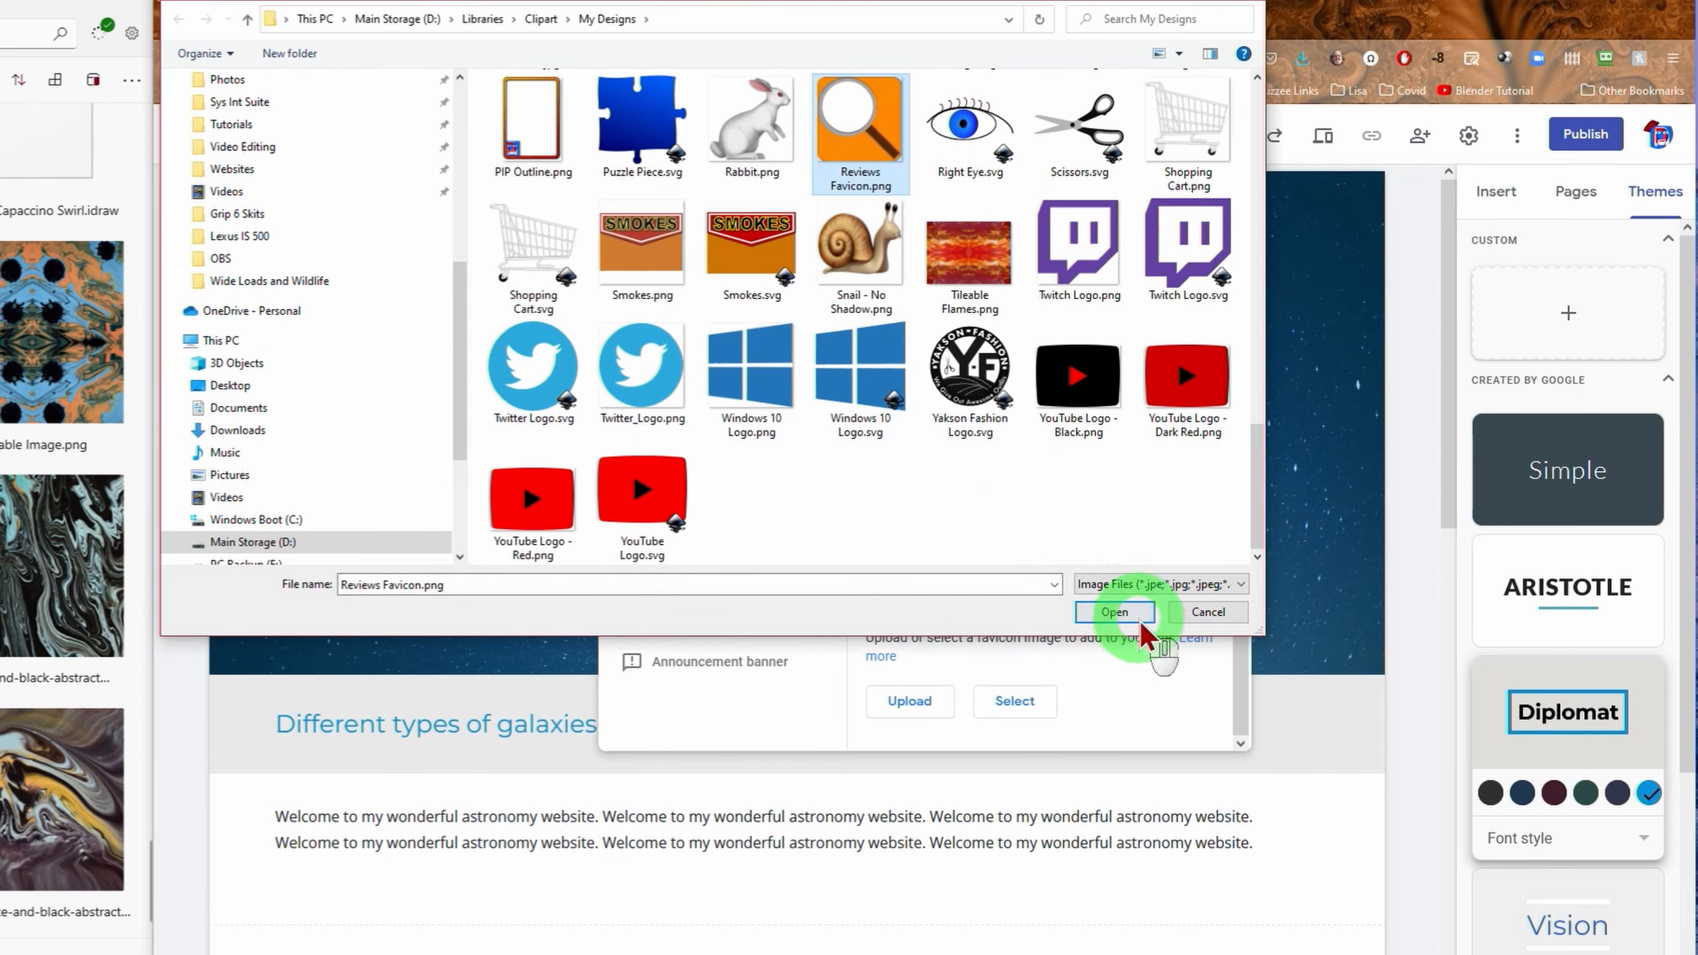
left_click(1114, 612)
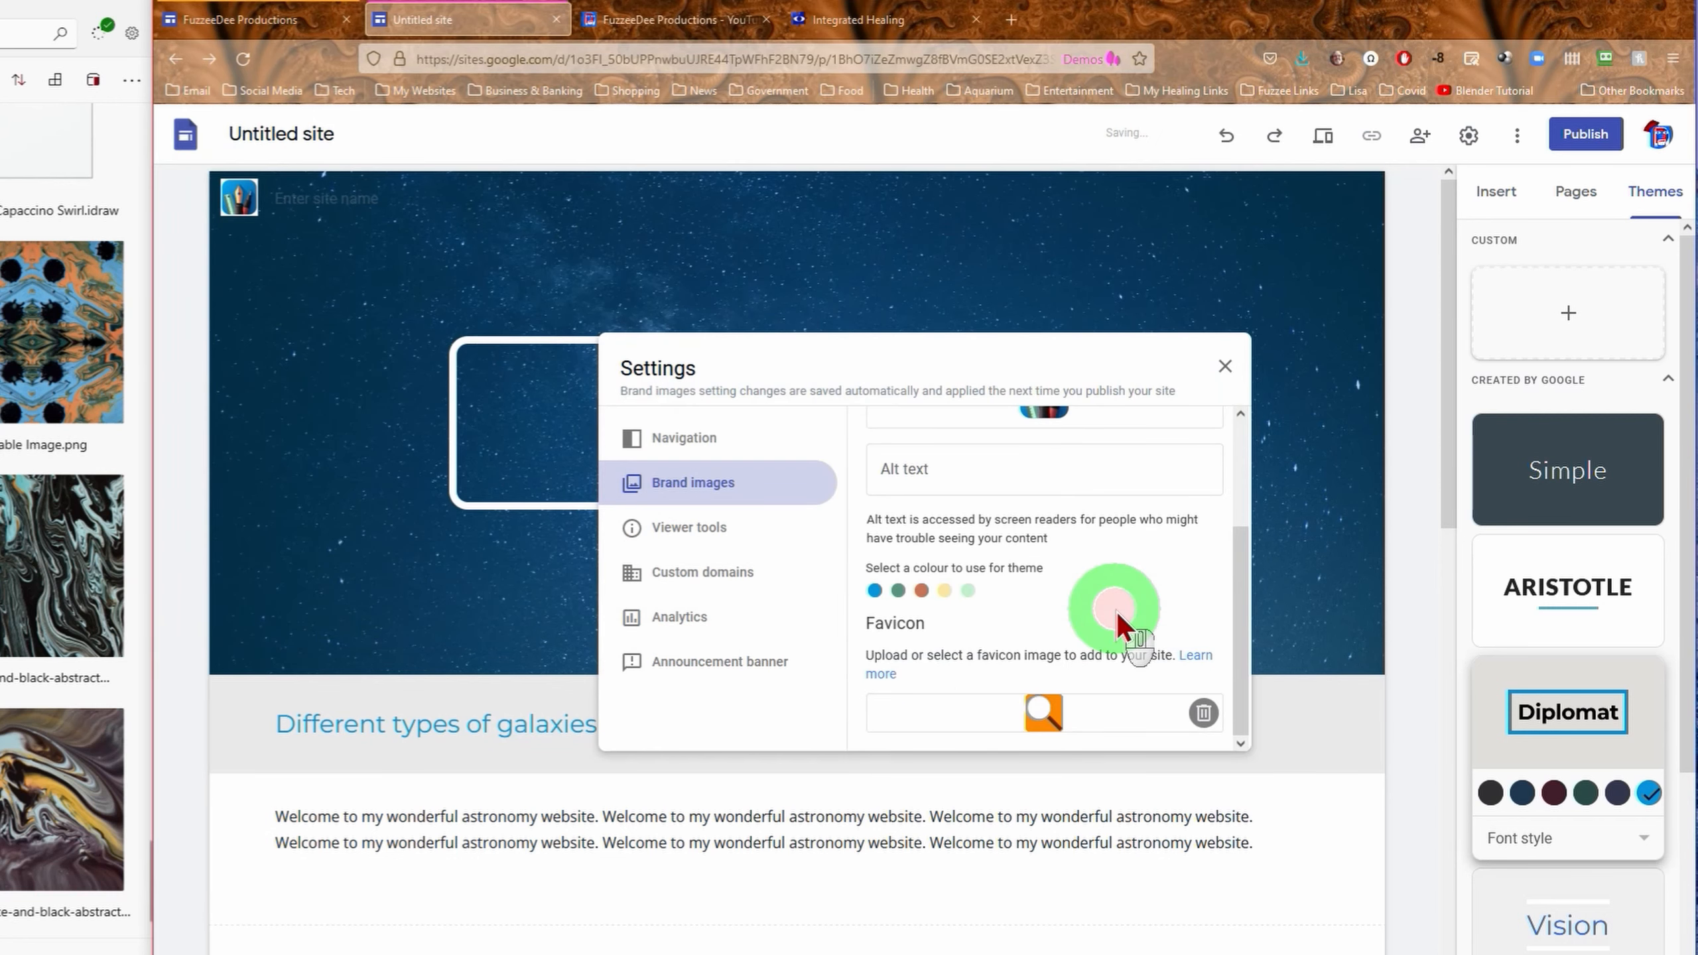
- Try the Side navigation mode in the site's navigation settings and return the mode to Top
left_click(696, 445)
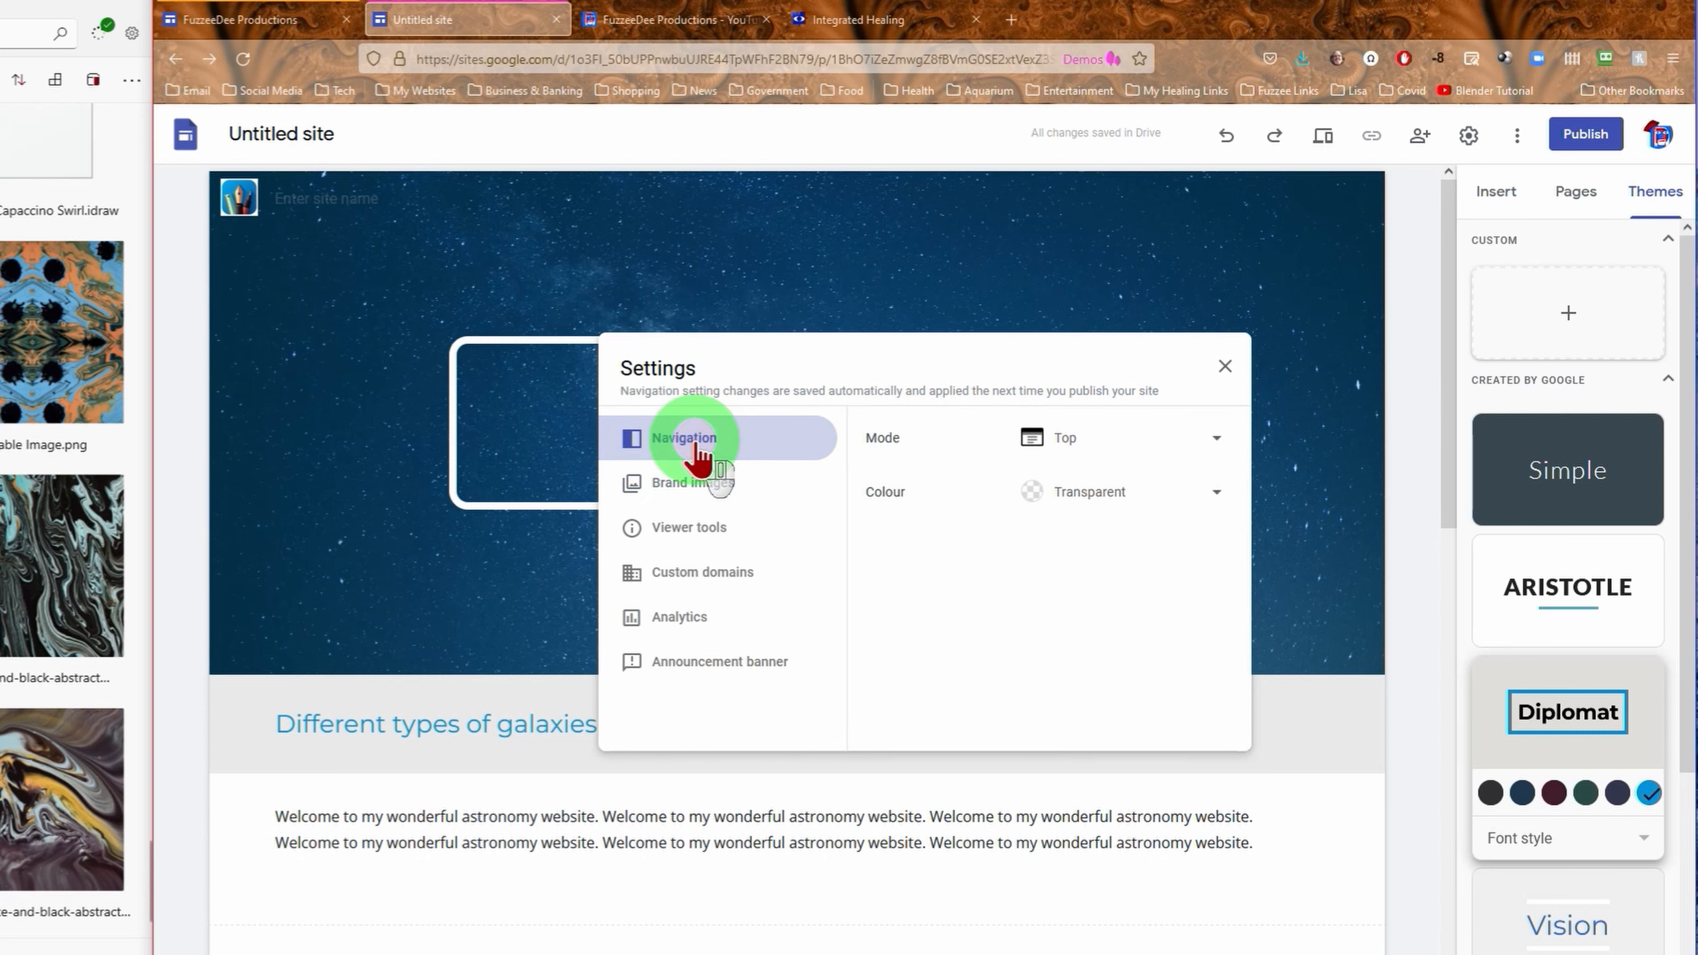
left_click(1074, 447)
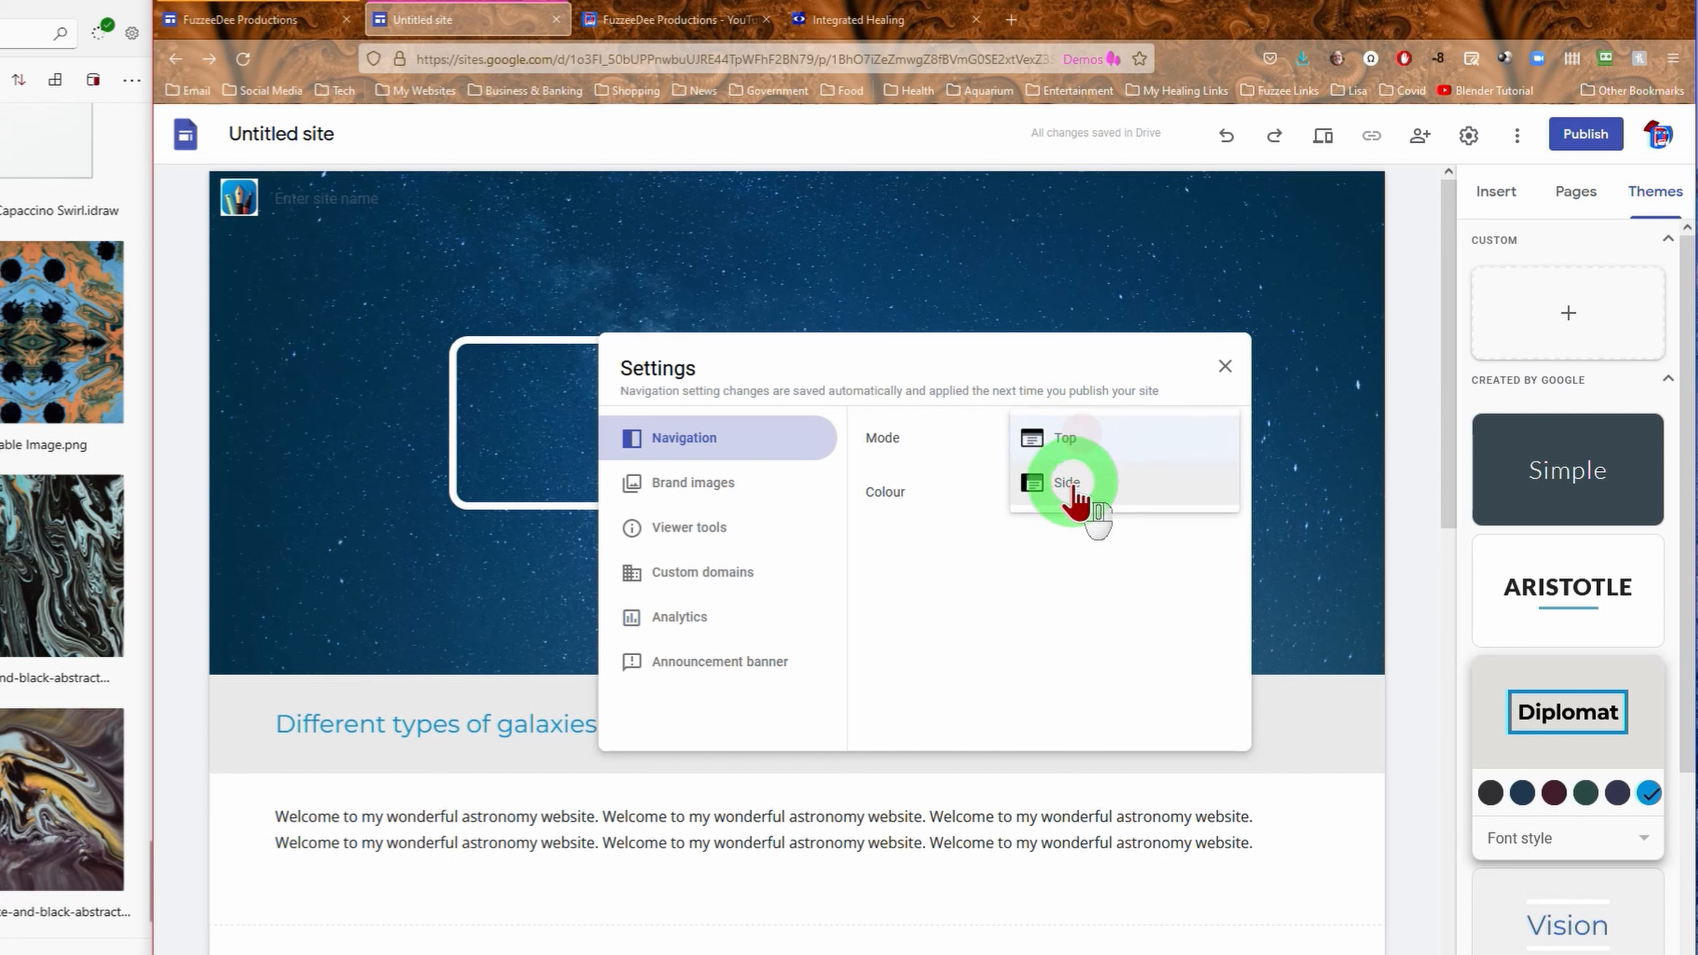
left_click(1074, 488)
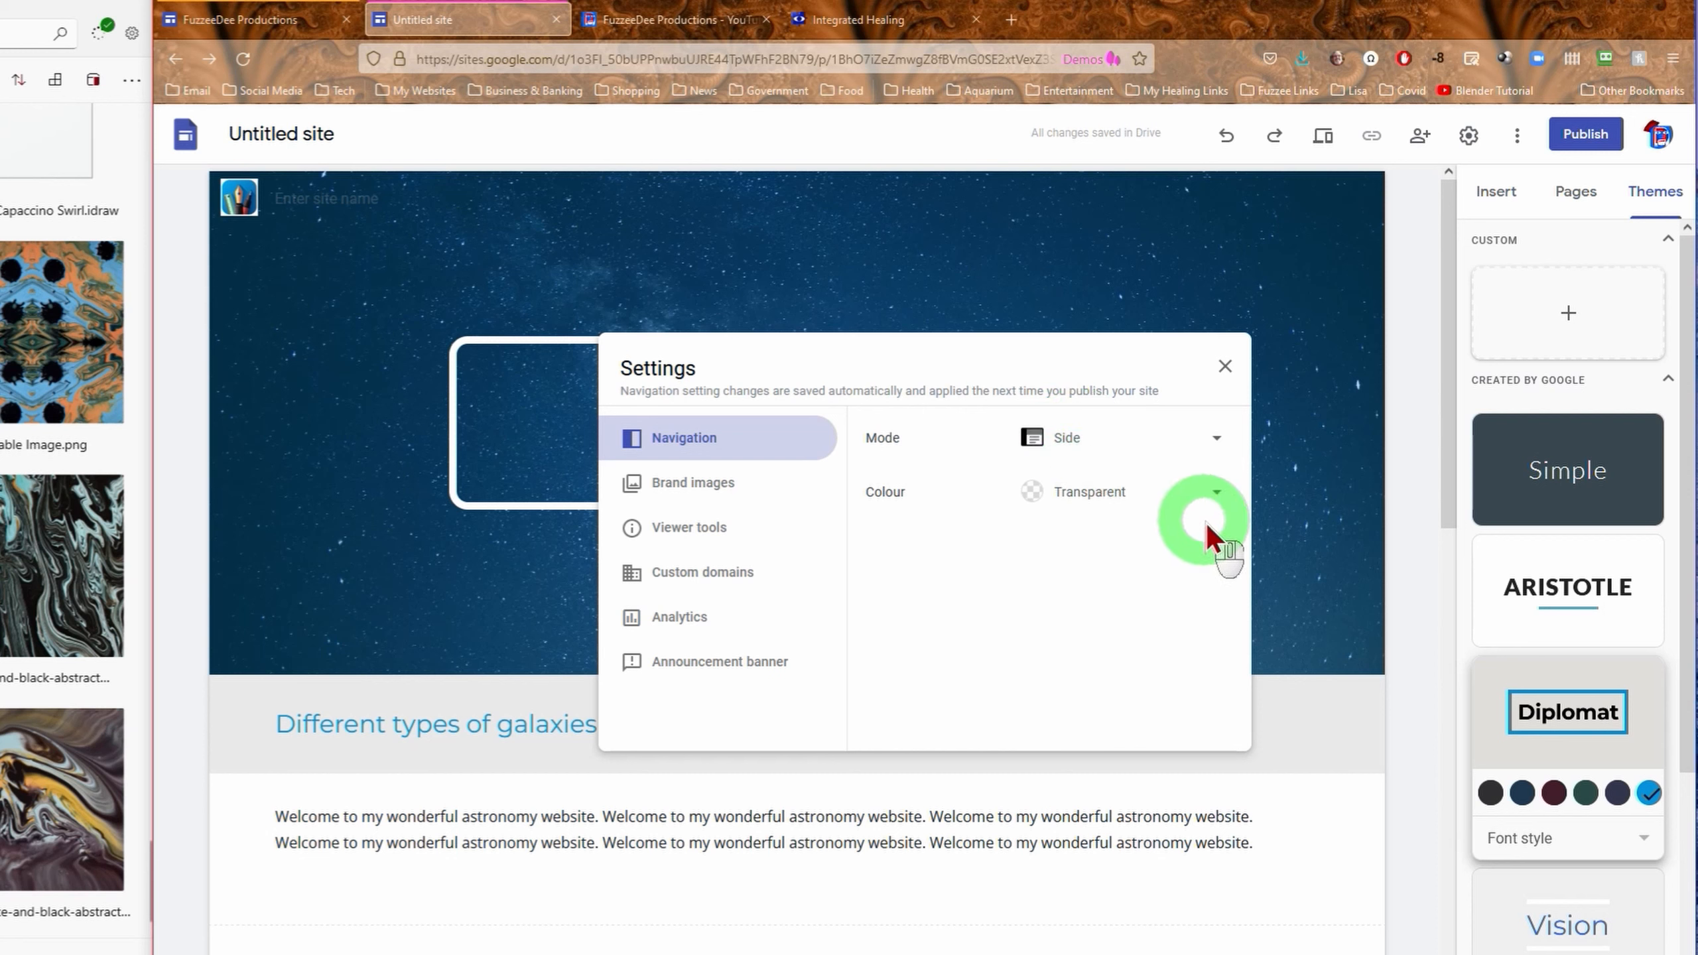
left_click(1075, 447)
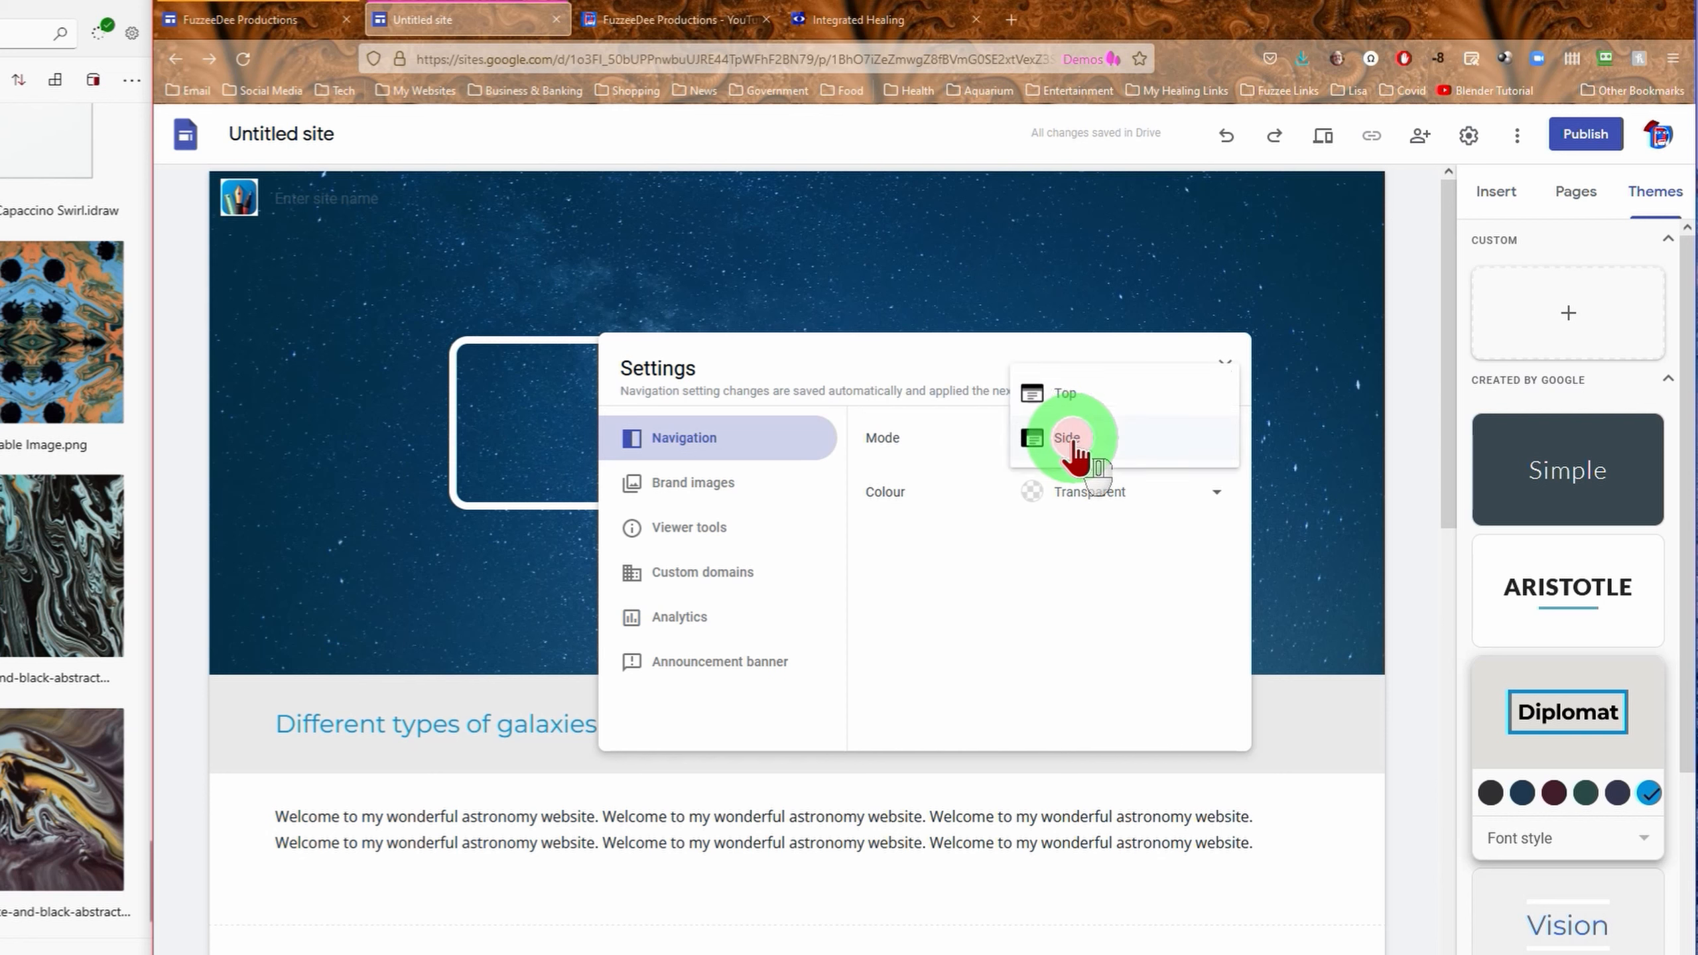
left_click(1076, 400)
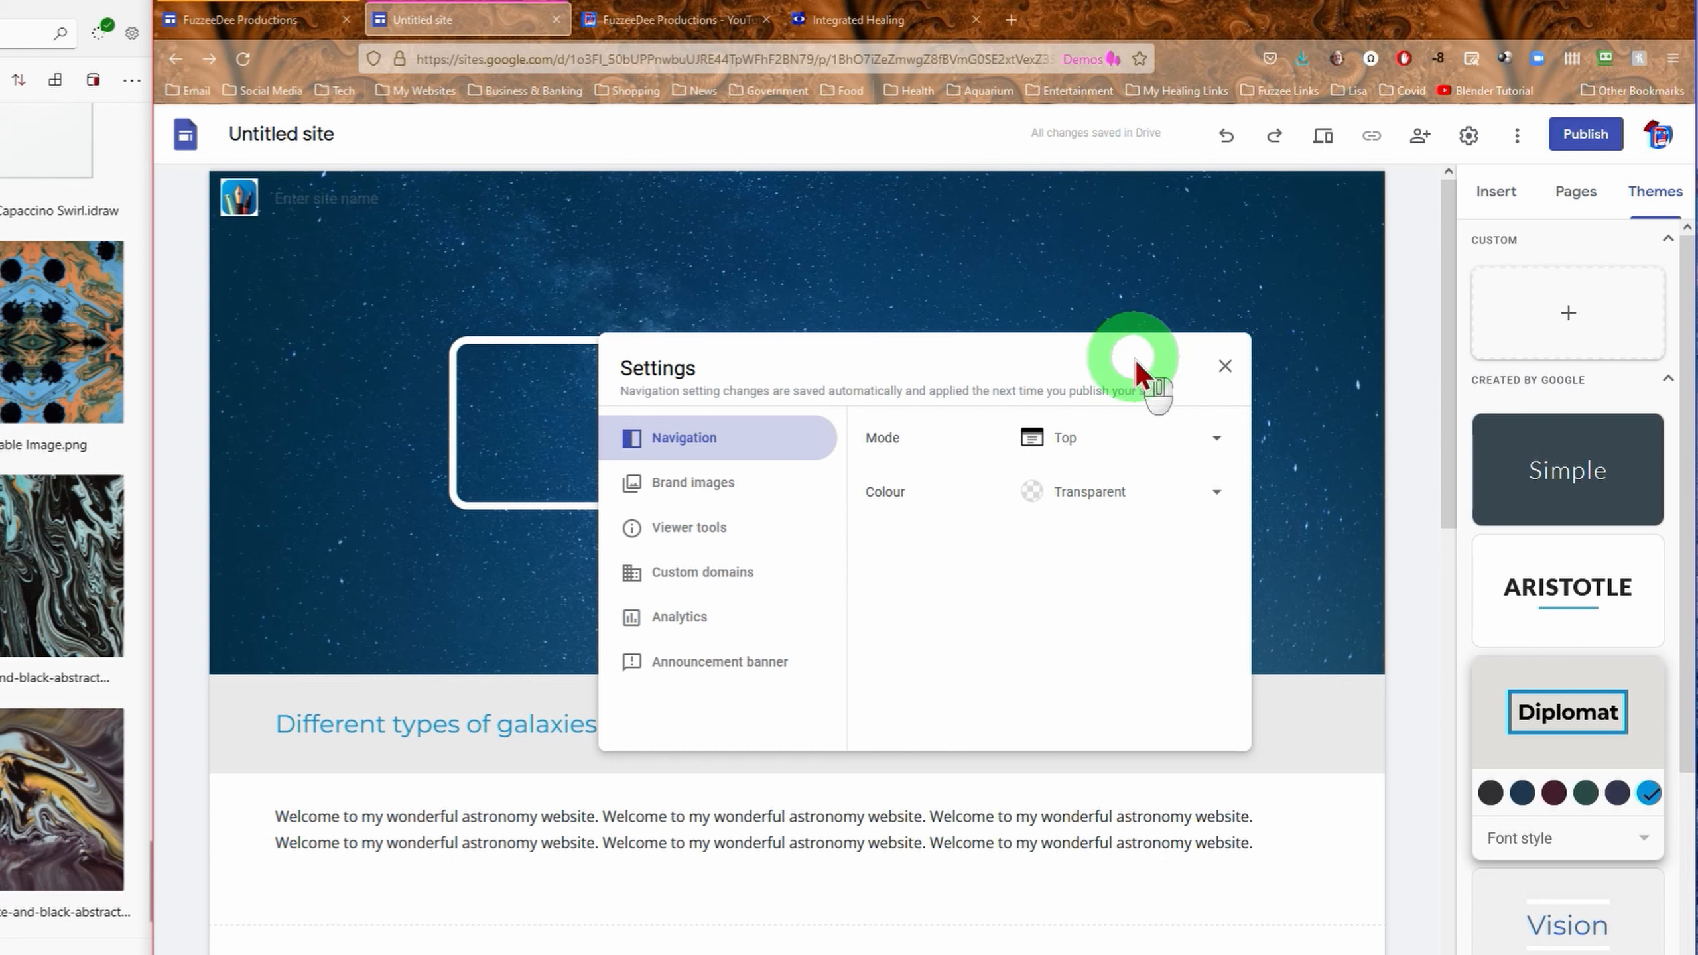
- Try the White and Black navigation colours and settle on White for the top navigation bar
left_click(1217, 496)
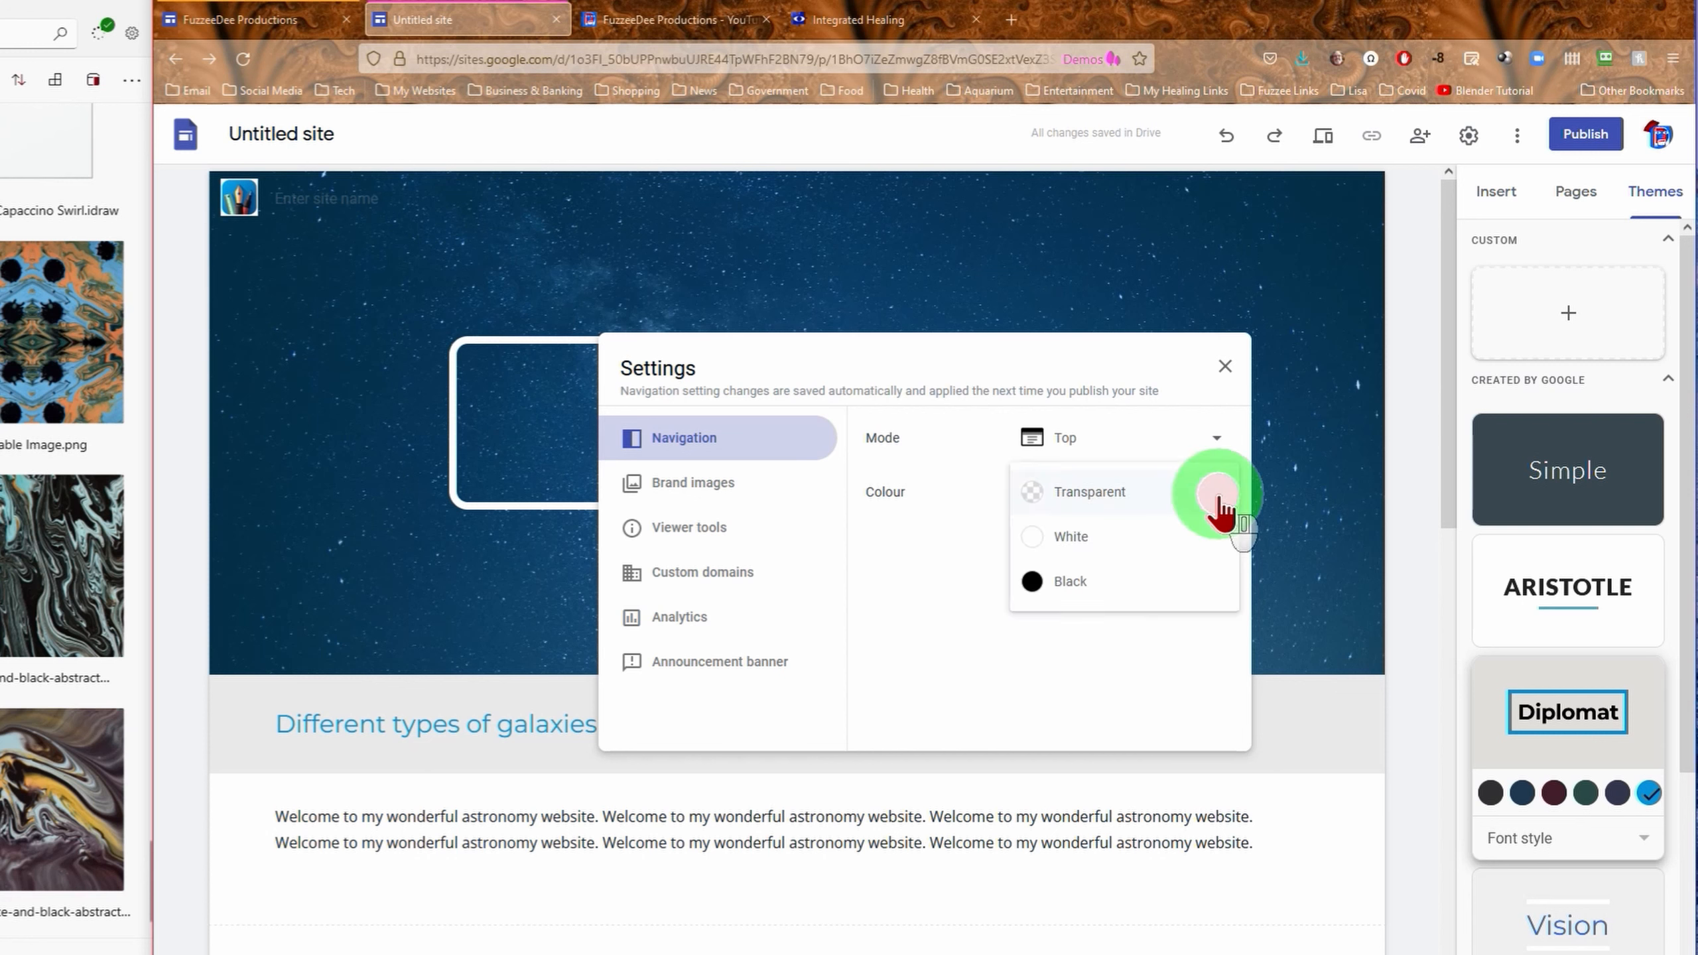
left_click(1034, 539)
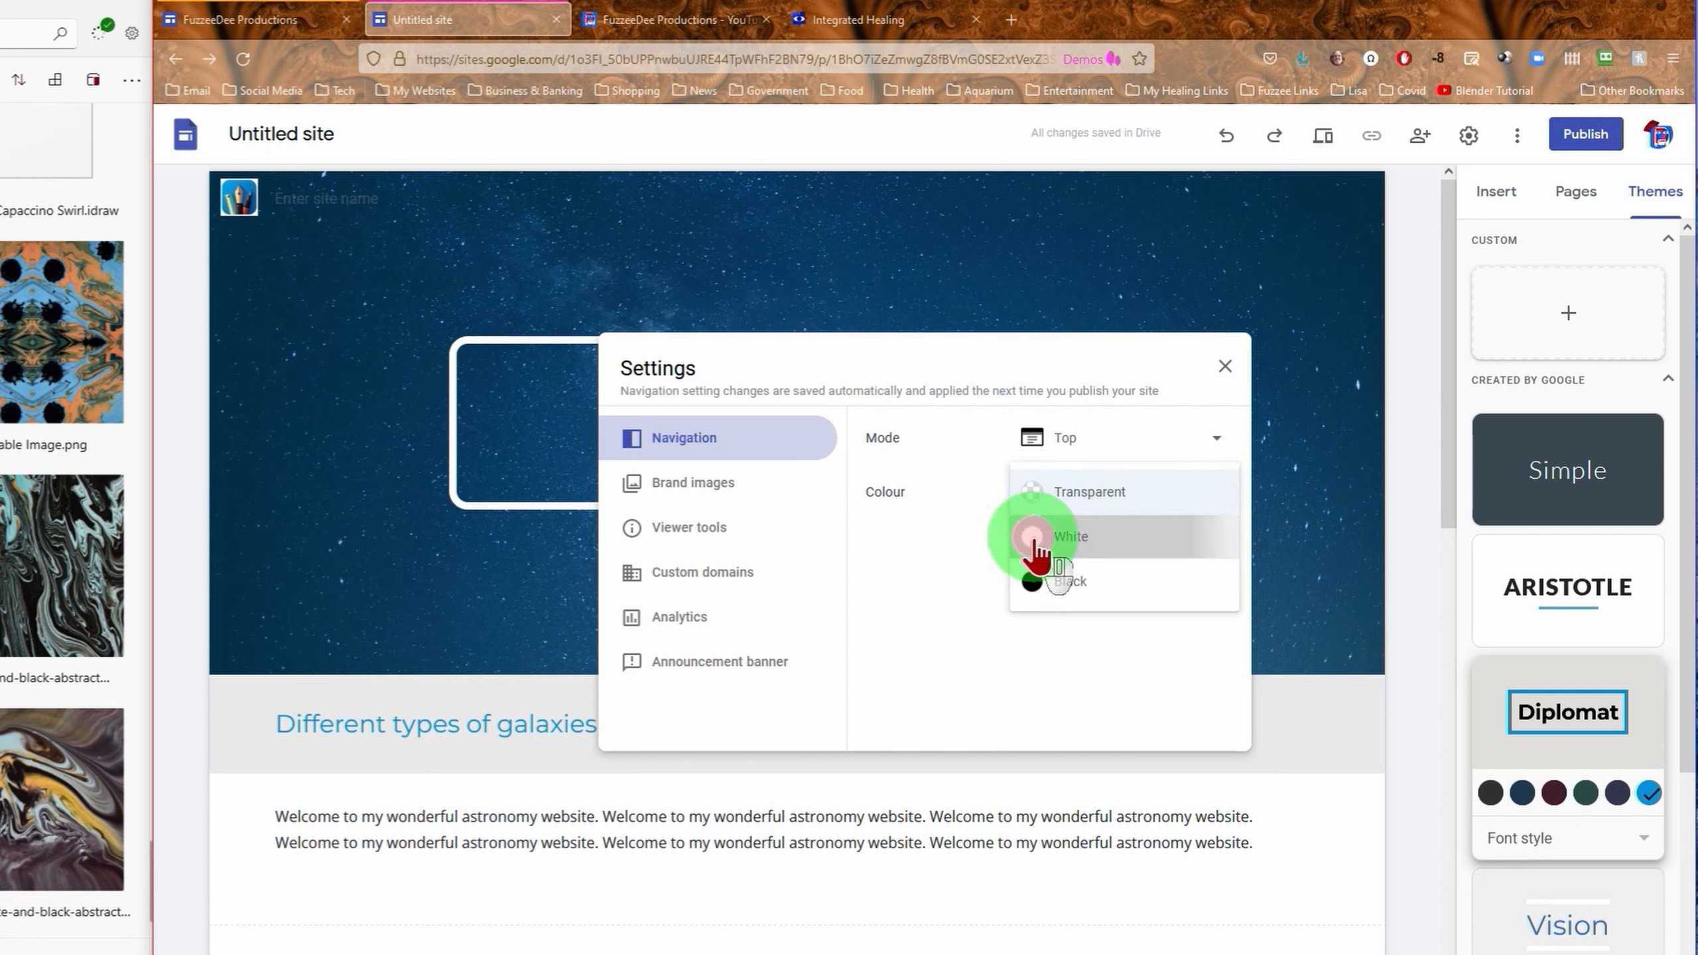
left_click(1216, 493)
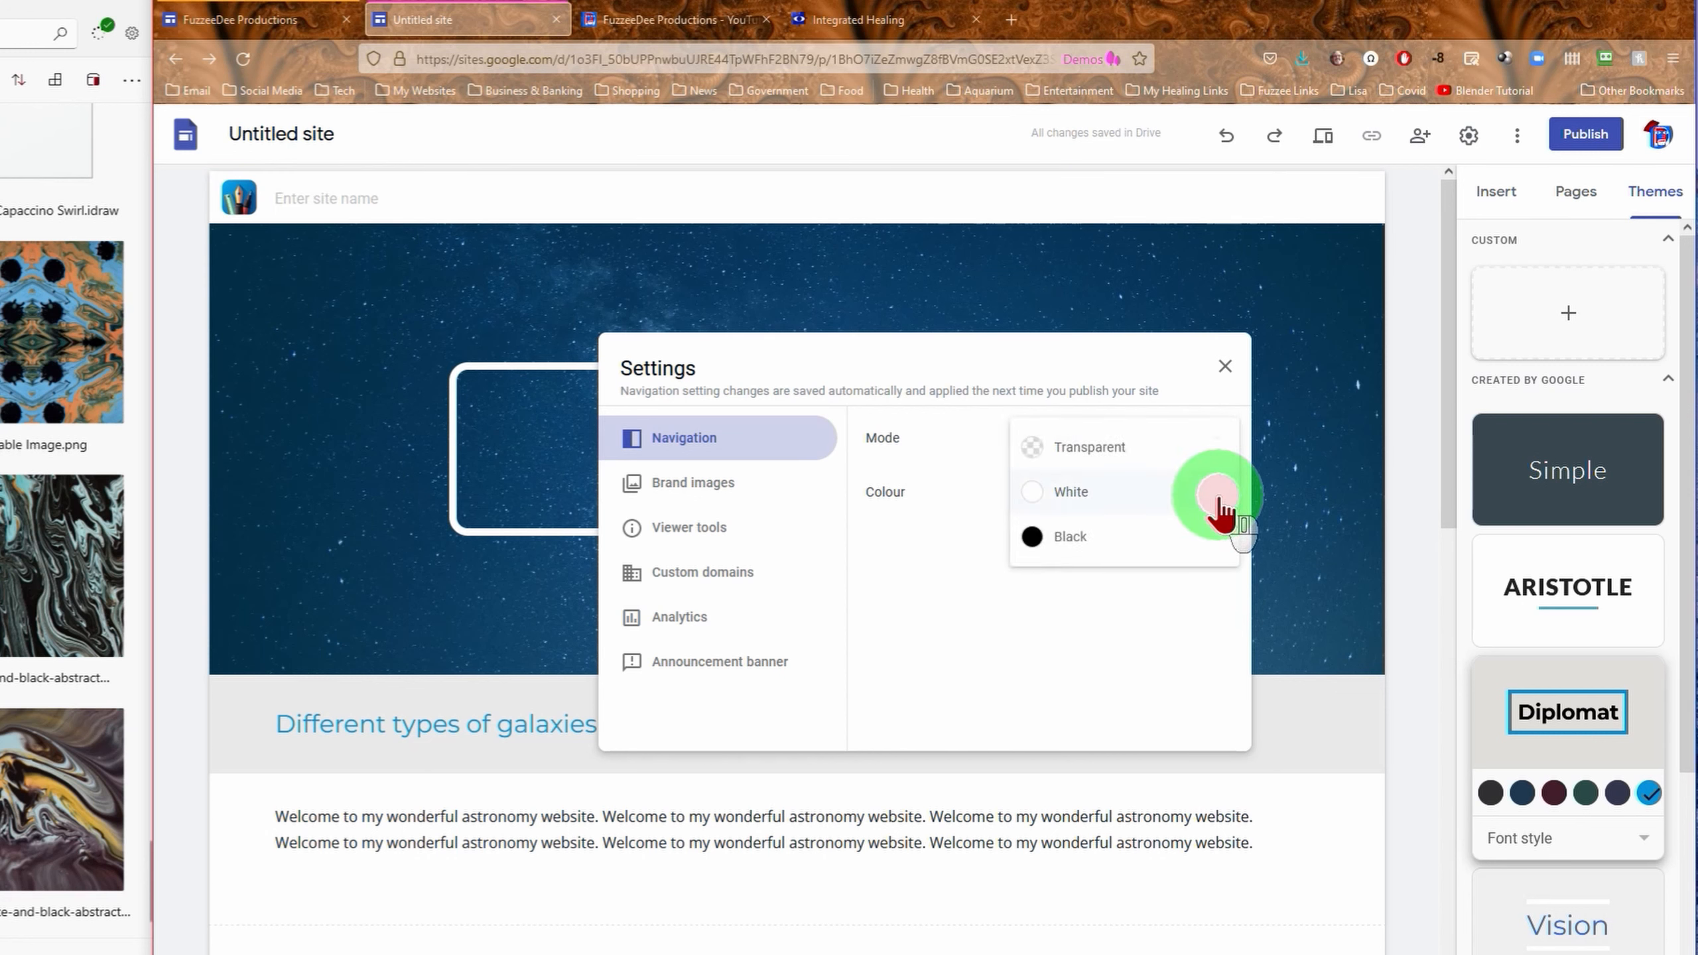
left_click(1073, 539)
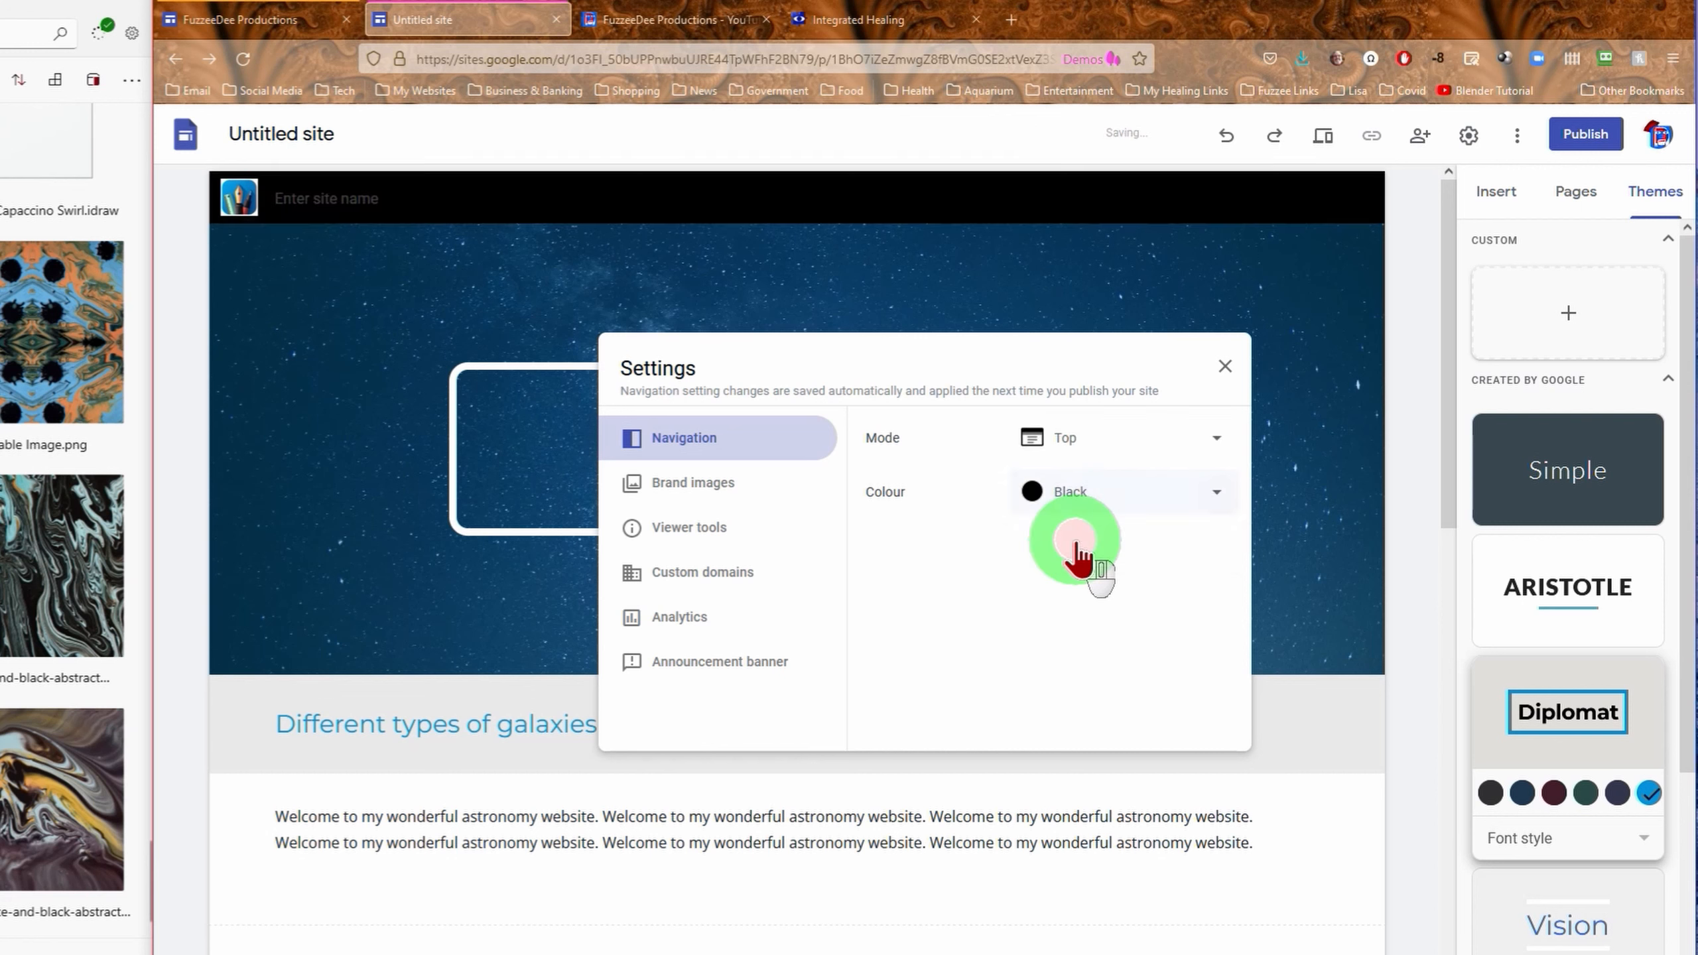
left_click(1217, 494)
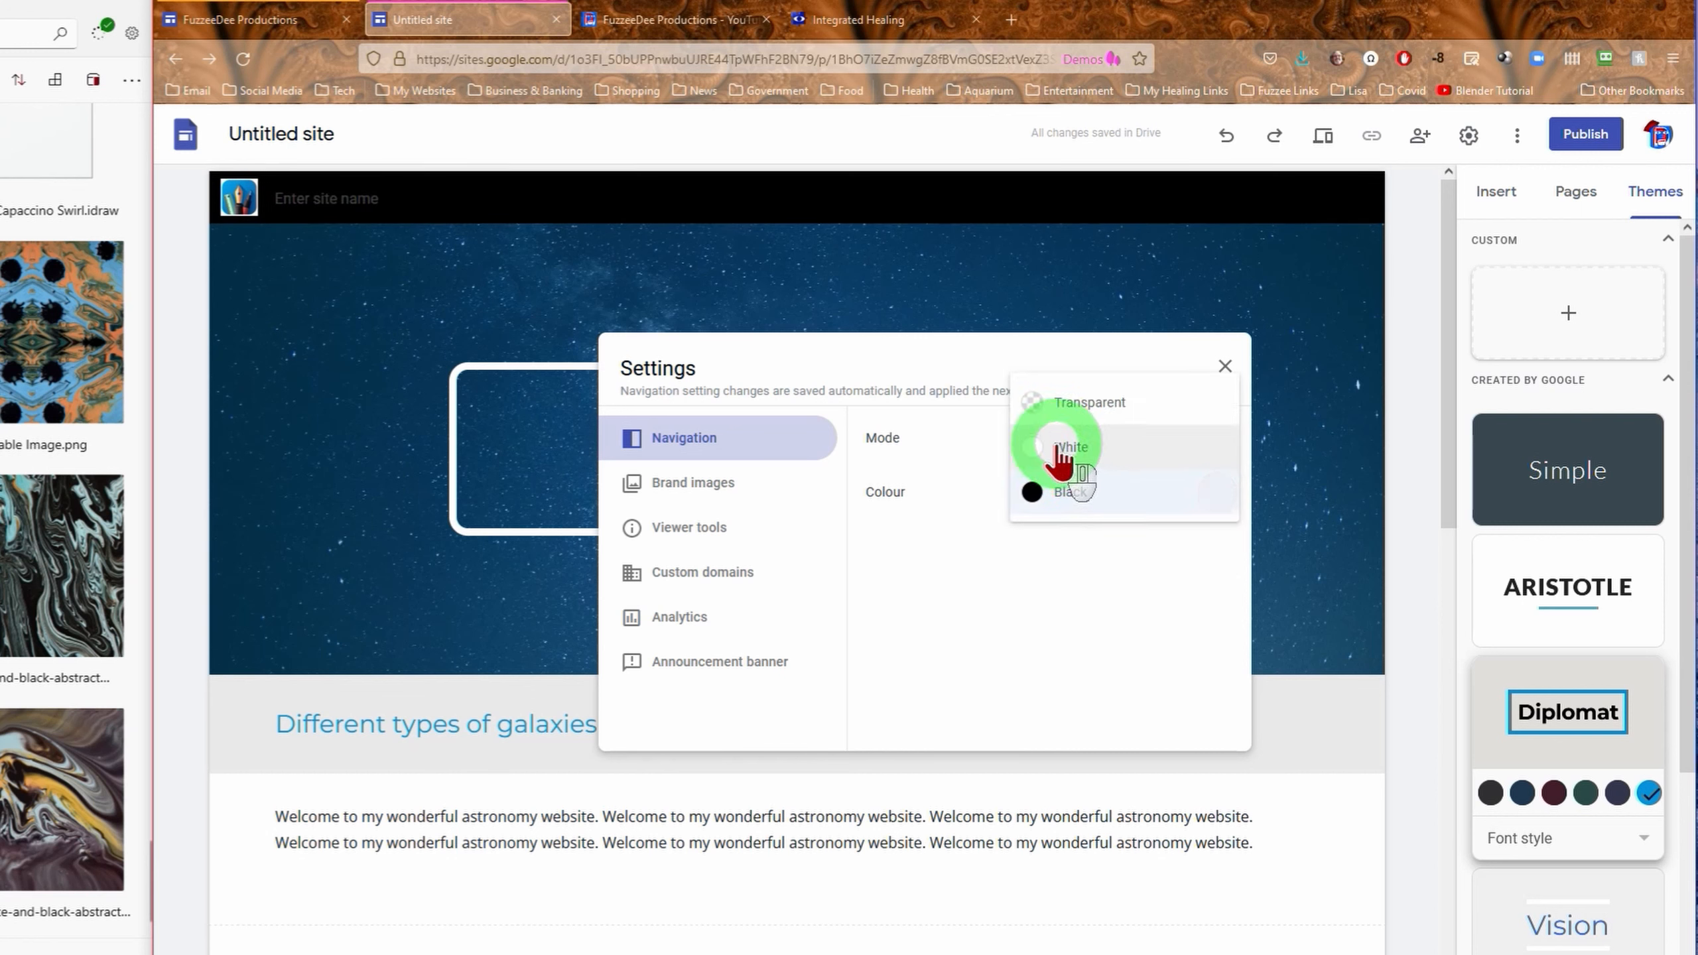
left_click(1033, 448)
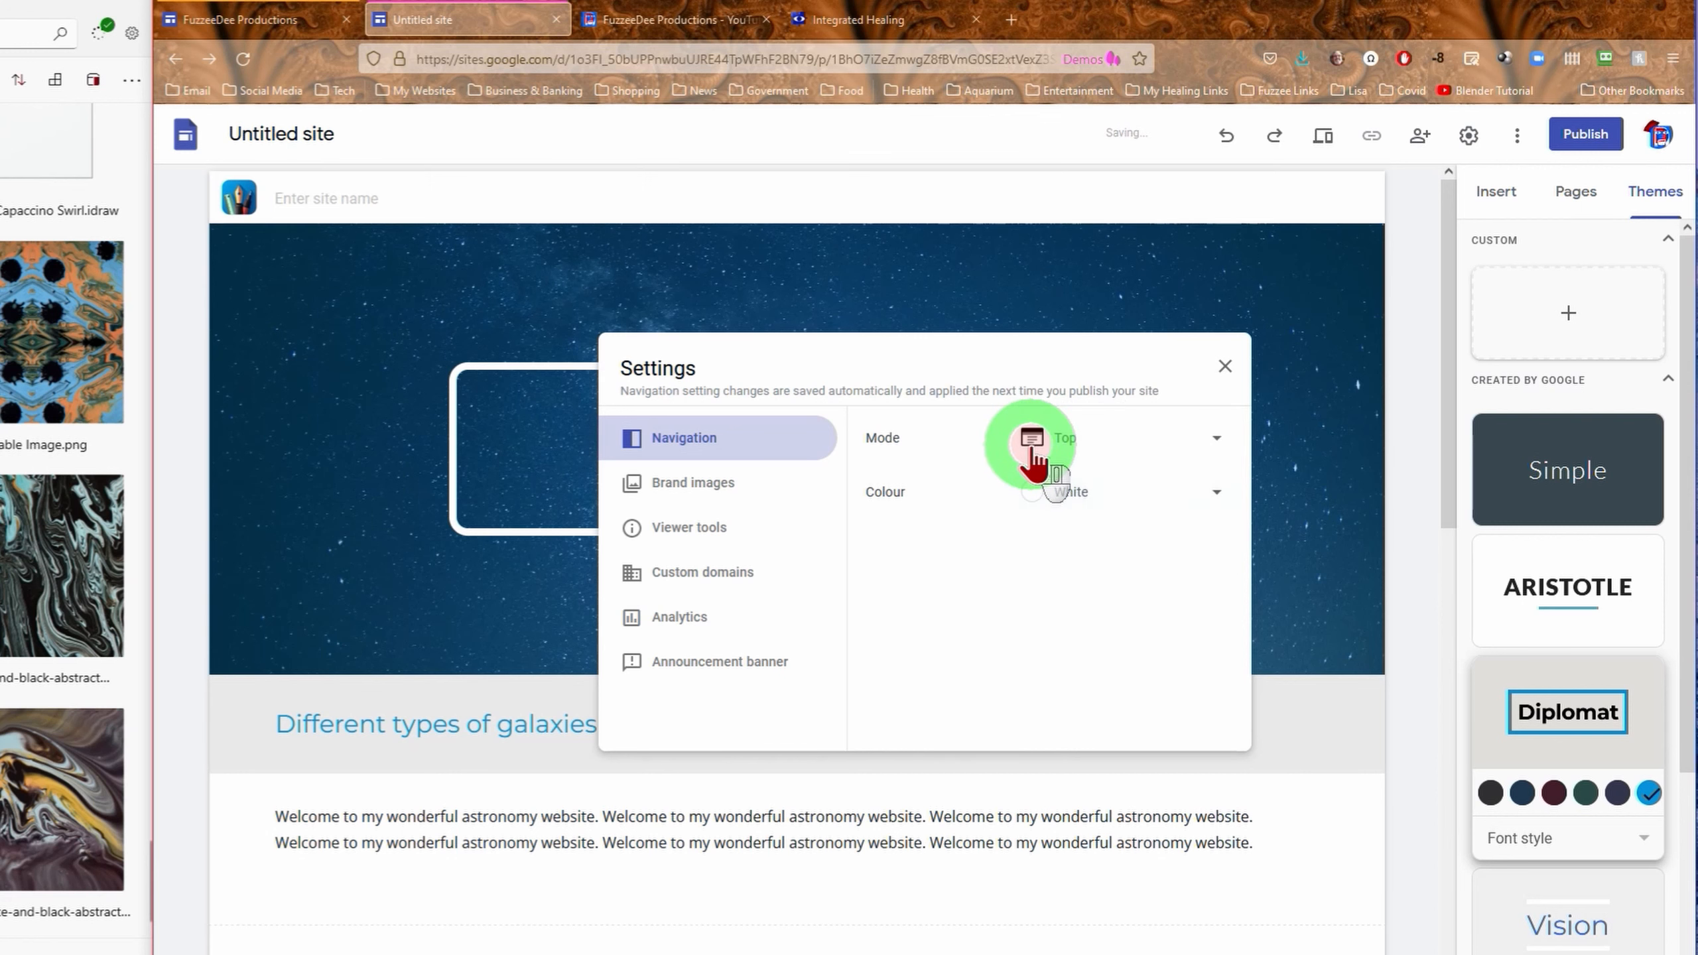
- Review the site's viewer tools, custom domains and analytics settings
left_click(698, 532)
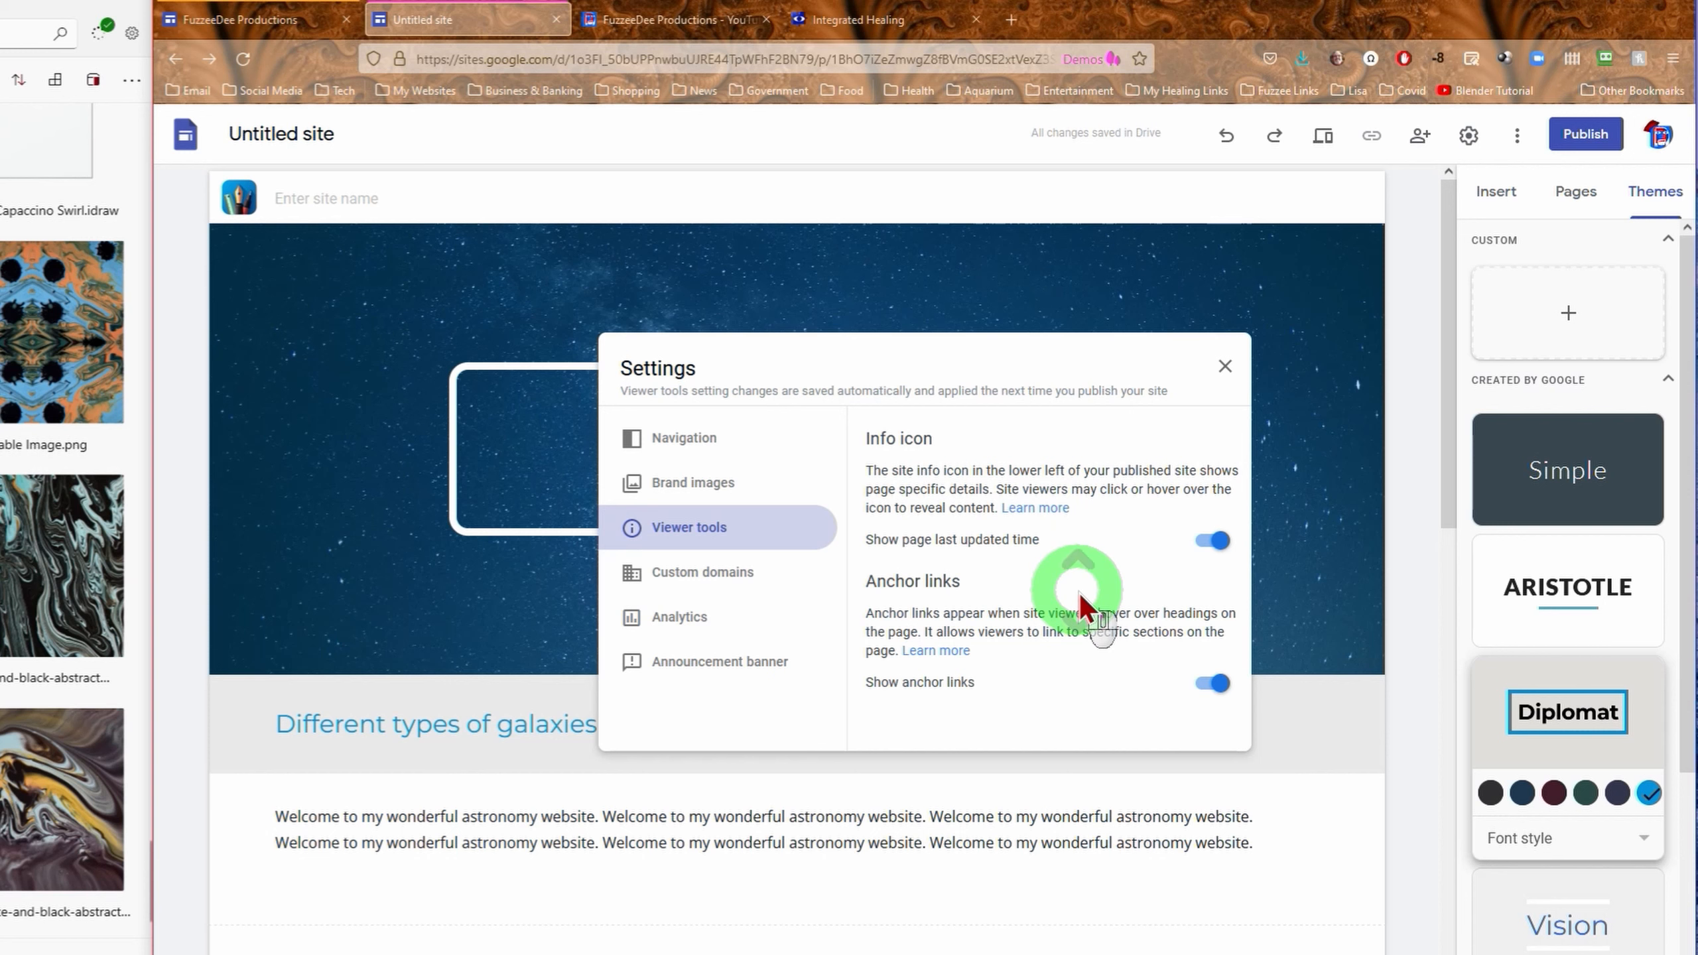
left_click(742, 581)
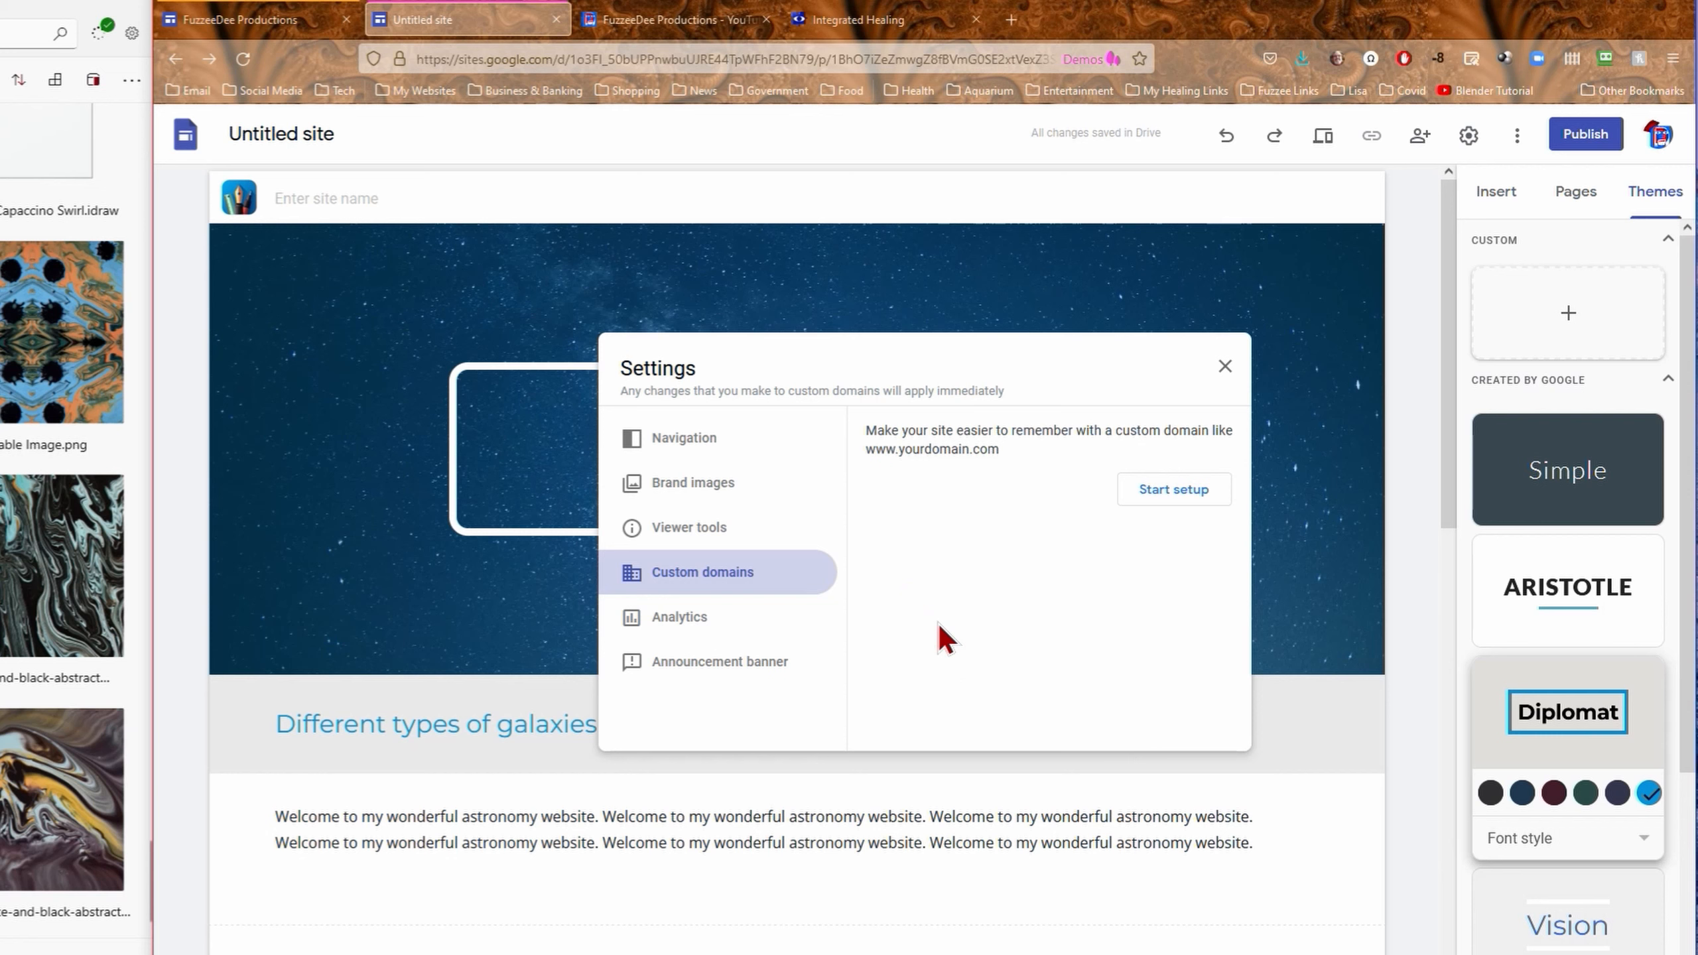
left_click(687, 626)
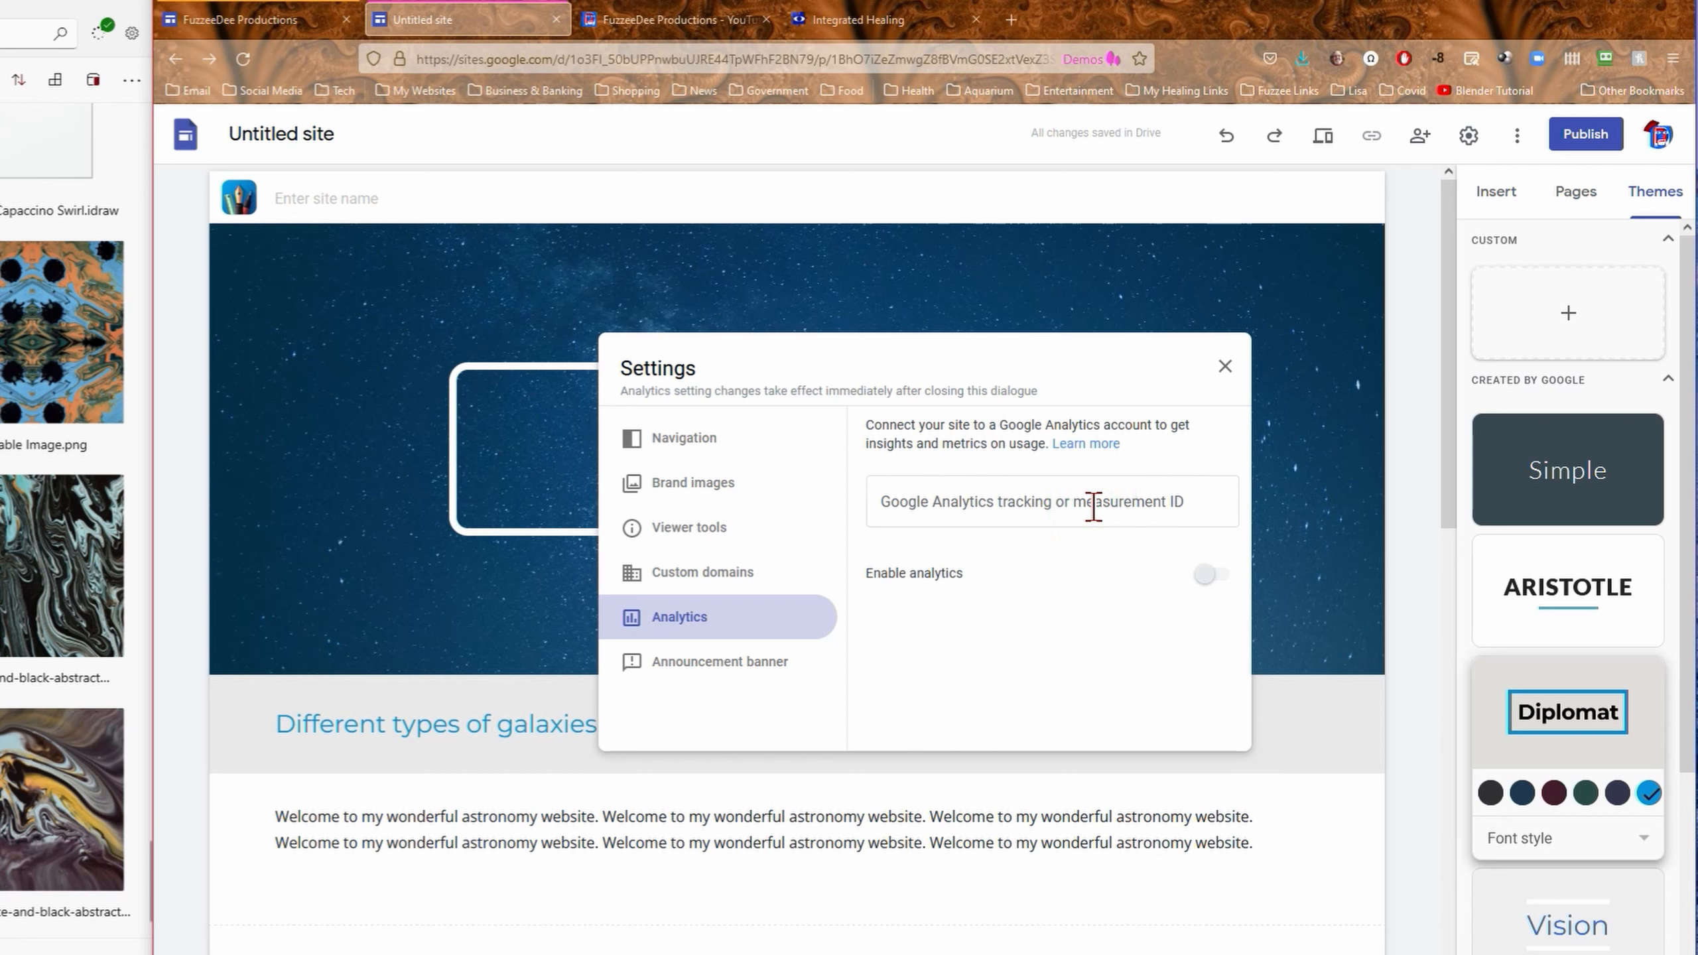
left_click(981, 642)
left_click(897, 658)
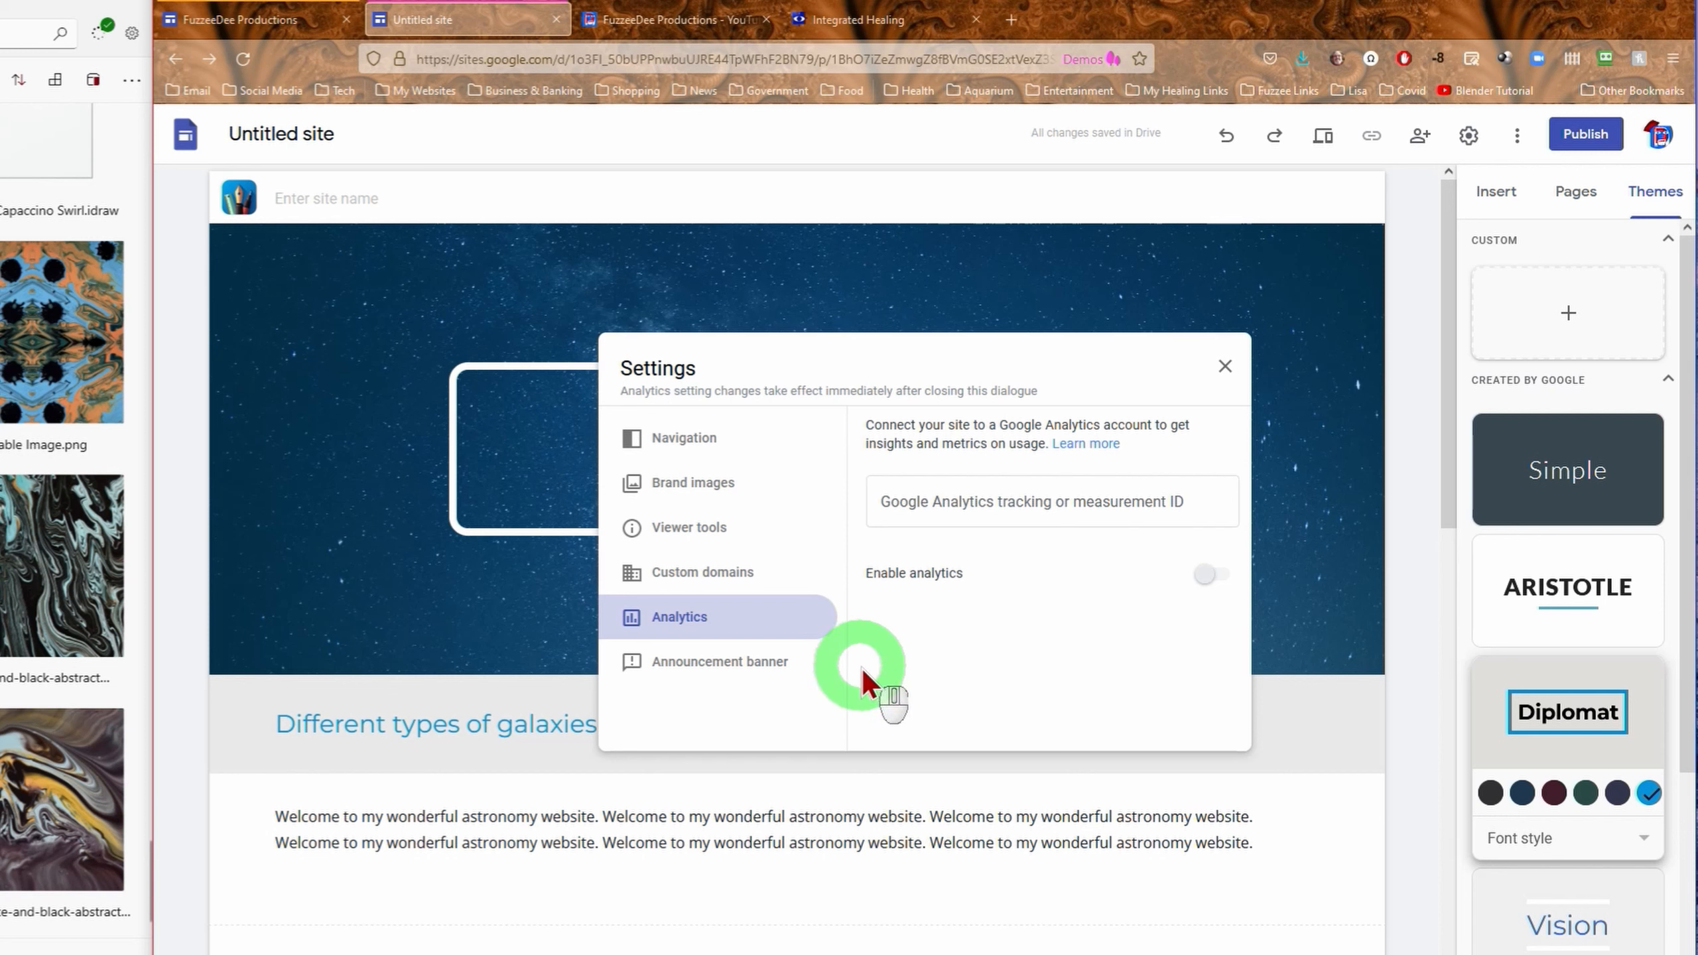
- Turn on the site's announcement banner and set its colour to red (#ff0000)
left_click(741, 662)
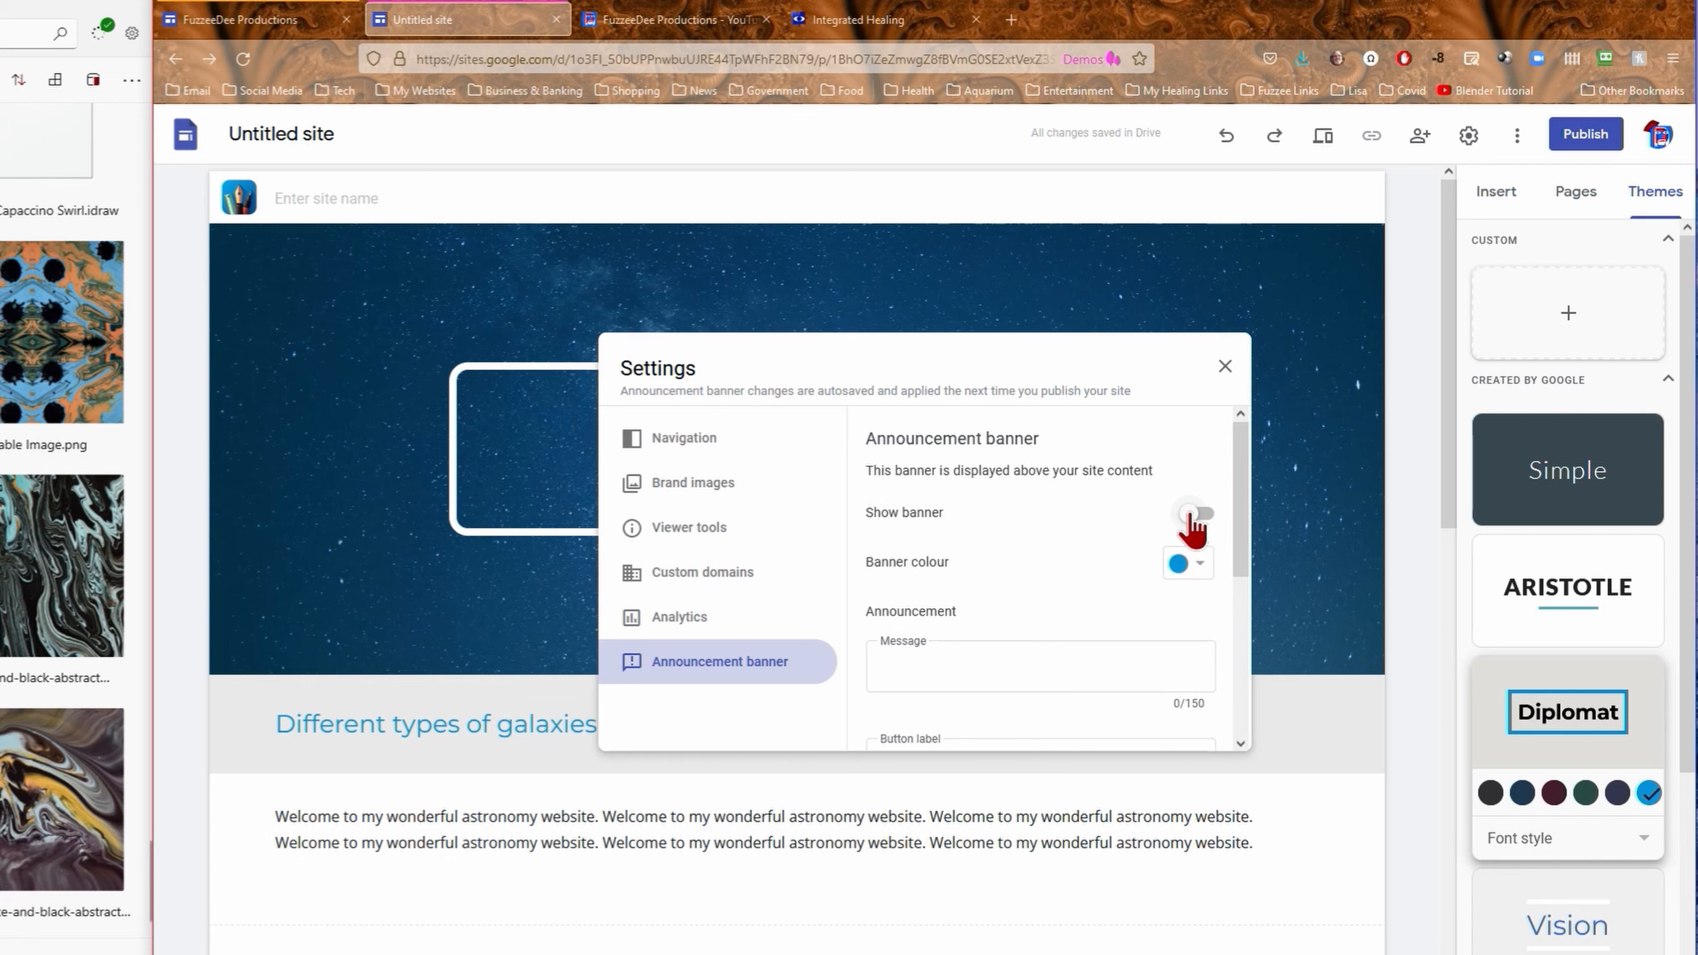
left_click(1192, 513)
left_click(1011, 556)
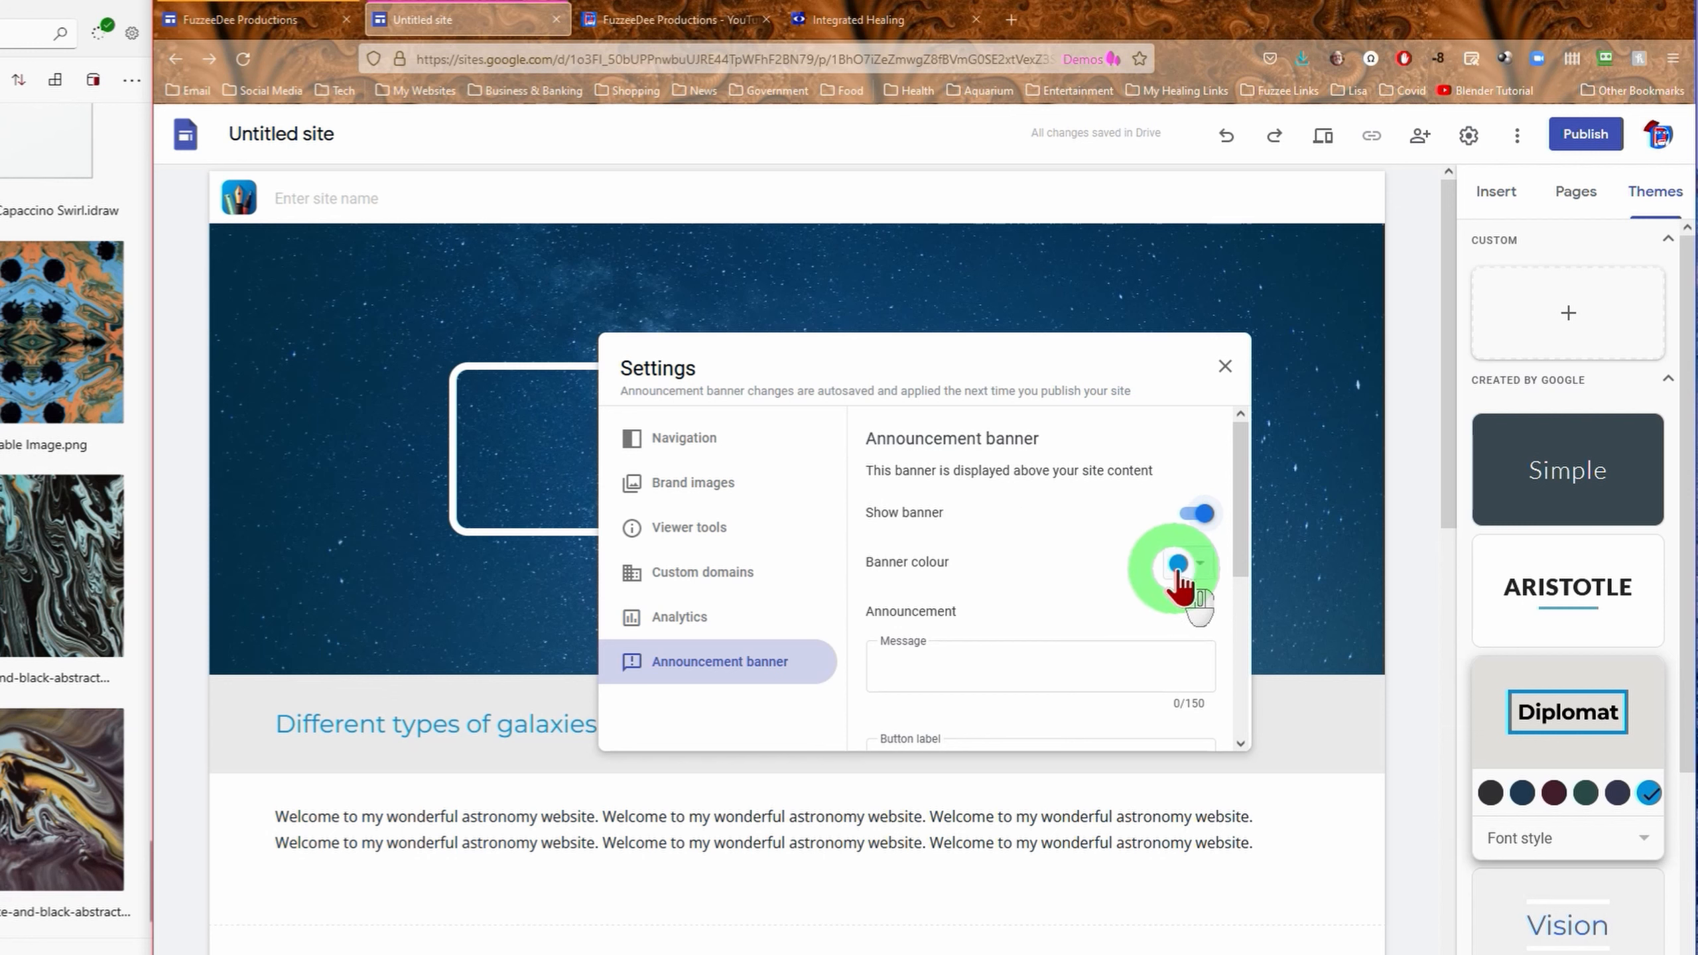
left_click(1199, 564)
left_click(1148, 629)
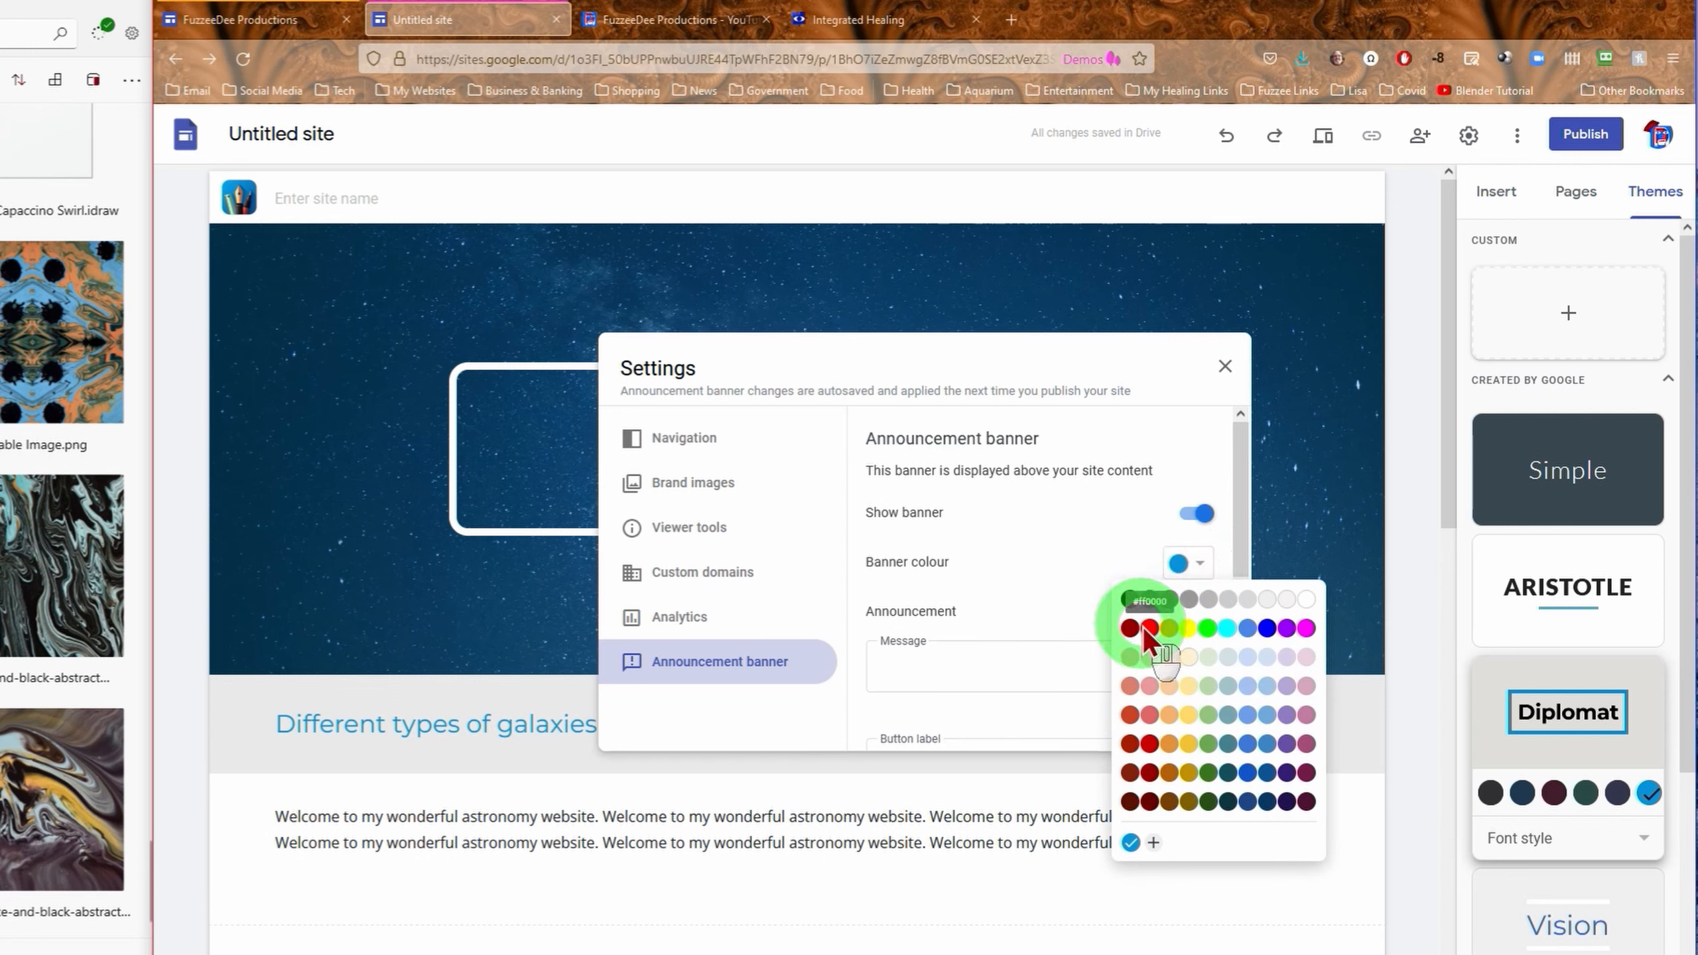
left_click(1156, 638)
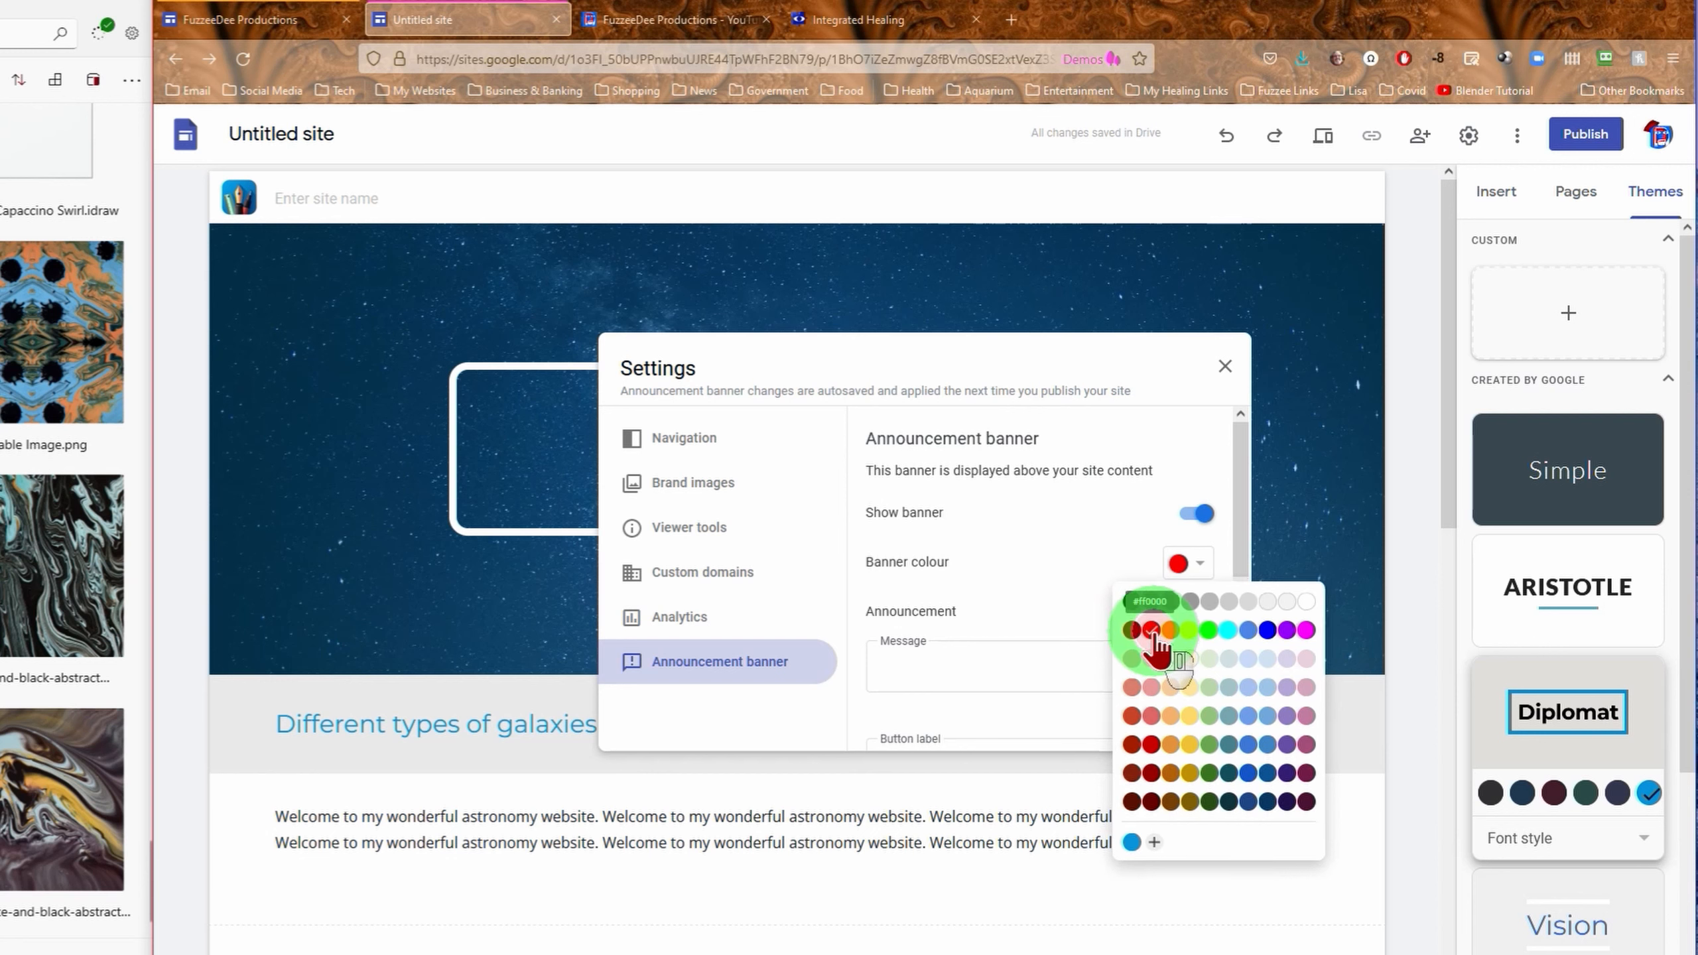
- Enter "Under Construction" as the banner message, limit its visibility to the home page only and close the settings
left_click(995, 665)
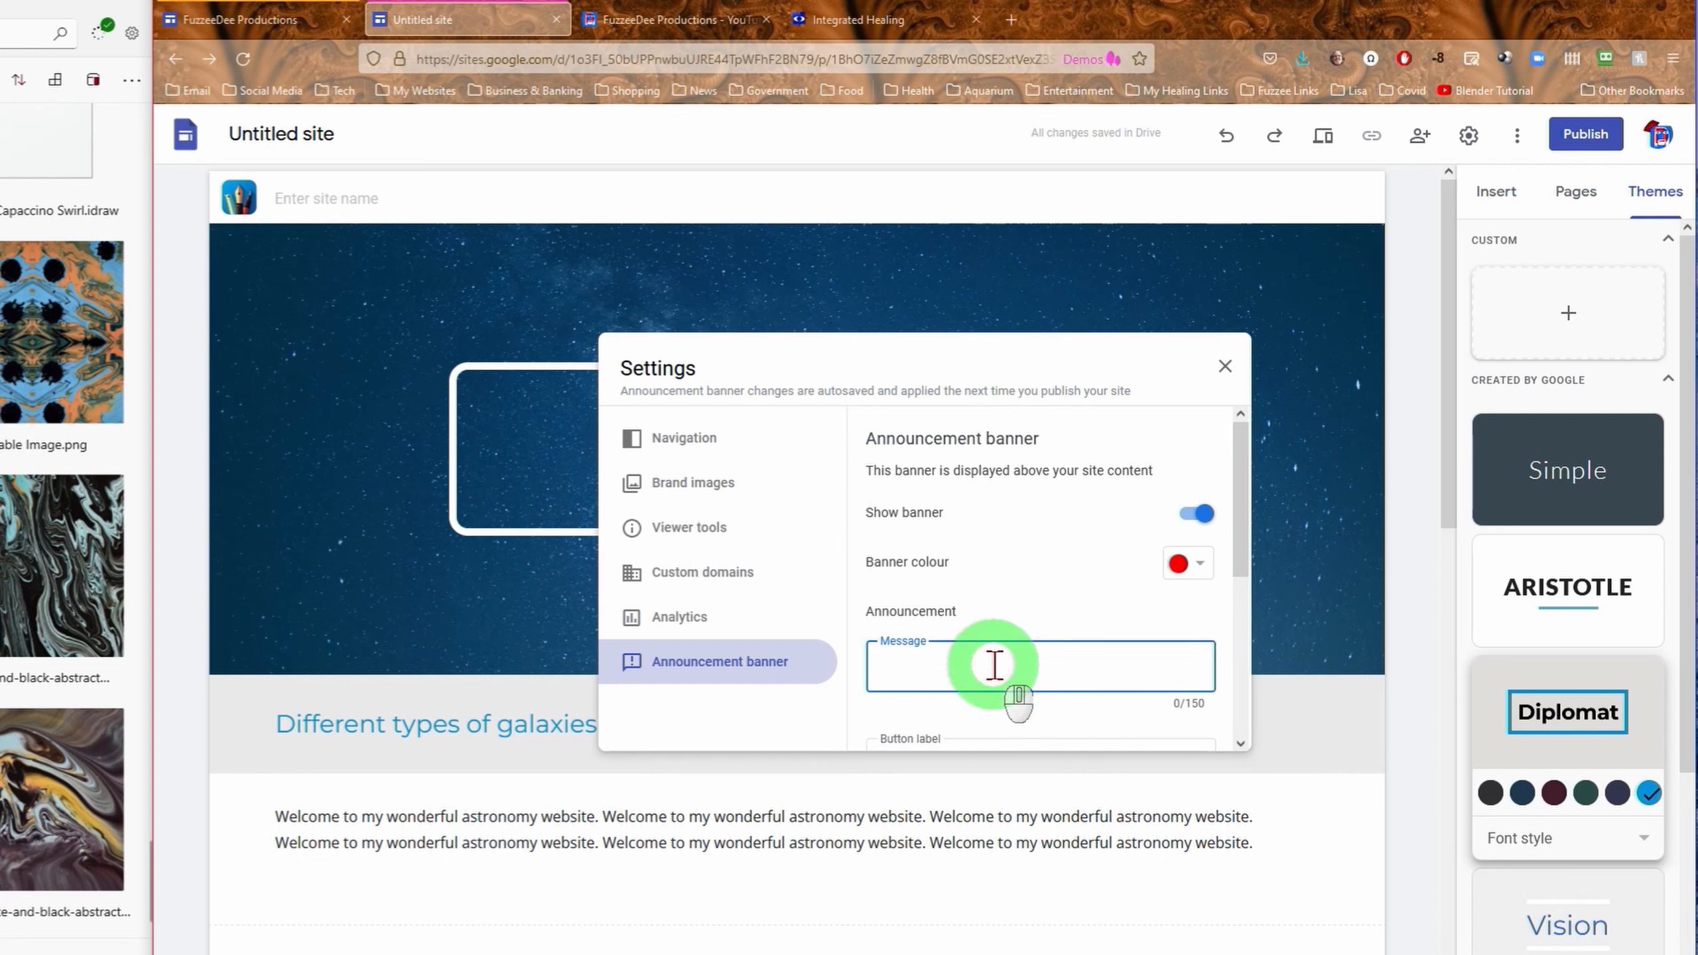
type("Under Construction")
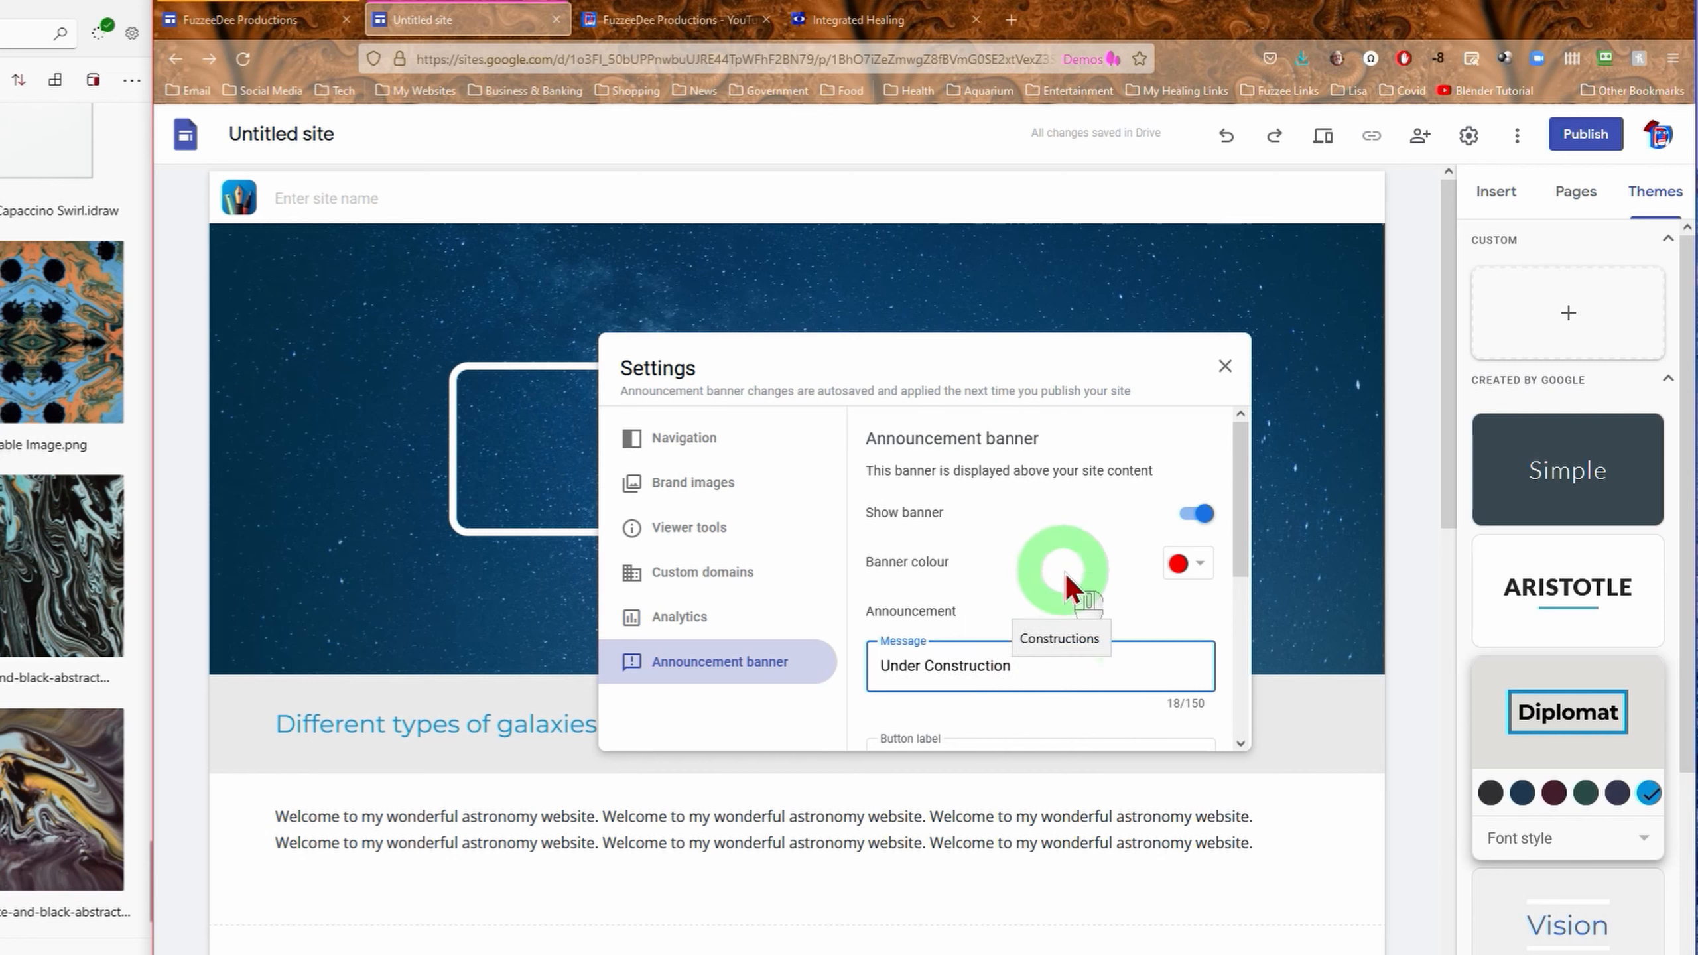
scroll(982, 555, "down", 3)
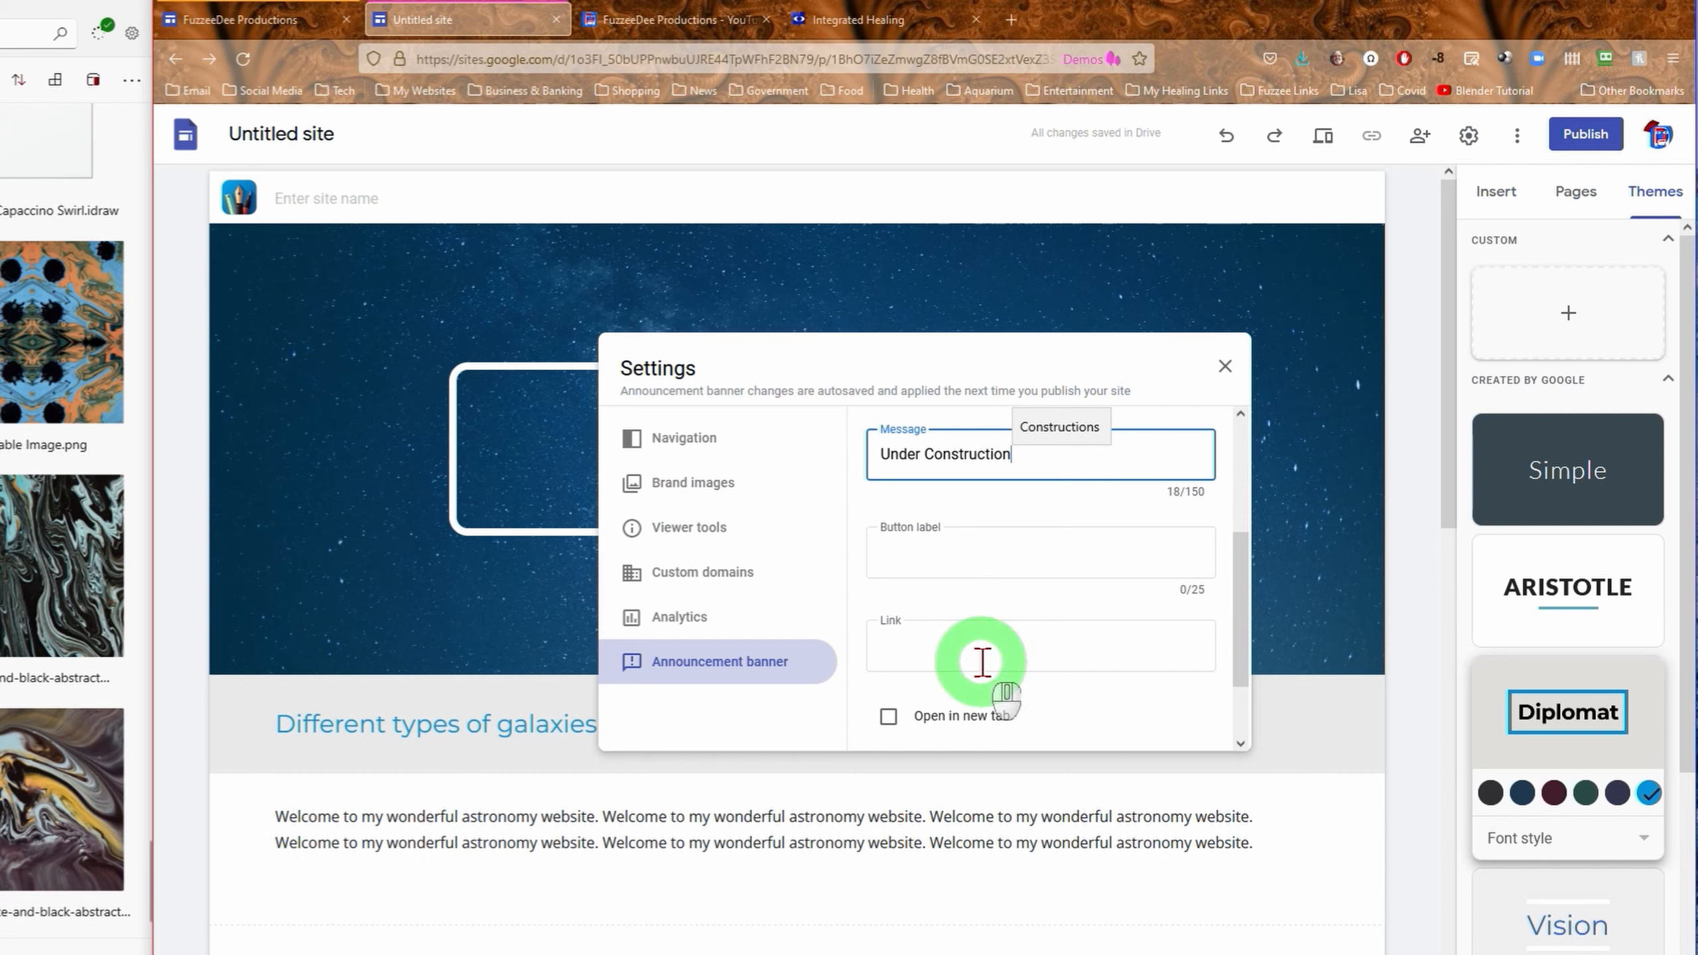
scroll(1027, 659, "down", 3)
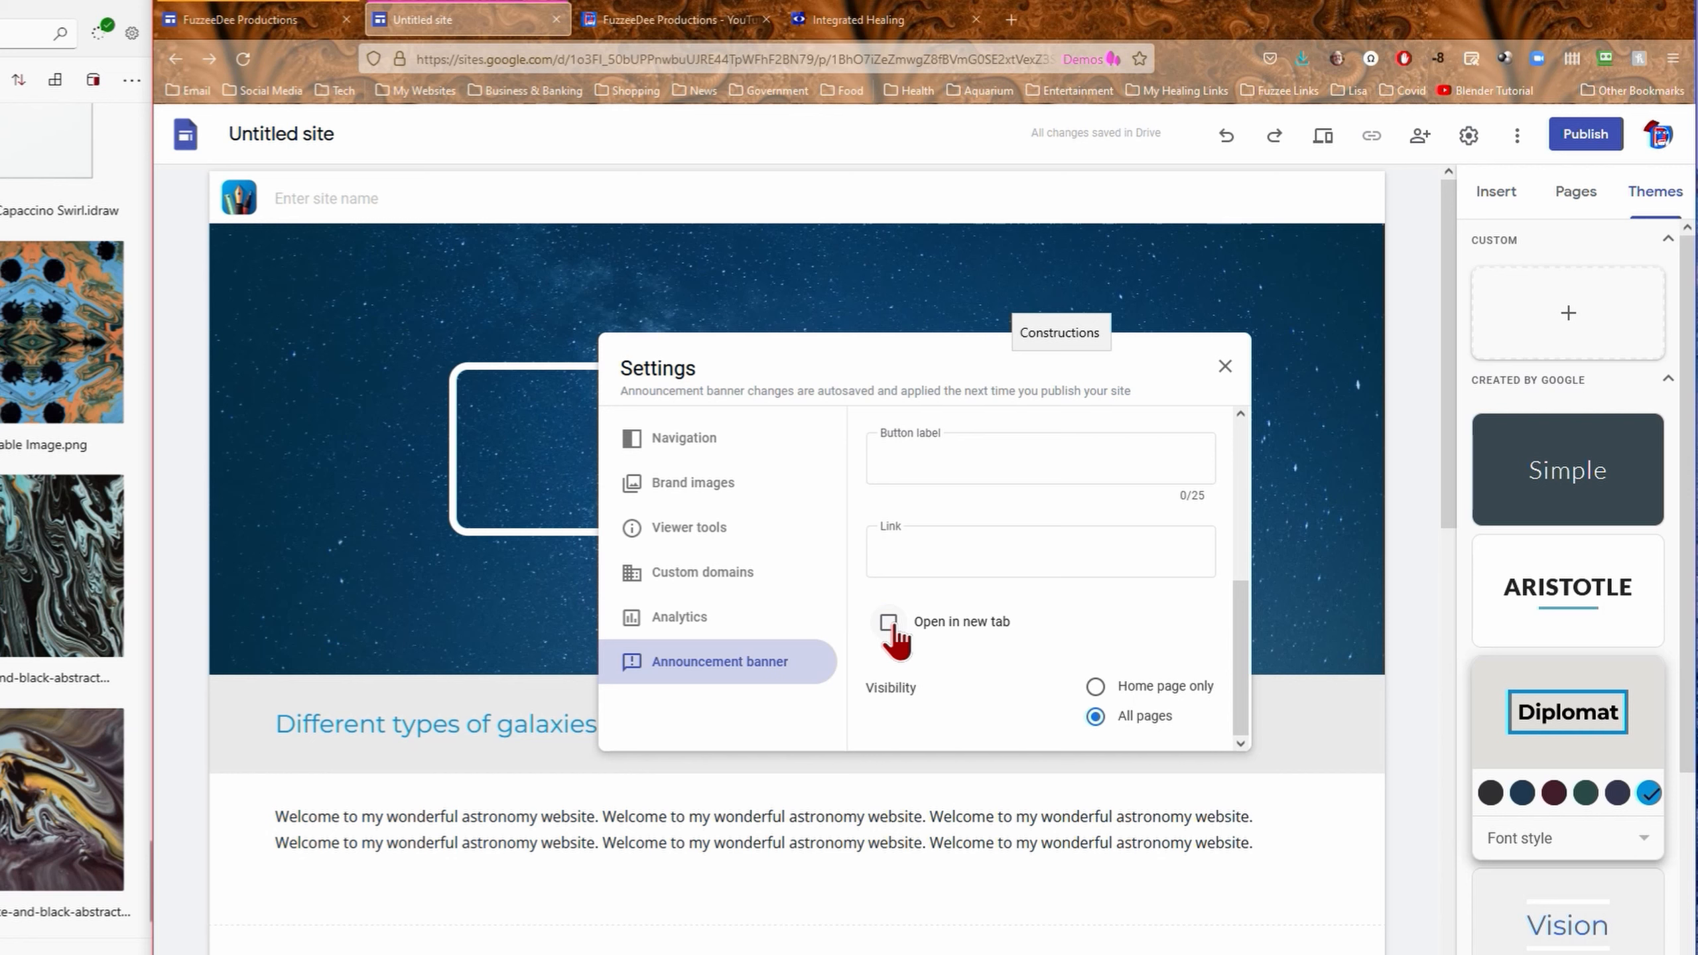
left_click(1095, 715)
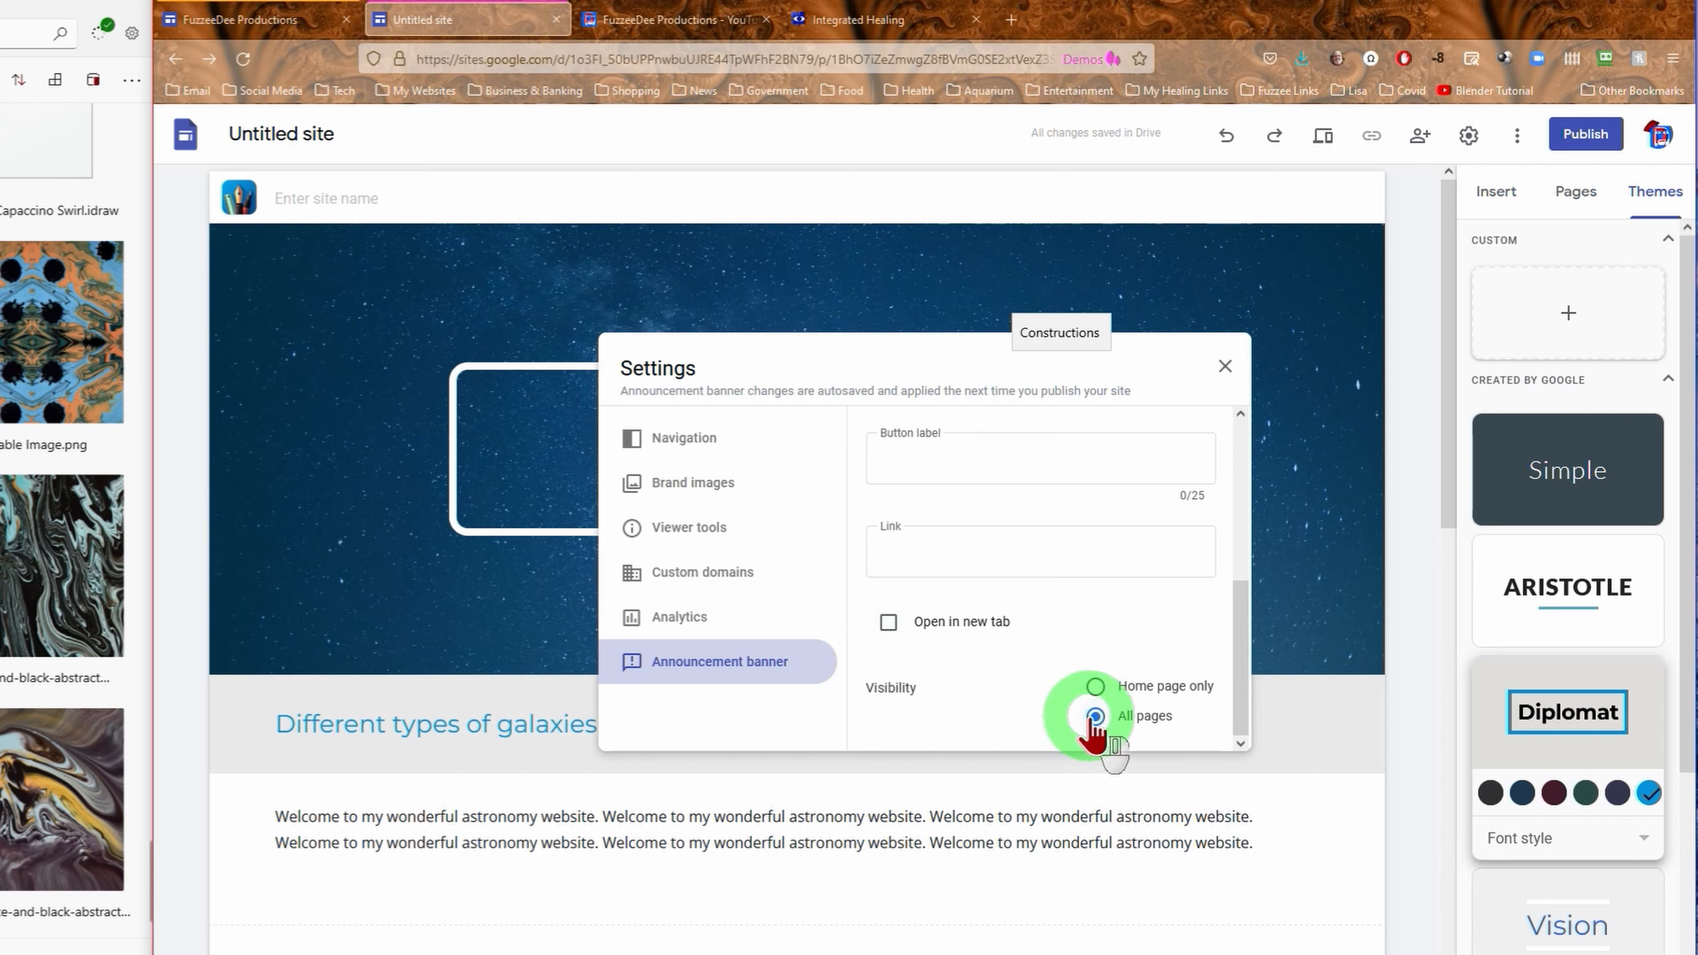
left_click(1095, 686)
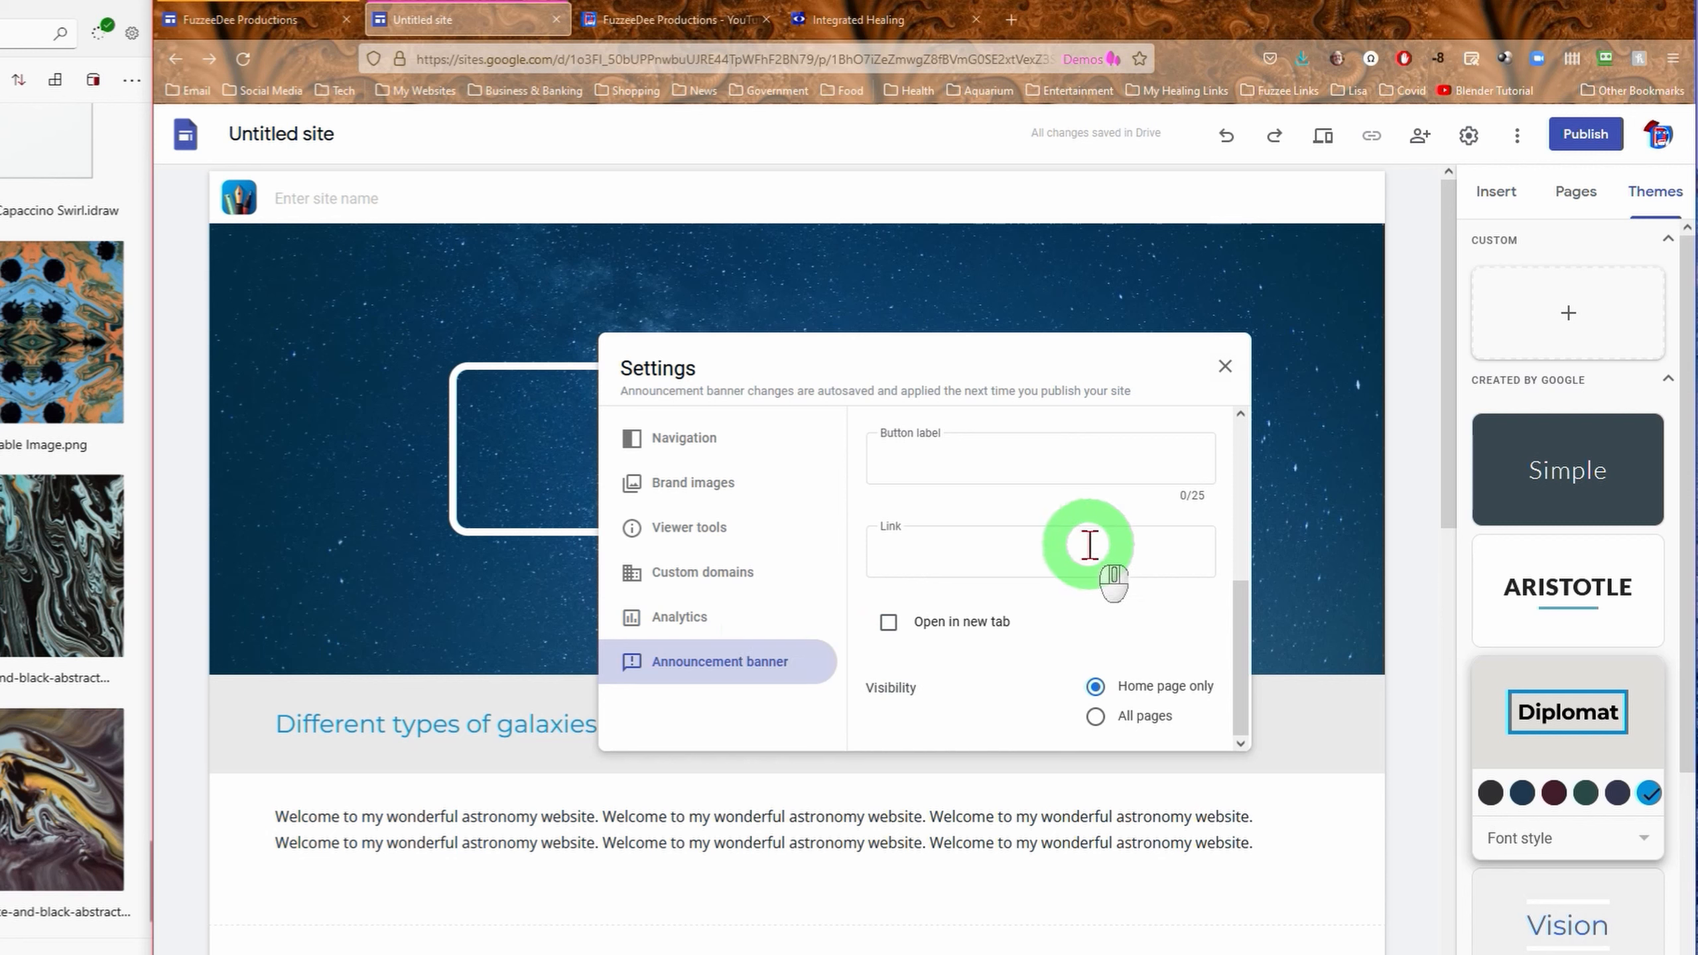
scroll(1090, 546, "up", 5)
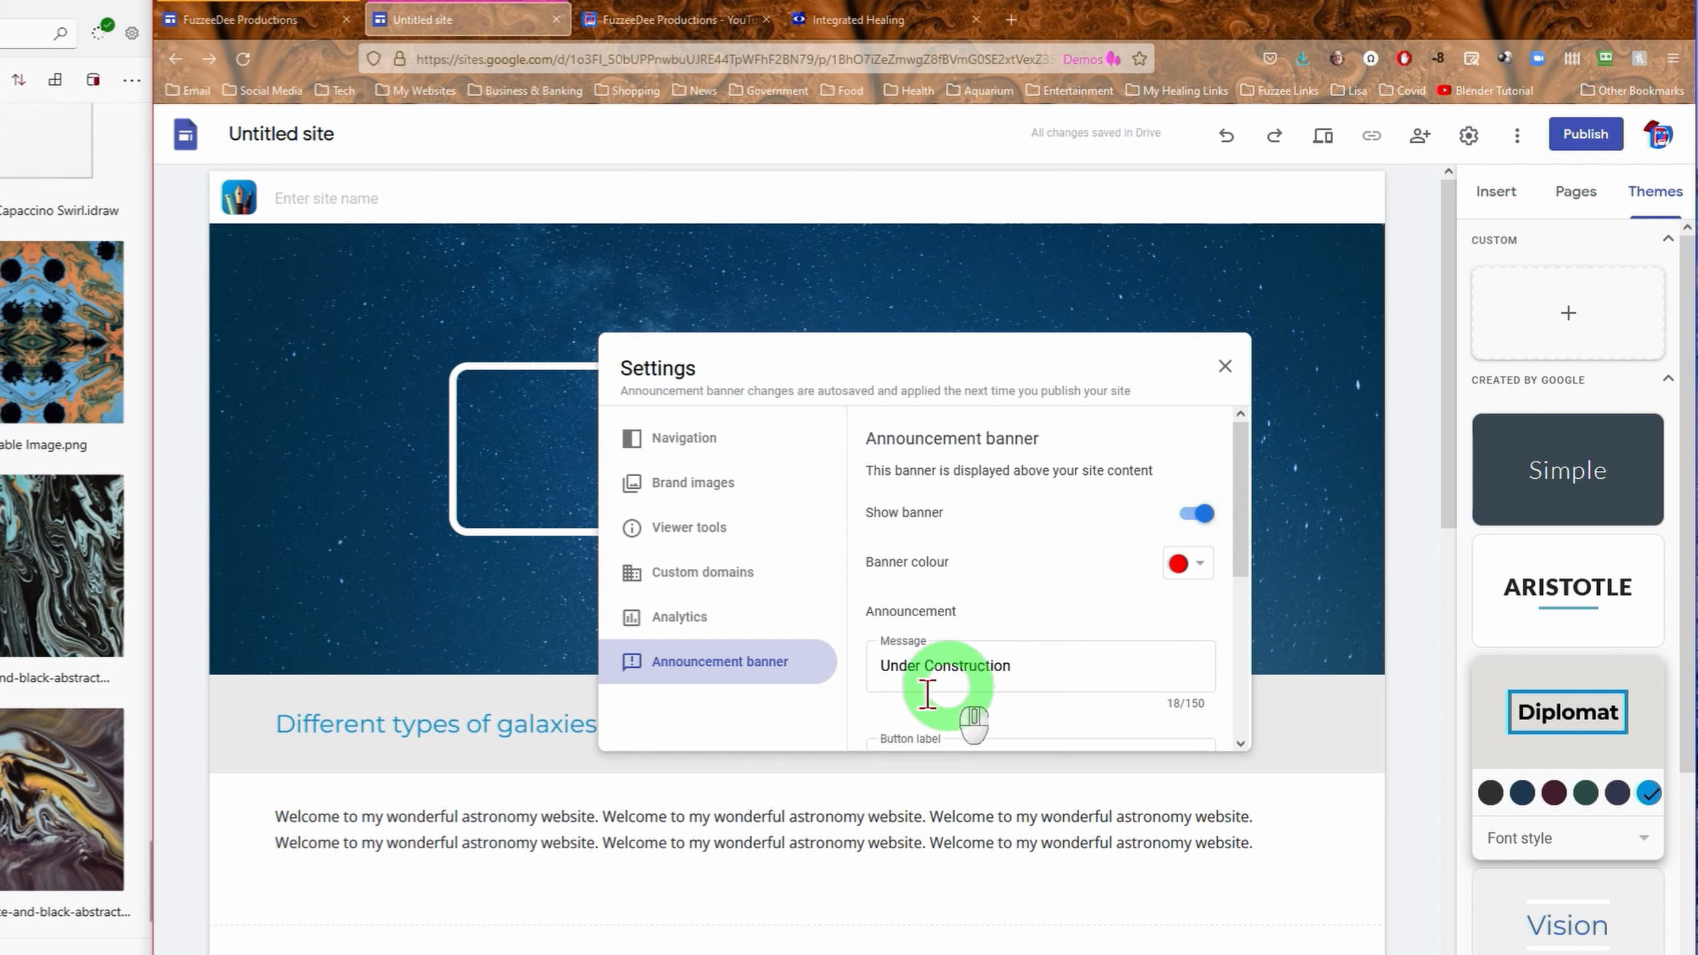
left_click(1224, 366)
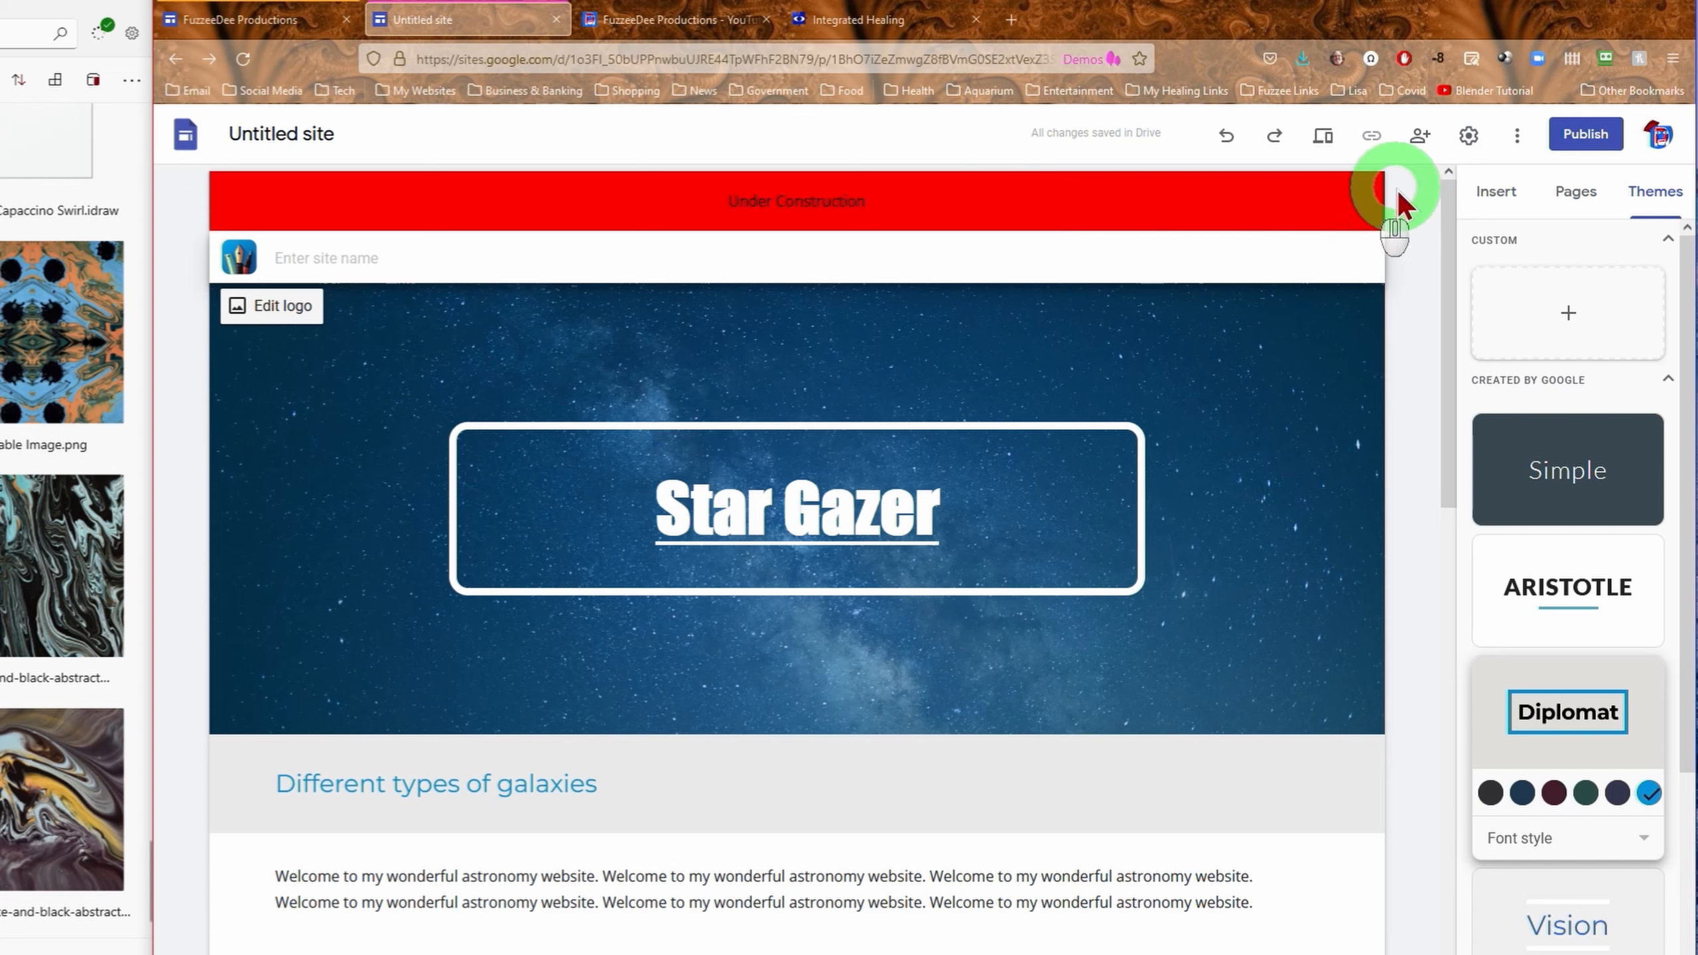
- Reopen the announcement banner settings, change the banner colour to yellow and close the settings
left_click(1469, 137)
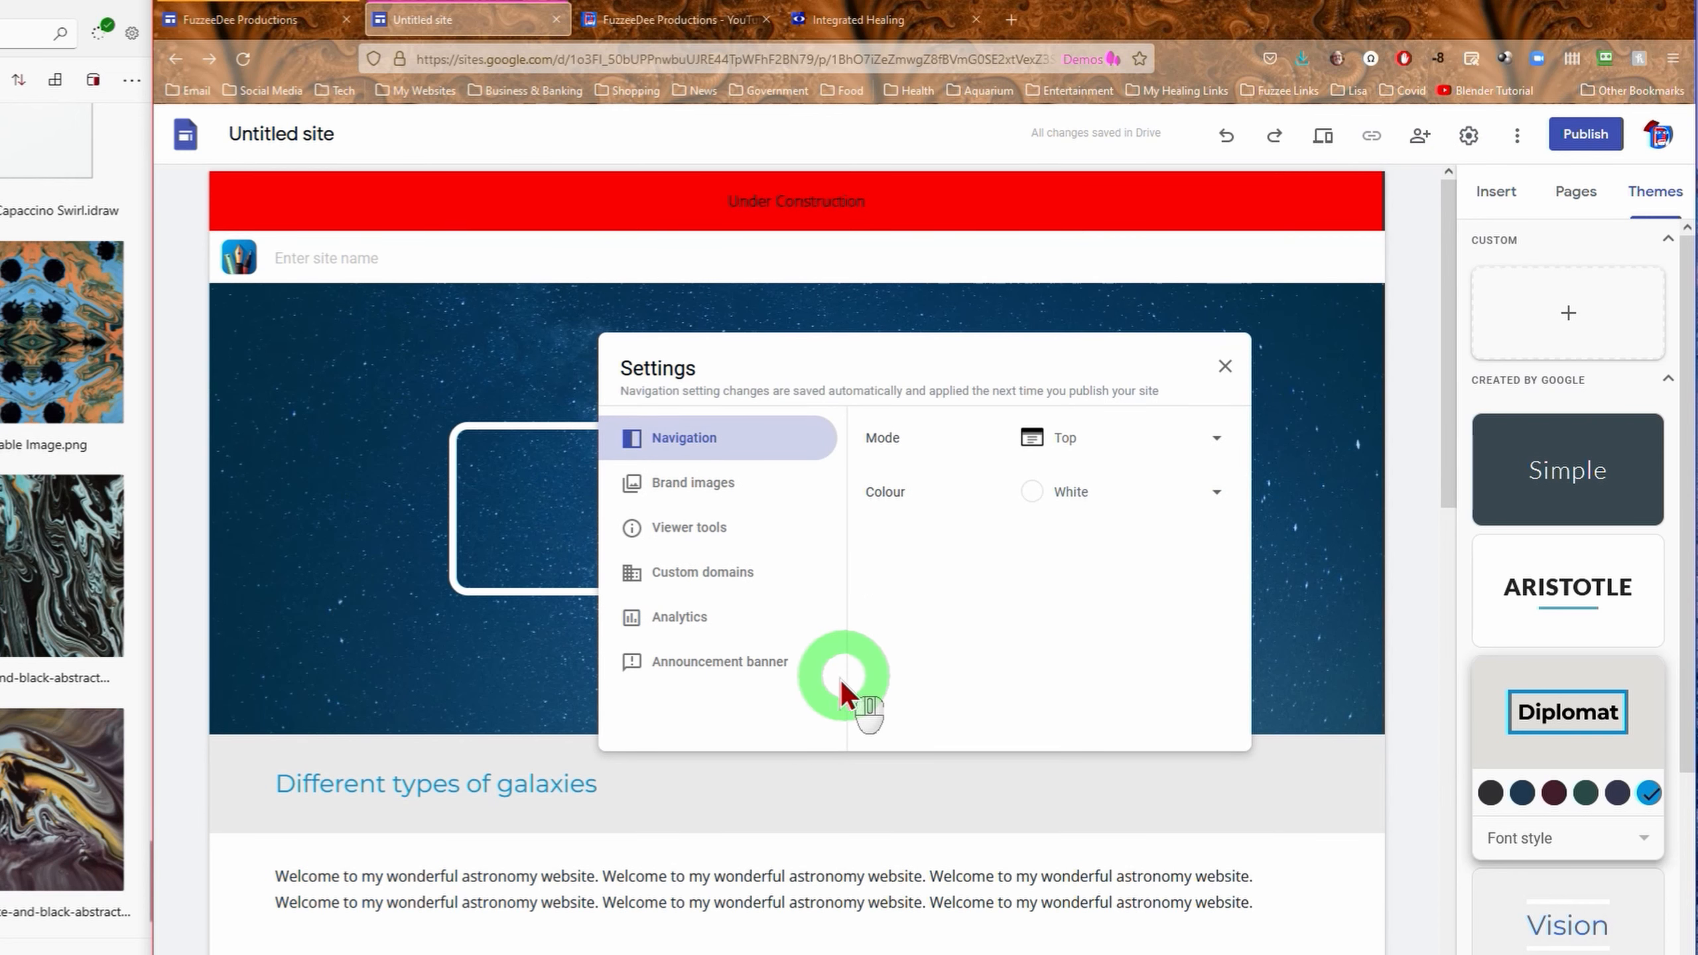
left_click(726, 672)
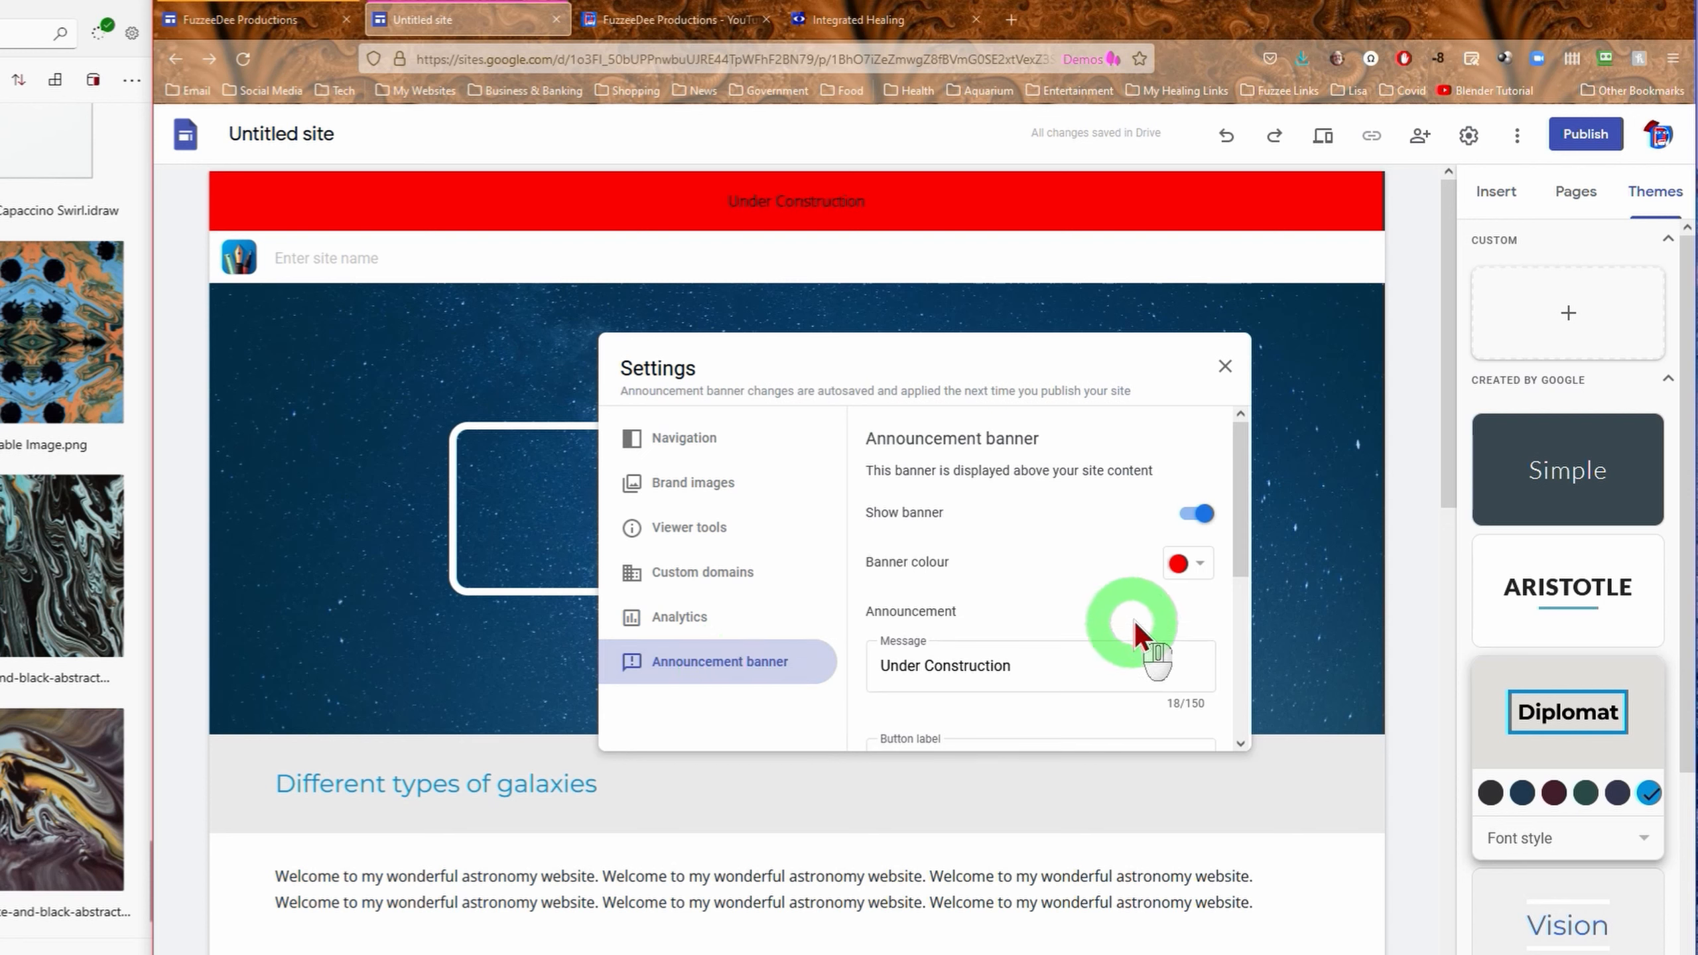
left_click(1201, 569)
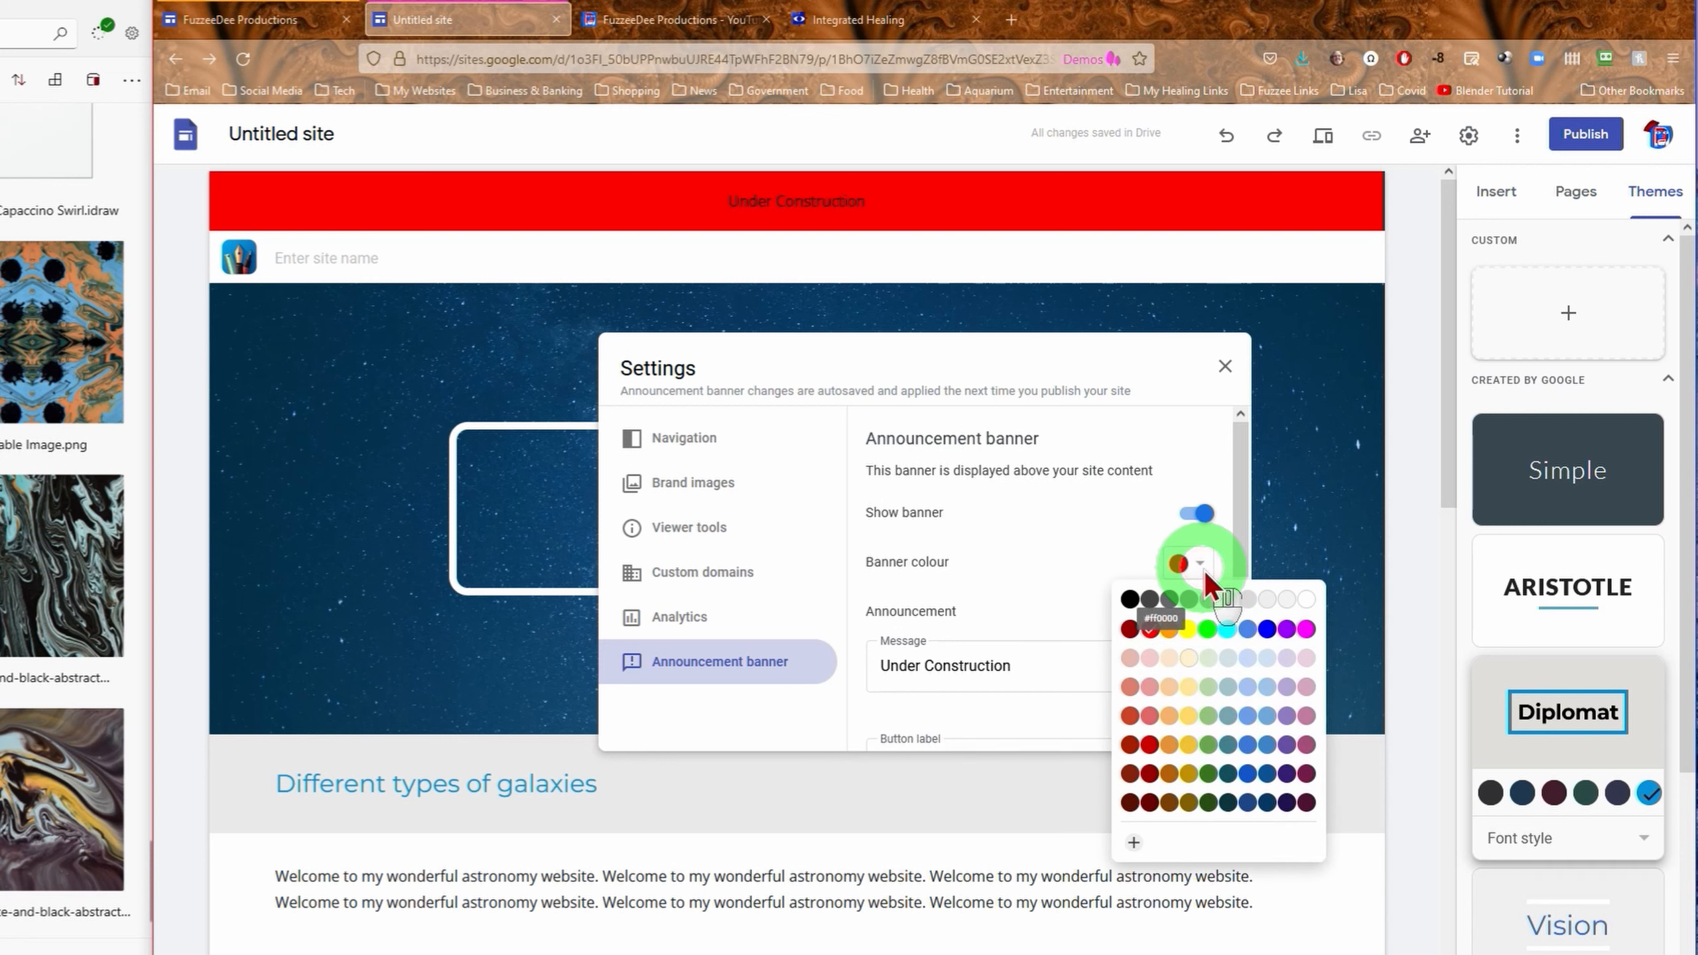
left_click(1188, 629)
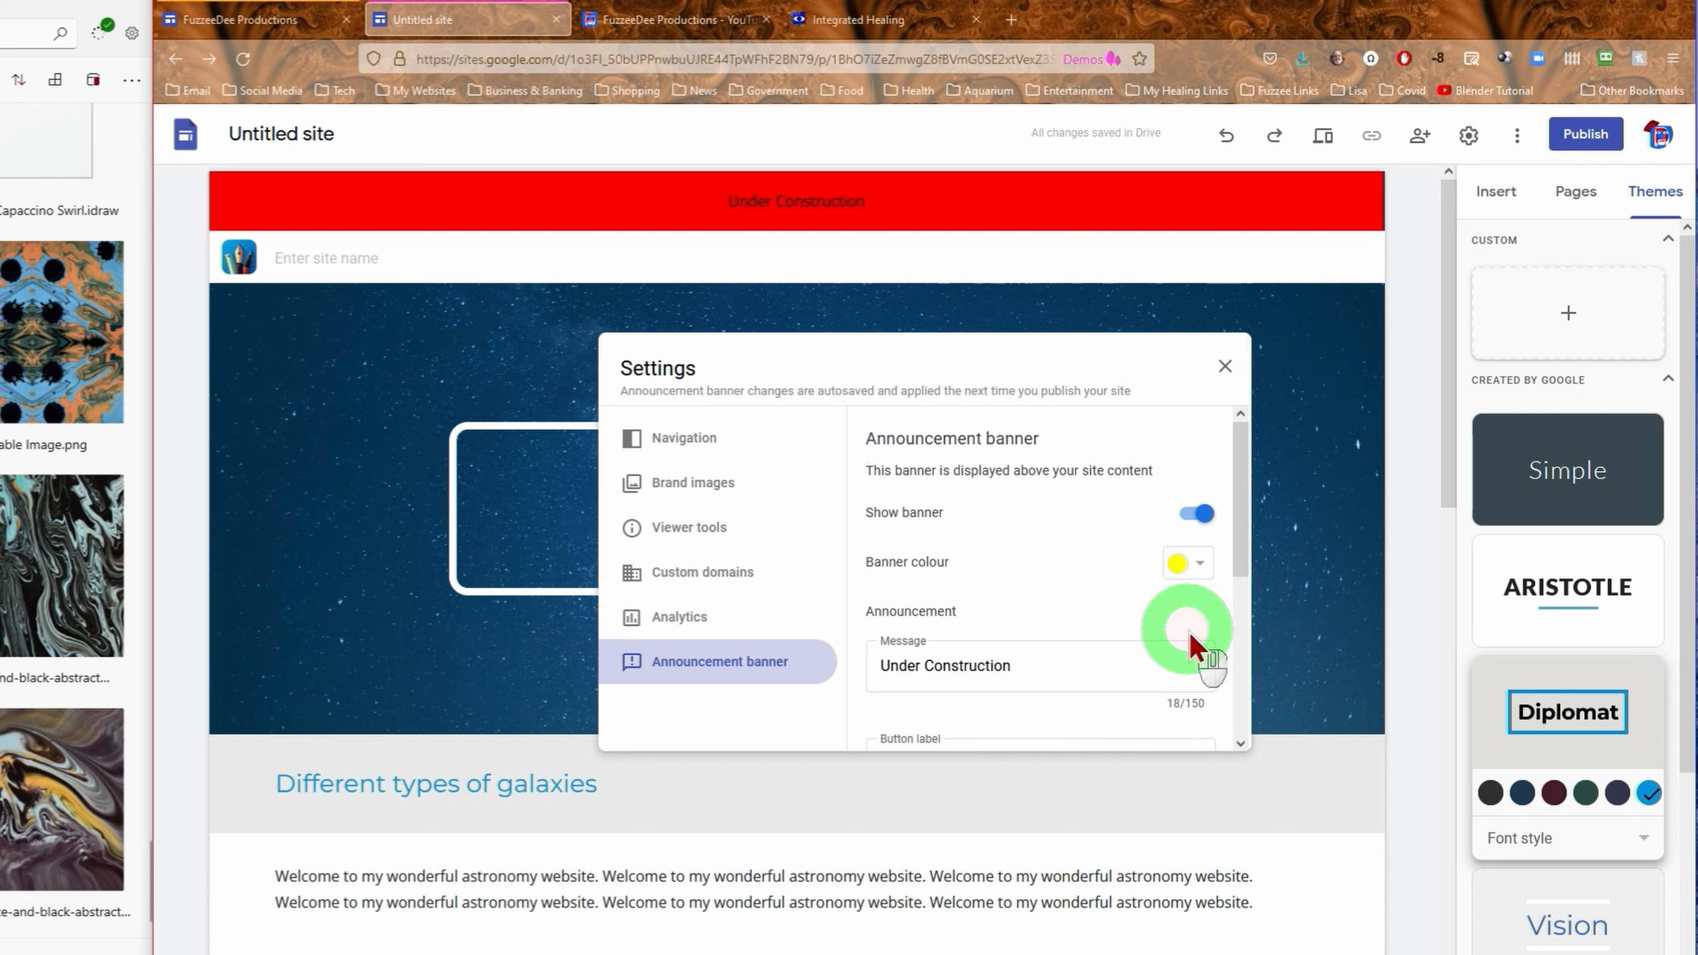
left_click(1224, 368)
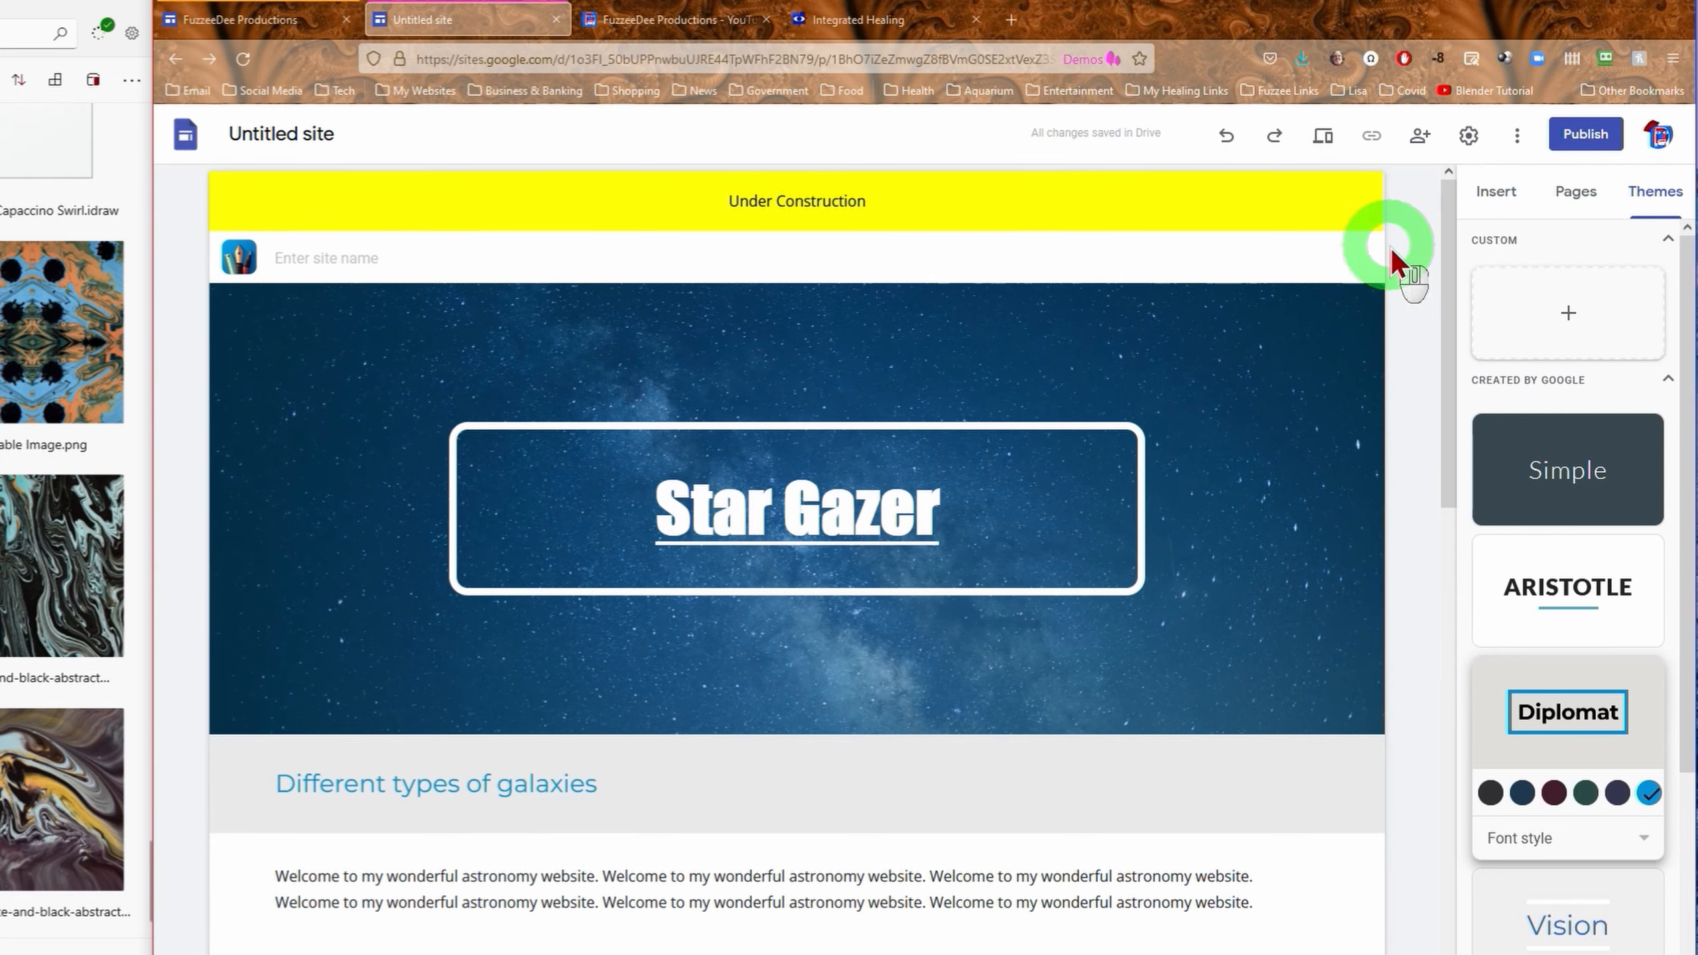
- Add a new page named "Galaxies" to the site
left_click(1582, 201)
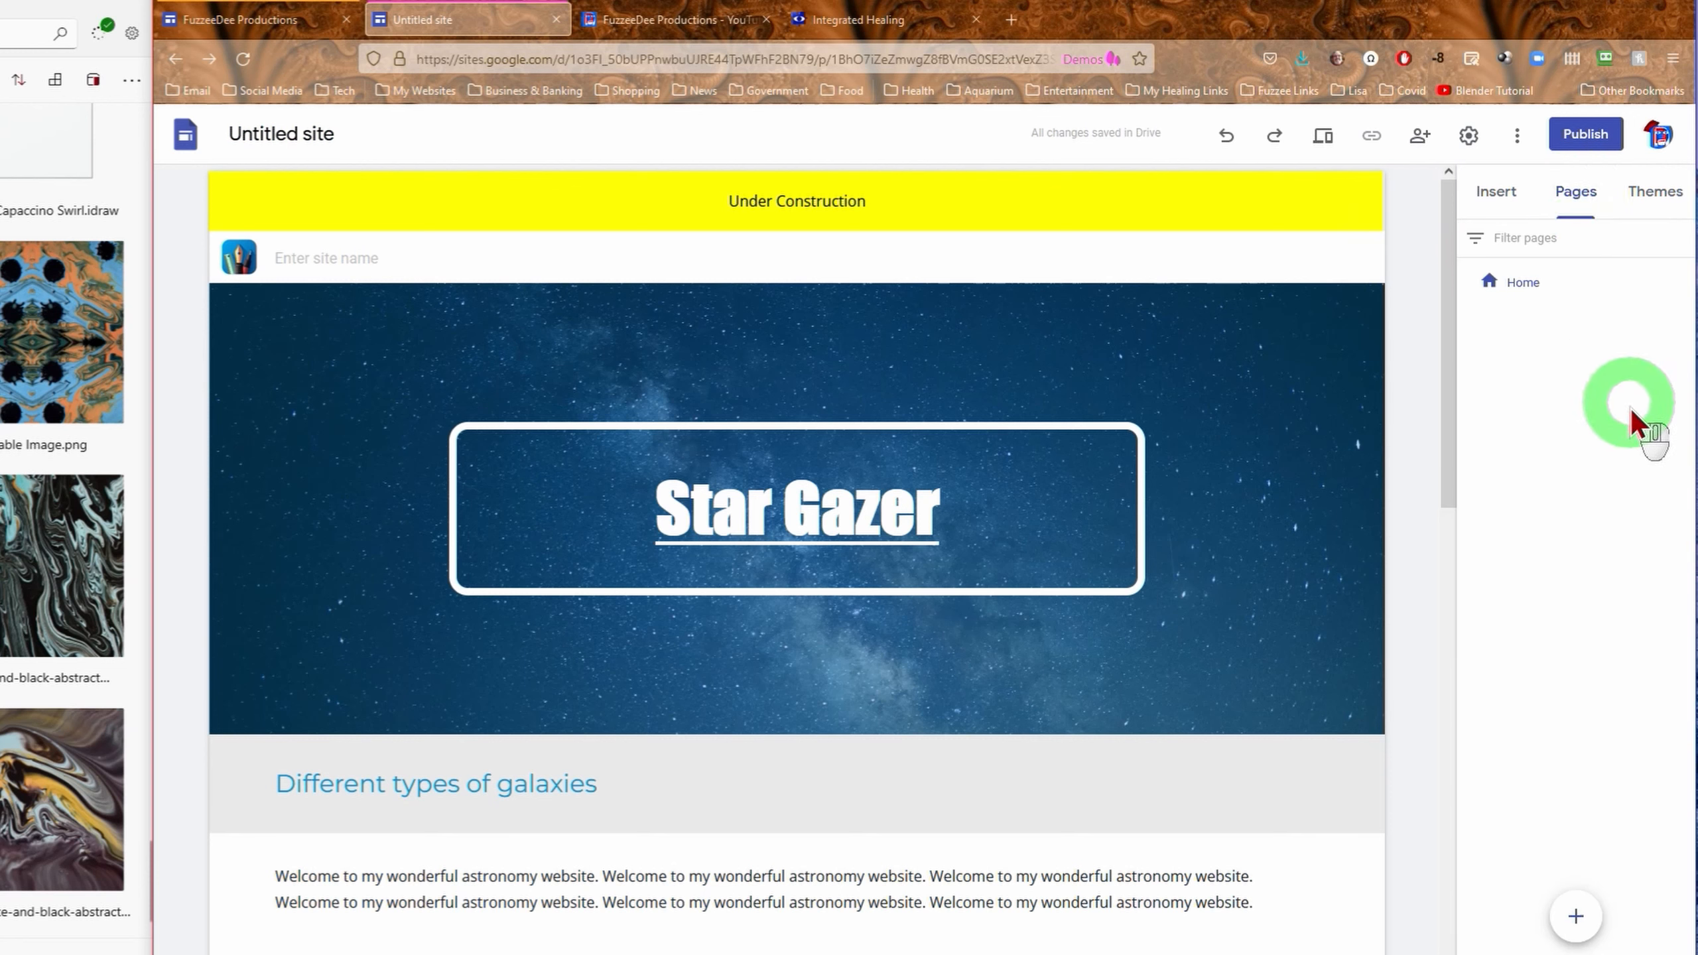
mouse_move(1576, 917)
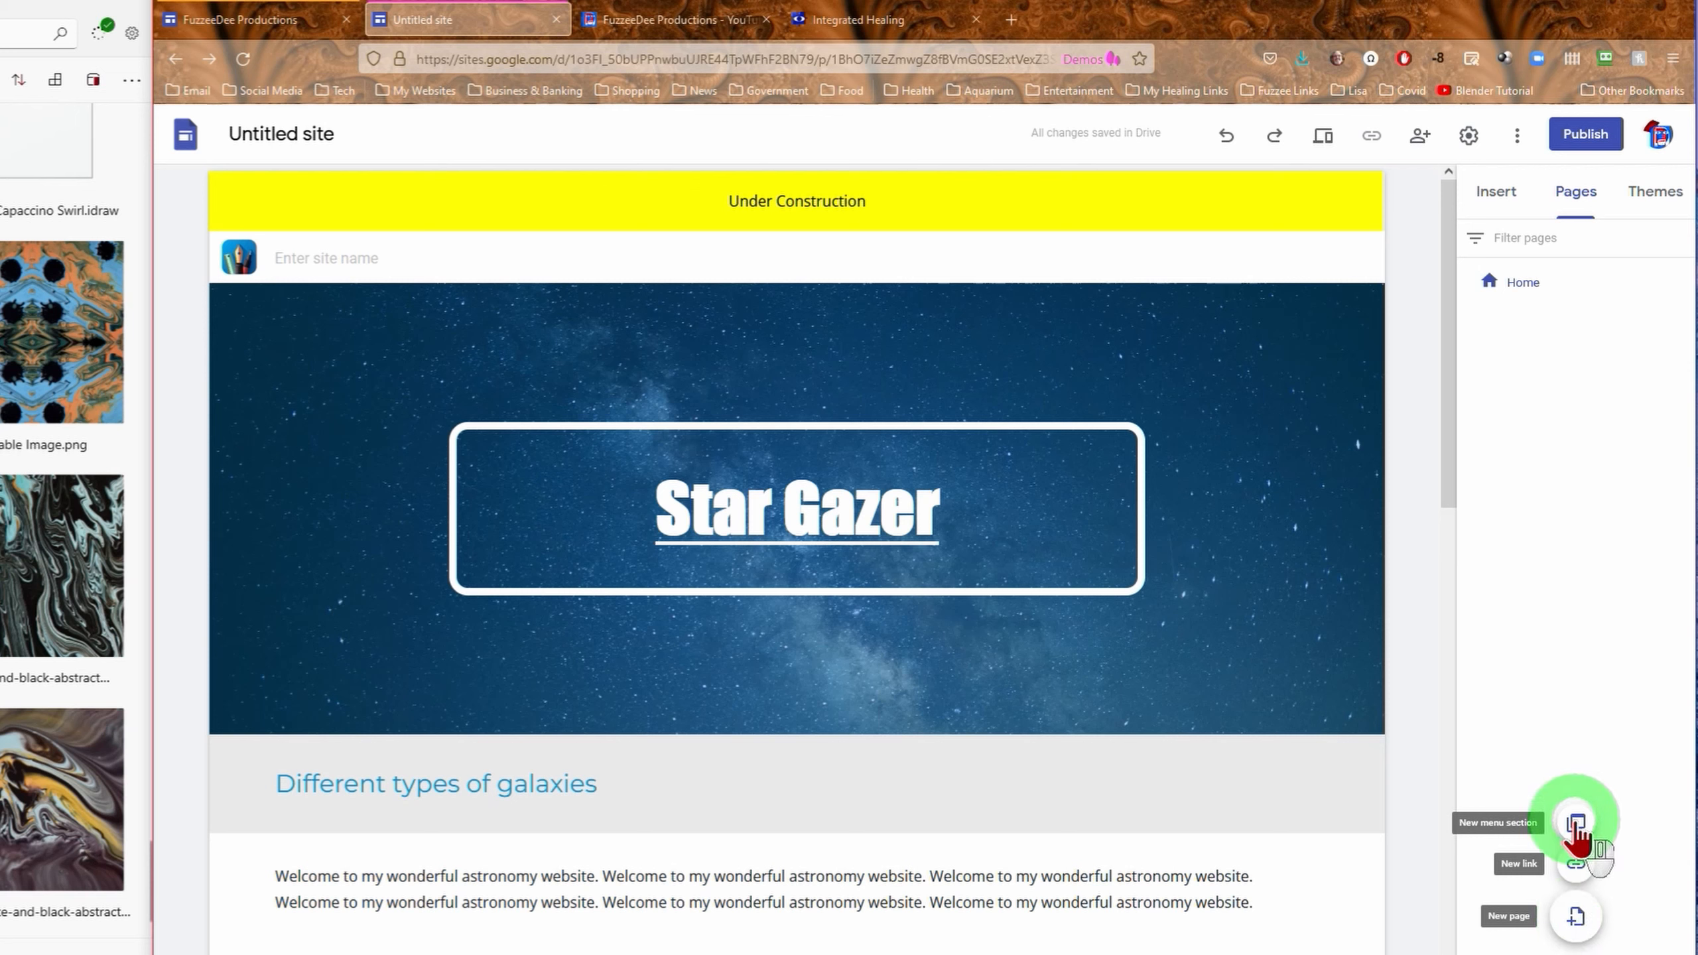
left_click(1576, 917)
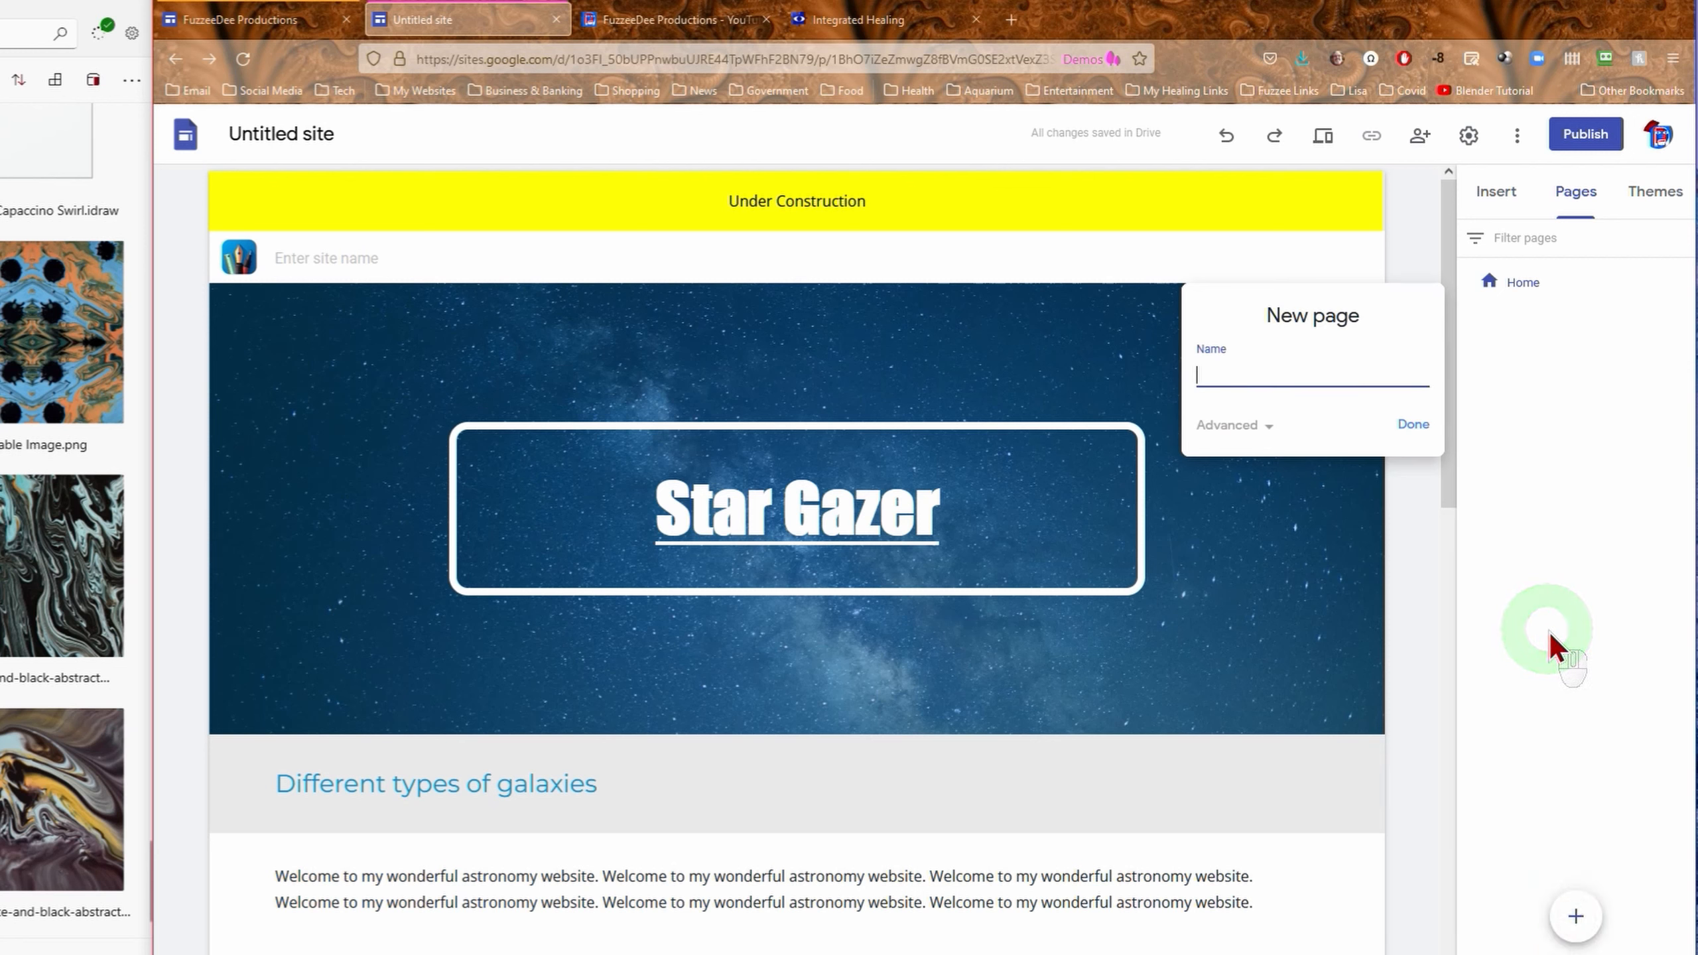
key("shift")
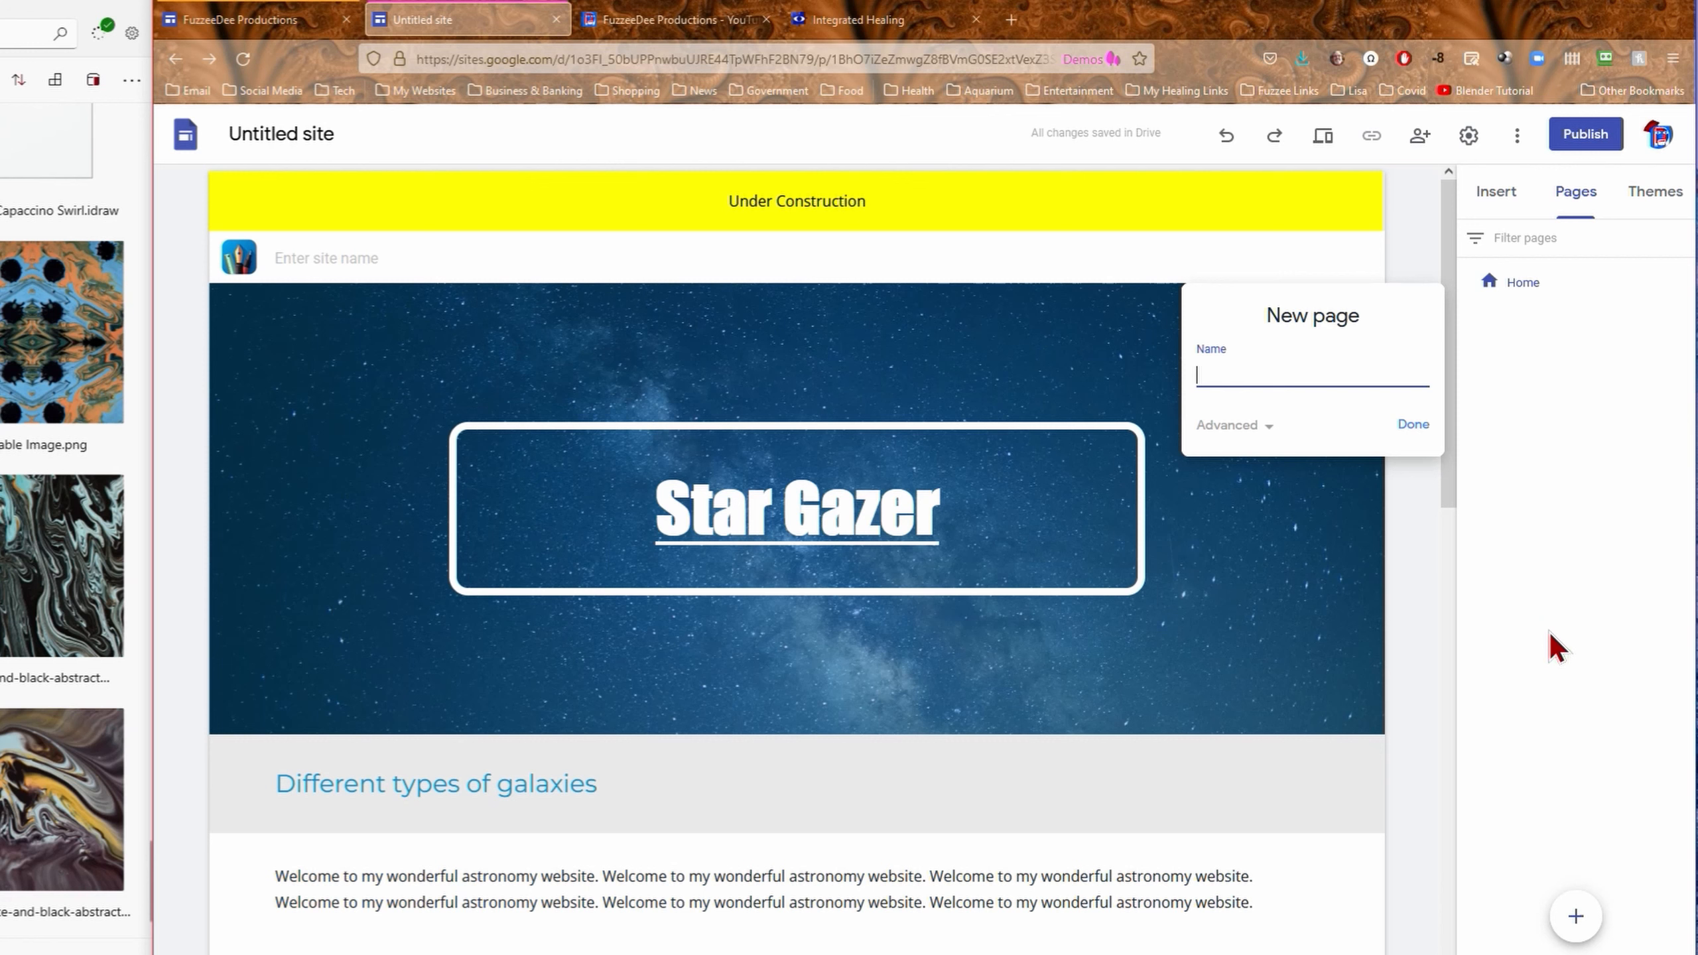
type("Galax")
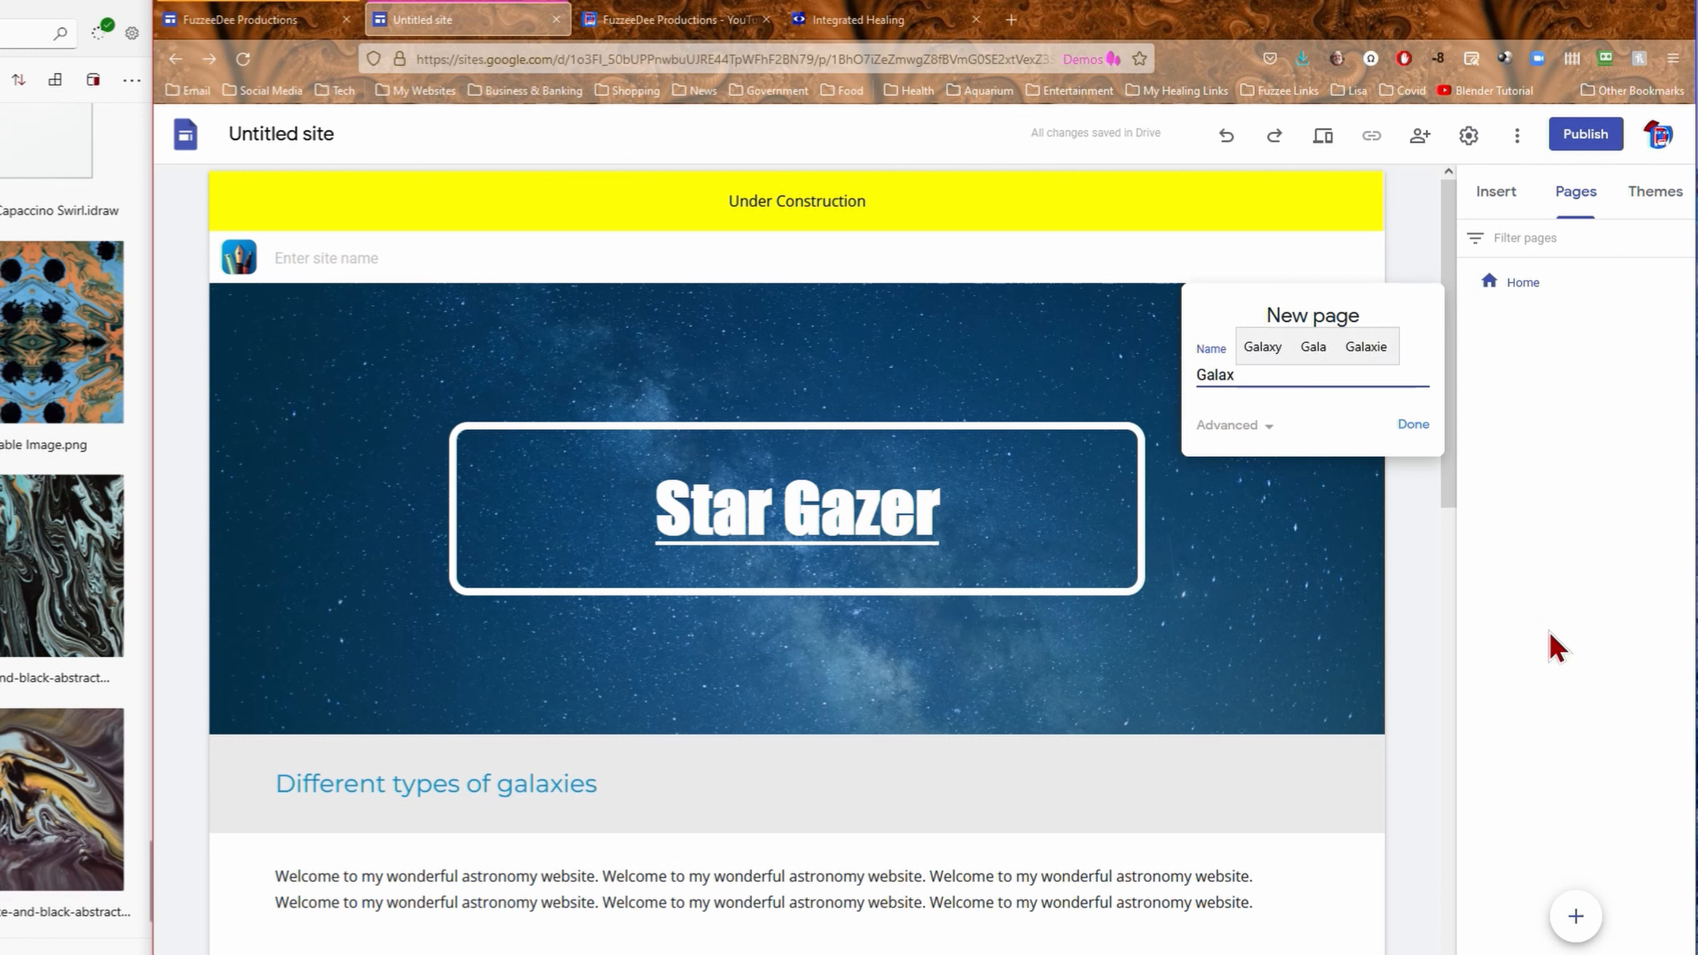
type("ies")
key("Return")
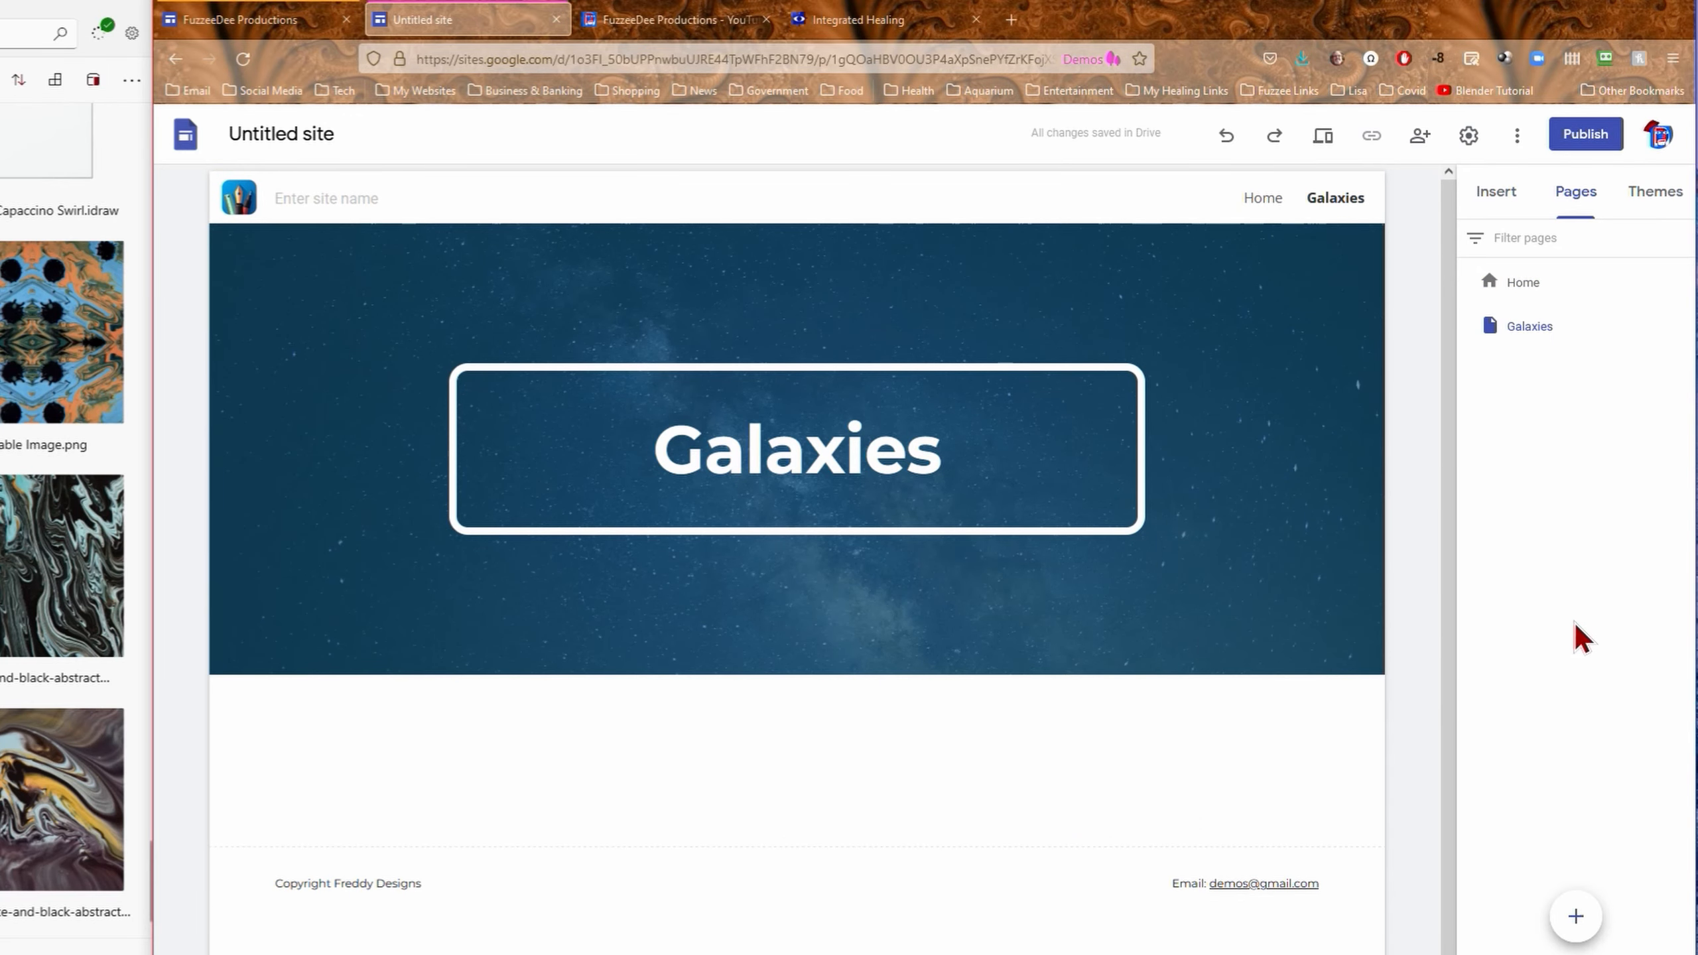
left_click(1221, 435)
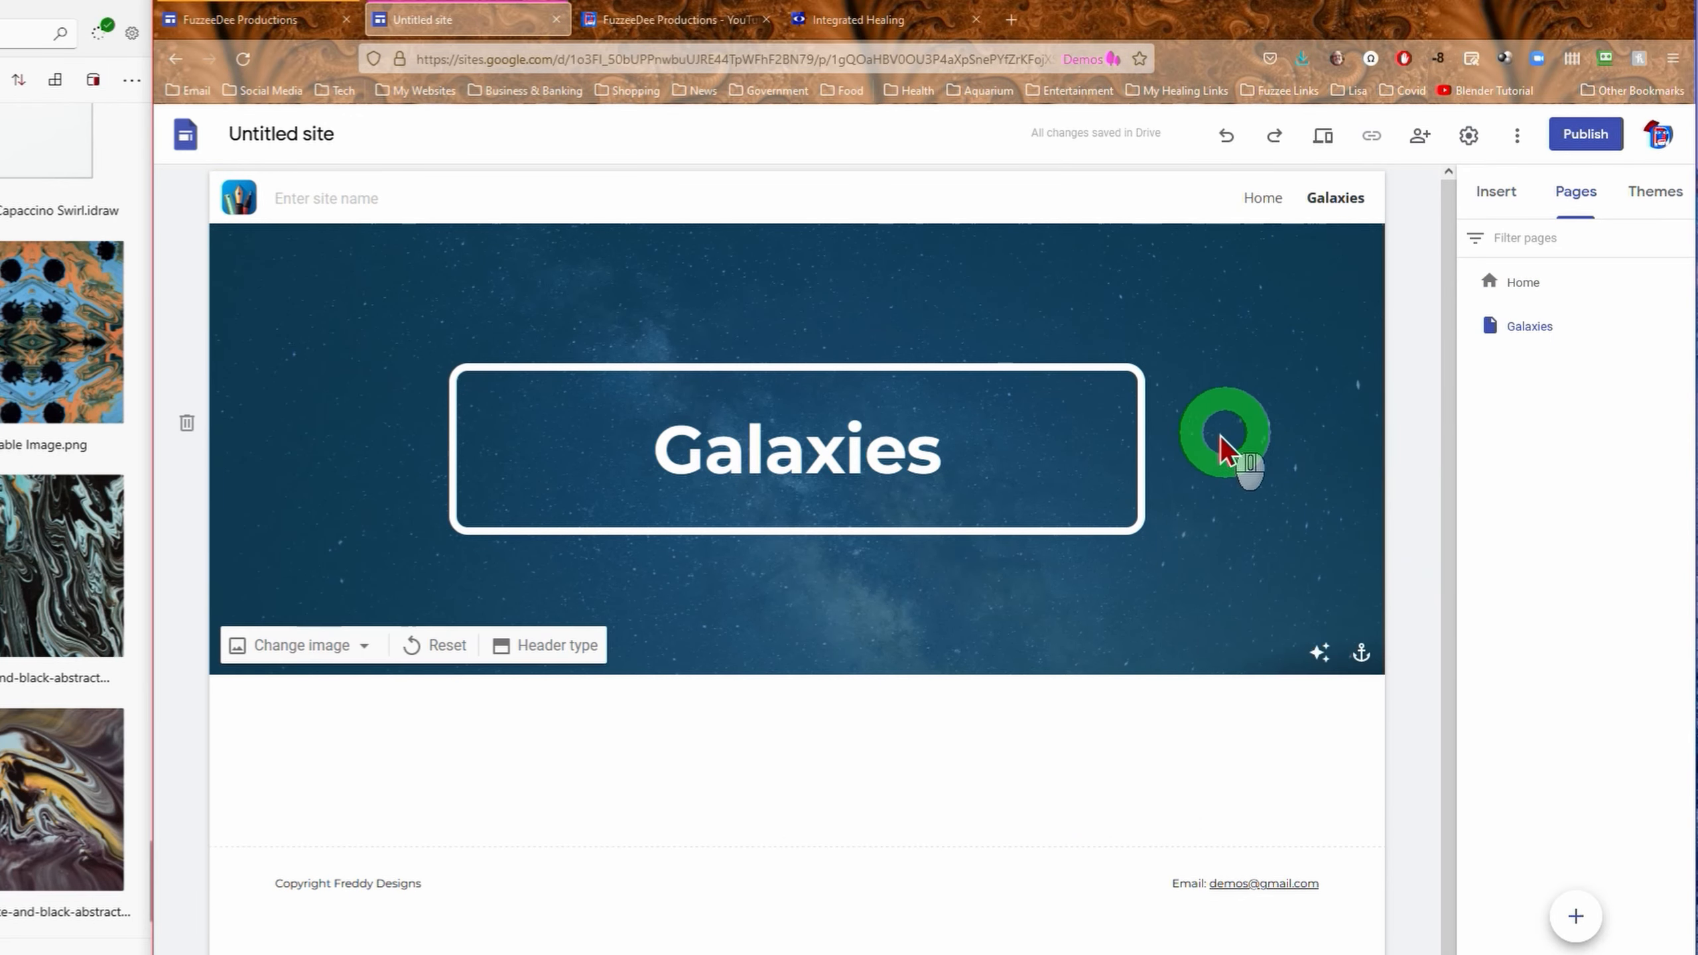
left_click(1053, 724)
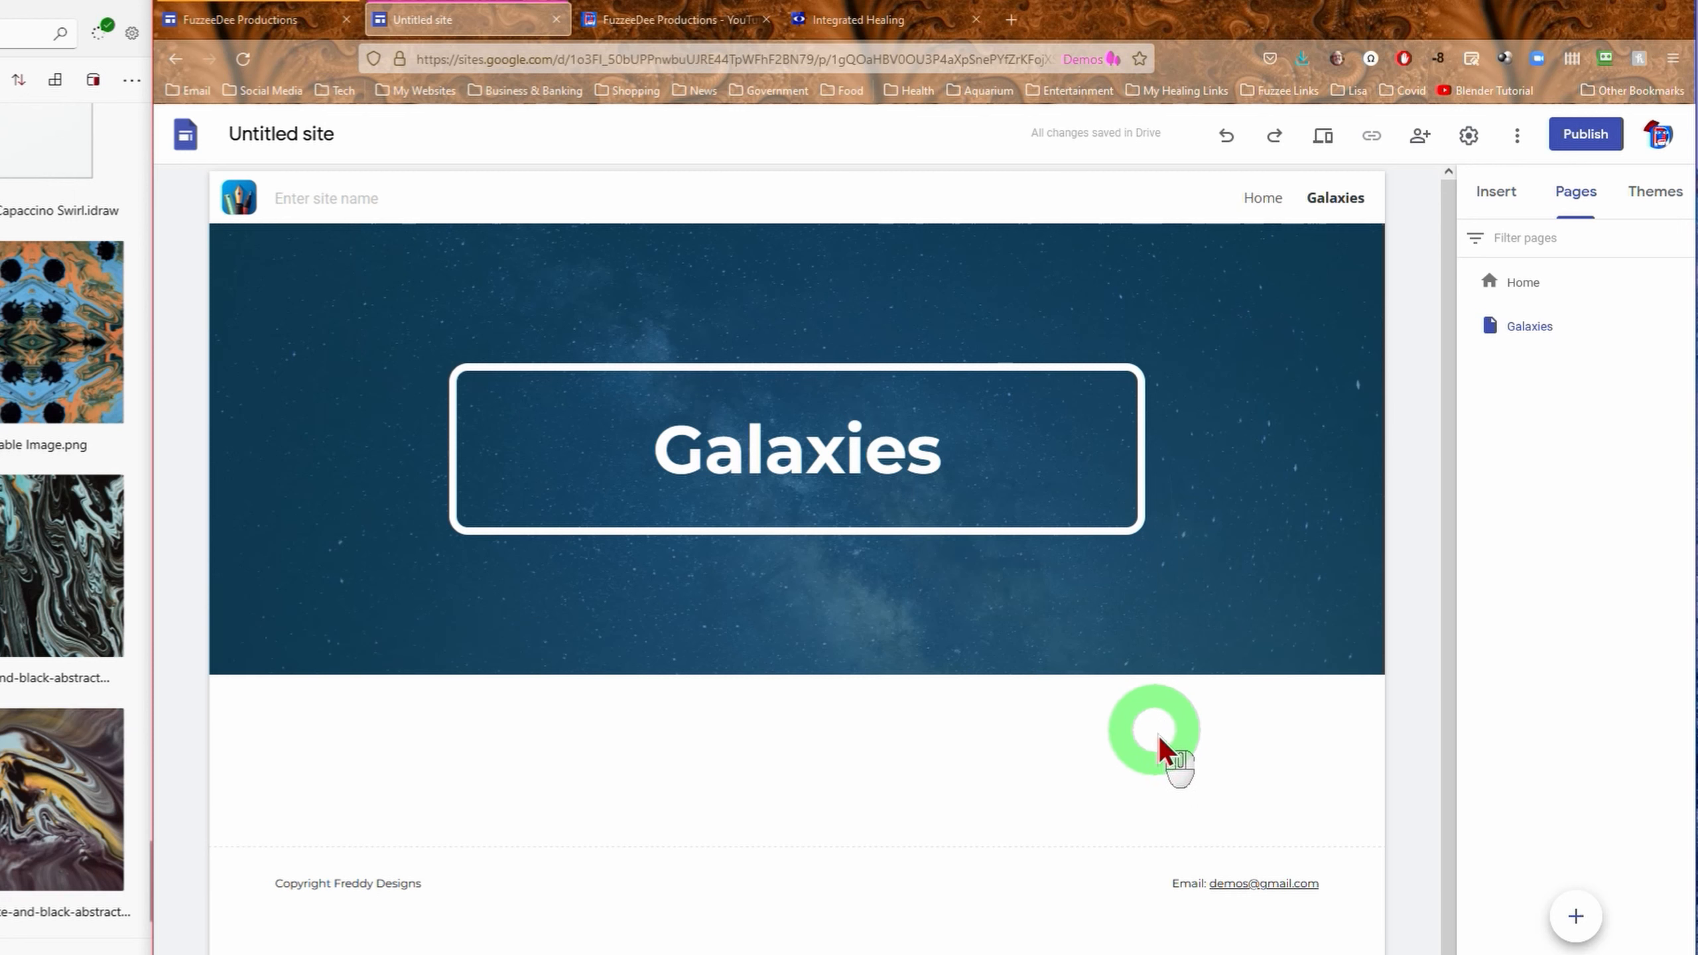
scroll(1081, 757, "down", 2)
scroll(1081, 757, "up", 2)
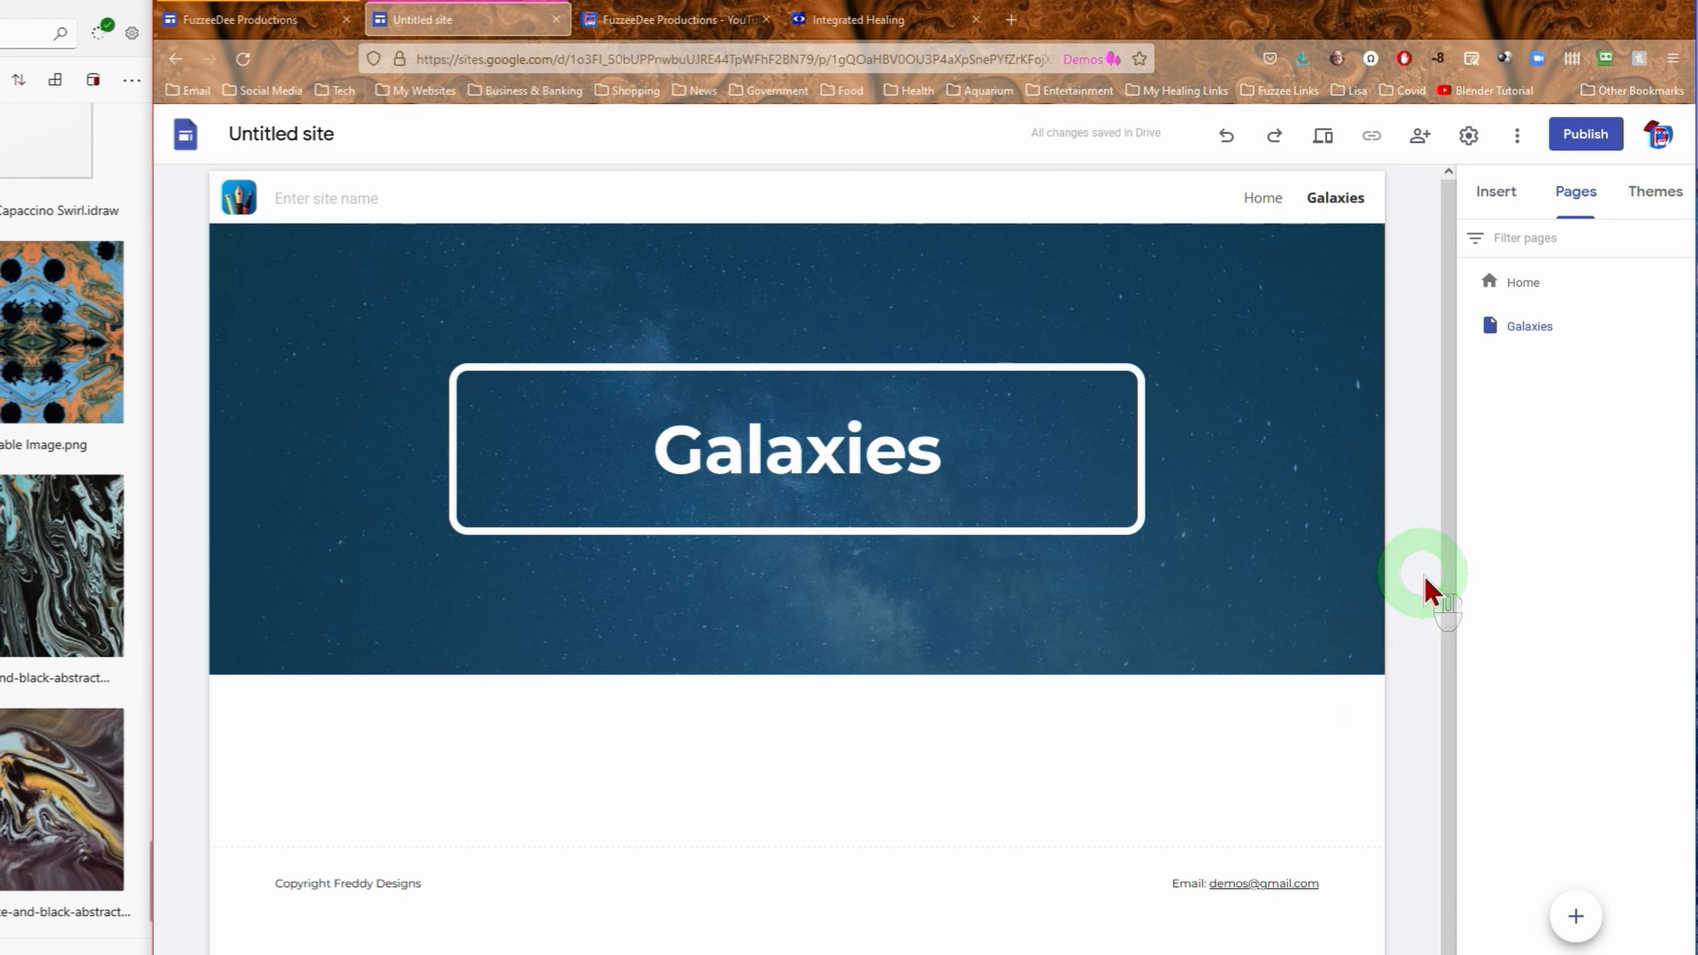
left_click(1270, 281)
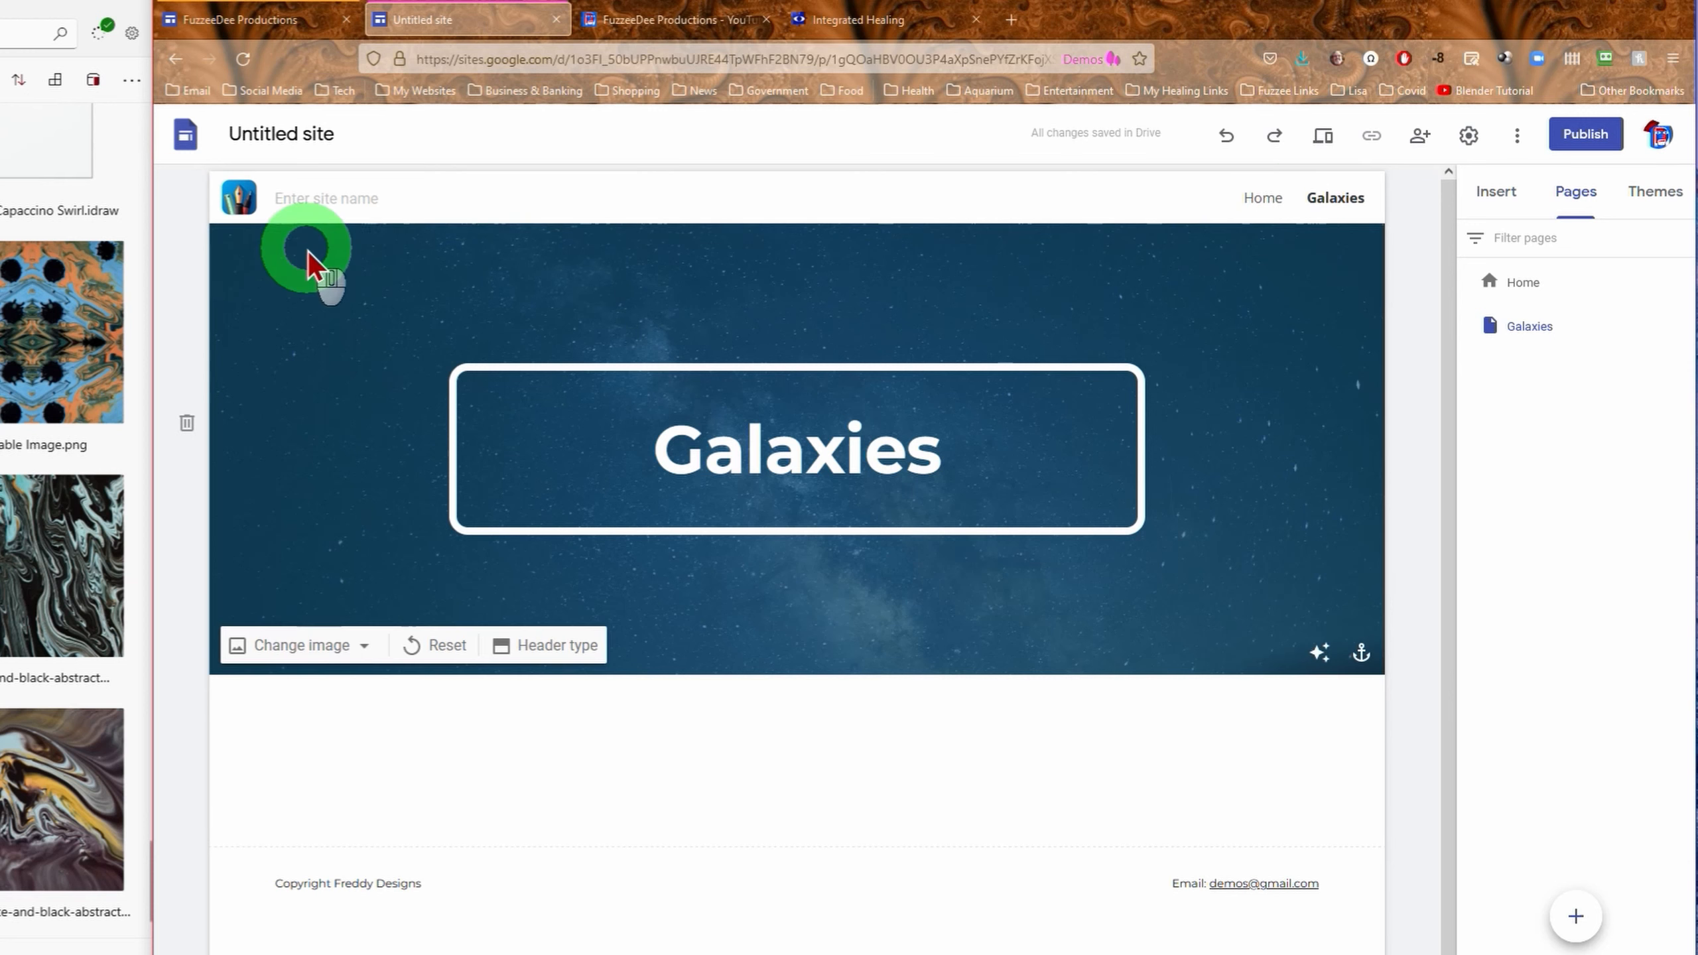
- Enter "Freddies Astronomy" as the site name in the page header
left_click(329, 200)
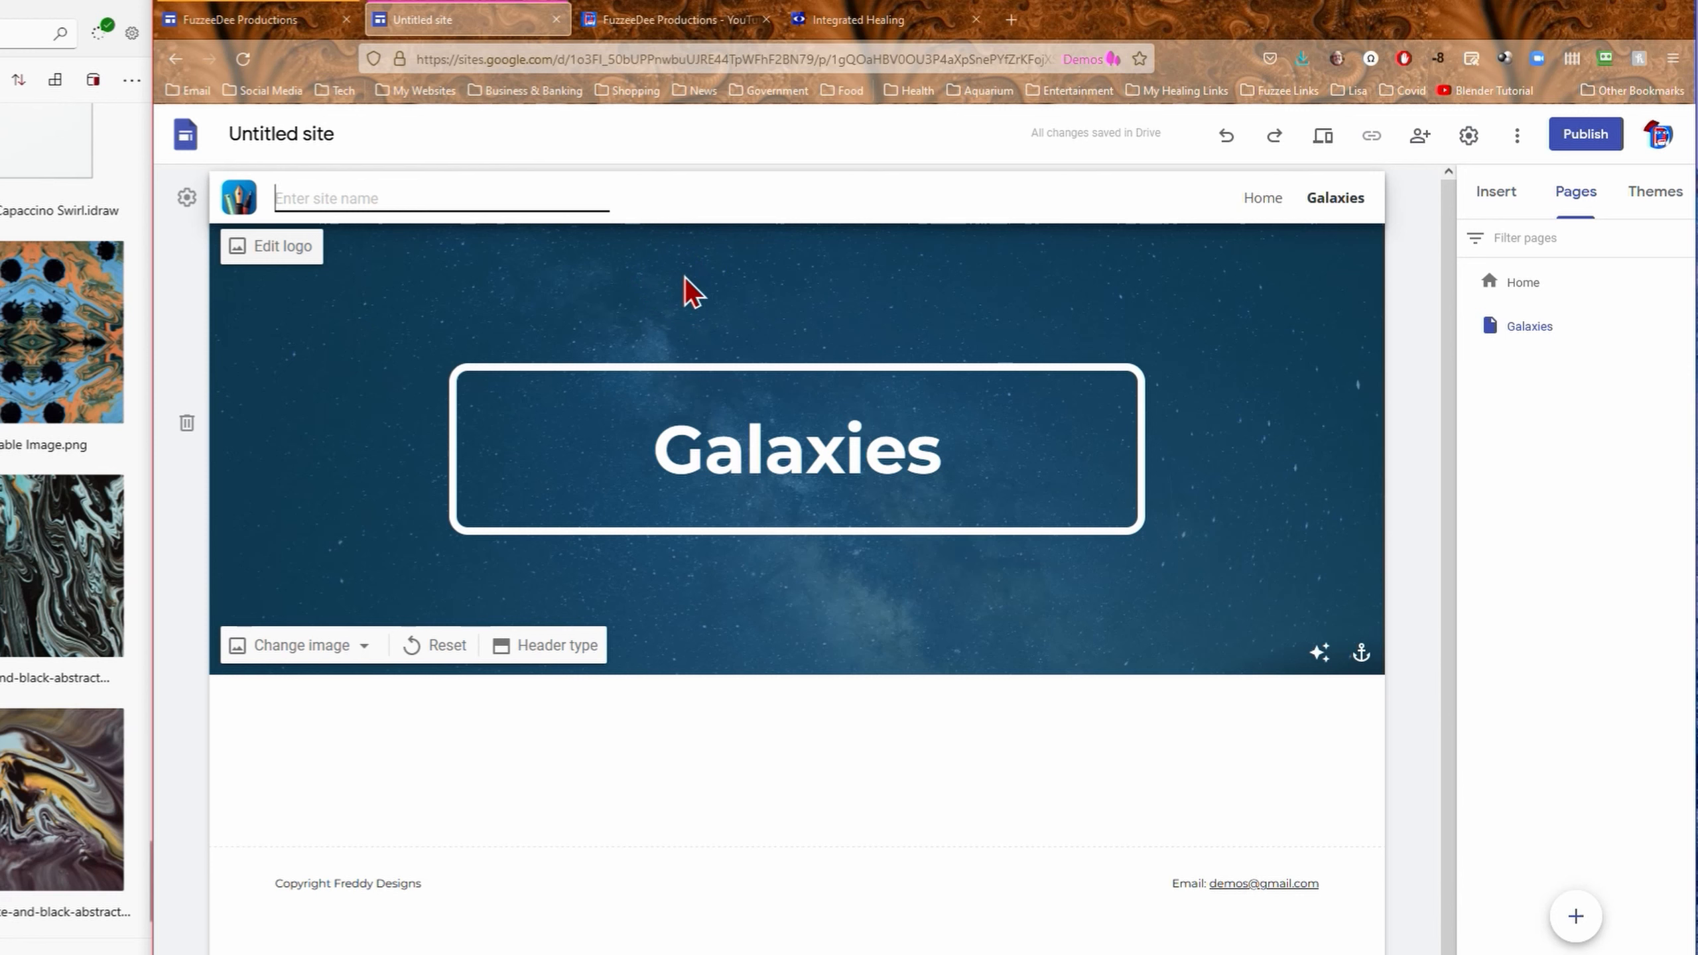
left_click(689, 29)
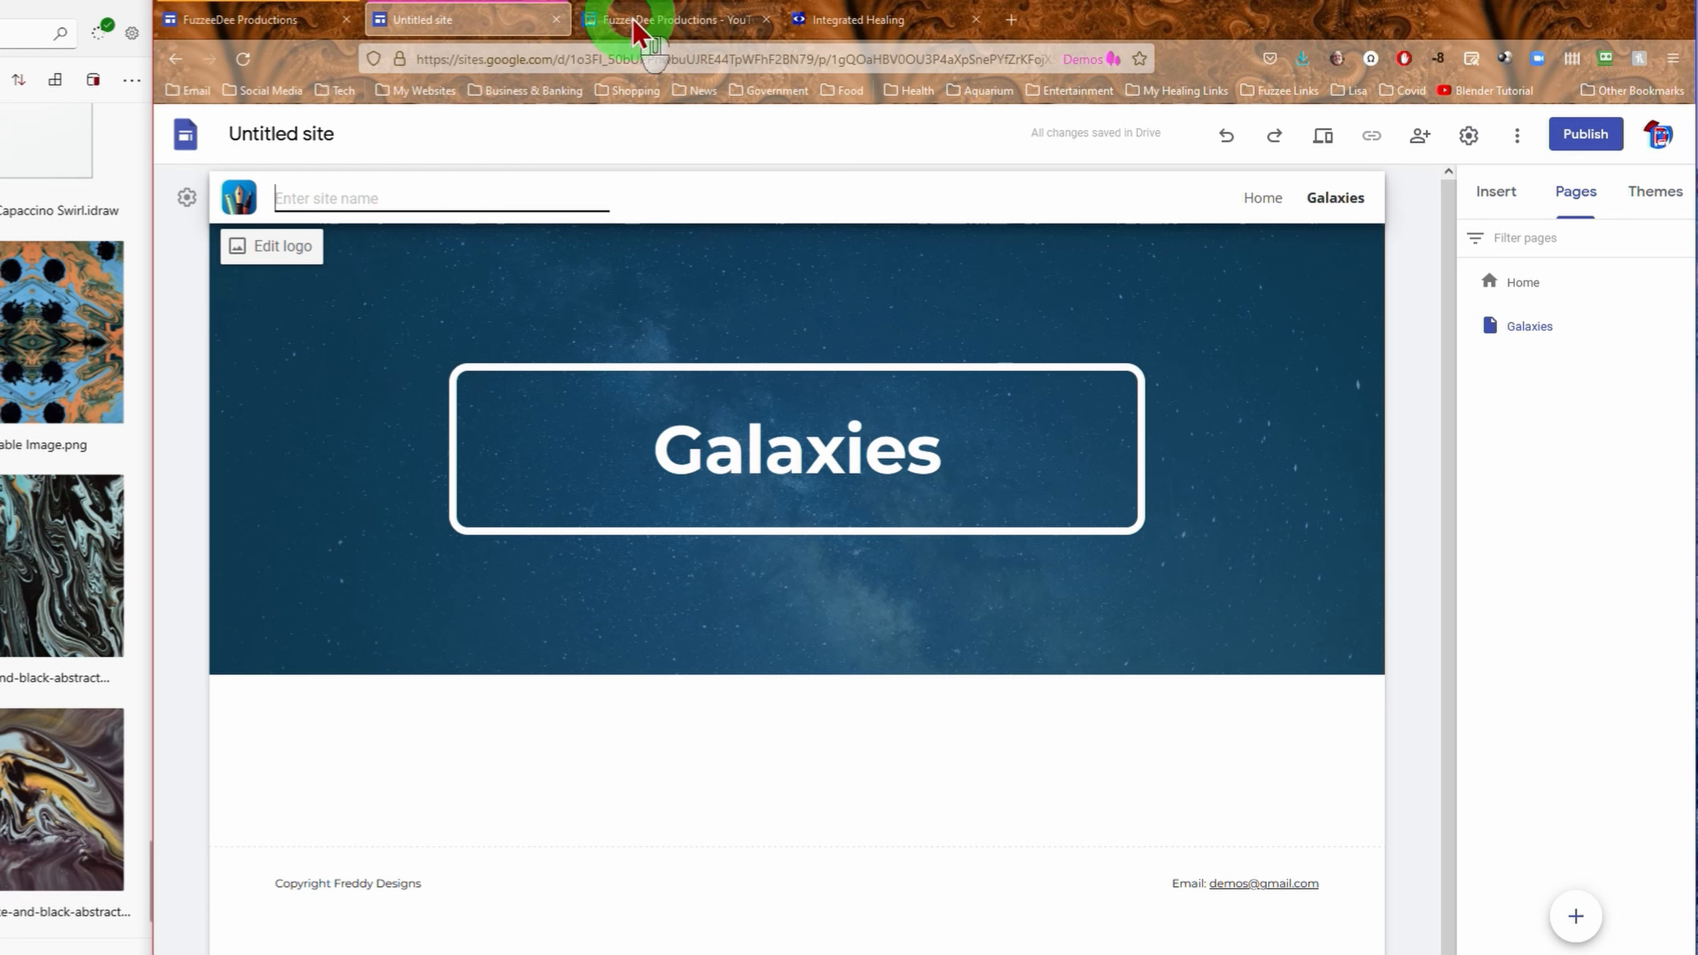
left_click(506, 443, "shift")
type("Freddies Astronomy")
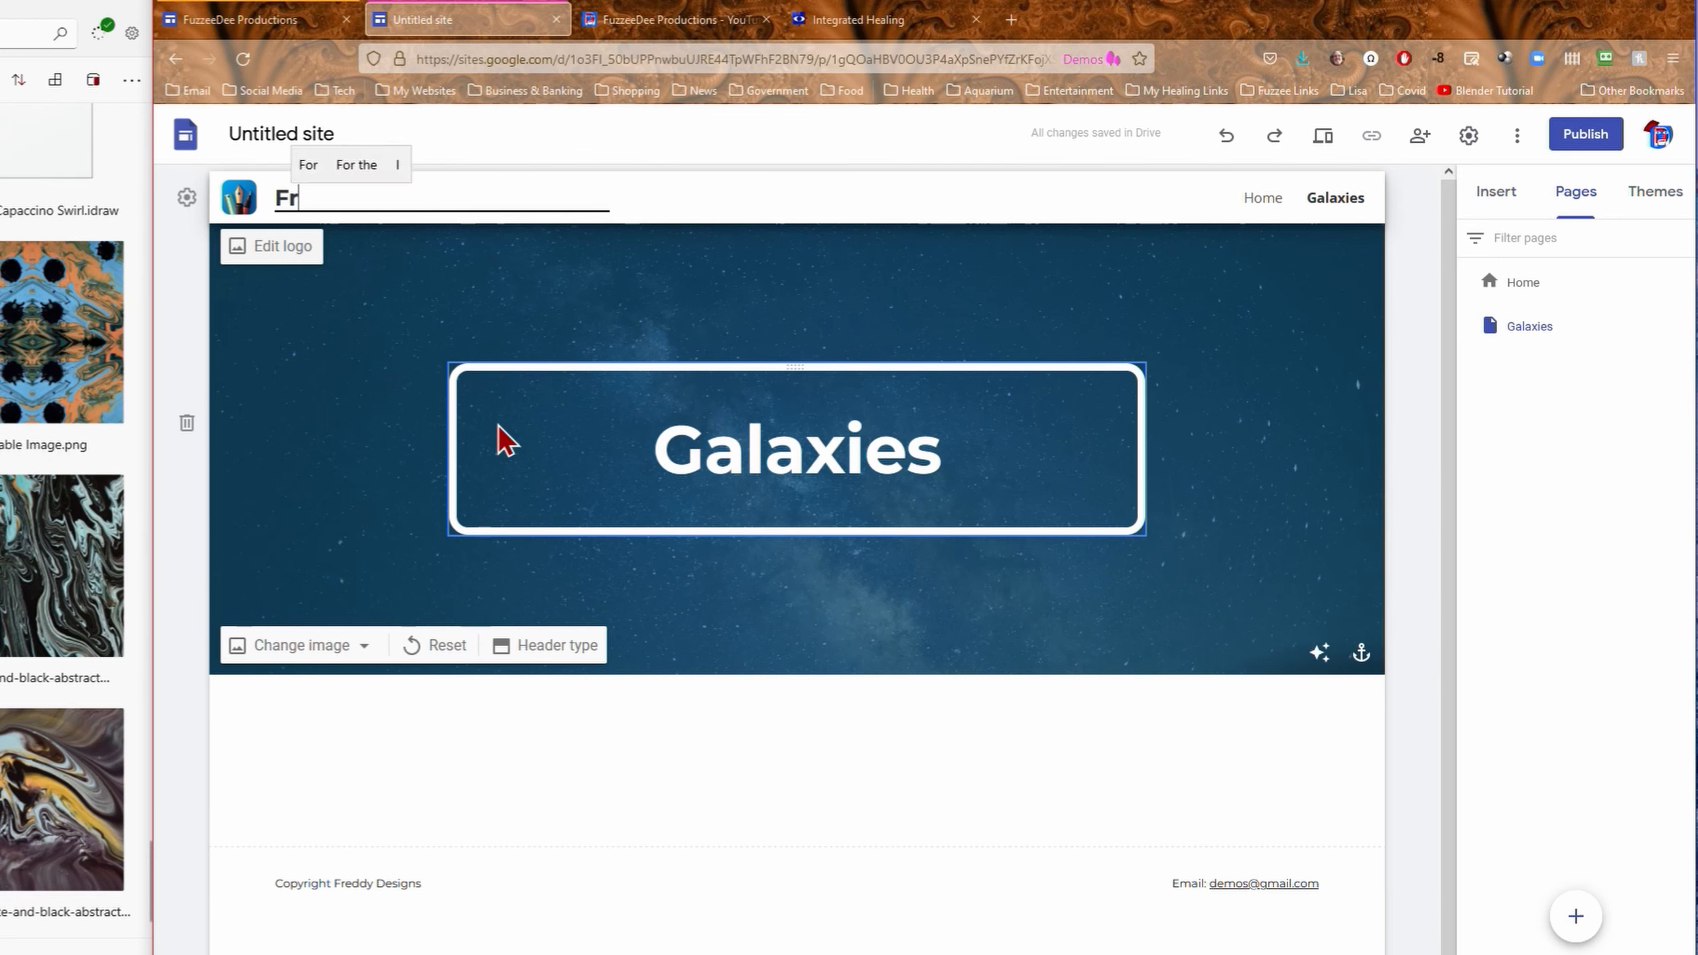
left_click(1002, 206)
left_click(1283, 301)
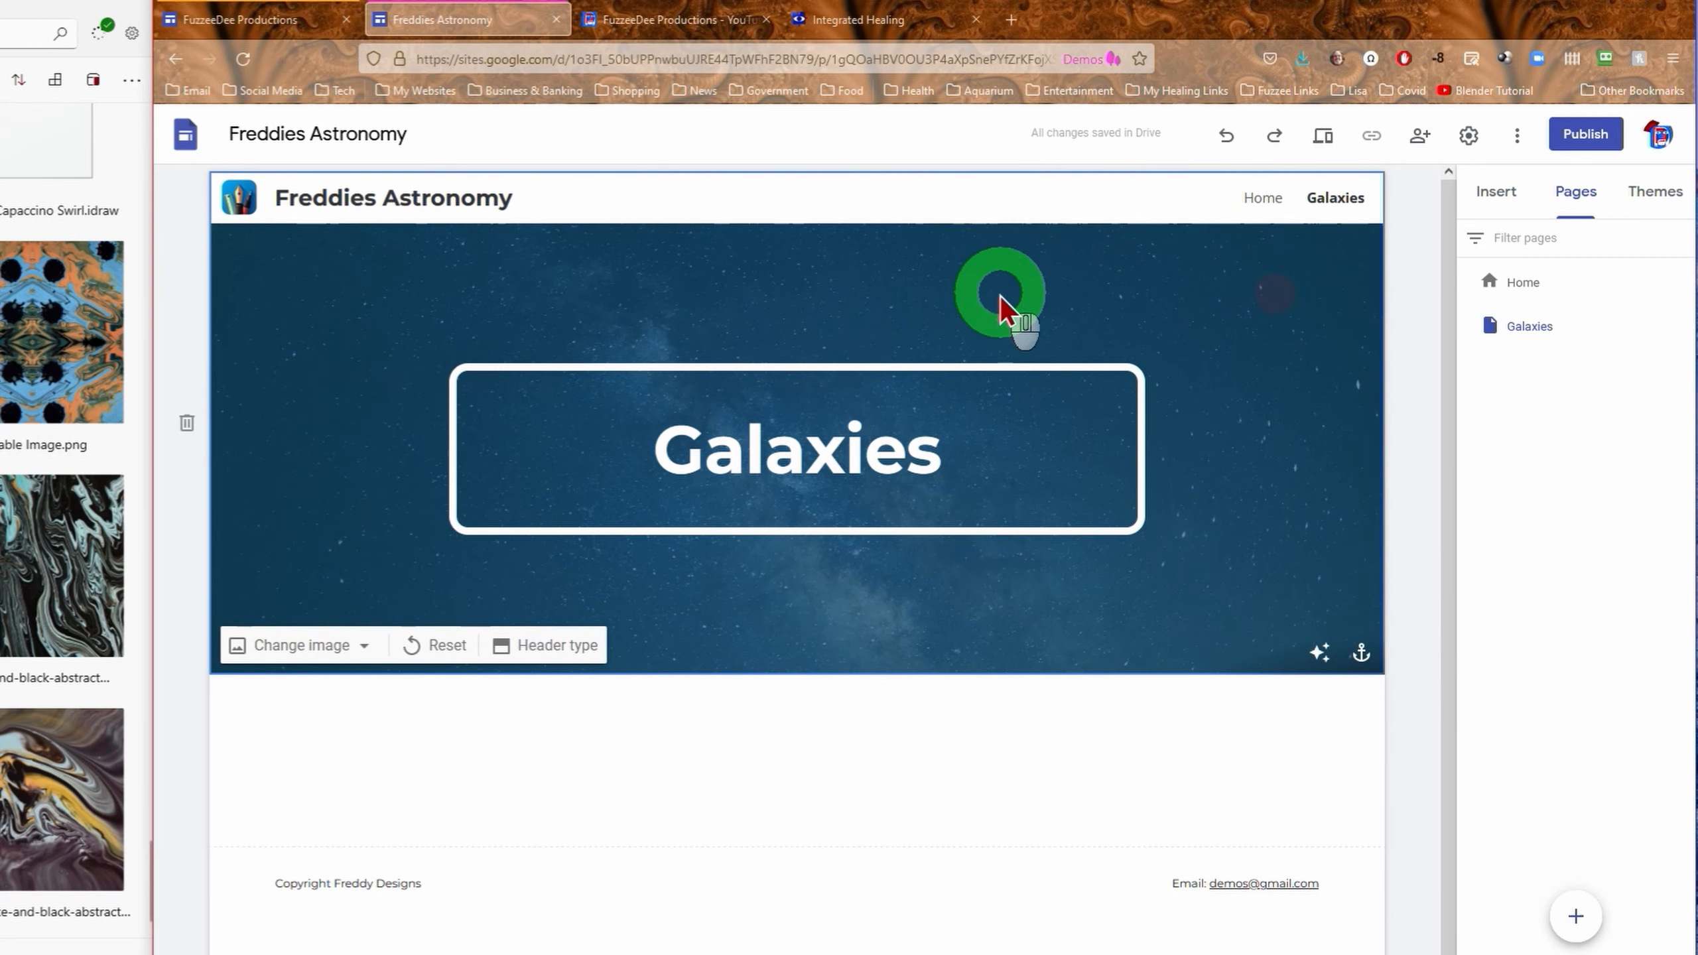
- Set the site's navigation mode to Side and close the settings
mouse_move(191, 185)
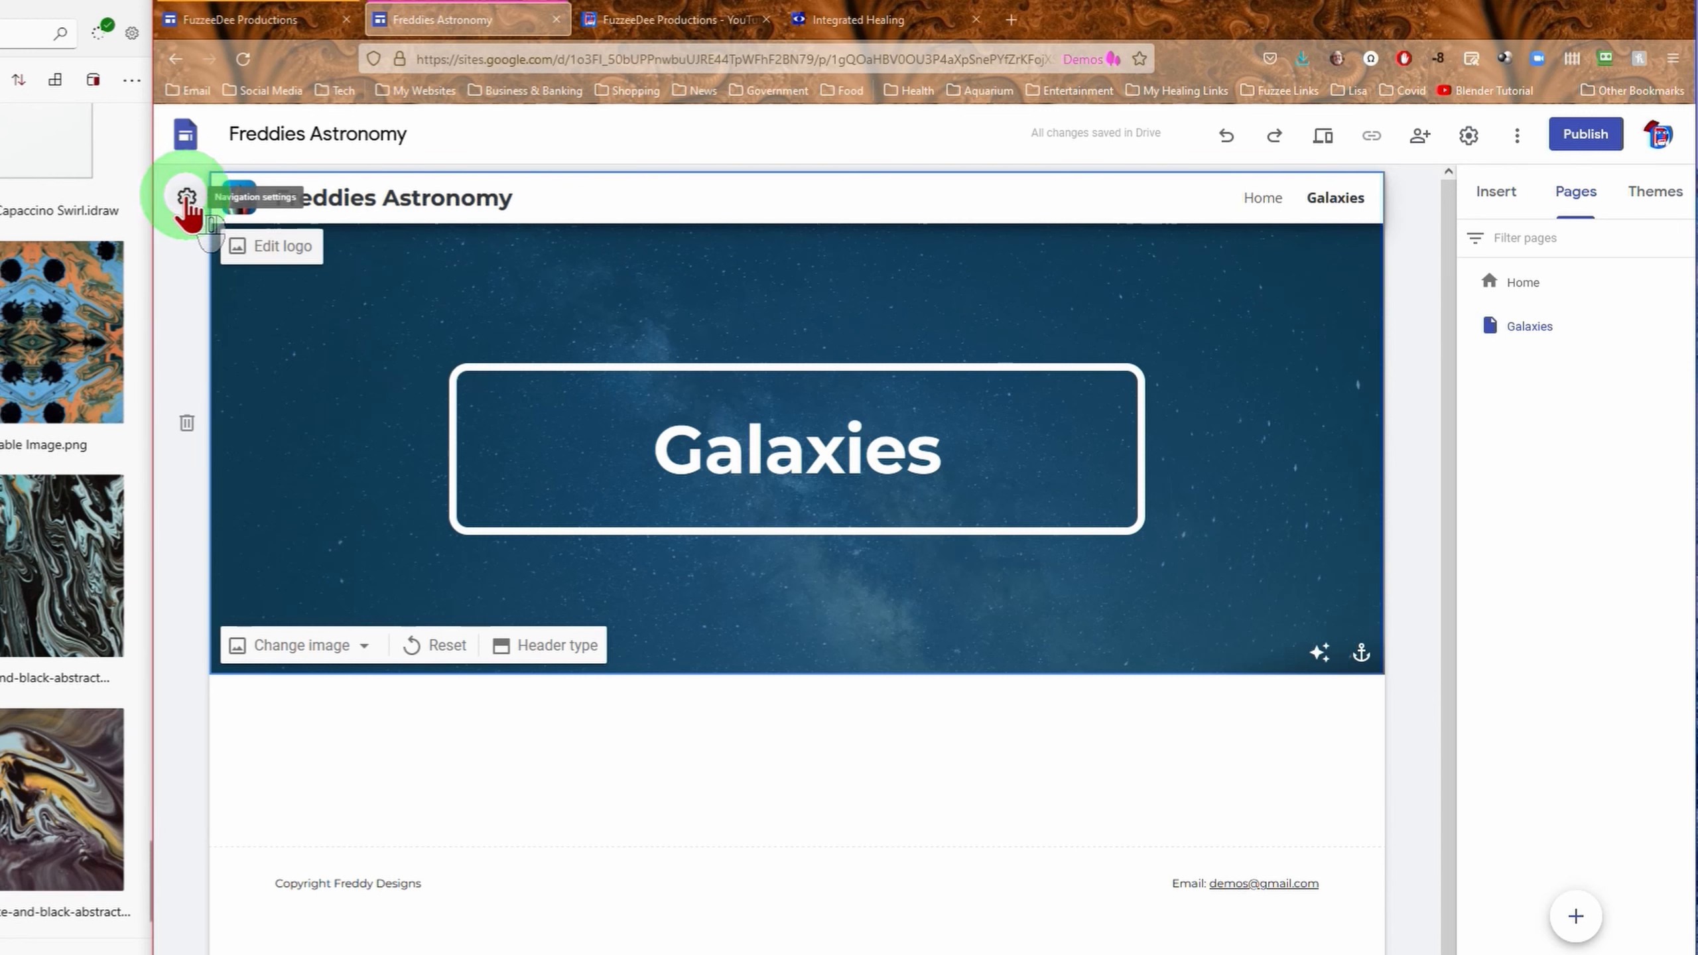
left_click(1470, 137)
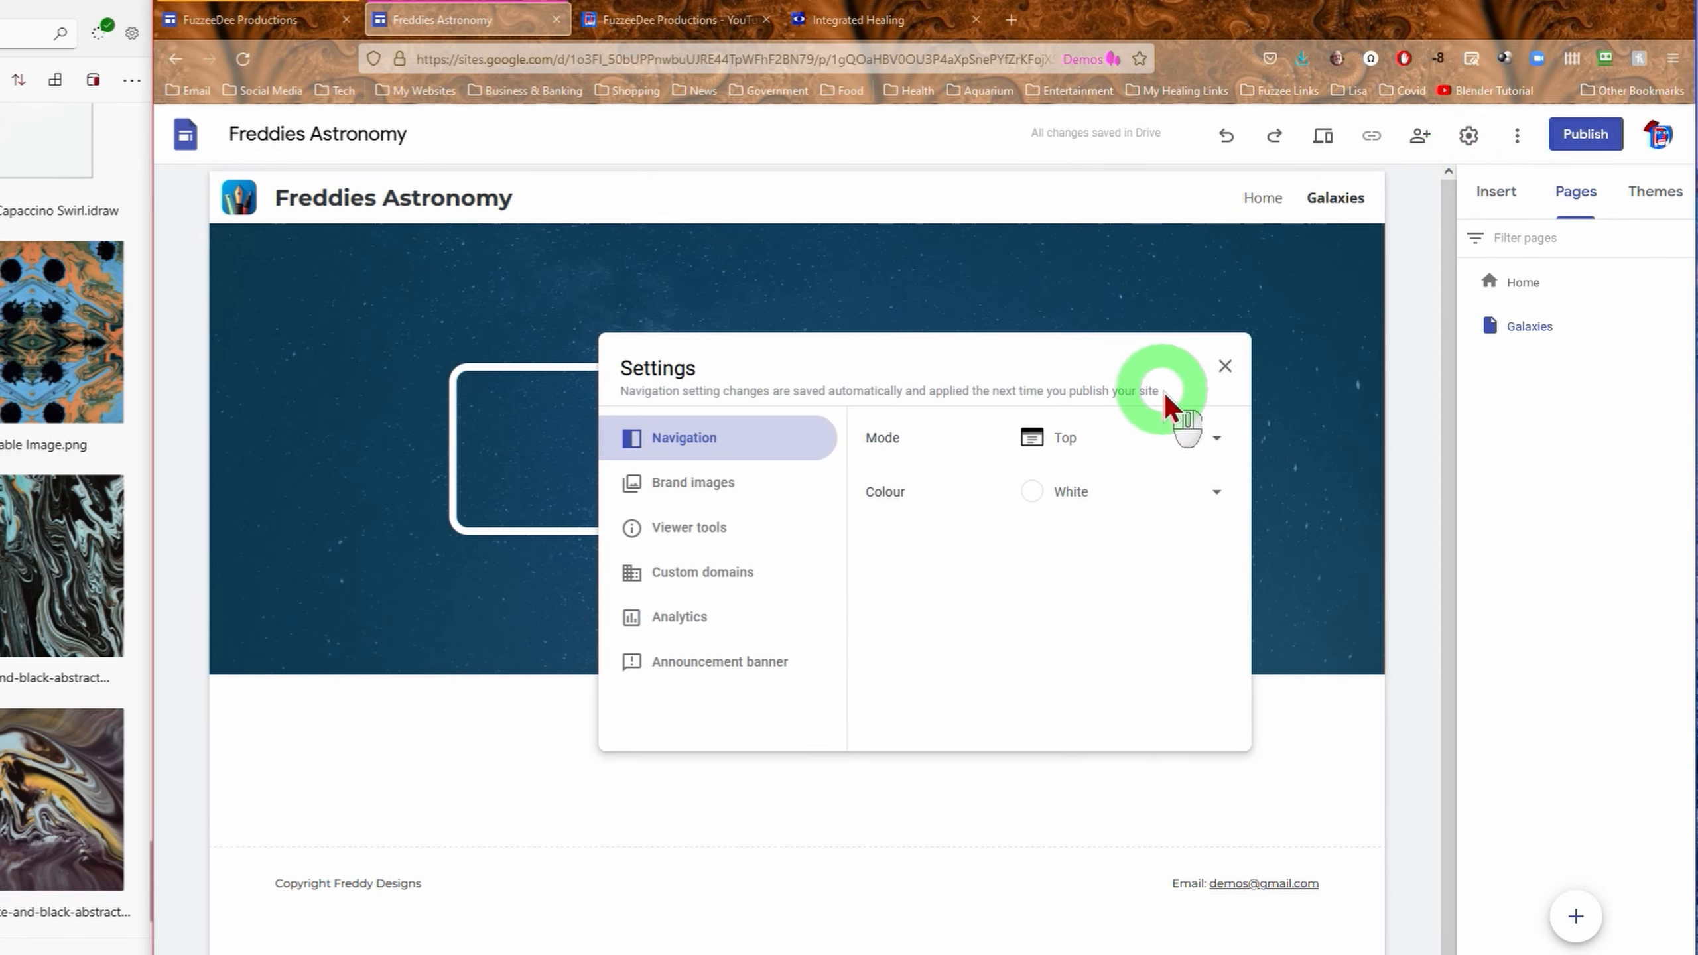
left_click(1218, 441)
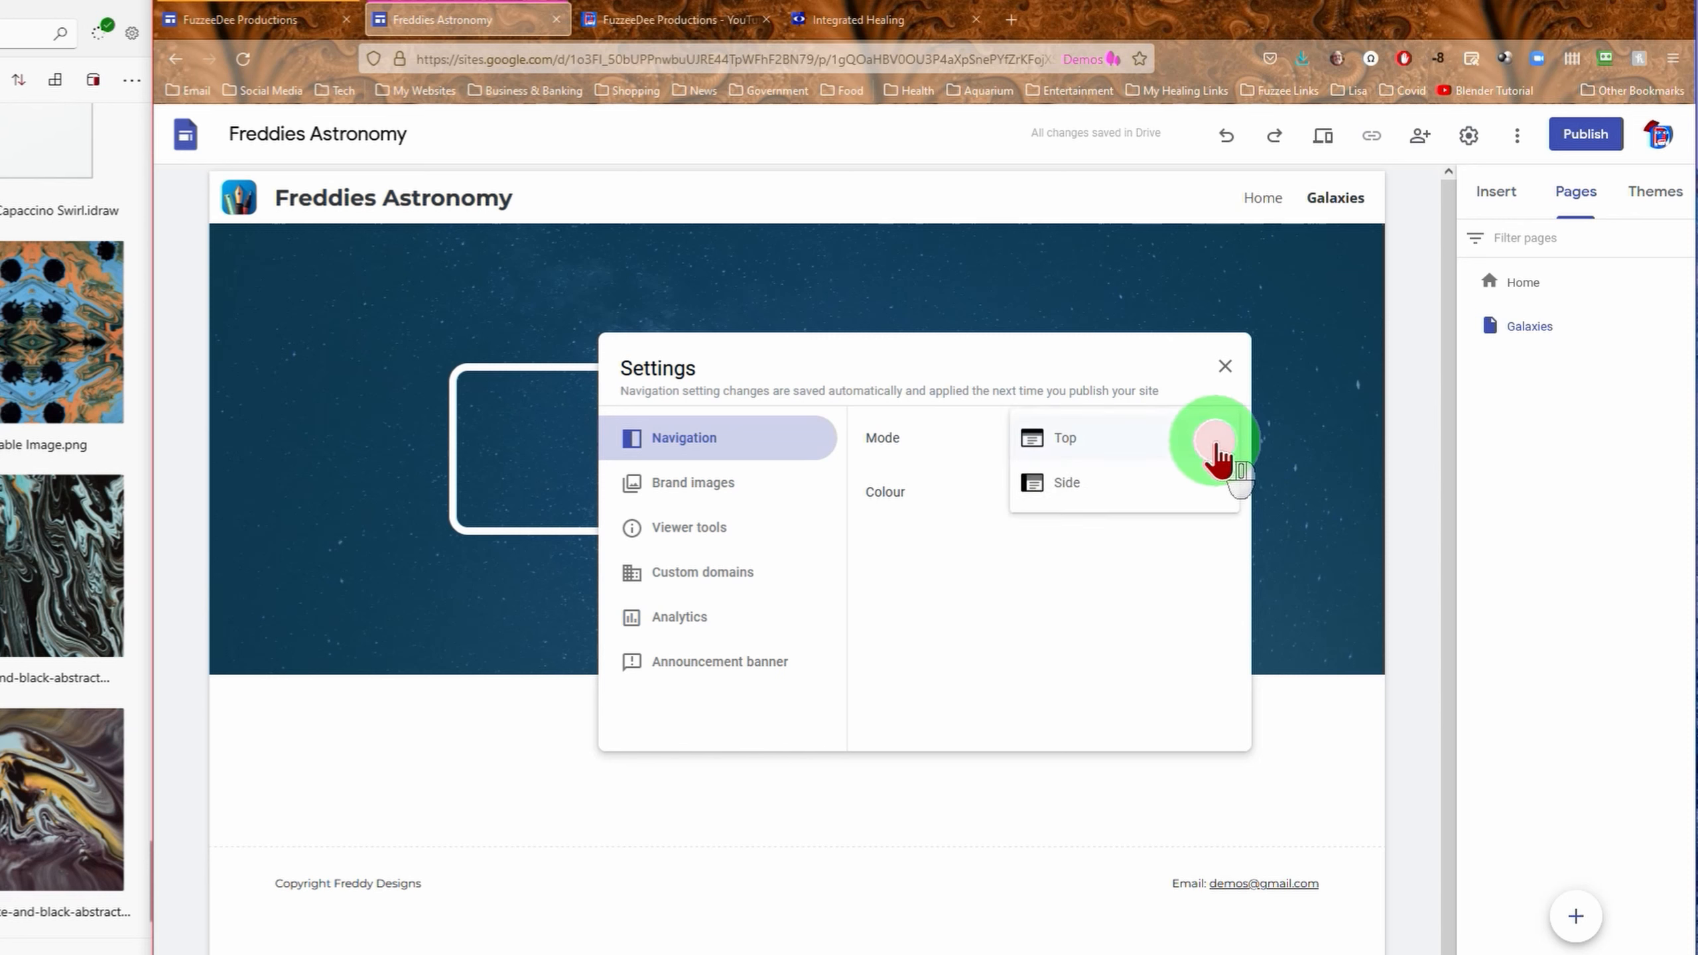
left_click(1066, 485)
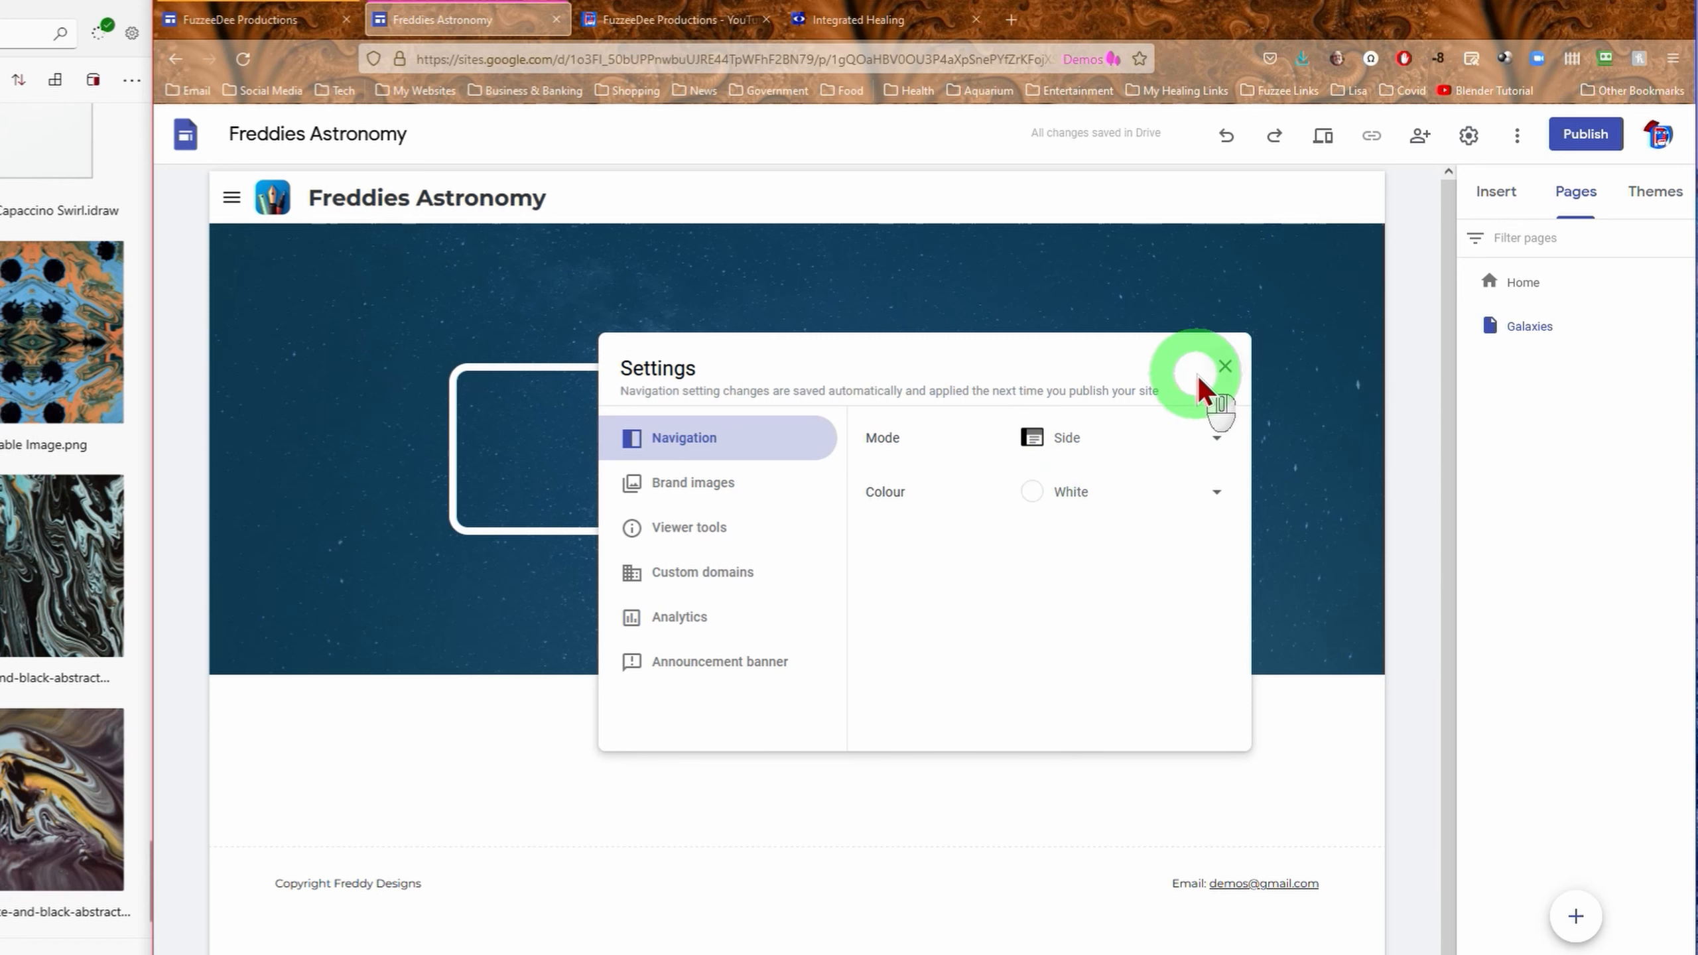
left_click(1224, 367)
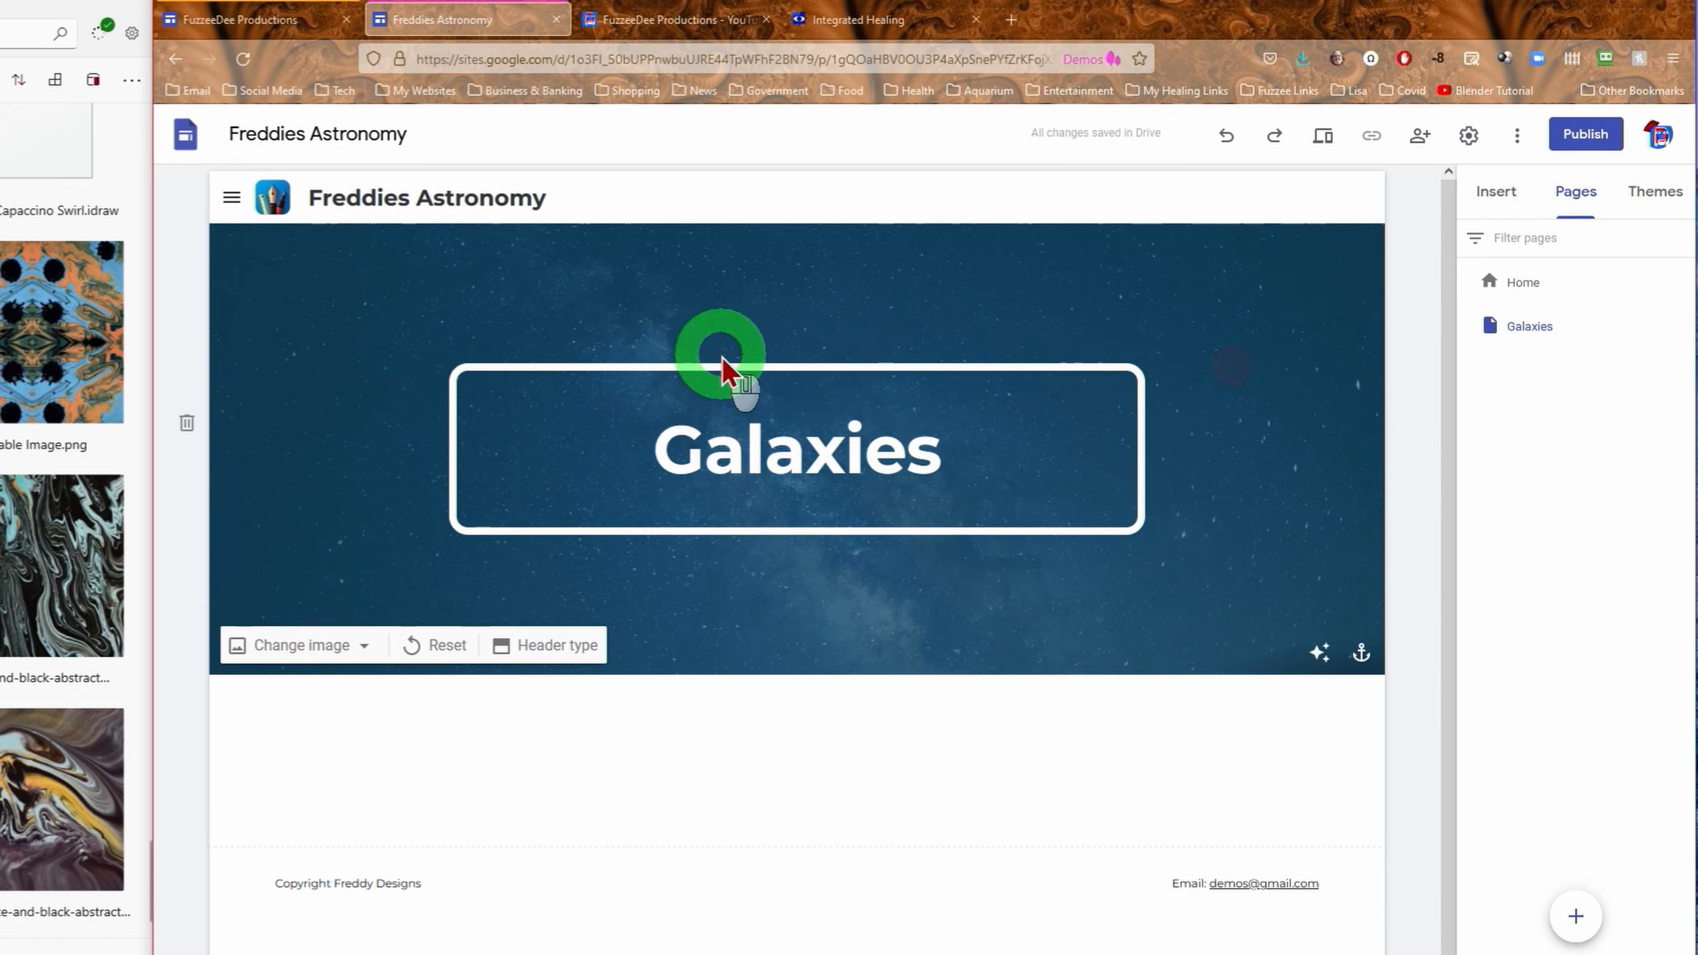
- Expand and collapse the site's side navigation menu to check its page links
left_click(232, 201)
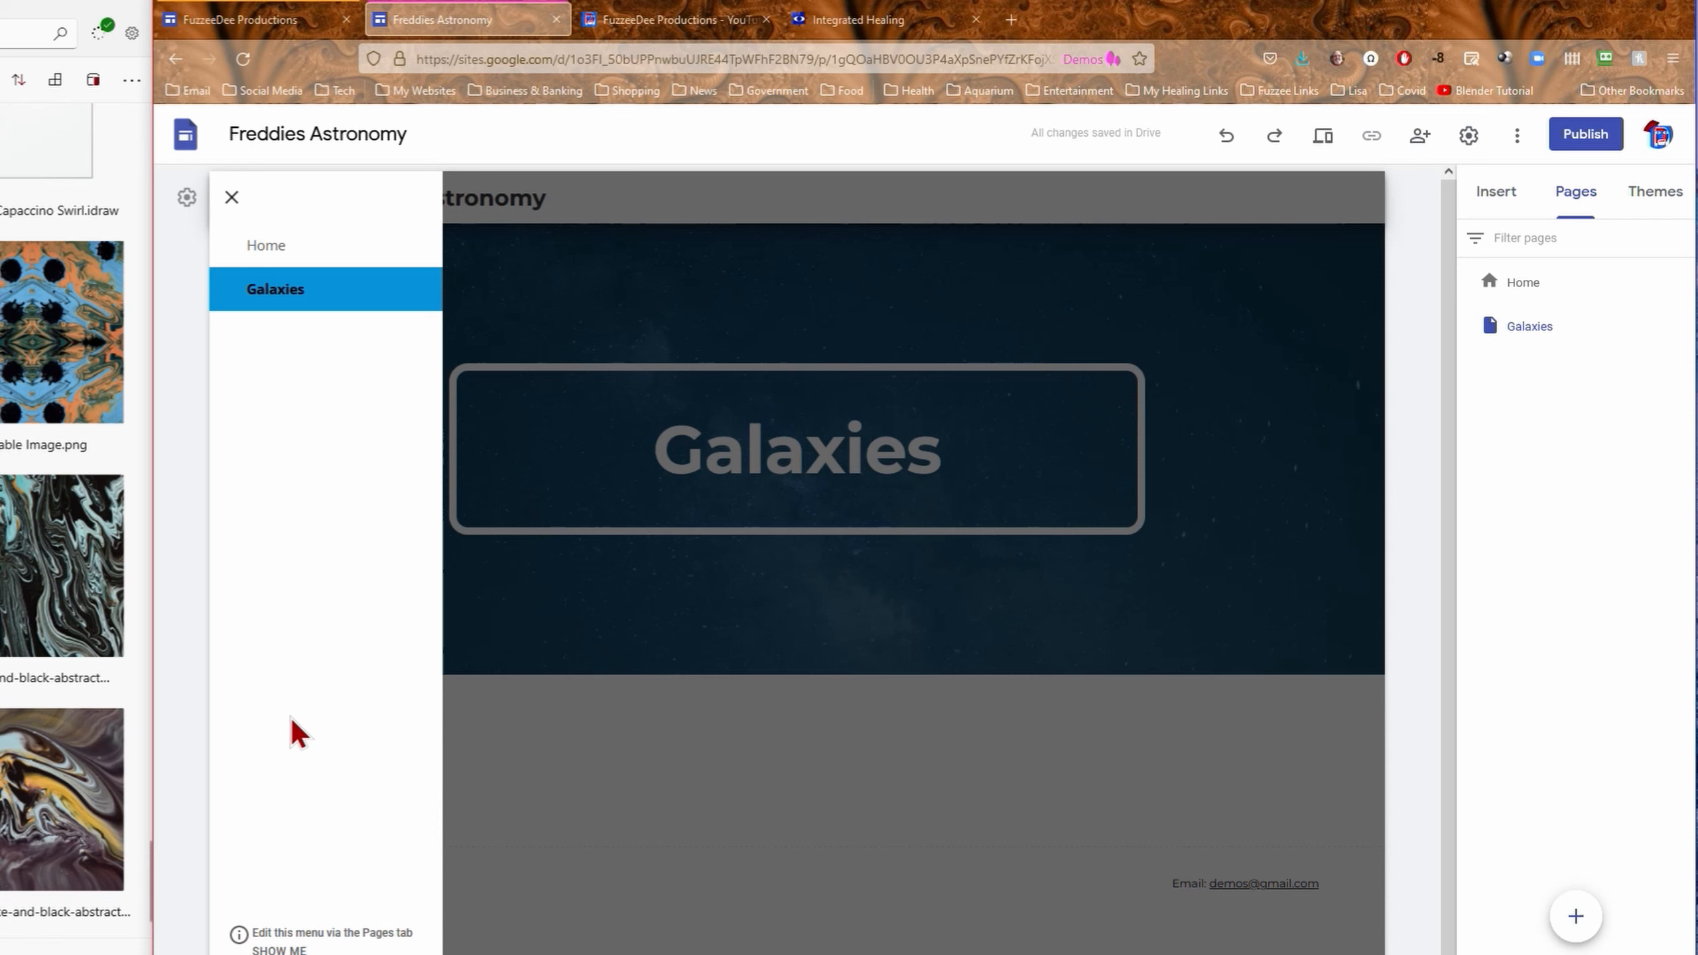
left_click(228, 200)
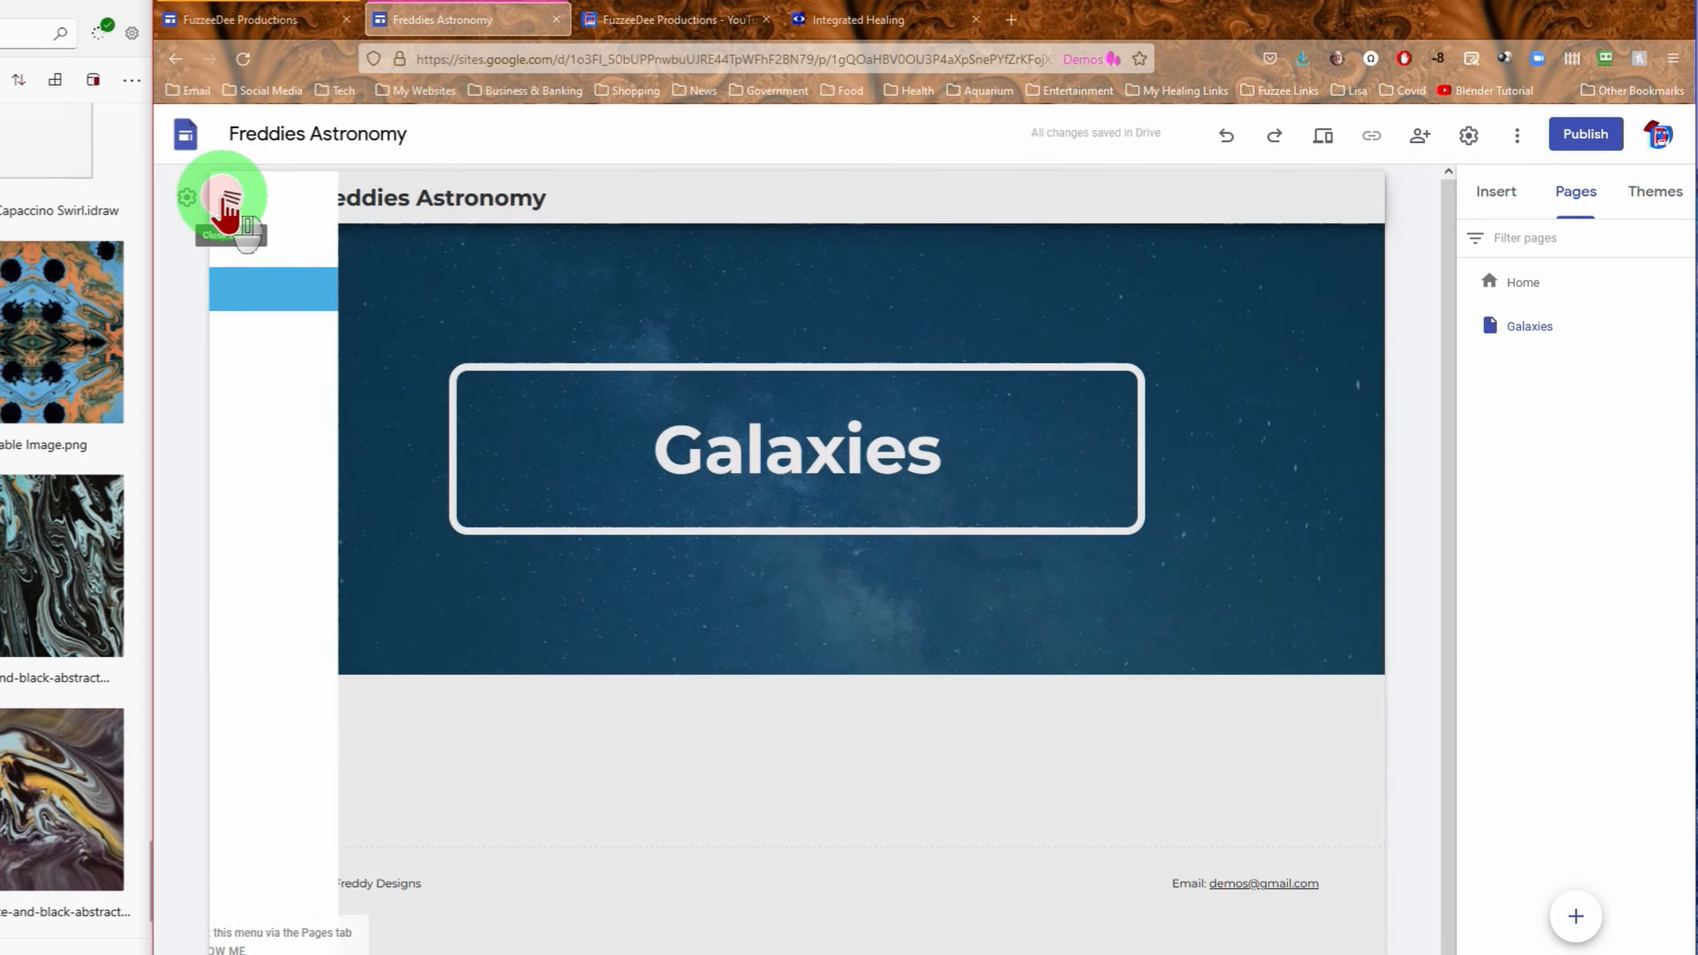
left_click(416, 374)
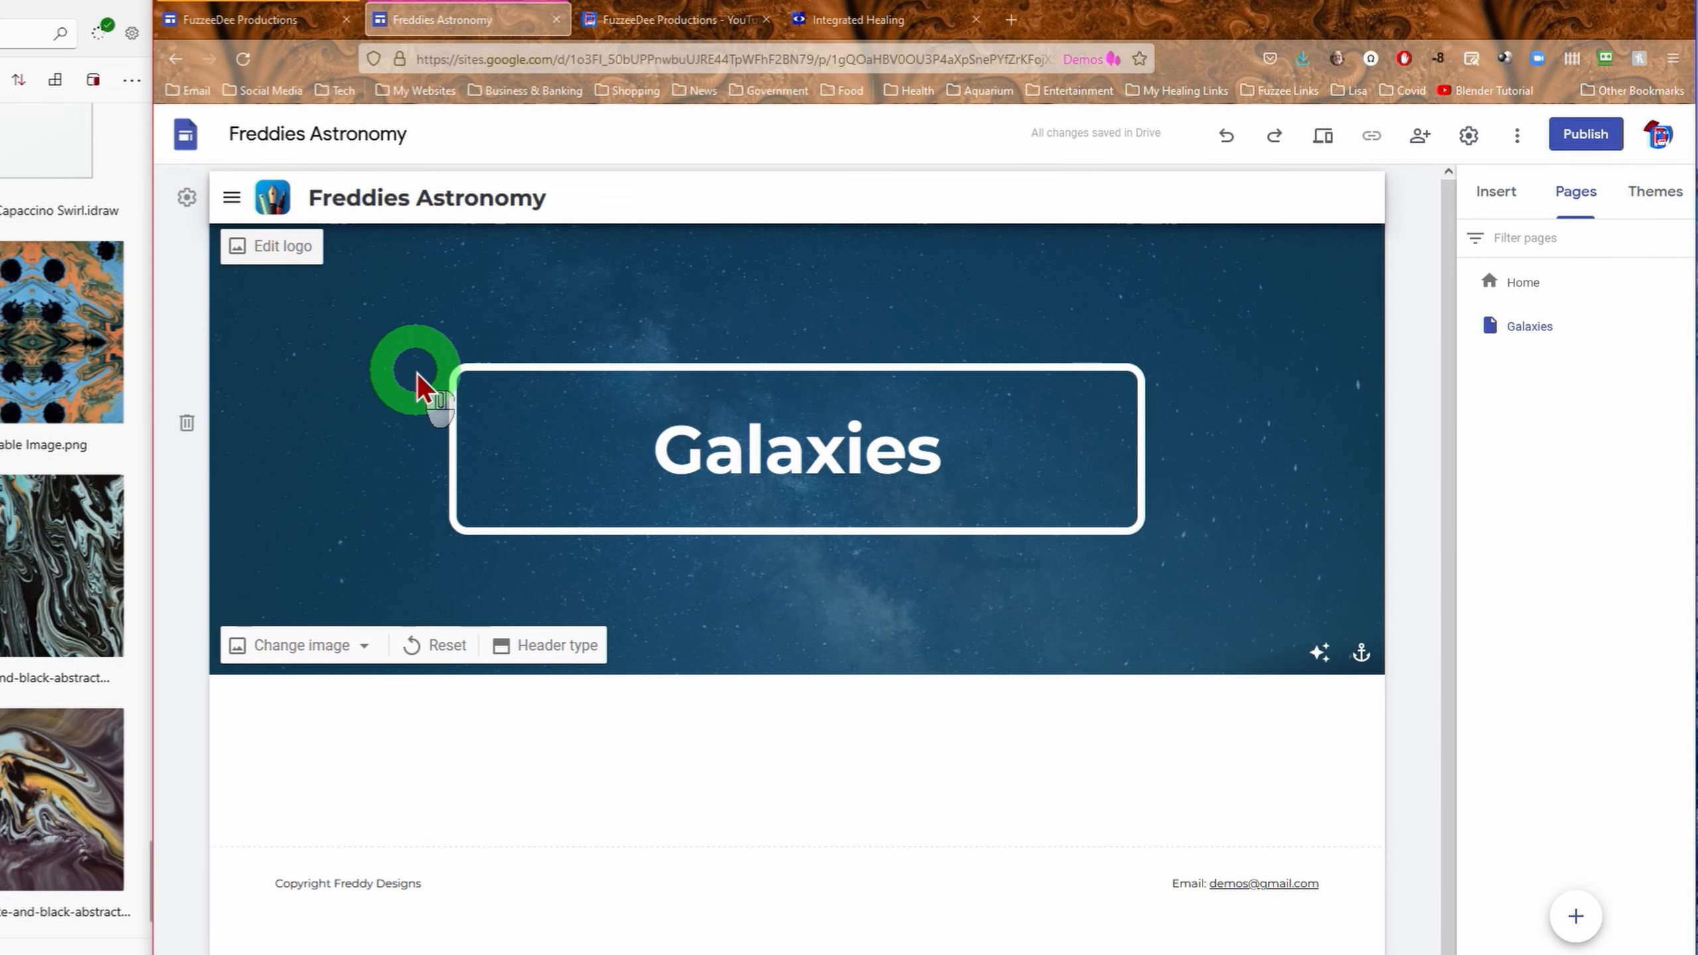
left_click(231, 201)
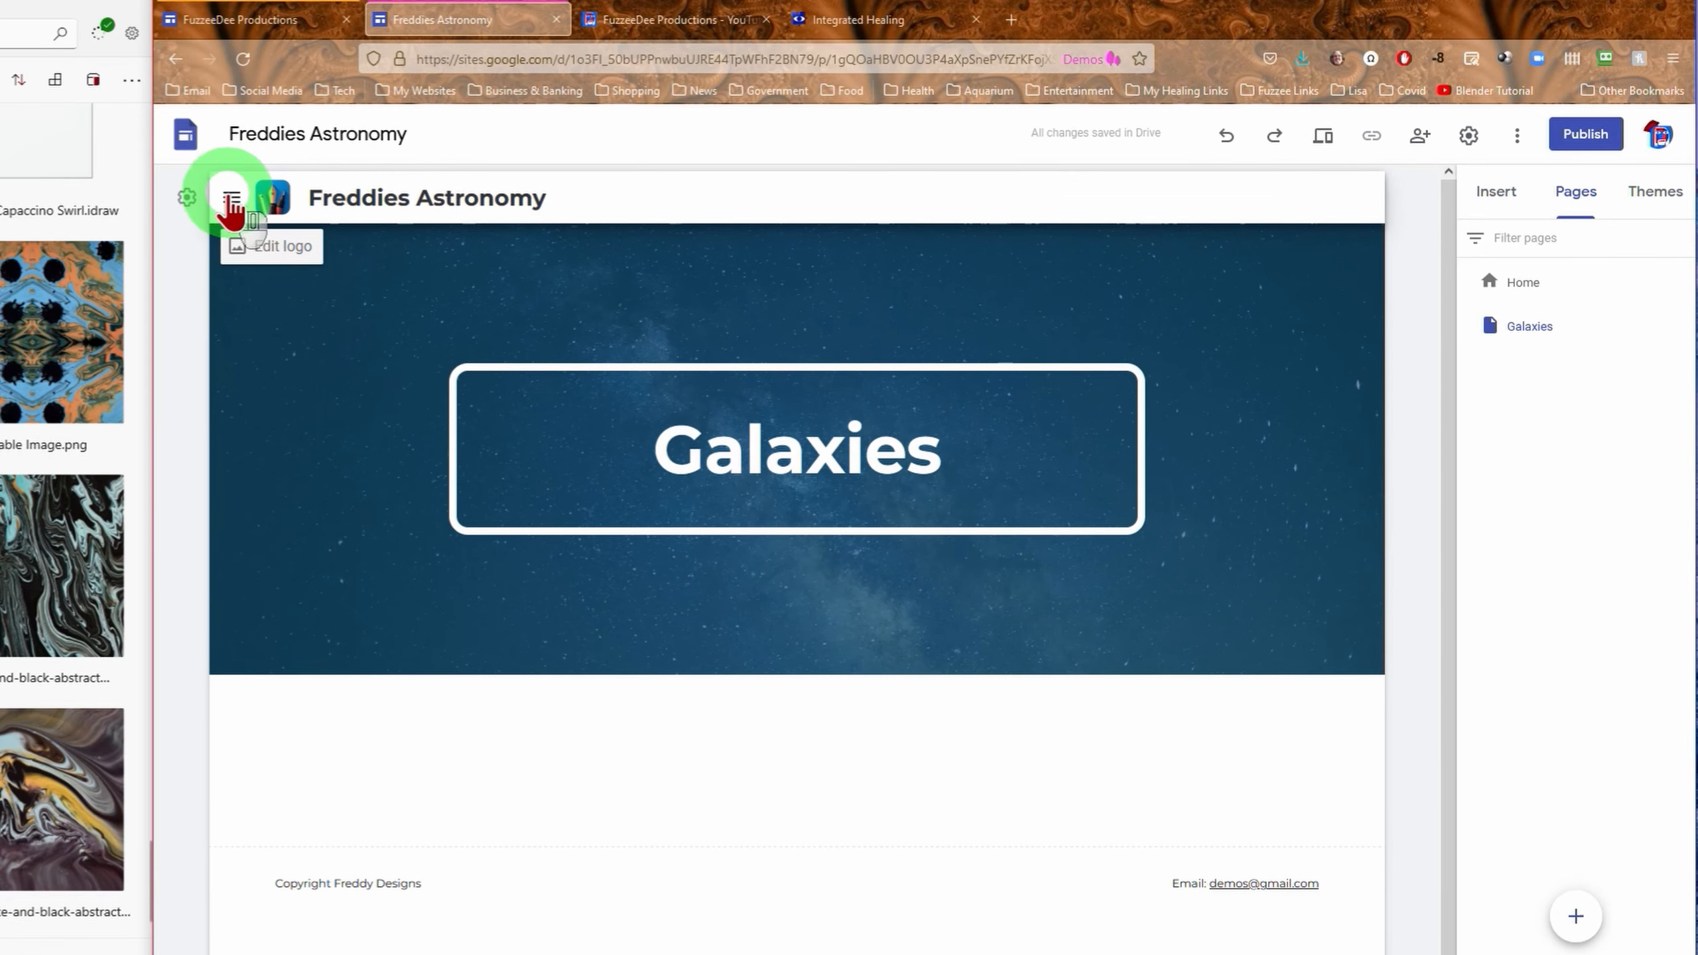
left_click(396, 567)
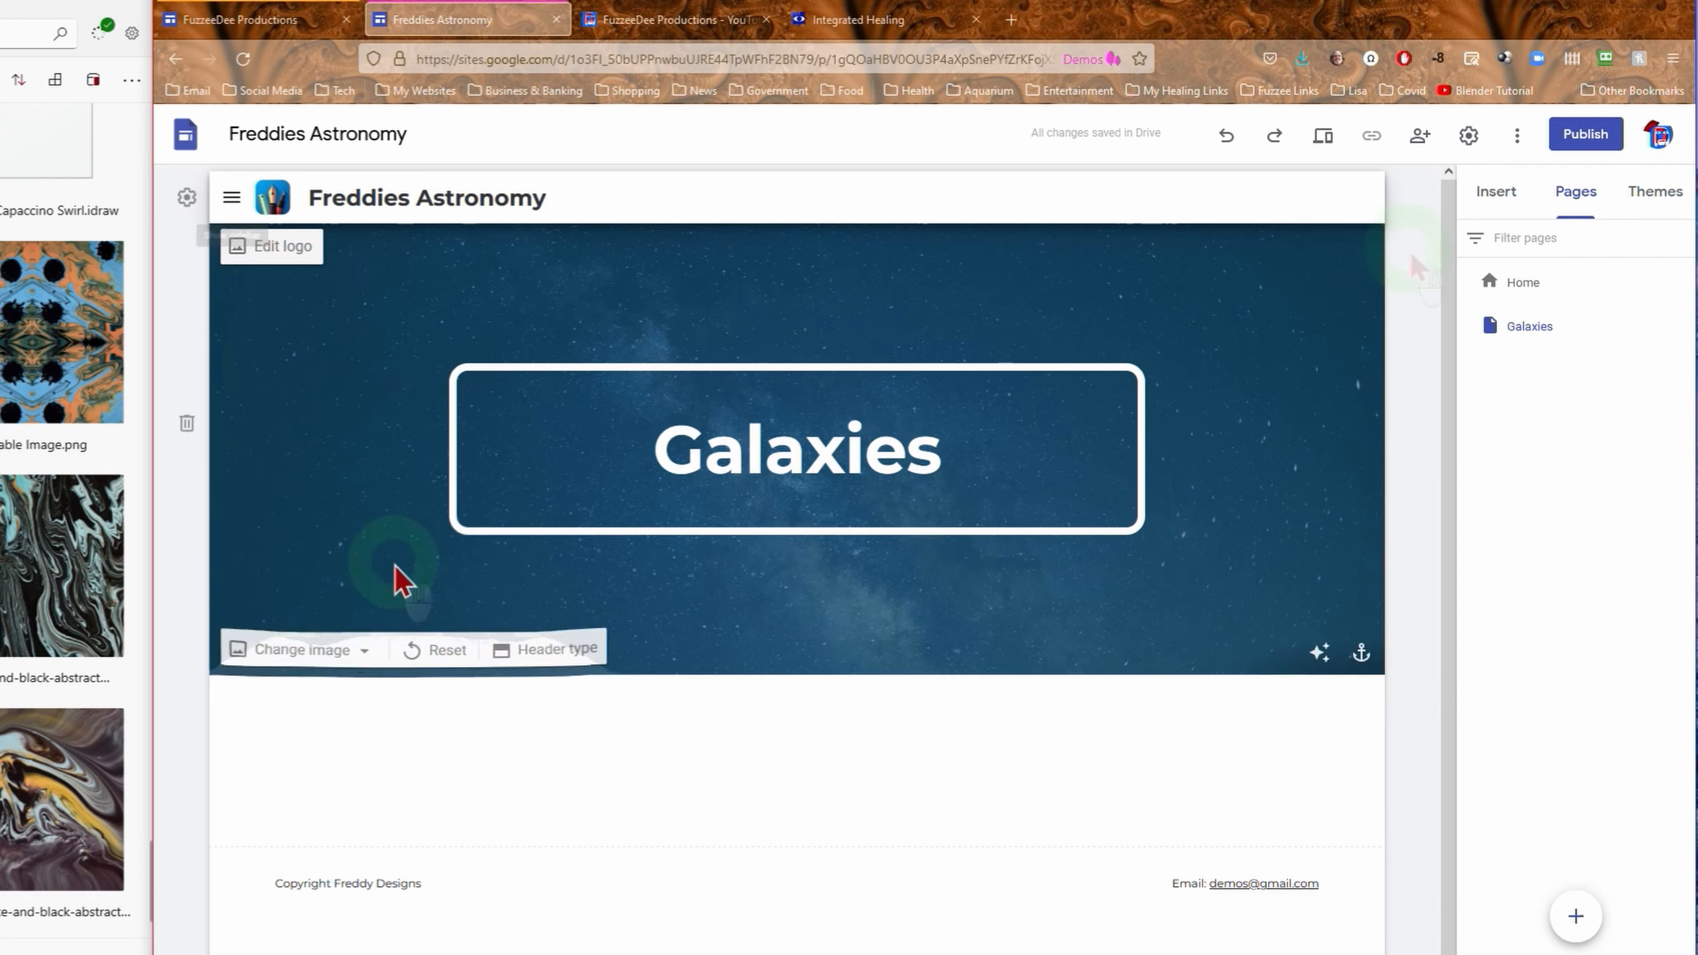
left_click(1423, 307)
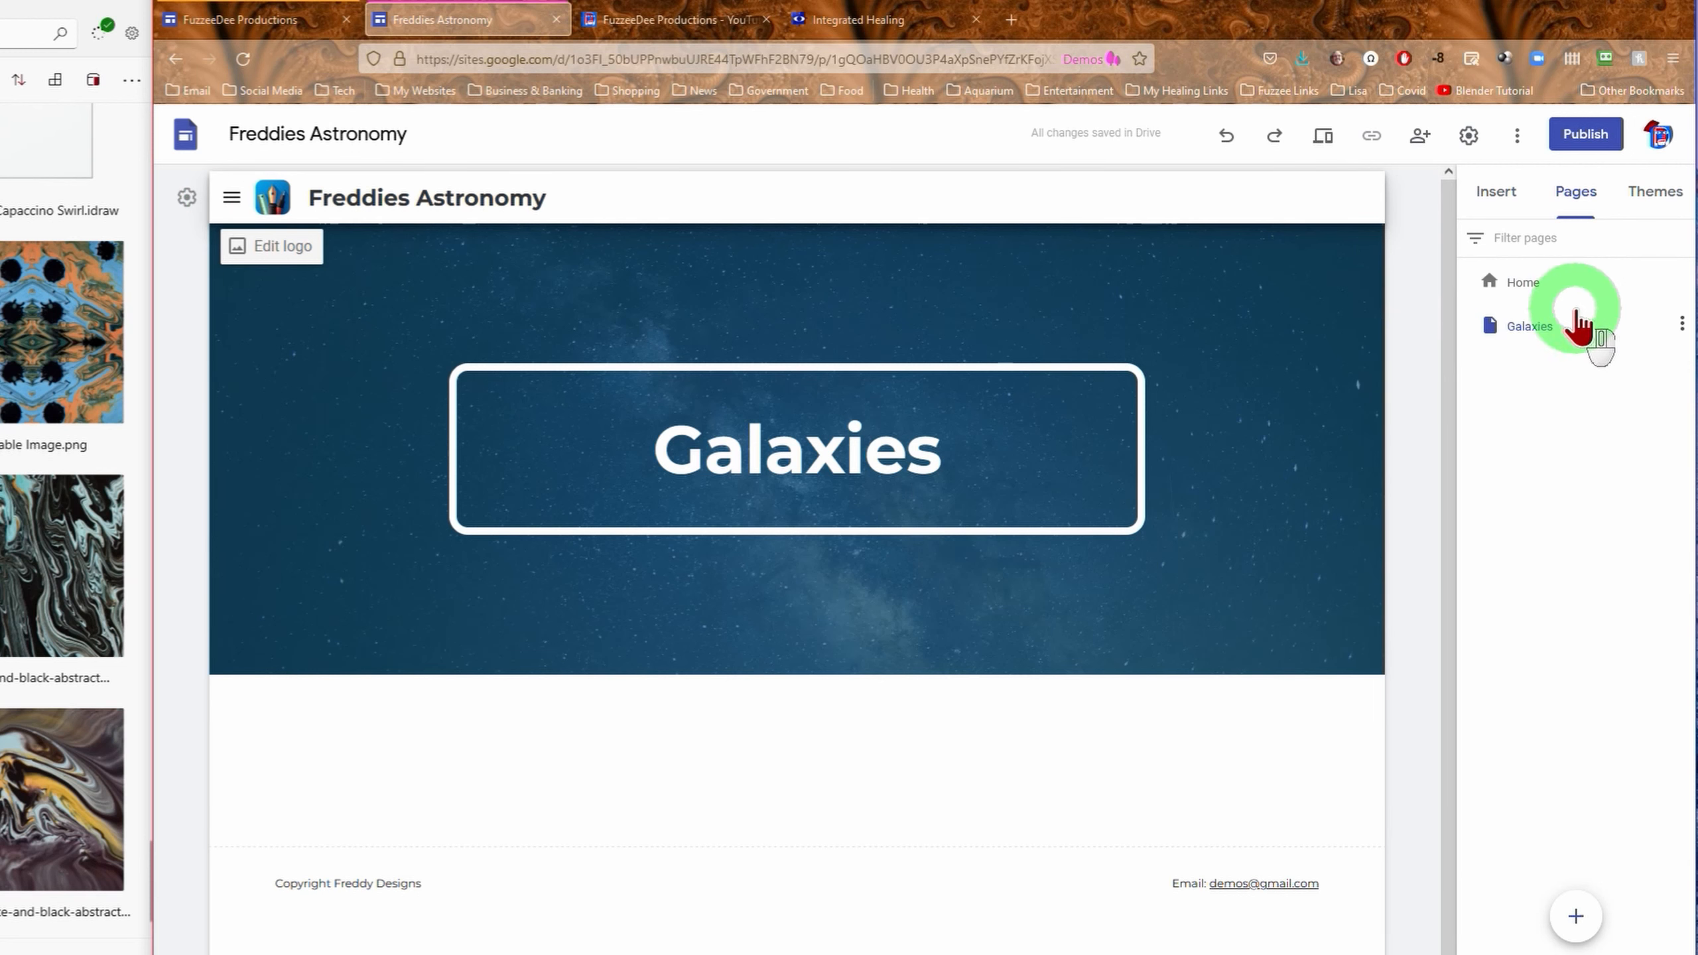
left_click(1524, 294)
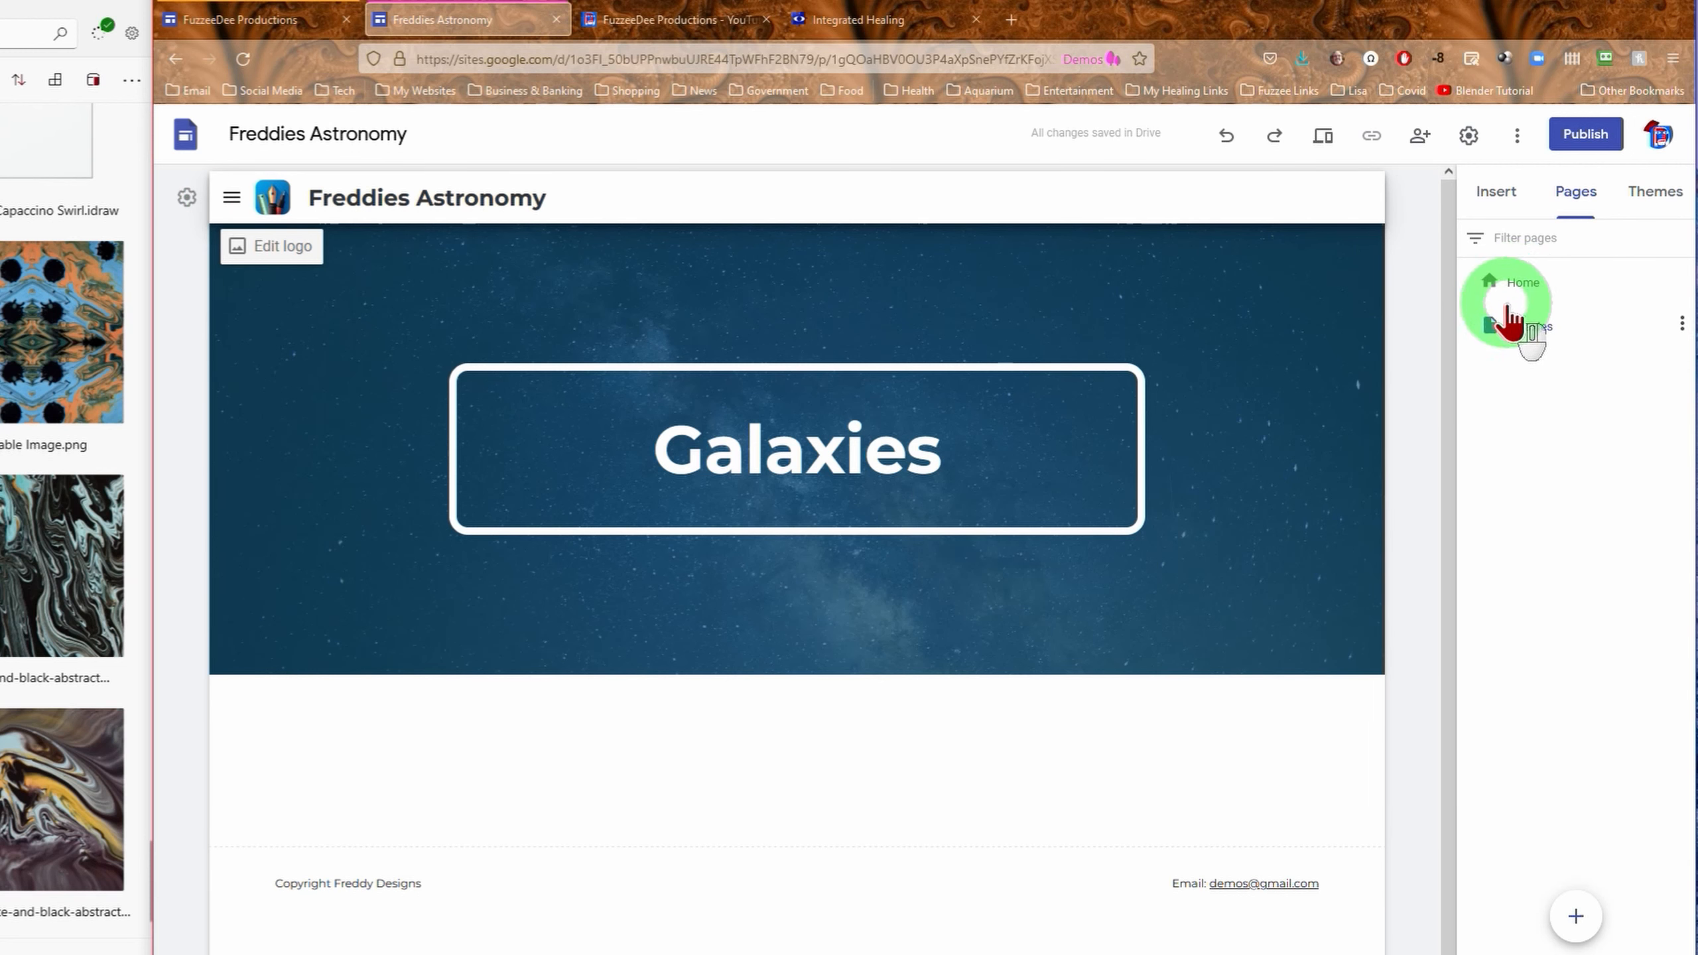
- Switch the site's navigation mode back to Top and close the settings
left_click(1469, 137)
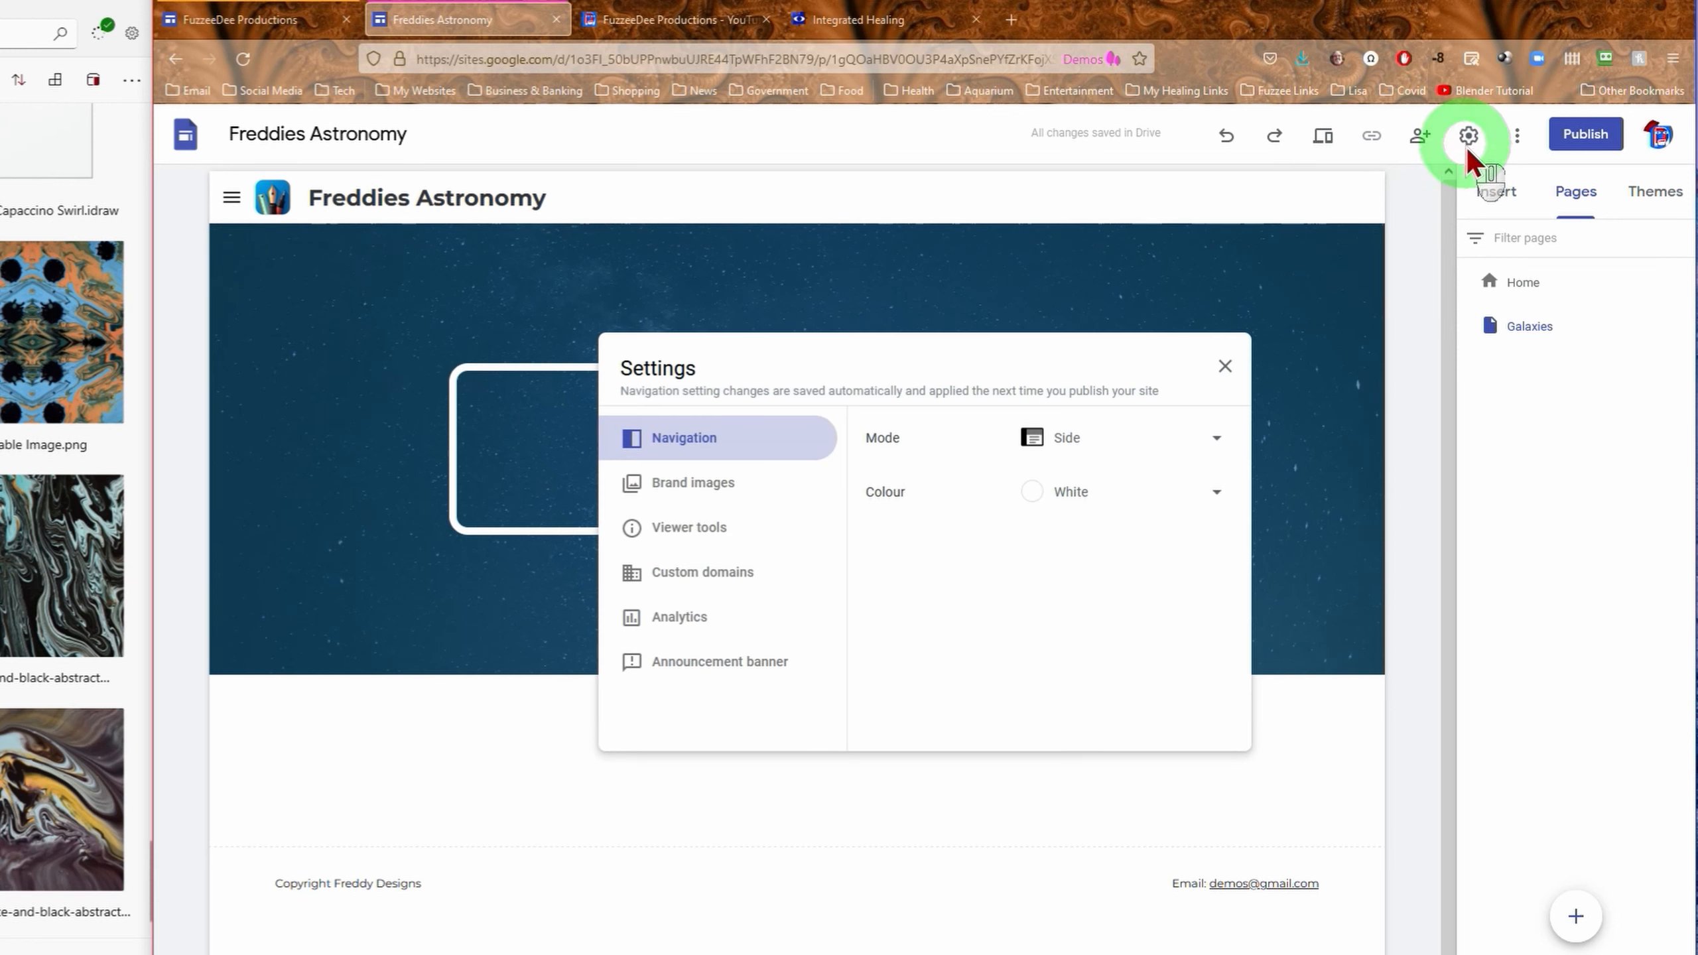
left_click(1210, 445)
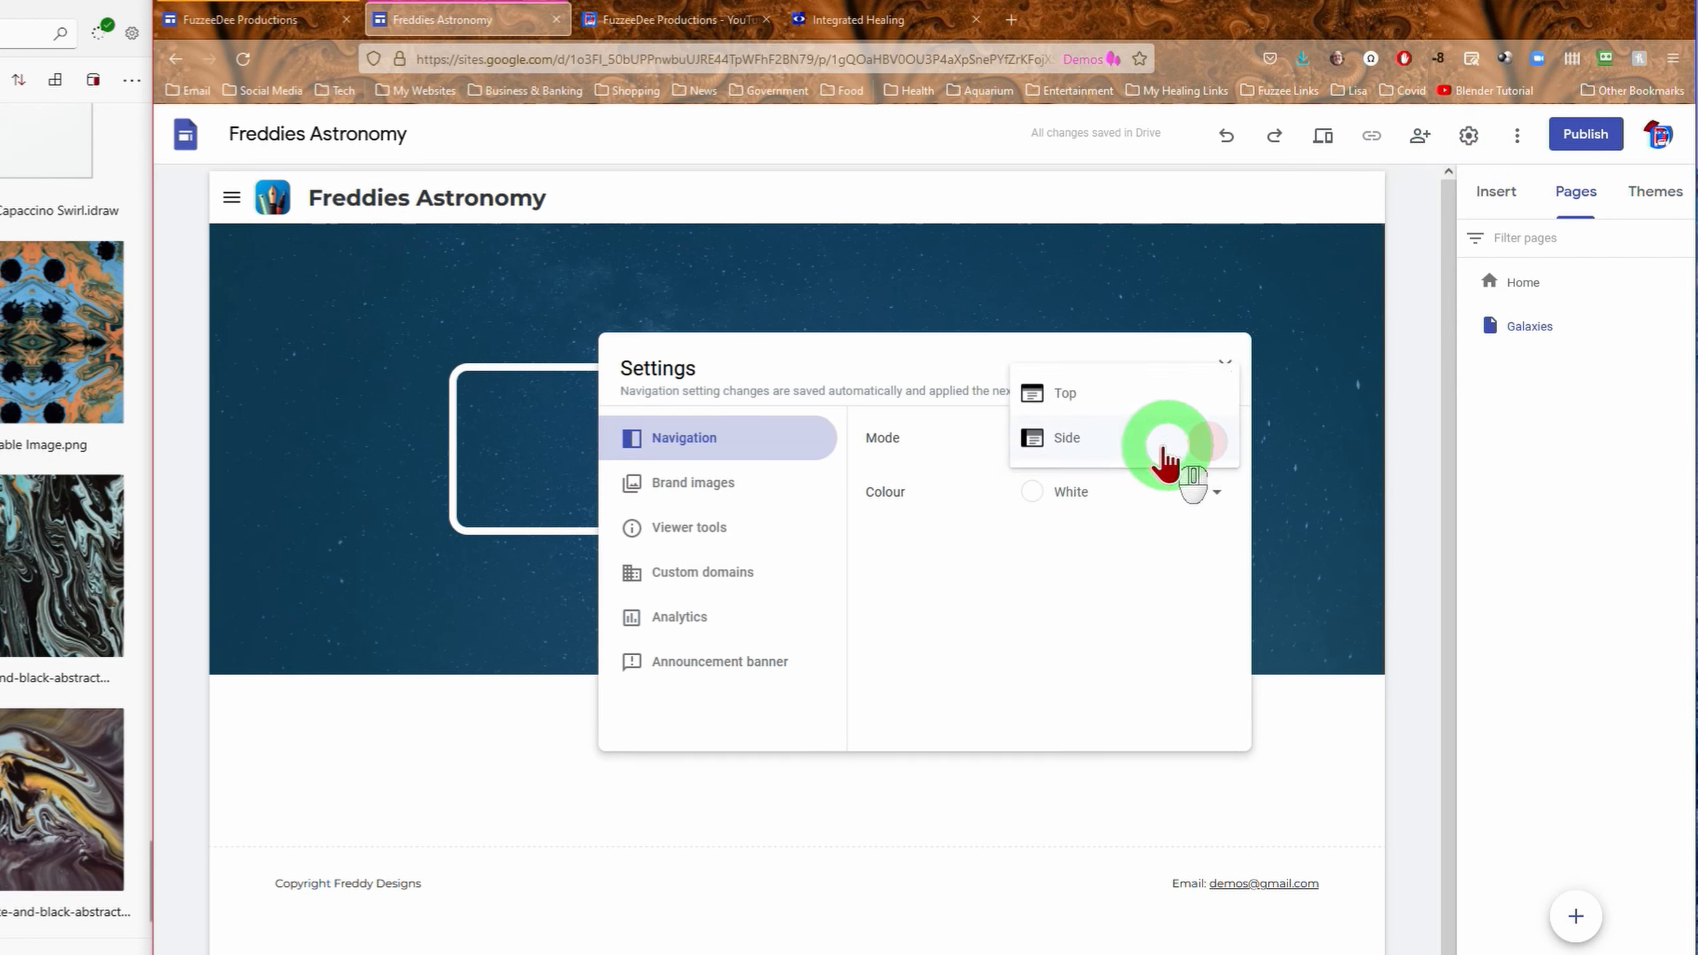
left_click(1080, 391)
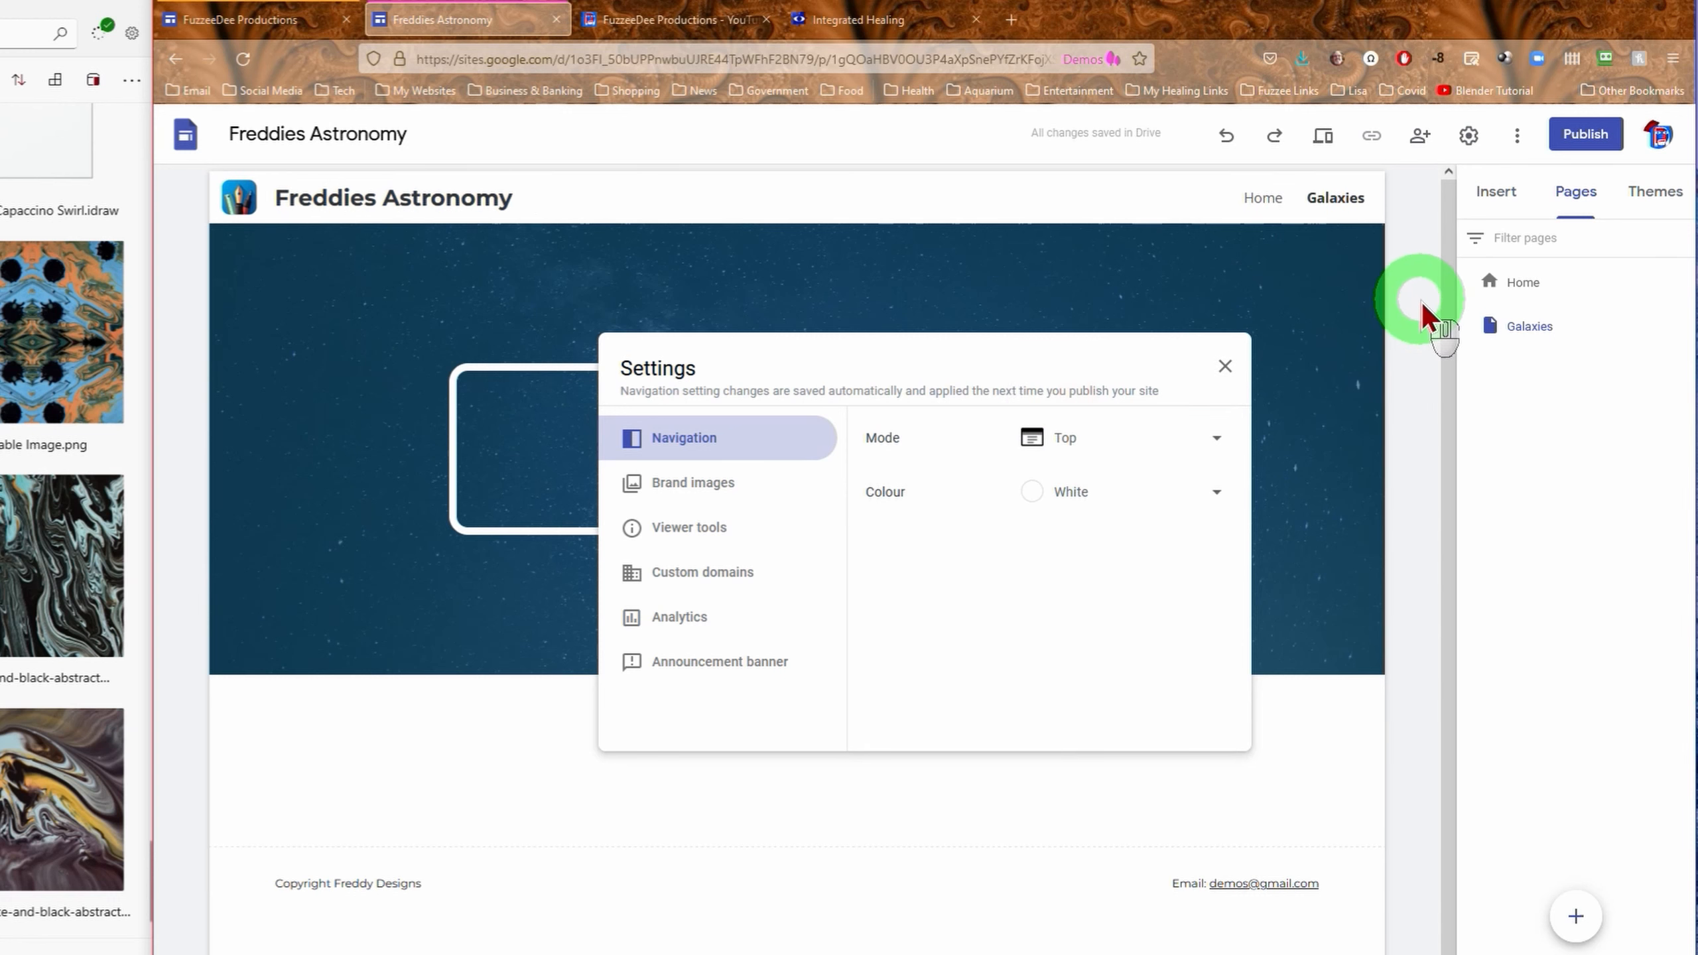
left_click(1225, 367)
left_click(1539, 402)
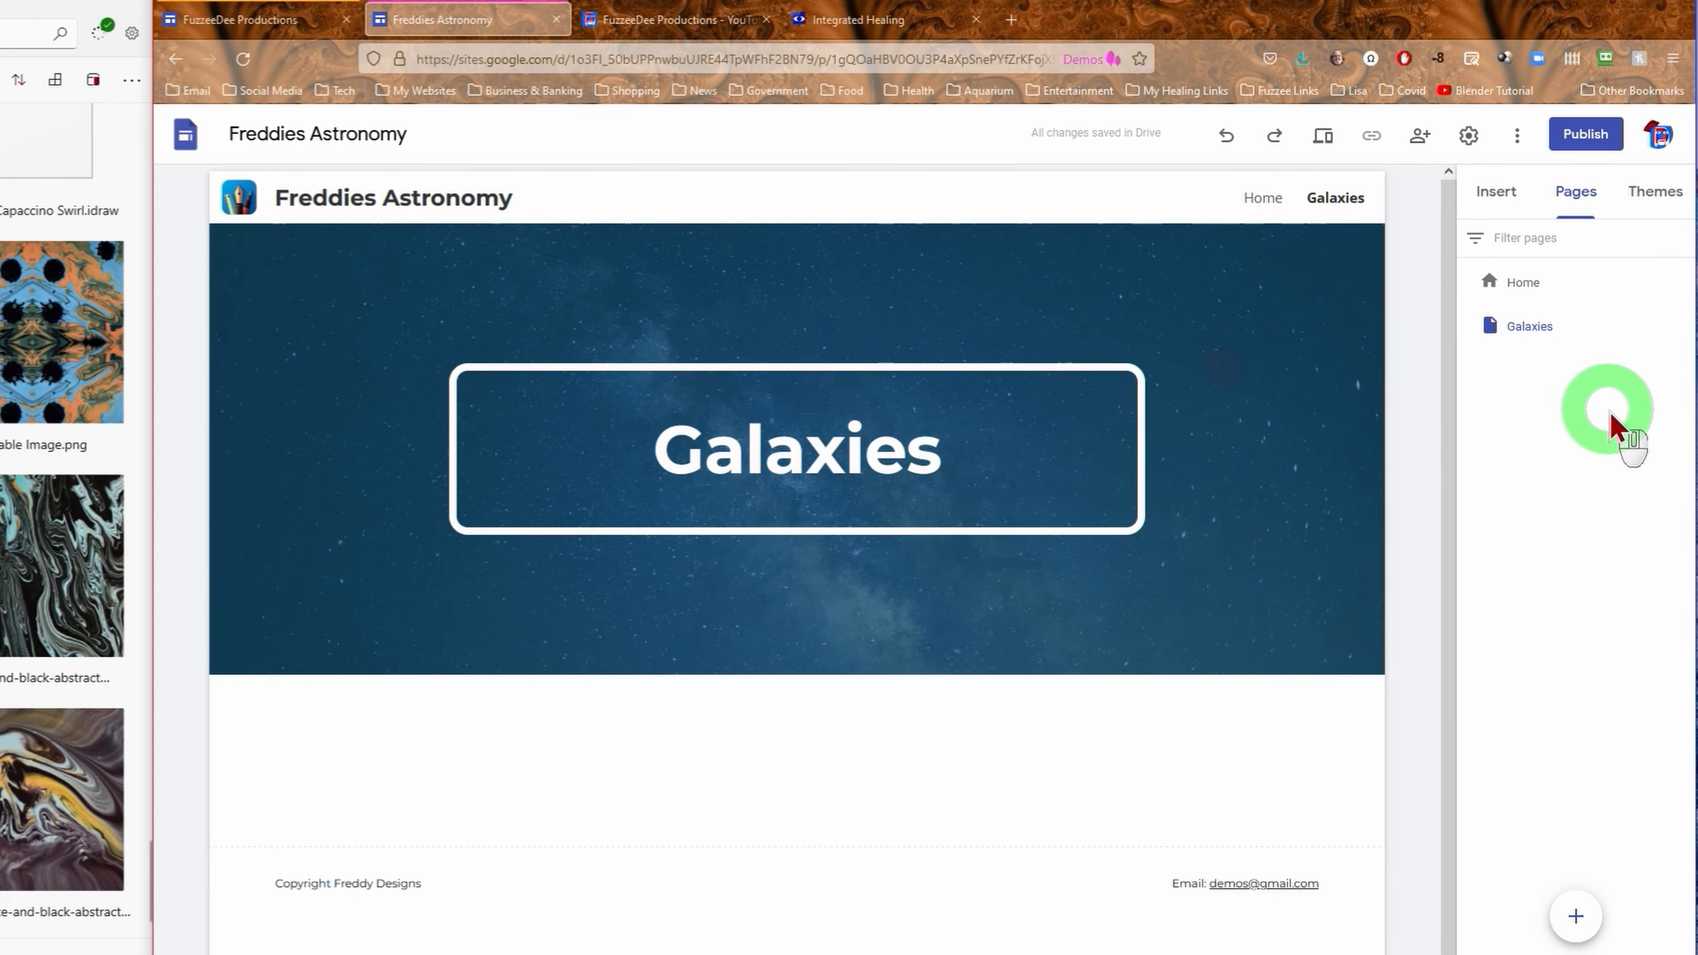
left_click(1447, 372)
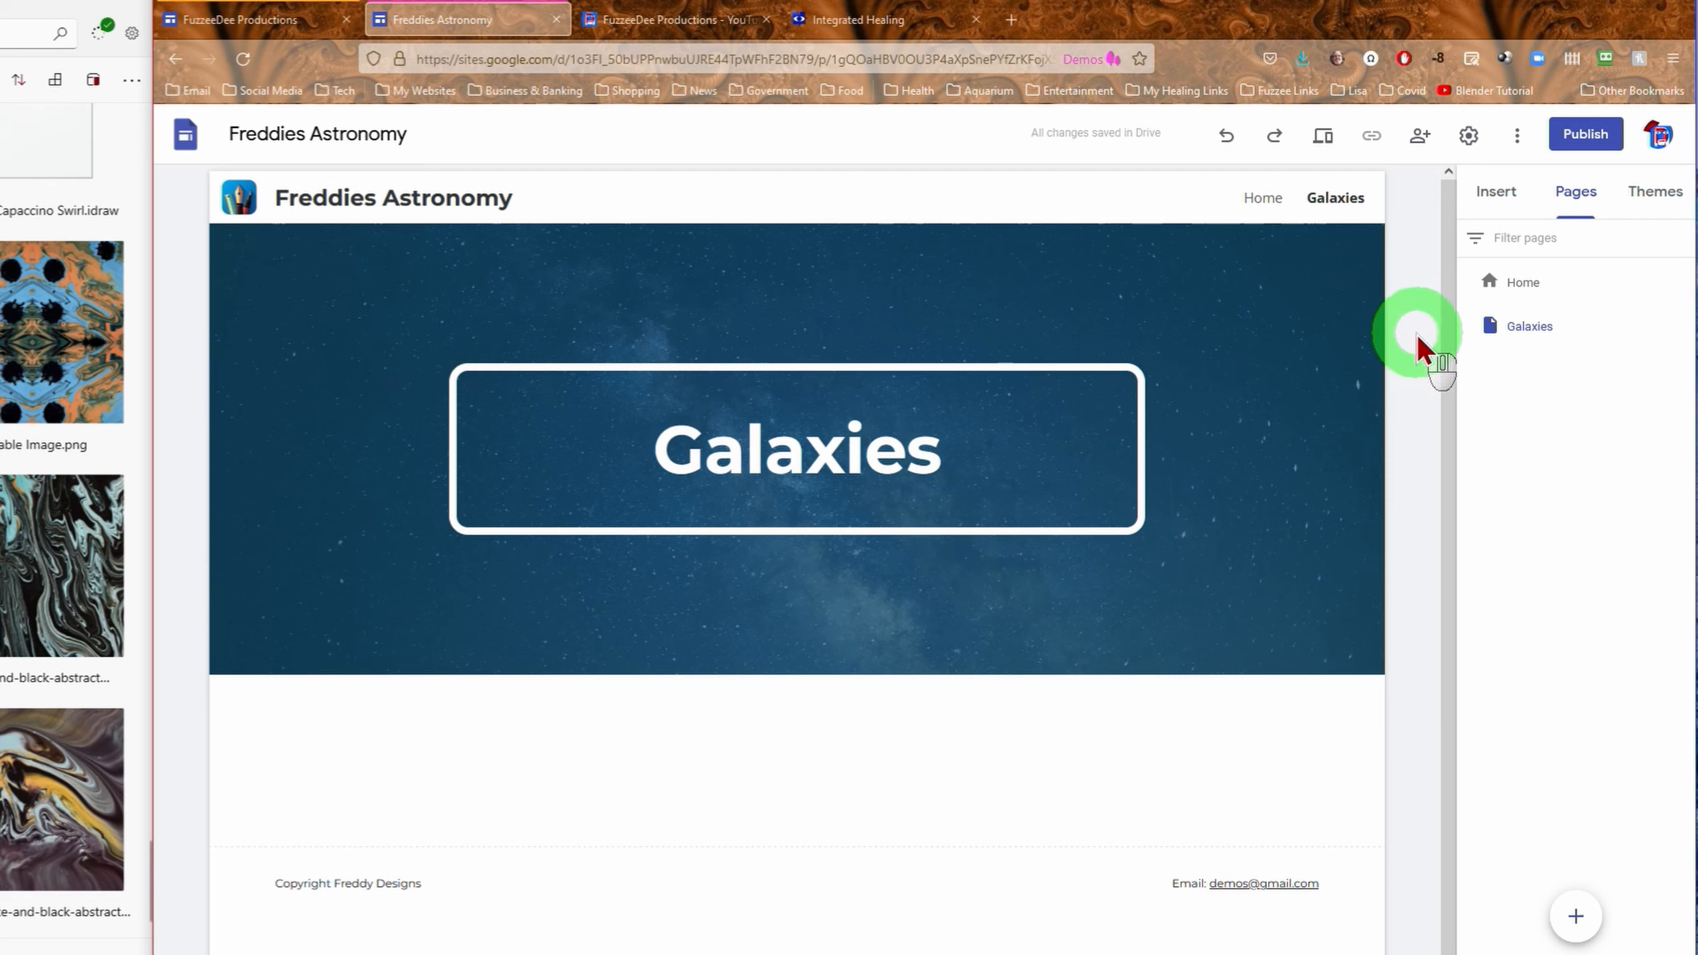
- Preview the Galaxies page at tablet and phone sizes and open the navigation menu in the phone view
left_click(1324, 139)
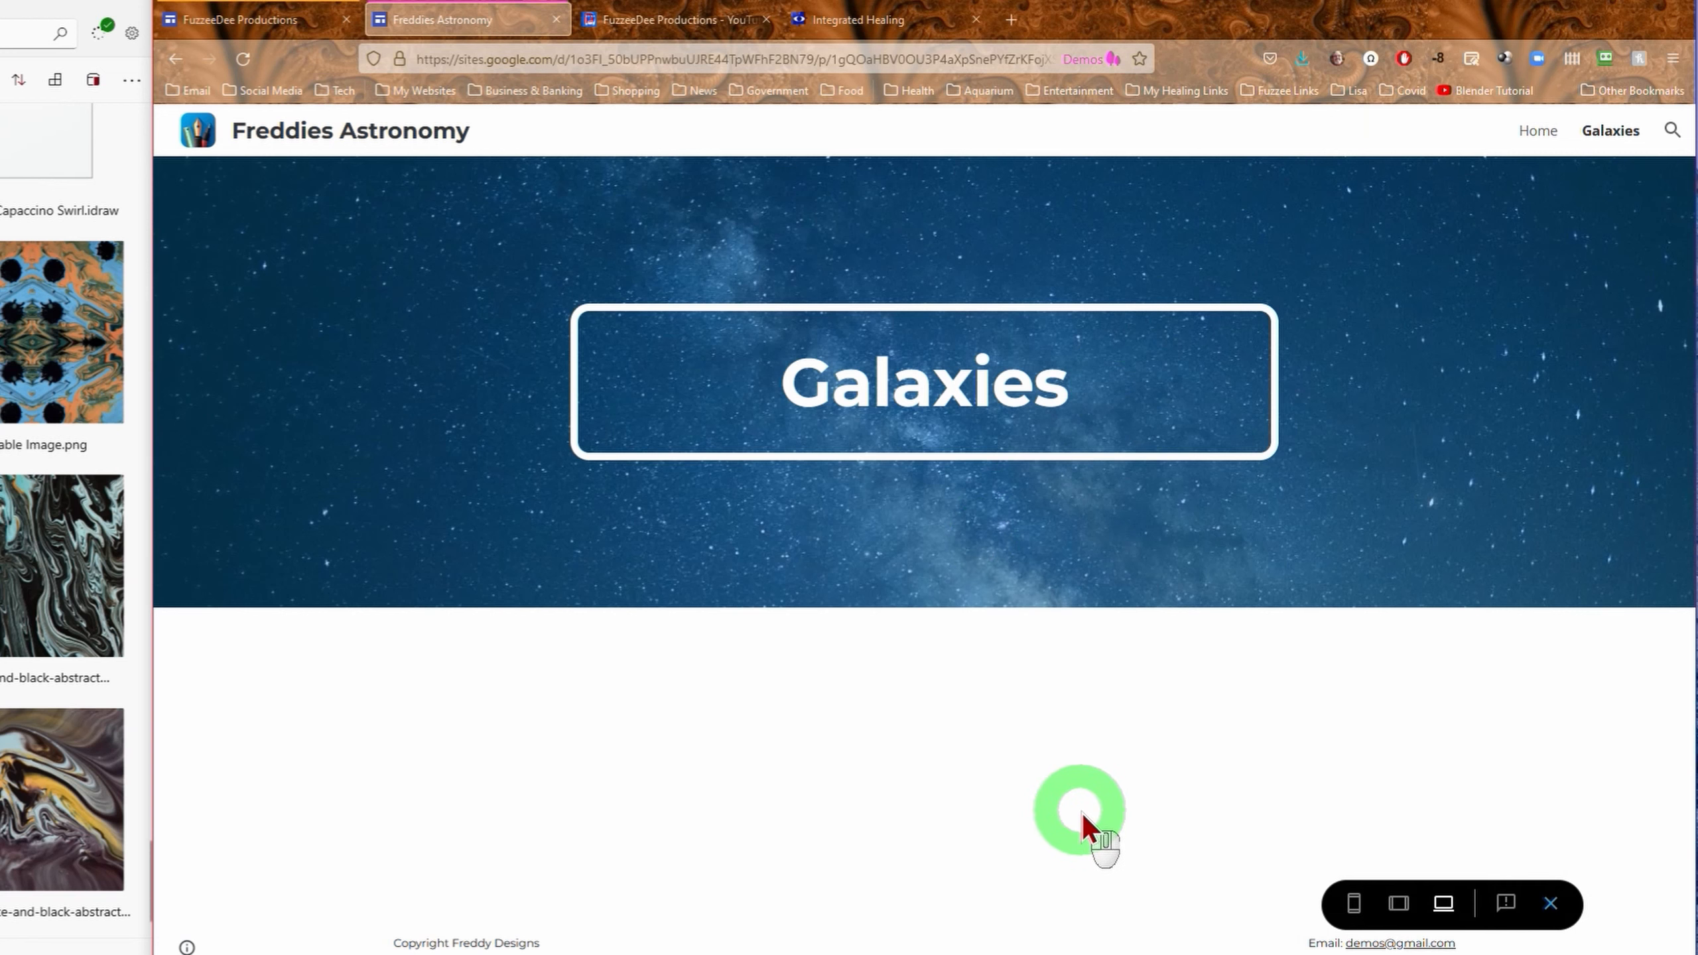
left_click(1397, 904)
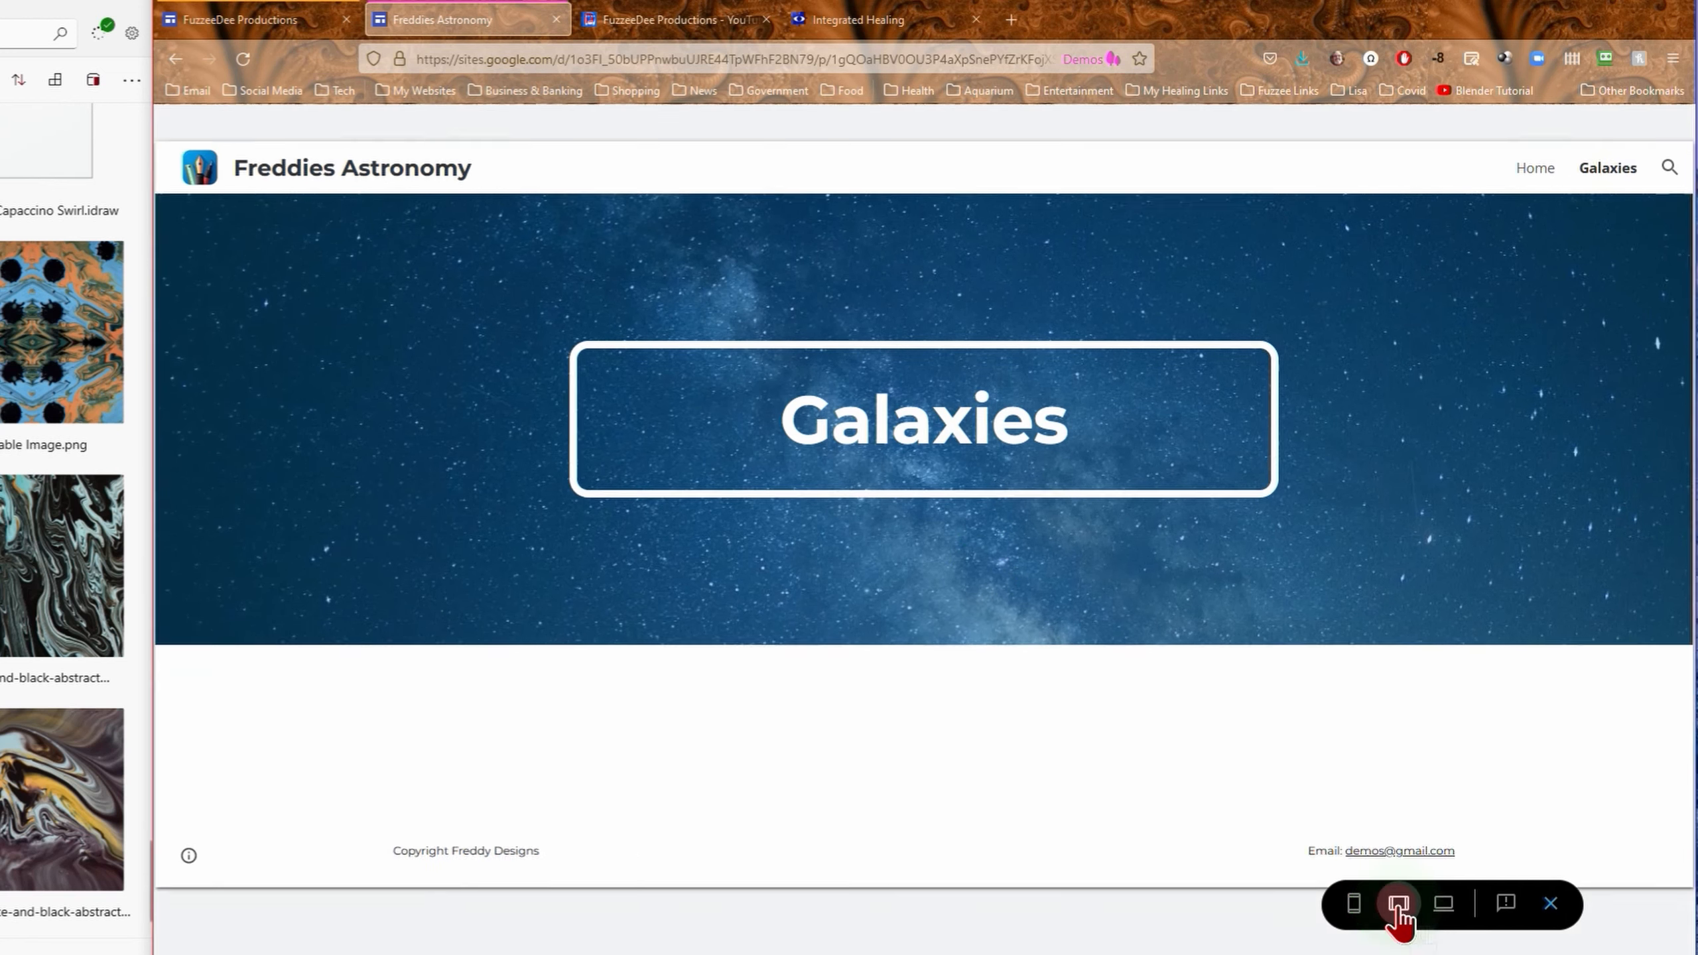
left_click(1396, 904)
left_click(1353, 904)
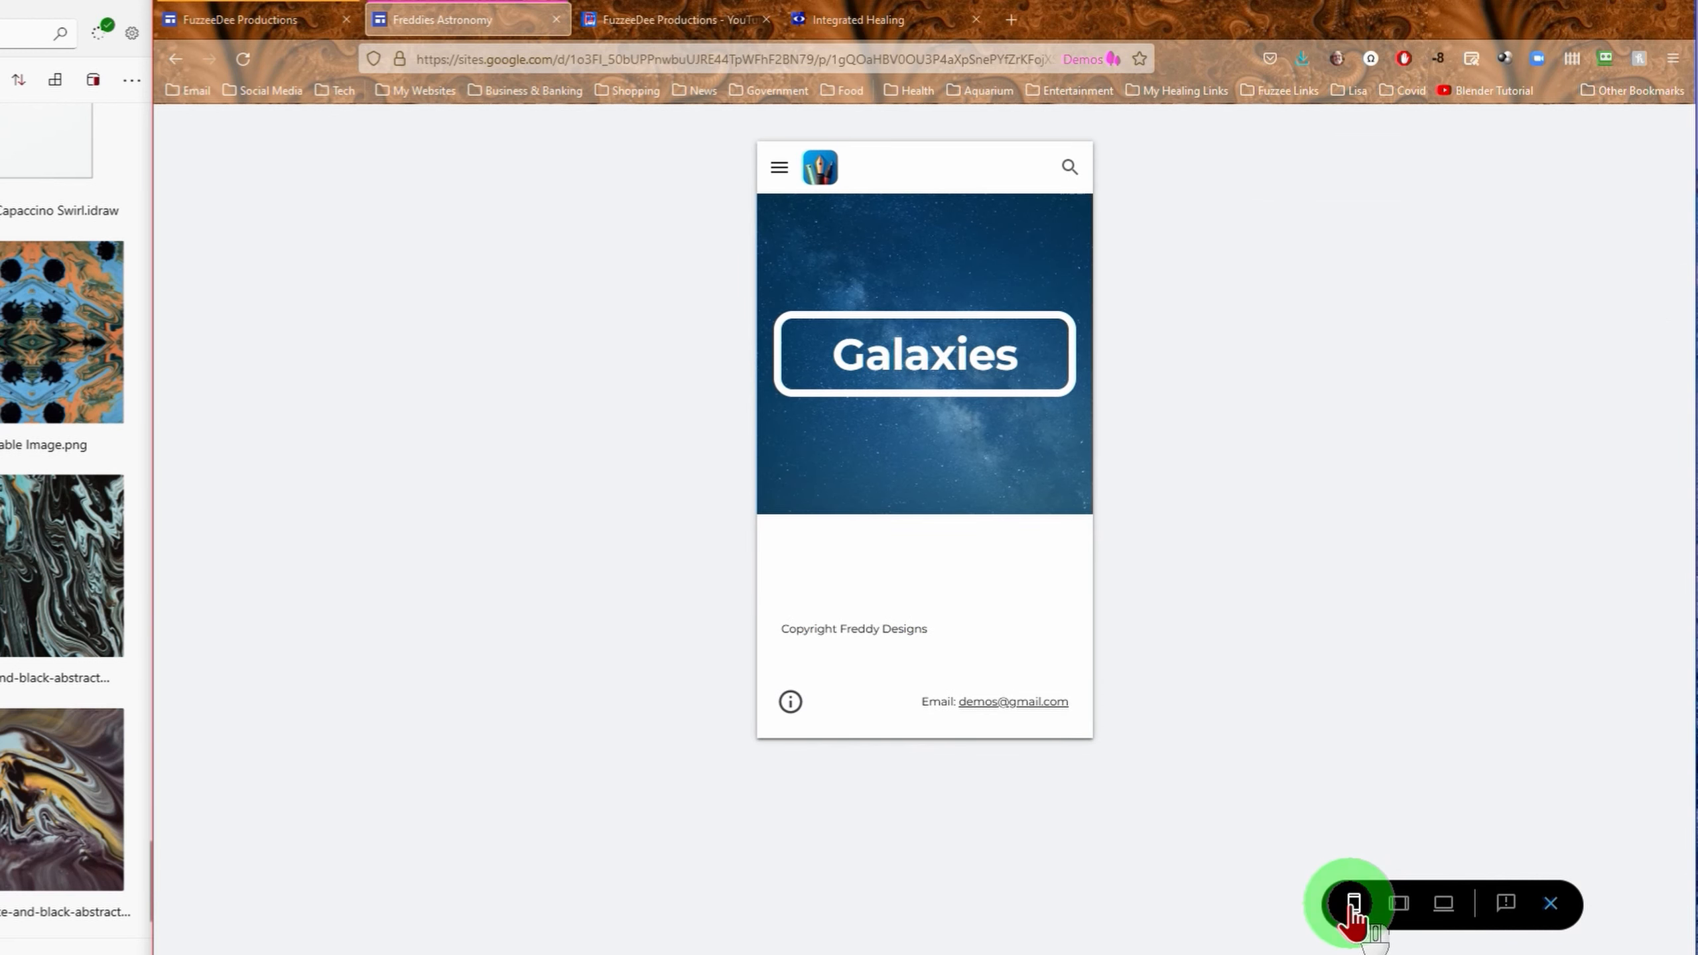
left_click(779, 169)
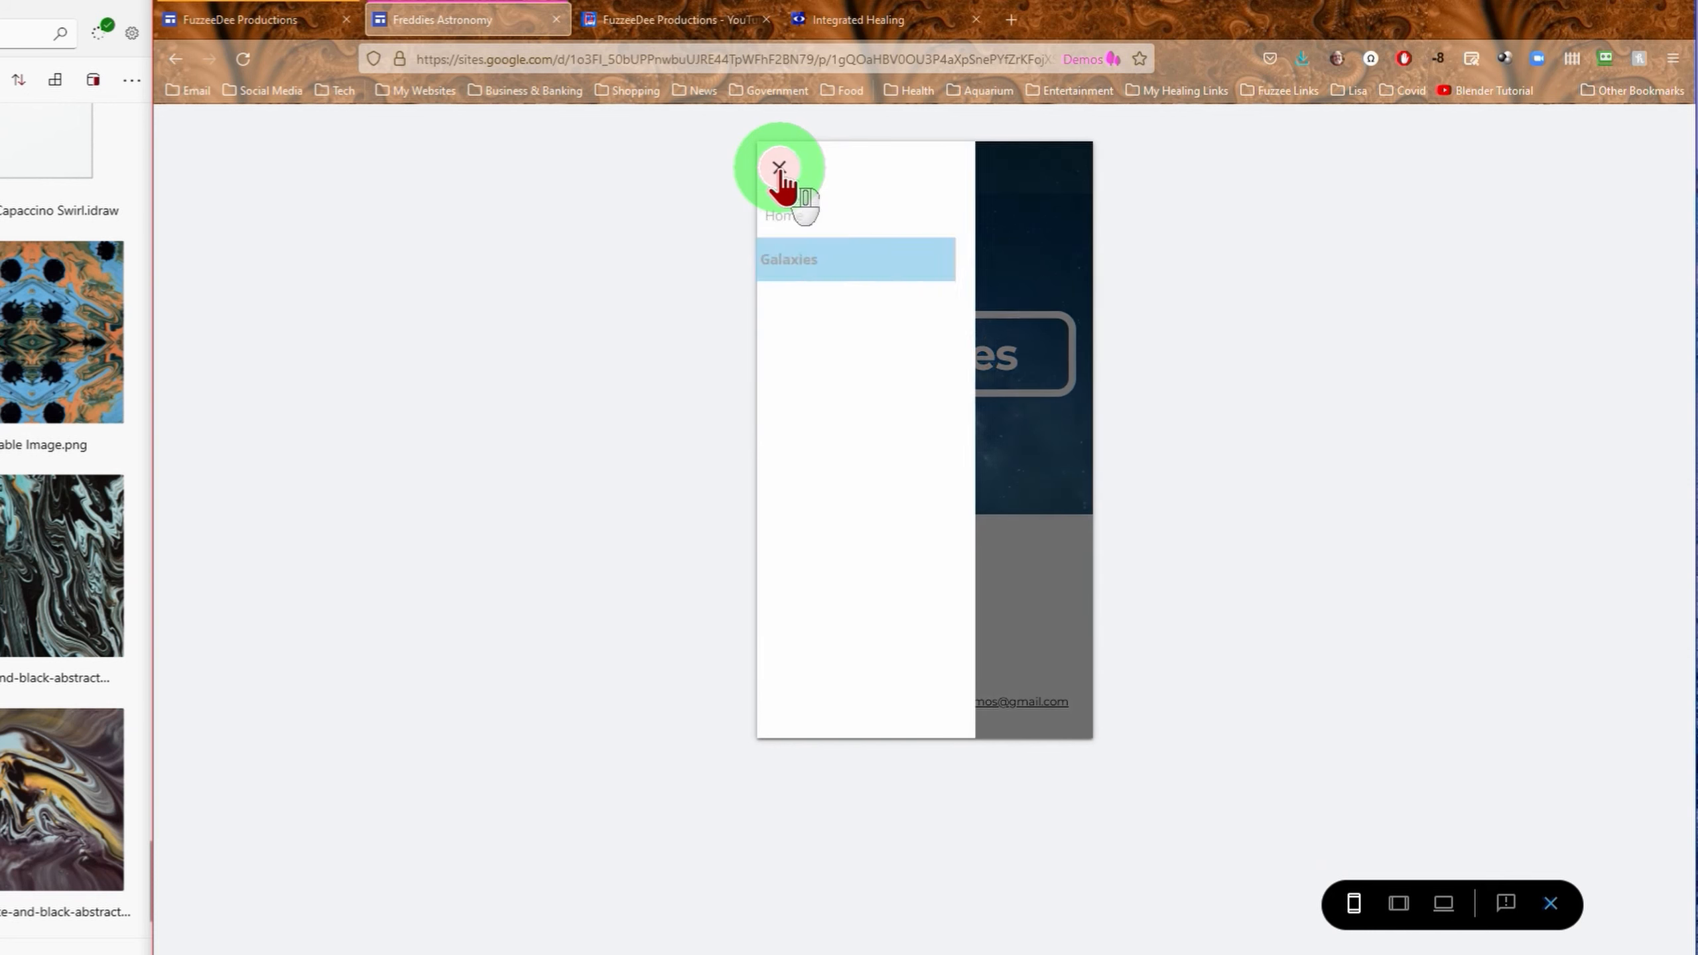
- Close the phone view's navigation menu, check the Galaxies page at tablet size and exit the preview
left_click(1054, 496)
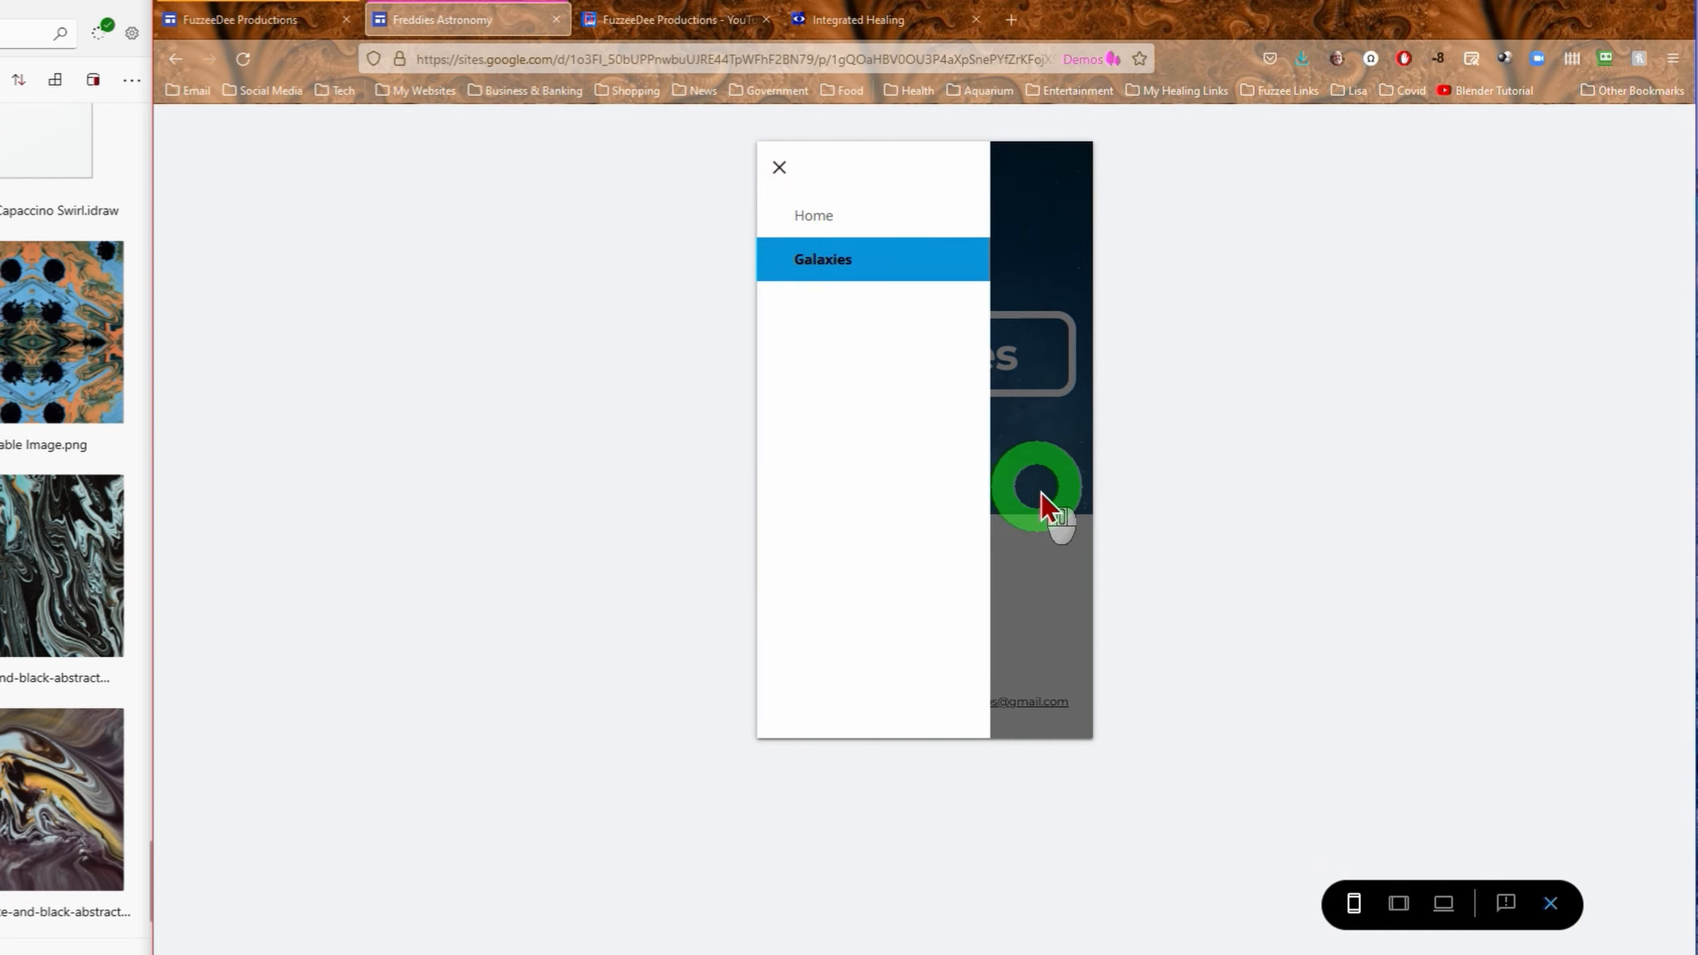
left_click(779, 169)
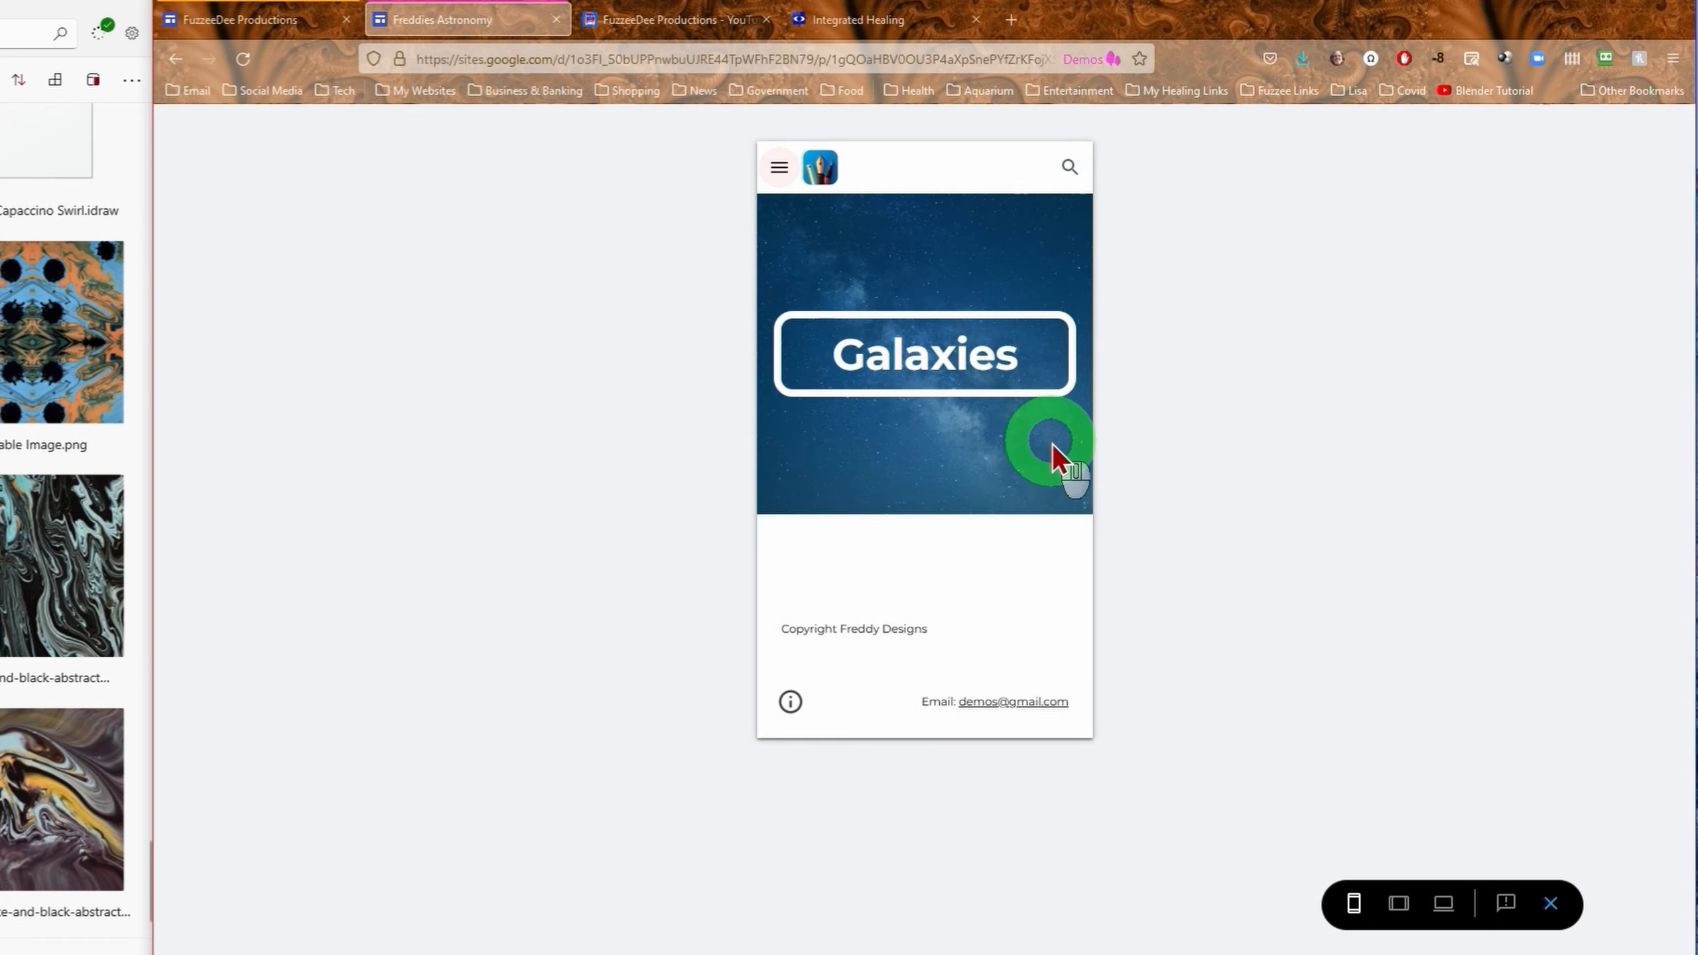
left_click(1398, 904)
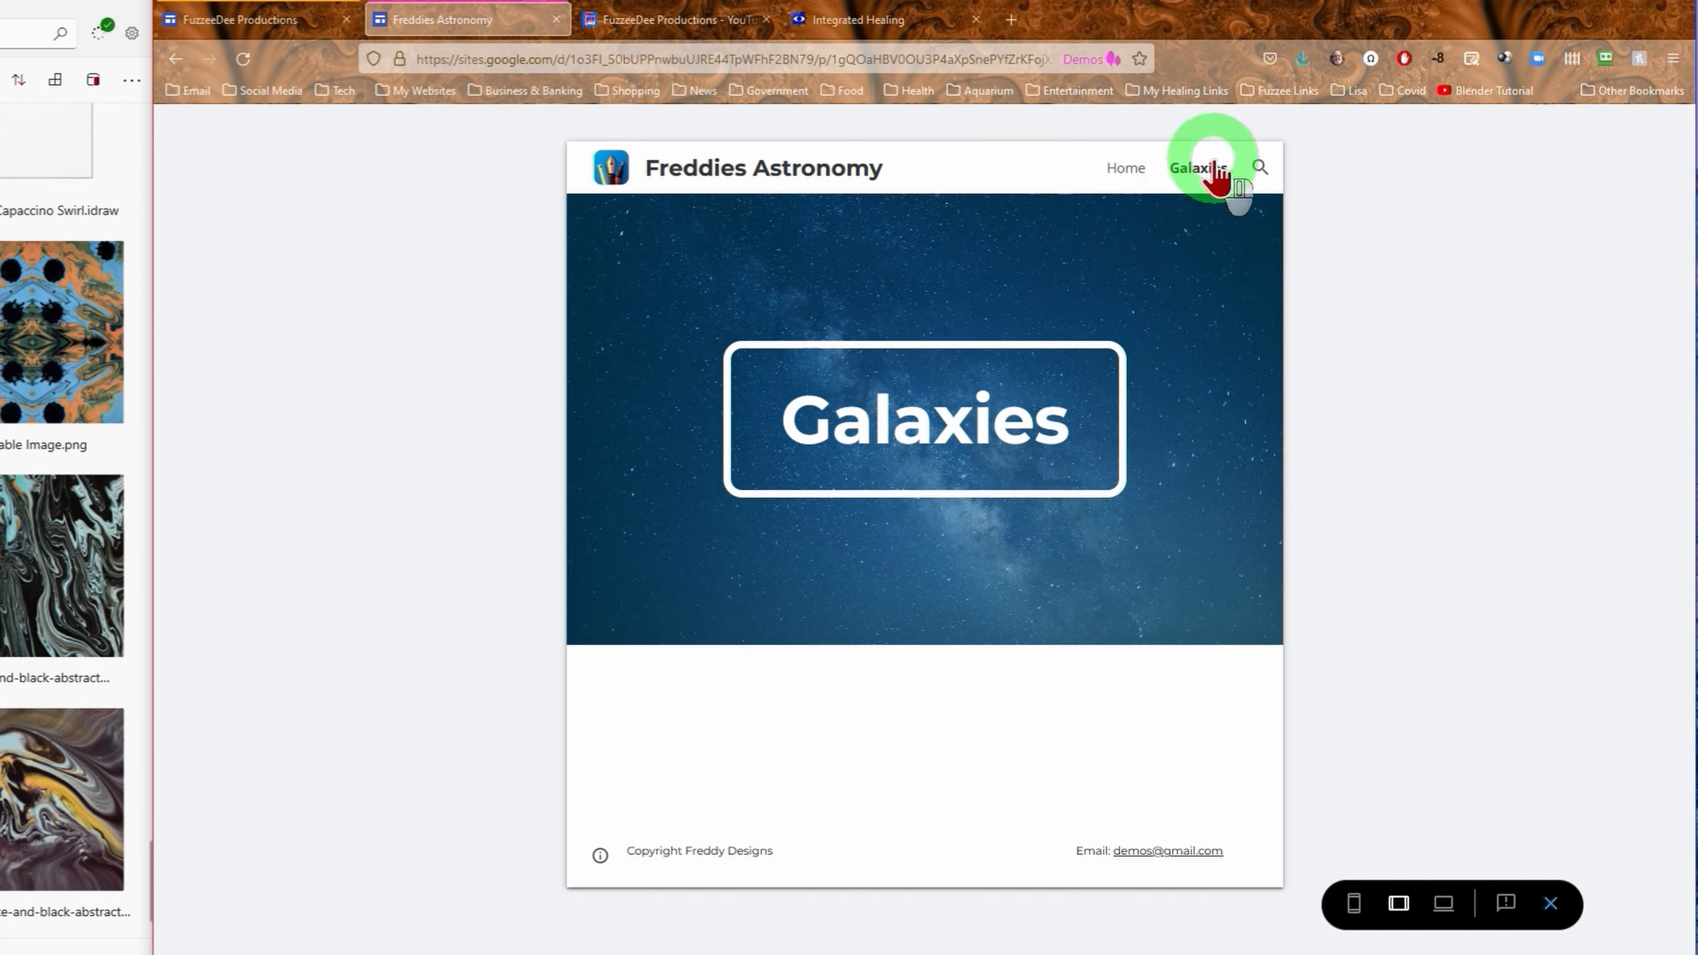
left_click(1550, 904)
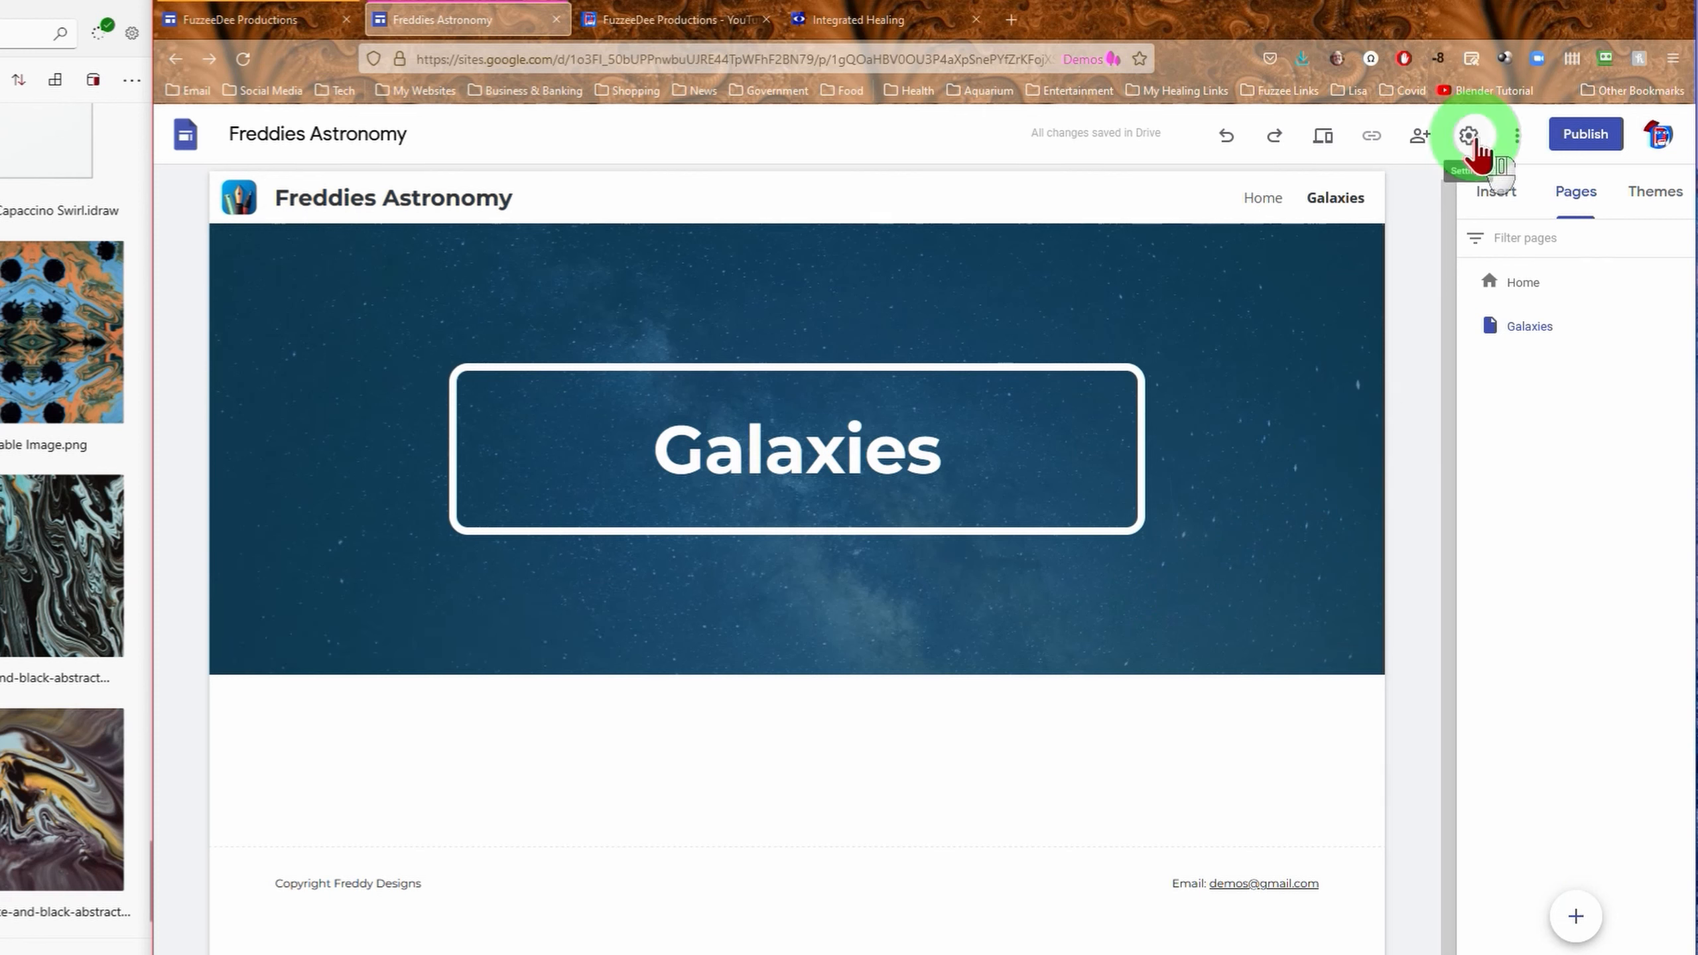
left_click(1519, 141)
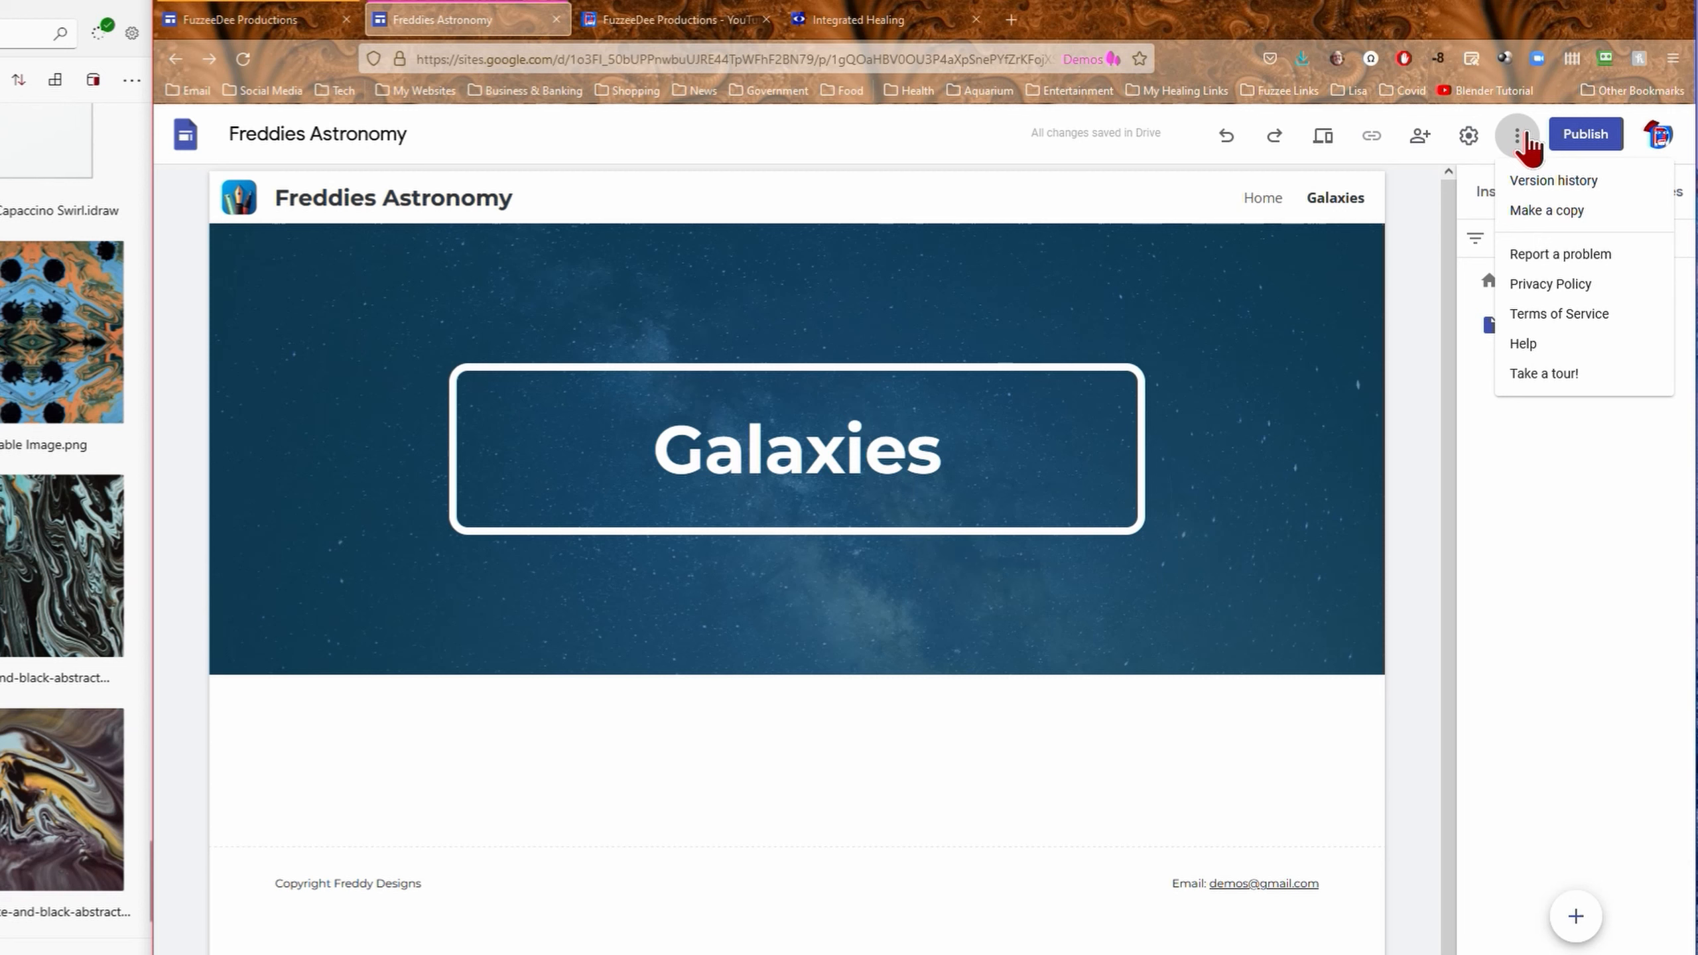
left_click(1620, 182)
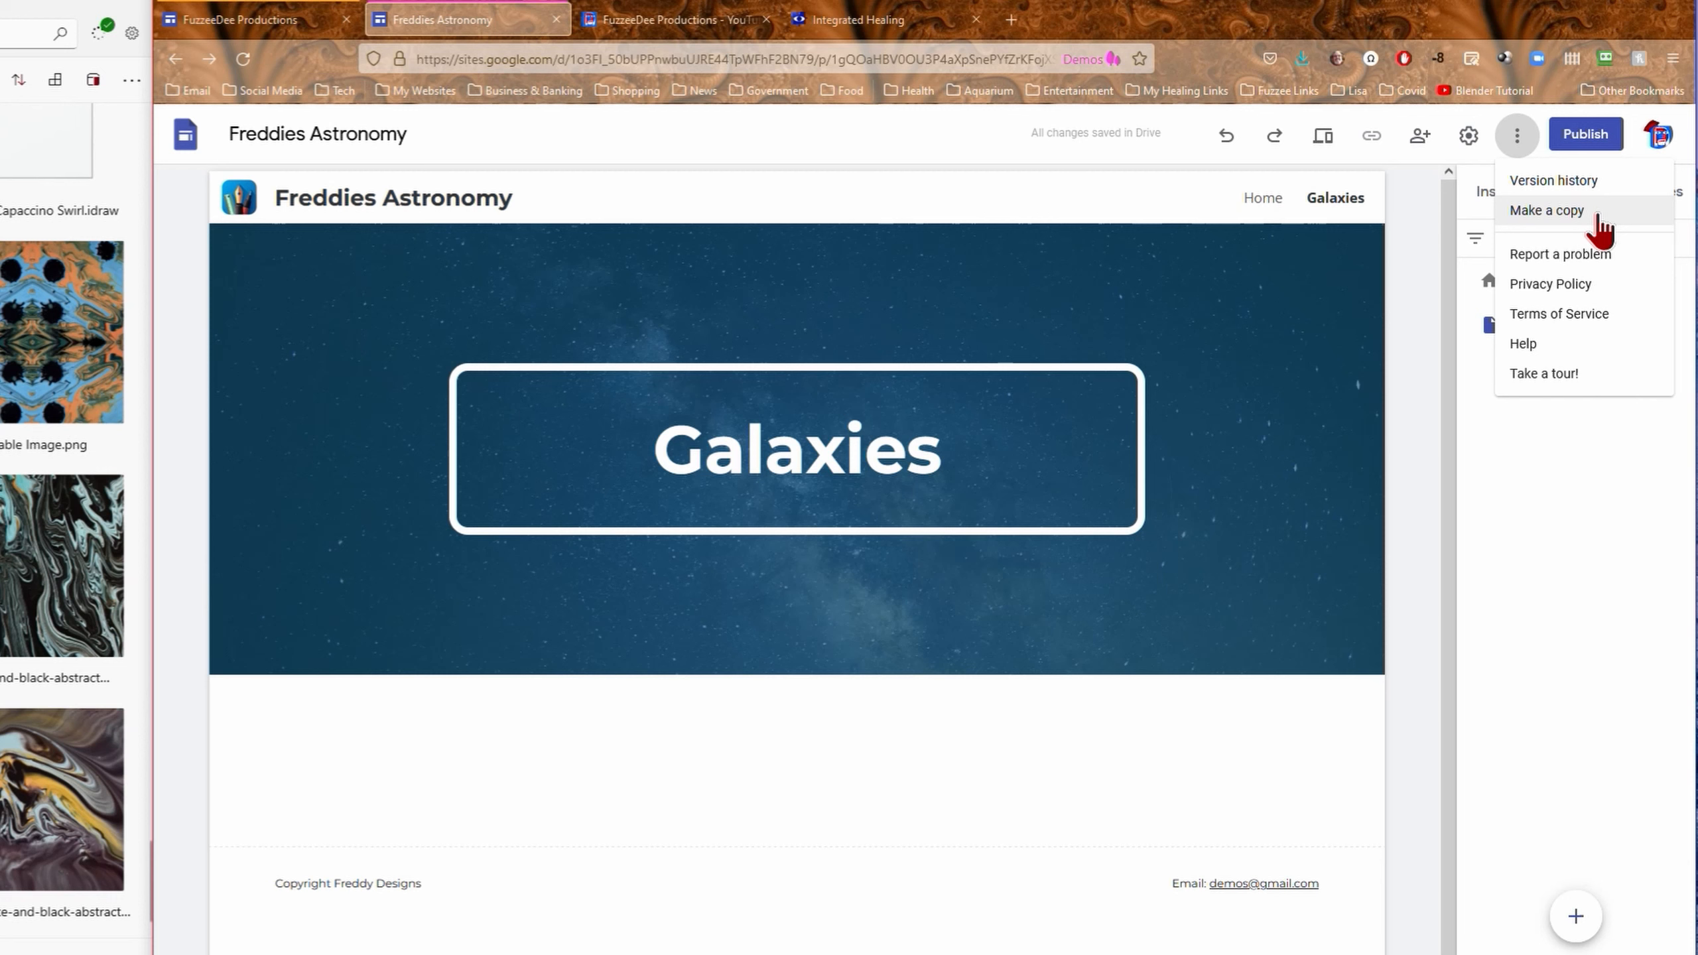
left_click(1621, 267)
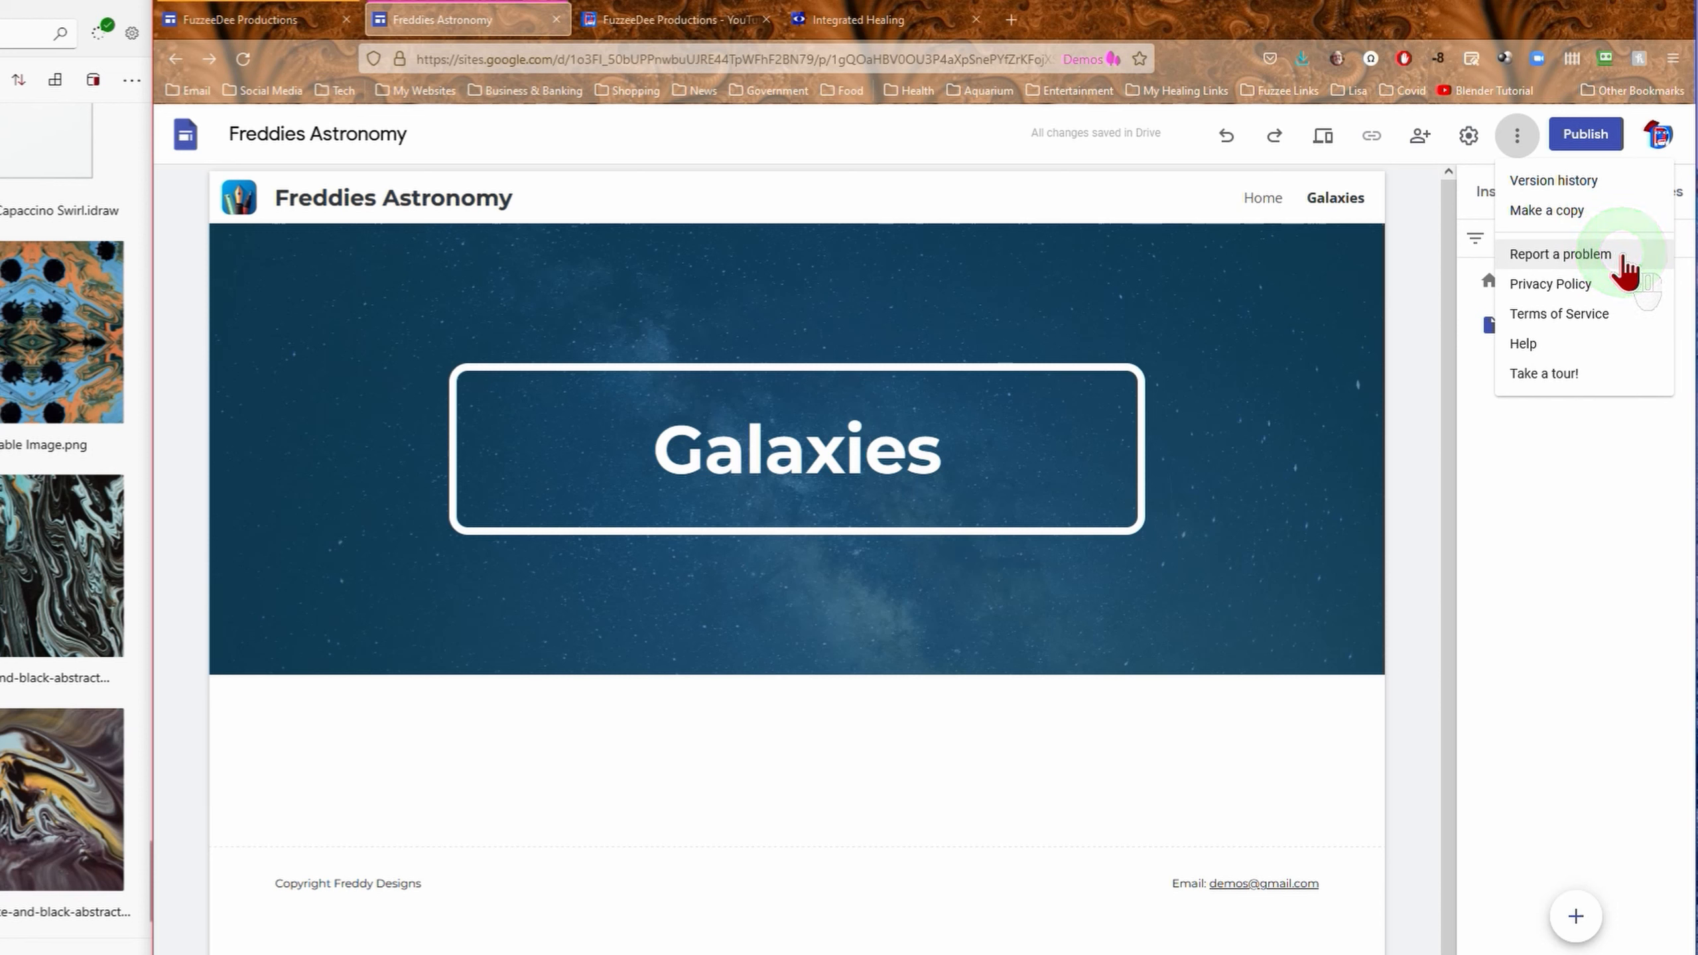
left_click(1554, 345)
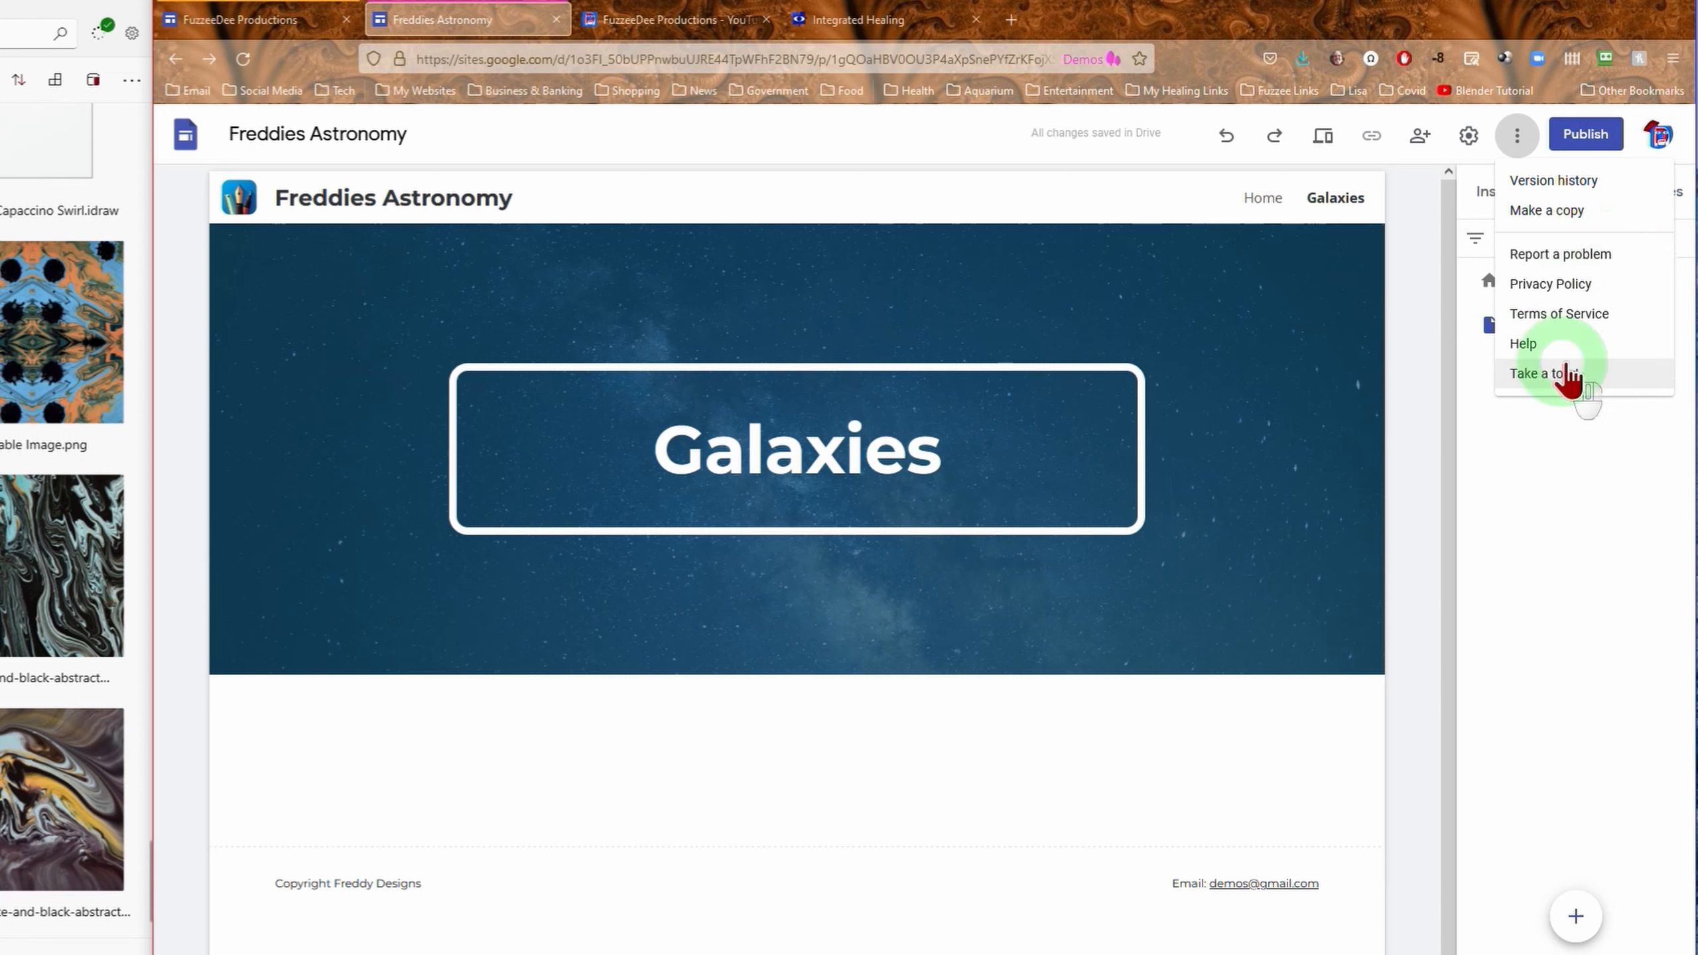
left_click(1565, 379)
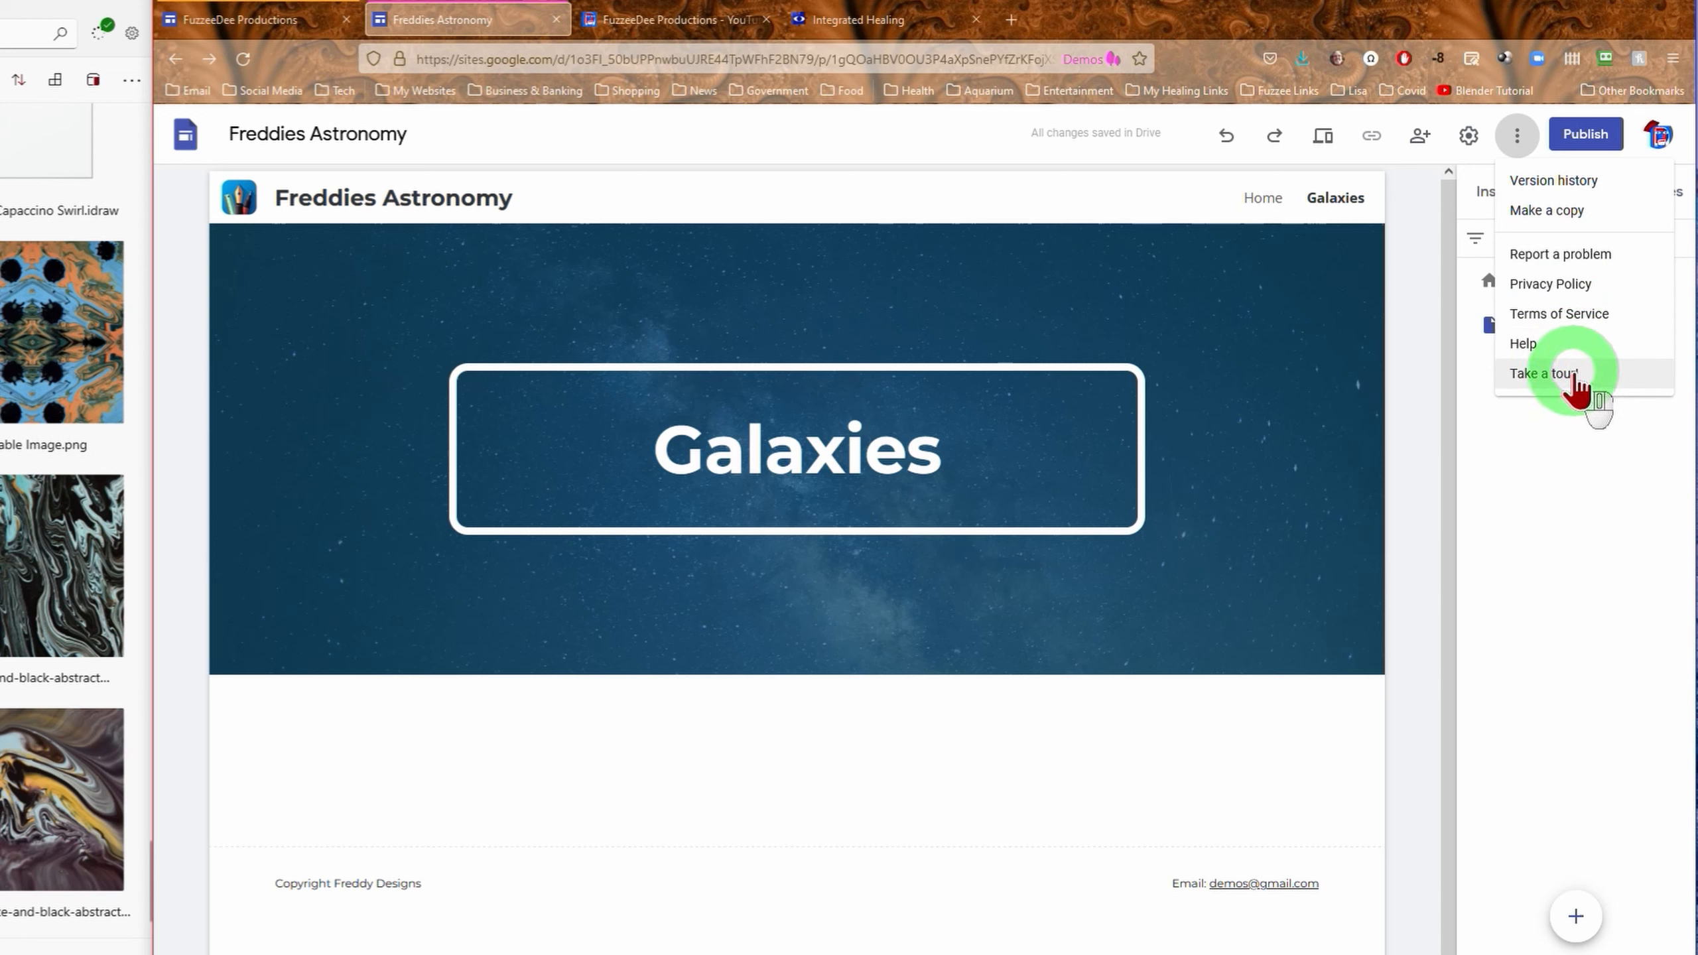
left_click(1552, 499)
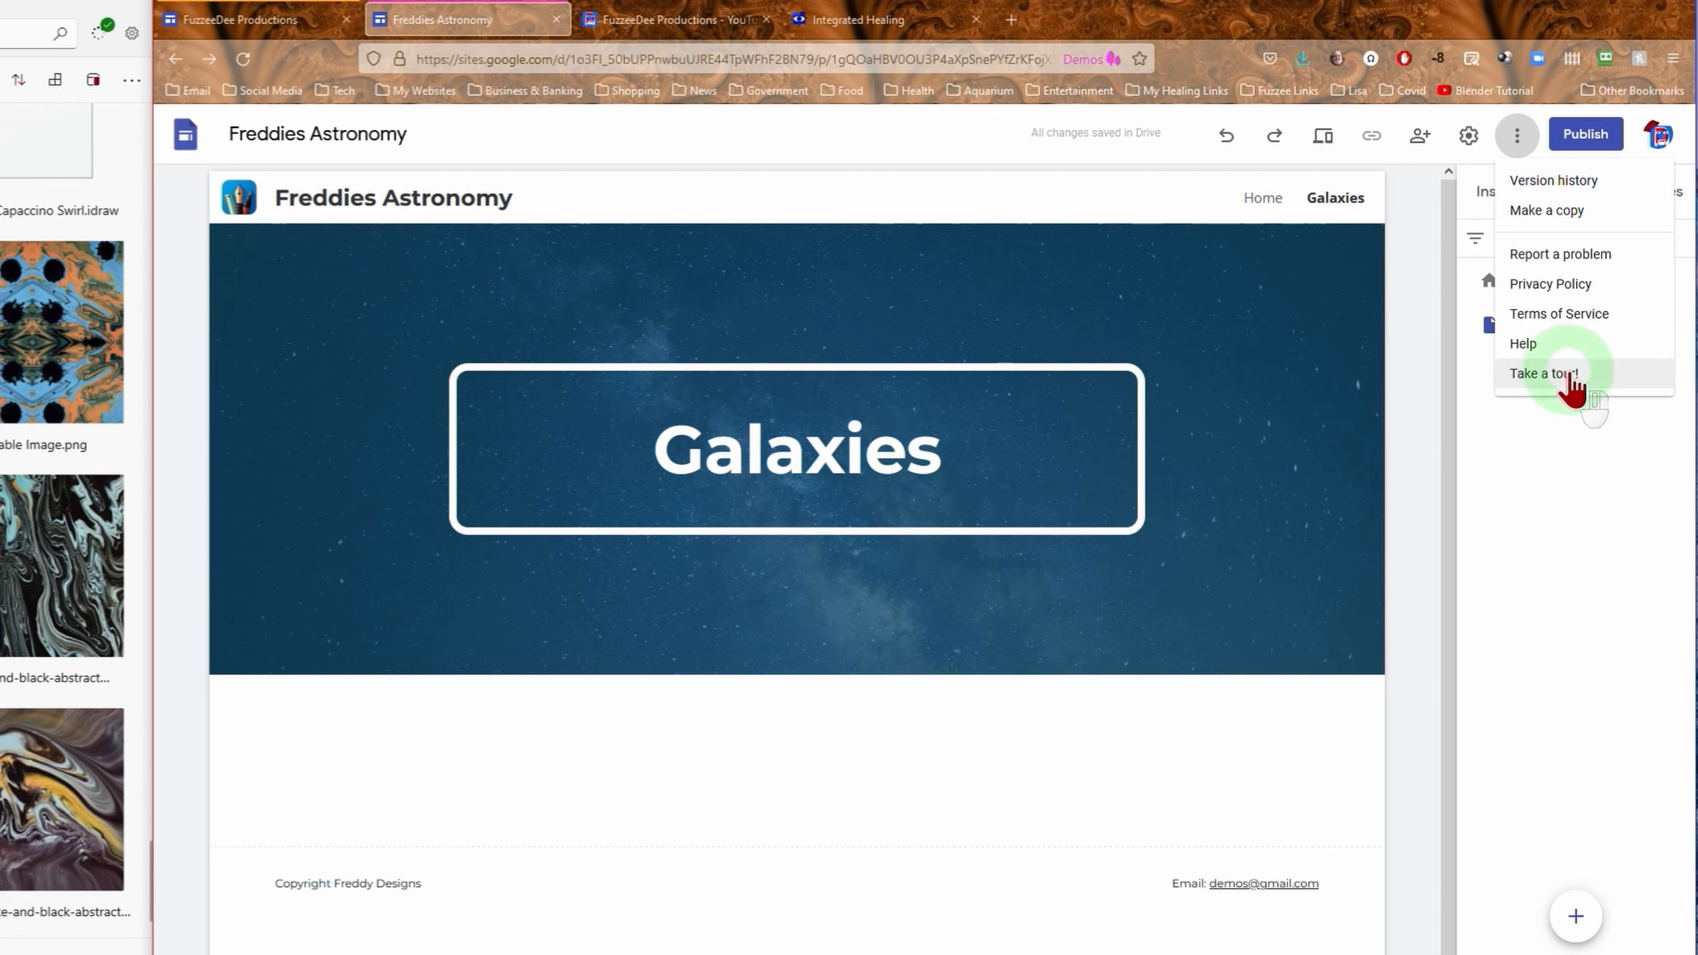
left_click(1594, 480)
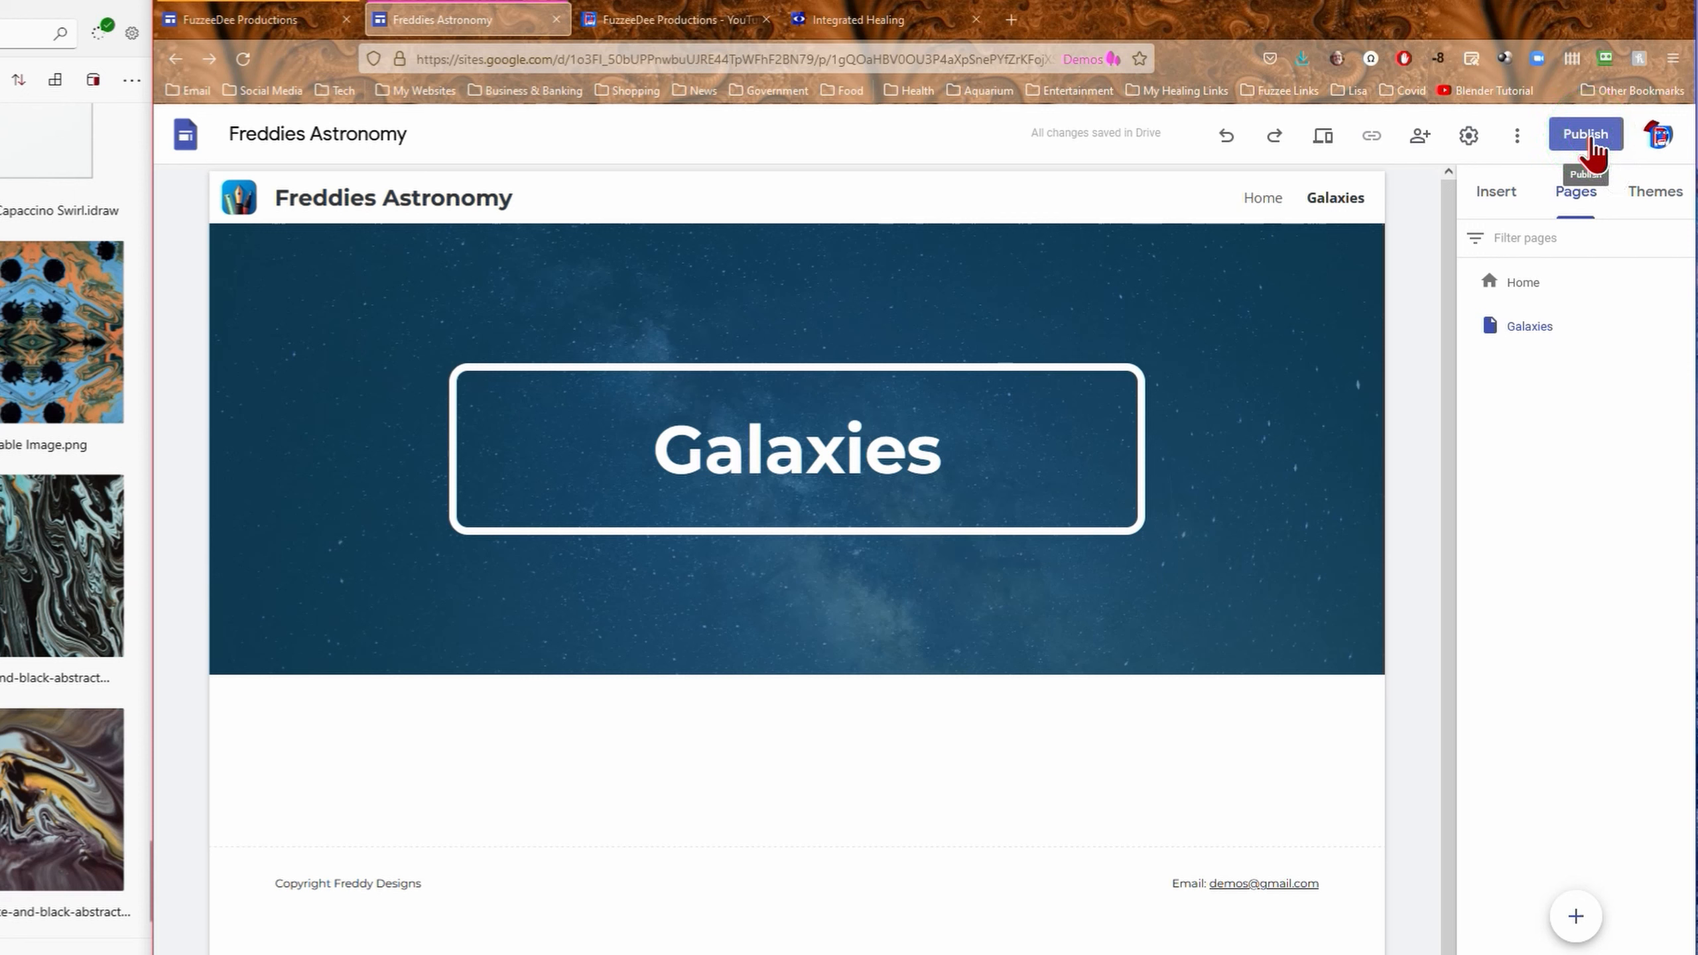
left_click(1415, 281)
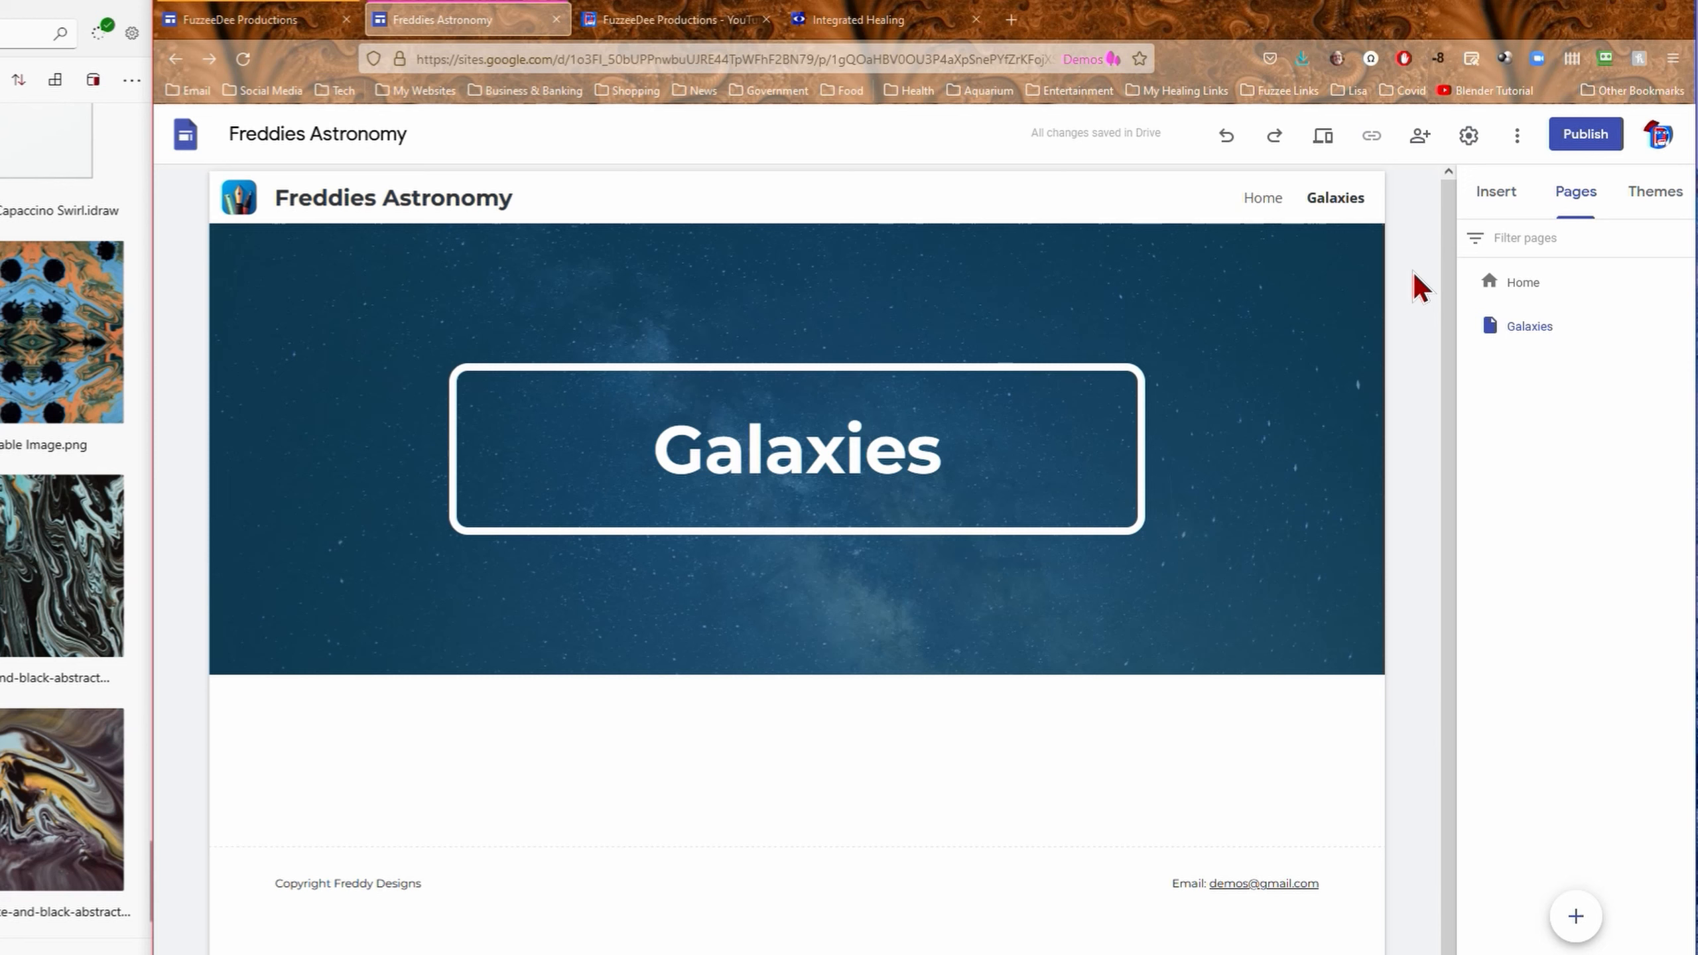
left_click(1448, 332)
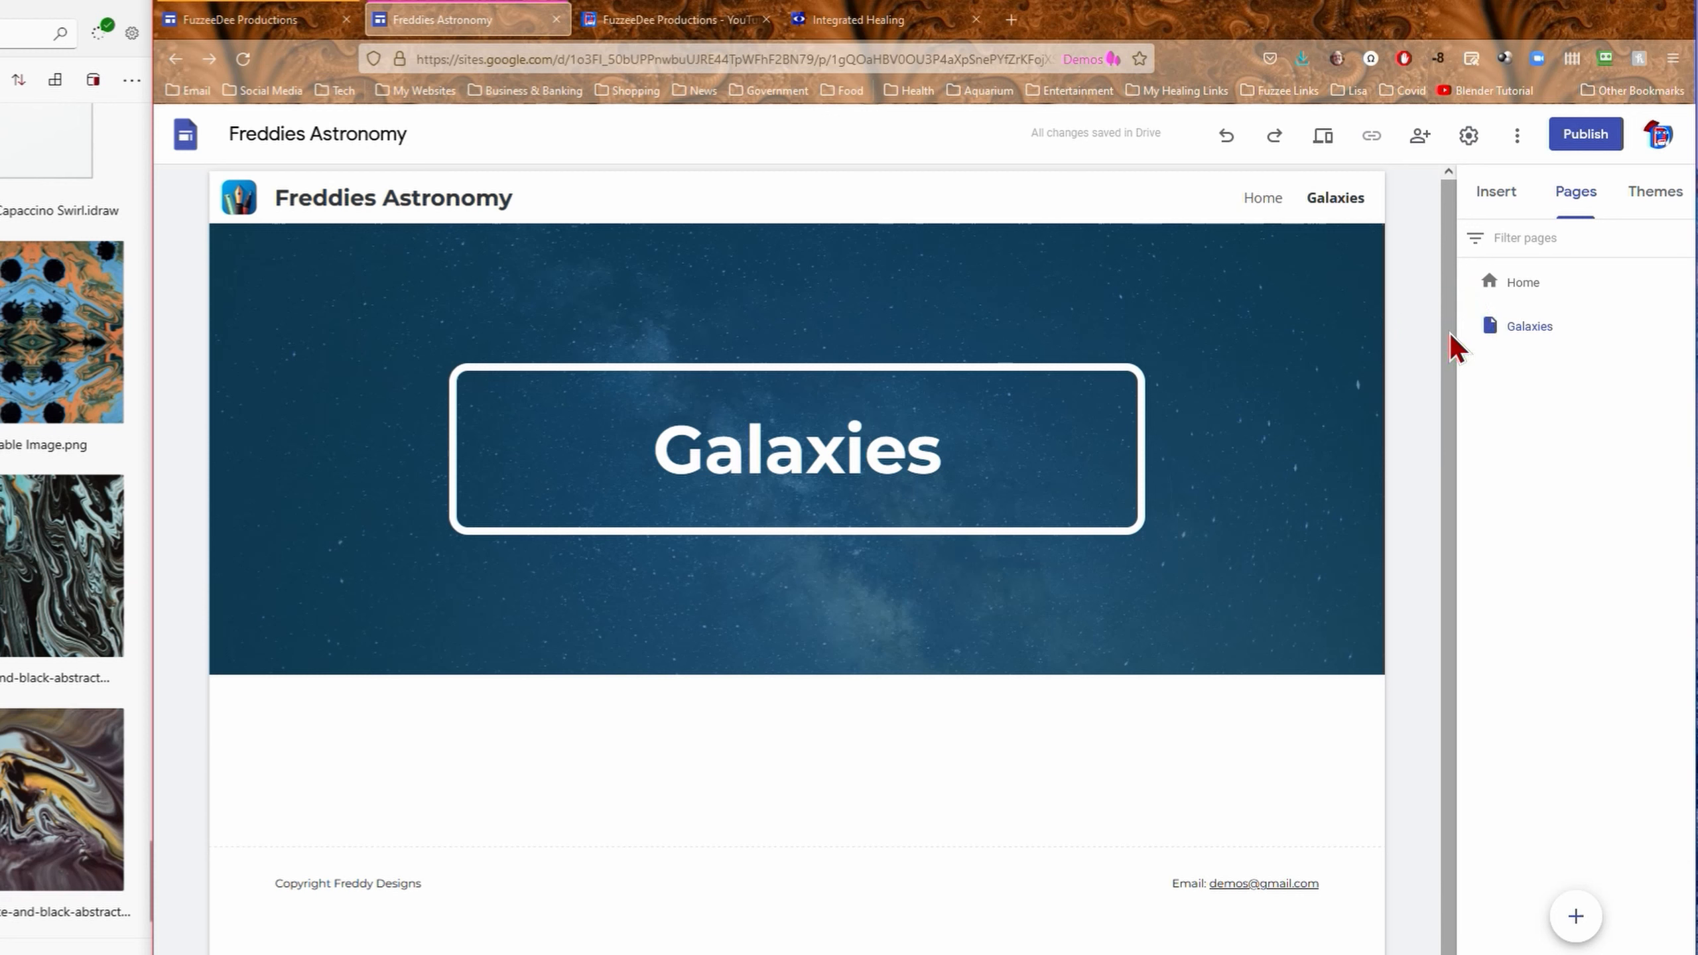
- Display the content elements and layouts that can be inserted on the Galaxies page
left_click(1498, 194)
left_click(1515, 401)
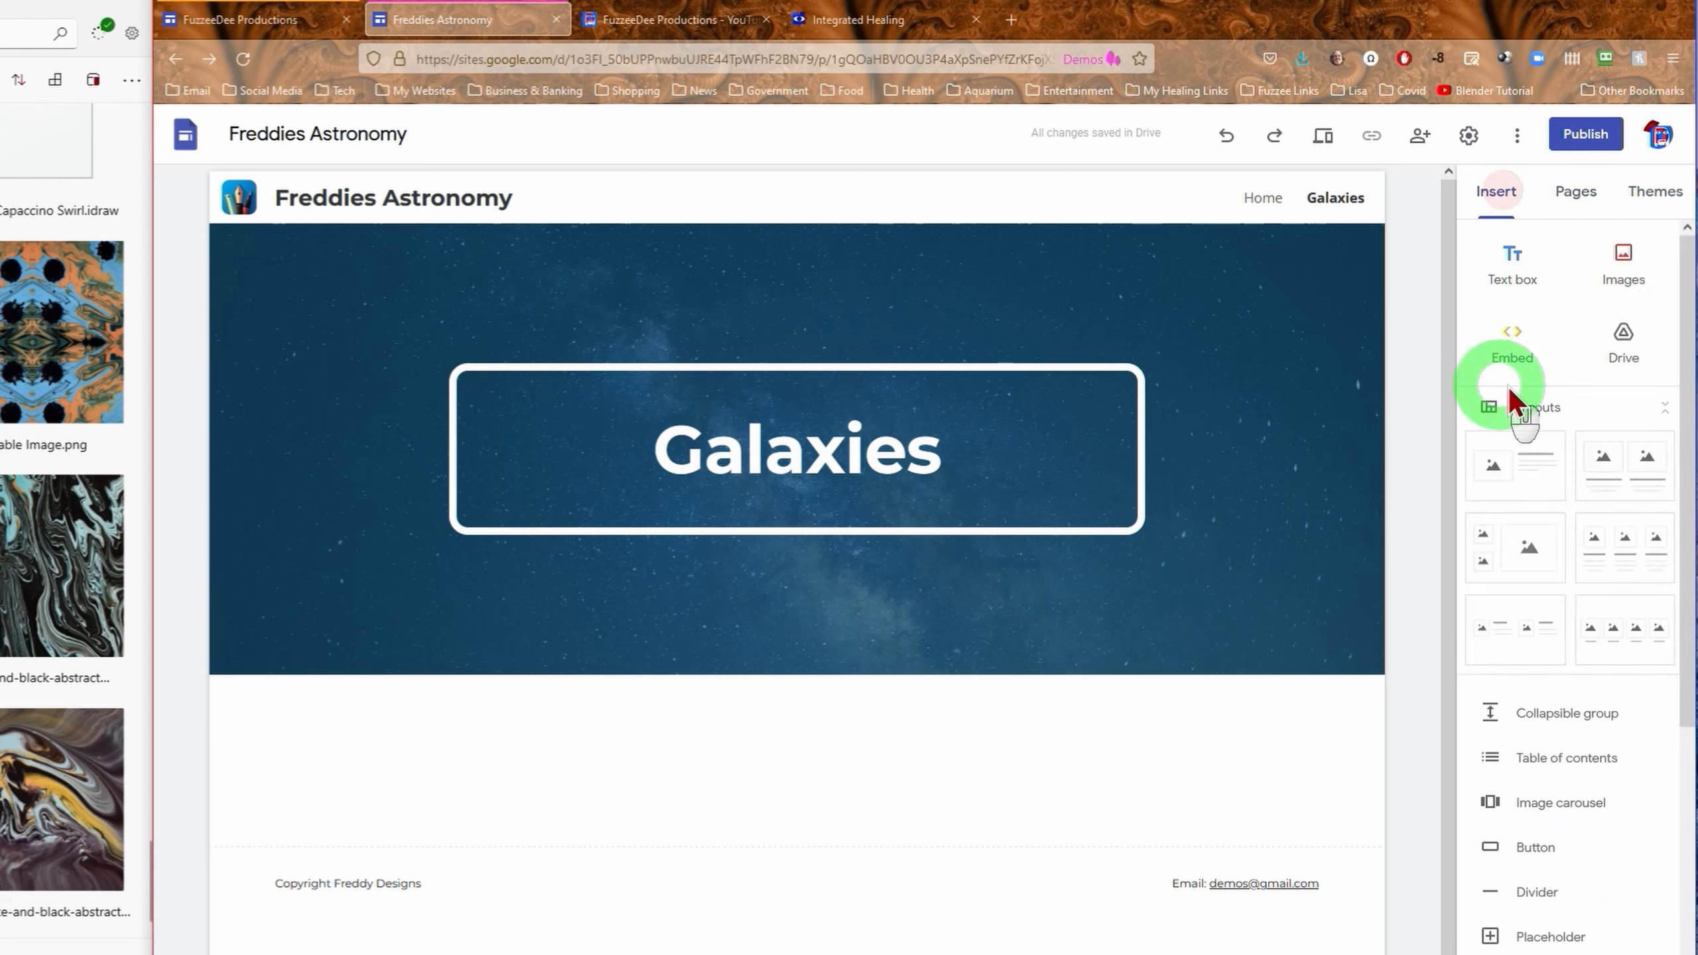